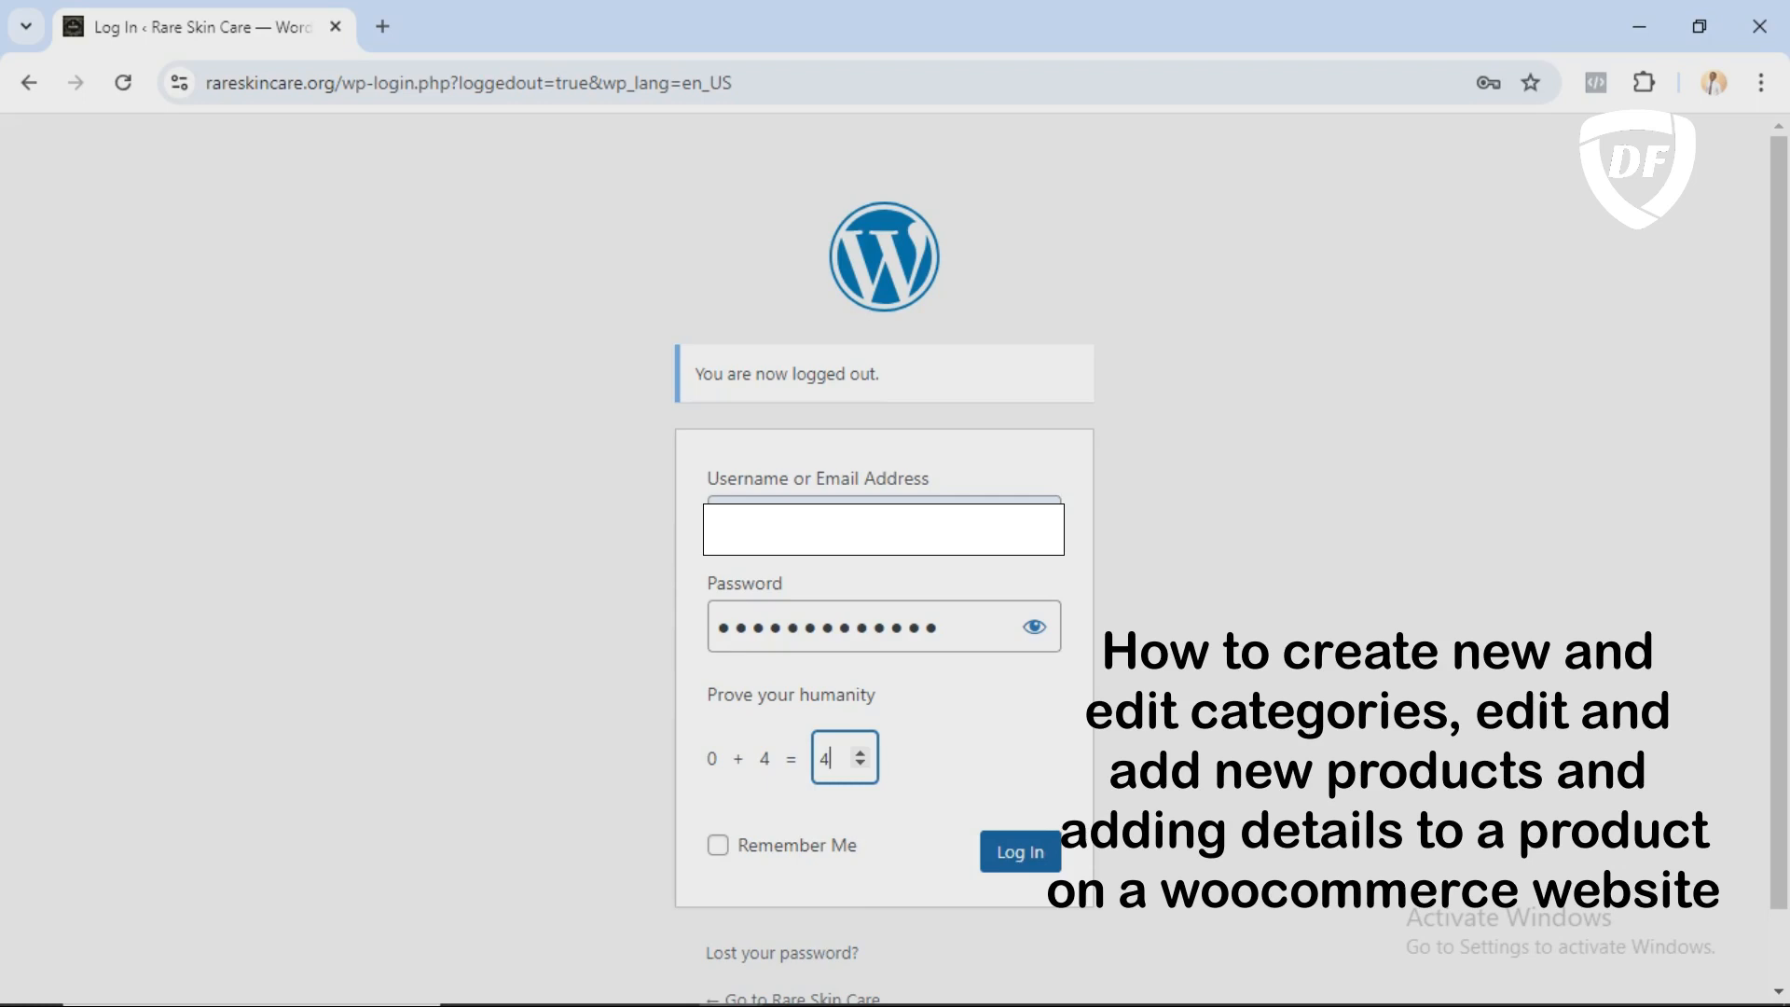
Step: Log in to the WordPress site with the credentials and humanity-check answer already filled in
click(1020, 852)
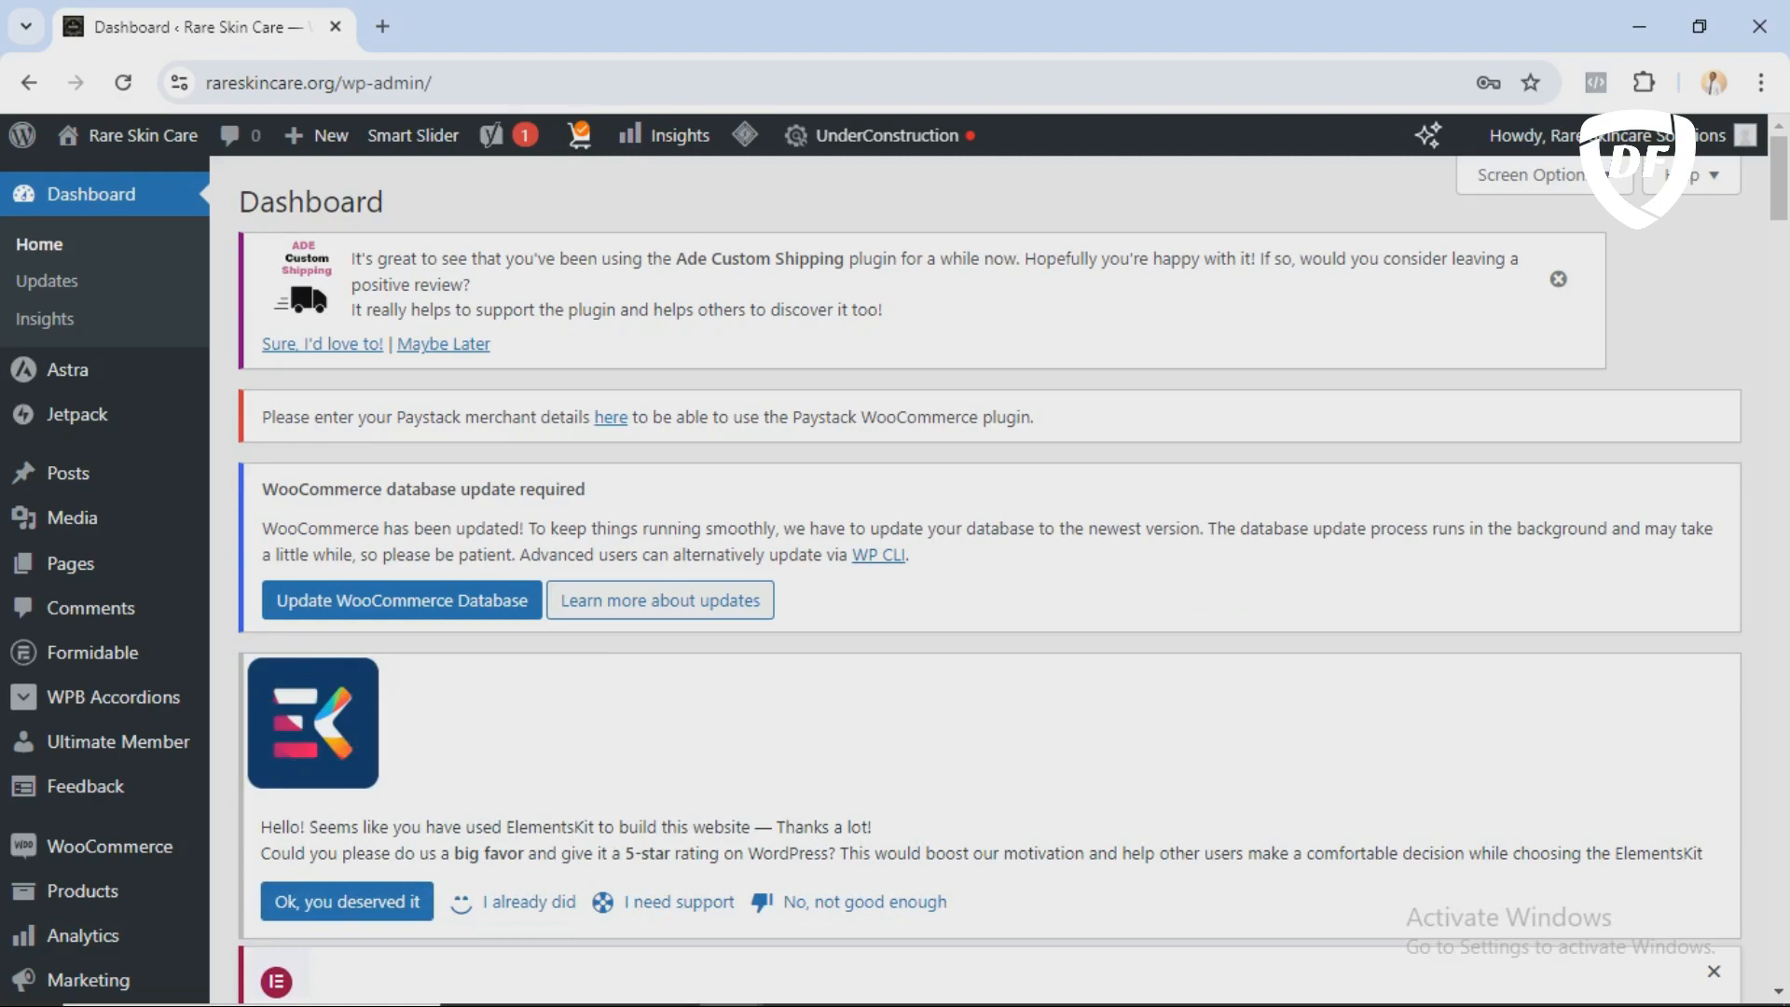
Step: Look over the dashboard's widgets, including the MonsterInsights overview report, and the entries of the admin menu
scroll(988, 578, down, 10)
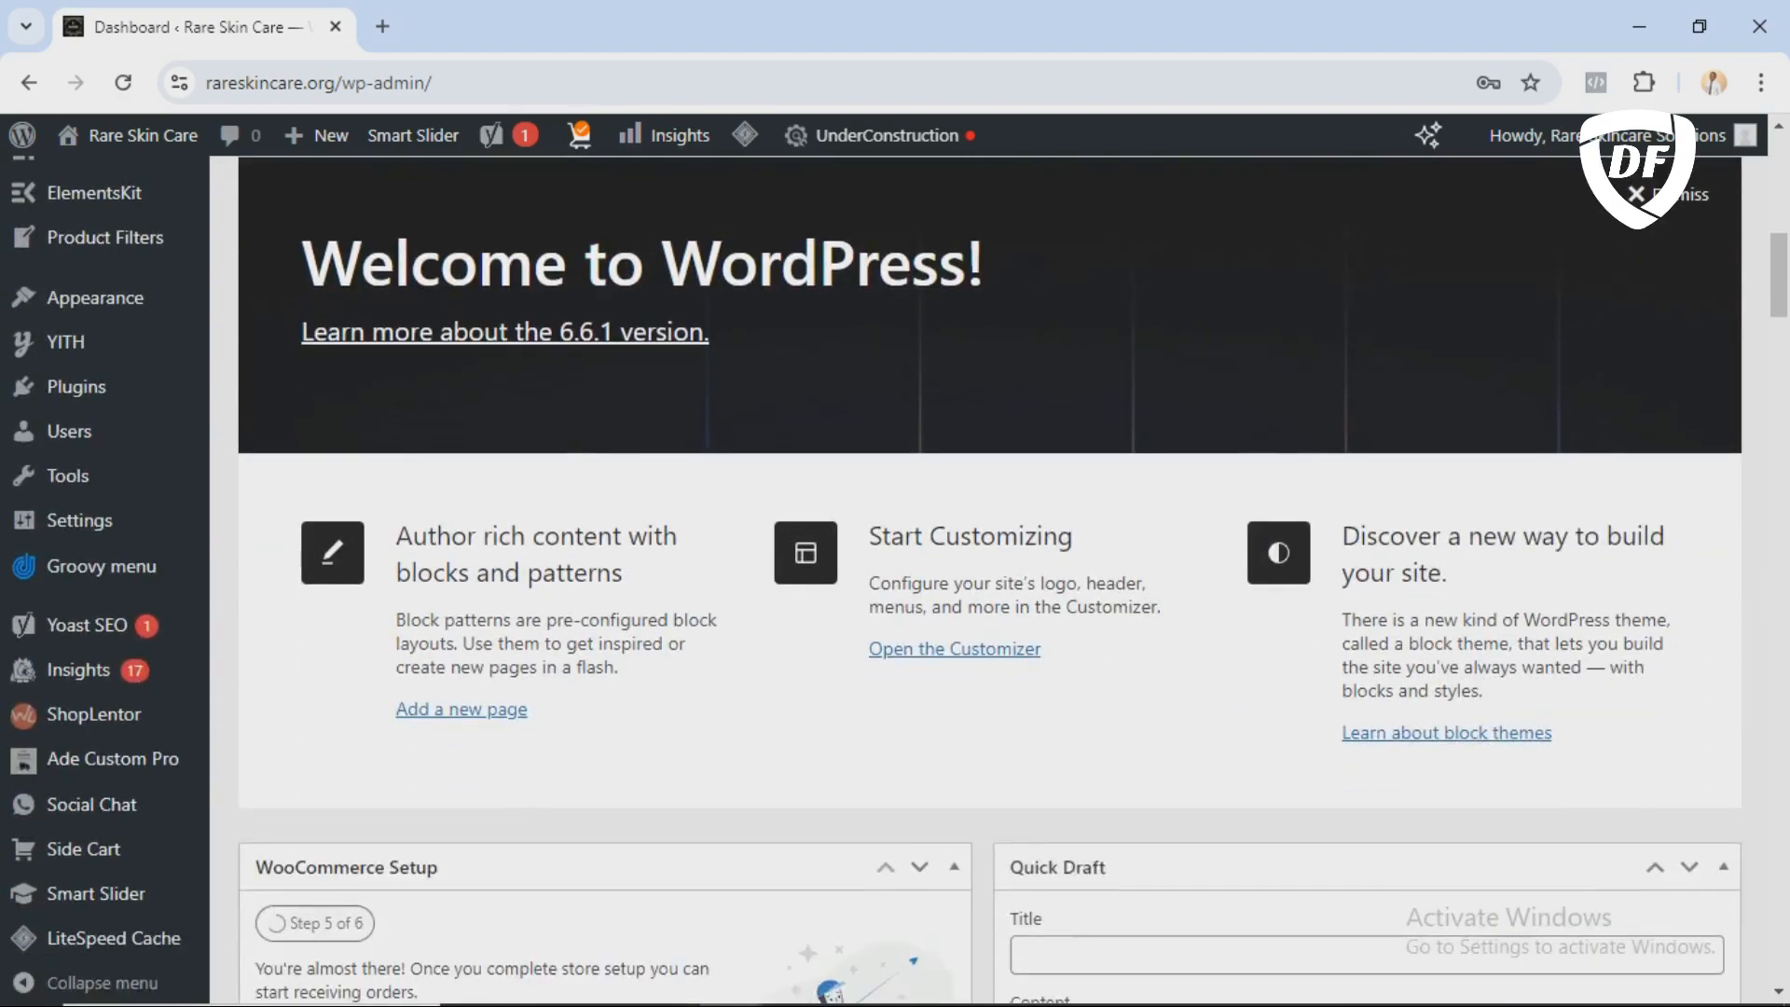
scroll(988, 578, down, 8)
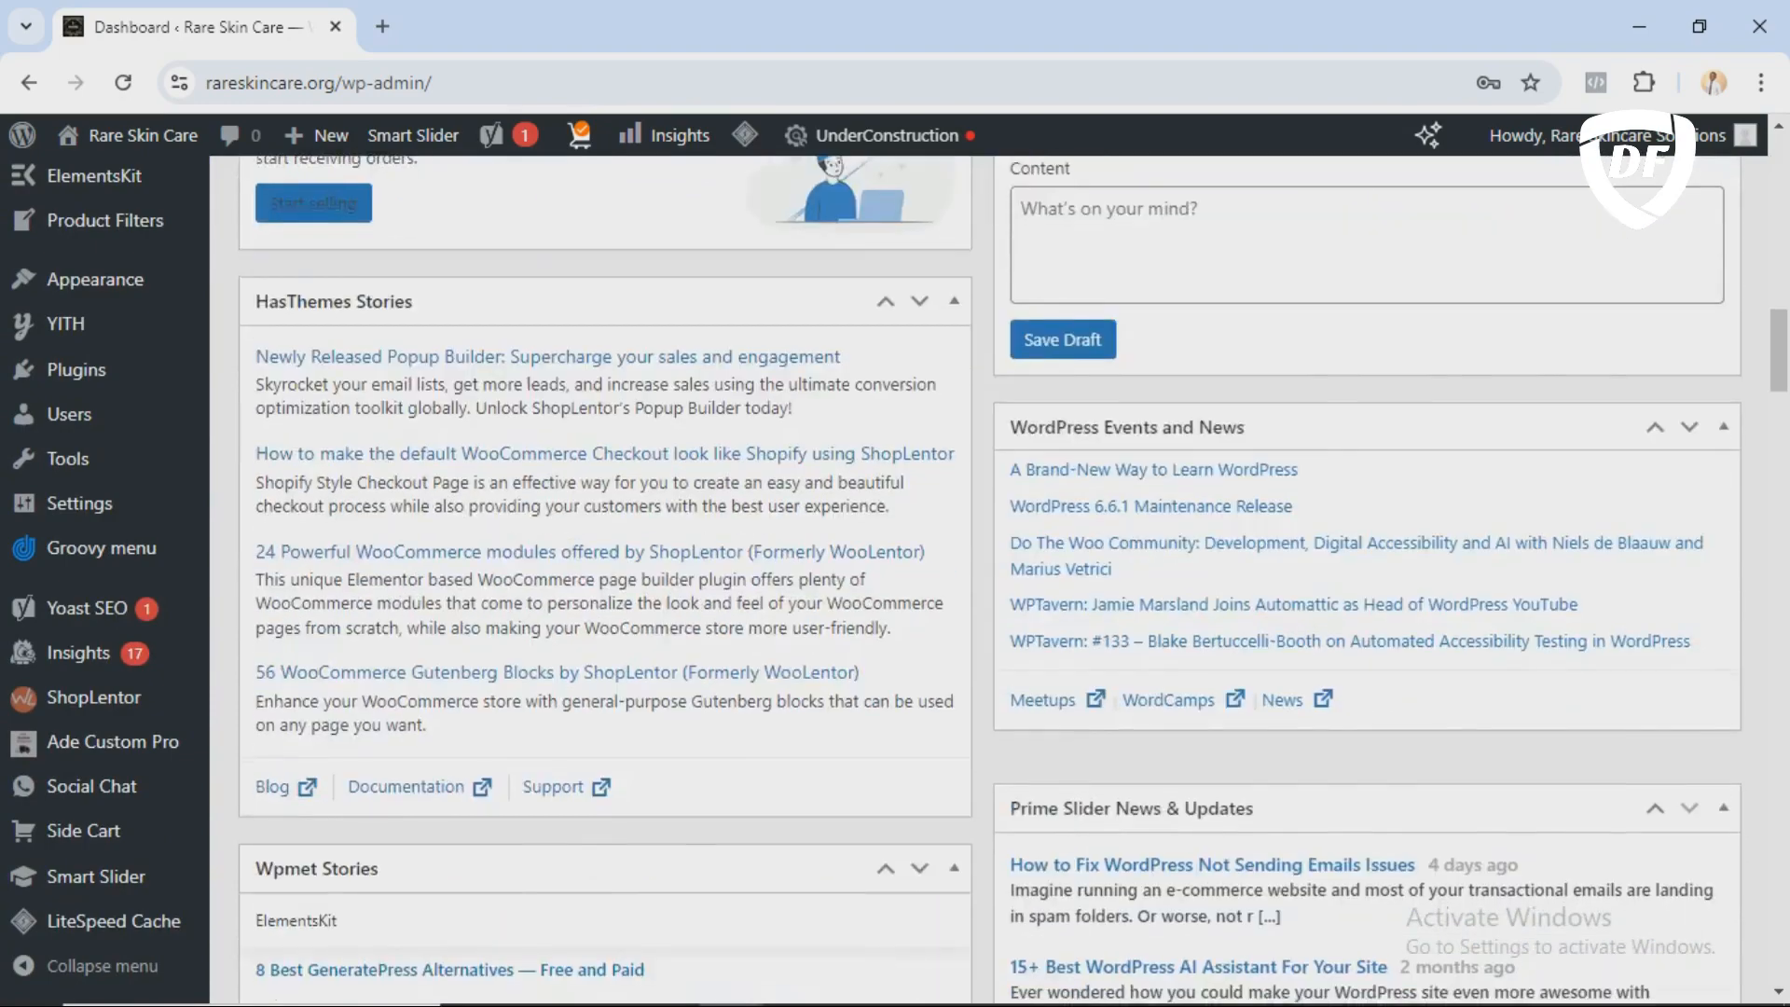
scroll(988, 578, down, 9)
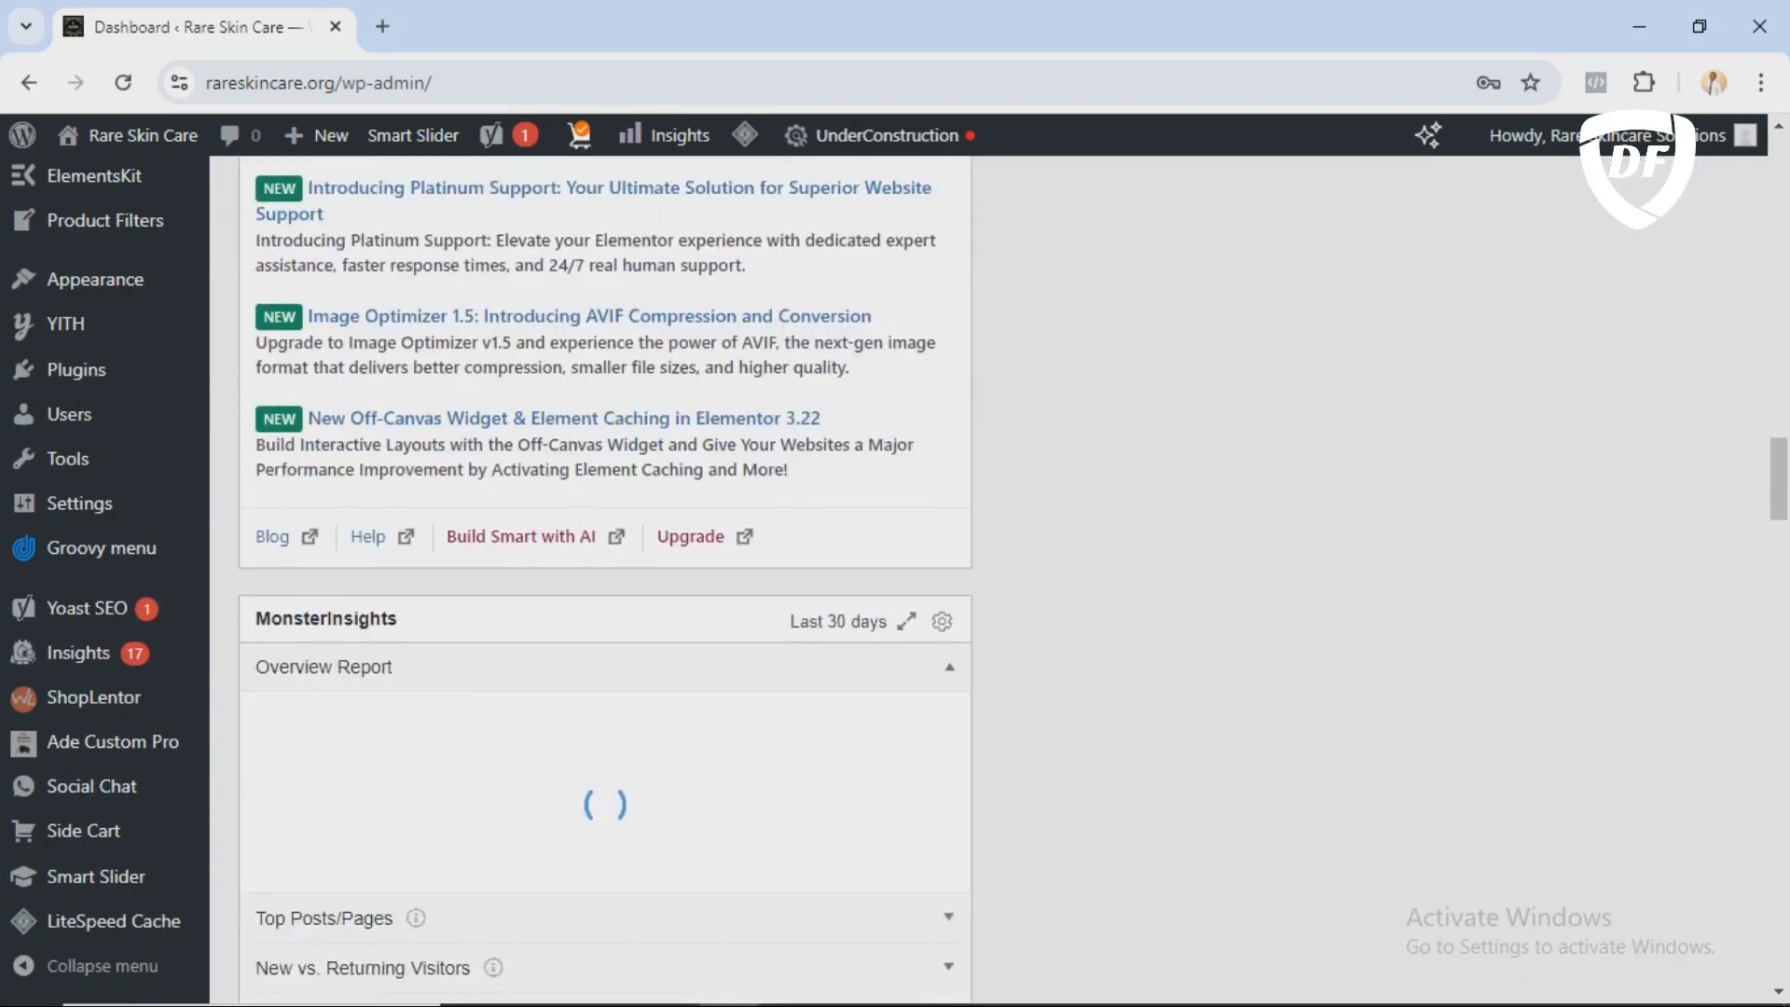
scroll(988, 578, down, 9)
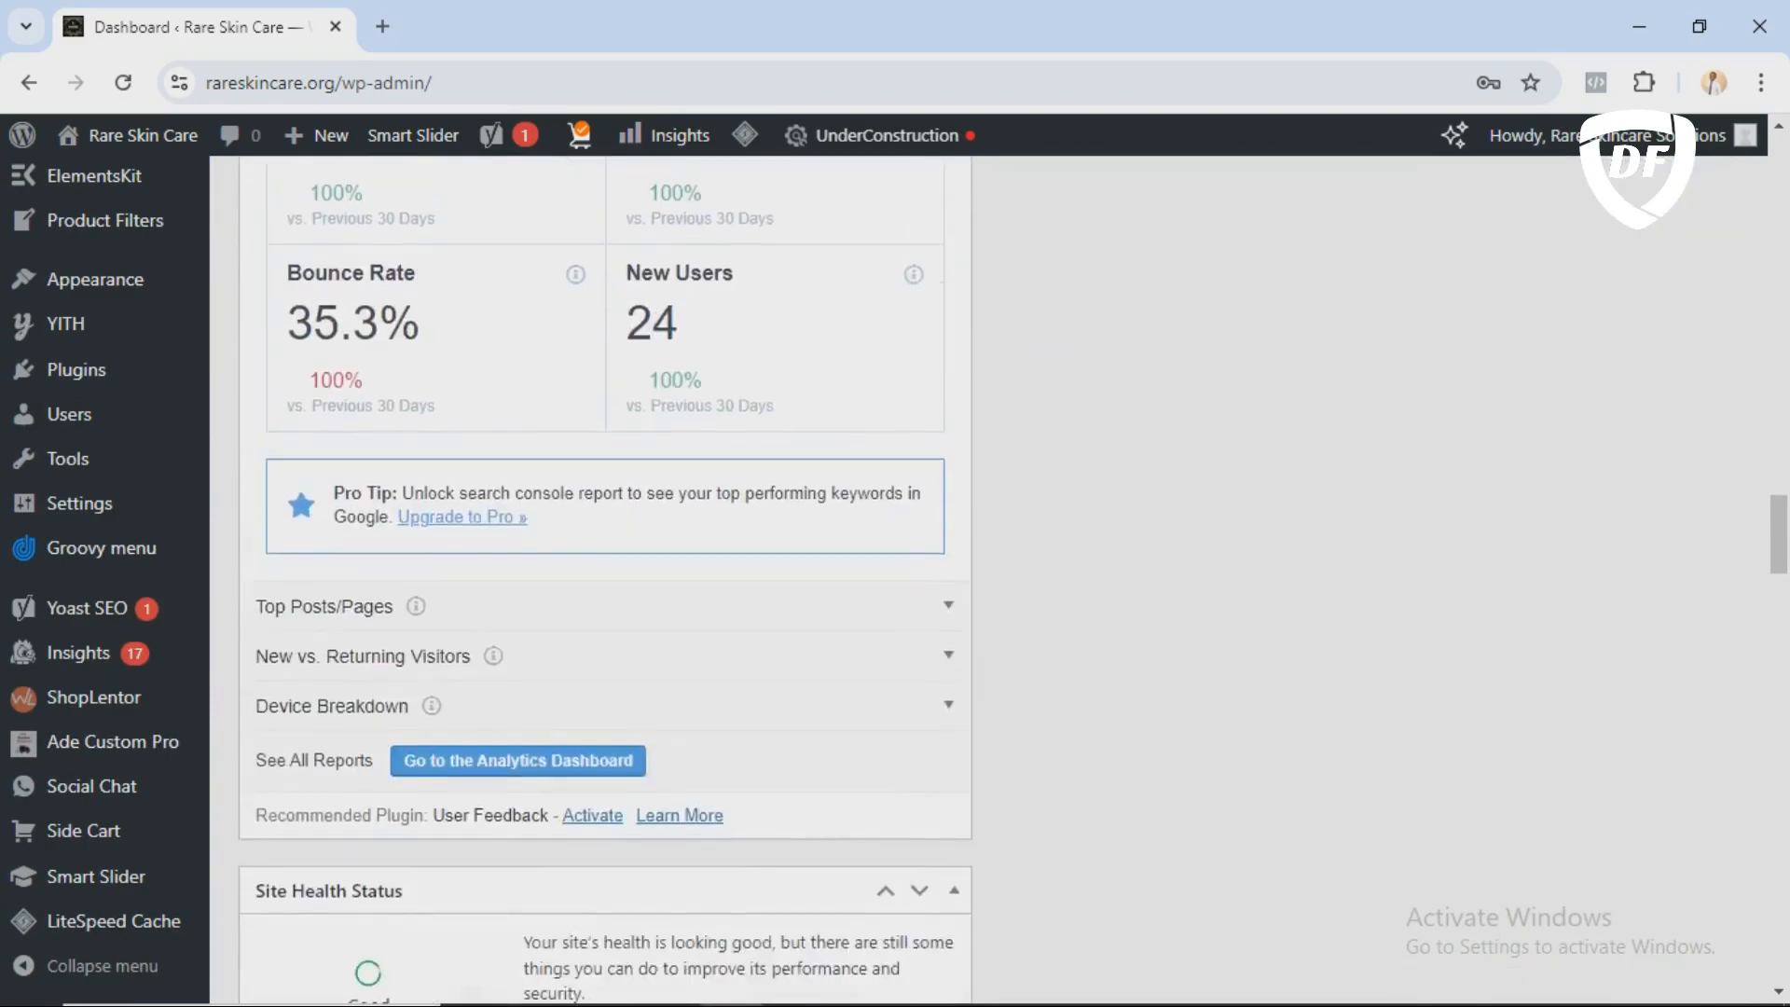
scroll(988, 578, down, 9)
scroll(988, 578, up, 8)
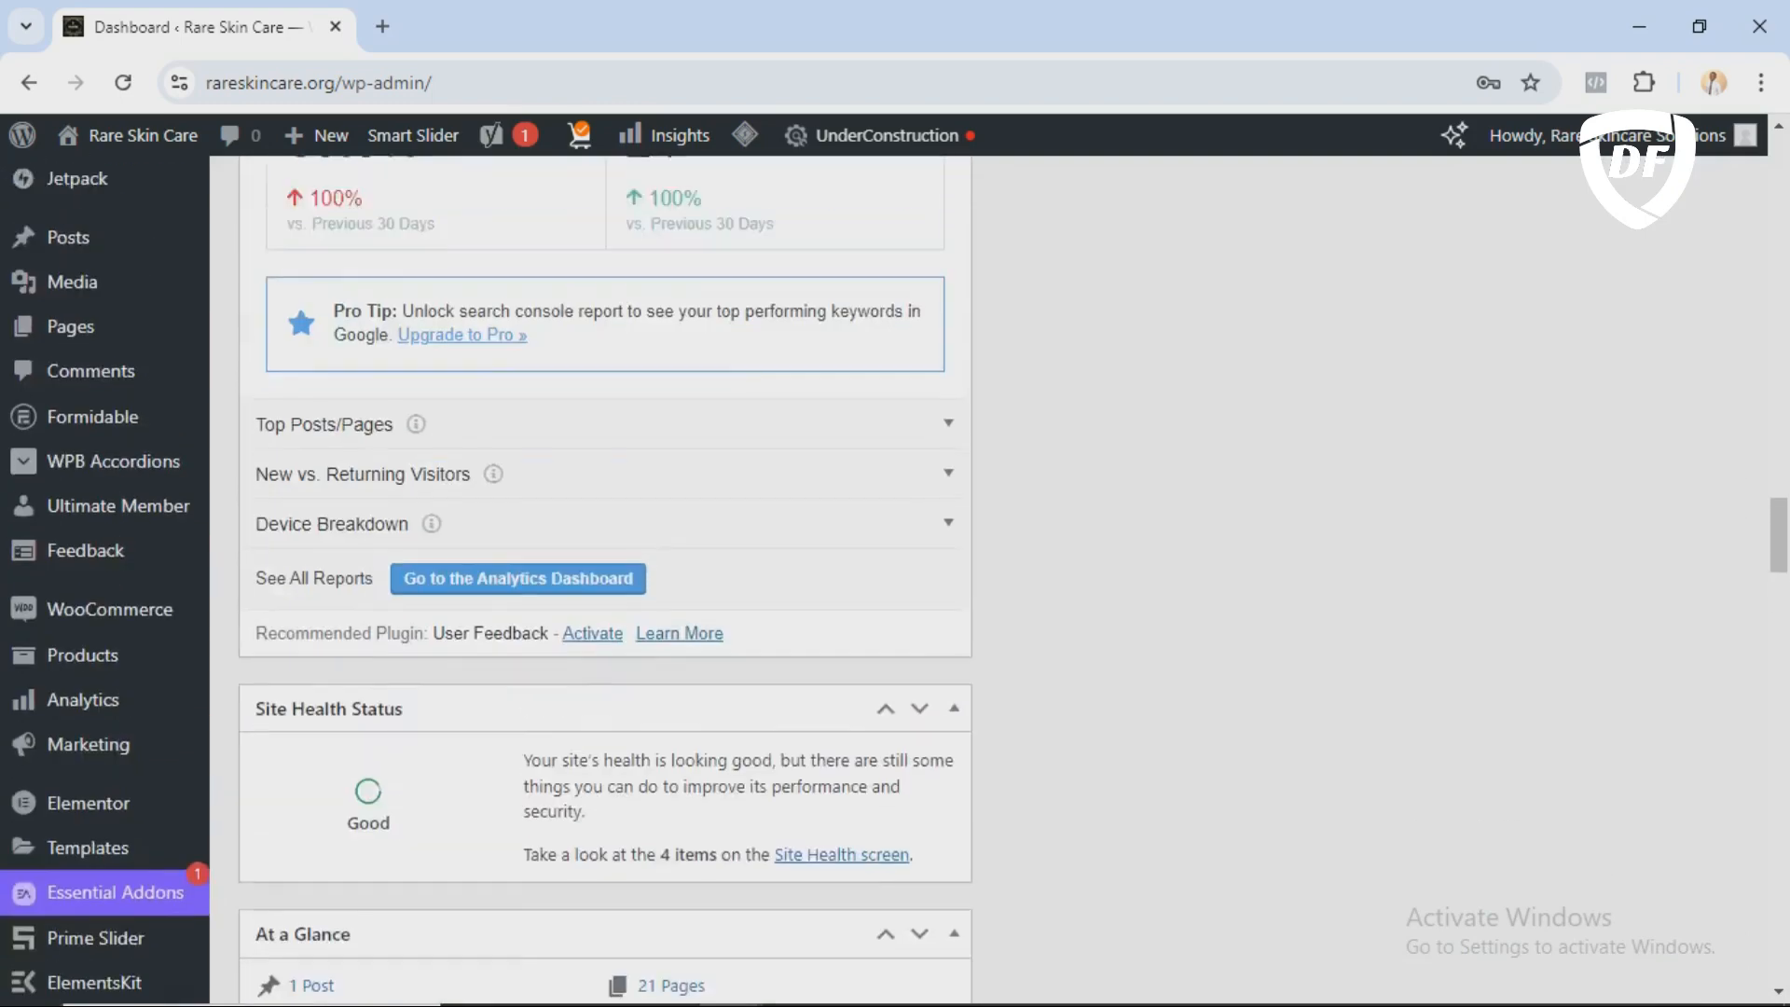
scroll(989, 578, up, 8)
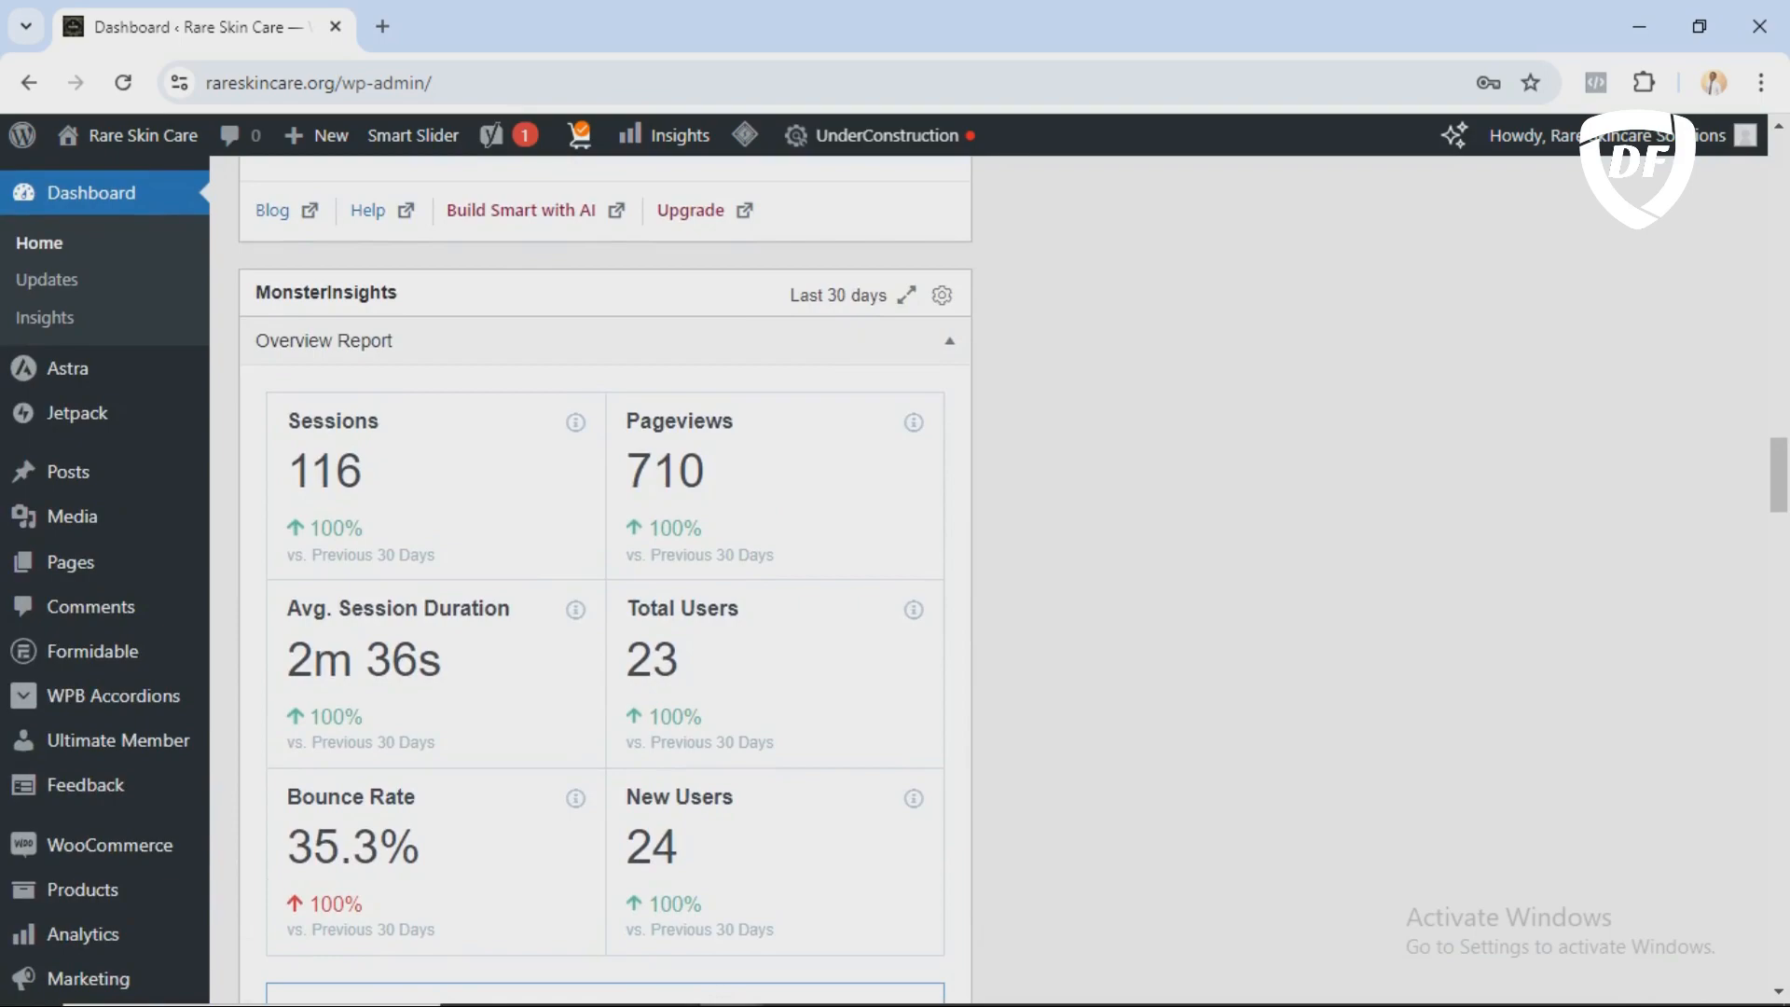
scroll(988, 578, down, 2)
scroll(989, 578, up, 12)
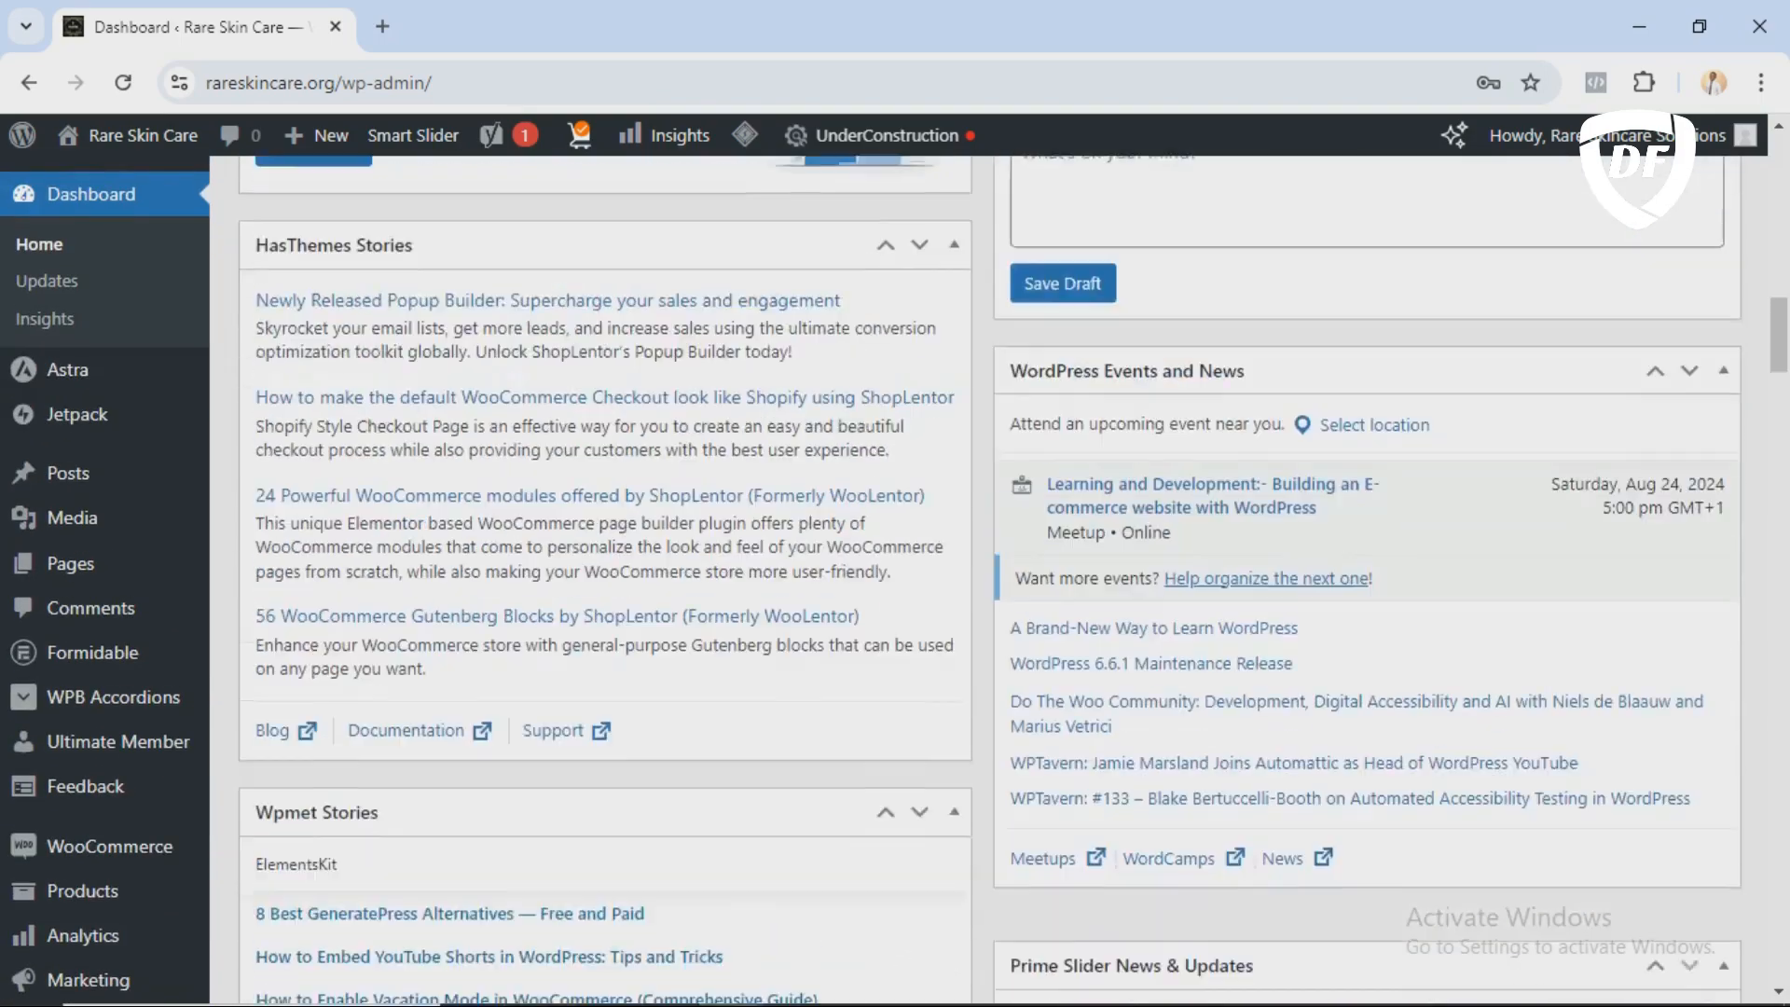
scroll(989, 578, up, 1)
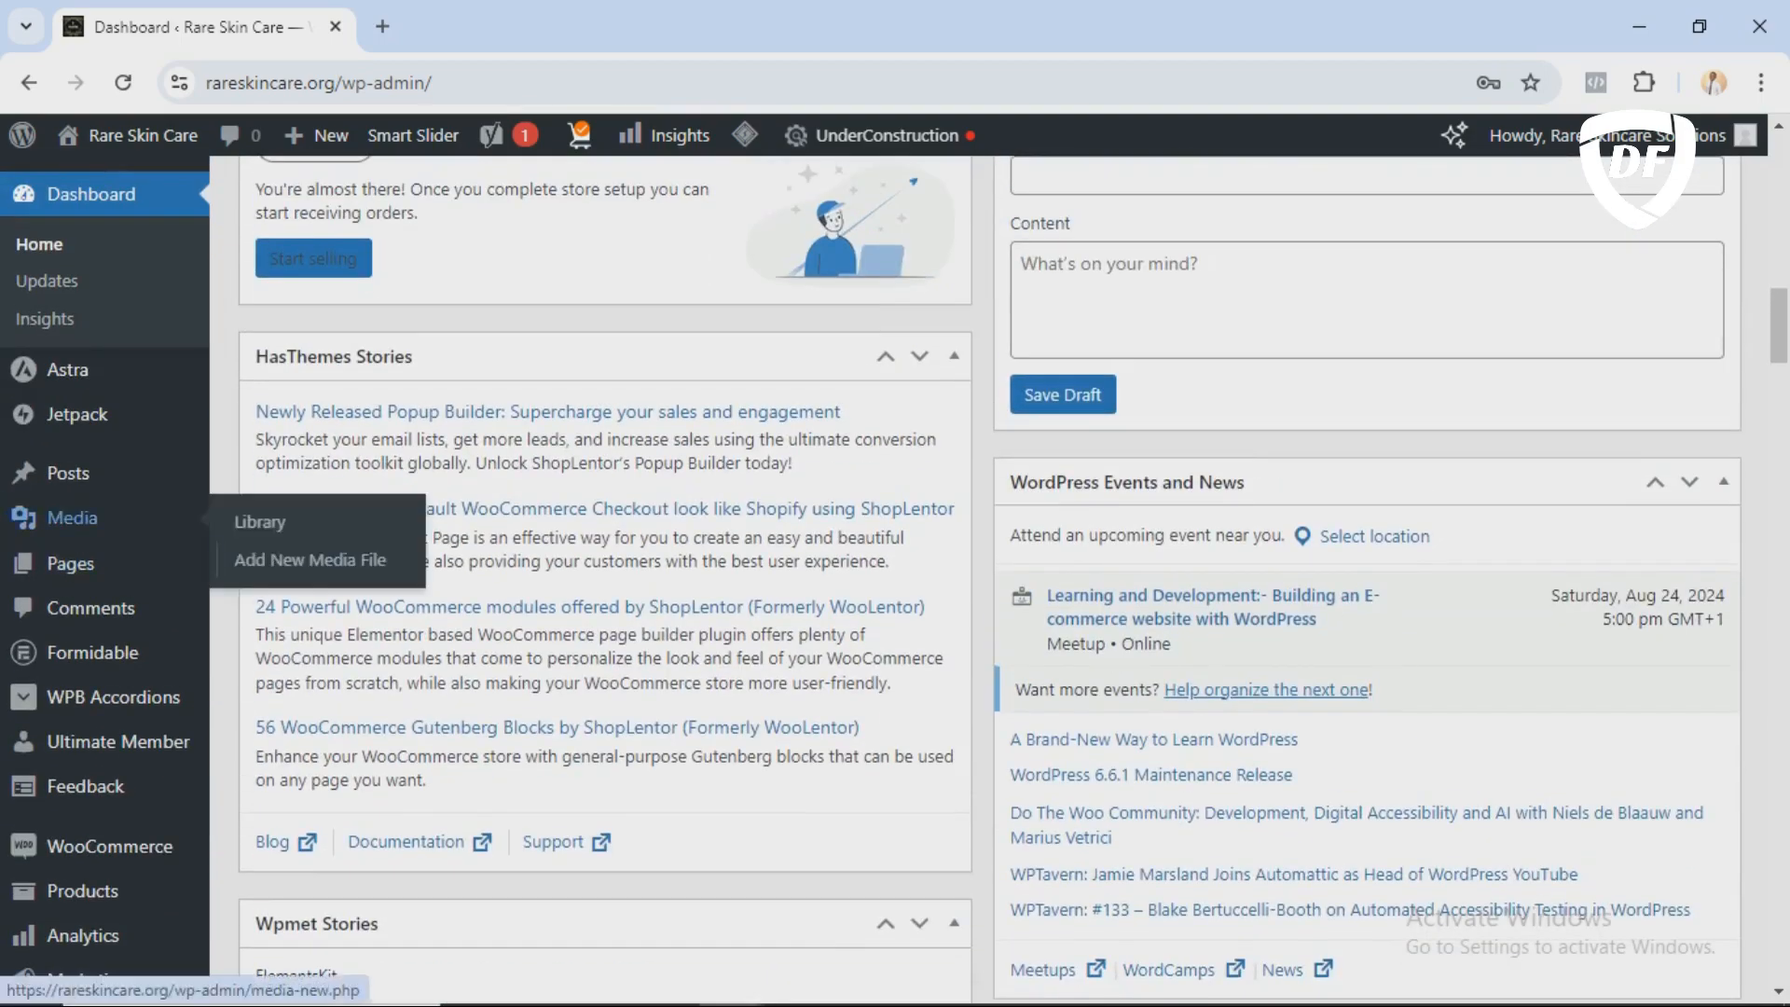
scroll(872, 574, down, 1)
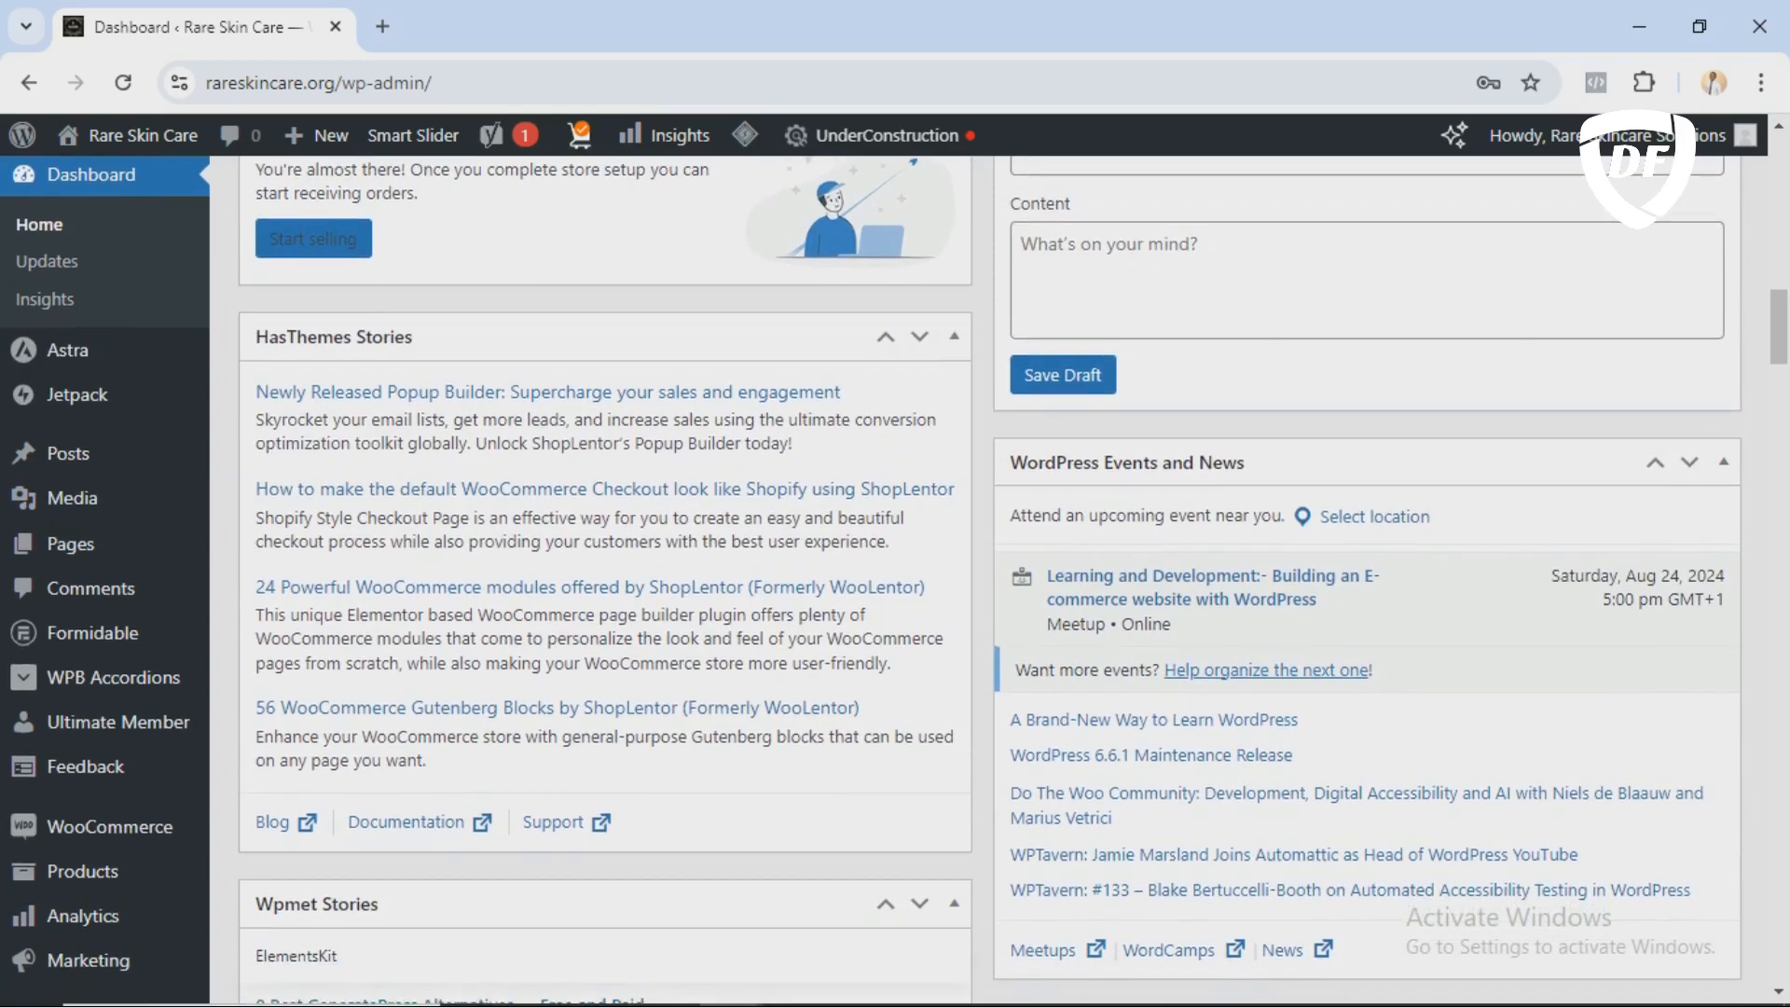
scroll(895, 578, down, 2)
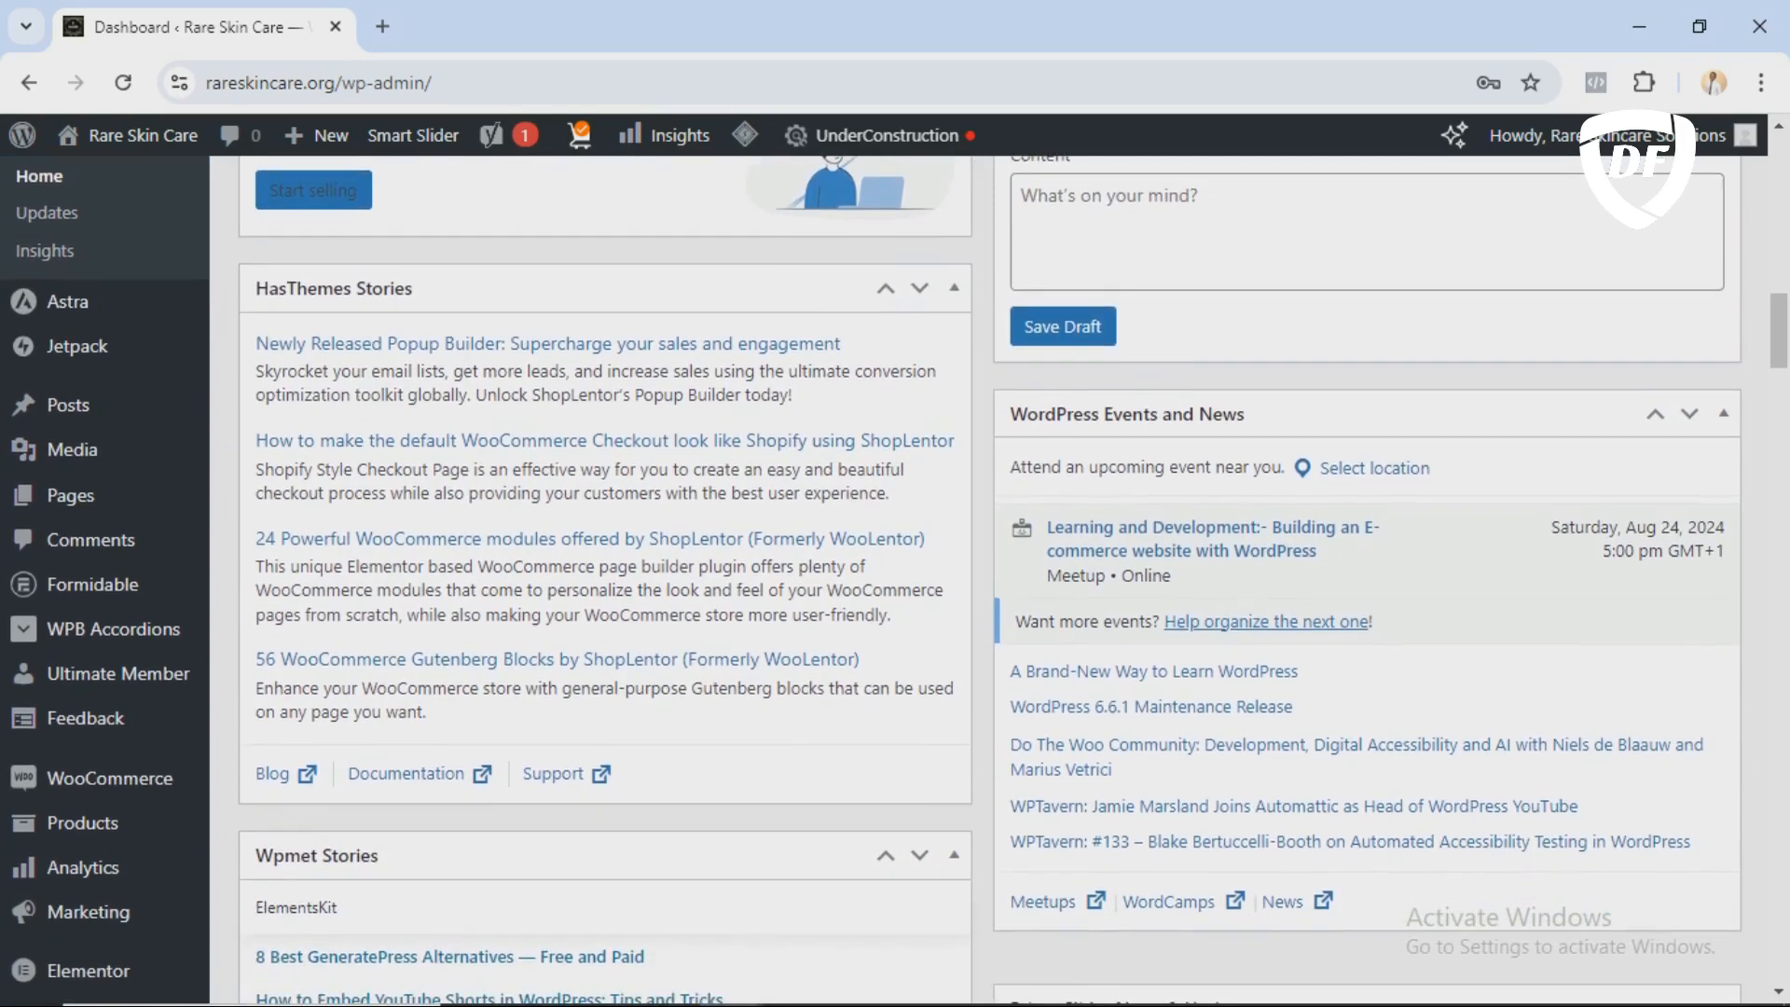
scroll(989, 578, up, 3)
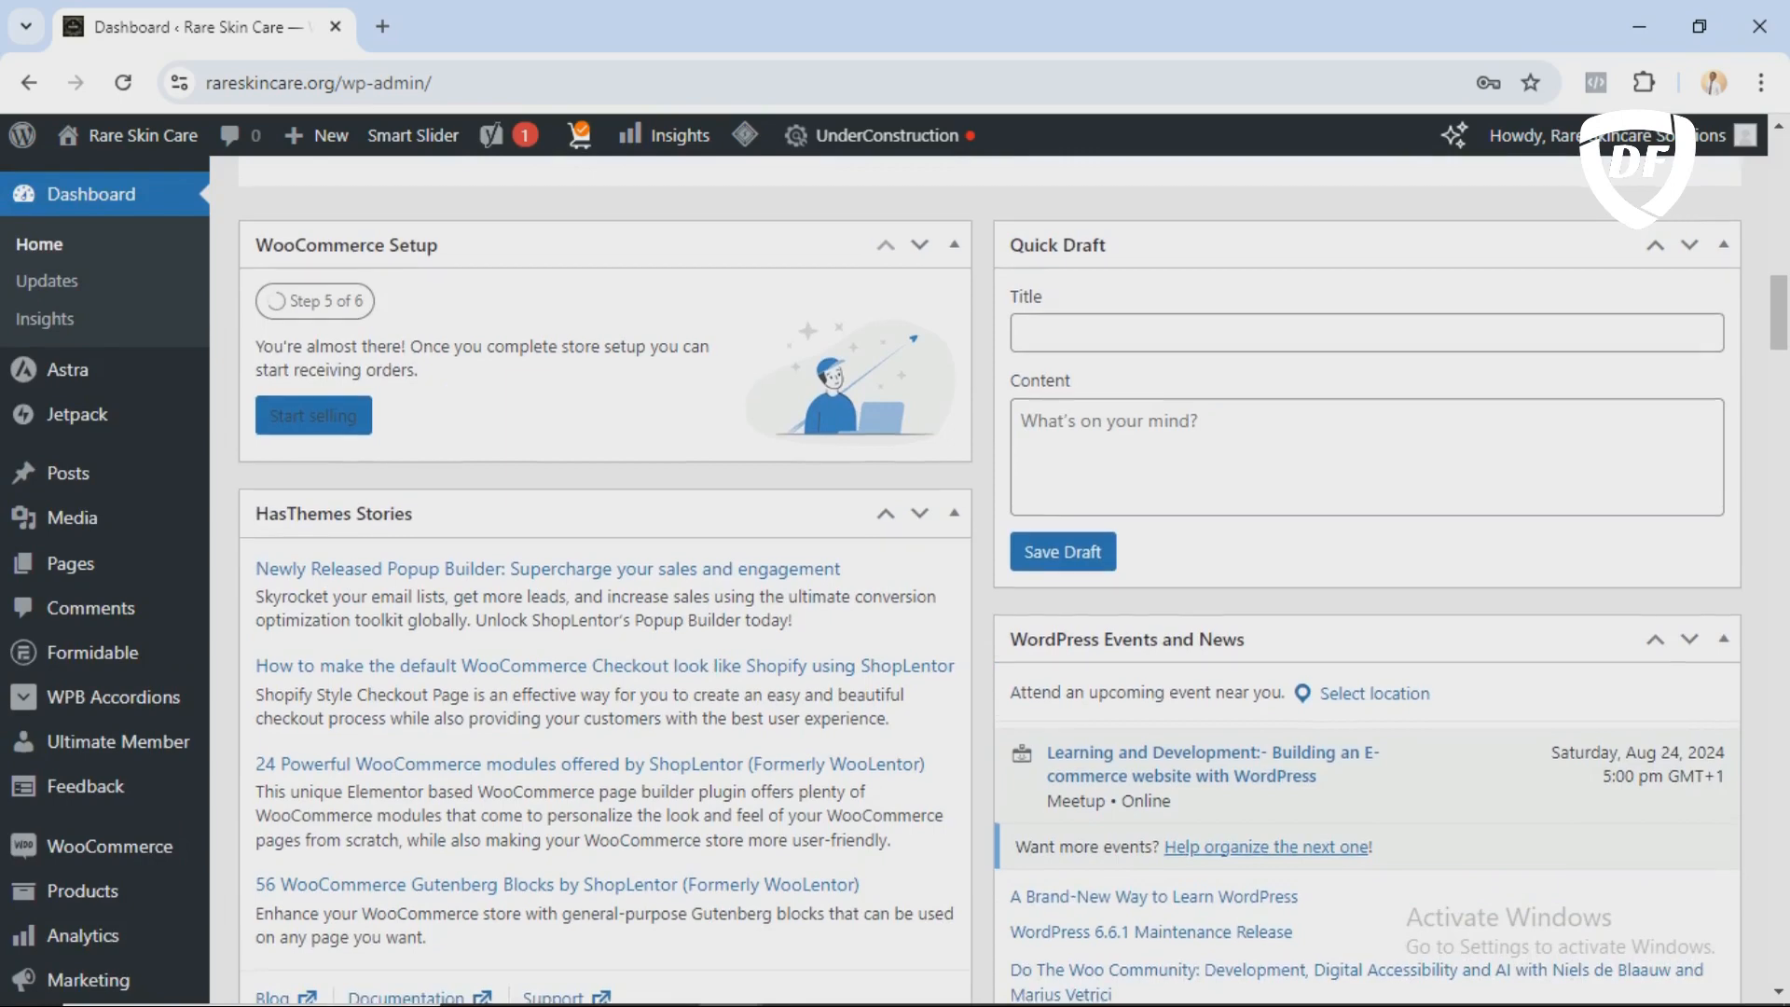
scroll(893, 579, down, 3)
scroll(893, 580, down, 1)
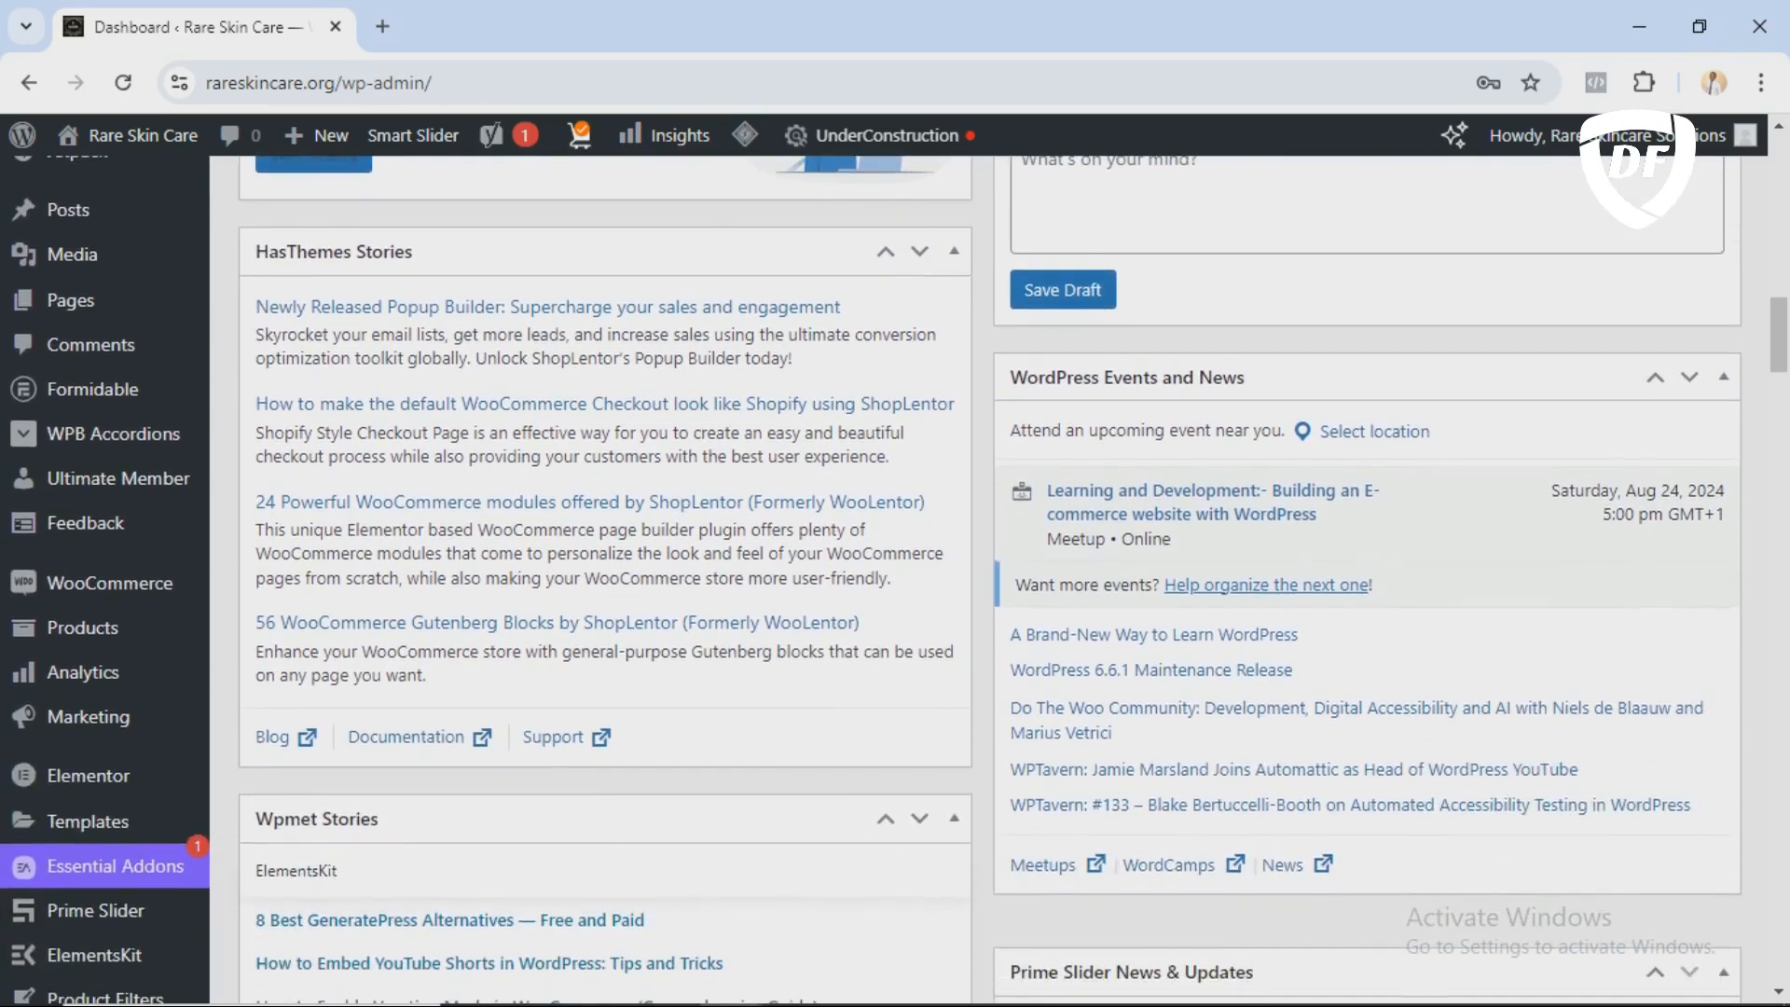
Step: Open the store's product categories management page
mouse_move(109, 504)
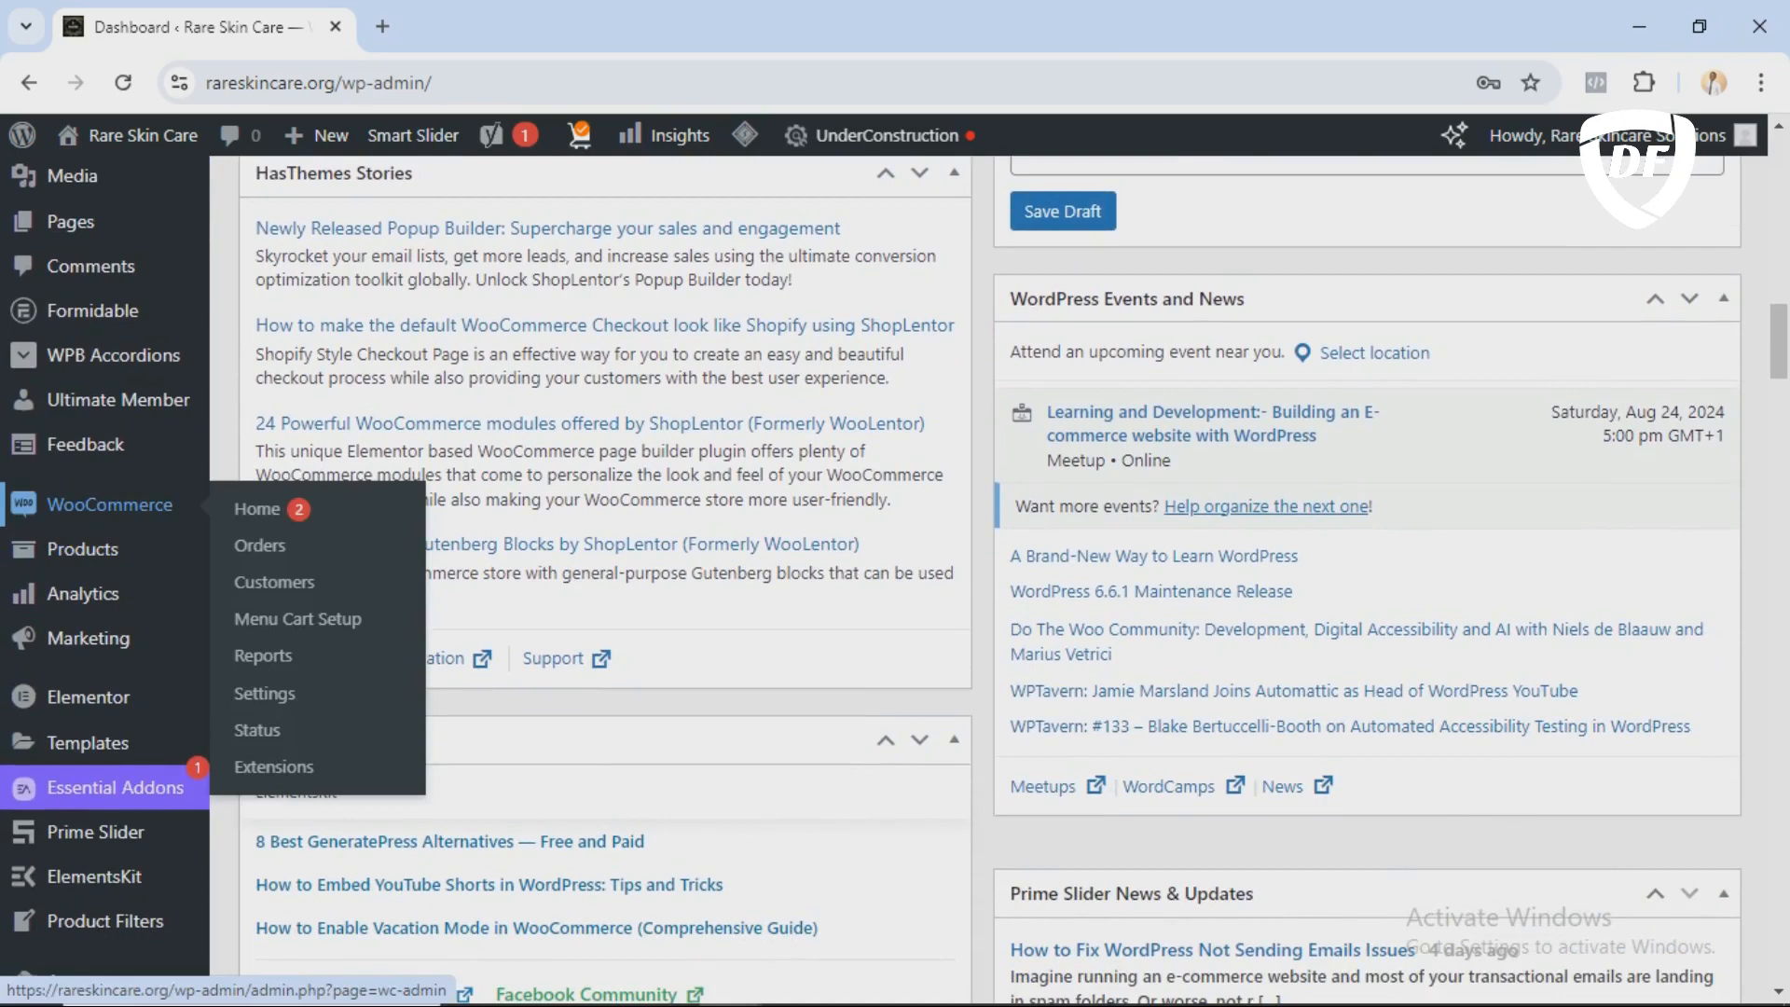
mouse_move(82, 549)
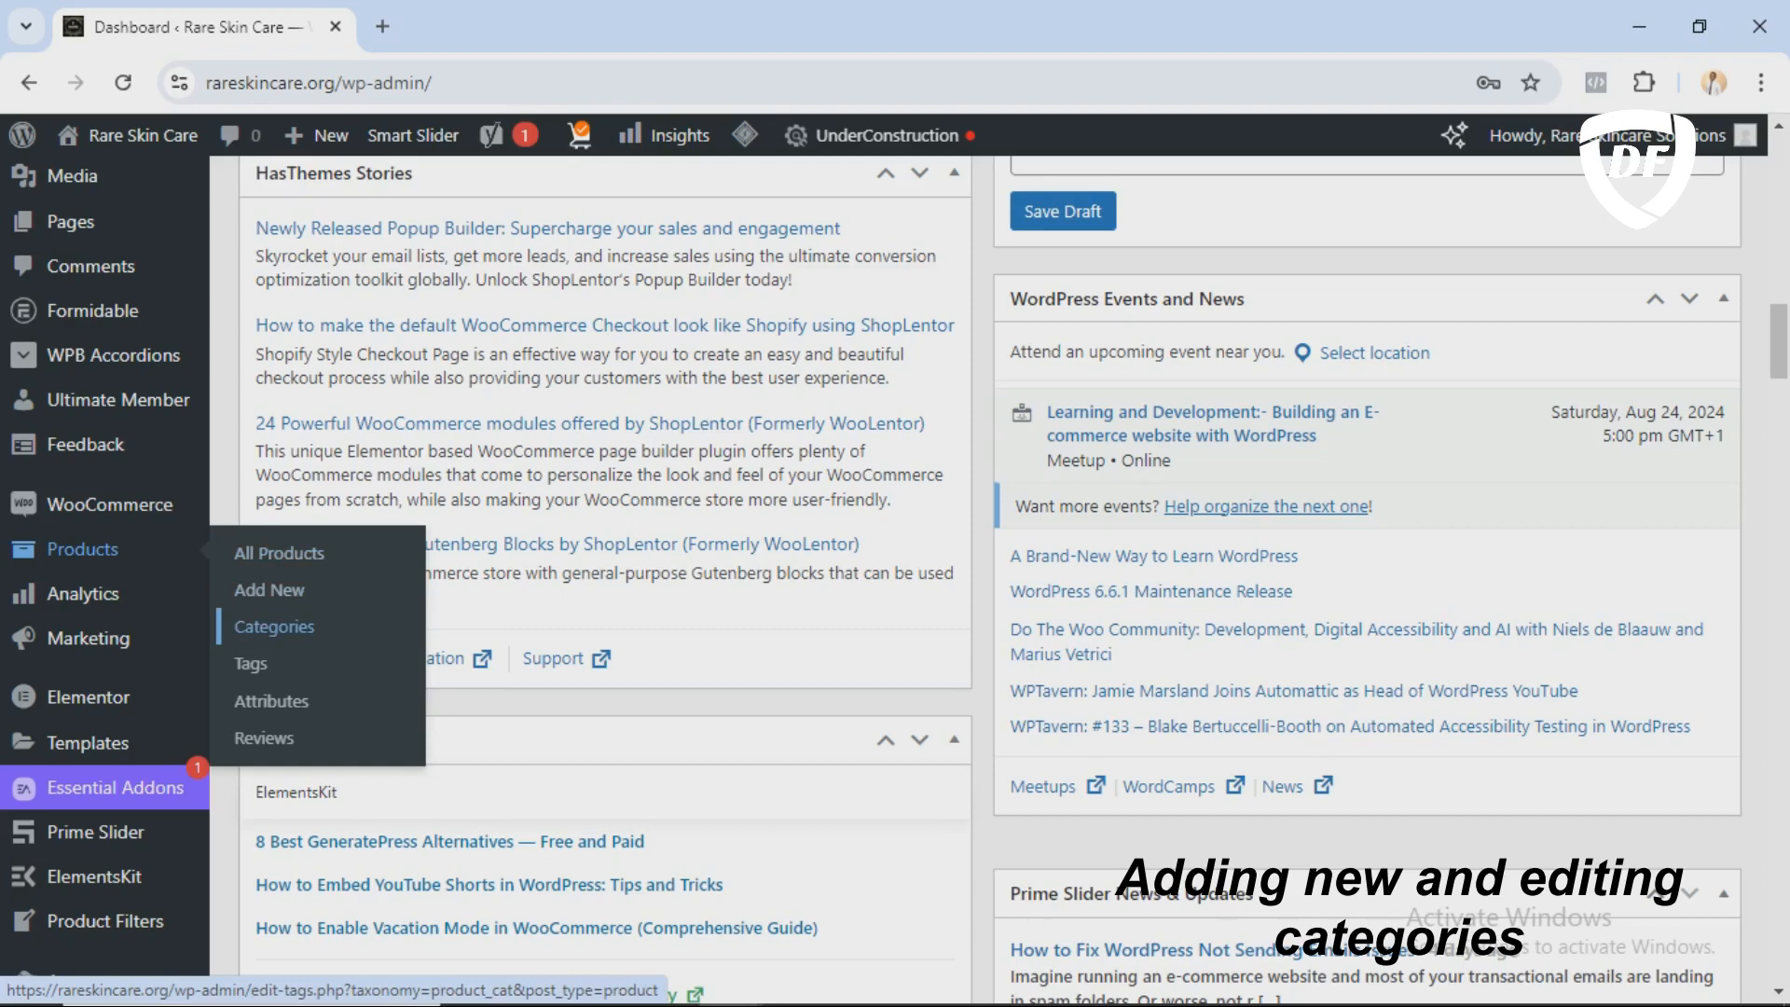
click(274, 626)
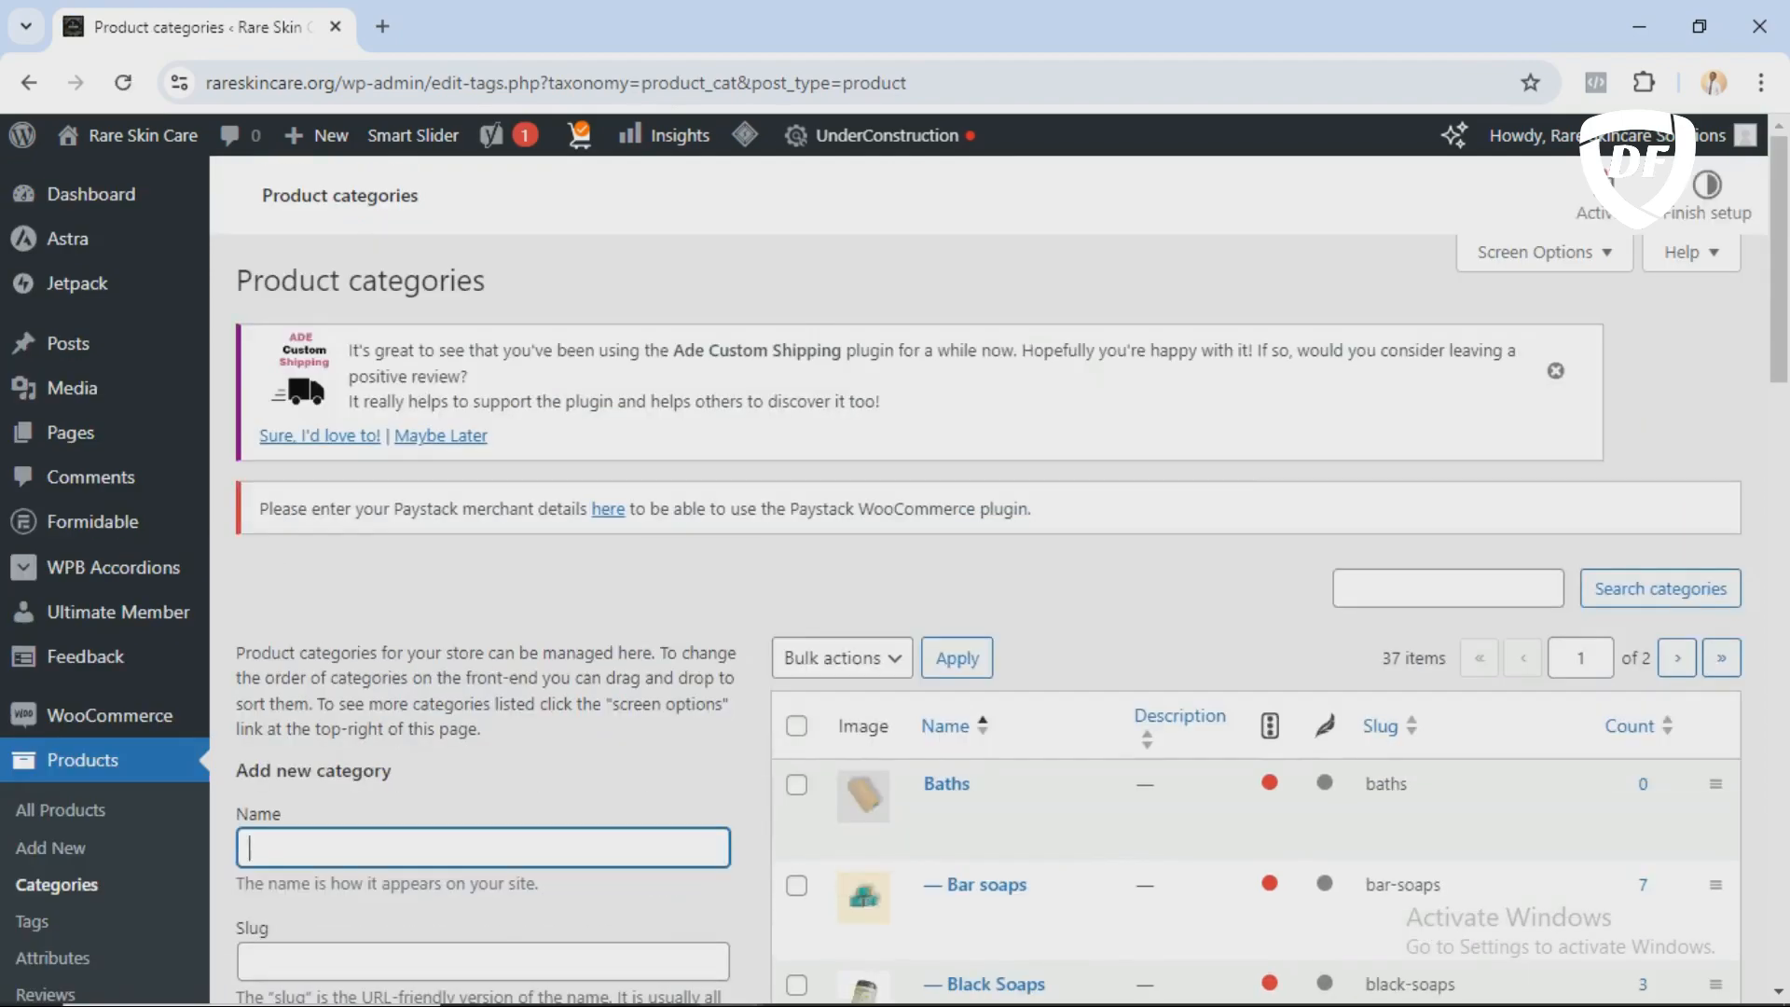
Step: Examine the existing product categories and subcategories alongside the fields for adding a new category
scroll(988, 578, down, 3)
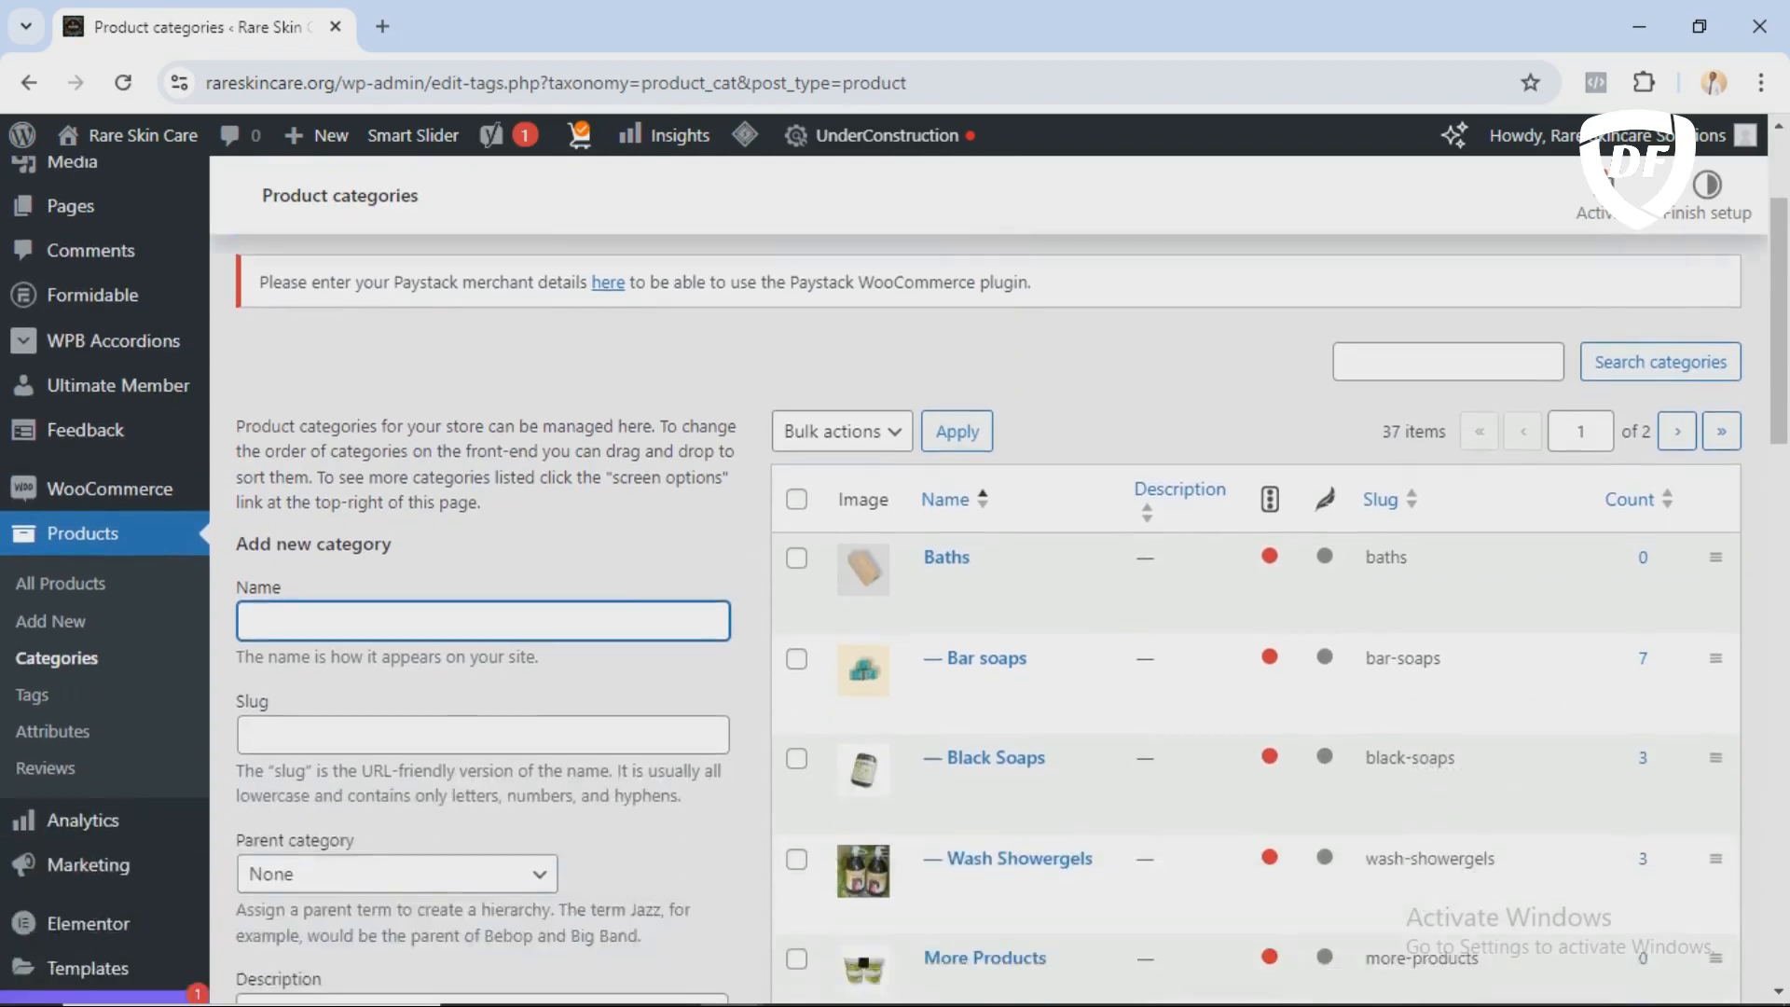
scroll(988, 578, down, 1)
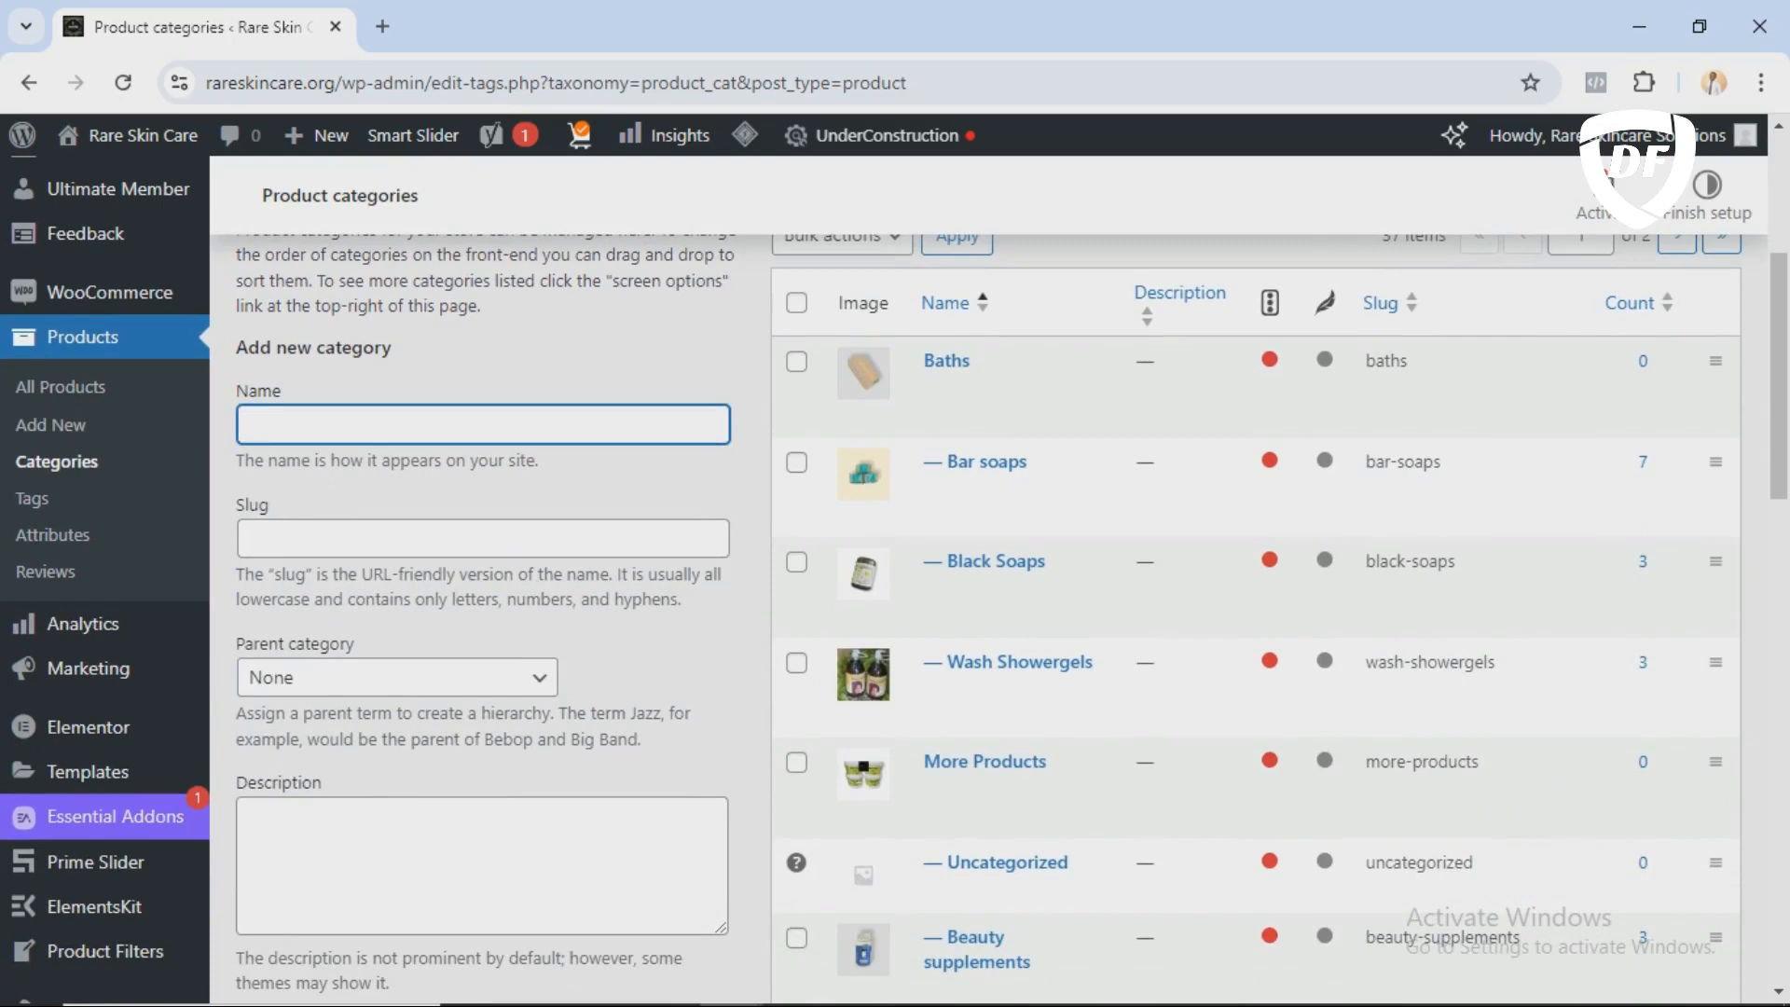
mouse_move(970, 376)
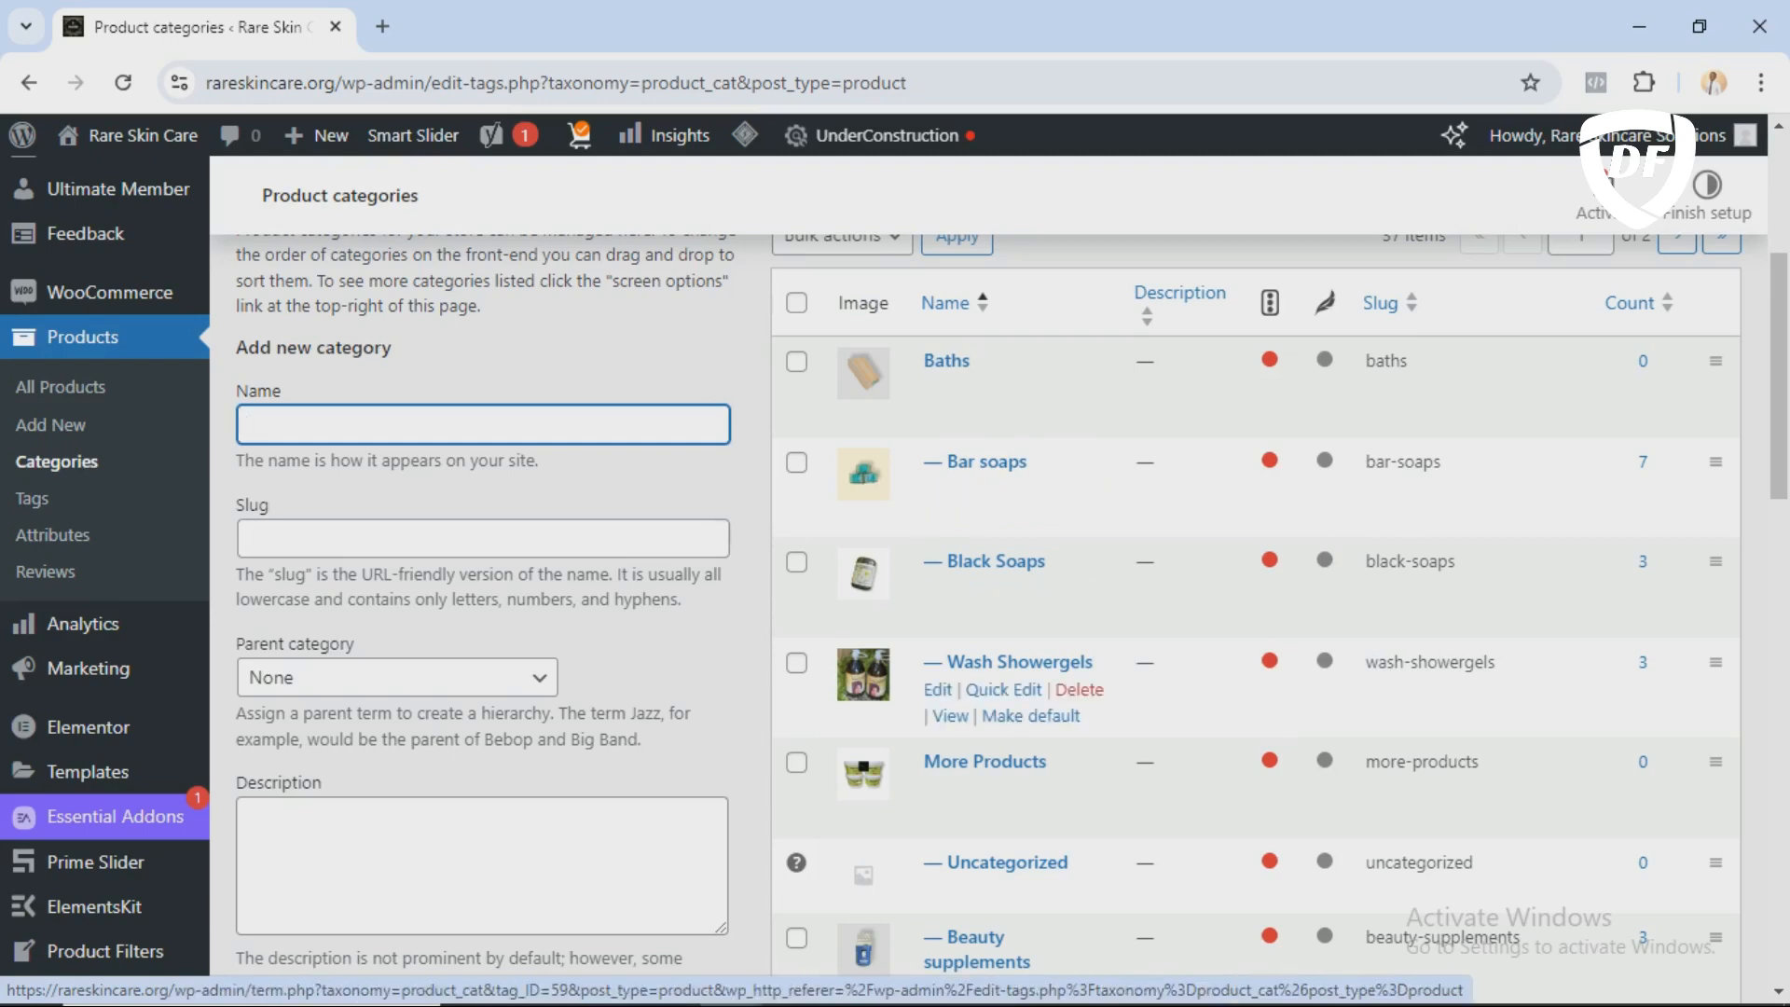
scroll(1212, 578, down, 5)
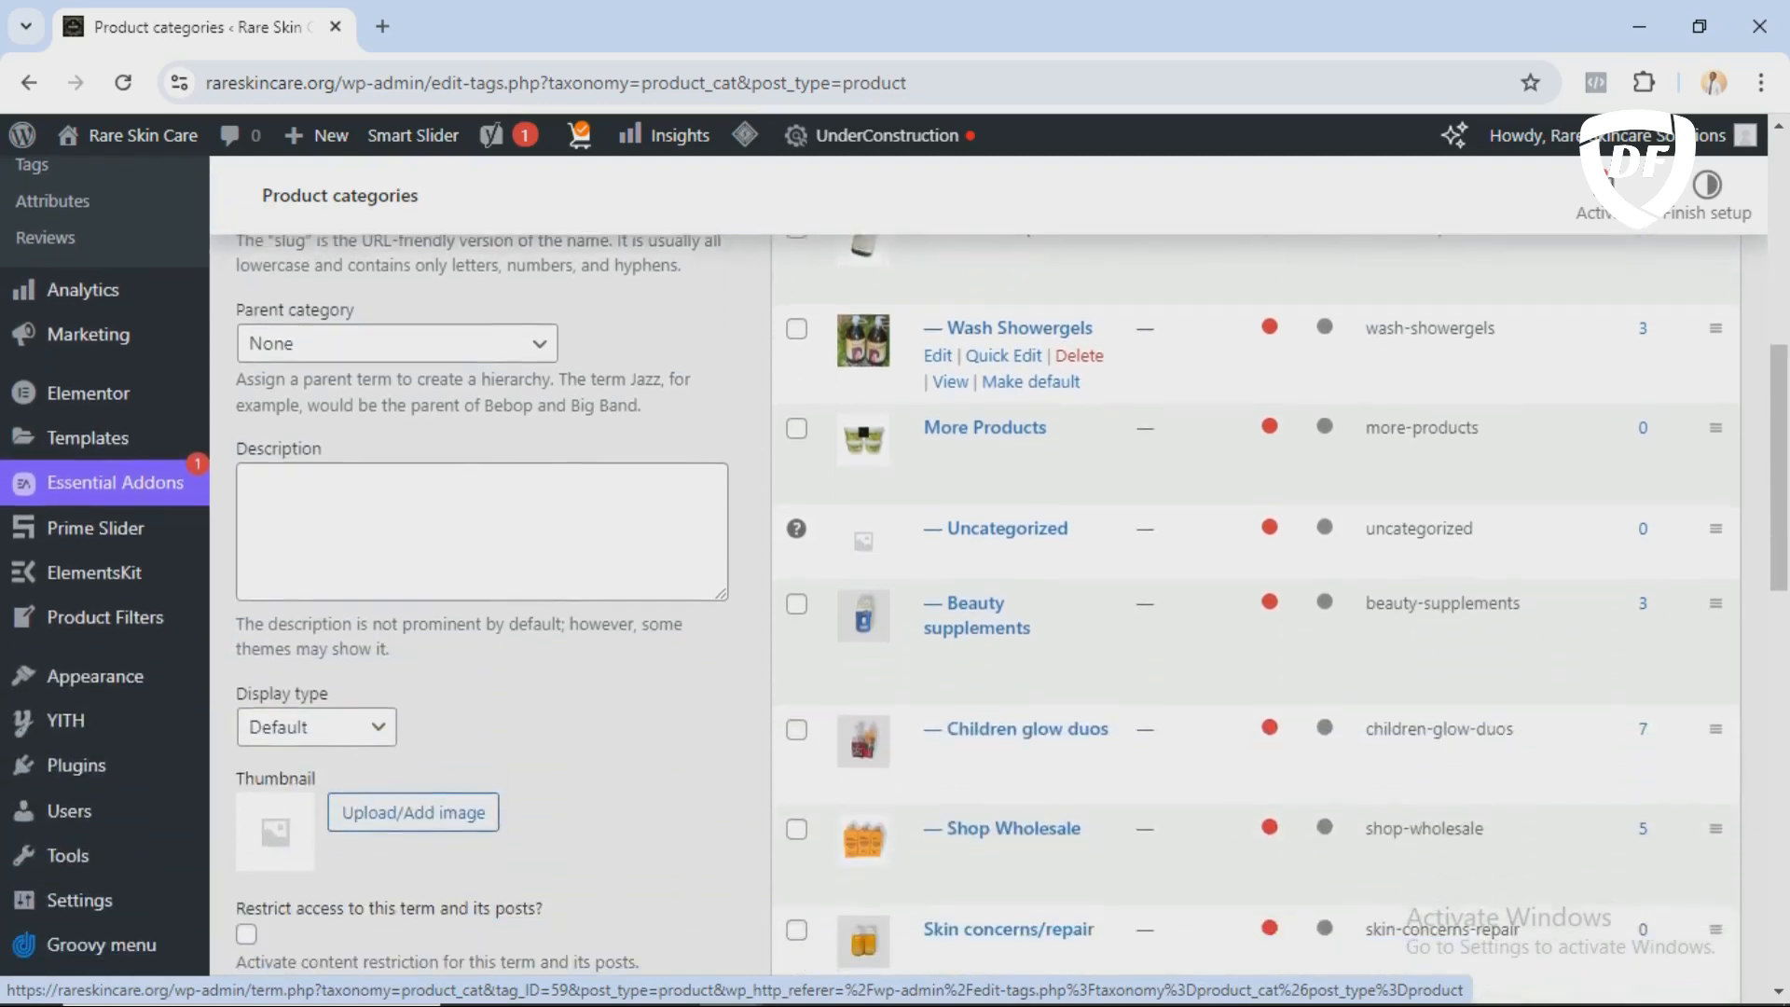
scroll(1212, 579, up, 3)
scroll(1213, 578, up, 1)
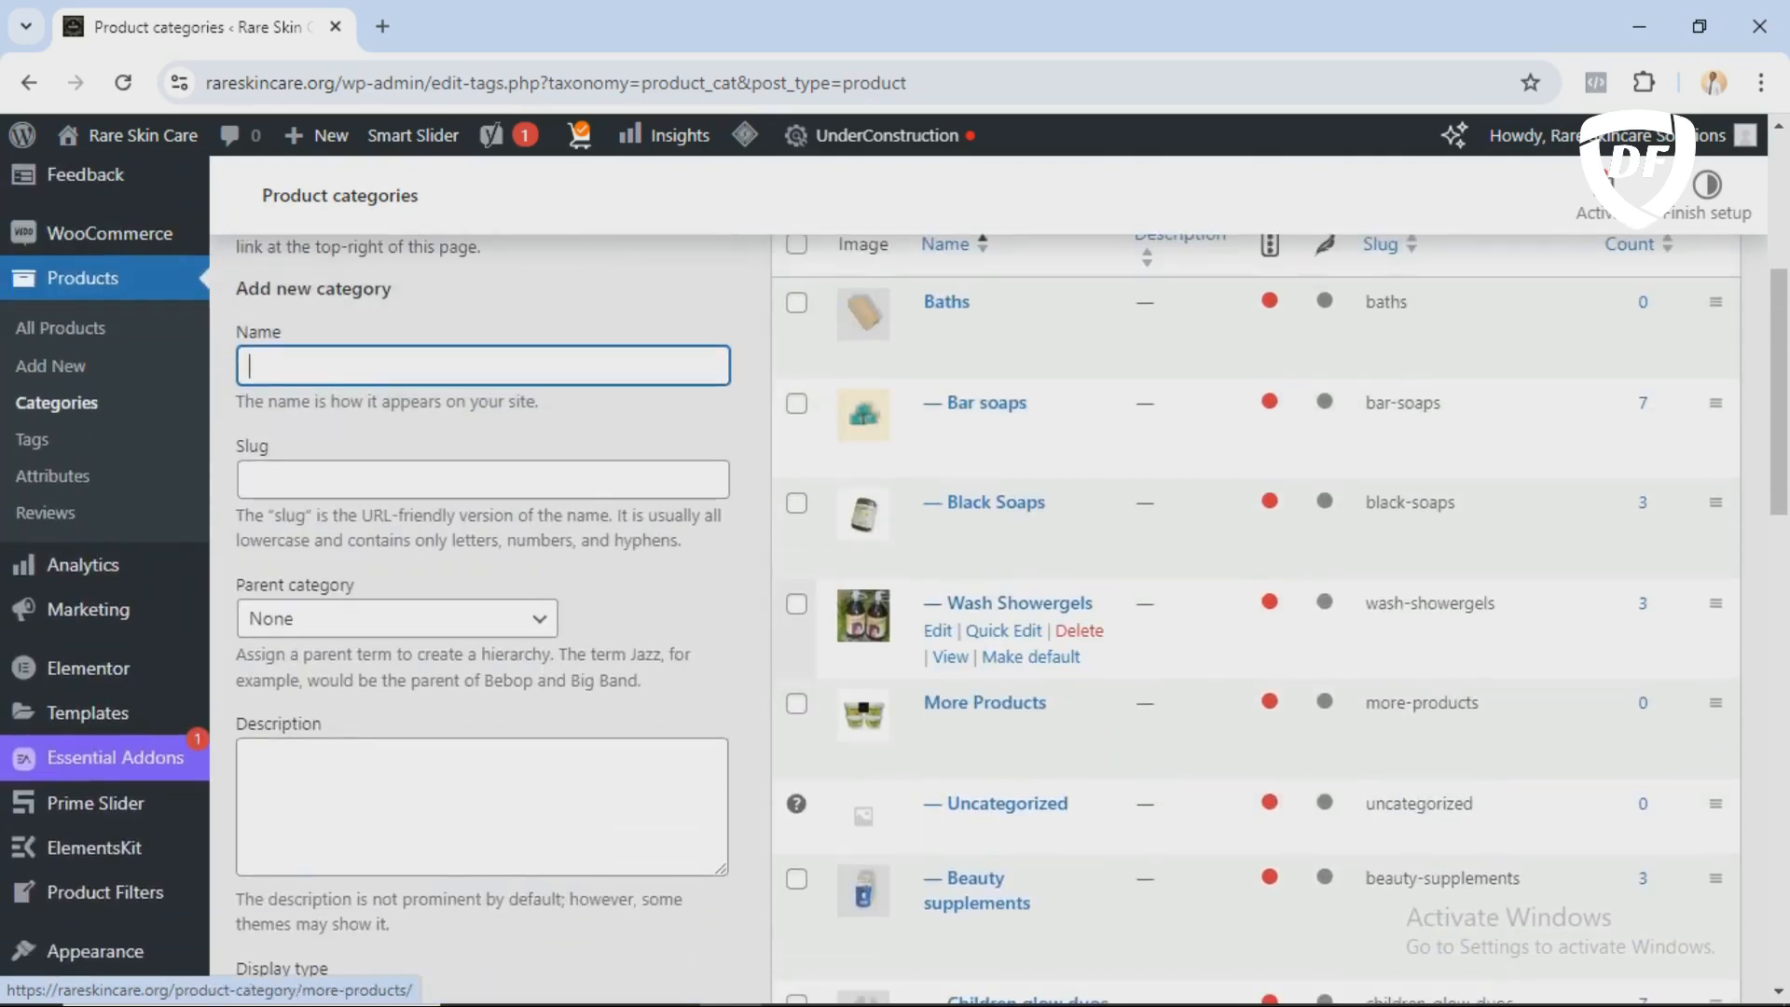
scroll(1212, 578, up, 1)
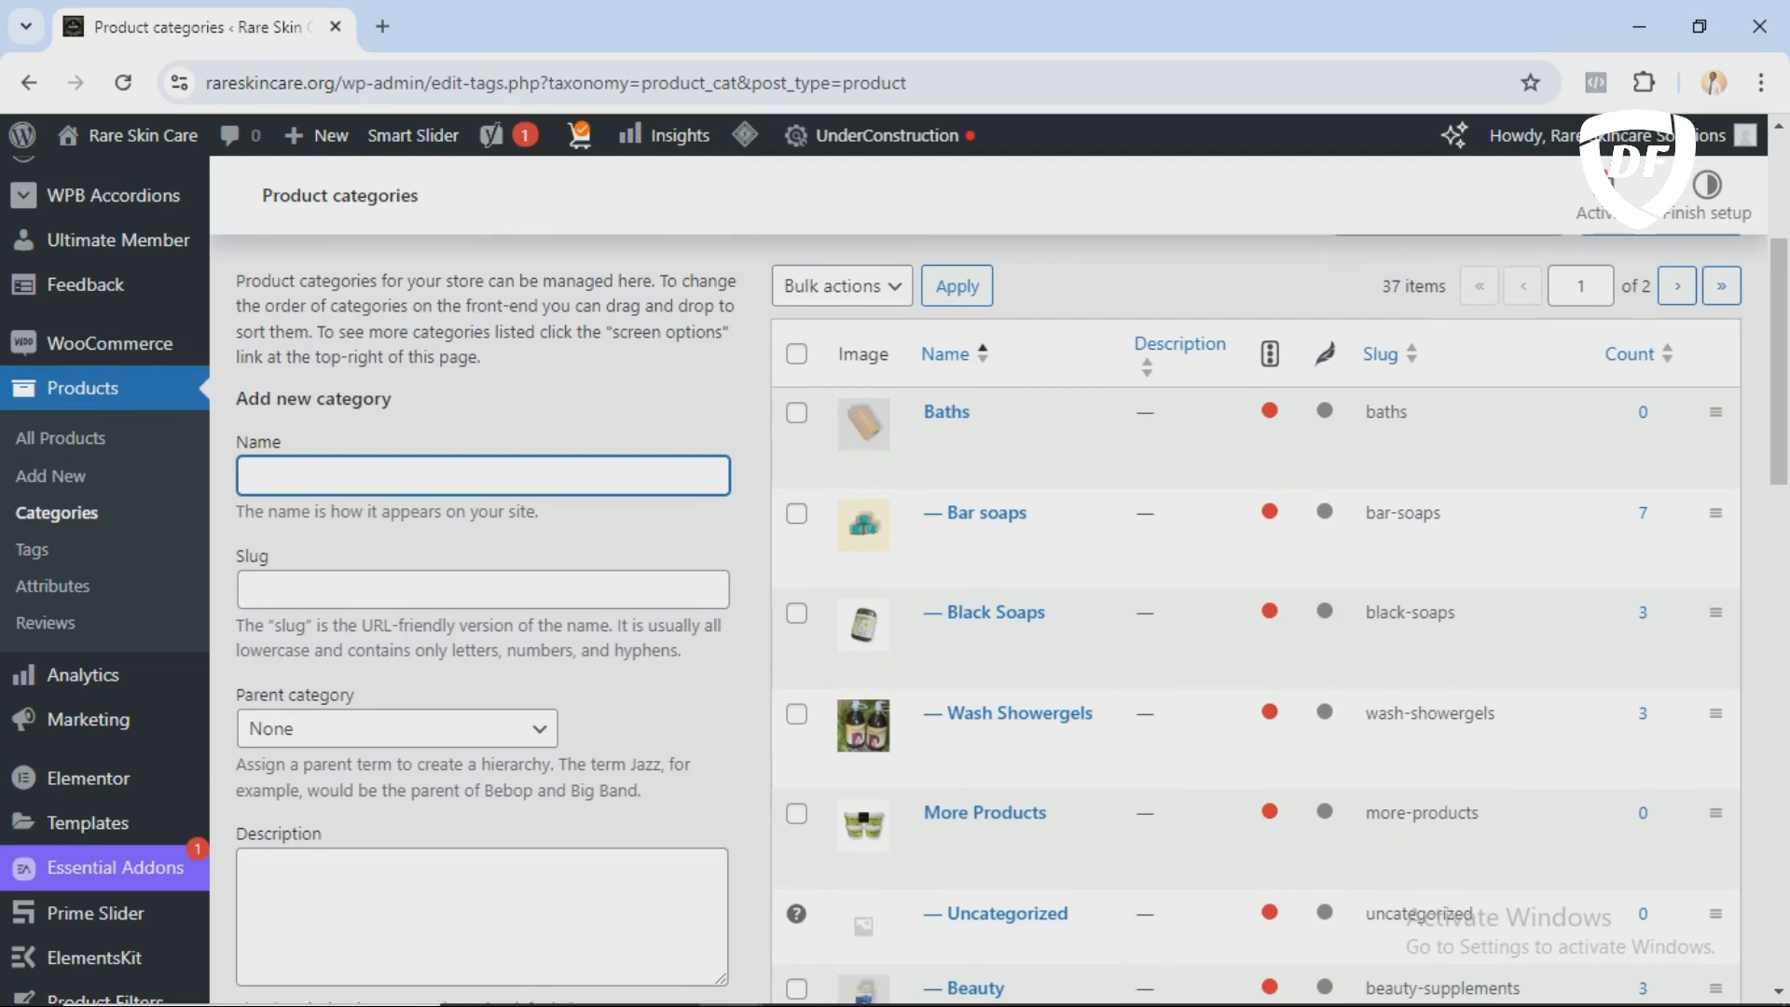
Step: Enter "Clothing" as the new category's name and "clothing" as its slug
text(Clothing)
click(250, 589)
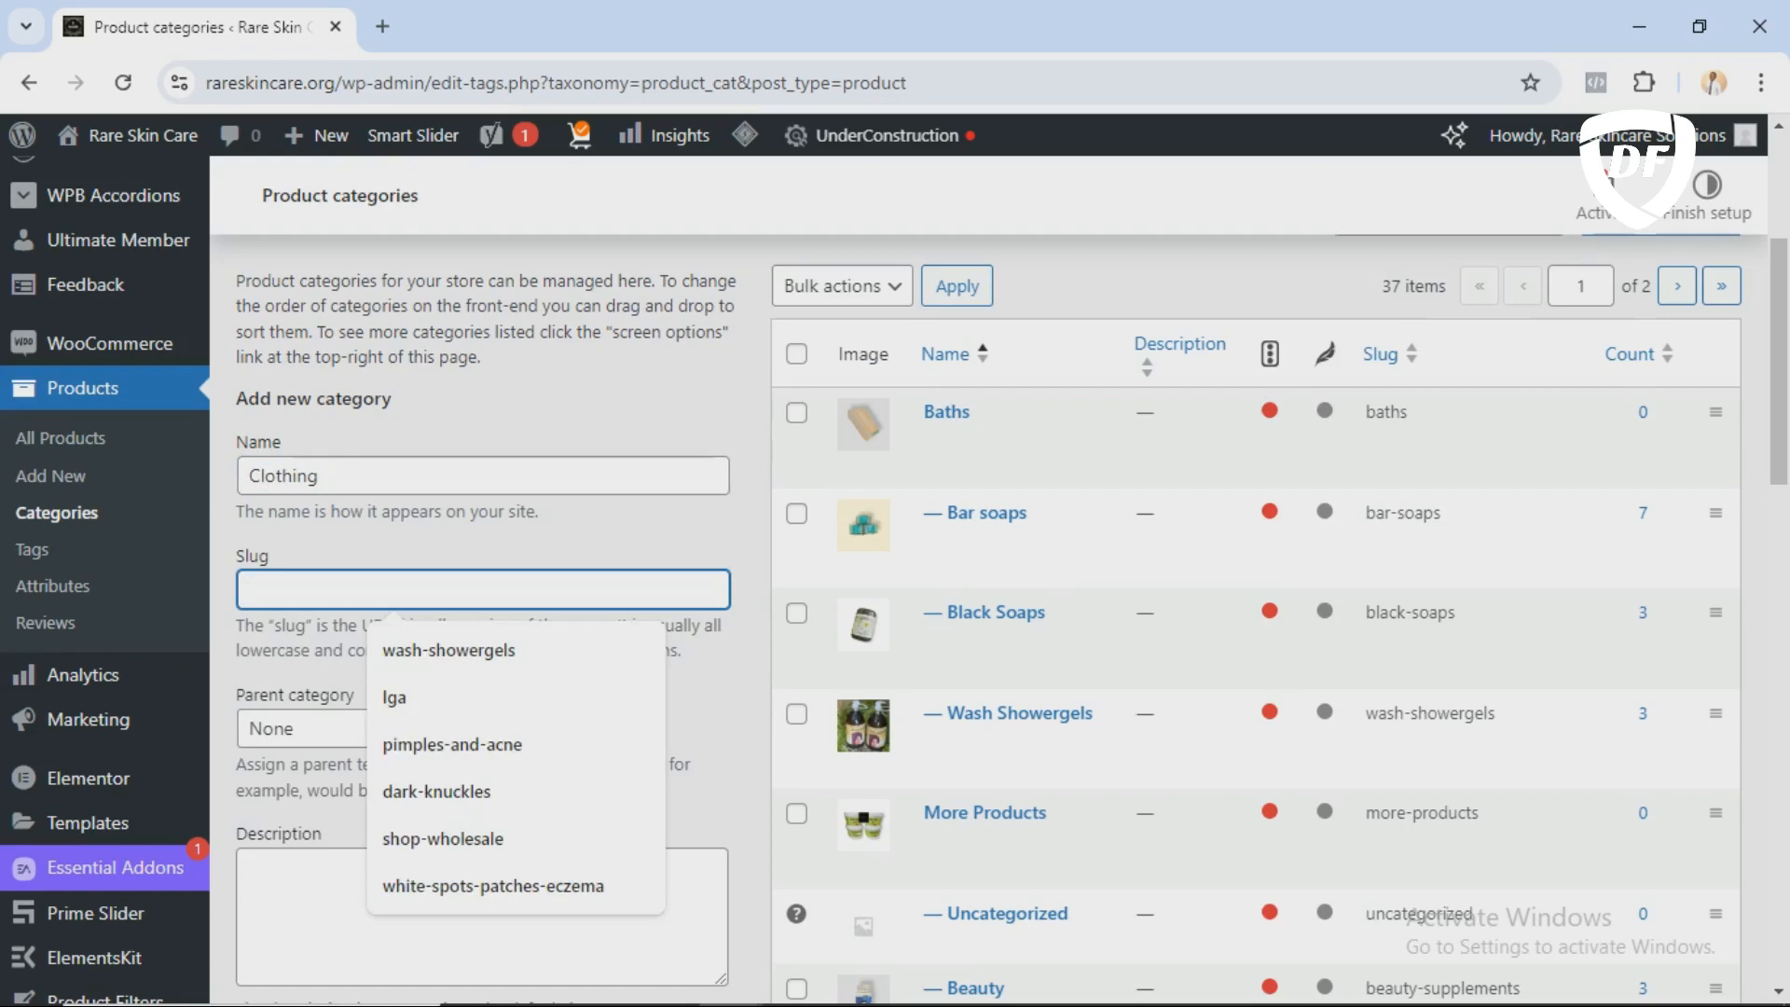
text(clothing)
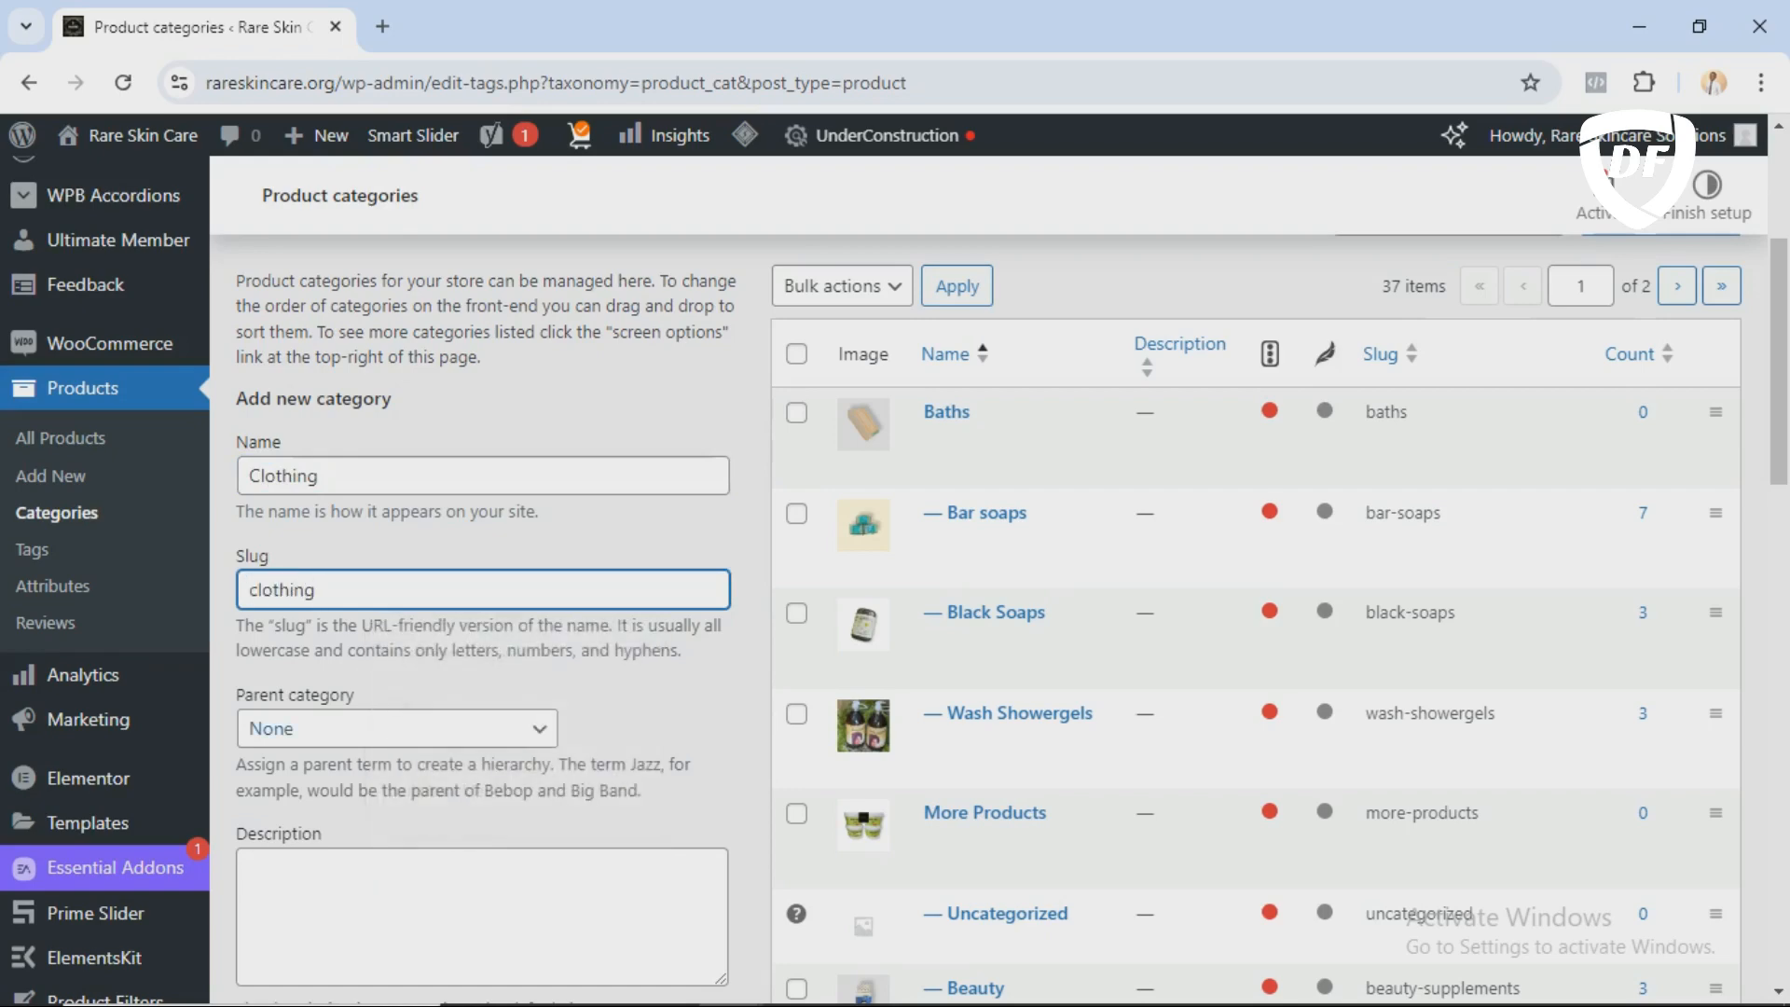
Step: Look through the available parent category choices for the new Clothing category
click(397, 729)
click(643, 728)
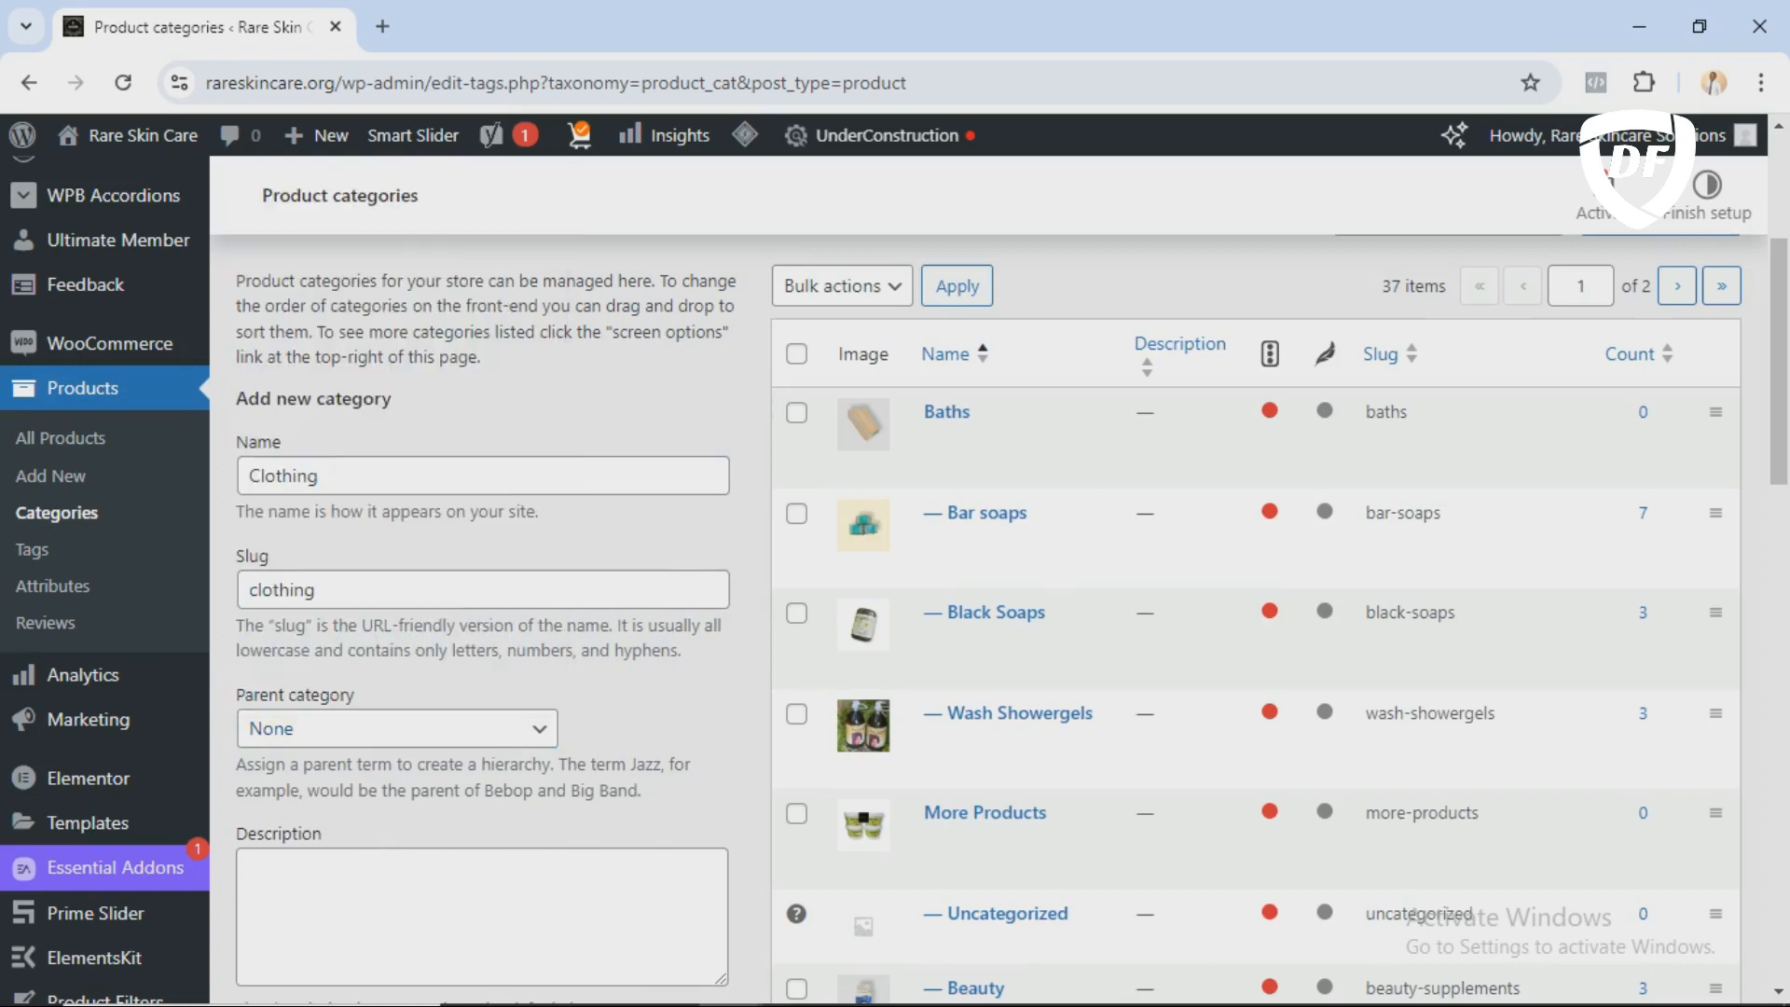
scroll(895, 578, down, 1)
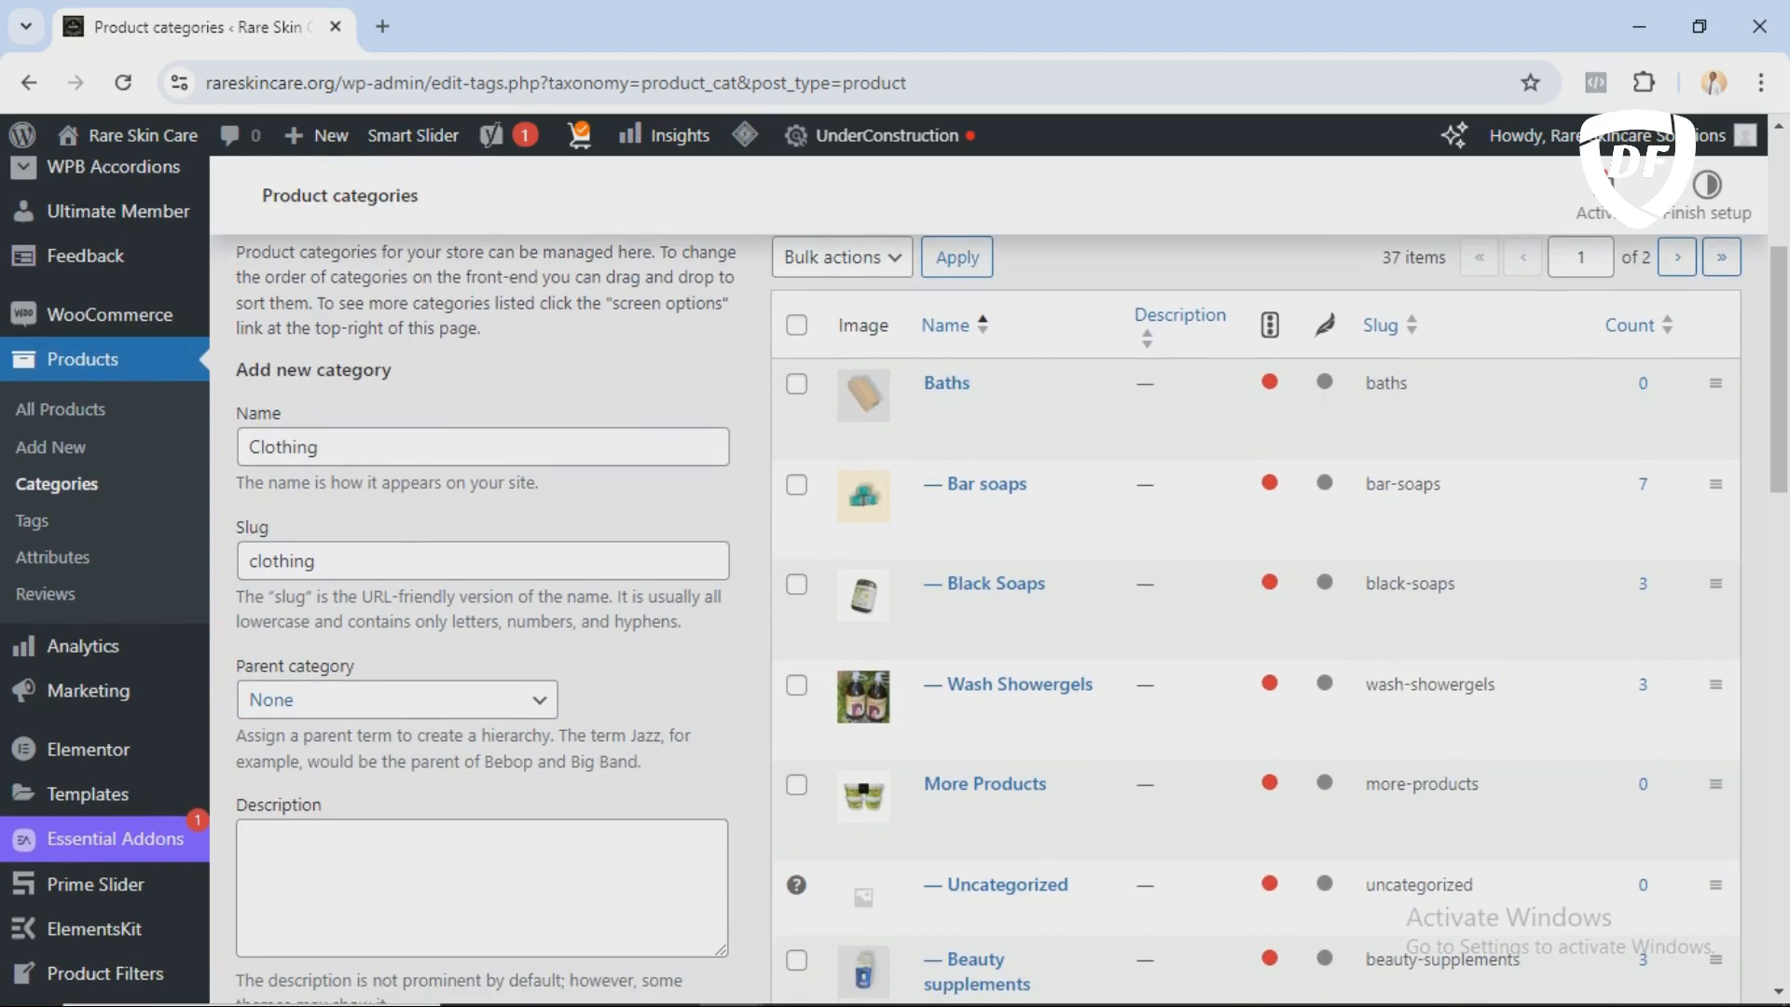
click(397, 701)
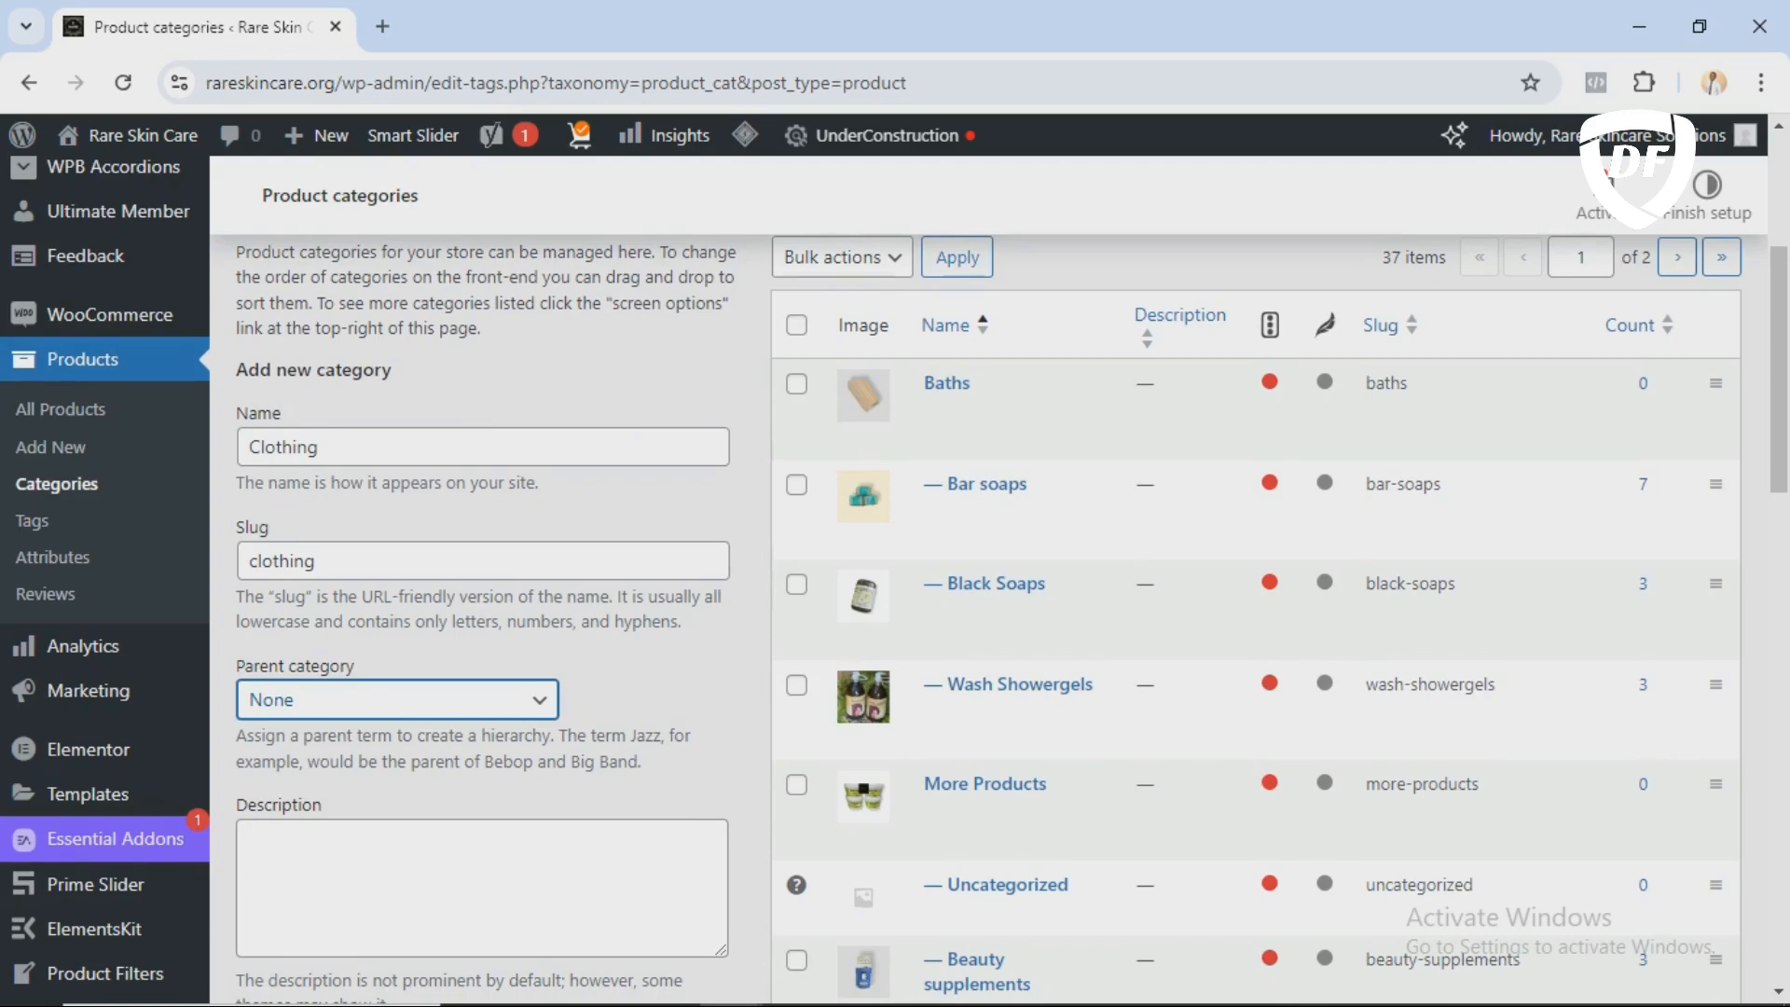
click(397, 701)
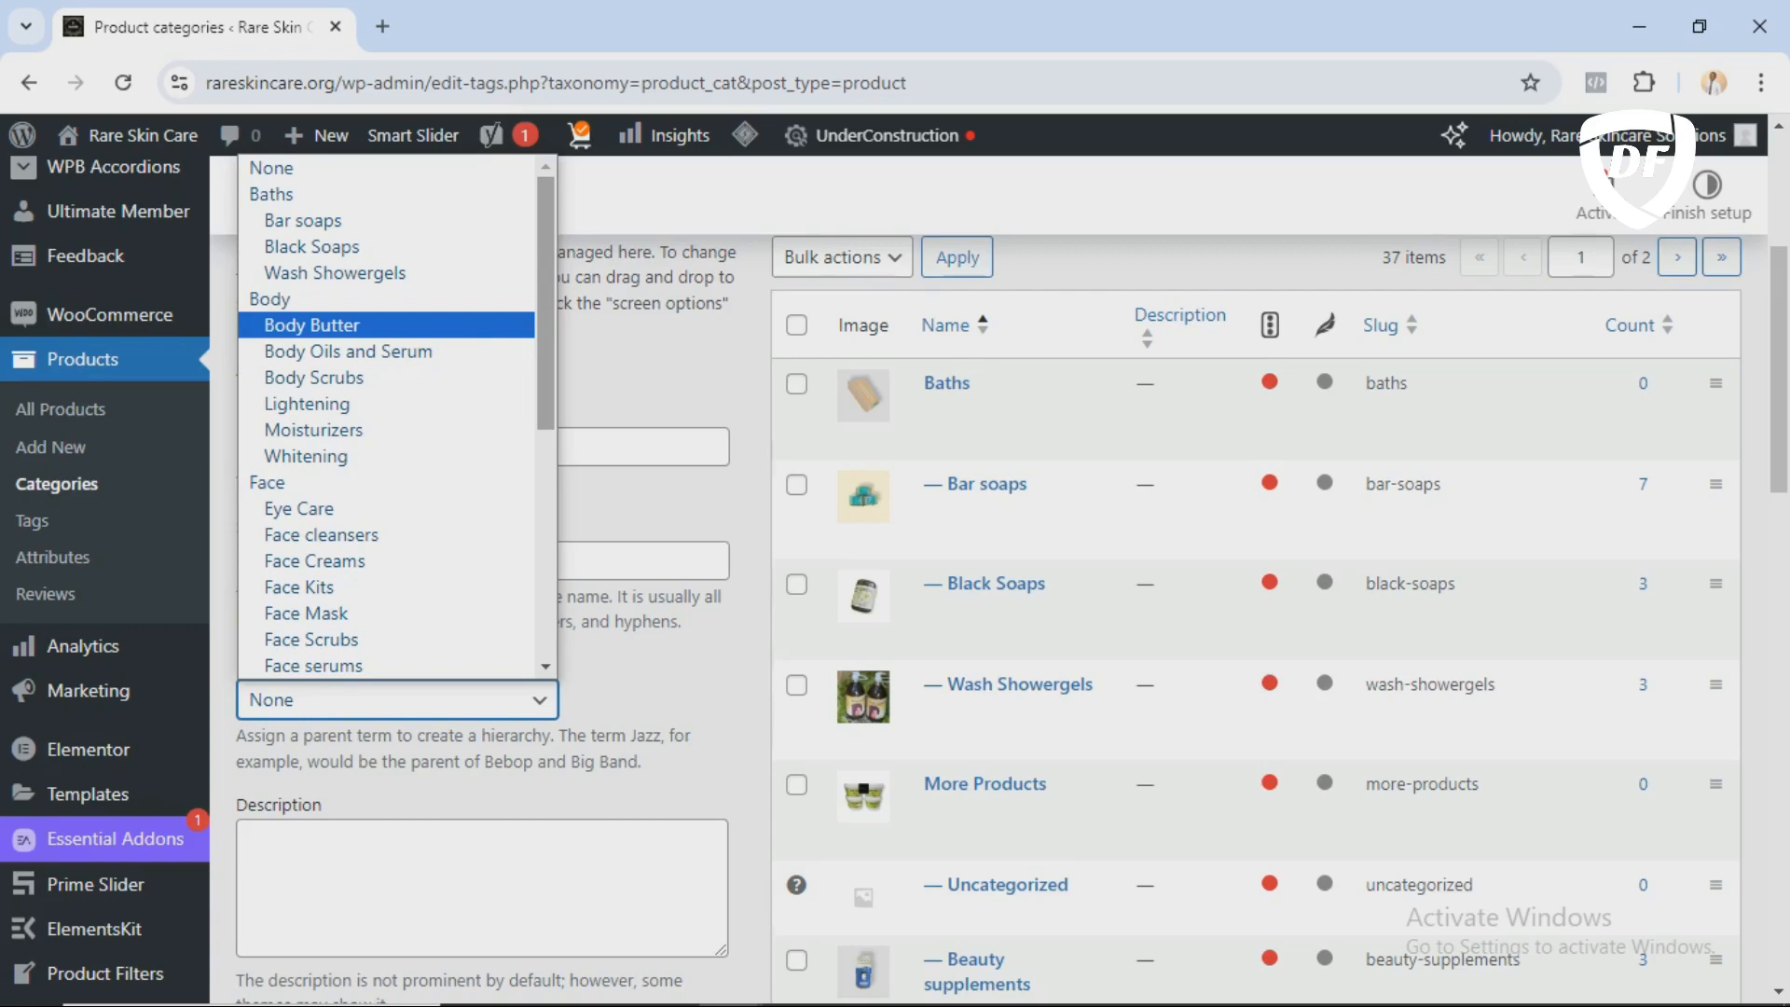
scroll(392, 417, down, 5)
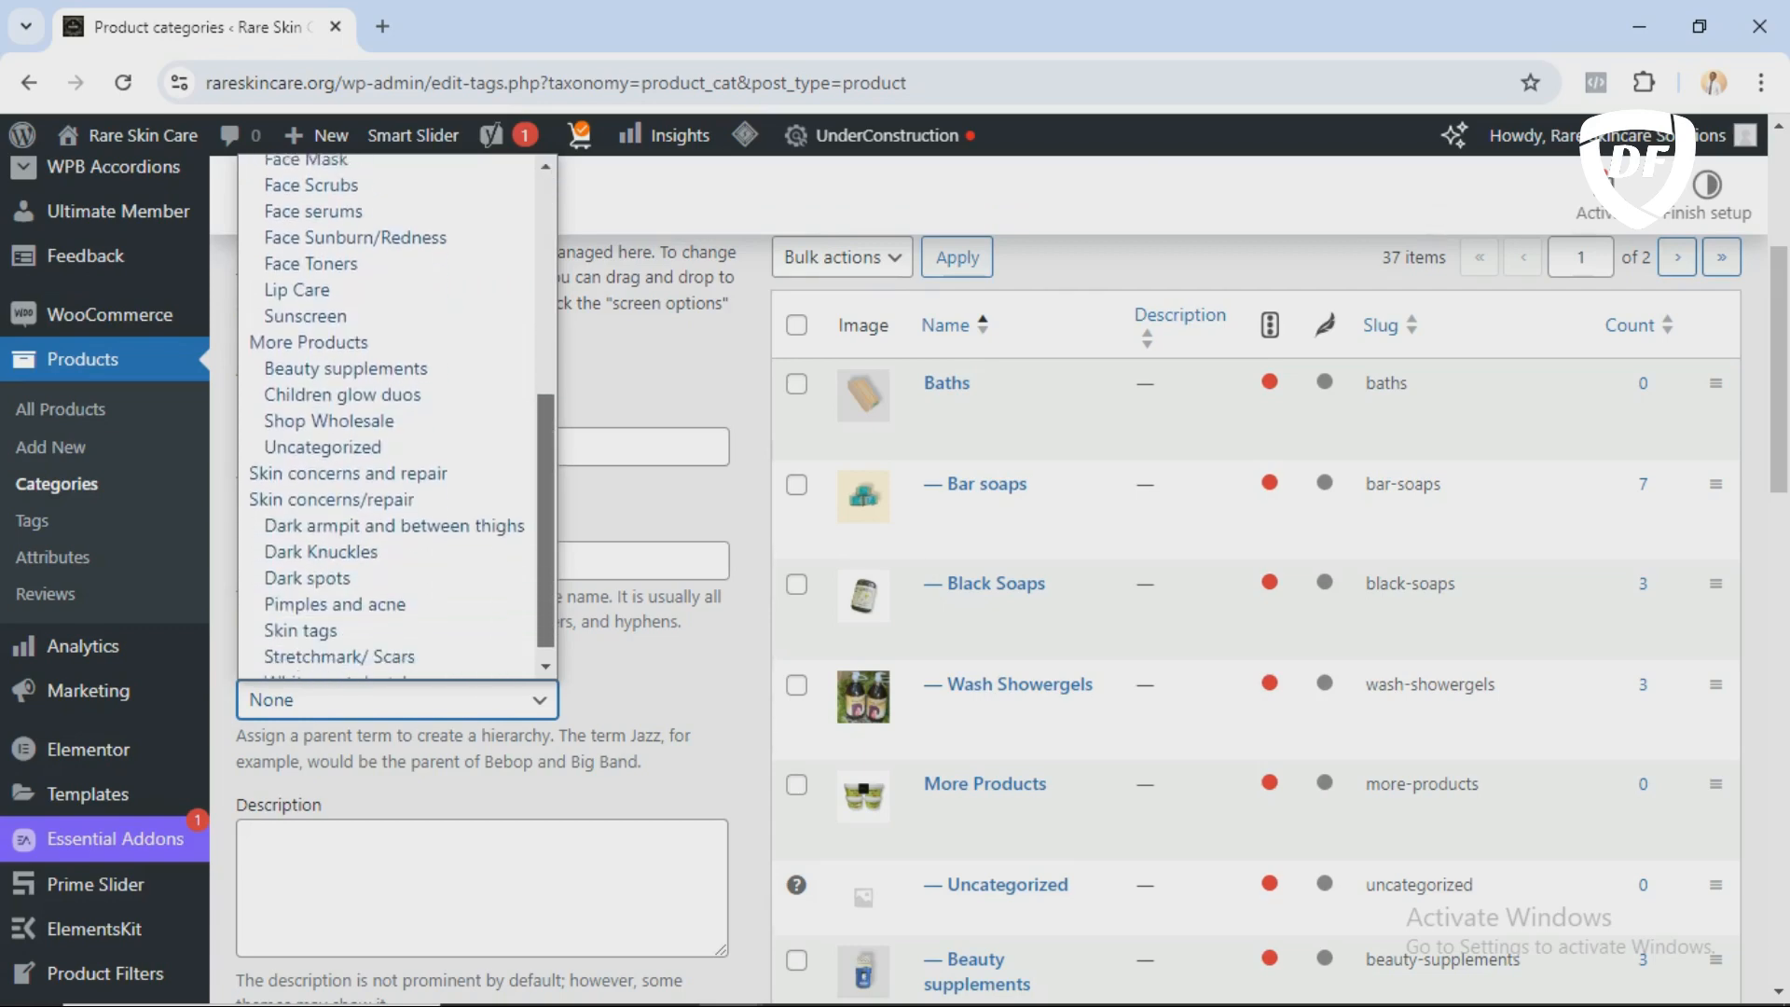
drag(547, 523, 546, 532)
key(Escape)
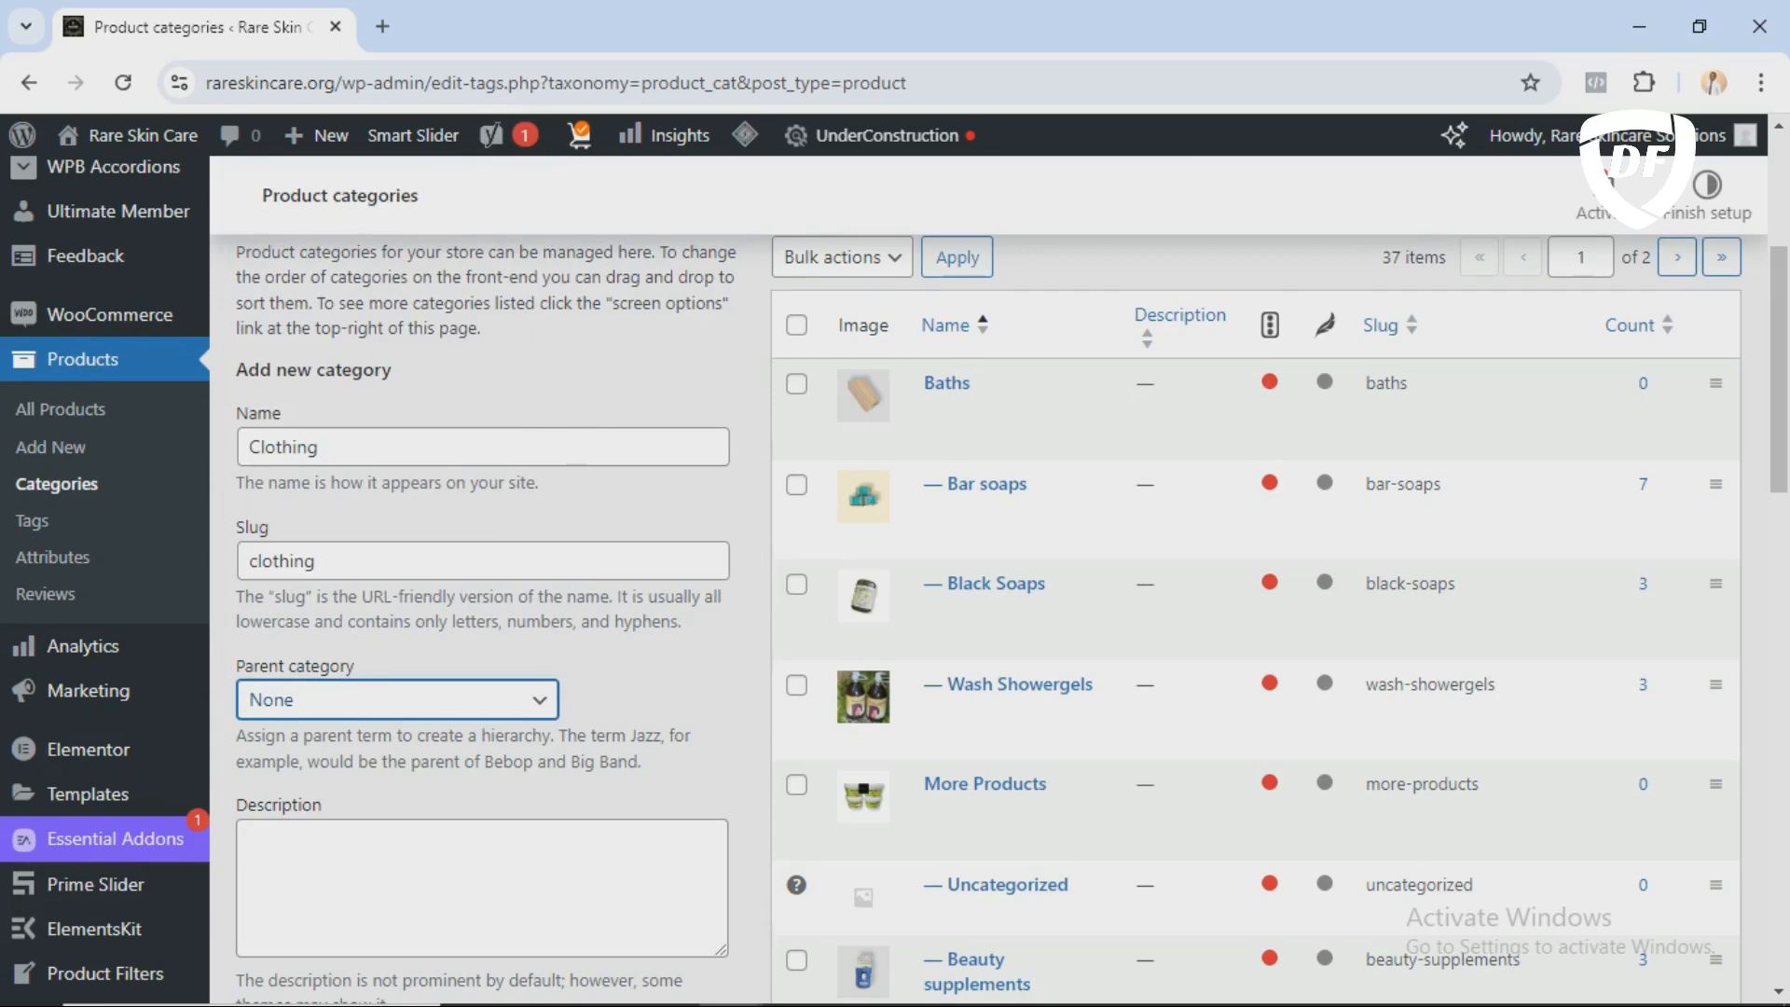
Step: Look through the available display type choices for the new Clothing category
scroll(895, 578, down, 3)
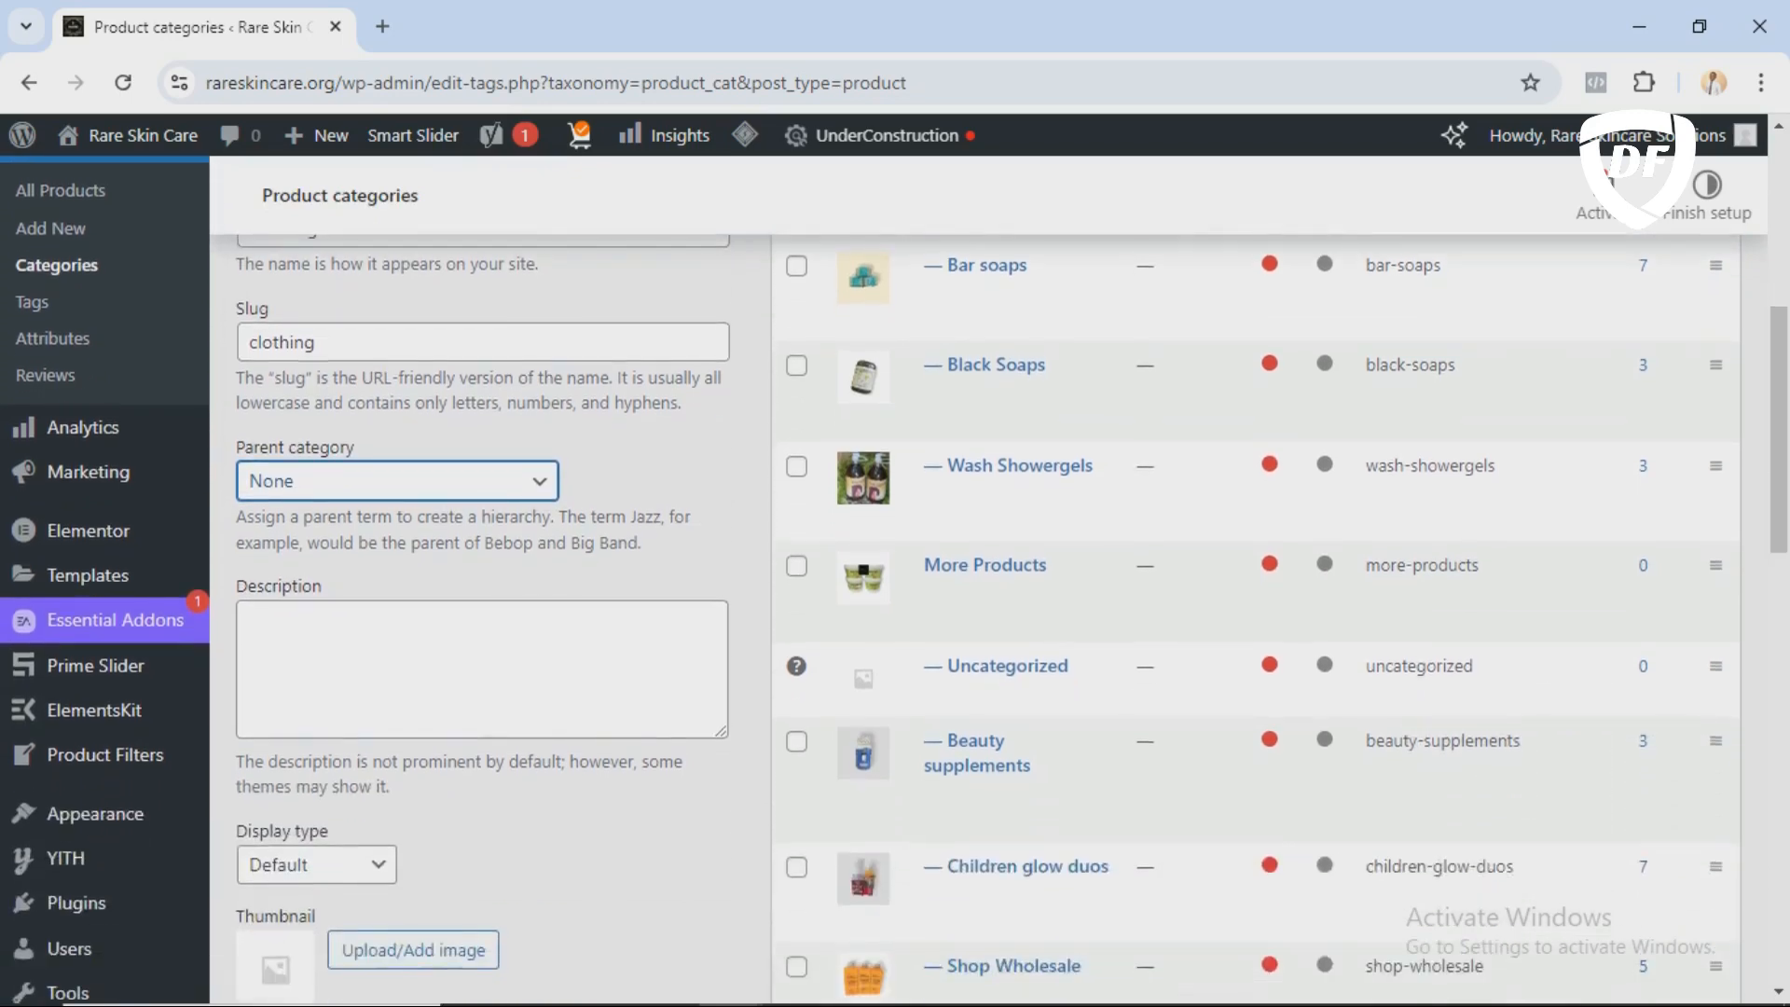
scroll(896, 578, down, 4)
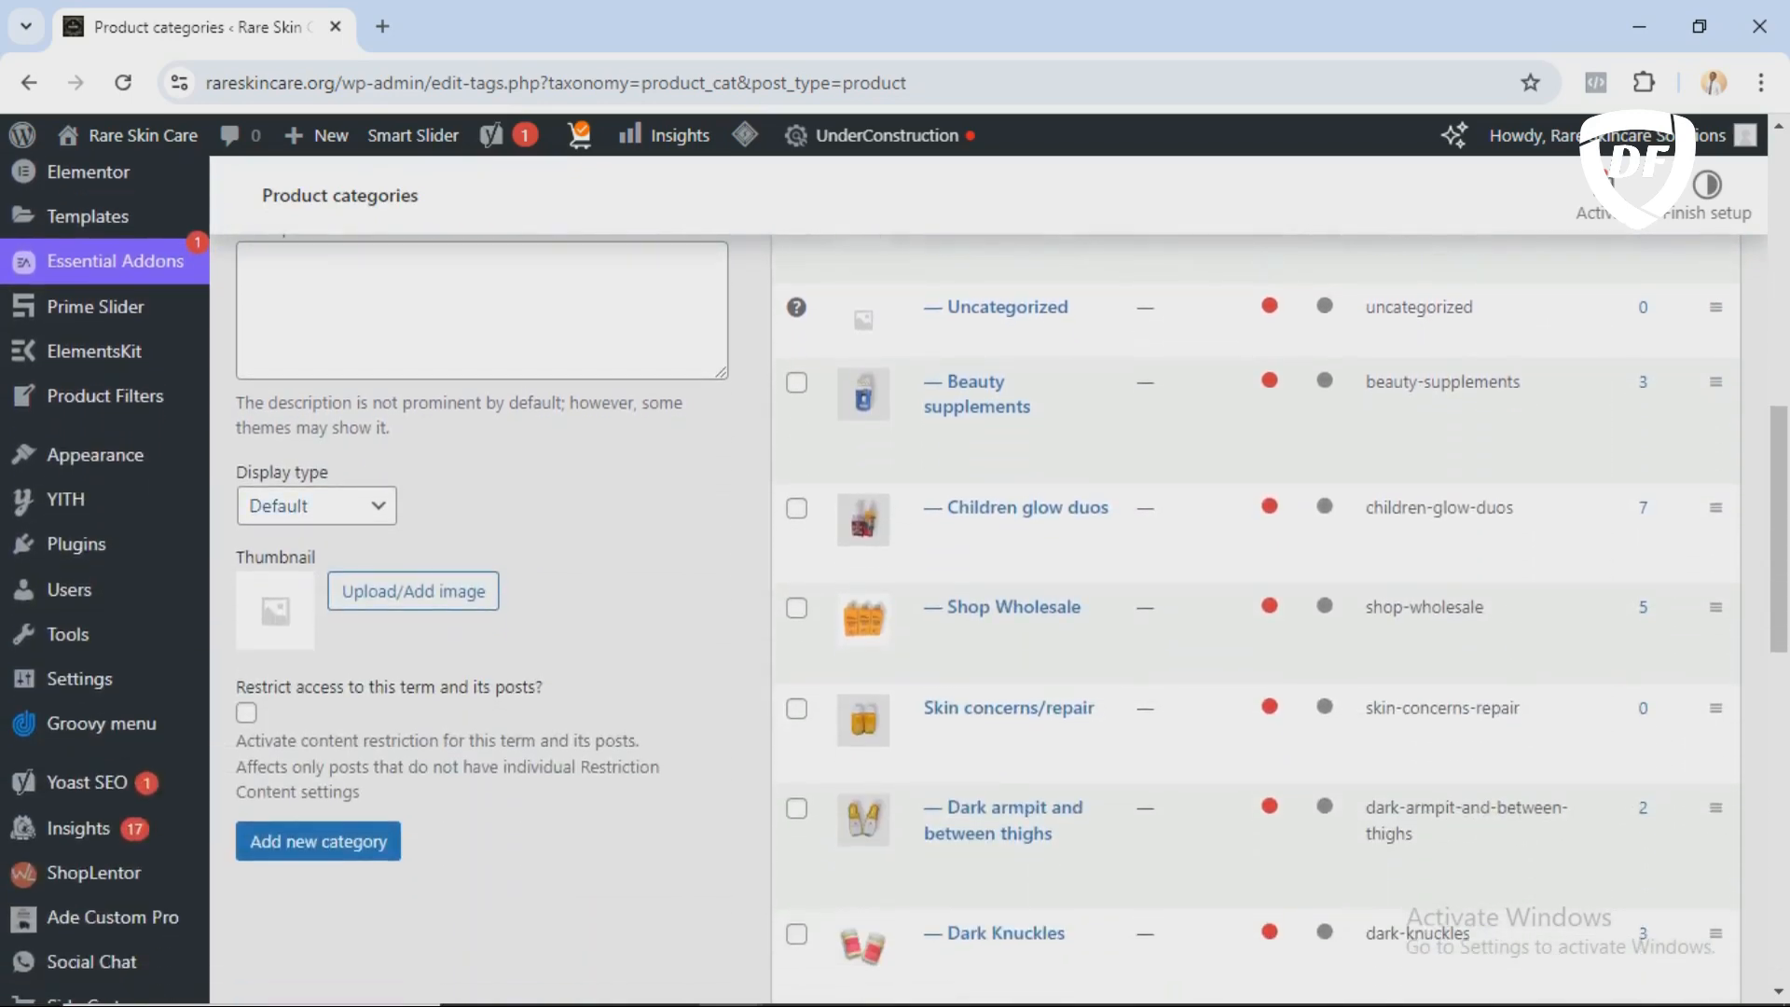
click(317, 507)
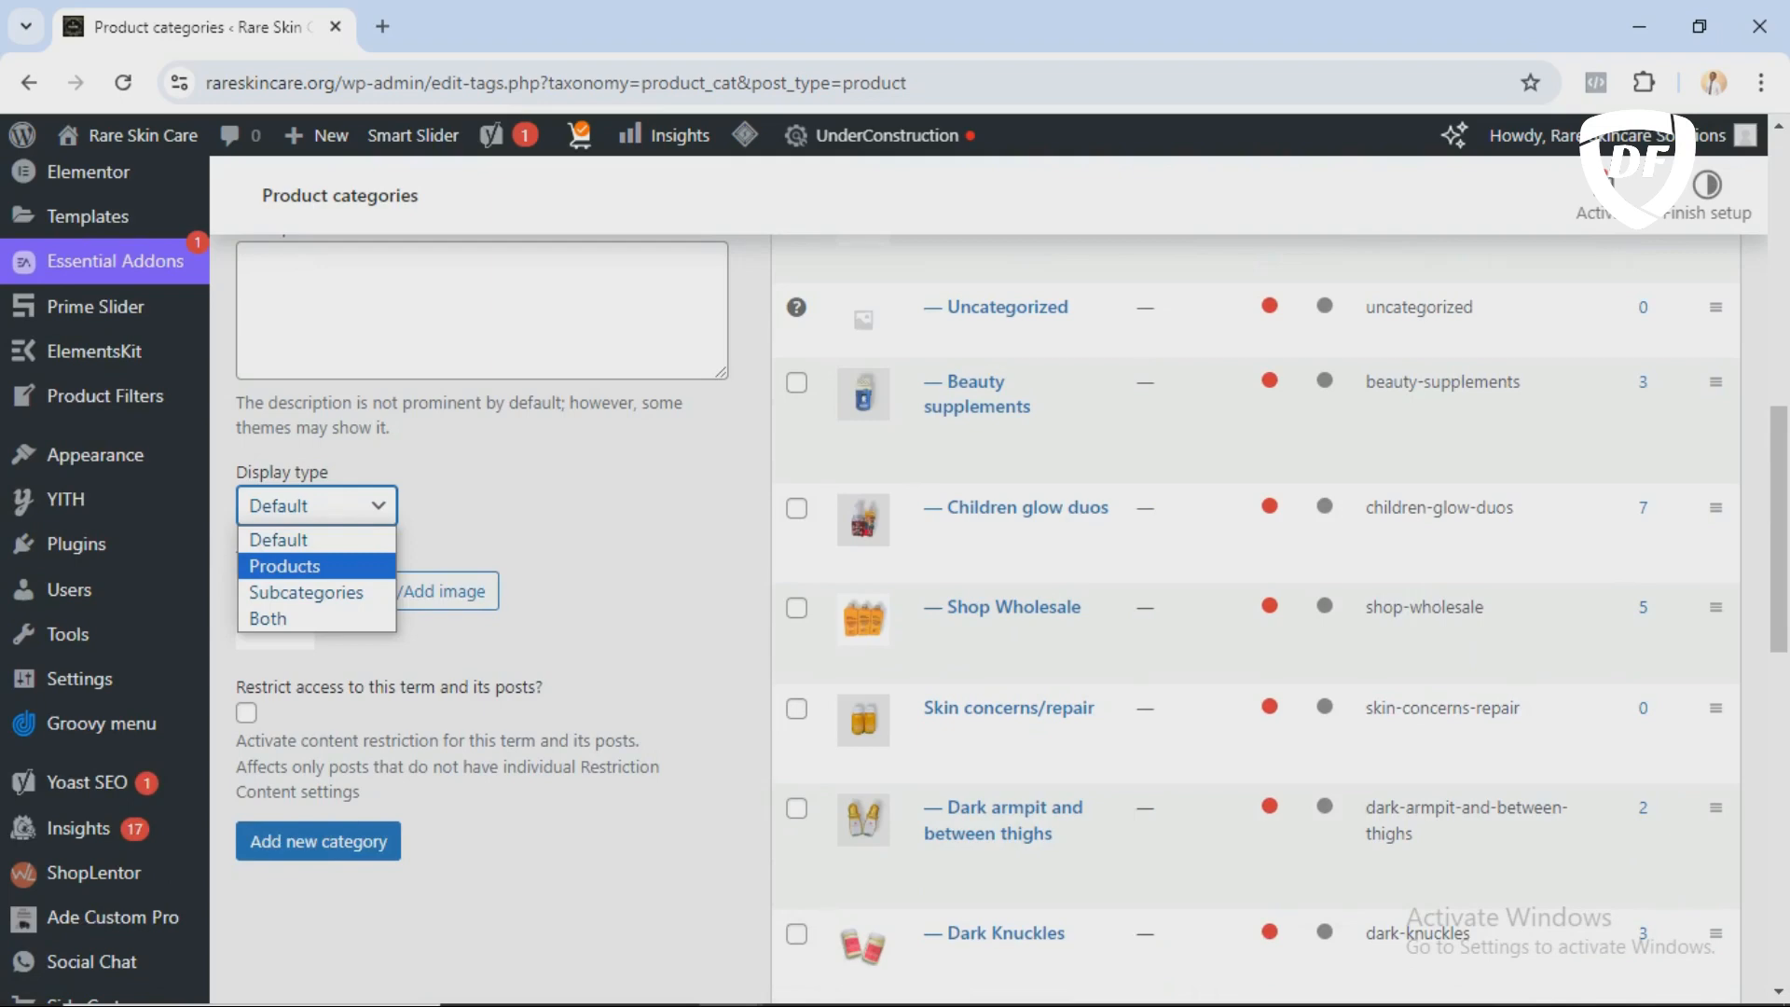
click(541, 509)
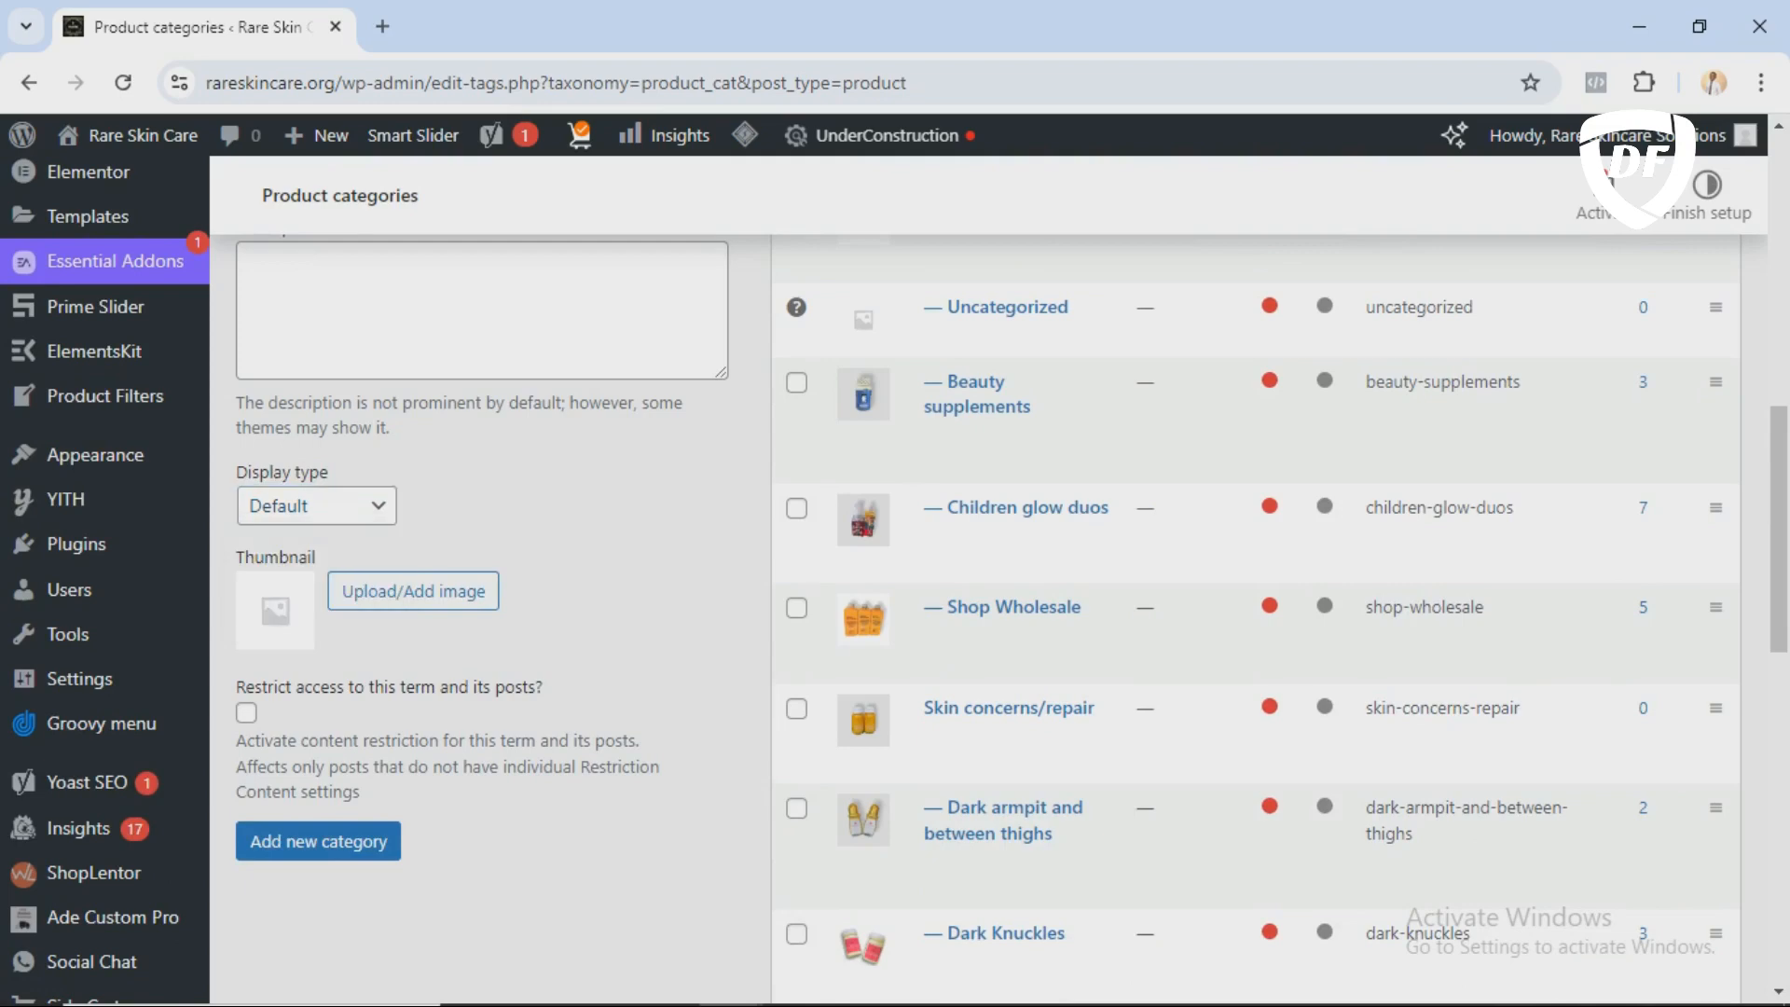
click(317, 506)
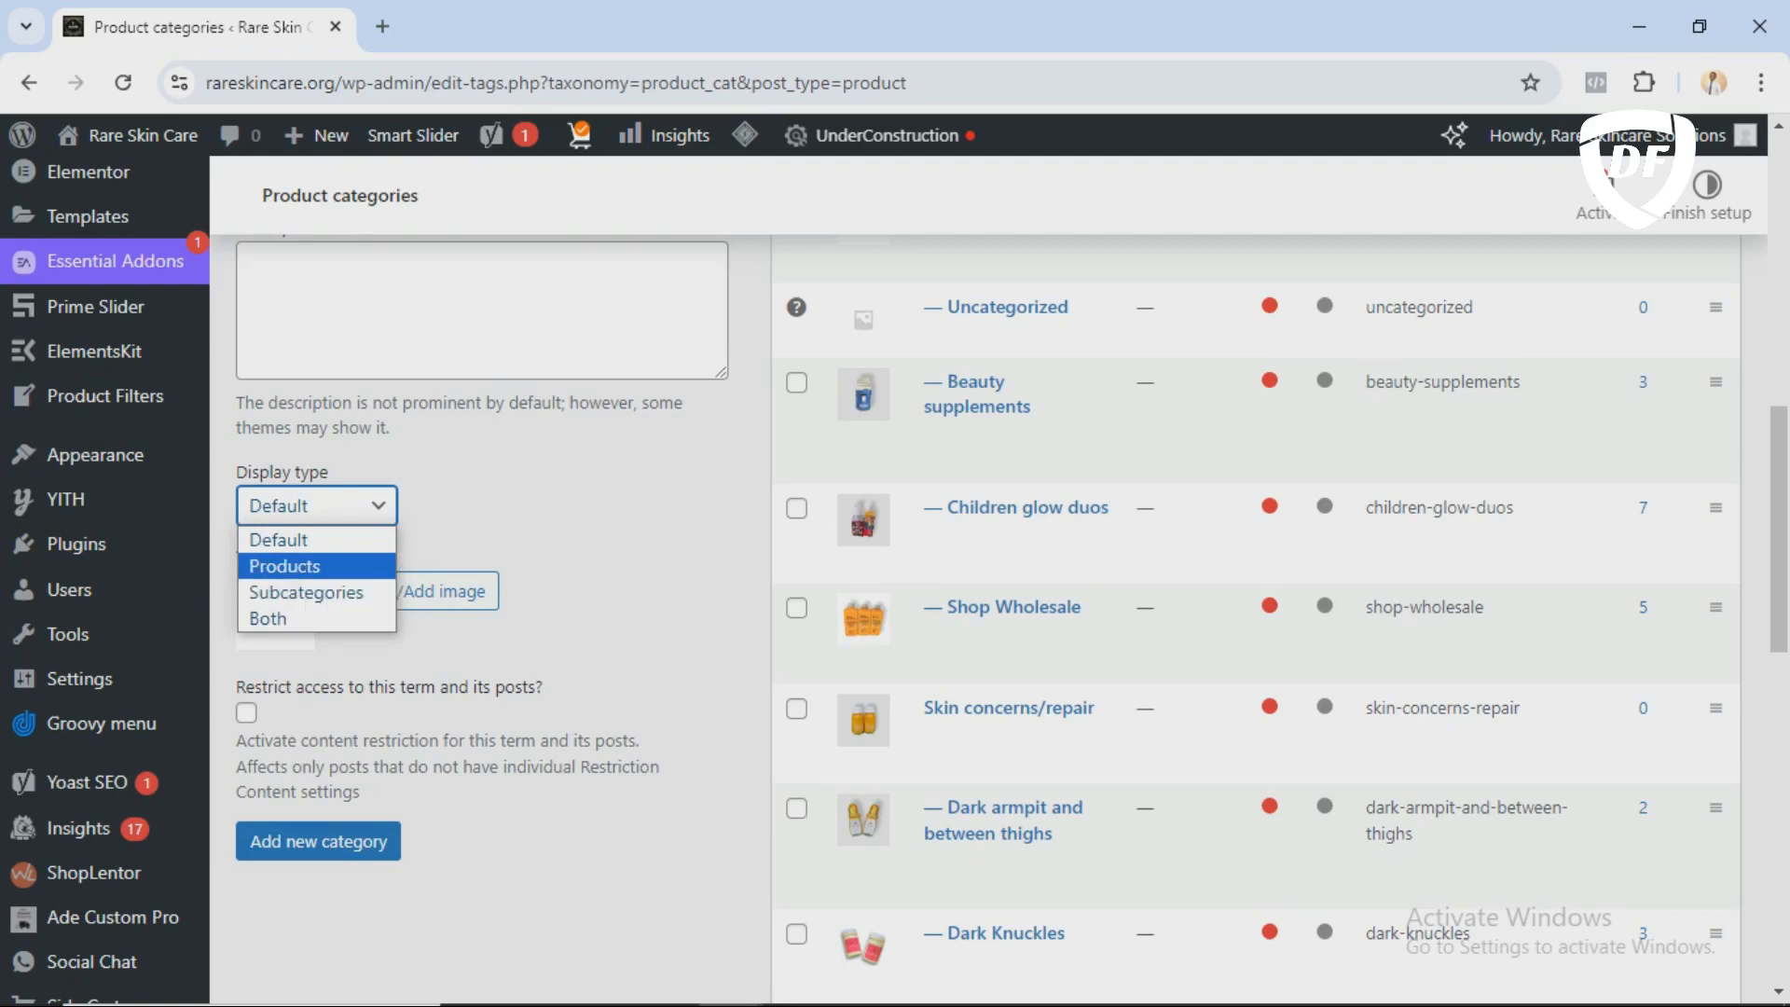
click(541, 536)
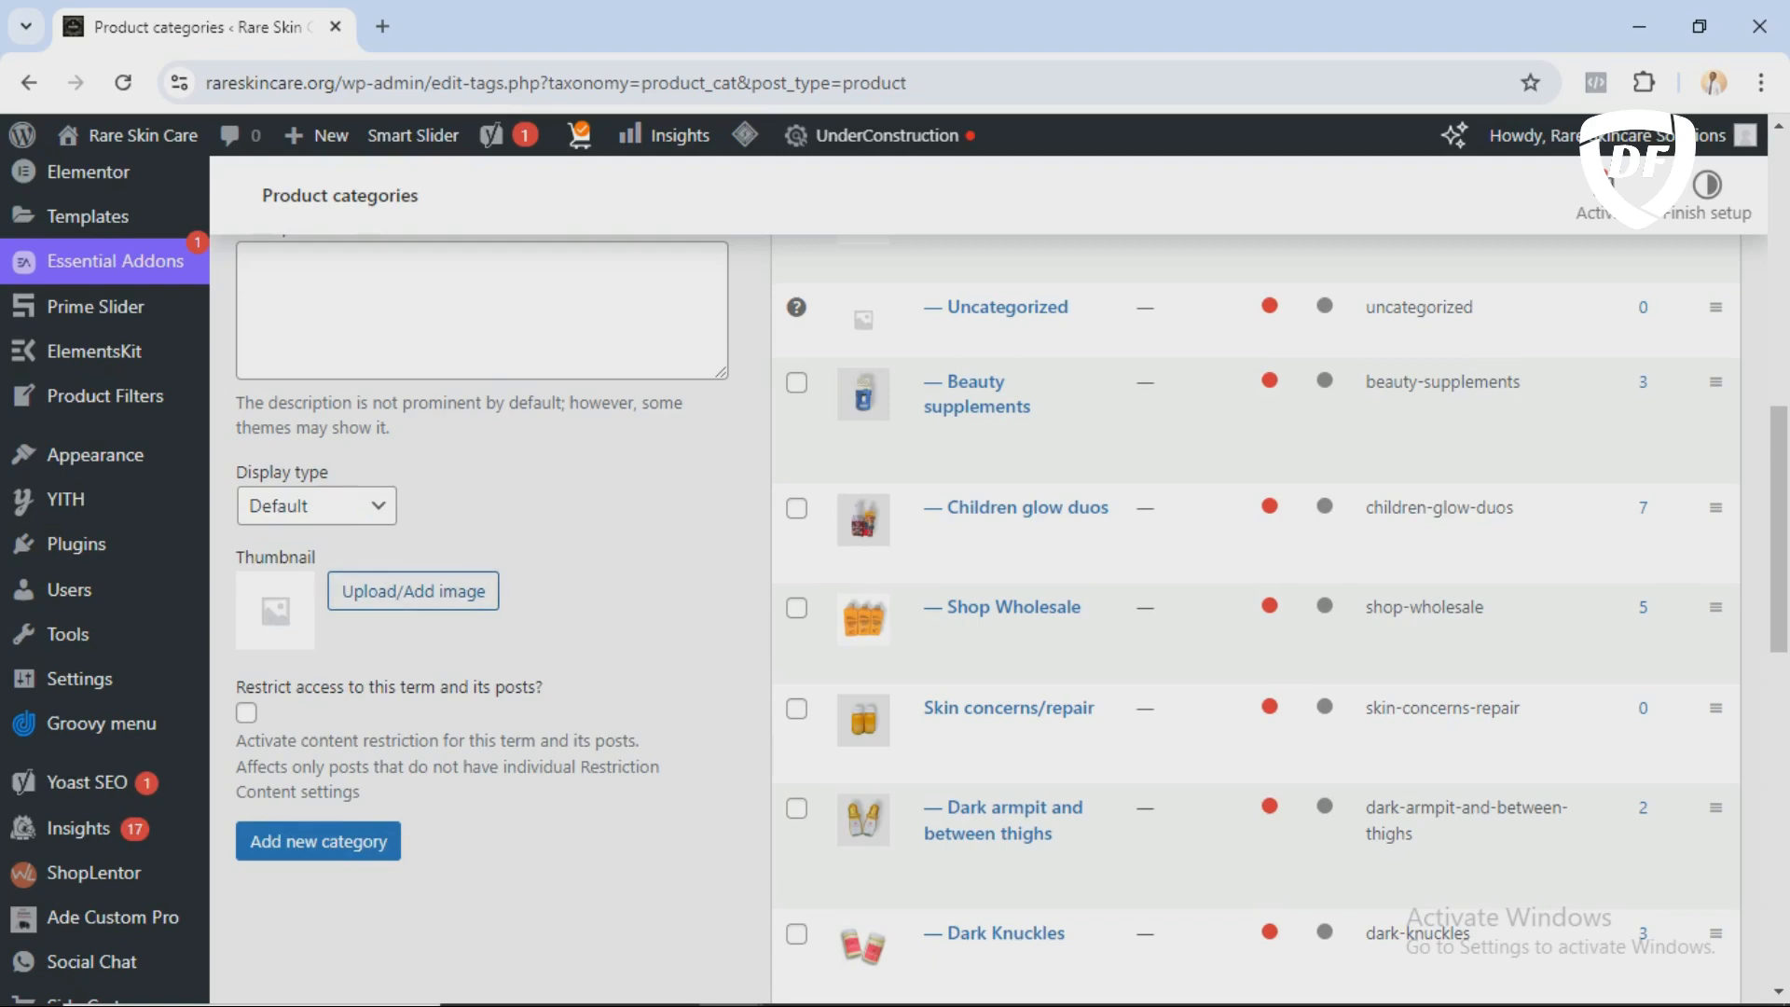
Step: Open the thumbnail image chooser for the Clothing category and browse the images in the media library
click(413, 592)
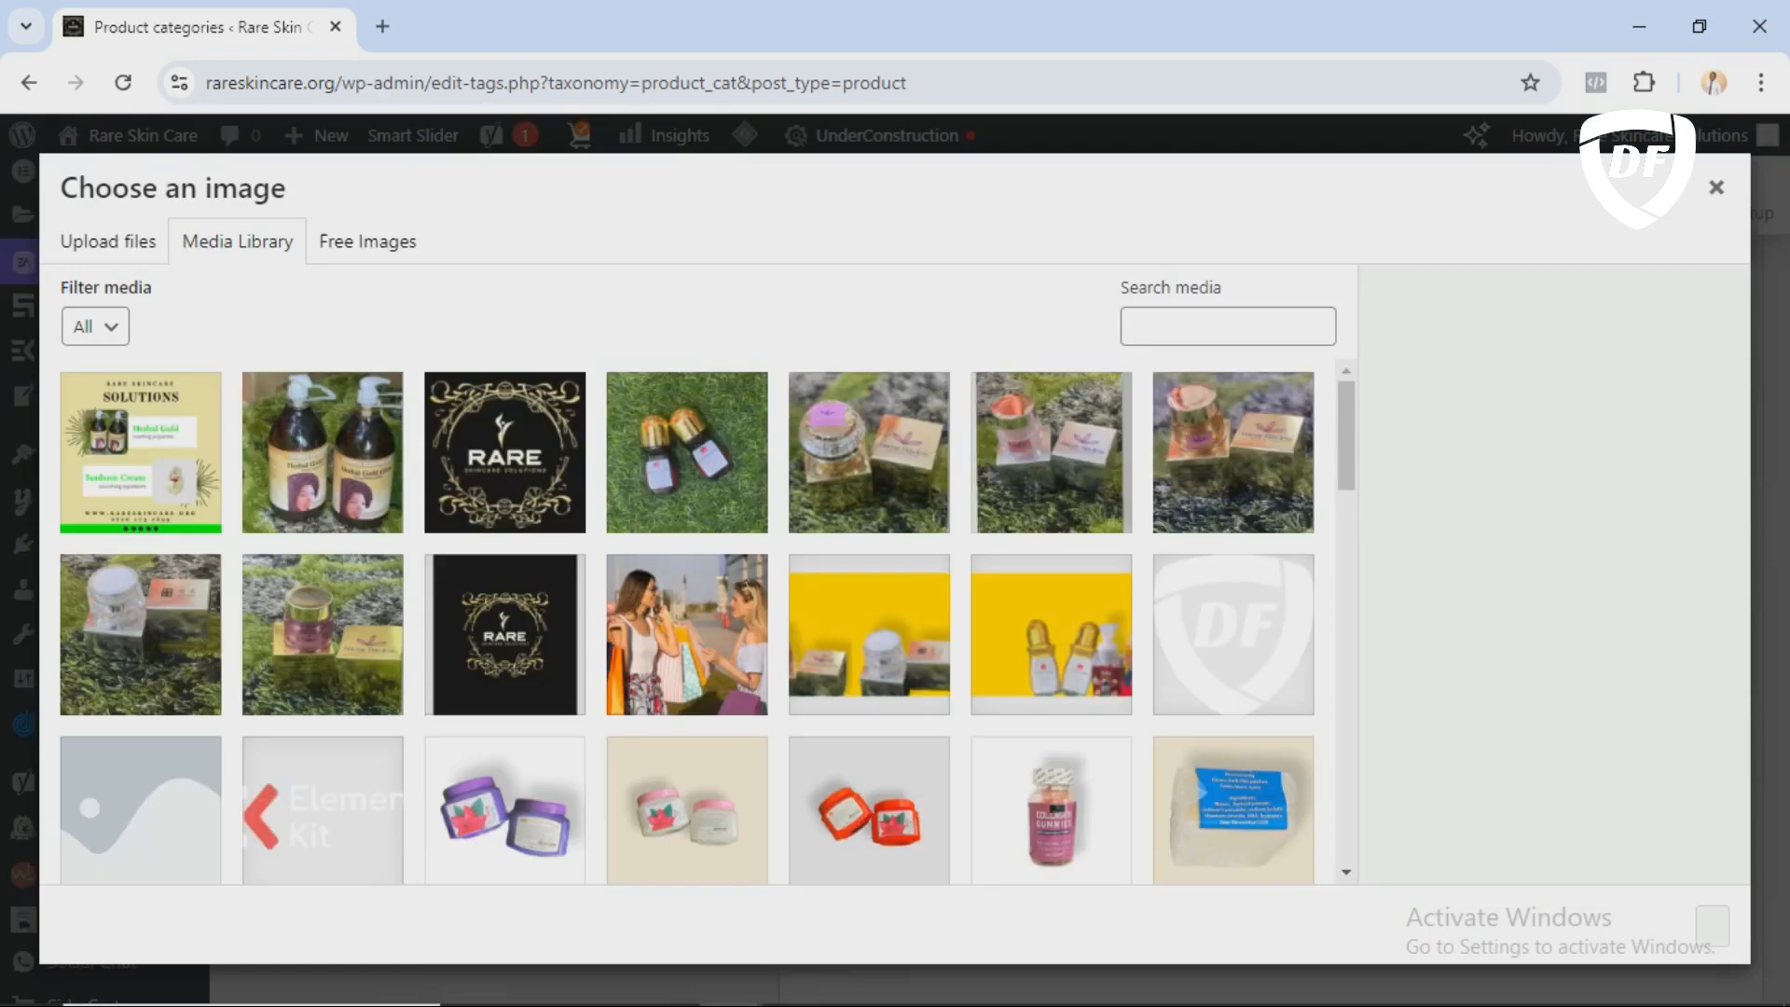
scroll(708, 621, down, 5)
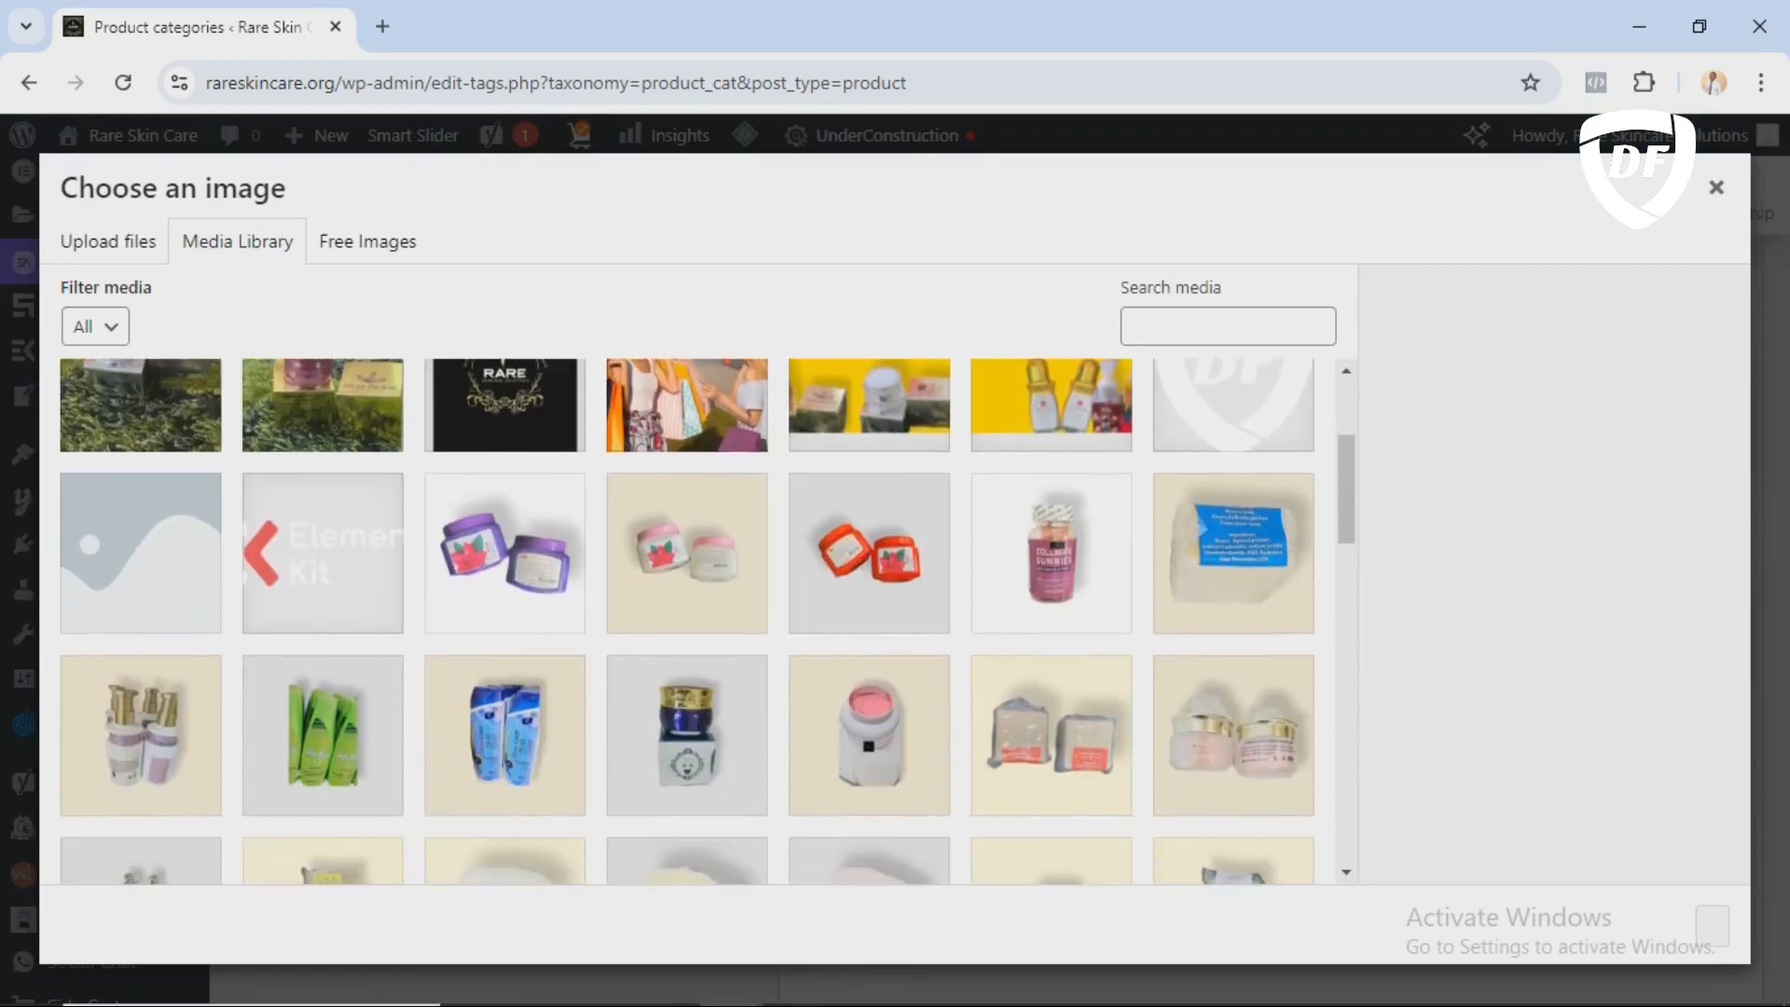
scroll(708, 621, down, 4)
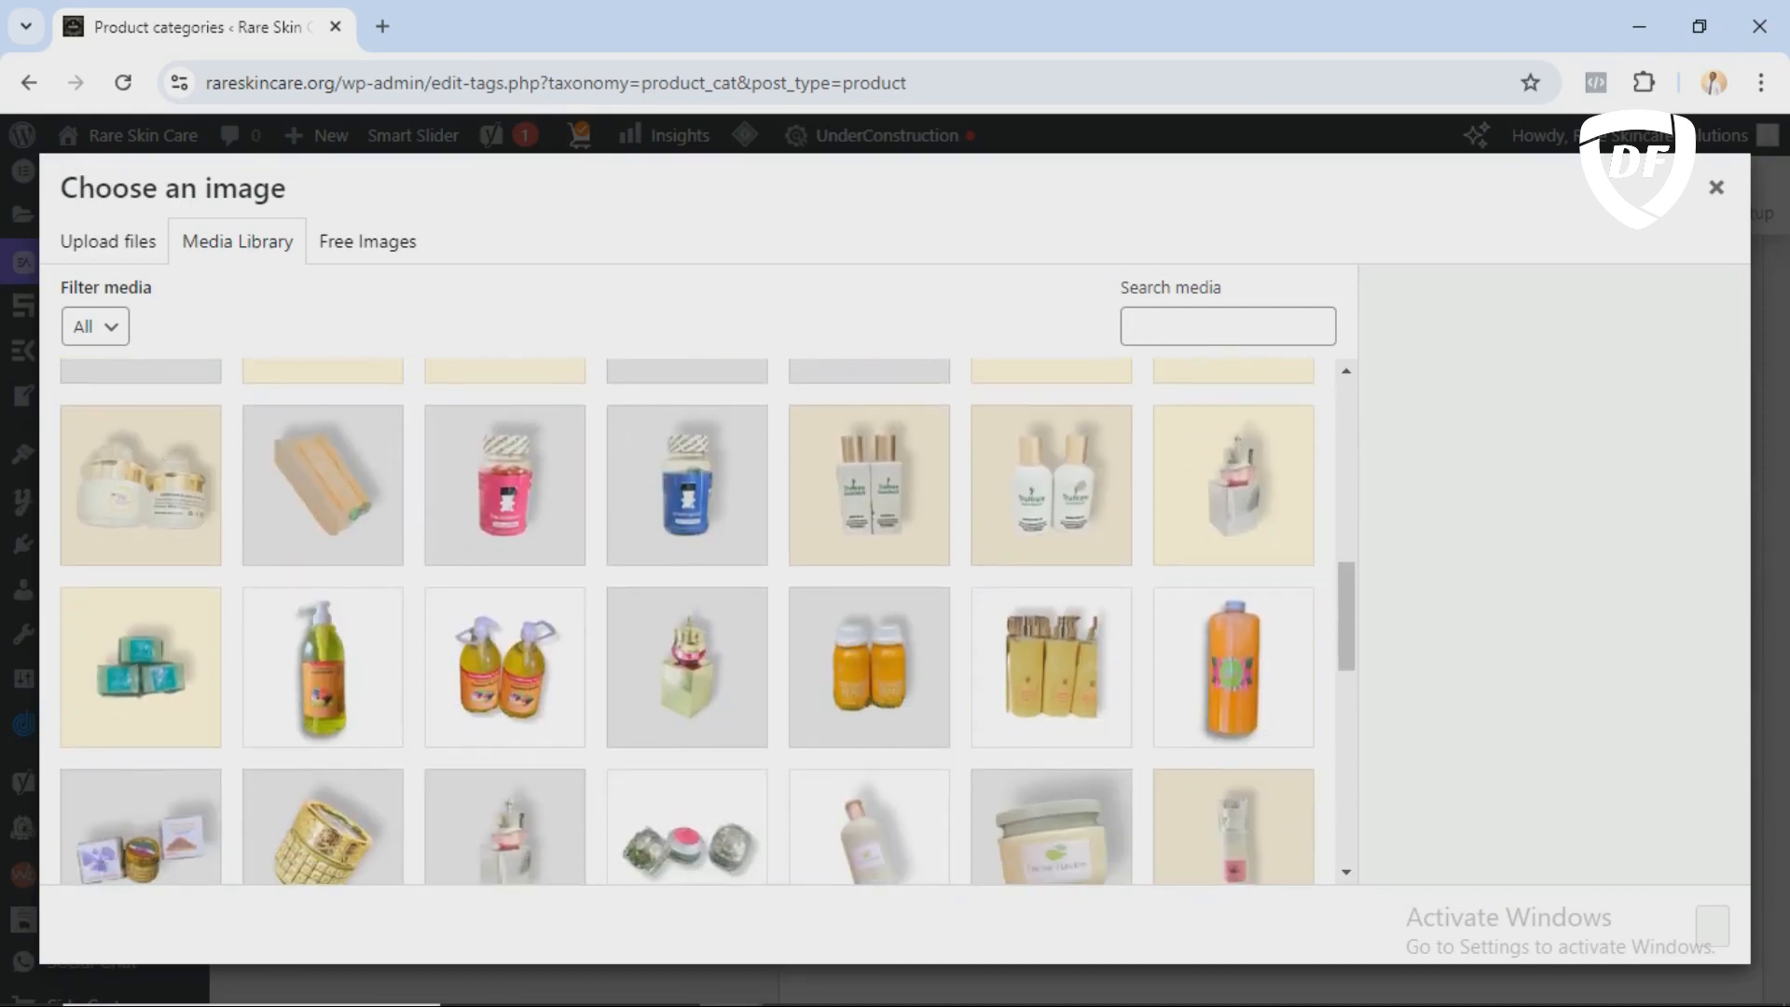
scroll(708, 621, up, 3)
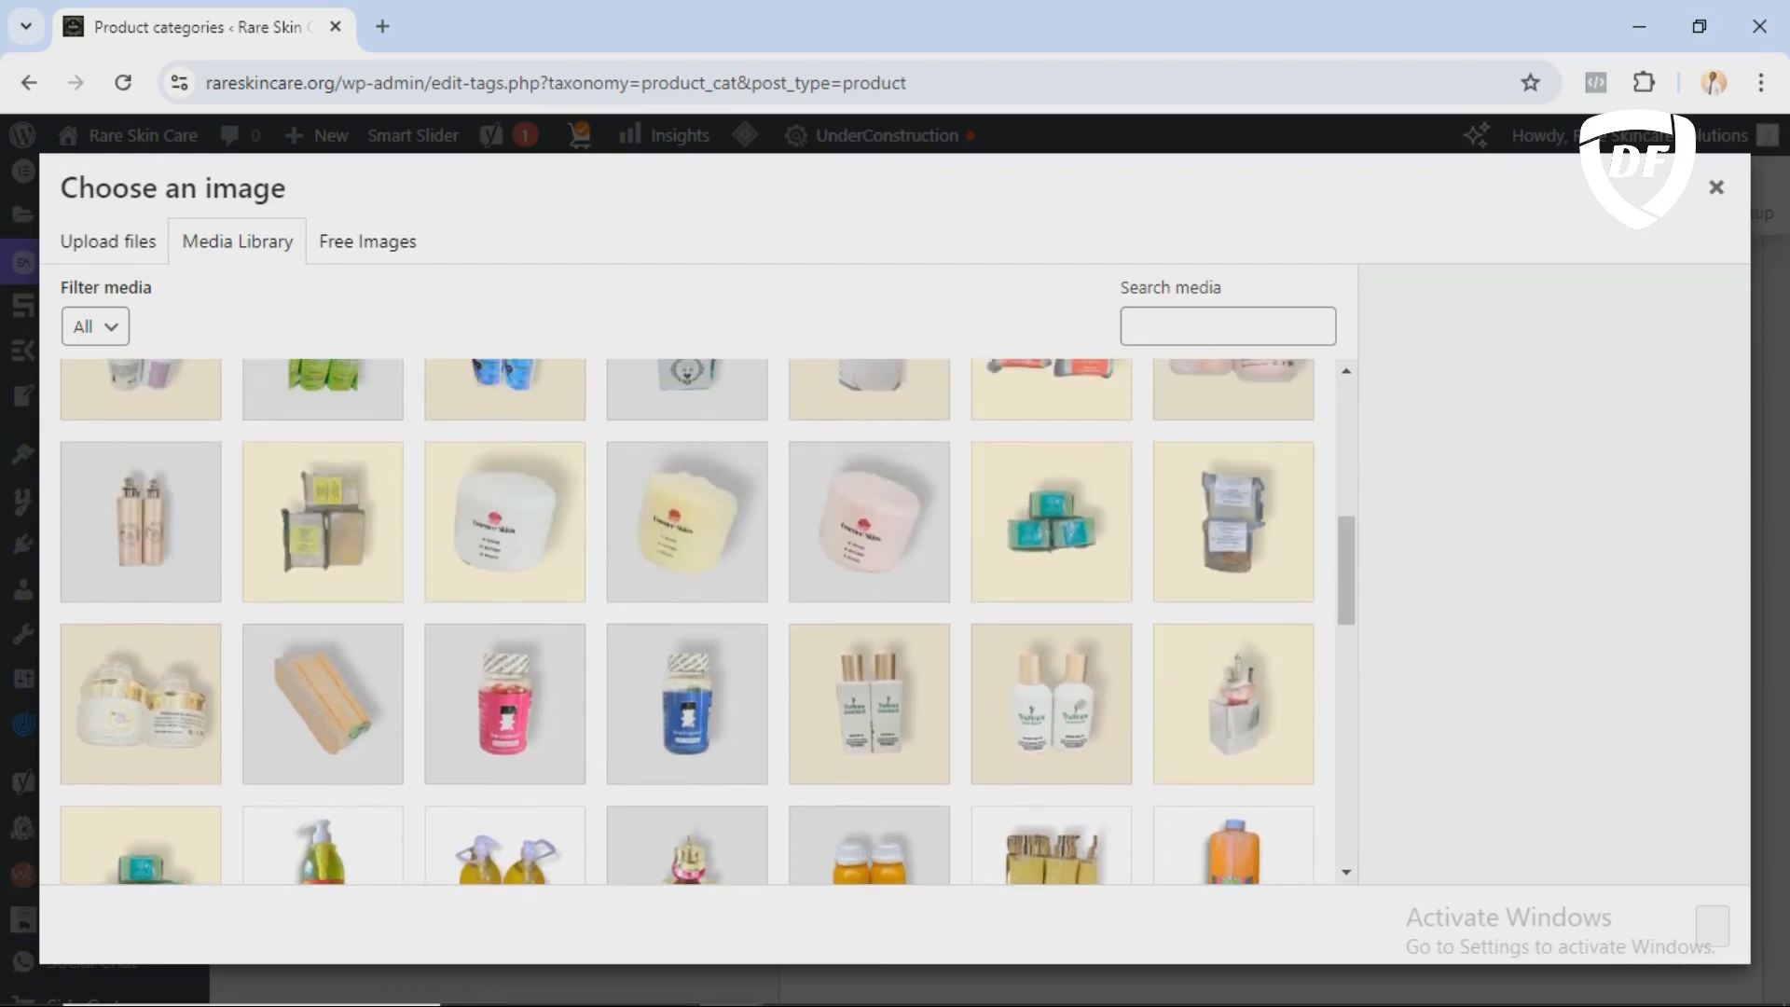
scroll(708, 621, up, 10)
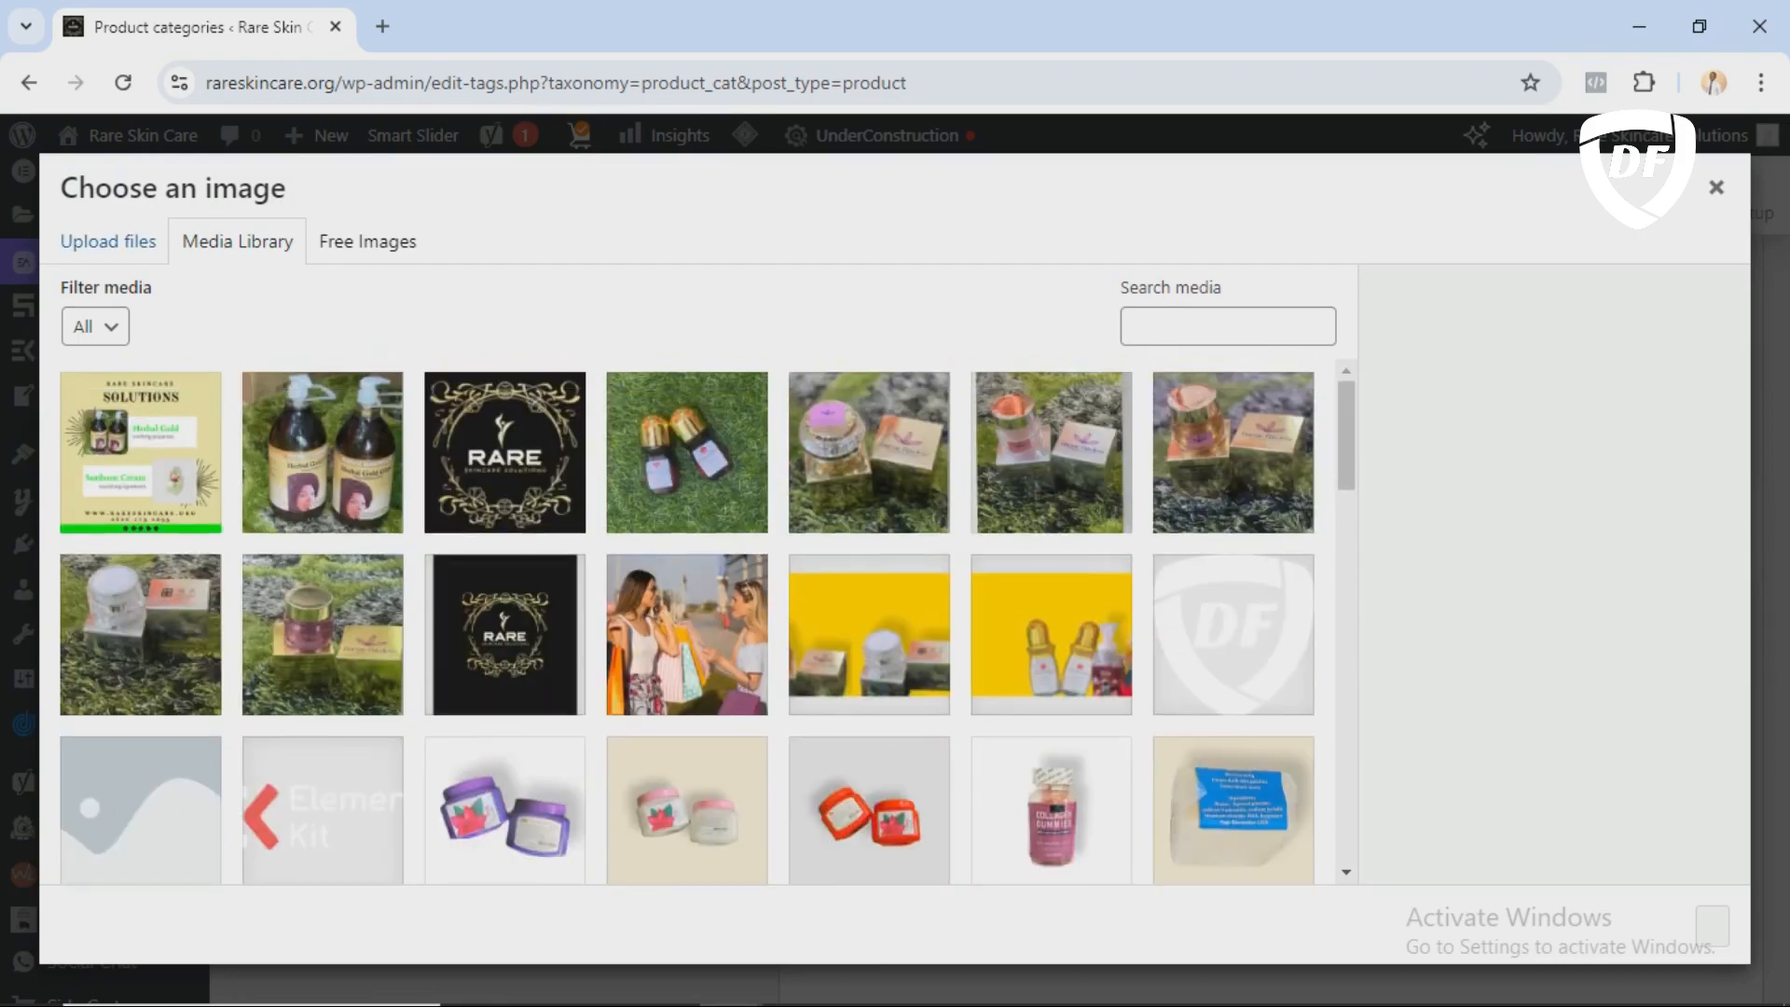
Step: Look at the option for uploading a thumbnail from the computer, browsing the Downloads folder without choosing a file
click(108, 241)
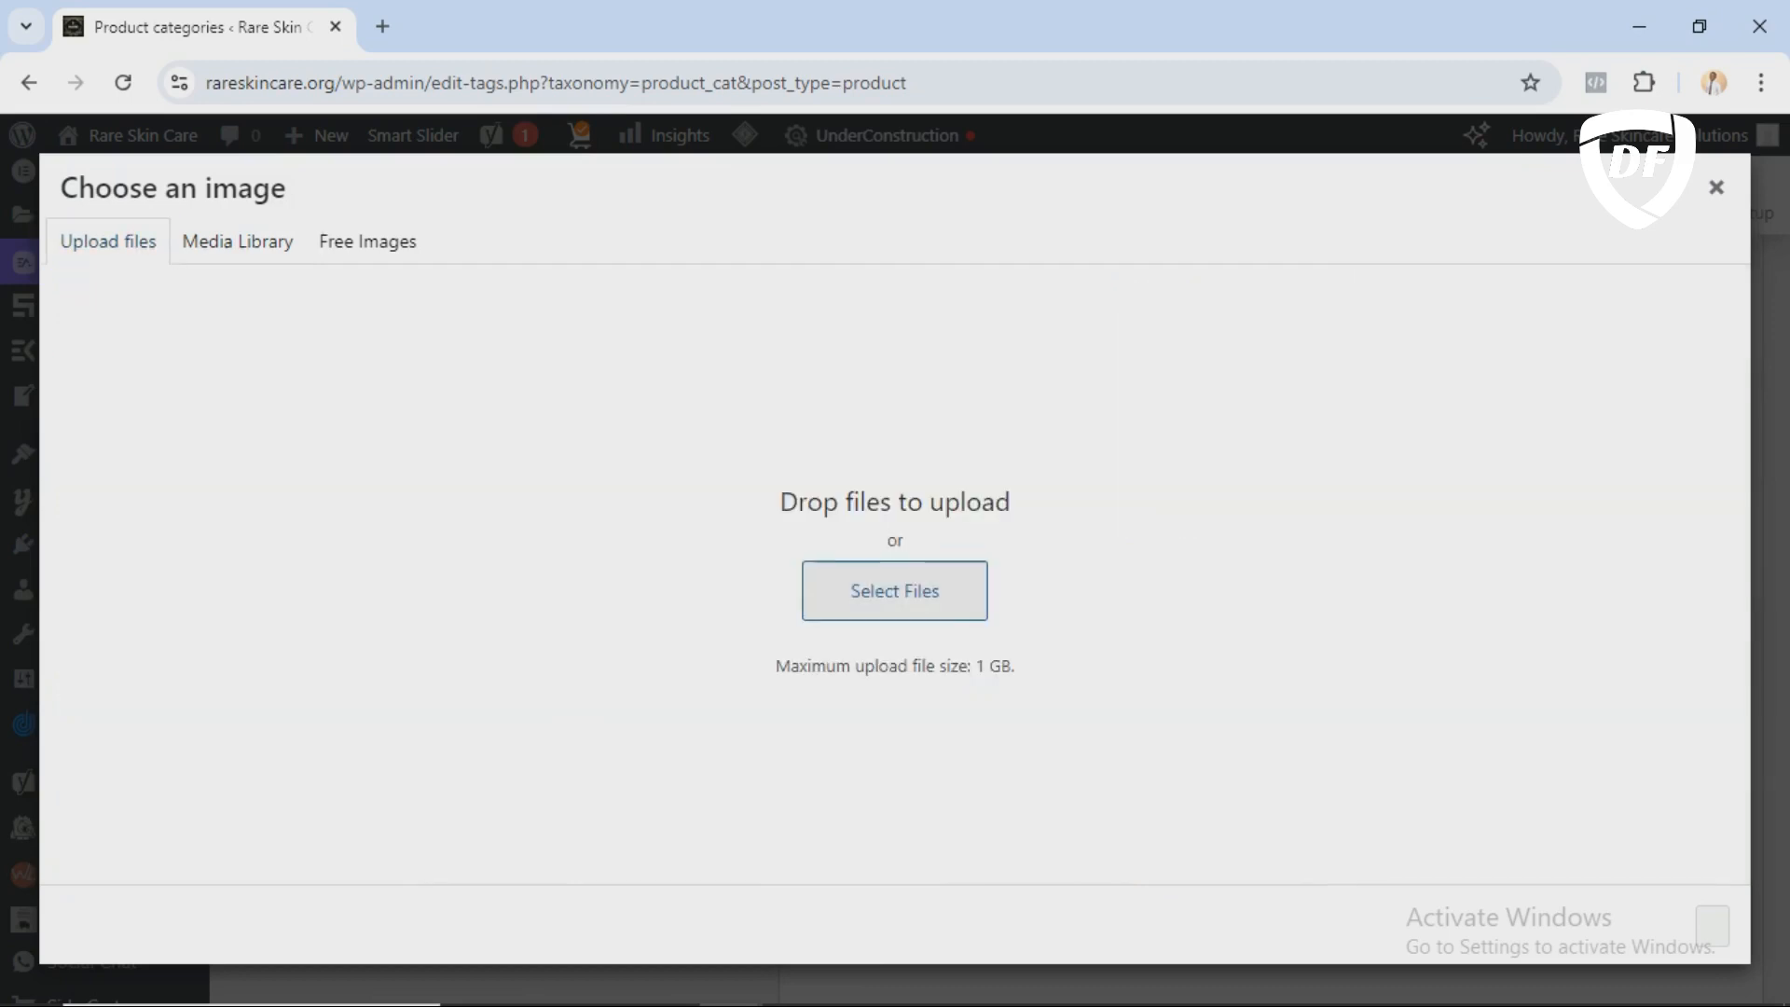
click(894, 590)
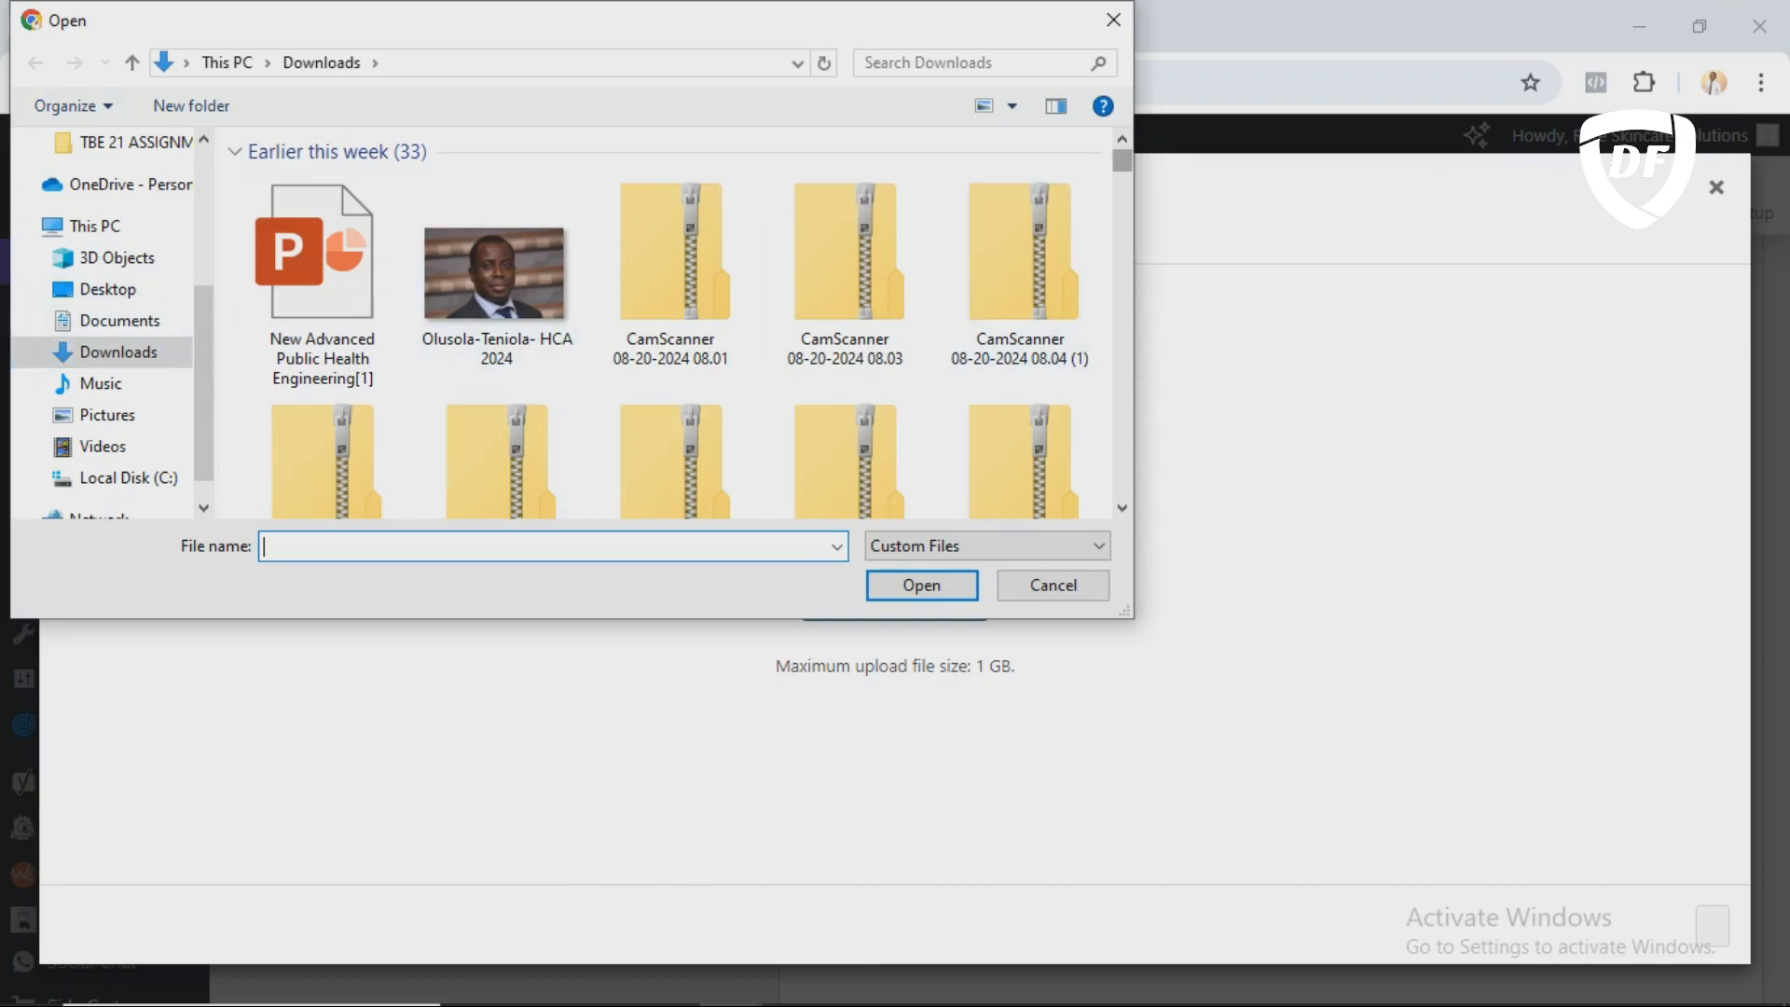
scroll(848, 154, down, 10)
scroll(848, 154, up, 10)
click(1113, 20)
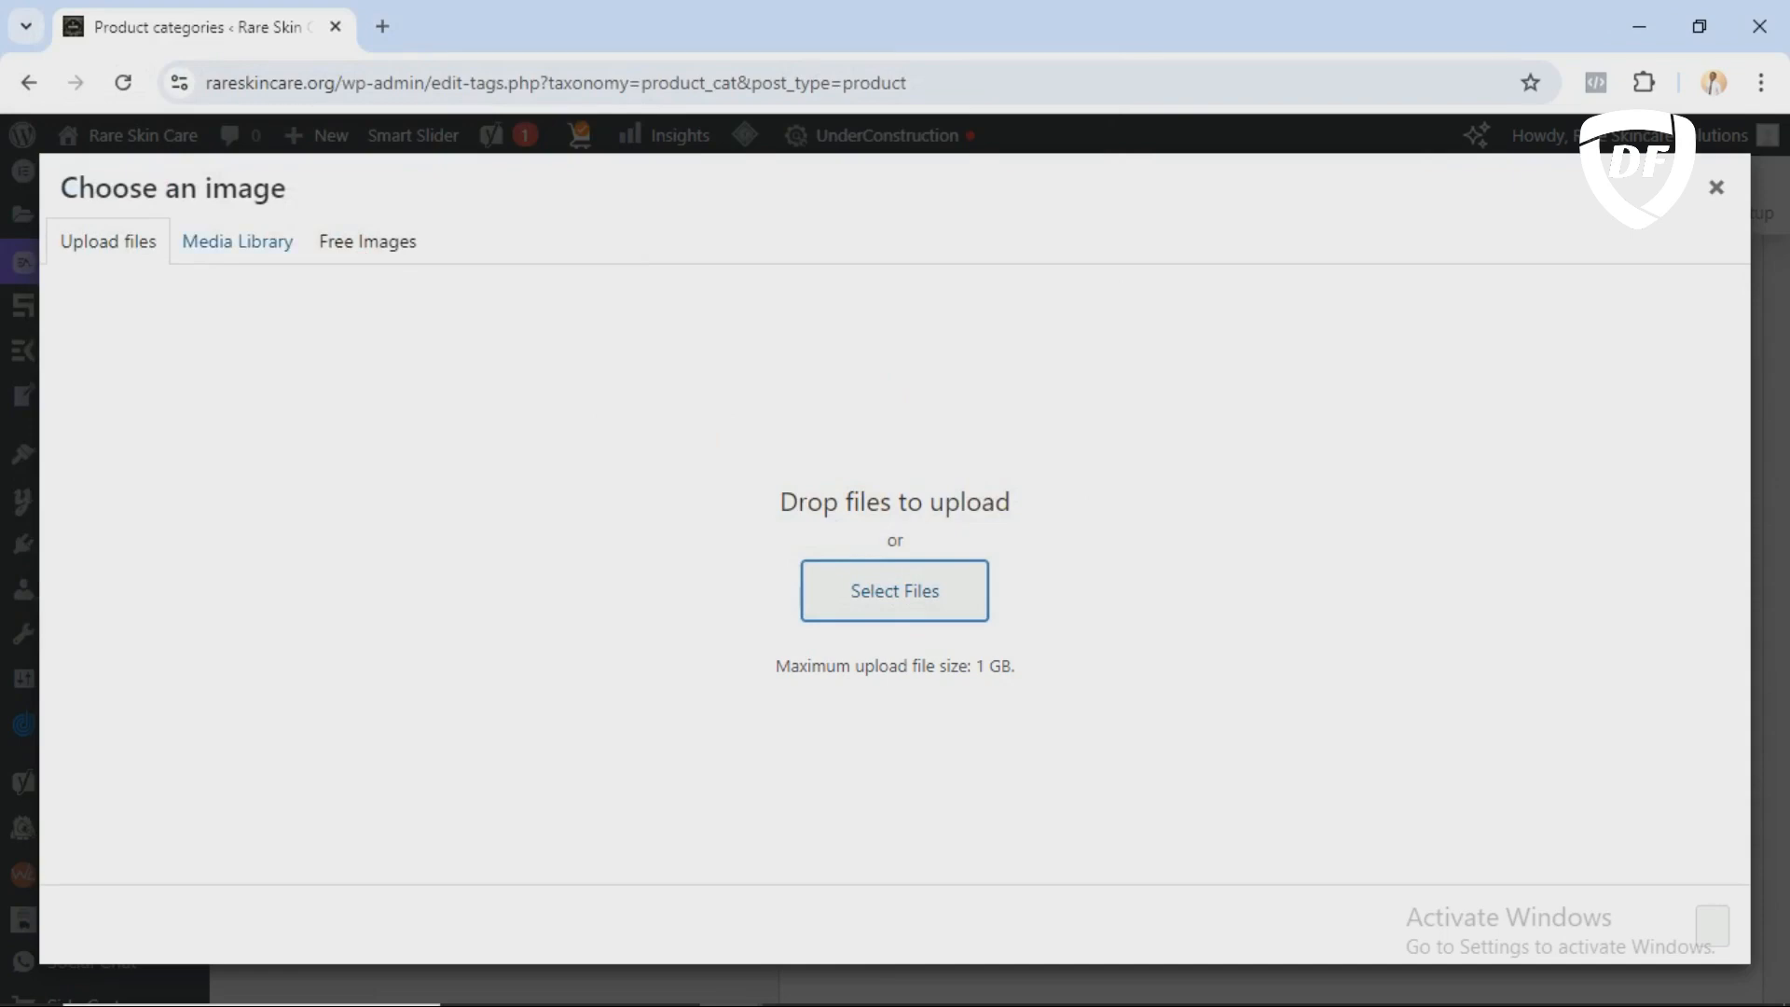
Step: Set the Clothing category's thumbnail to Herbal-Gold-rare-skincare.jpg from the media library
click(237, 242)
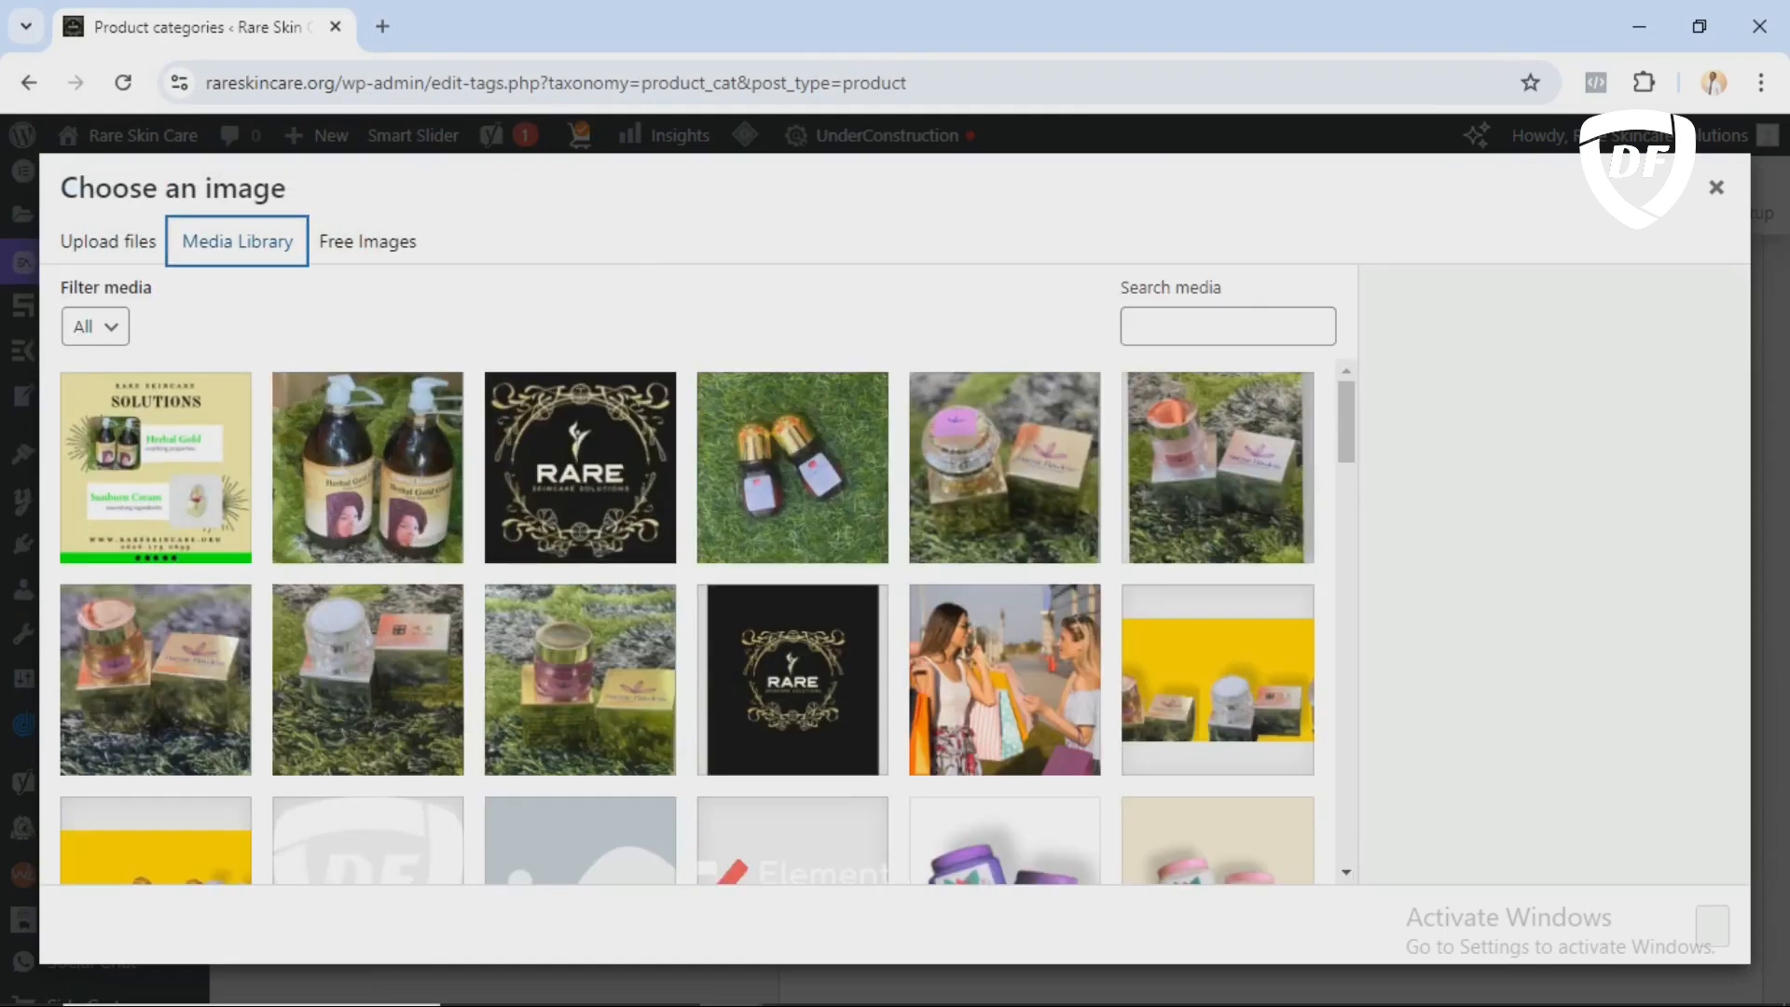
click(368, 469)
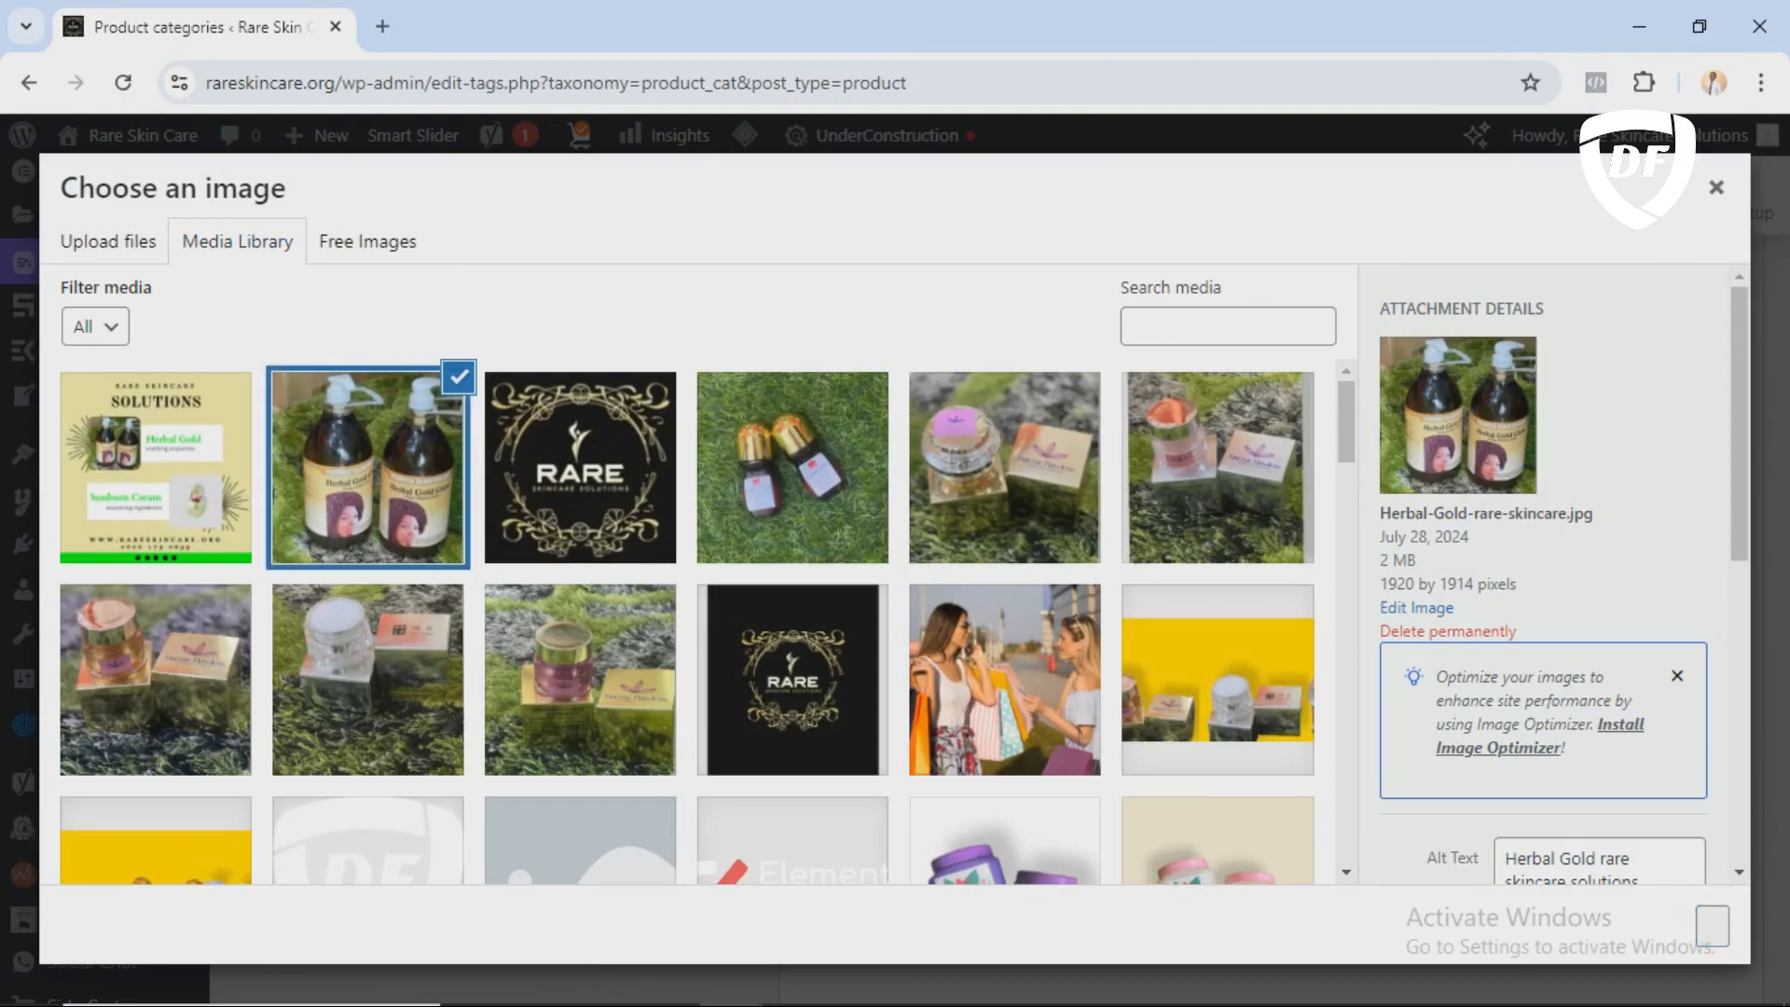
click(1713, 926)
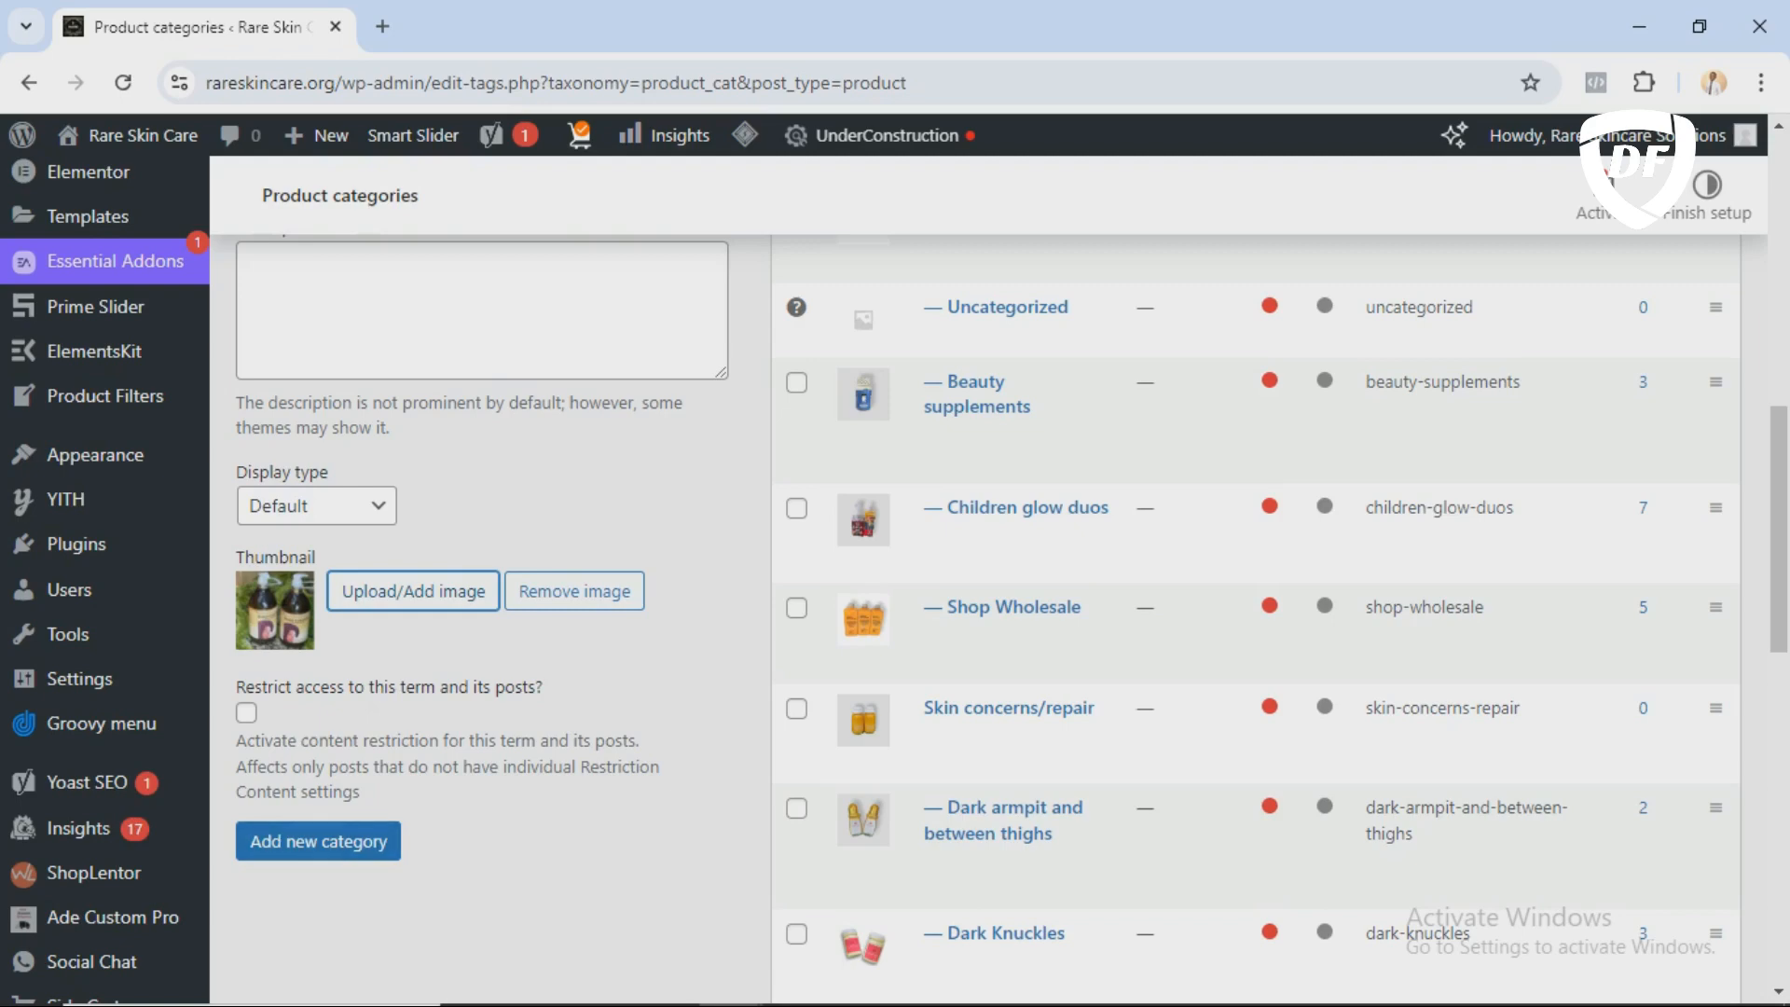
Step: Review the new Clothing category's details and the actions offered for the existing categories in the list
scroll(895, 466, up, 4)
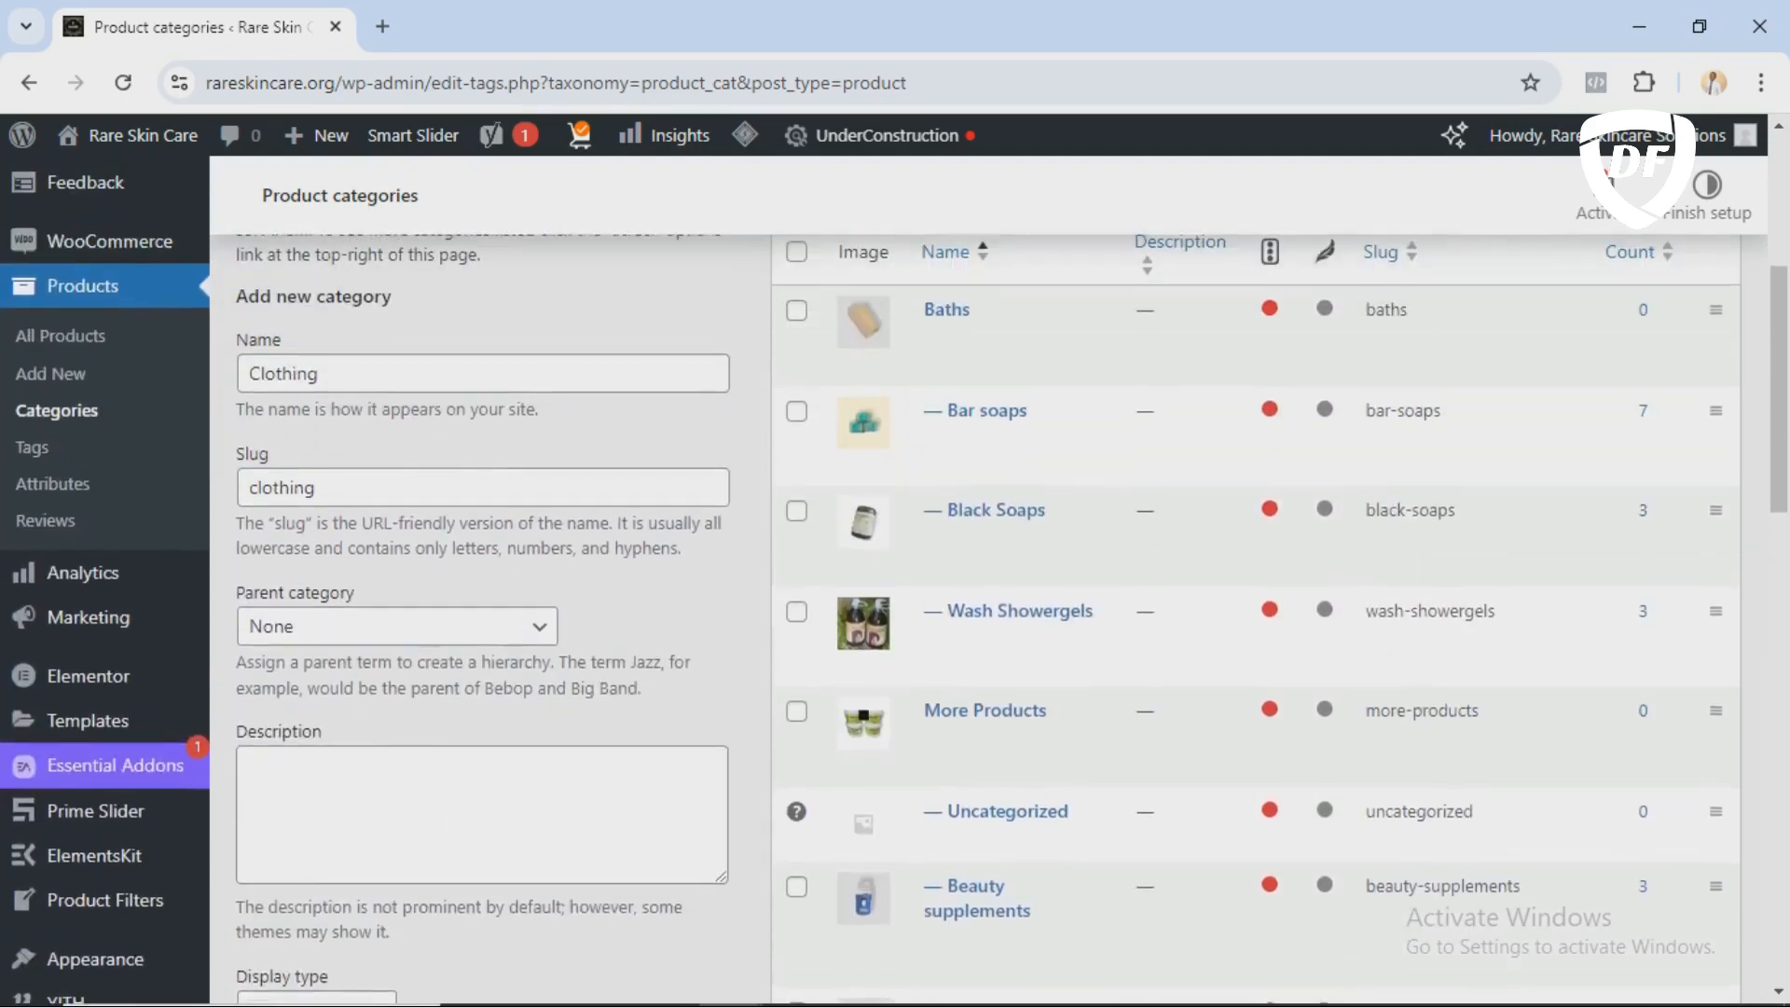
scroll(933, 560, up, 3)
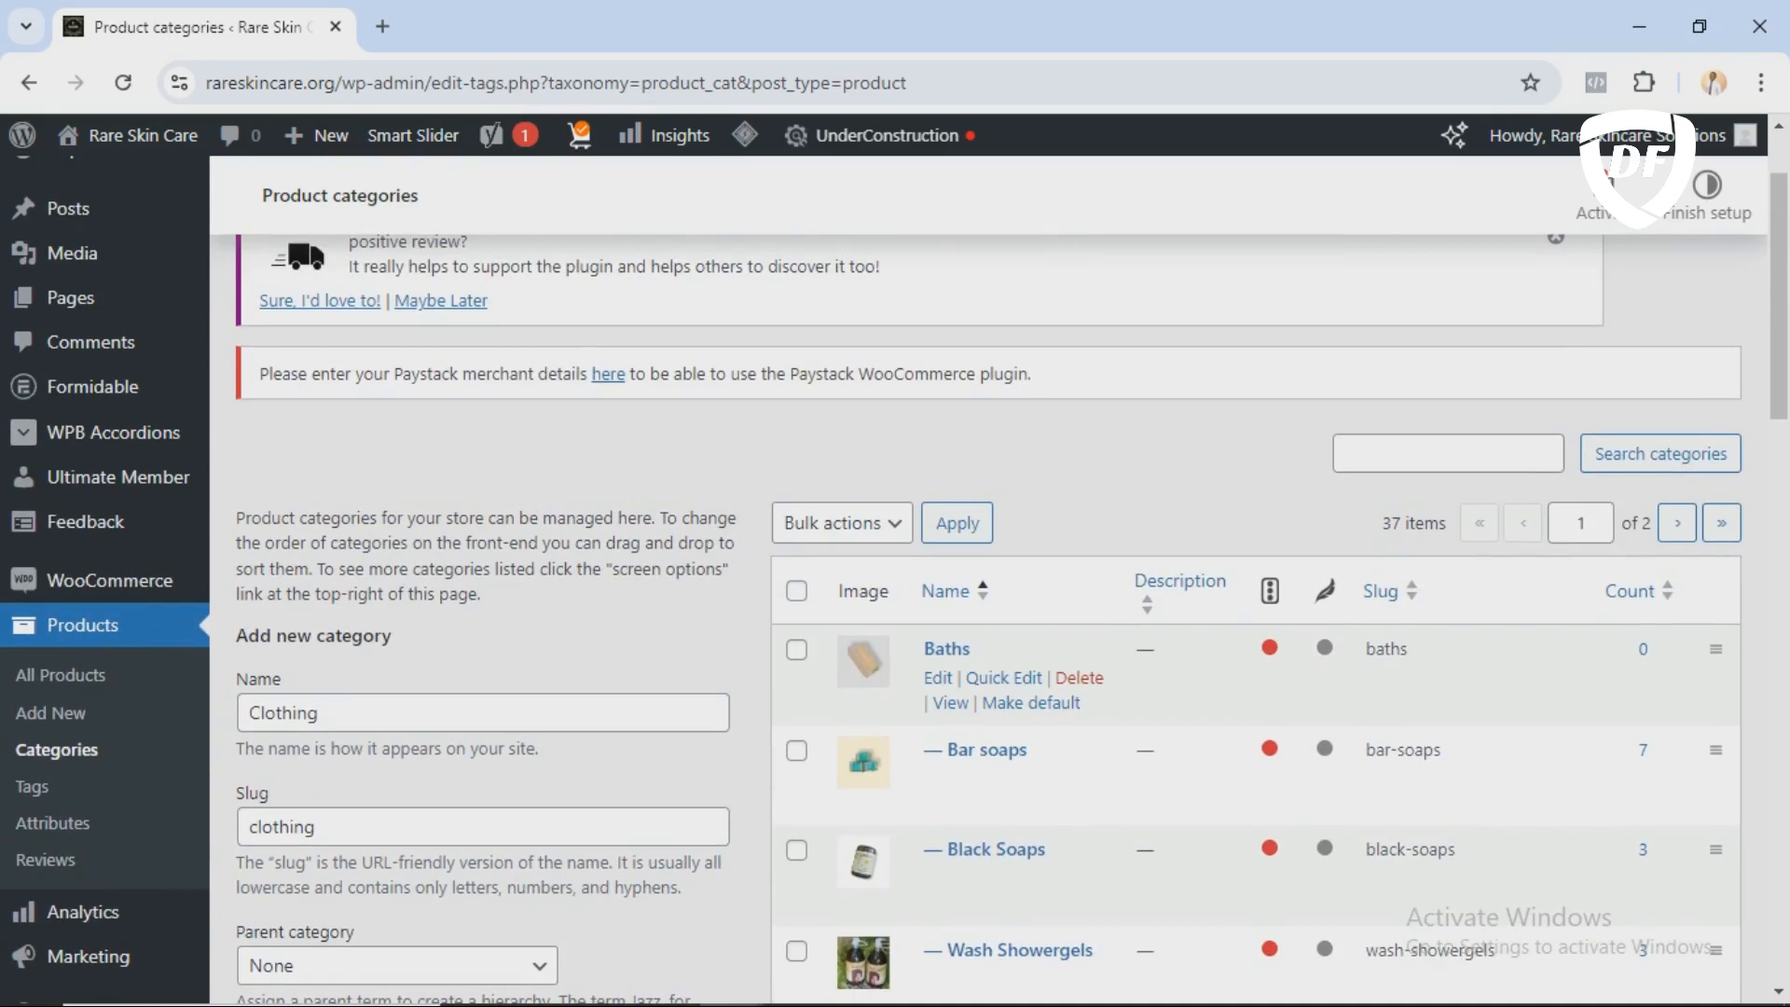
scroll(997, 579, down, 2)
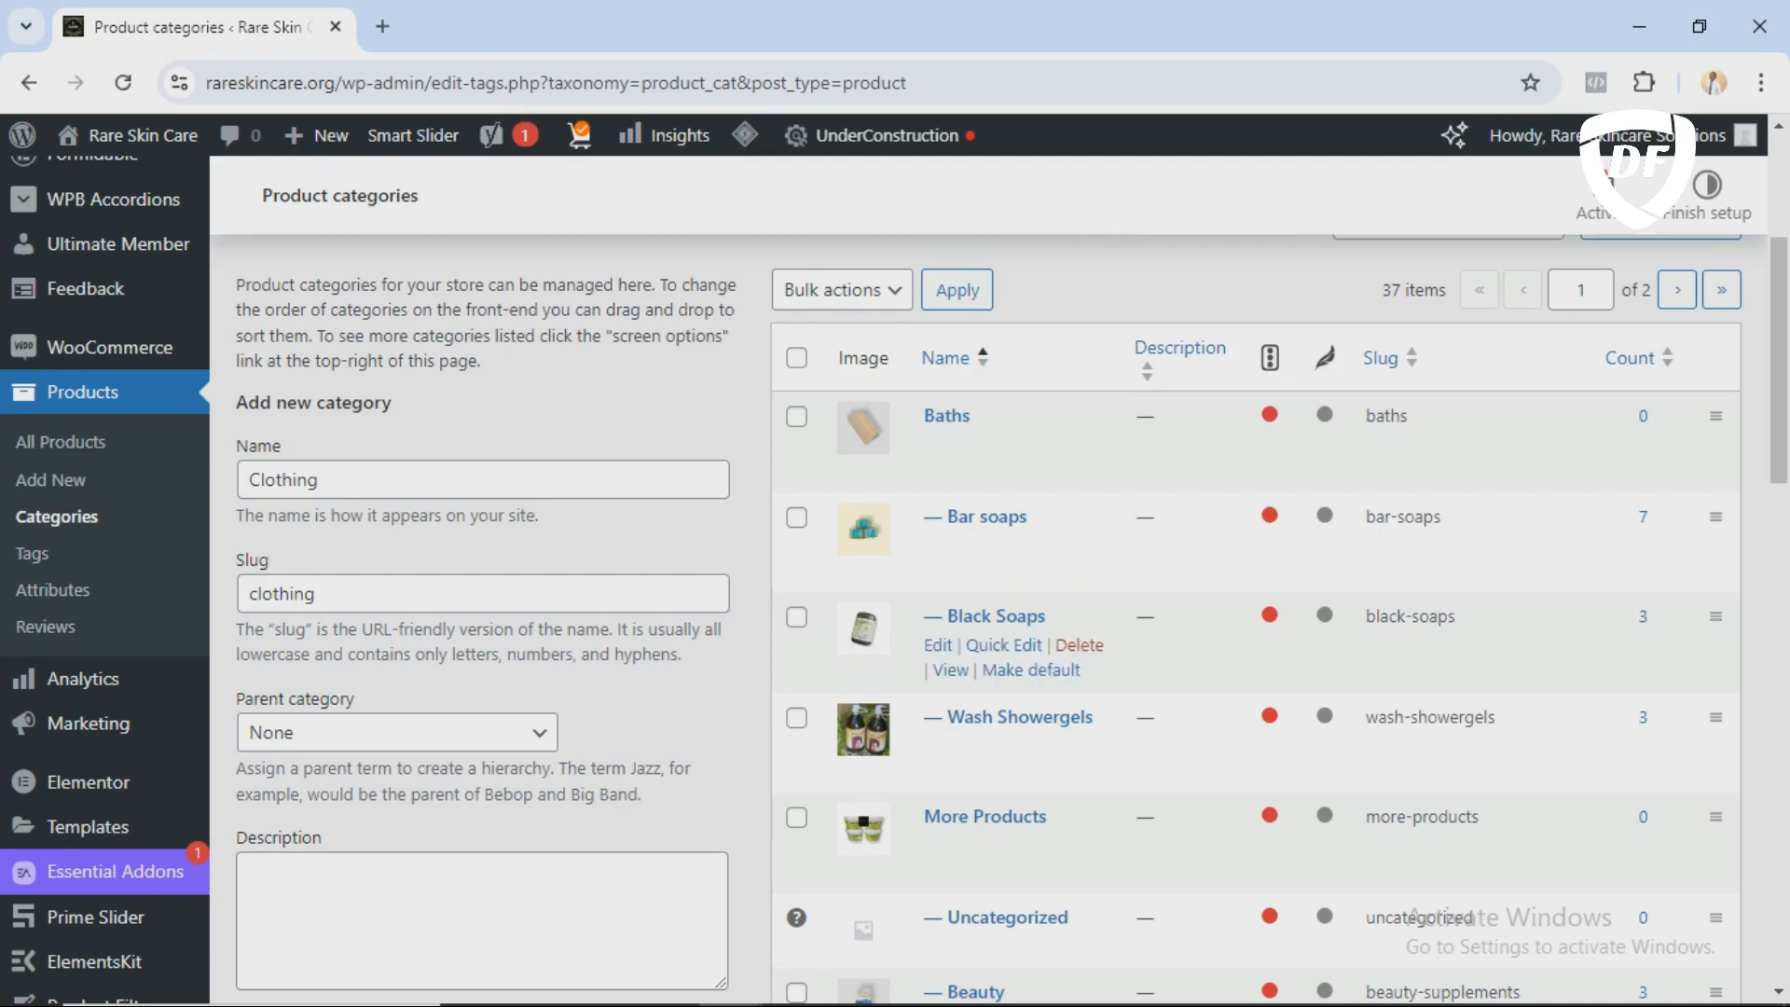
scroll(1025, 690, down, 3)
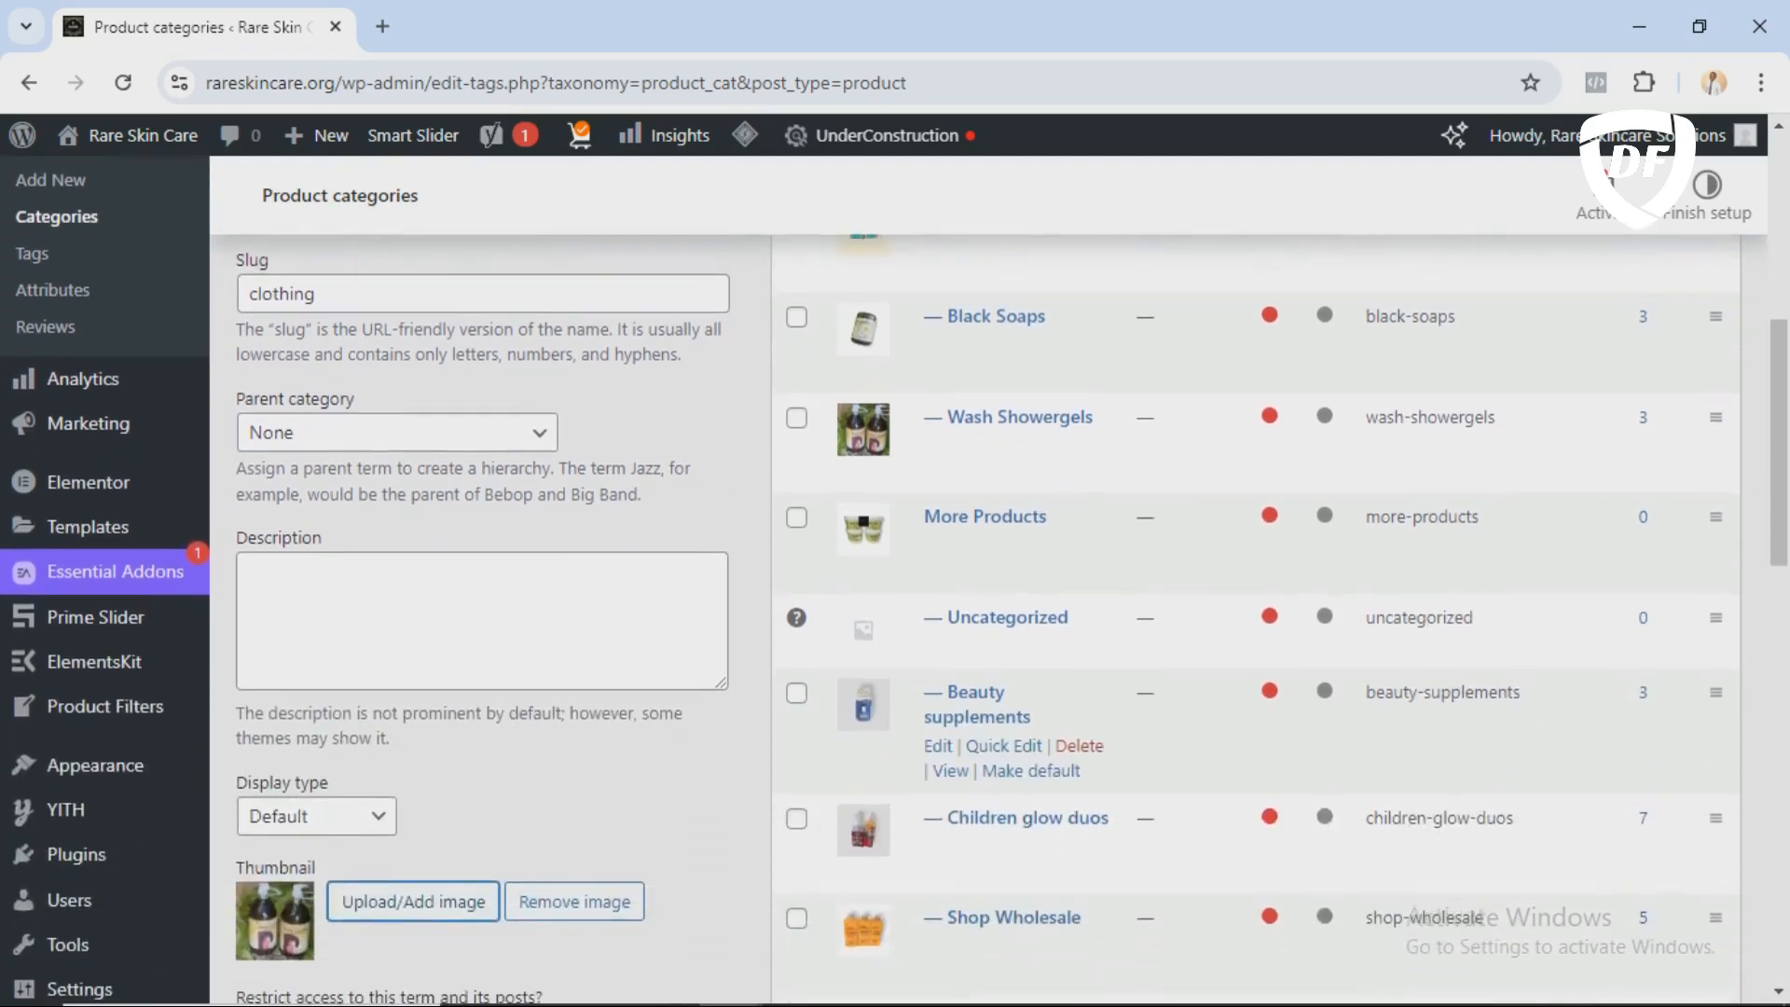
scroll(1025, 559, up, 3)
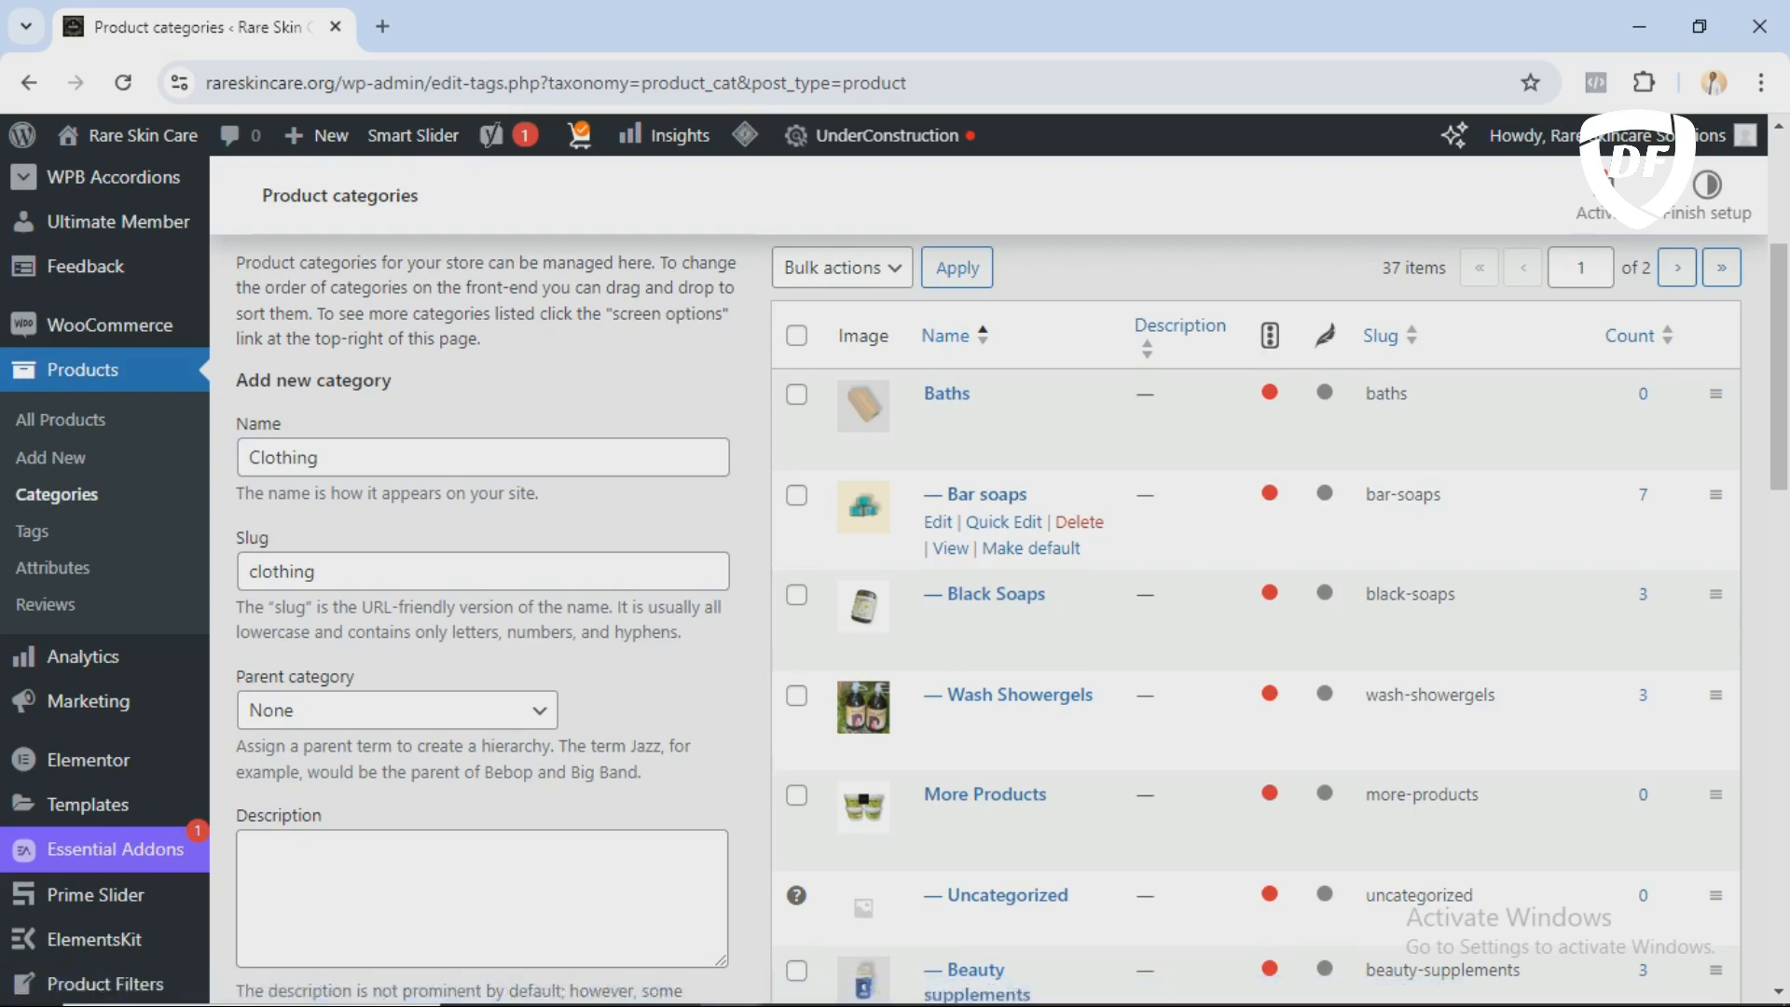
Step: Check the quick edit fields of the Bar soaps category and open its full edit page
click(1004, 522)
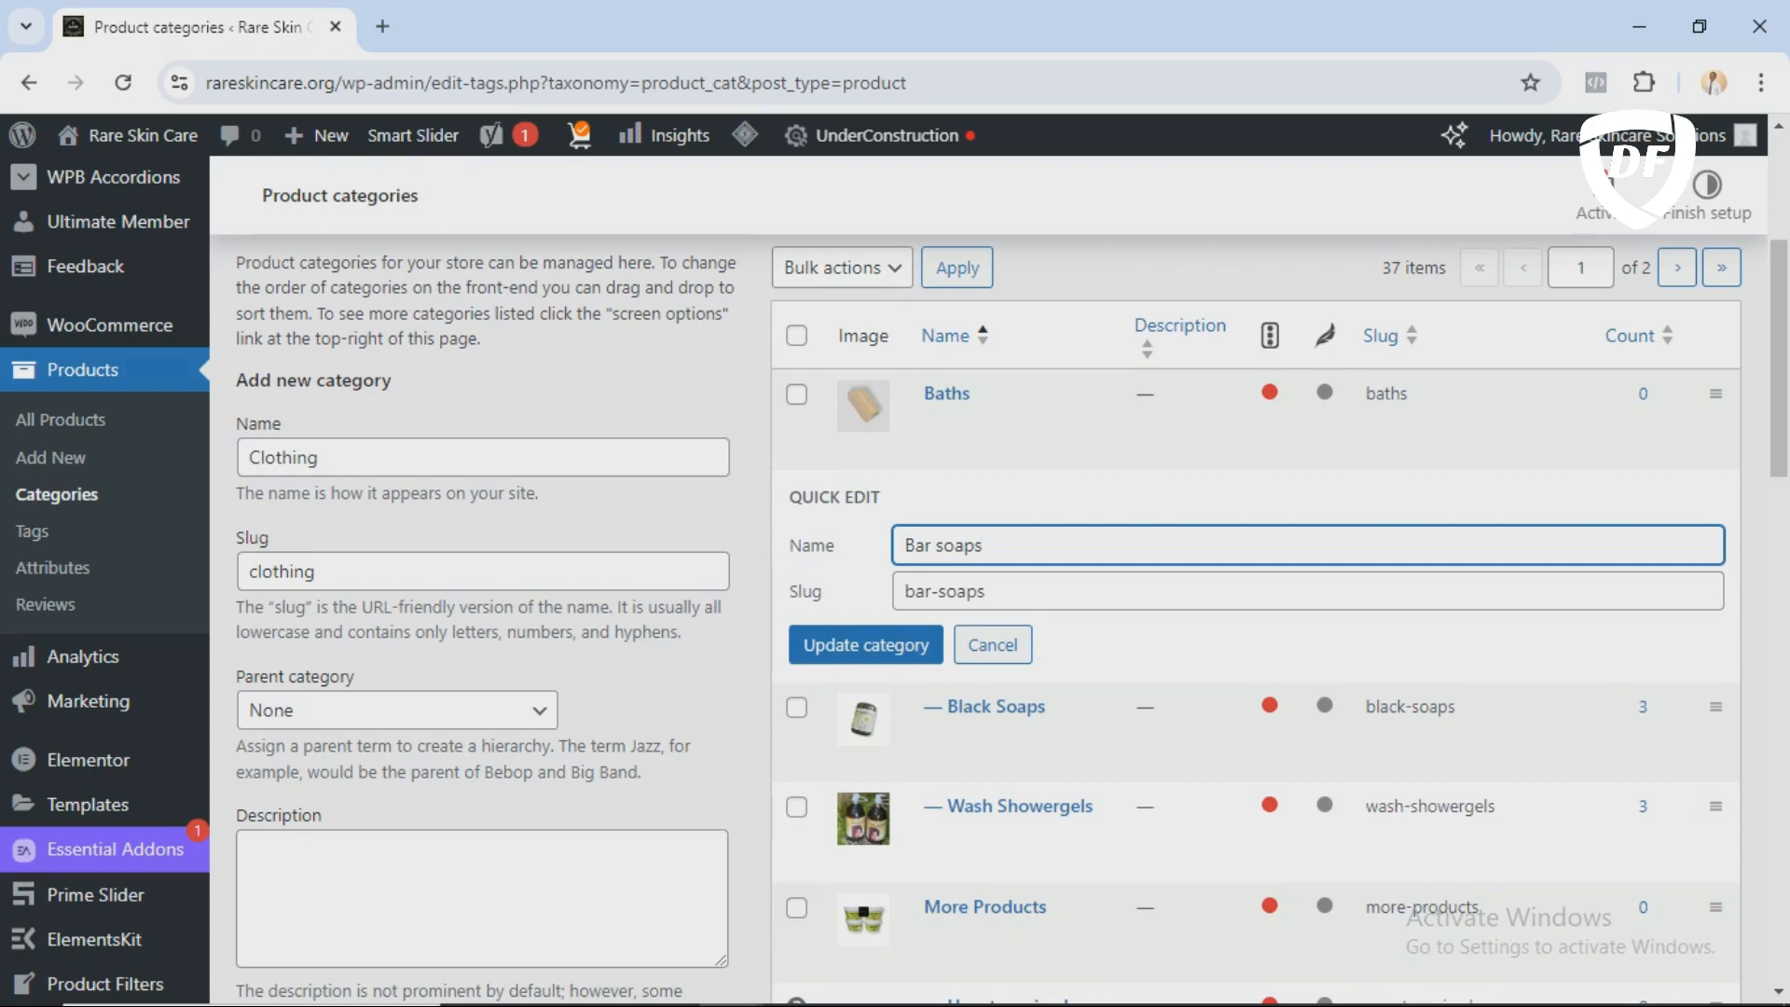
key(Return)
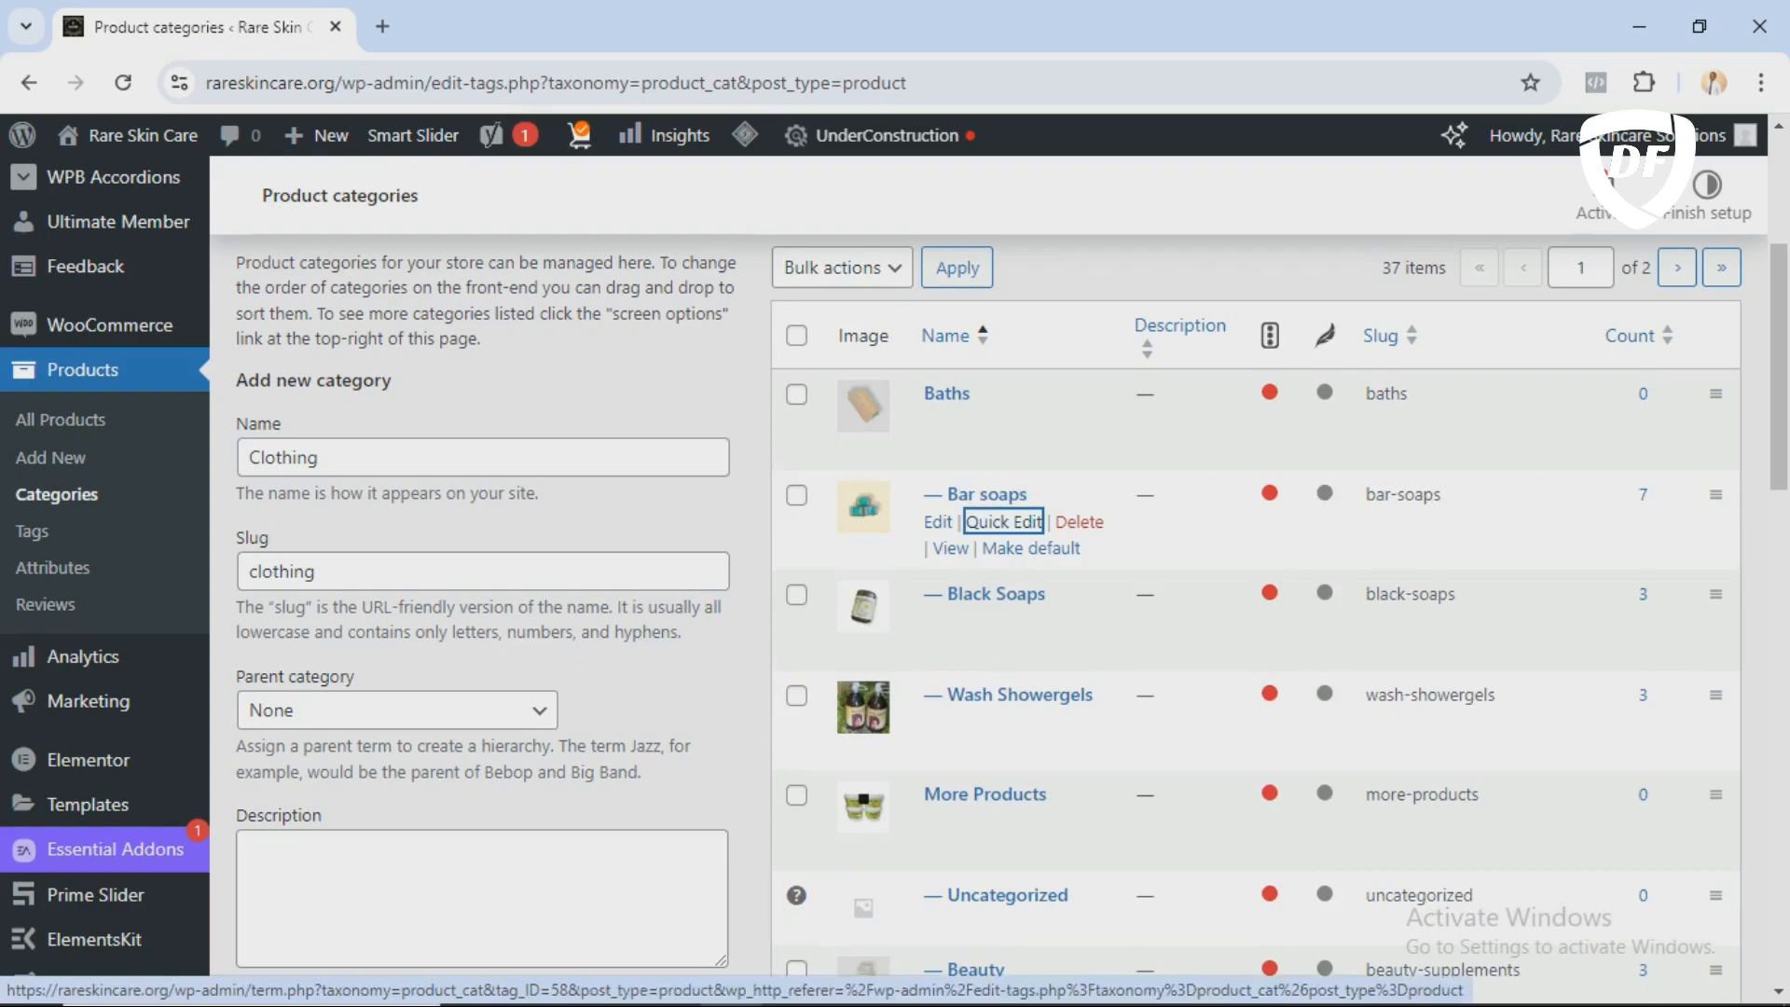
key(shift+Tab)
key(Return)
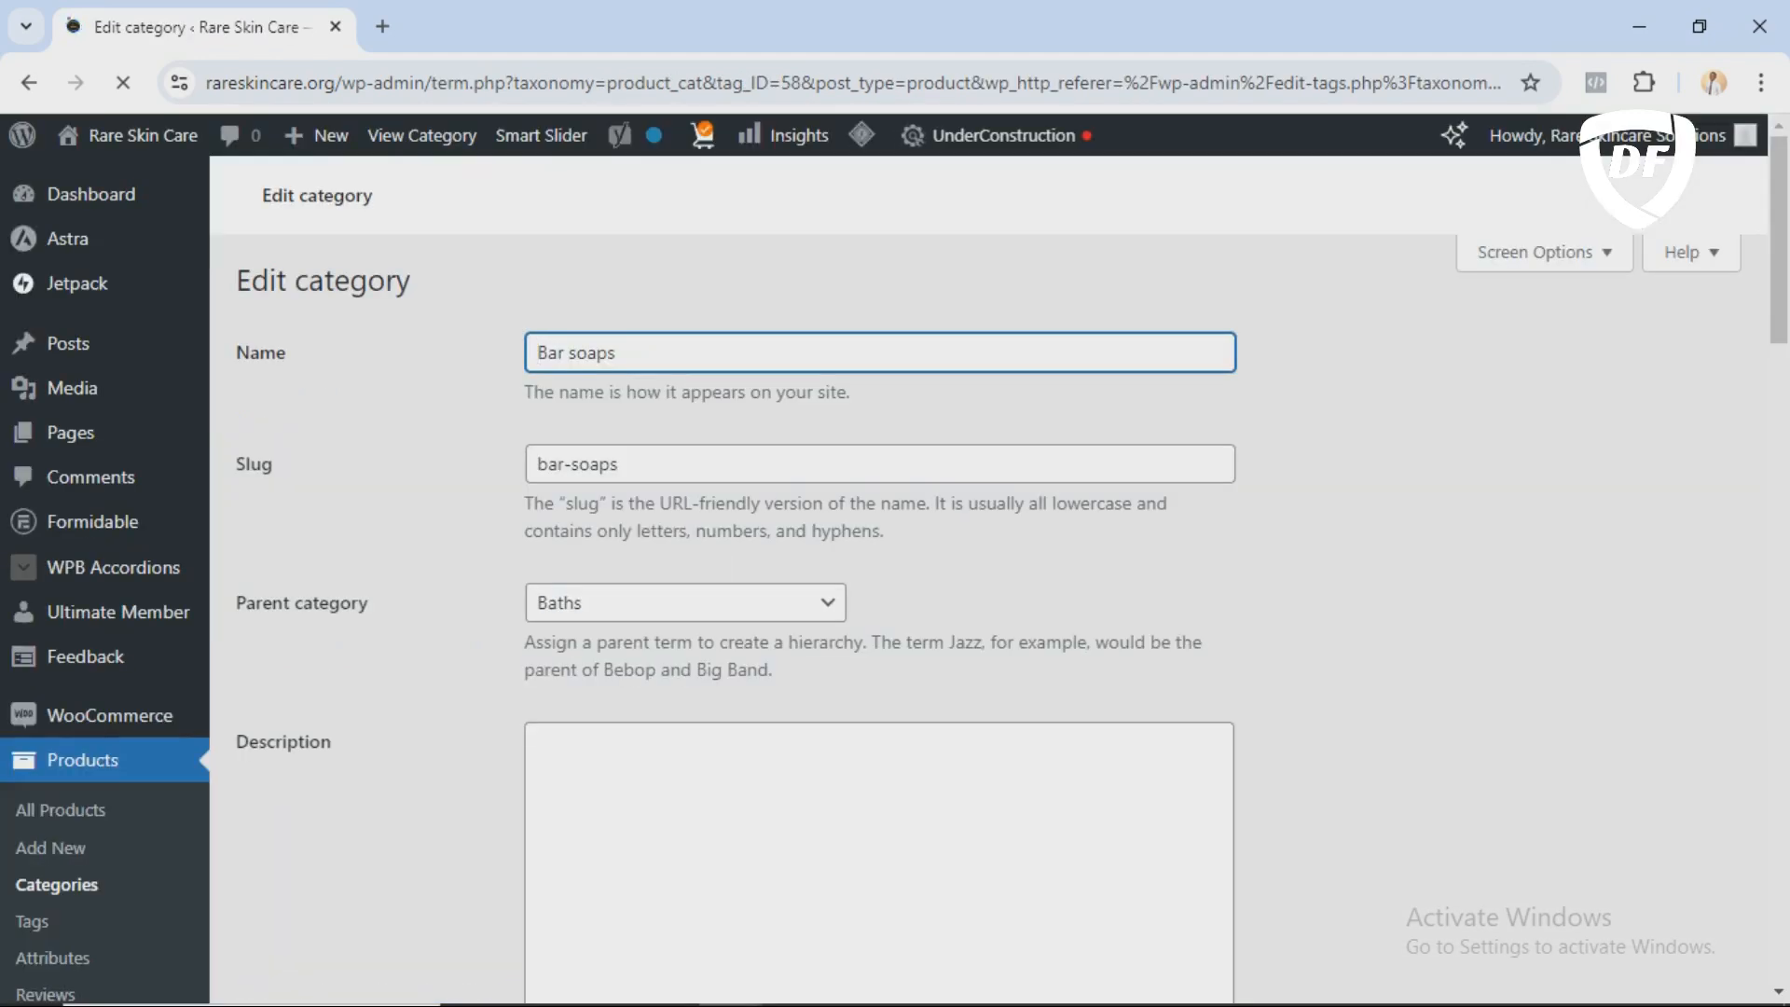
Step: Examine the Bar soaps category's name, slug and description fields and its available parent category choices
scroll(895, 578, down, 1)
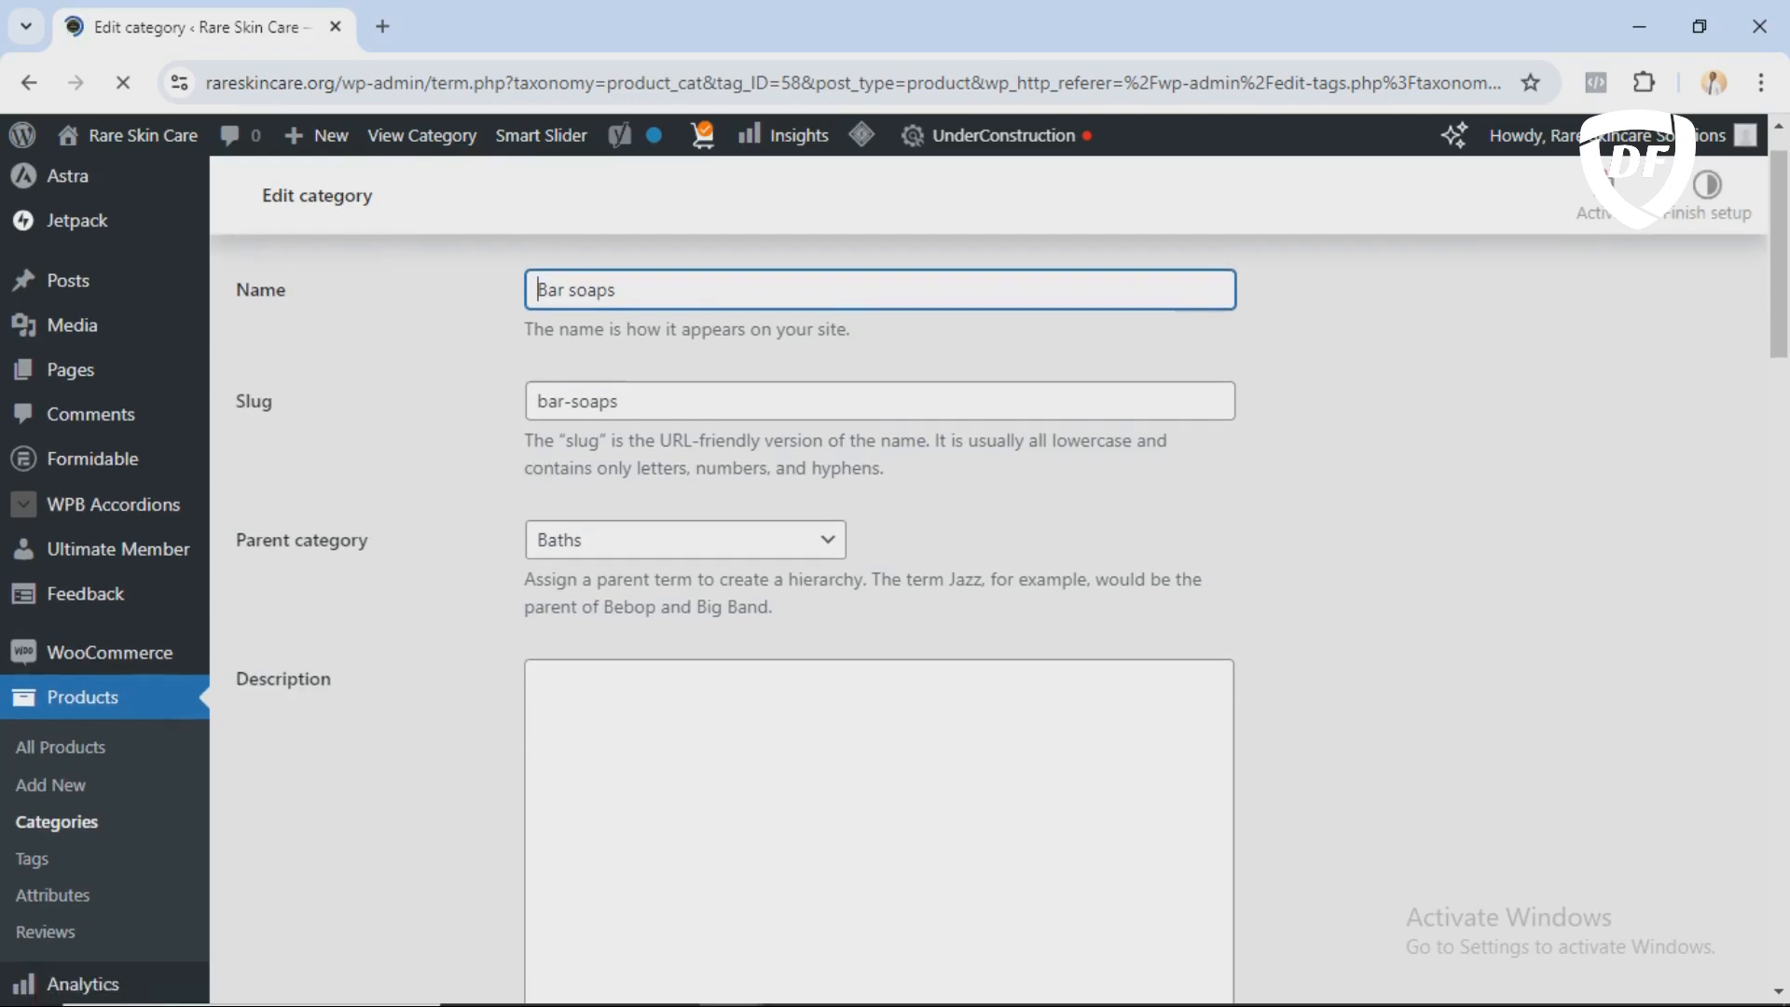
scroll(896, 578, up, 1)
scroll(895, 578, down, 1)
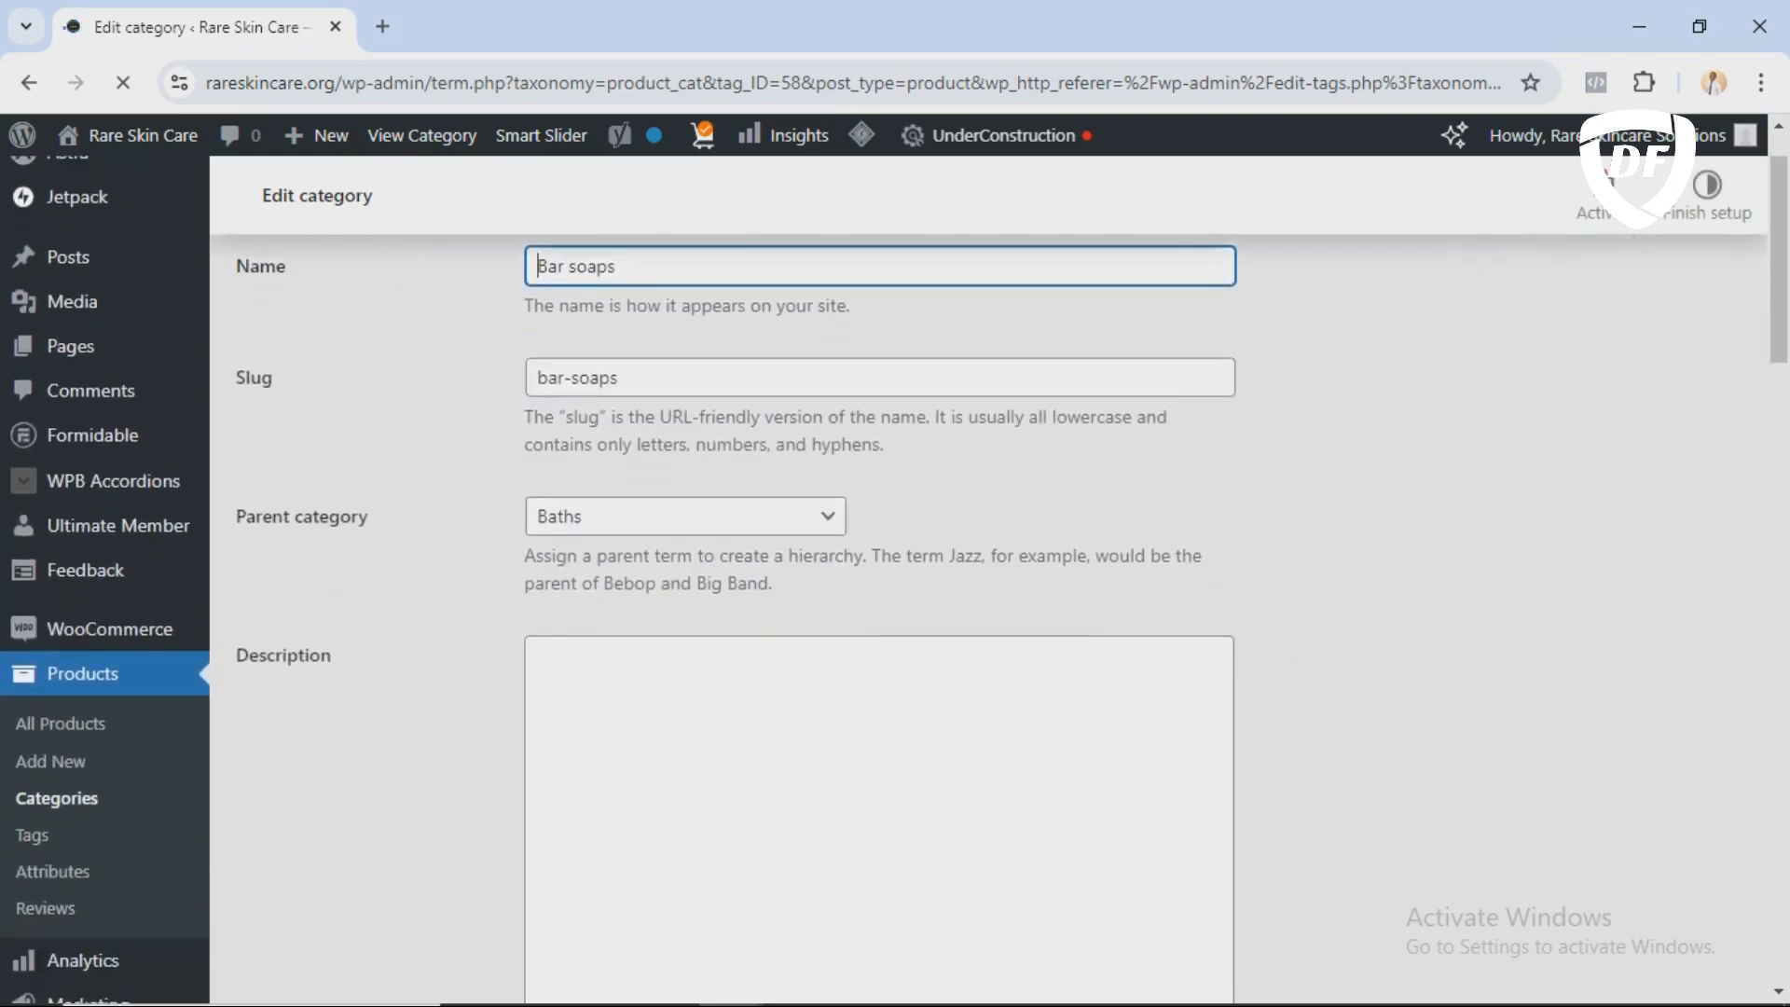
scroll(895, 578, up, 1)
scroll(895, 578, down, 1)
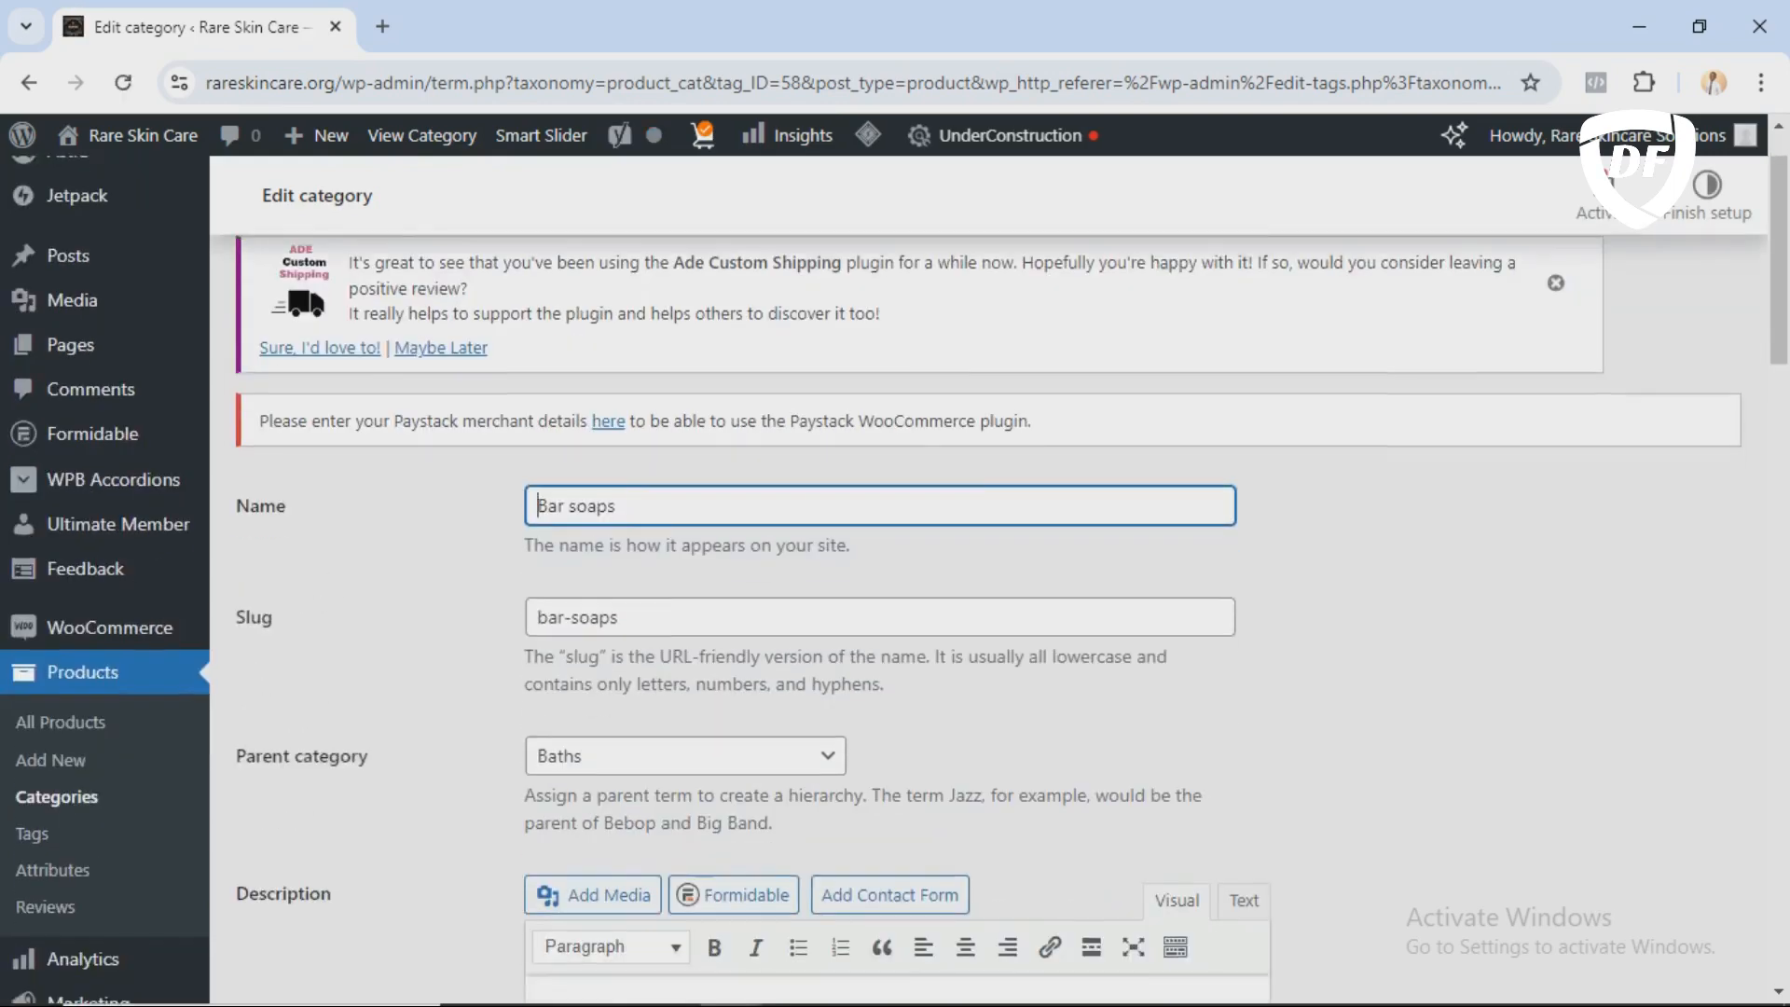
scroll(895, 578, down, 2)
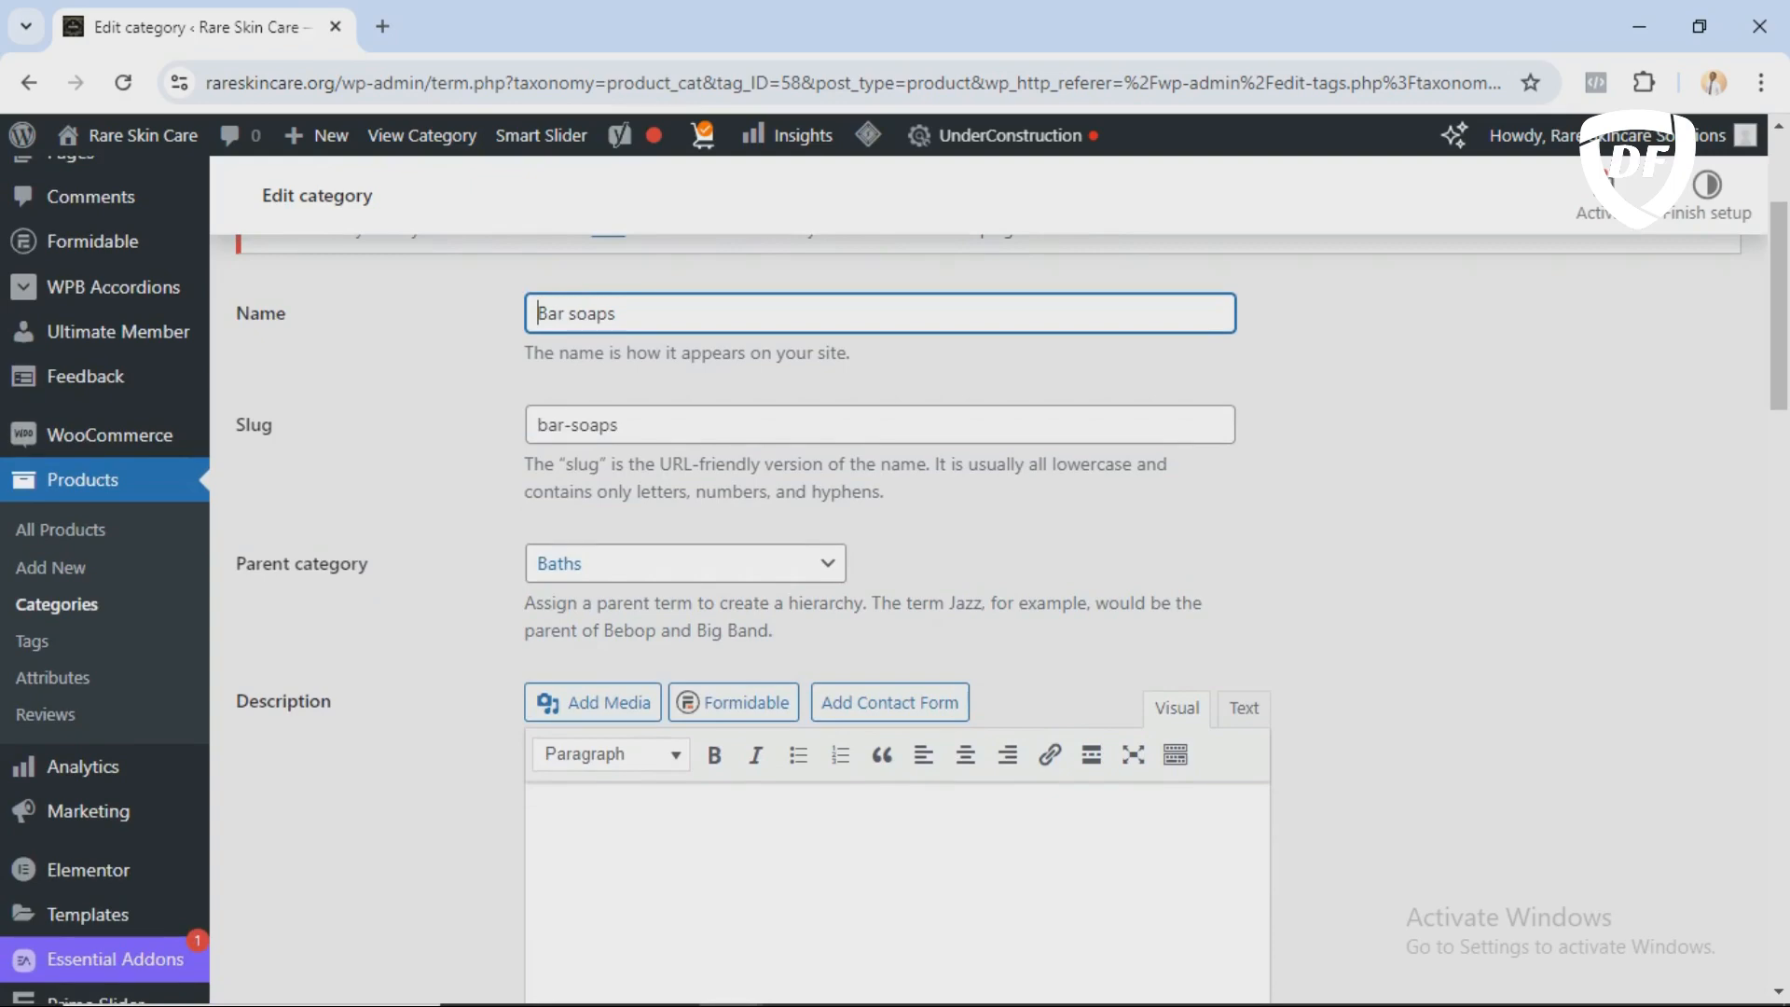
click(686, 564)
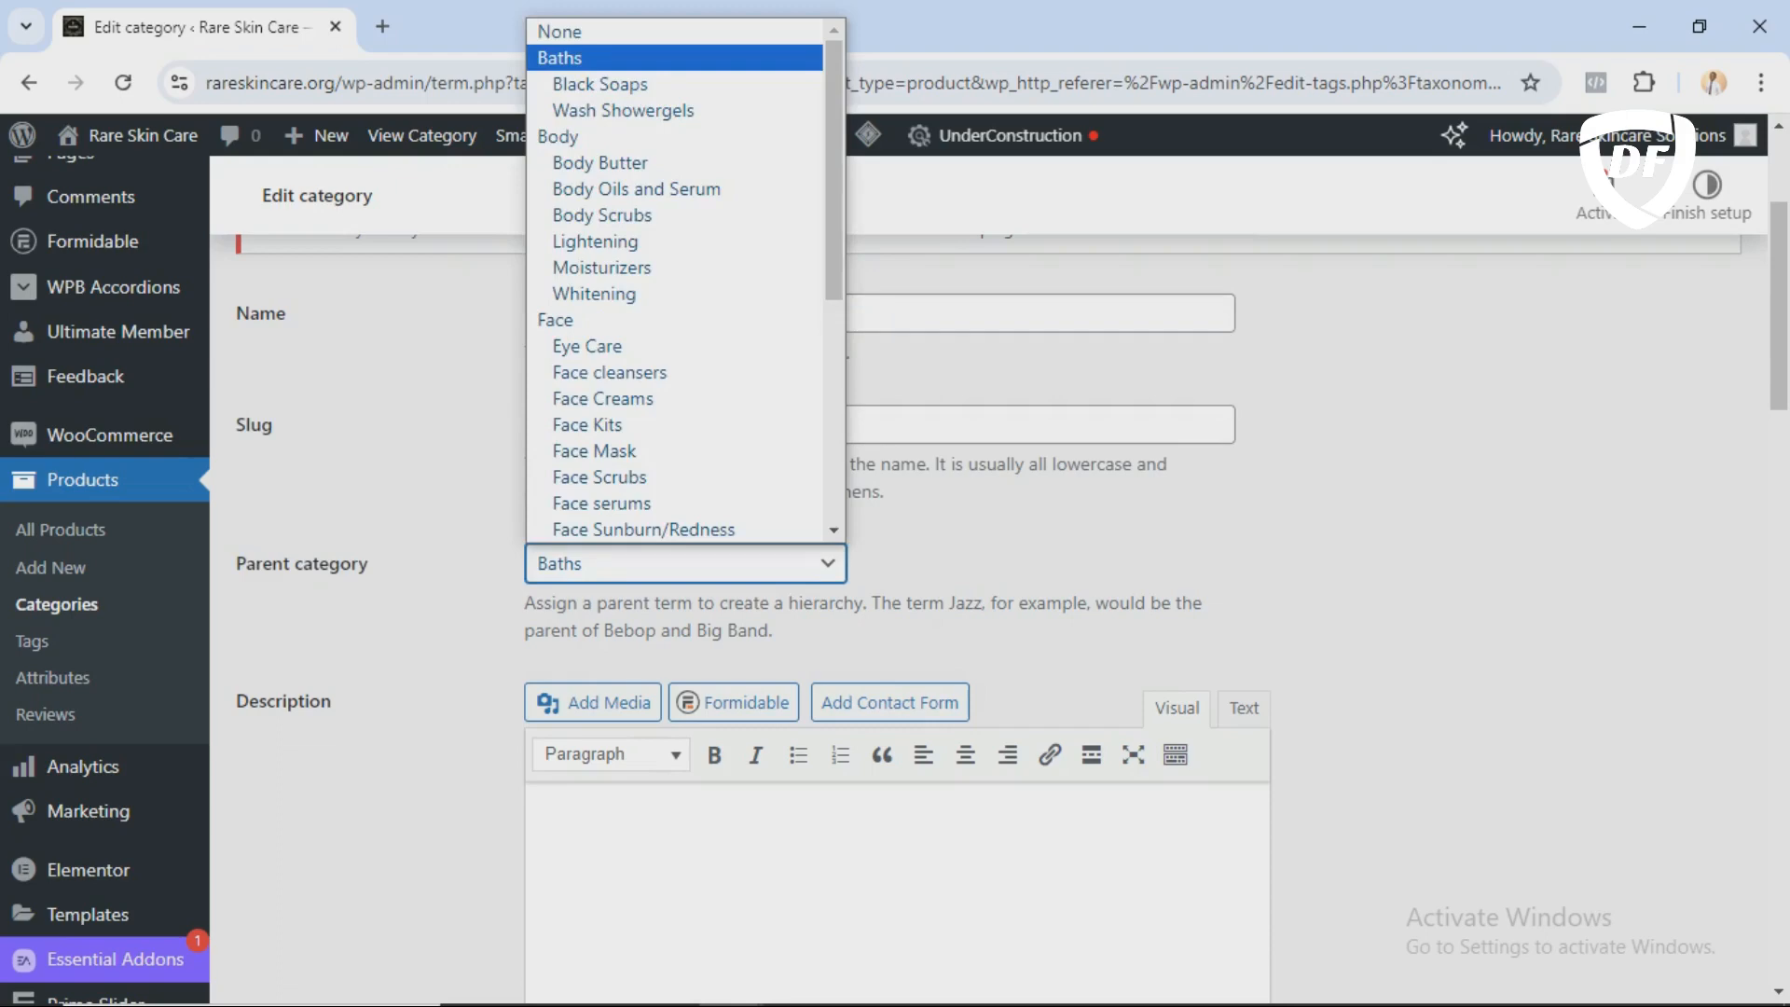
key(Escape)
Step: Examine the Bar soaps category's display type choices, thumbnail, access restriction and Yoast SEO settings
scroll(897, 578, down, 6)
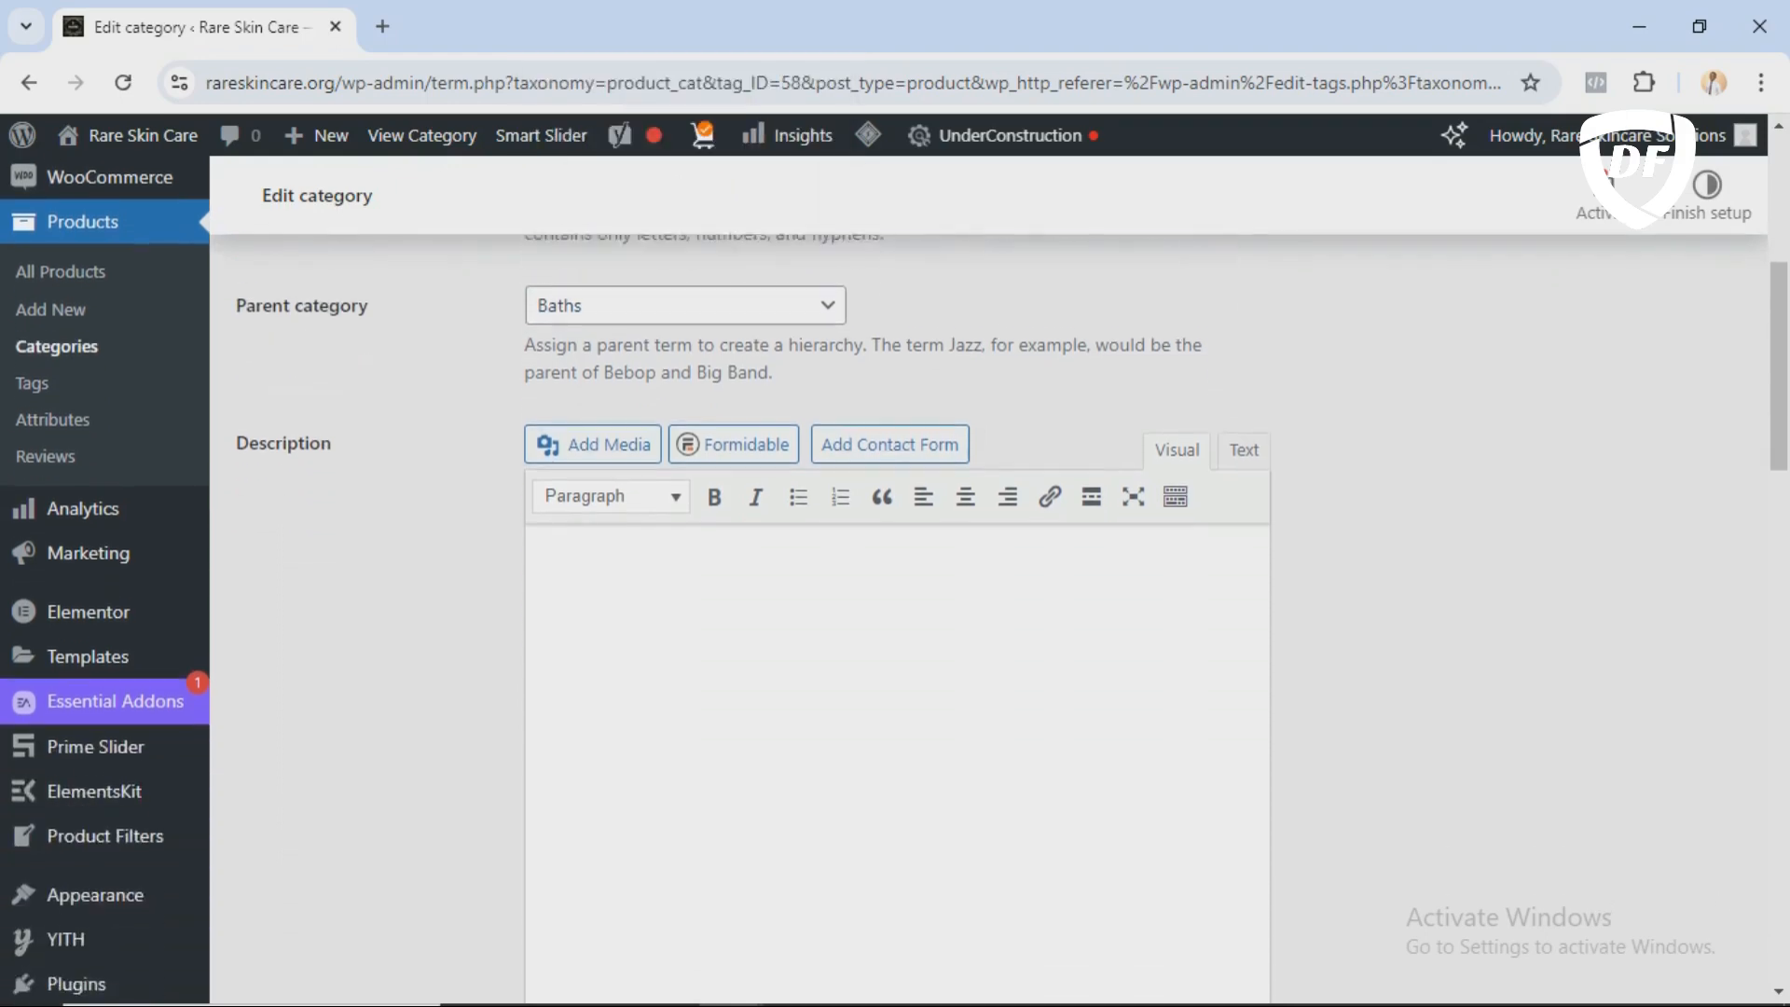
scroll(897, 578, down, 2)
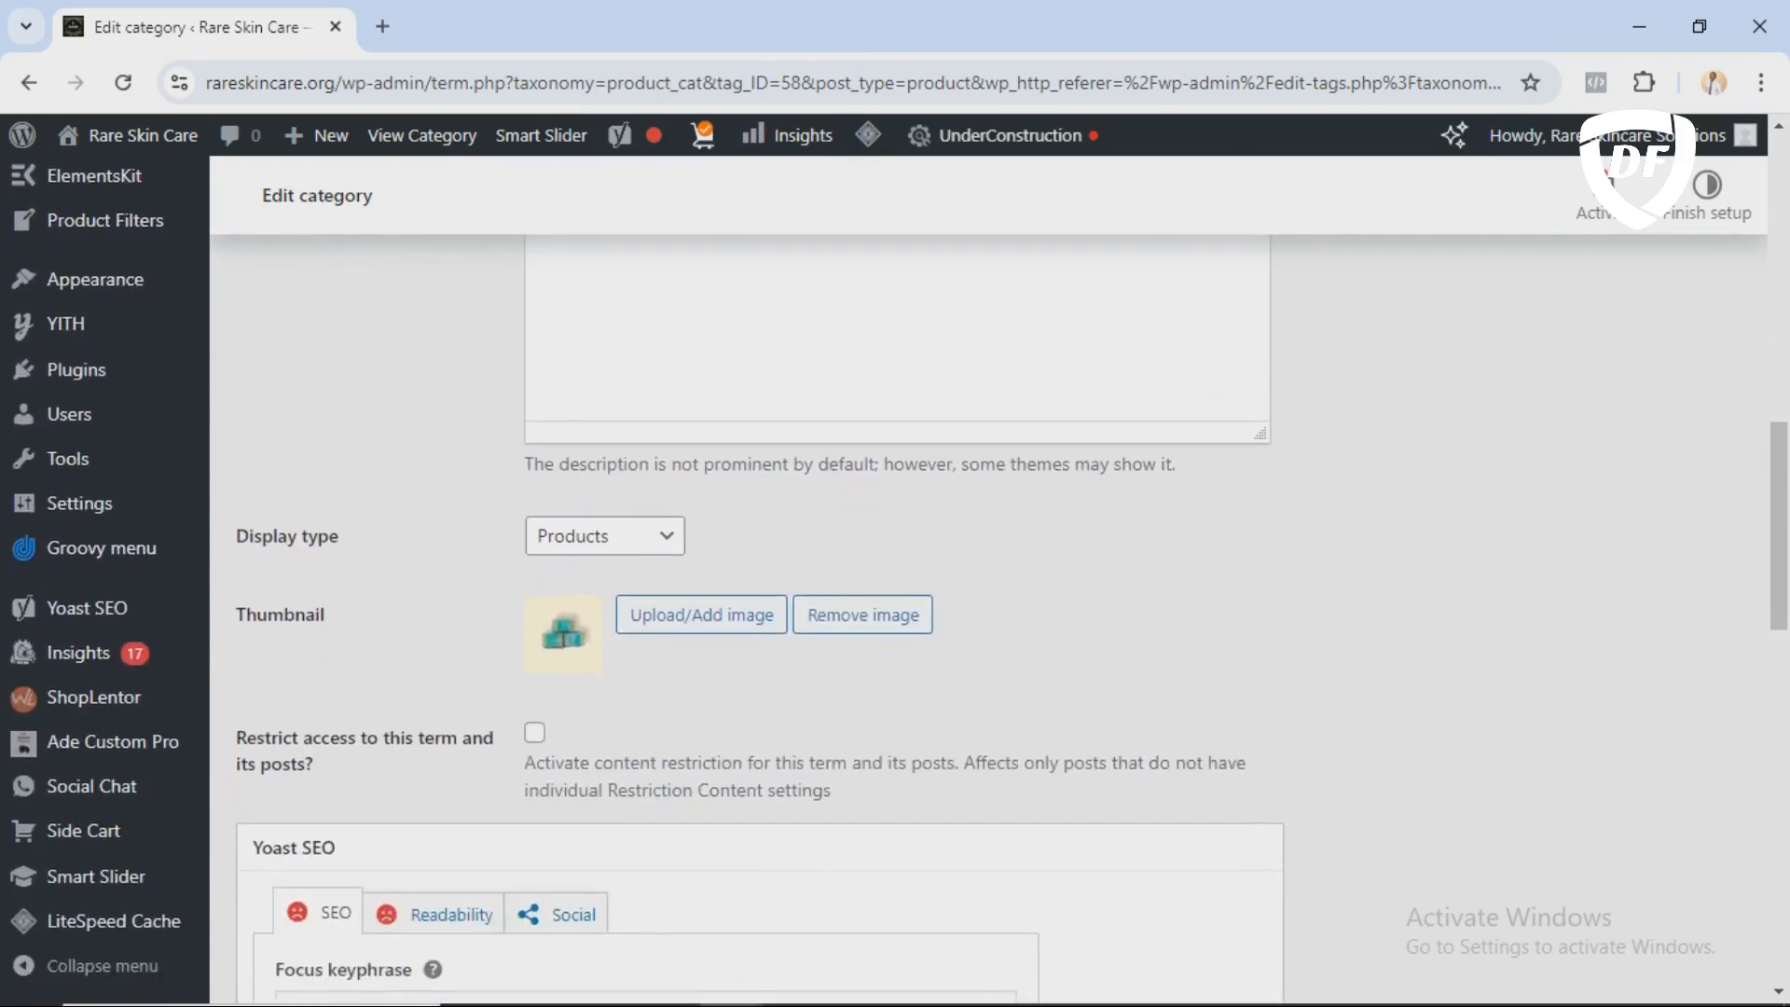
click(605, 536)
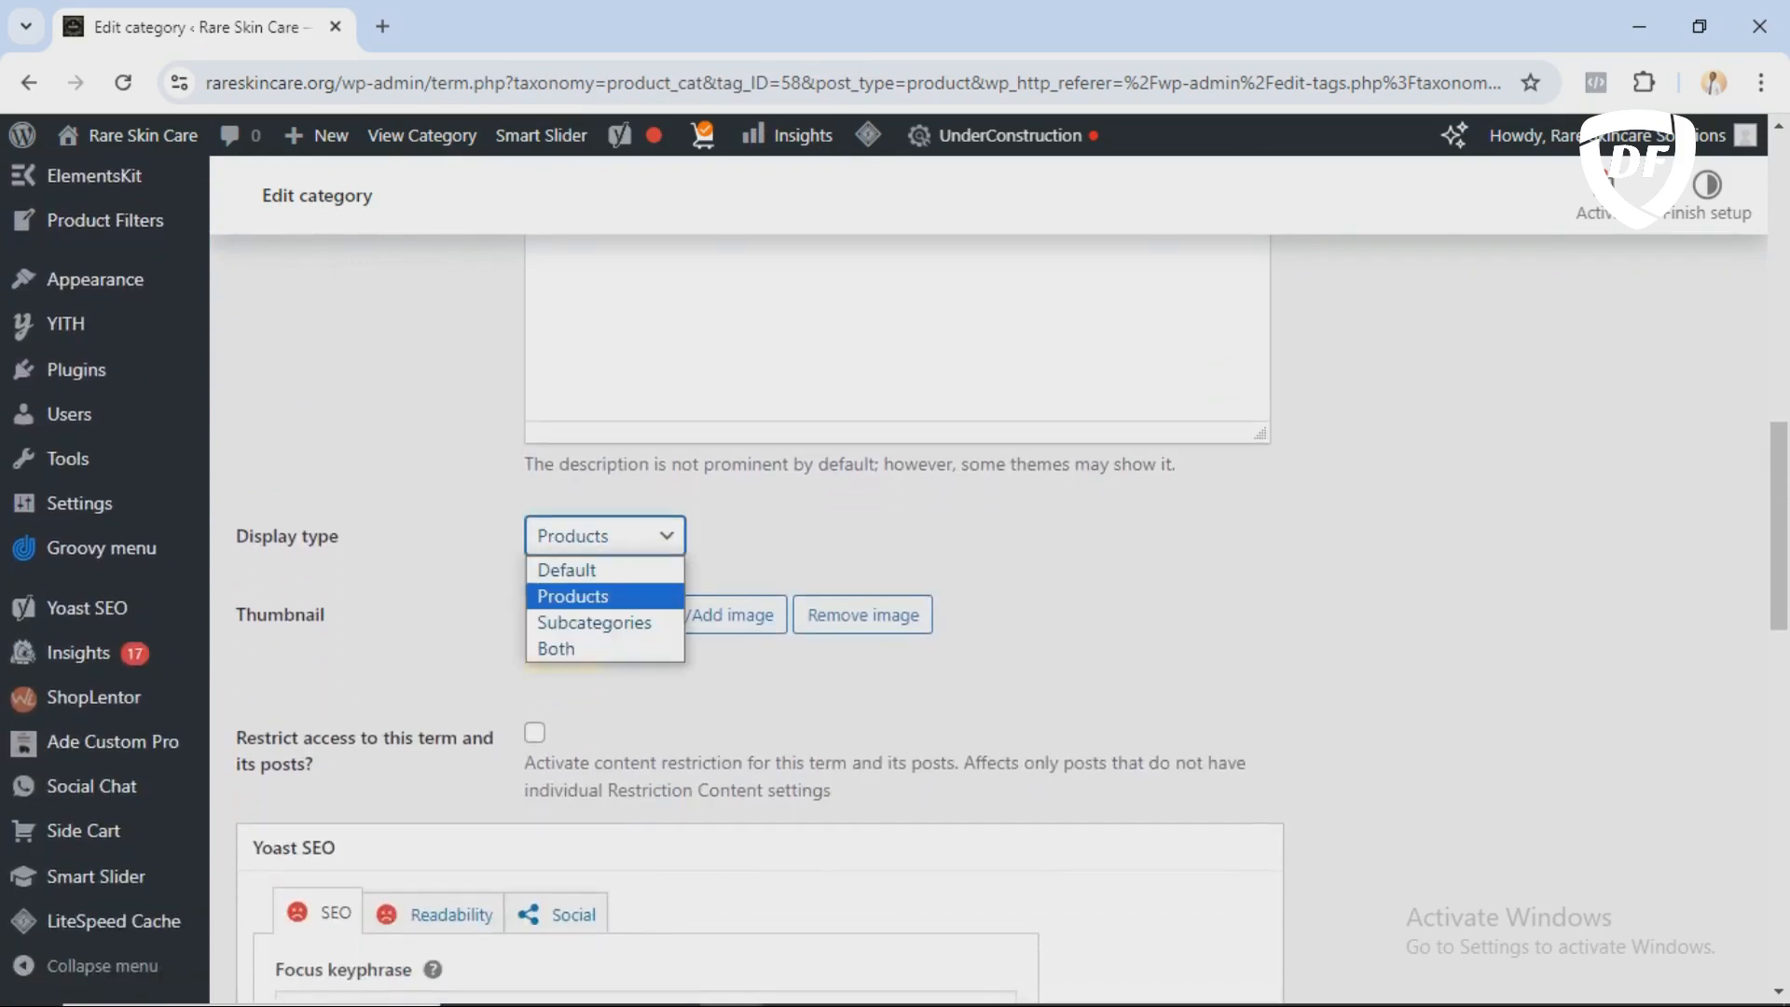
click(802, 537)
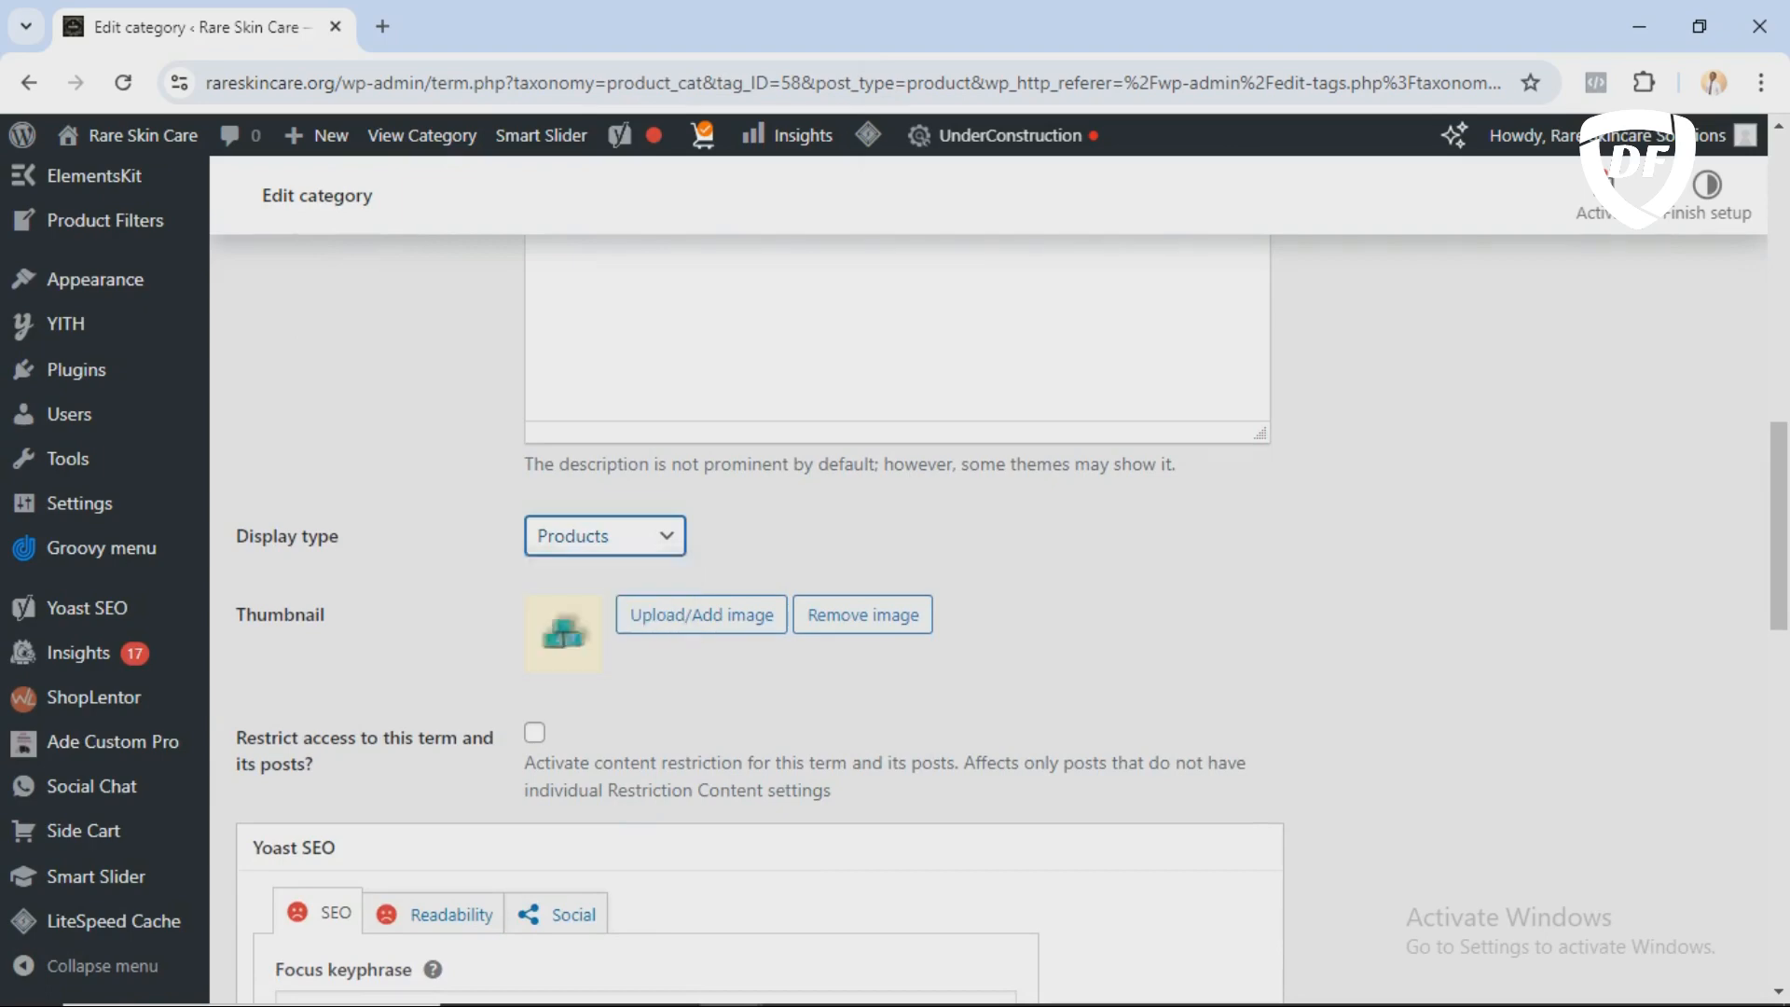
scroll(702, 578, down, 1)
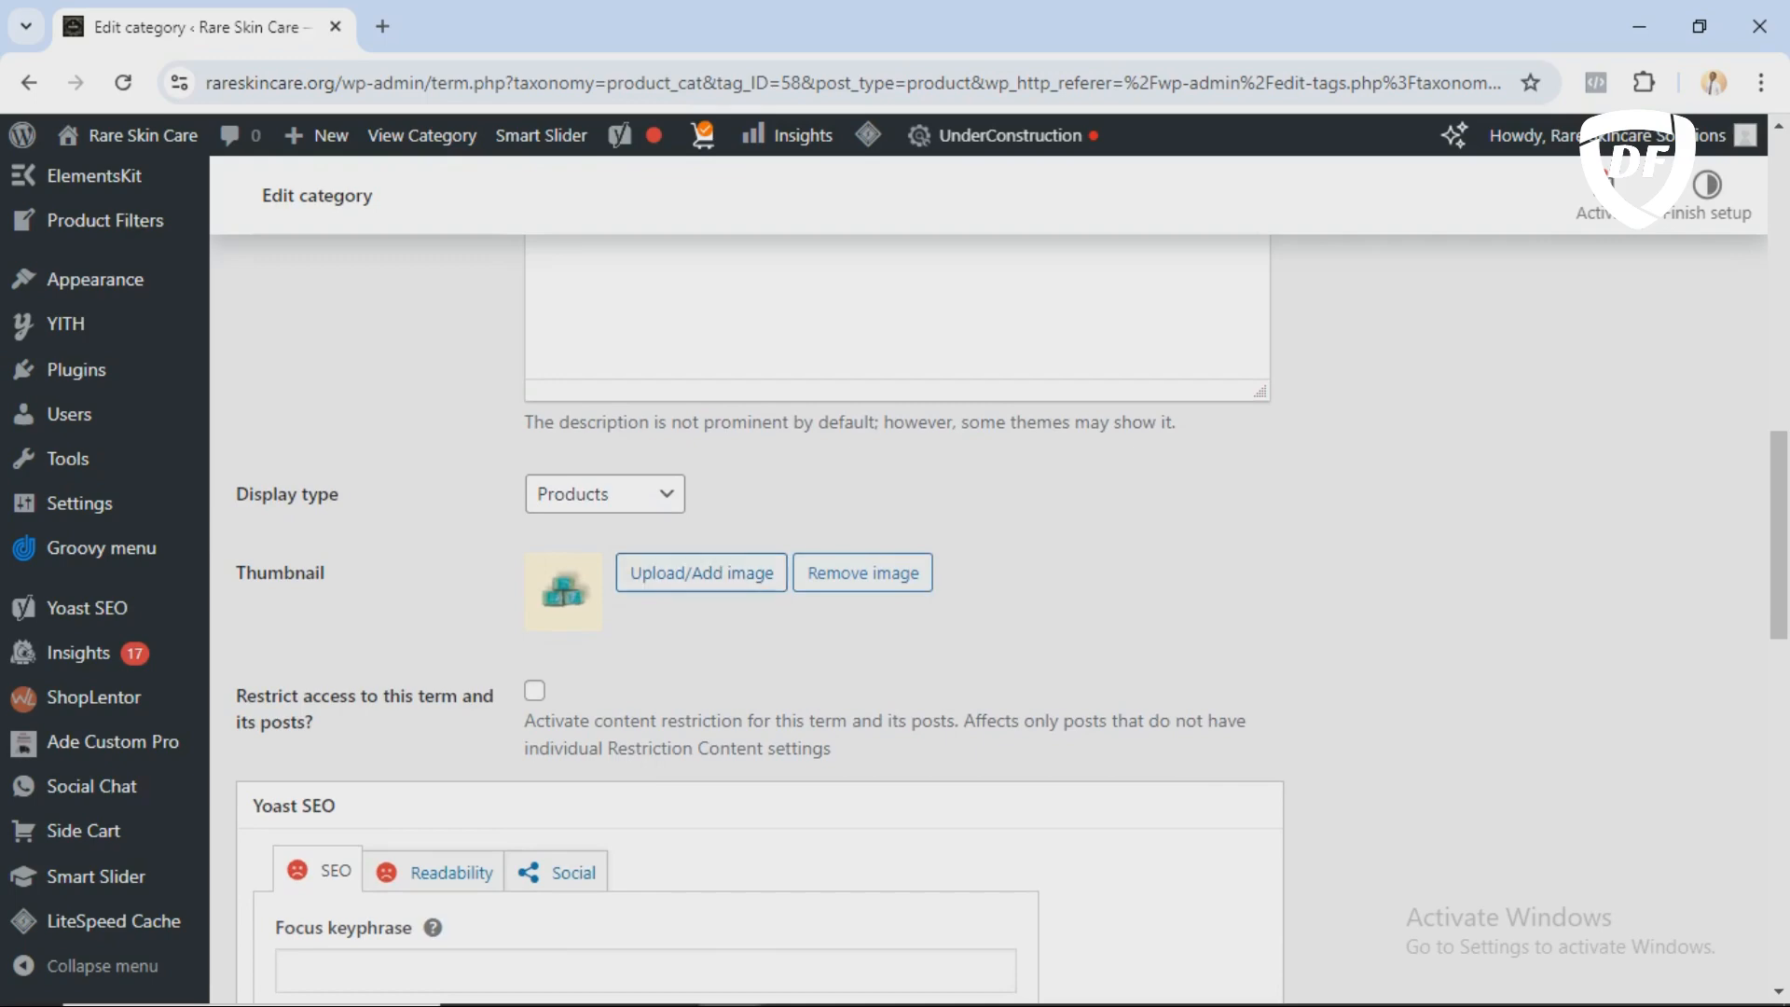
Step: Finish checking the Bar soaps category's SEO settings and open the site's media library
scroll(895, 559, down, 4)
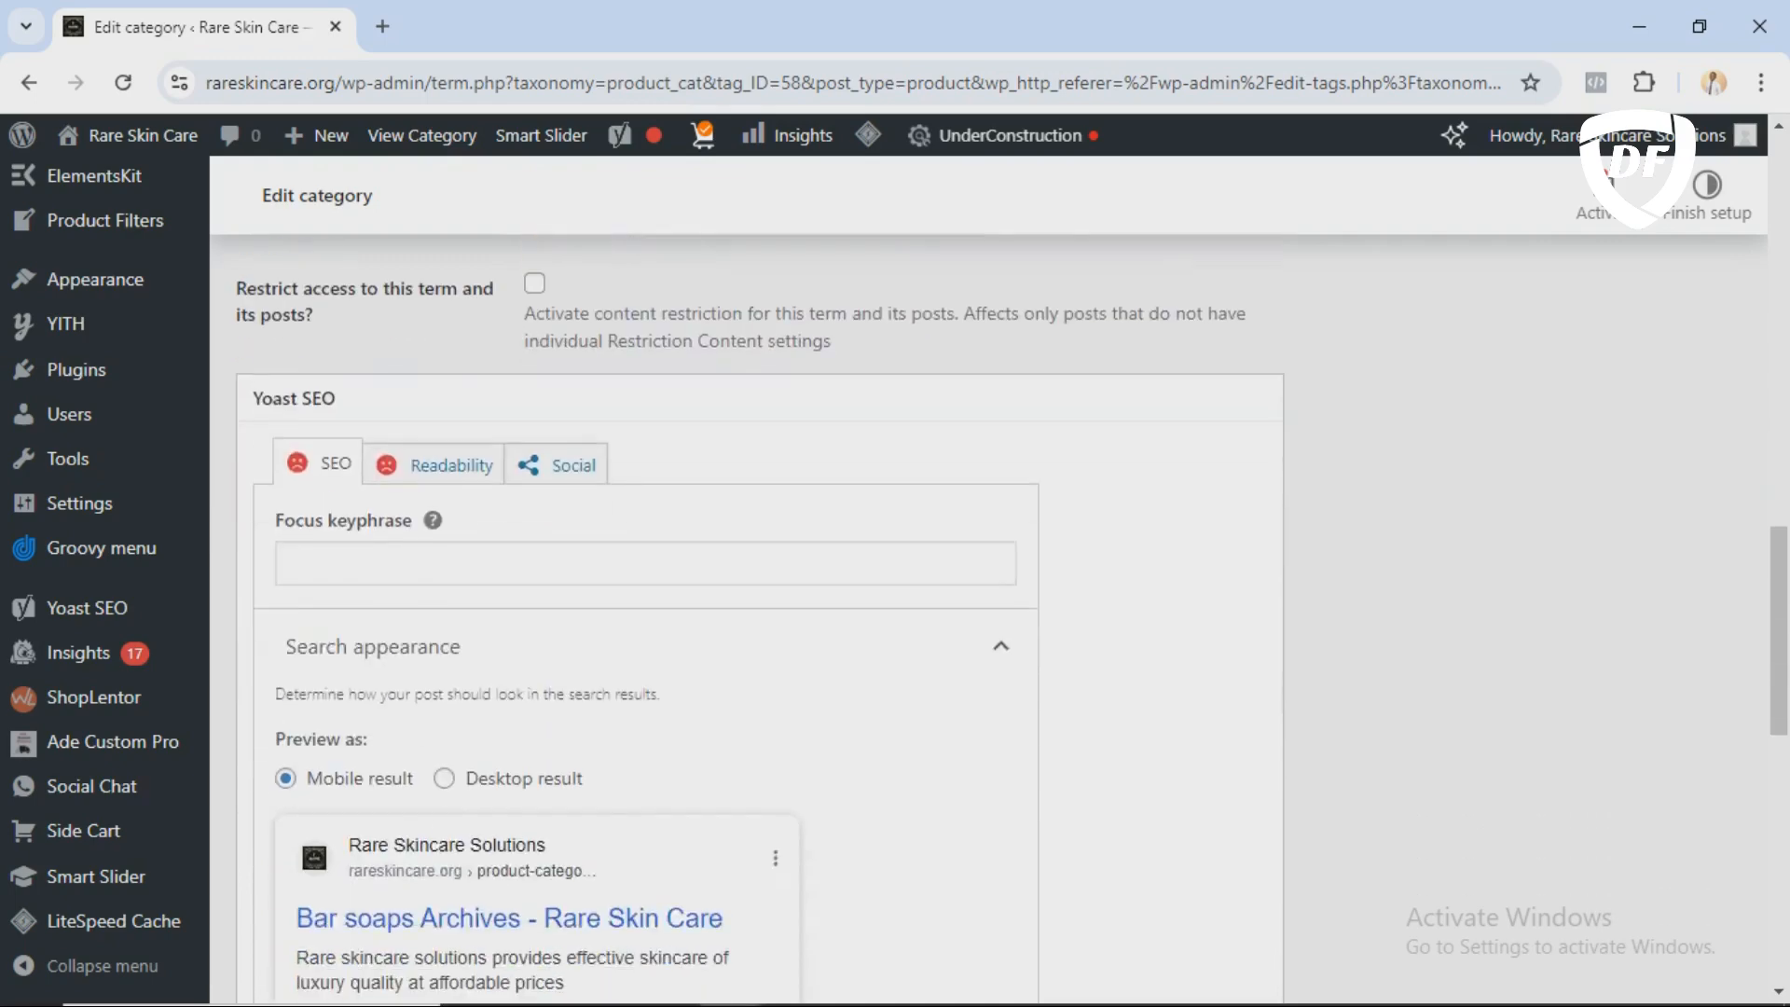
scroll(895, 559, up, 15)
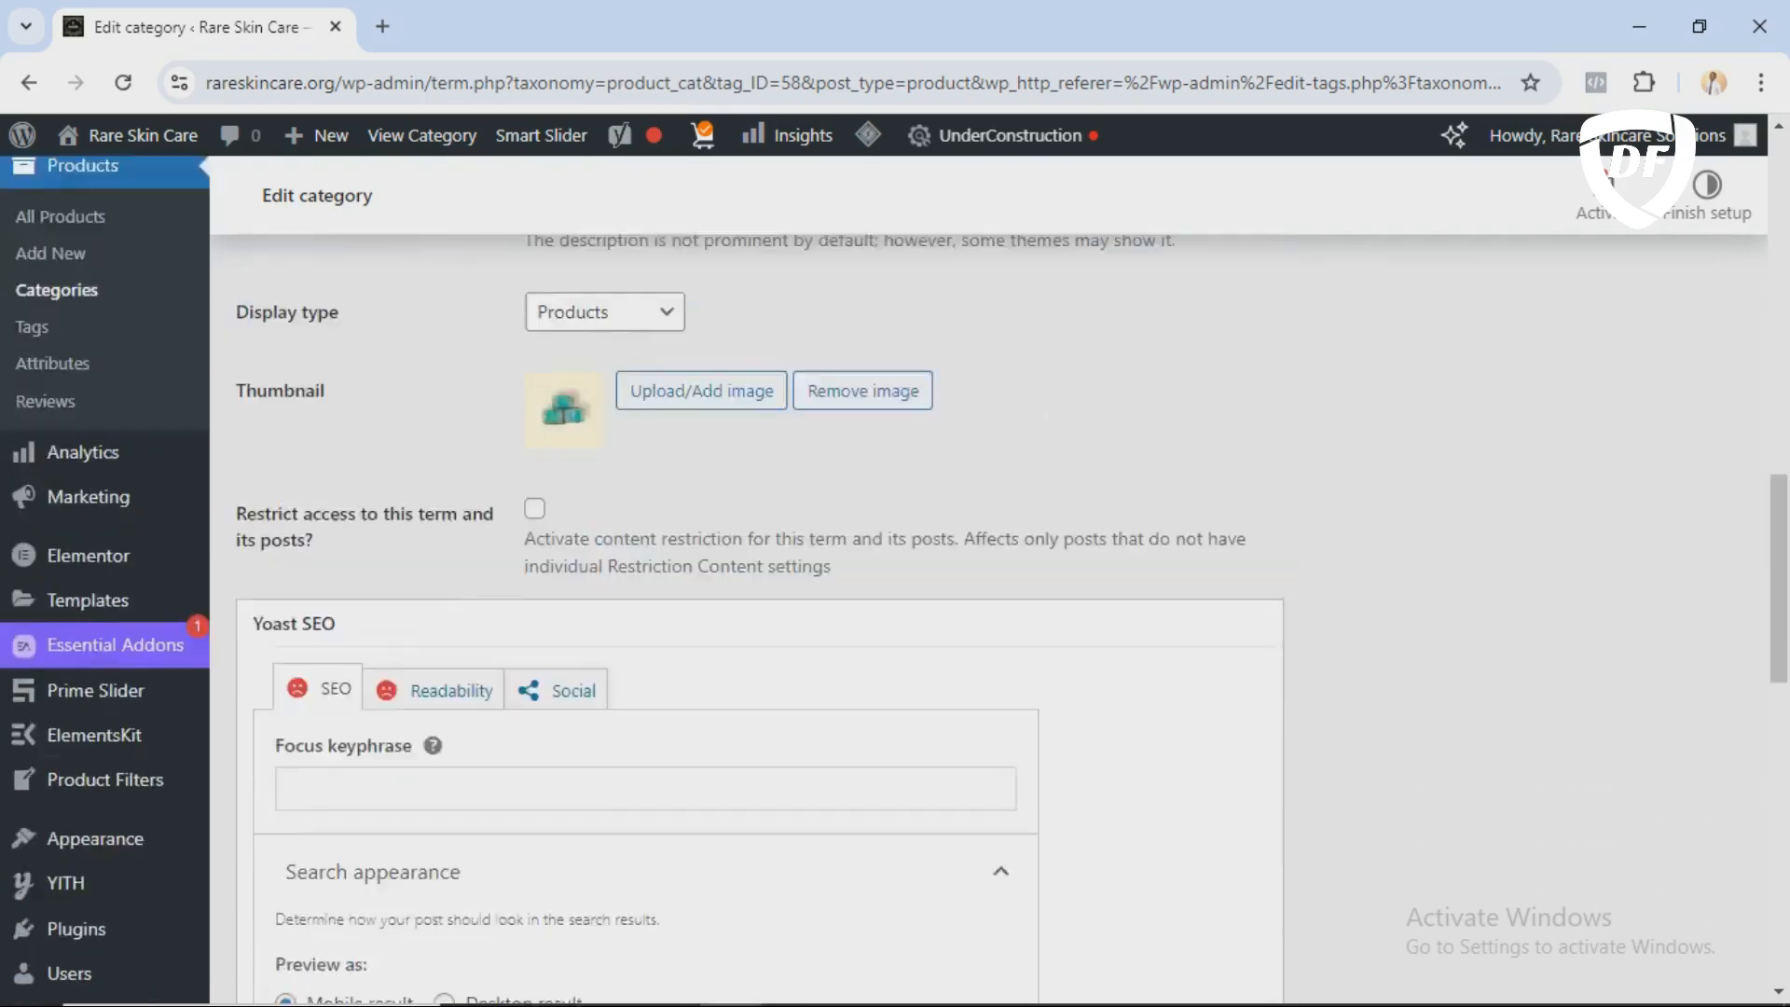
scroll(998, 569, up, 1)
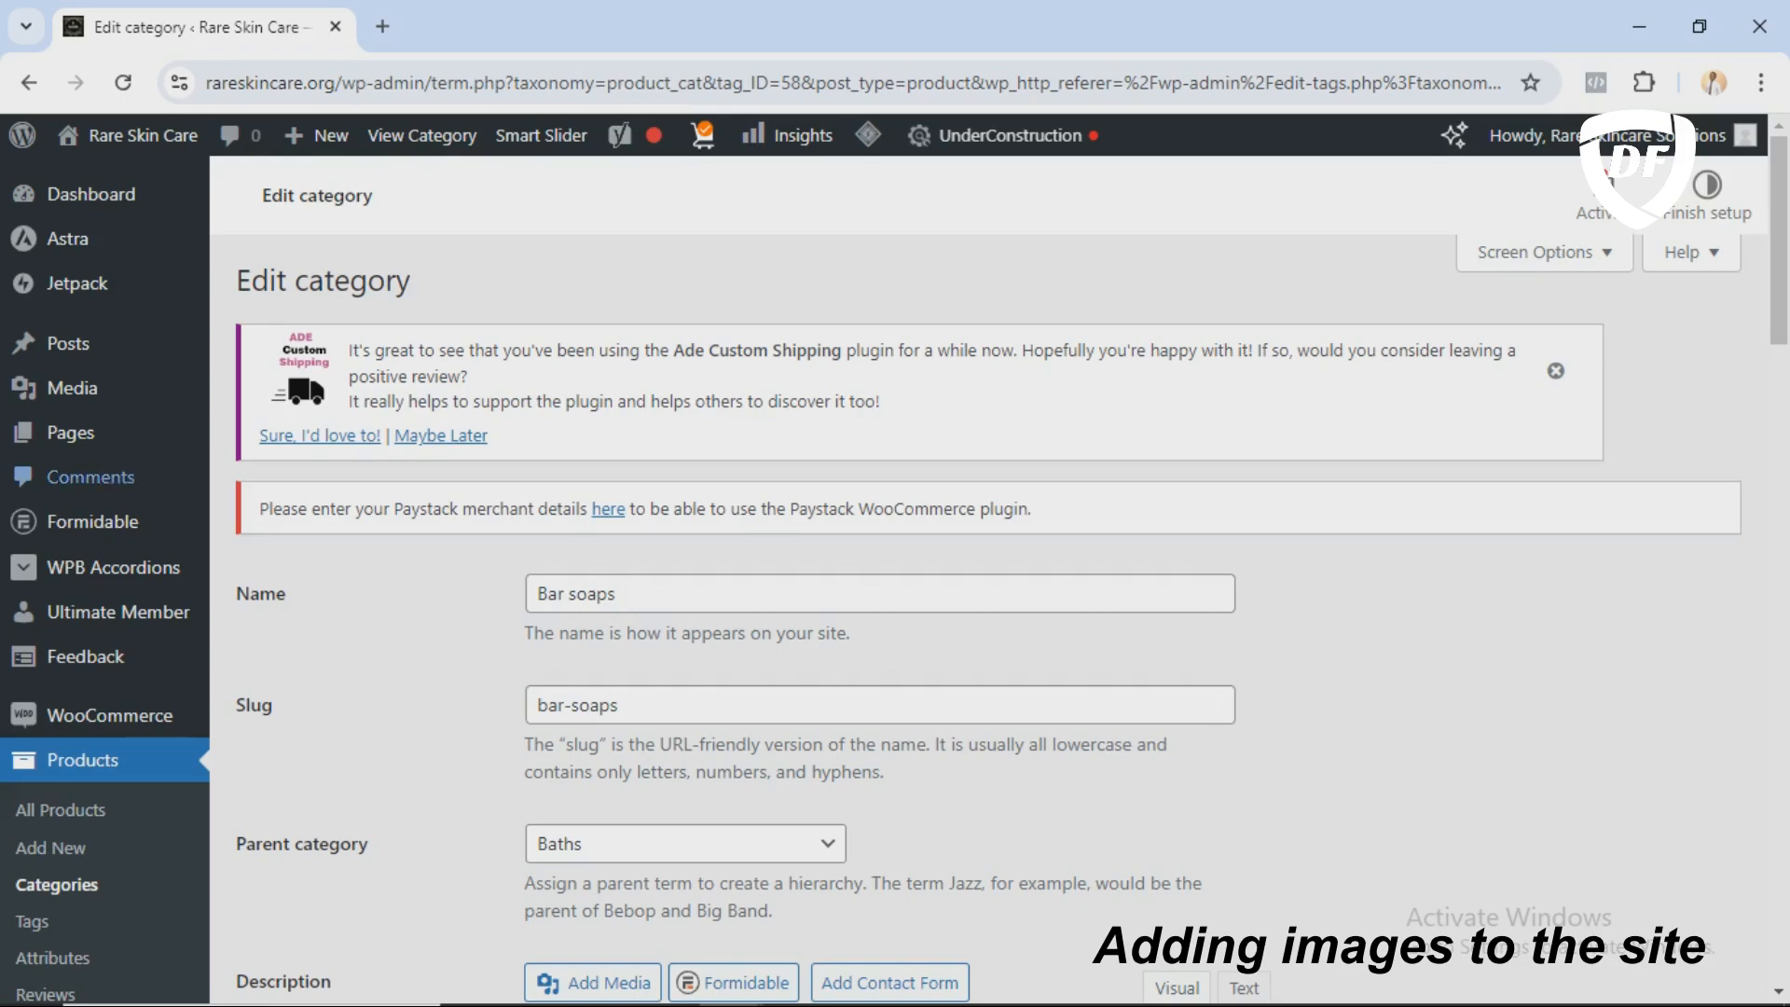
mouse_move(72, 388)
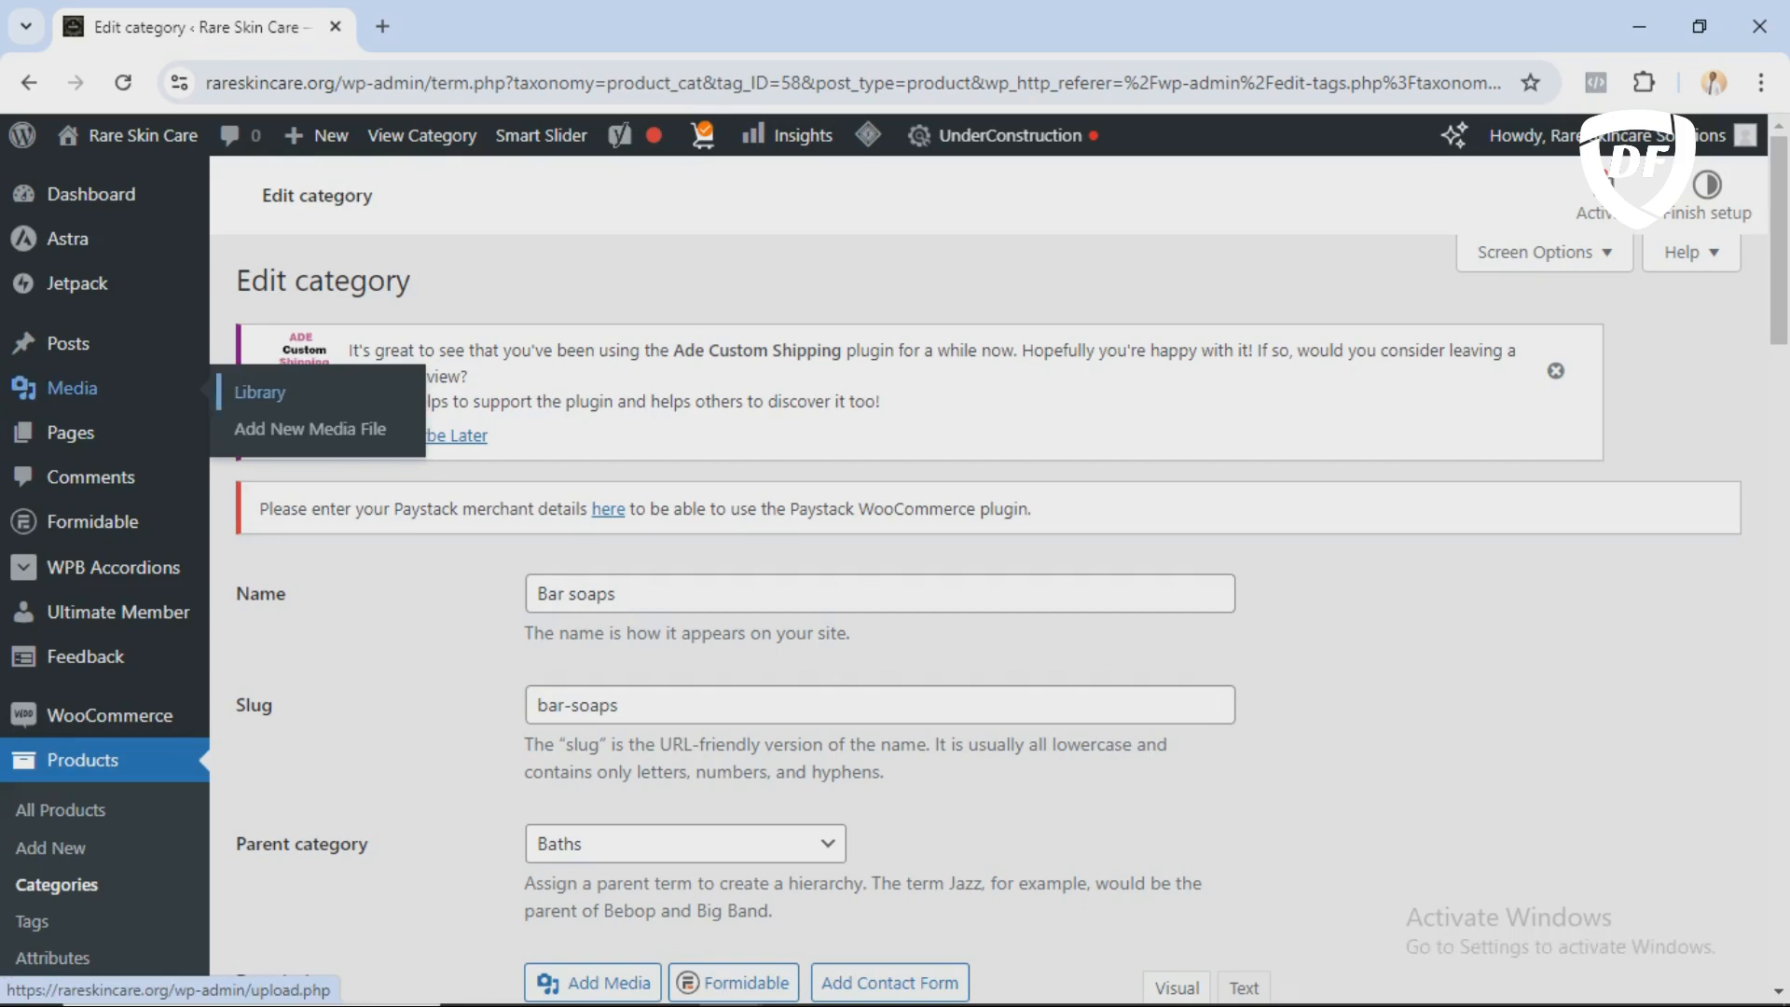
click(259, 392)
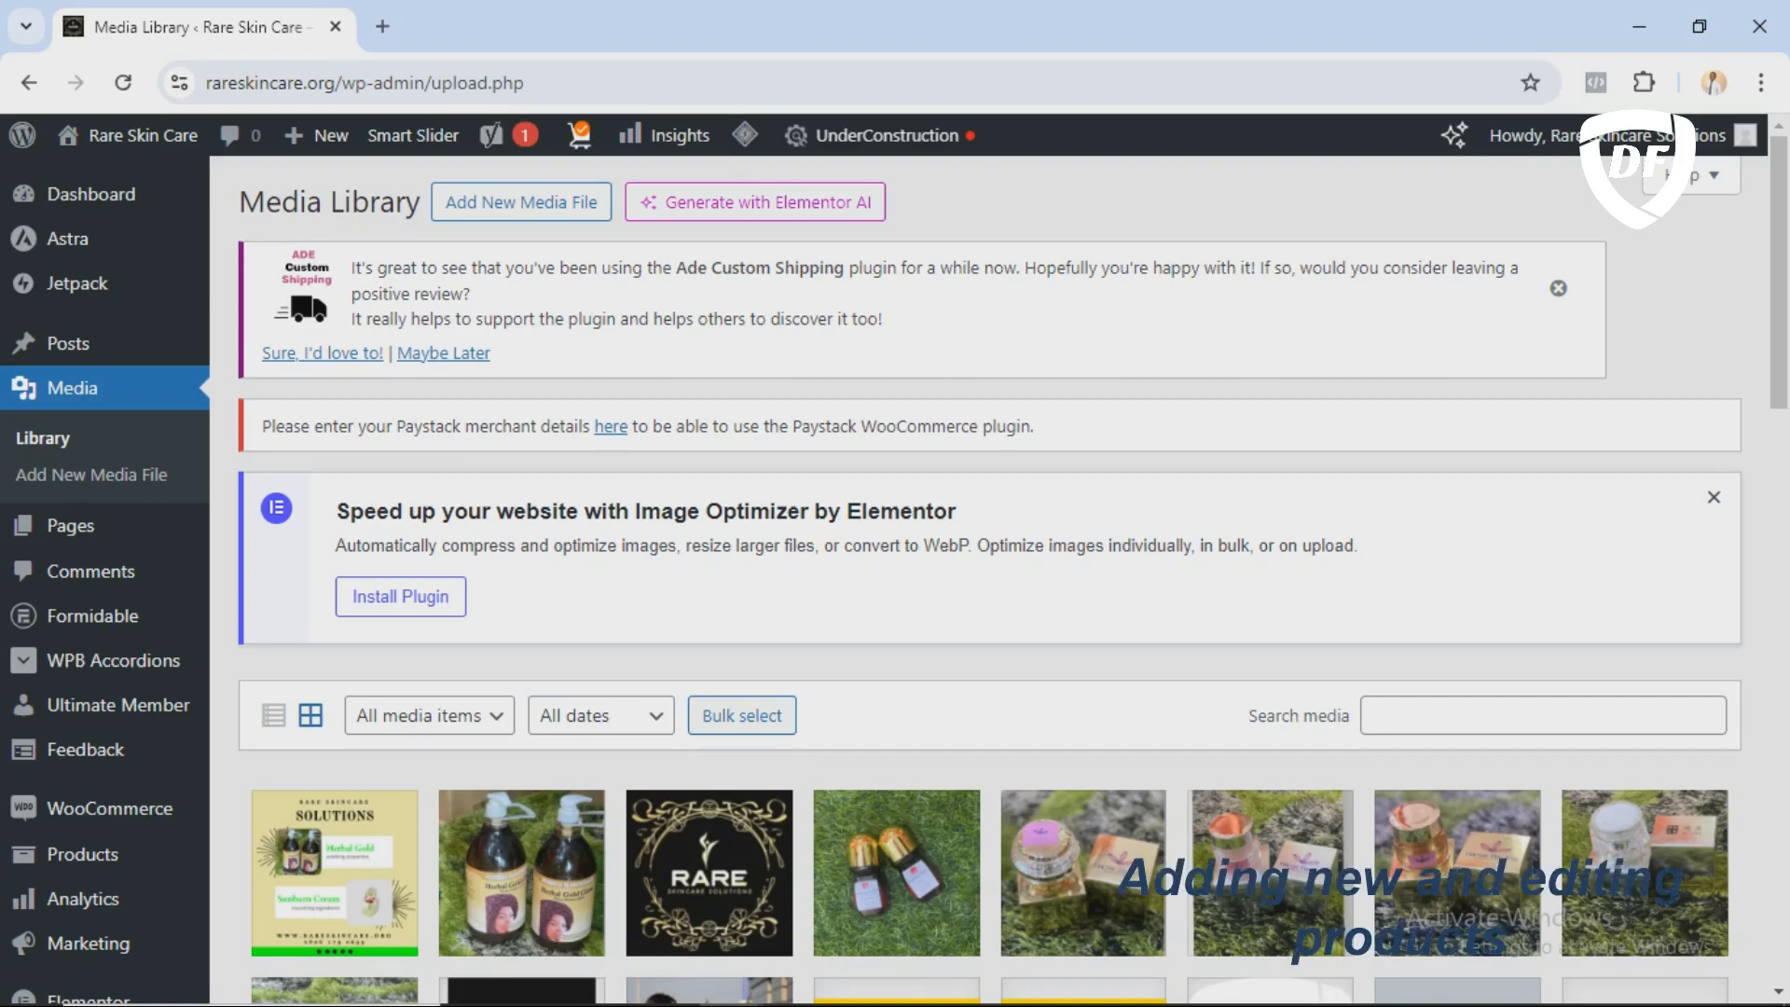
Step: Look over the images in the media library and open the list of all products
scroll(989, 653, down, 2)
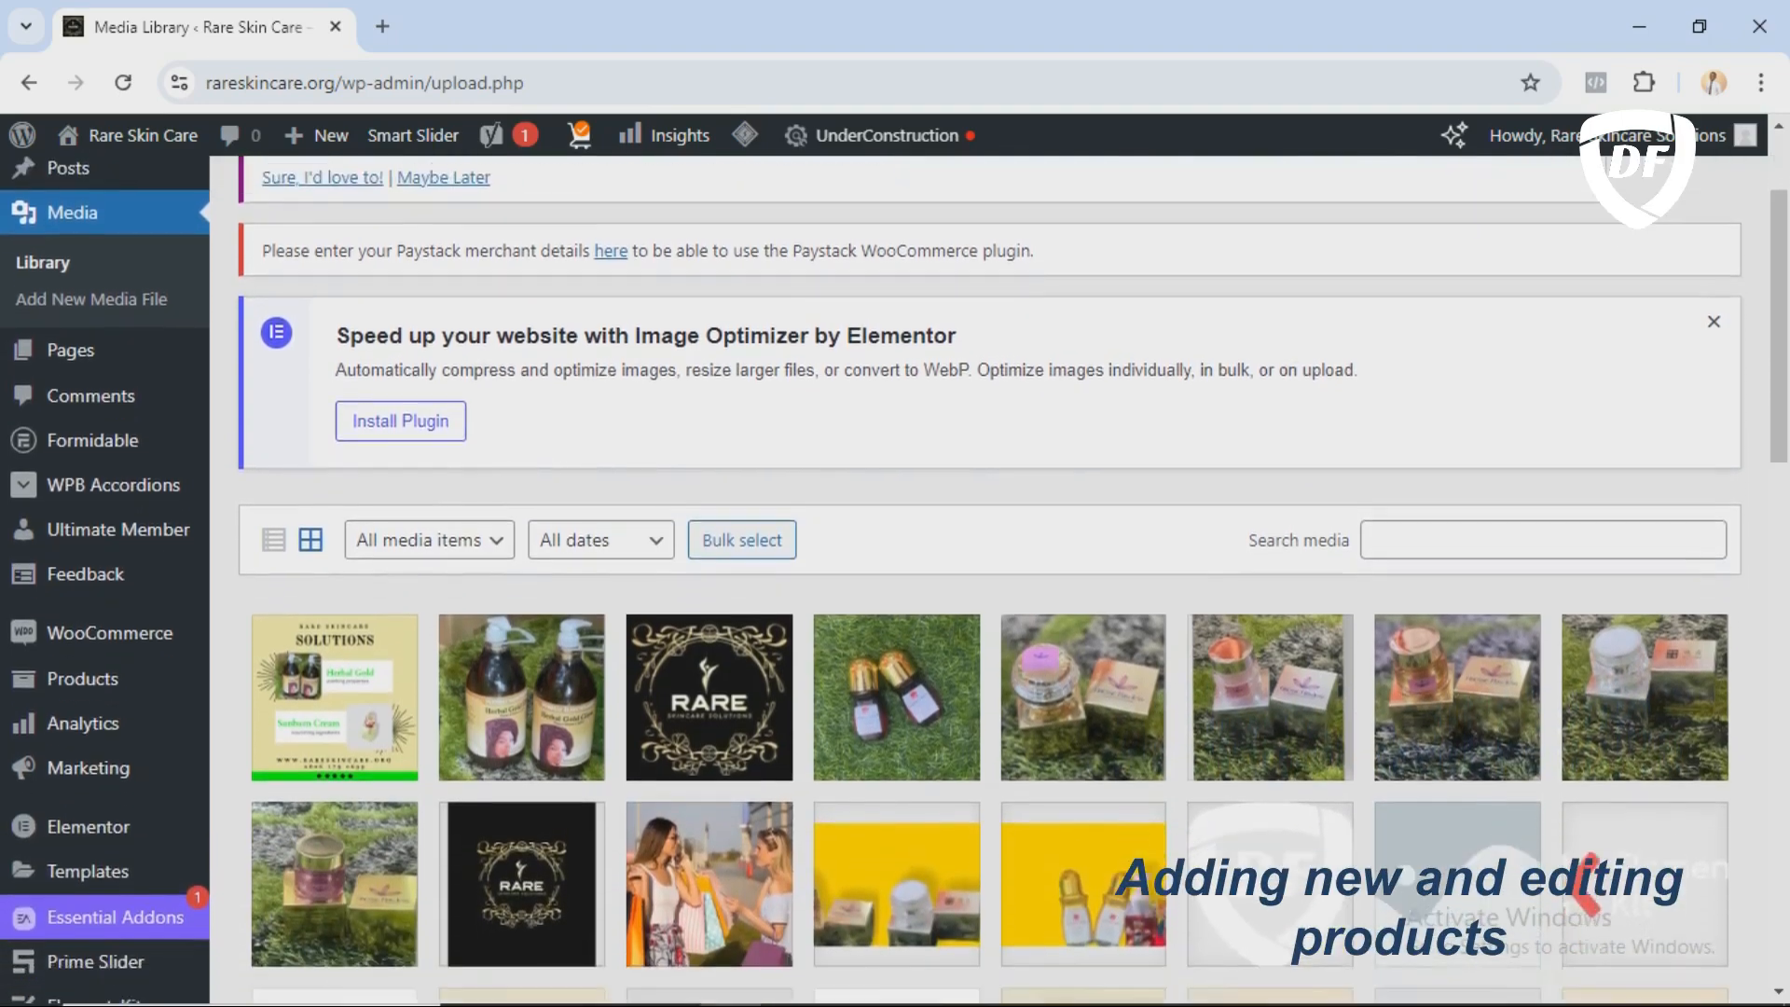
scroll(989, 578, down, 1)
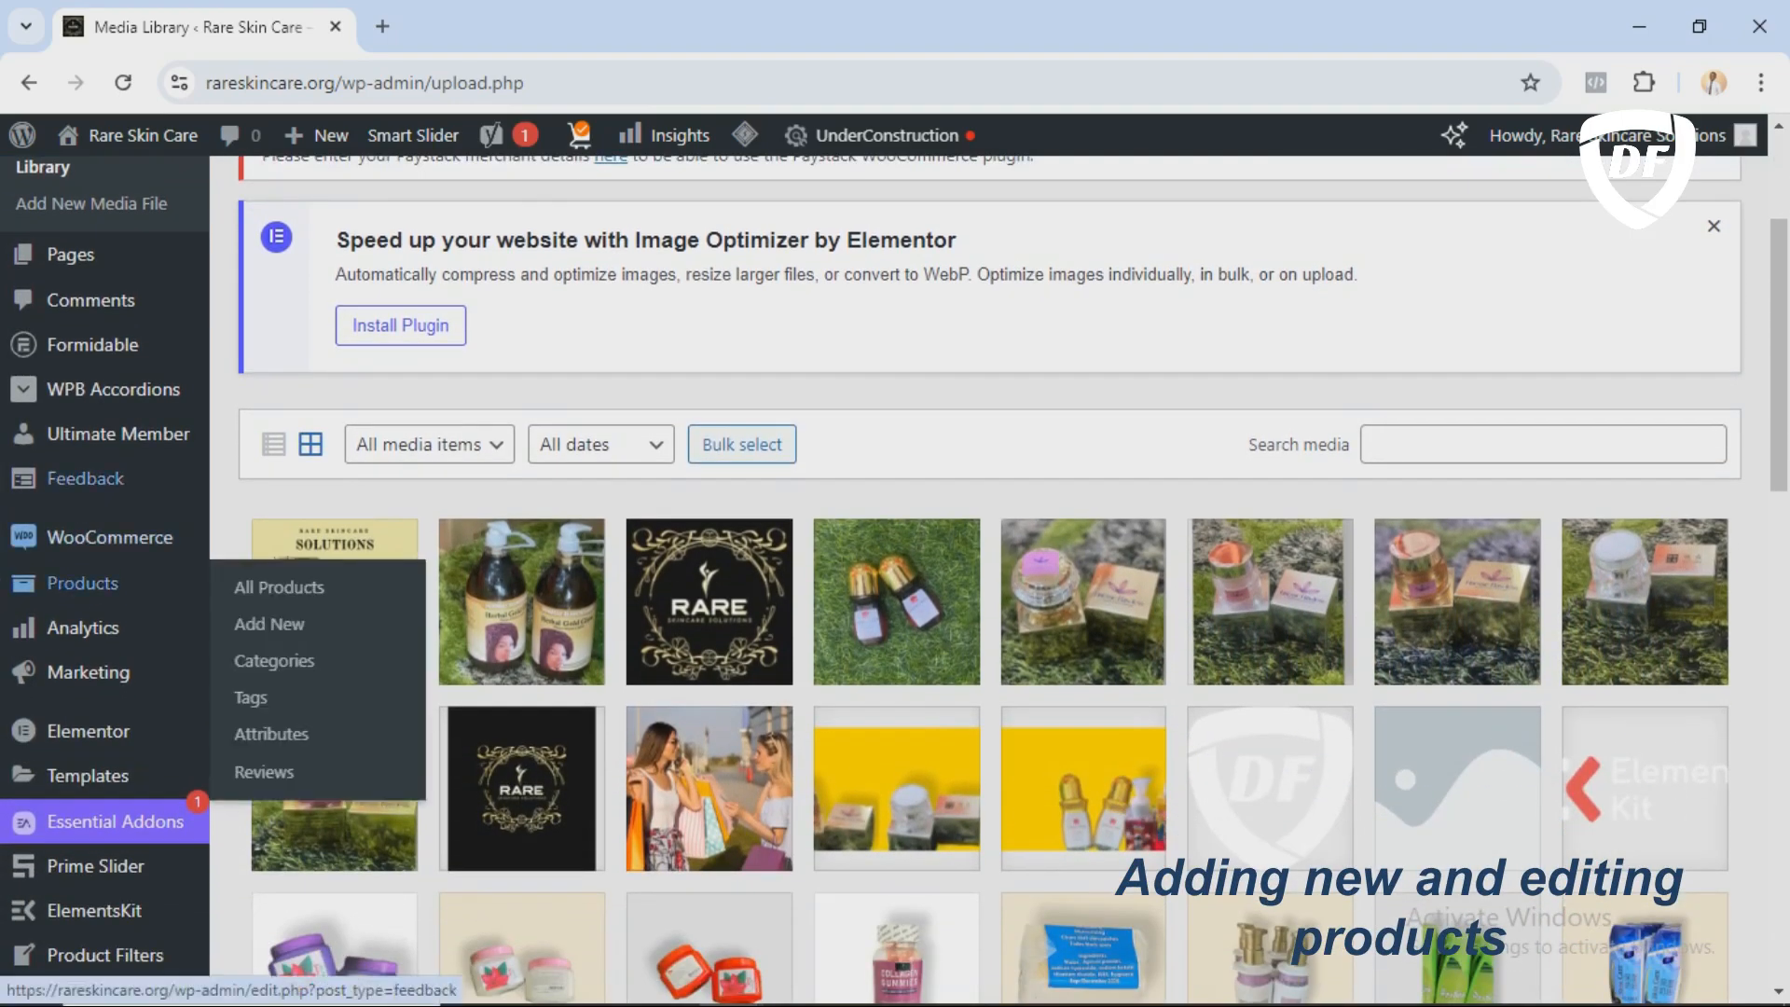
mouse_move(110, 538)
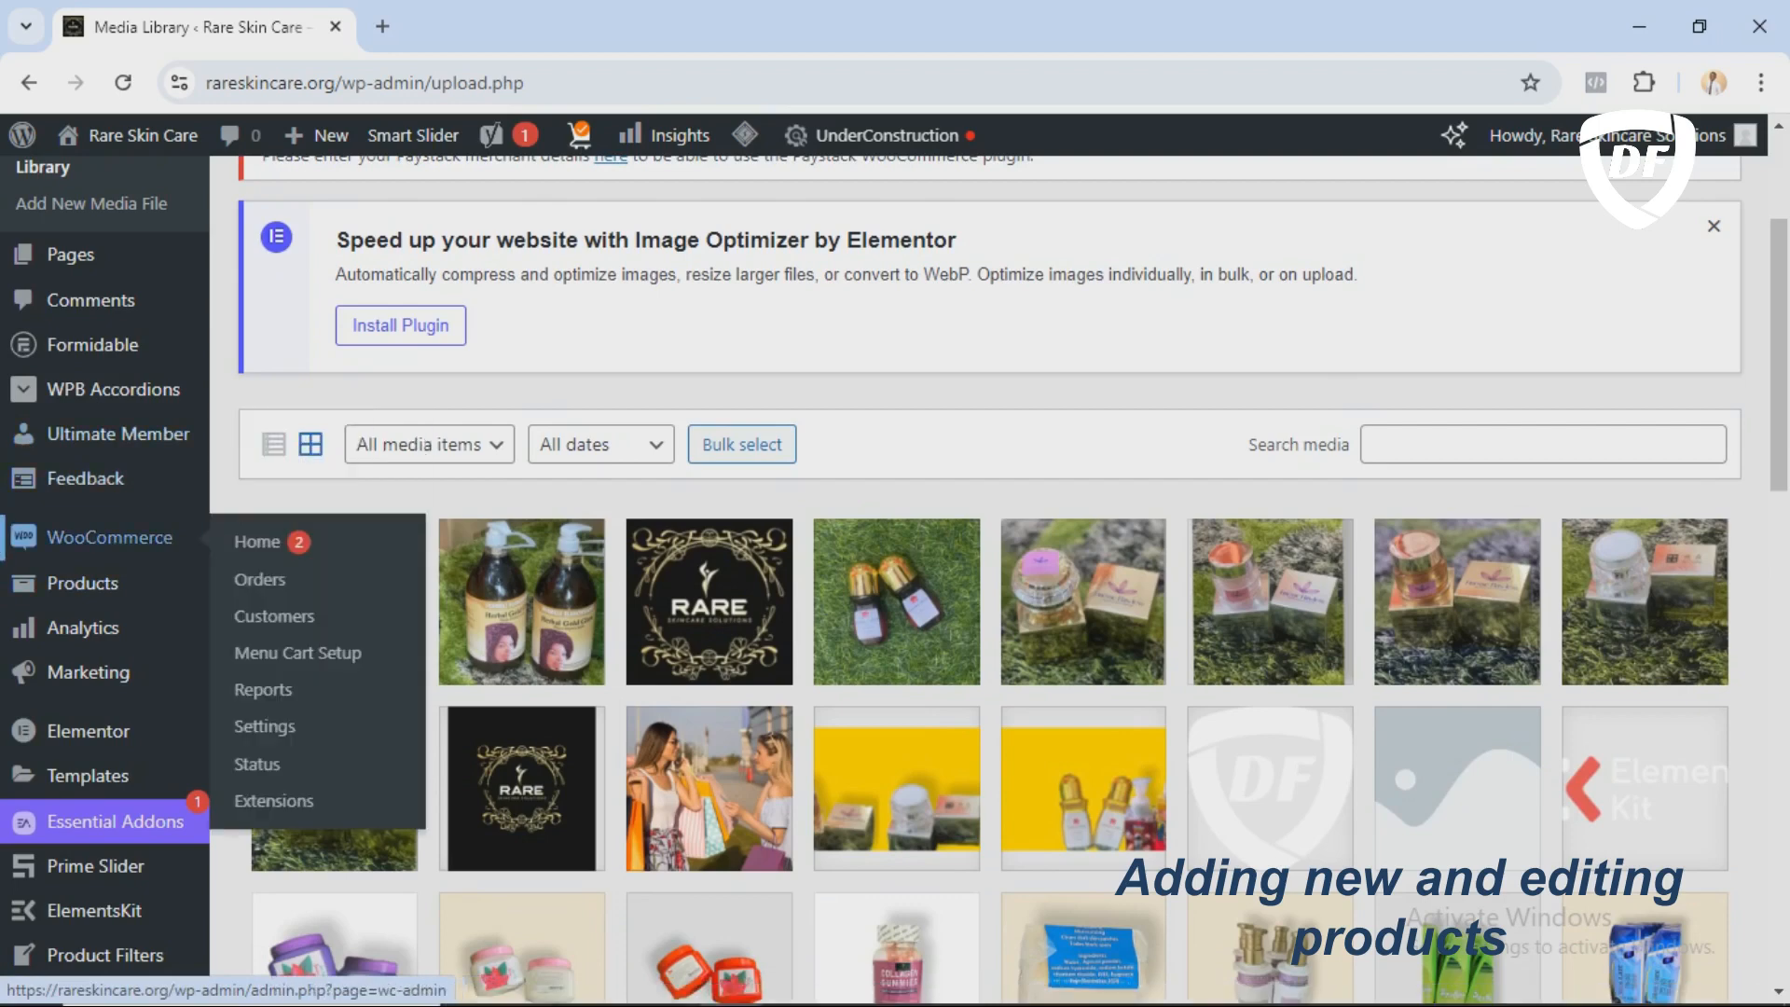
mouse_move(83, 582)
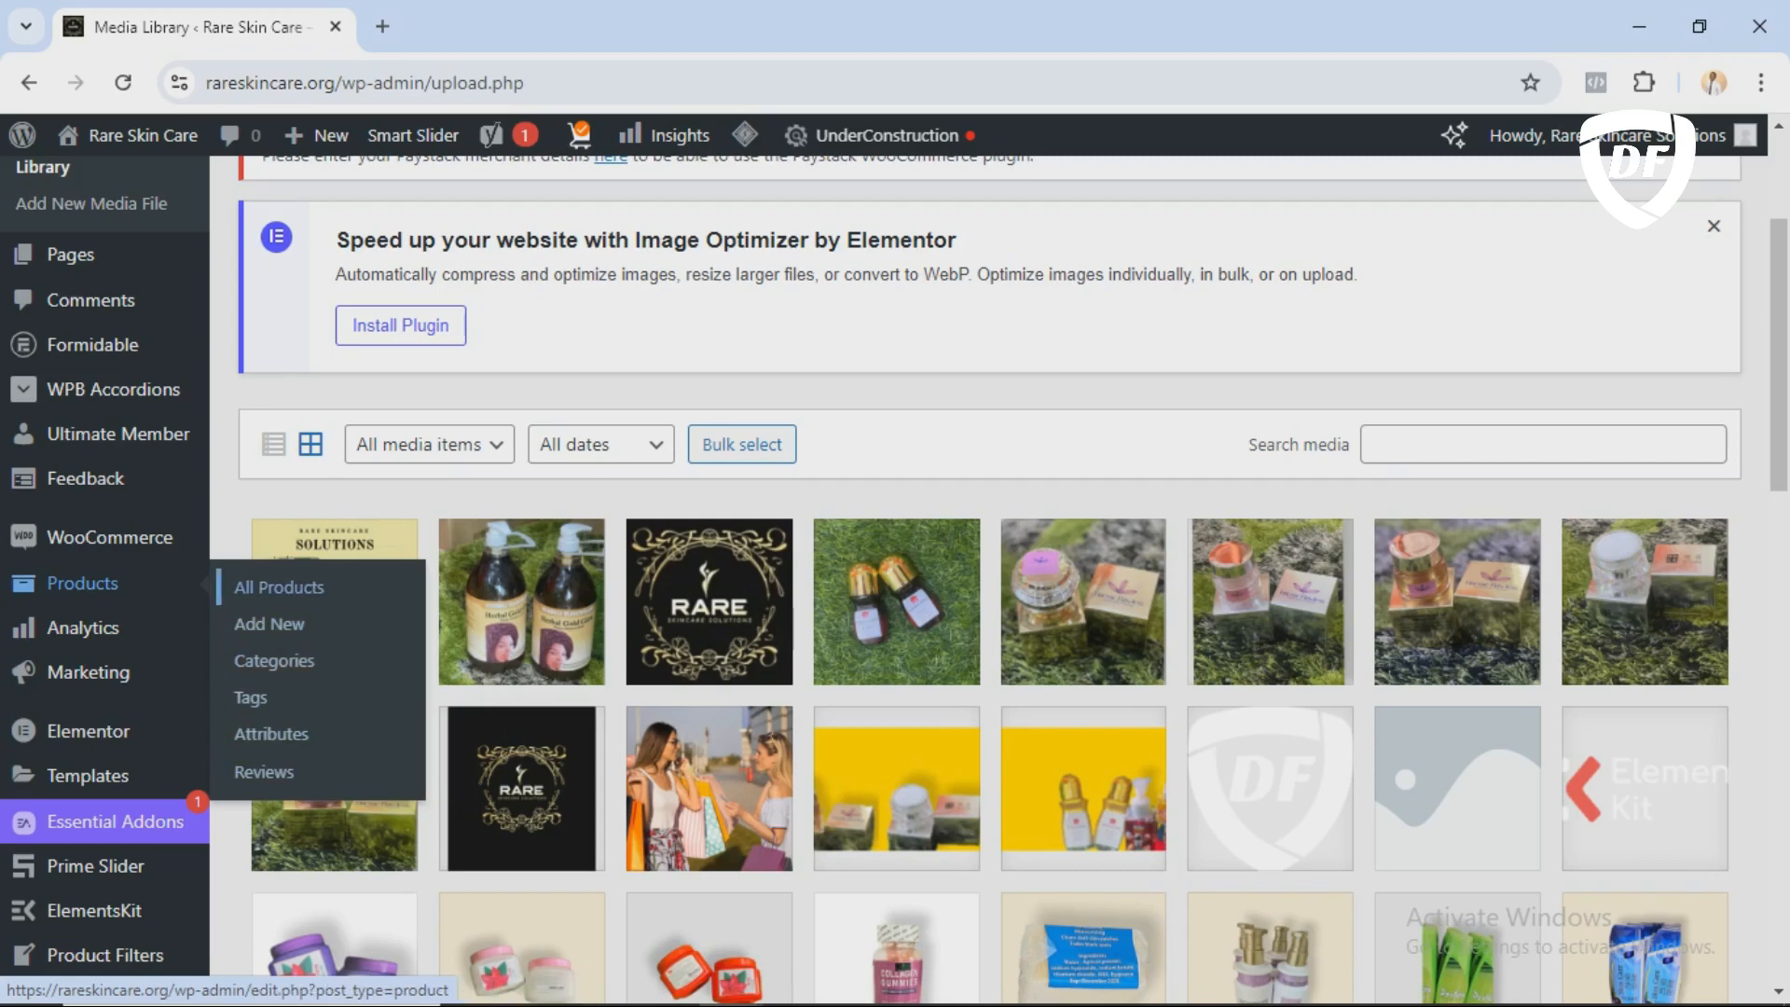
click(279, 587)
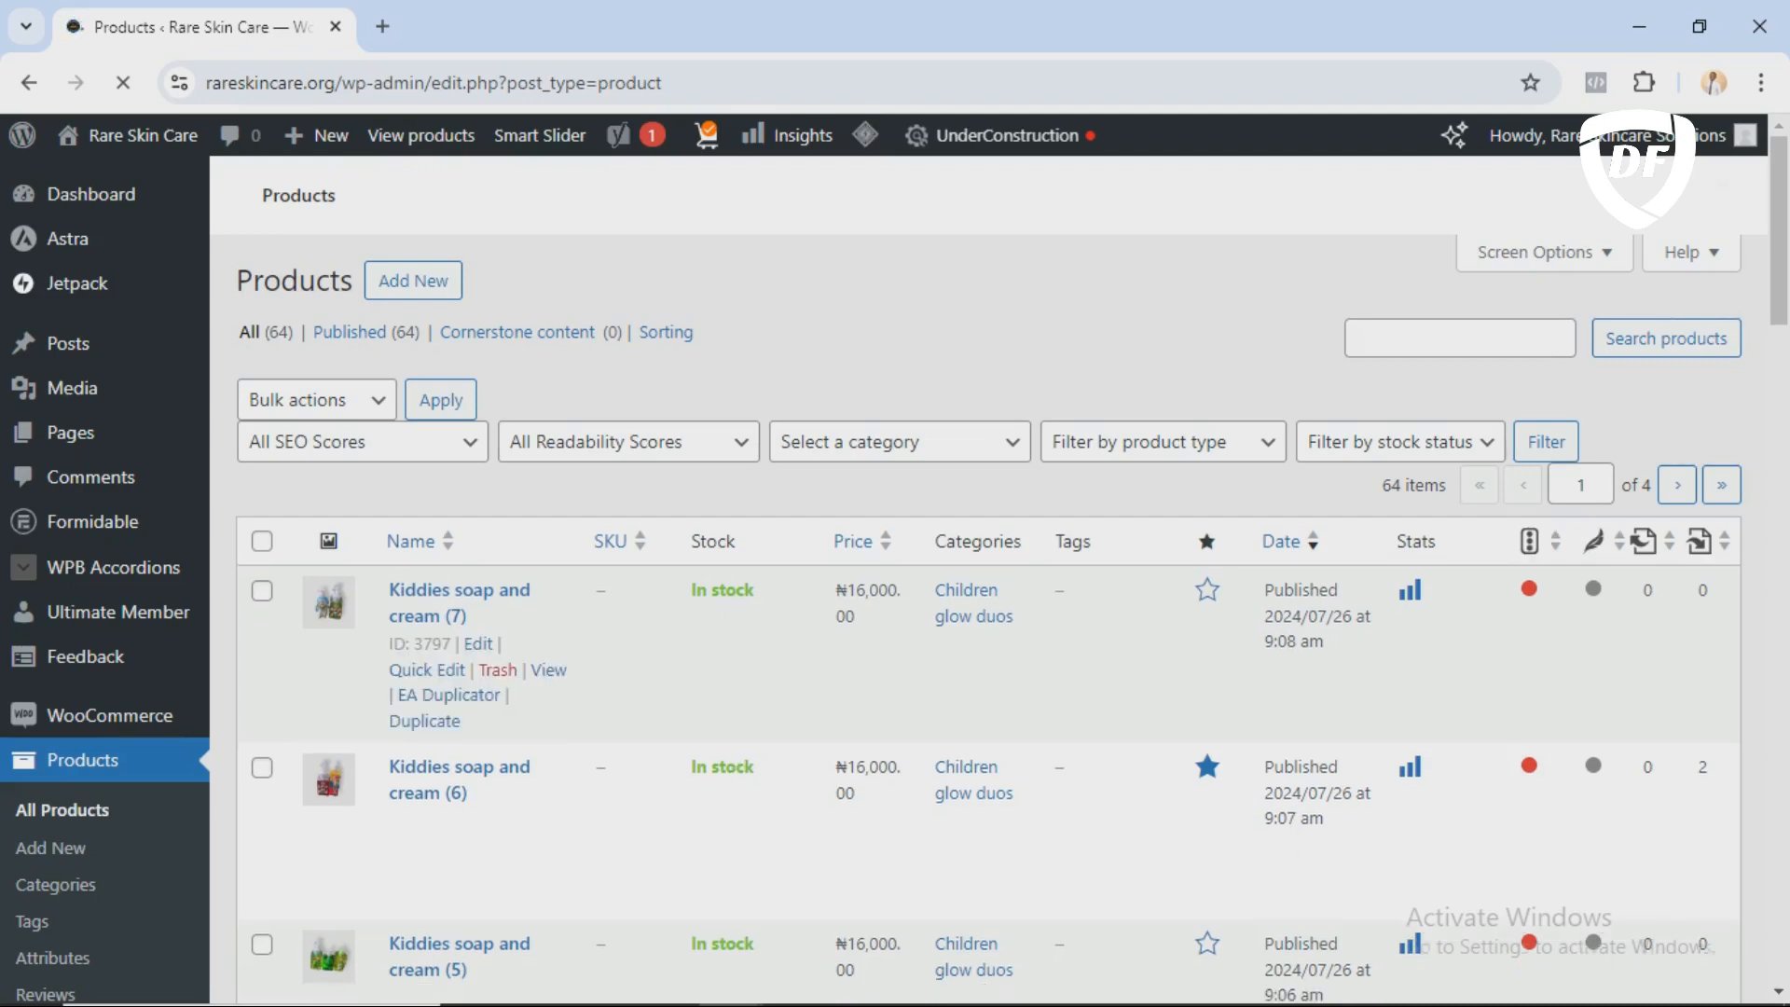
Step: Examine the products list with its filters, columns and the actions offered for each product
scroll(895, 597, down, 1)
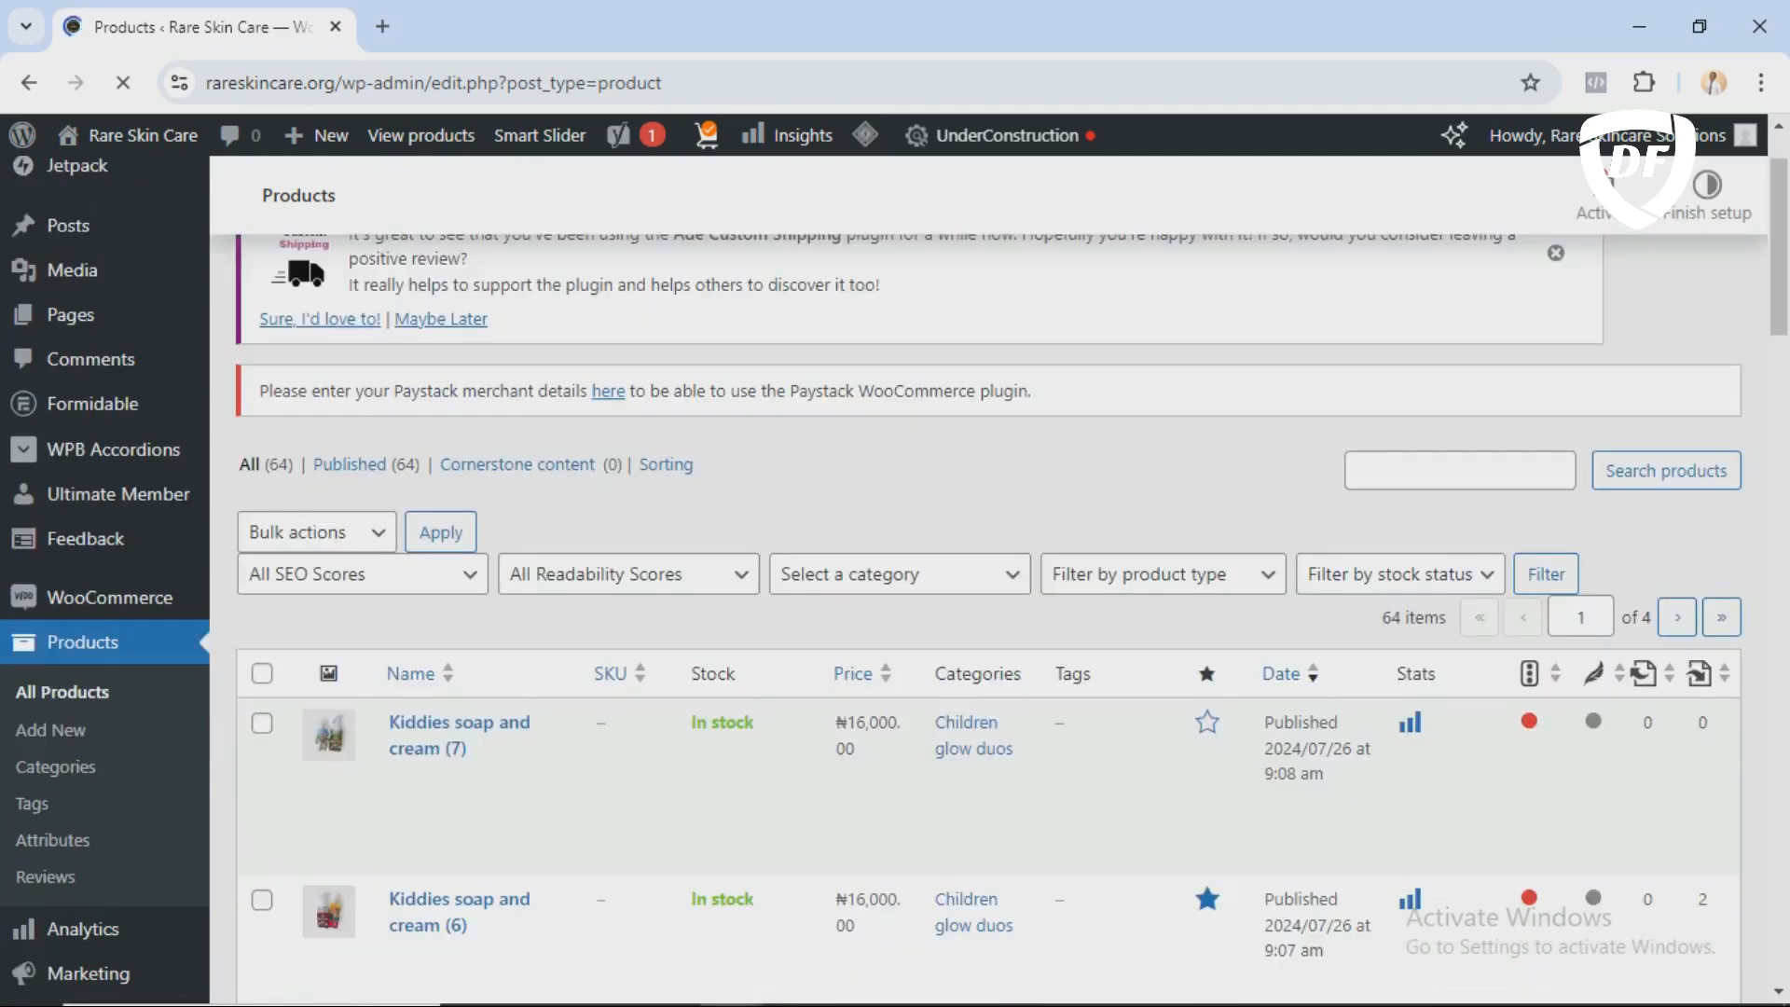
scroll(895, 704, down, 1)
scroll(895, 578, down, 6)
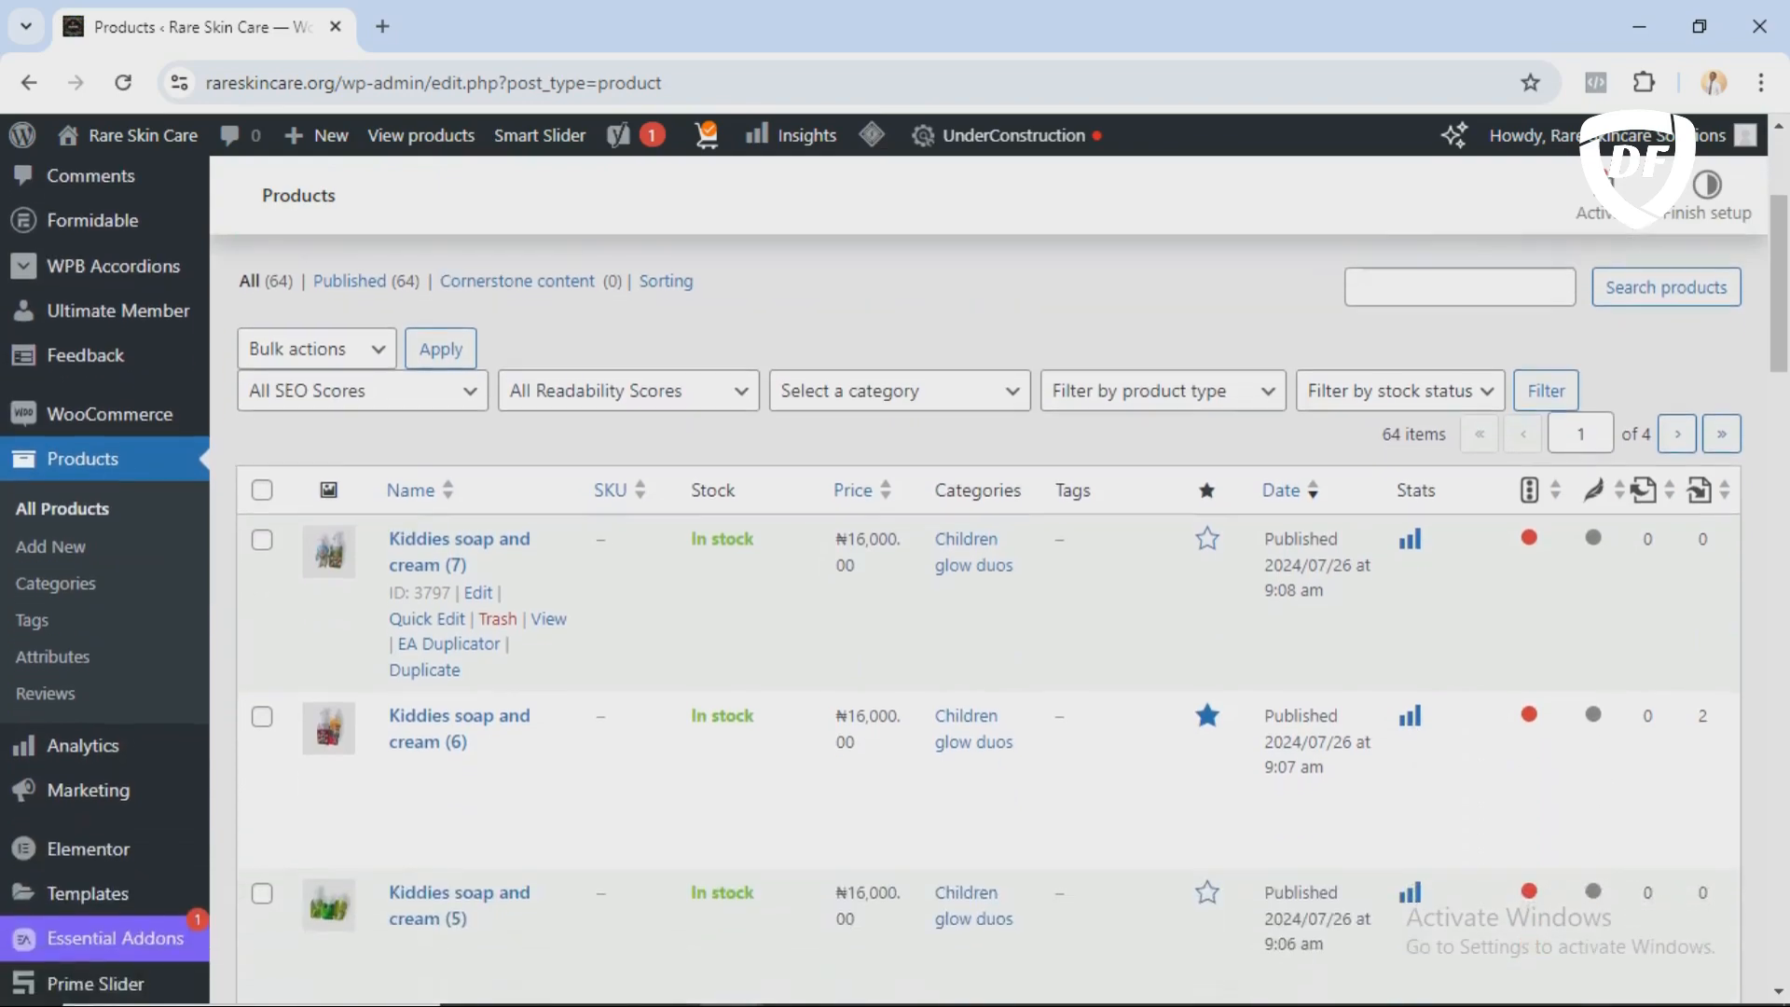
scroll(895, 578, down, 5)
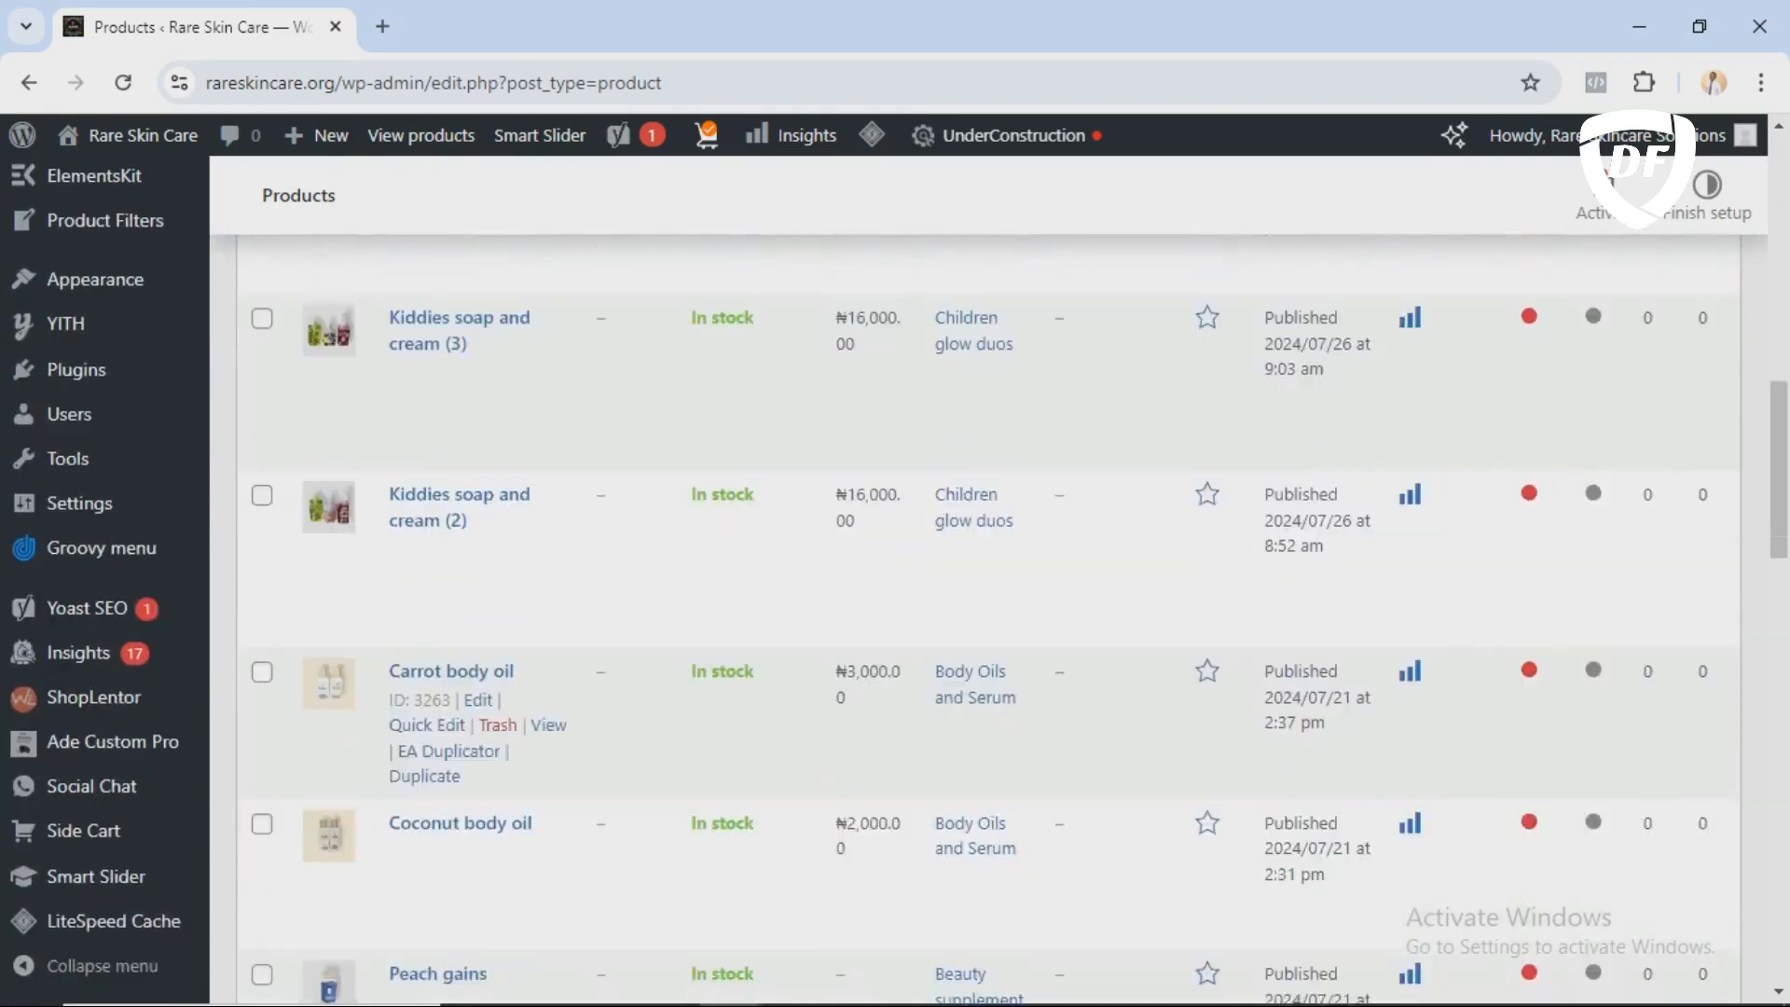
scroll(895, 578, up, 10)
scroll(895, 578, up, 2)
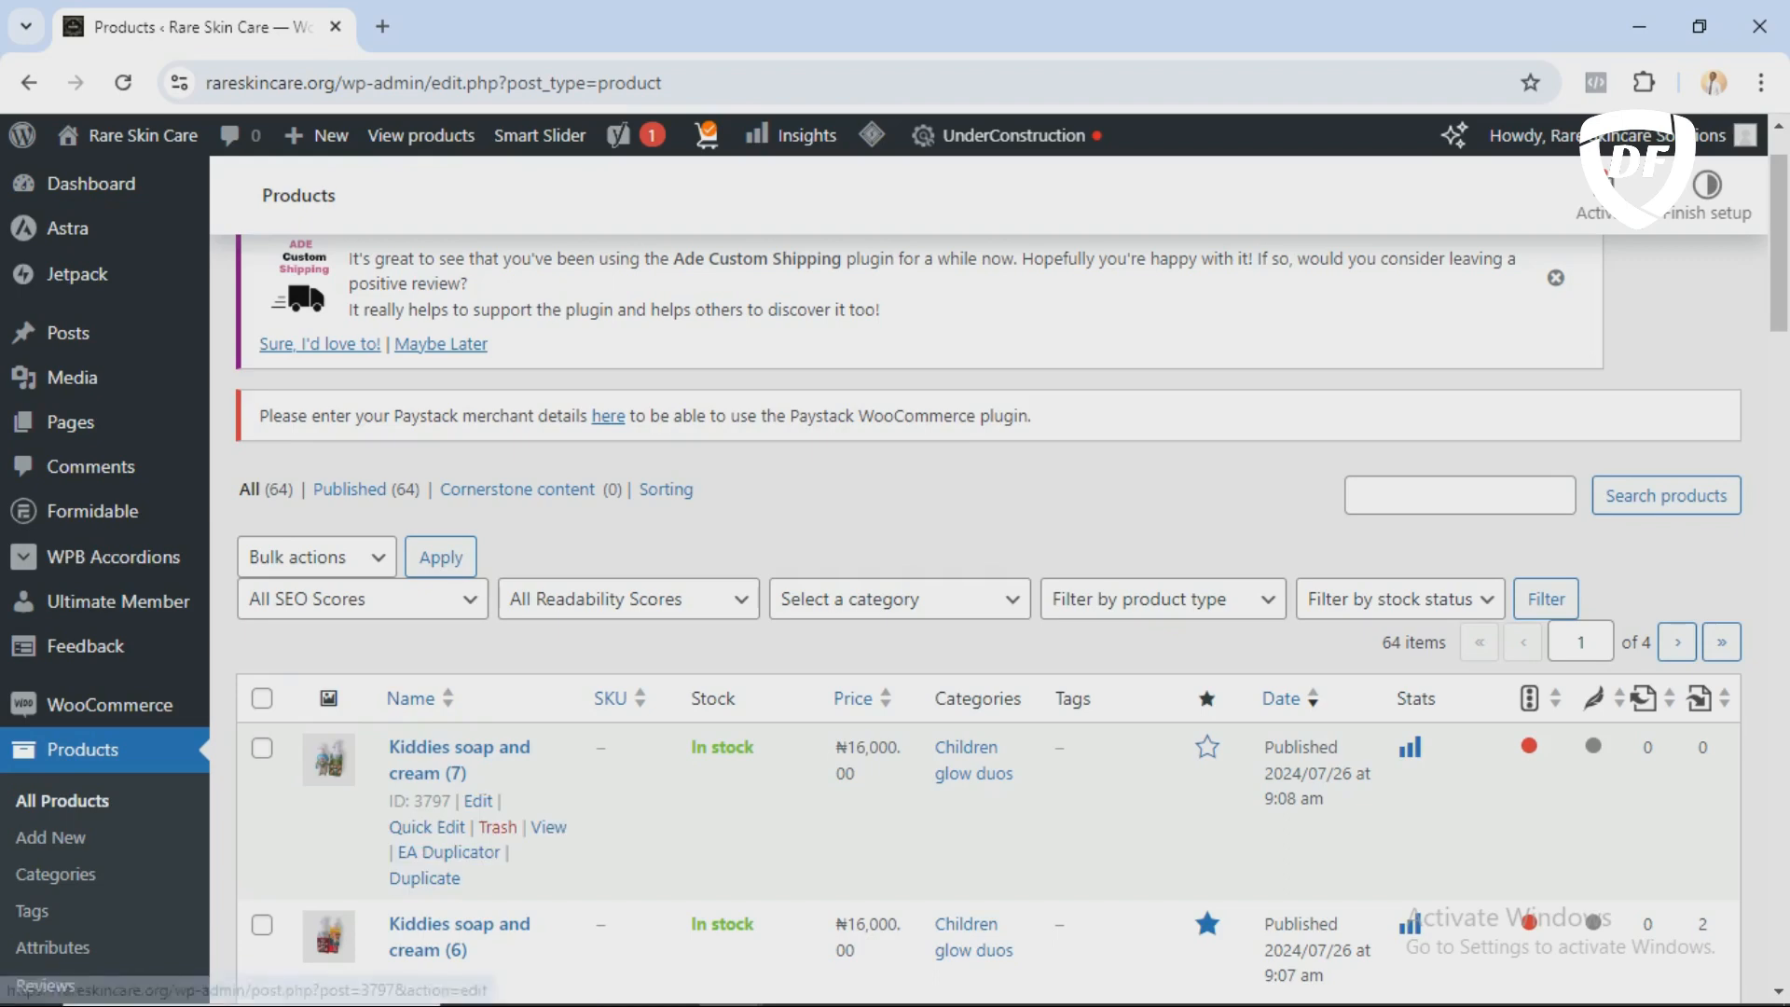
Step: Look through the whole first page of products and go to the second page of the list
scroll(459, 760, down, 2)
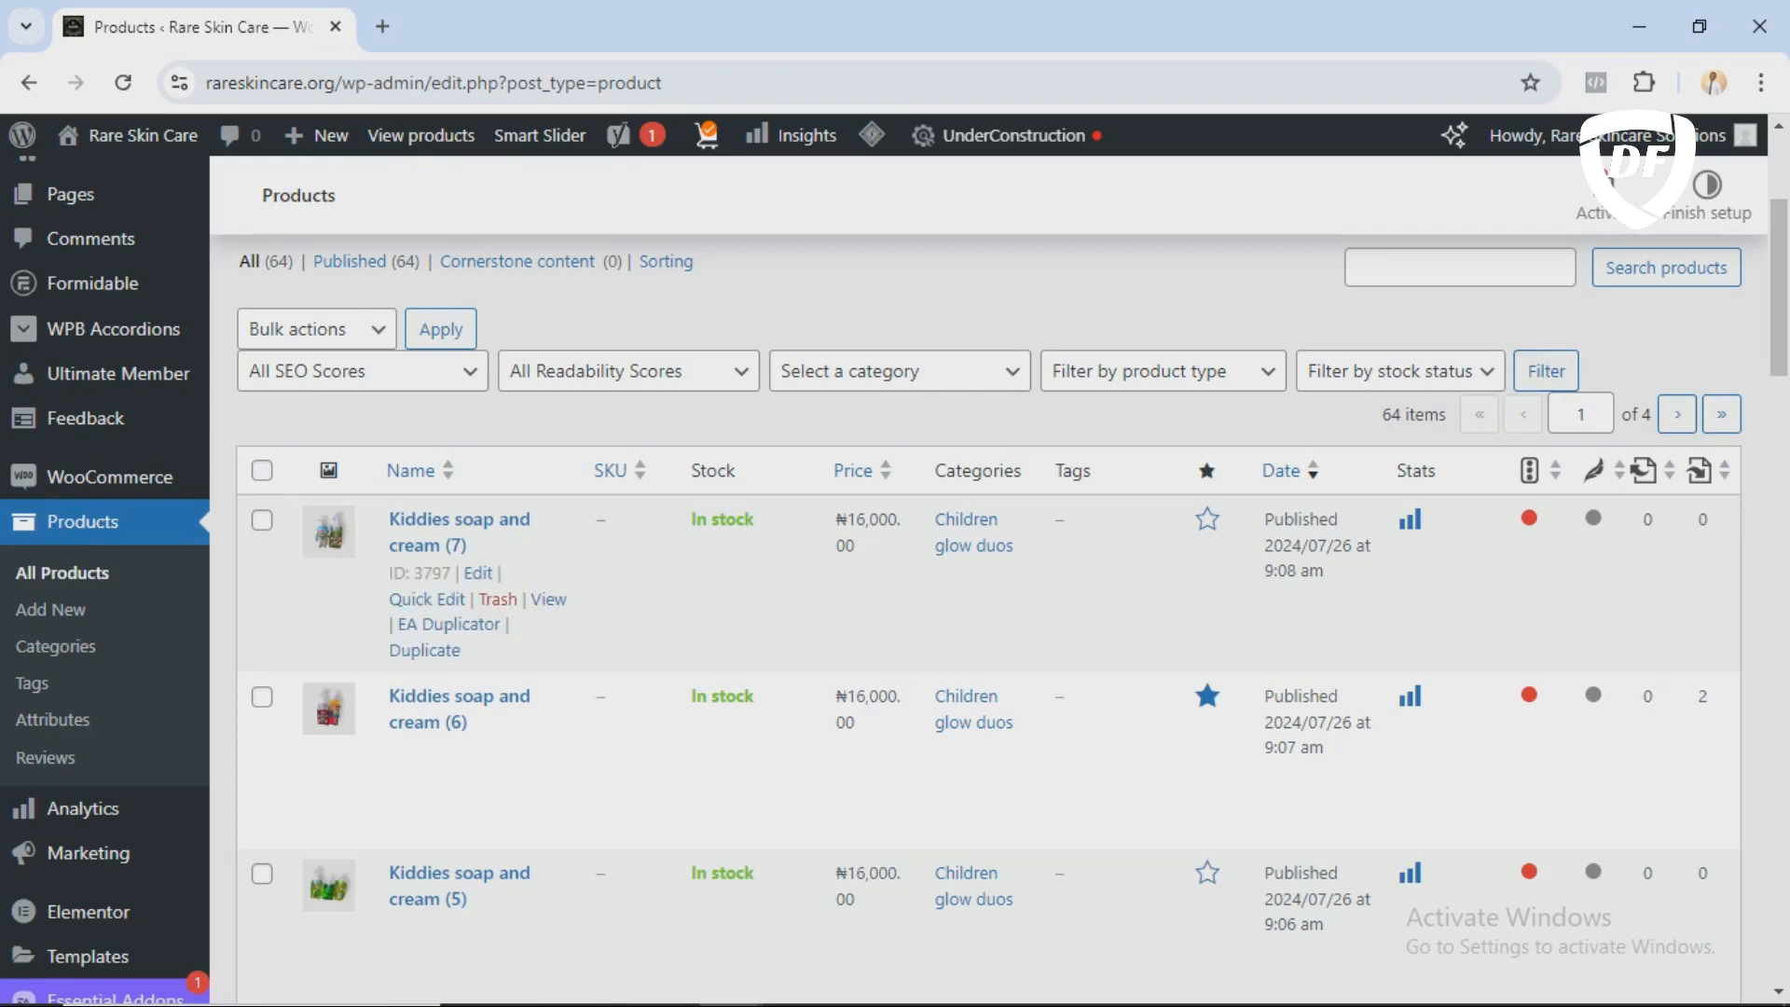
scroll(895, 578, down, 2)
scroll(895, 578, down, 10)
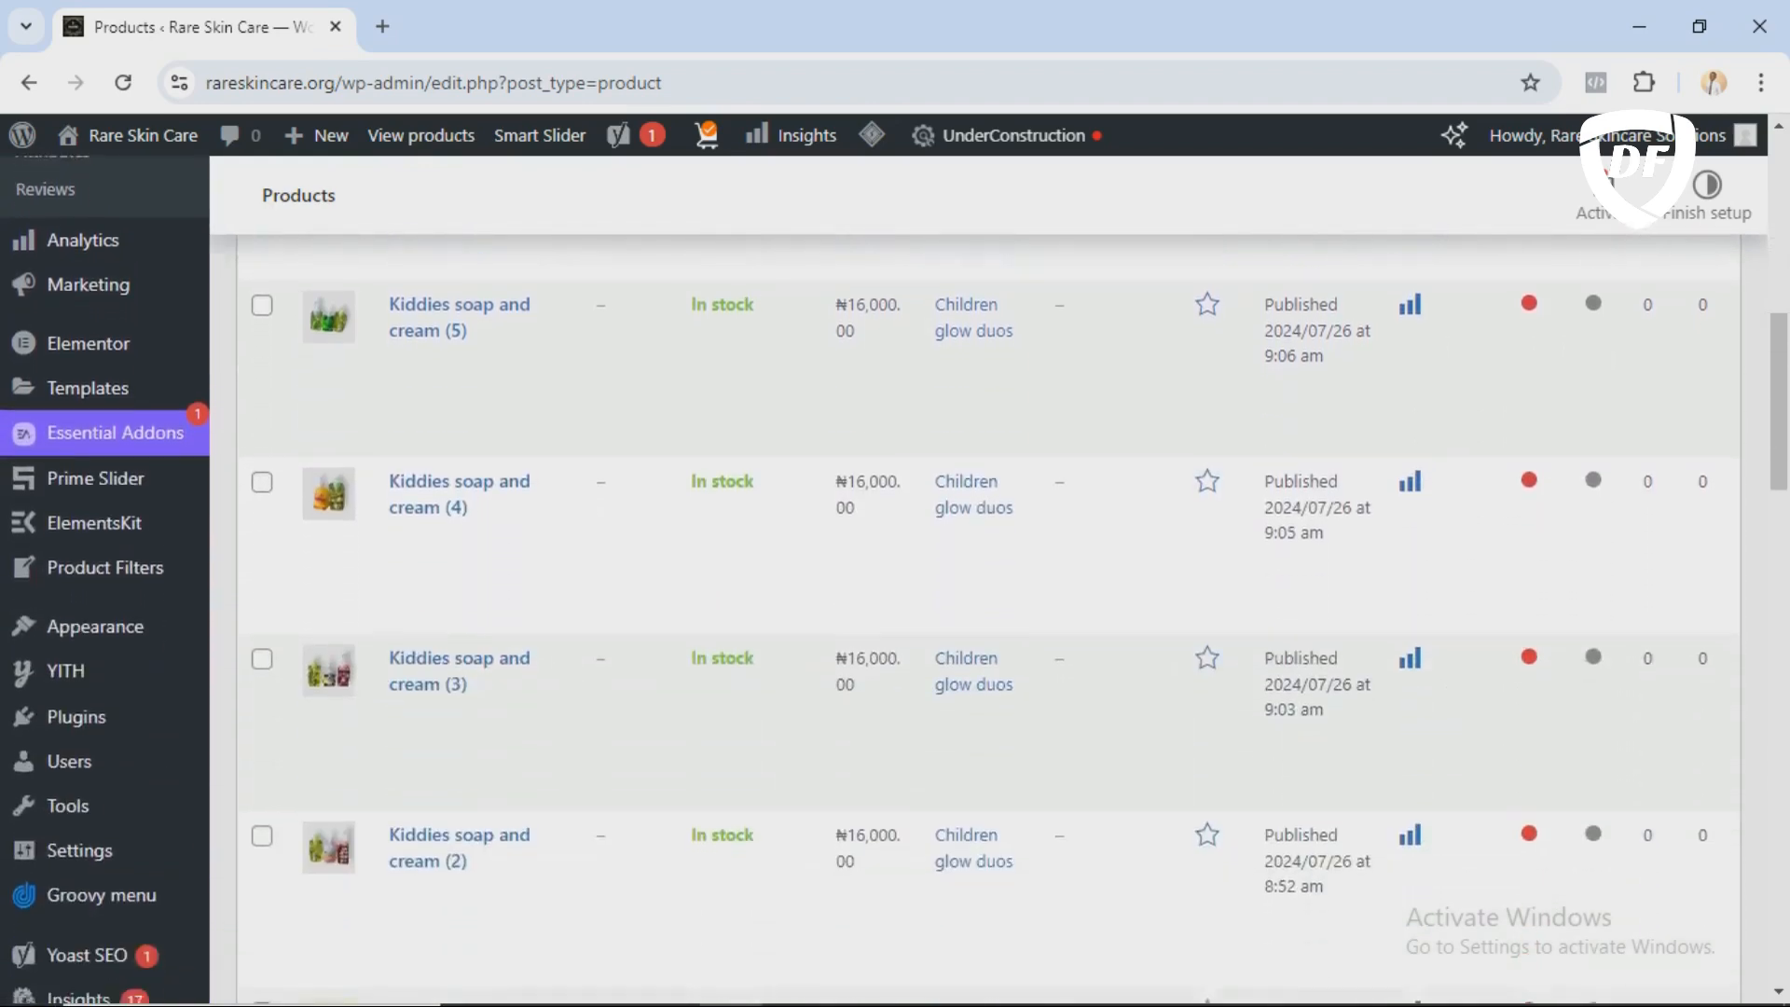
scroll(895, 578, down, 12)
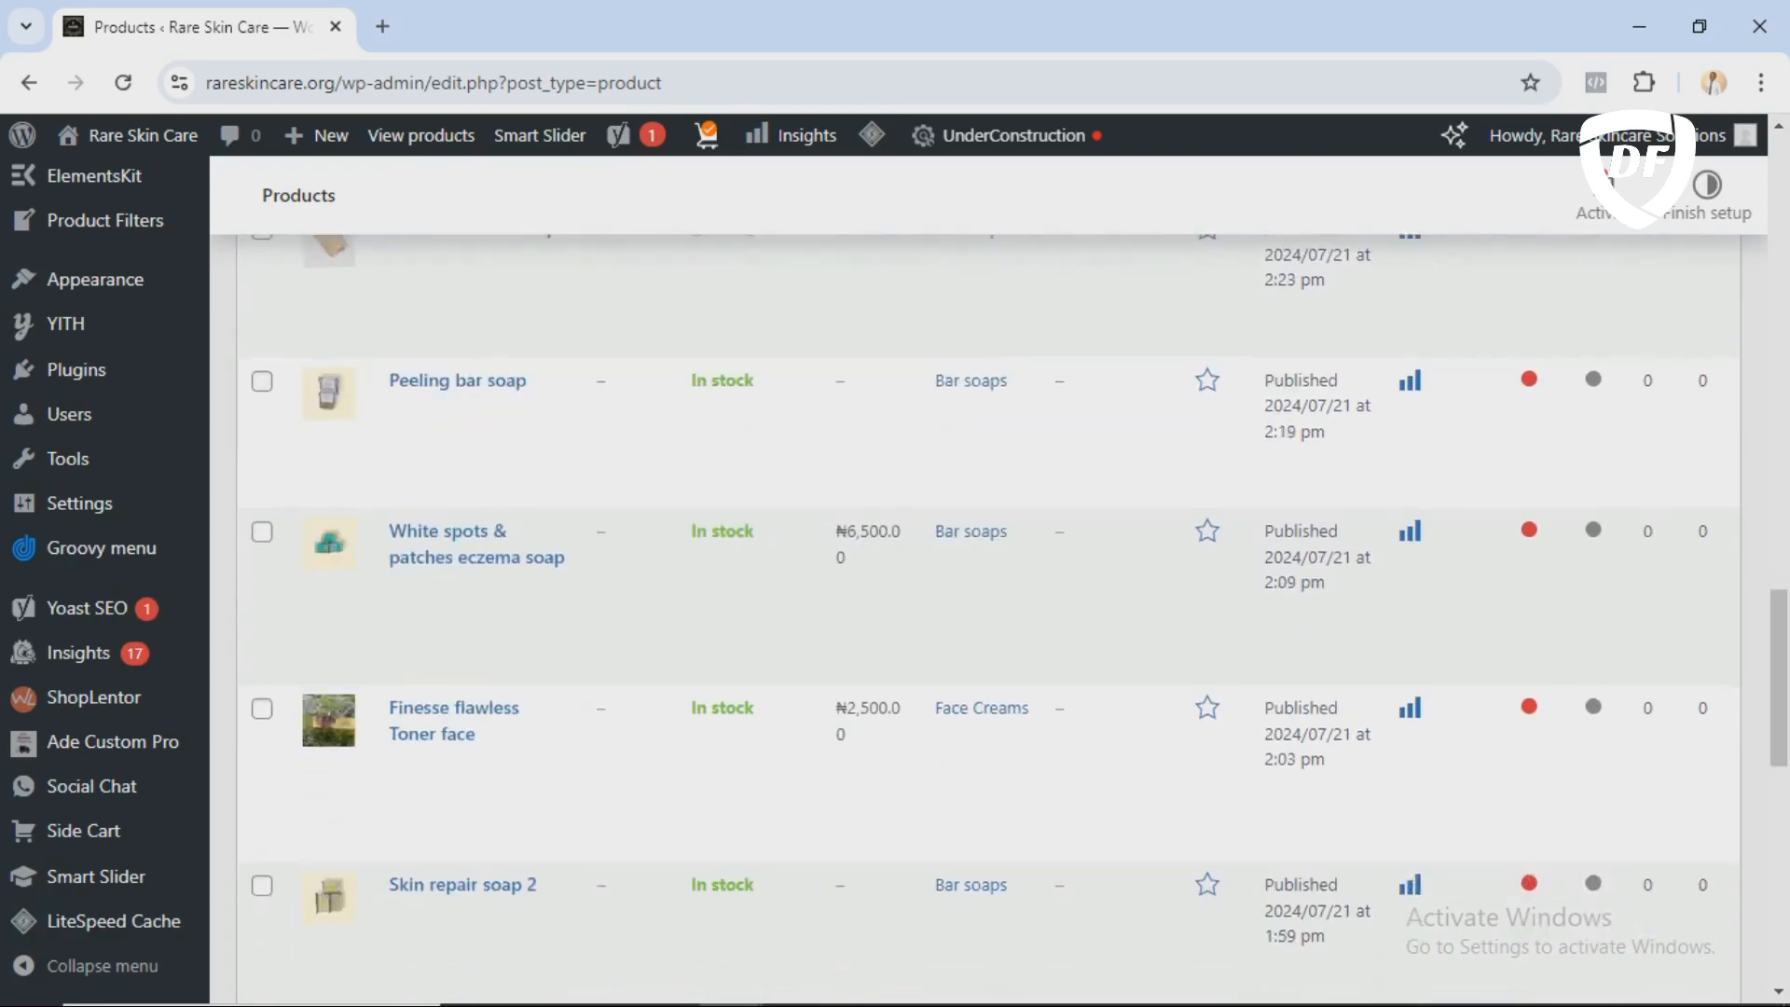
scroll(895, 578, down, 4)
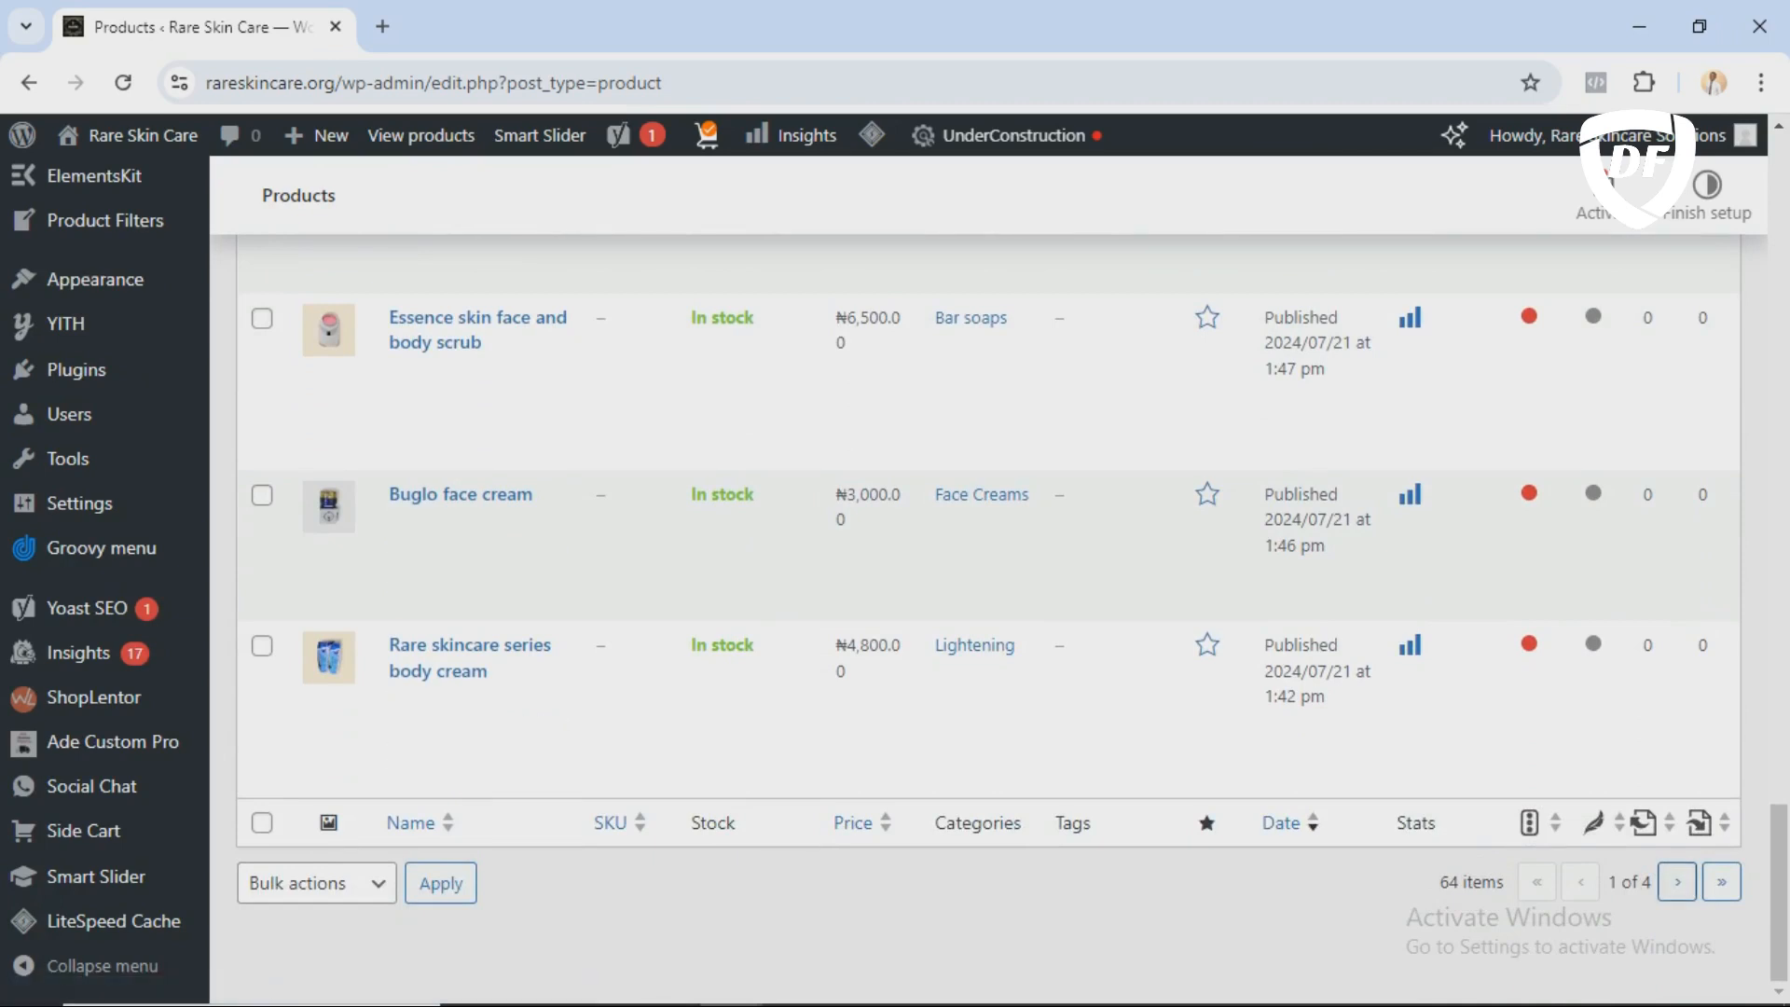
click(1677, 881)
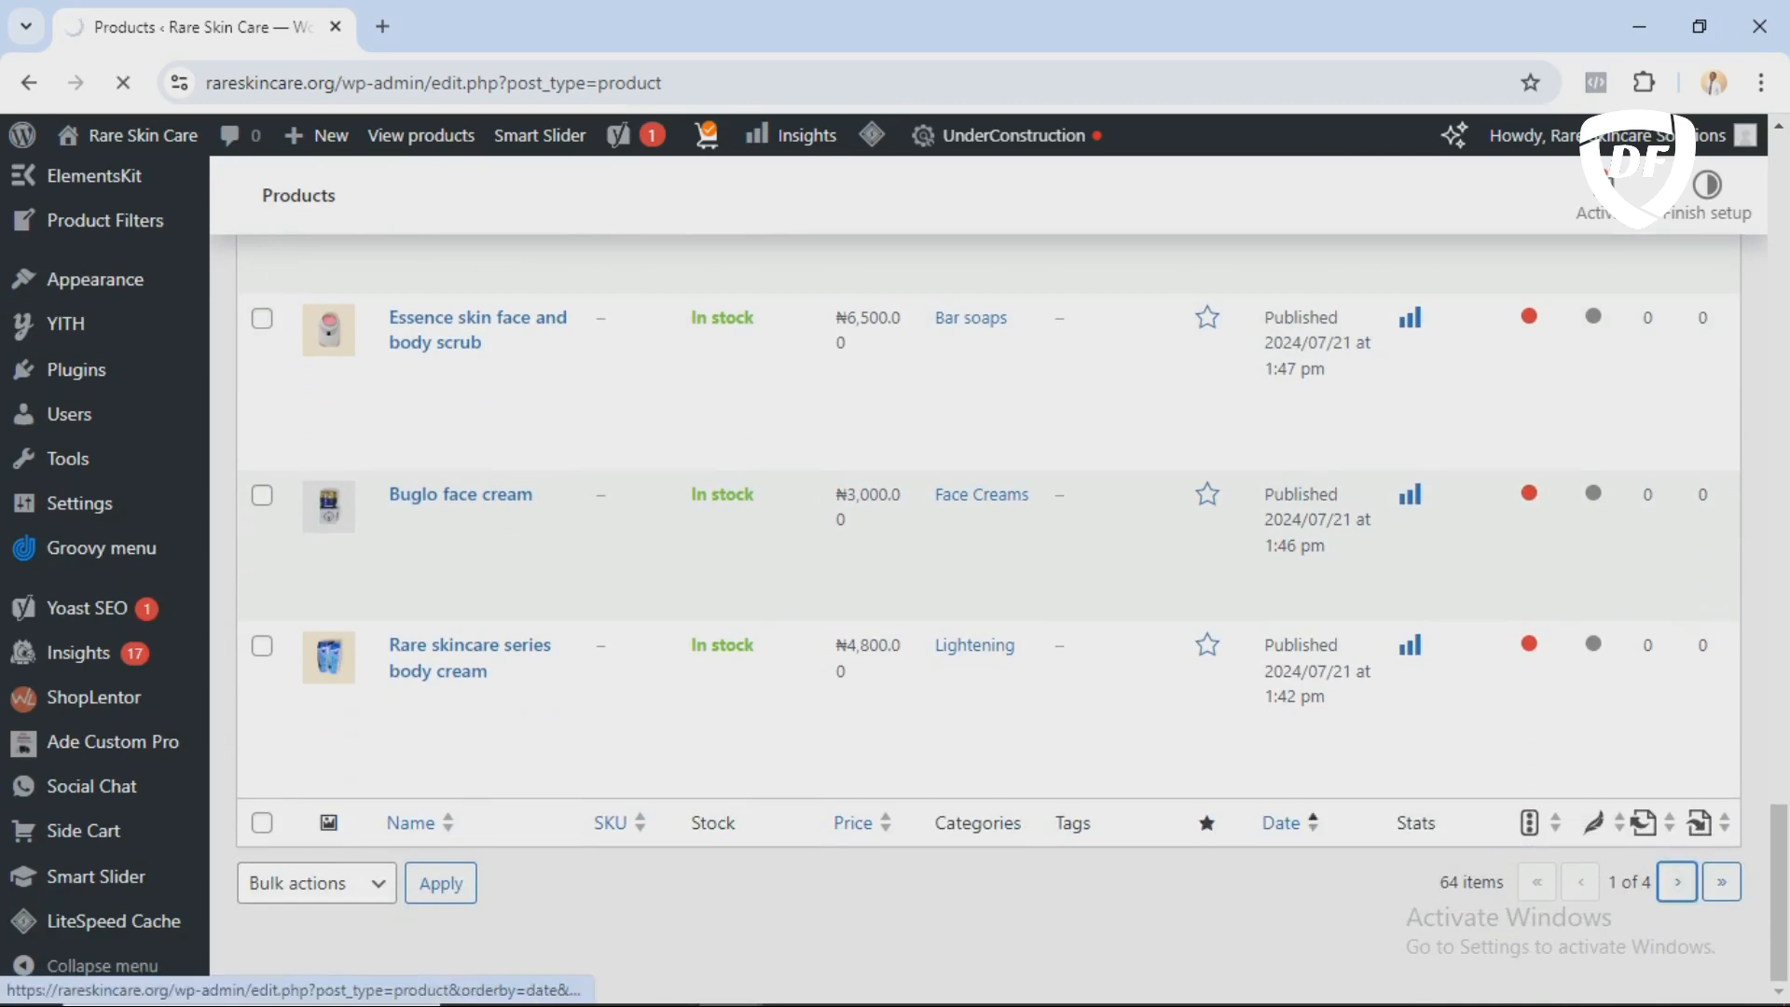
scroll(438, 746, up, 15)
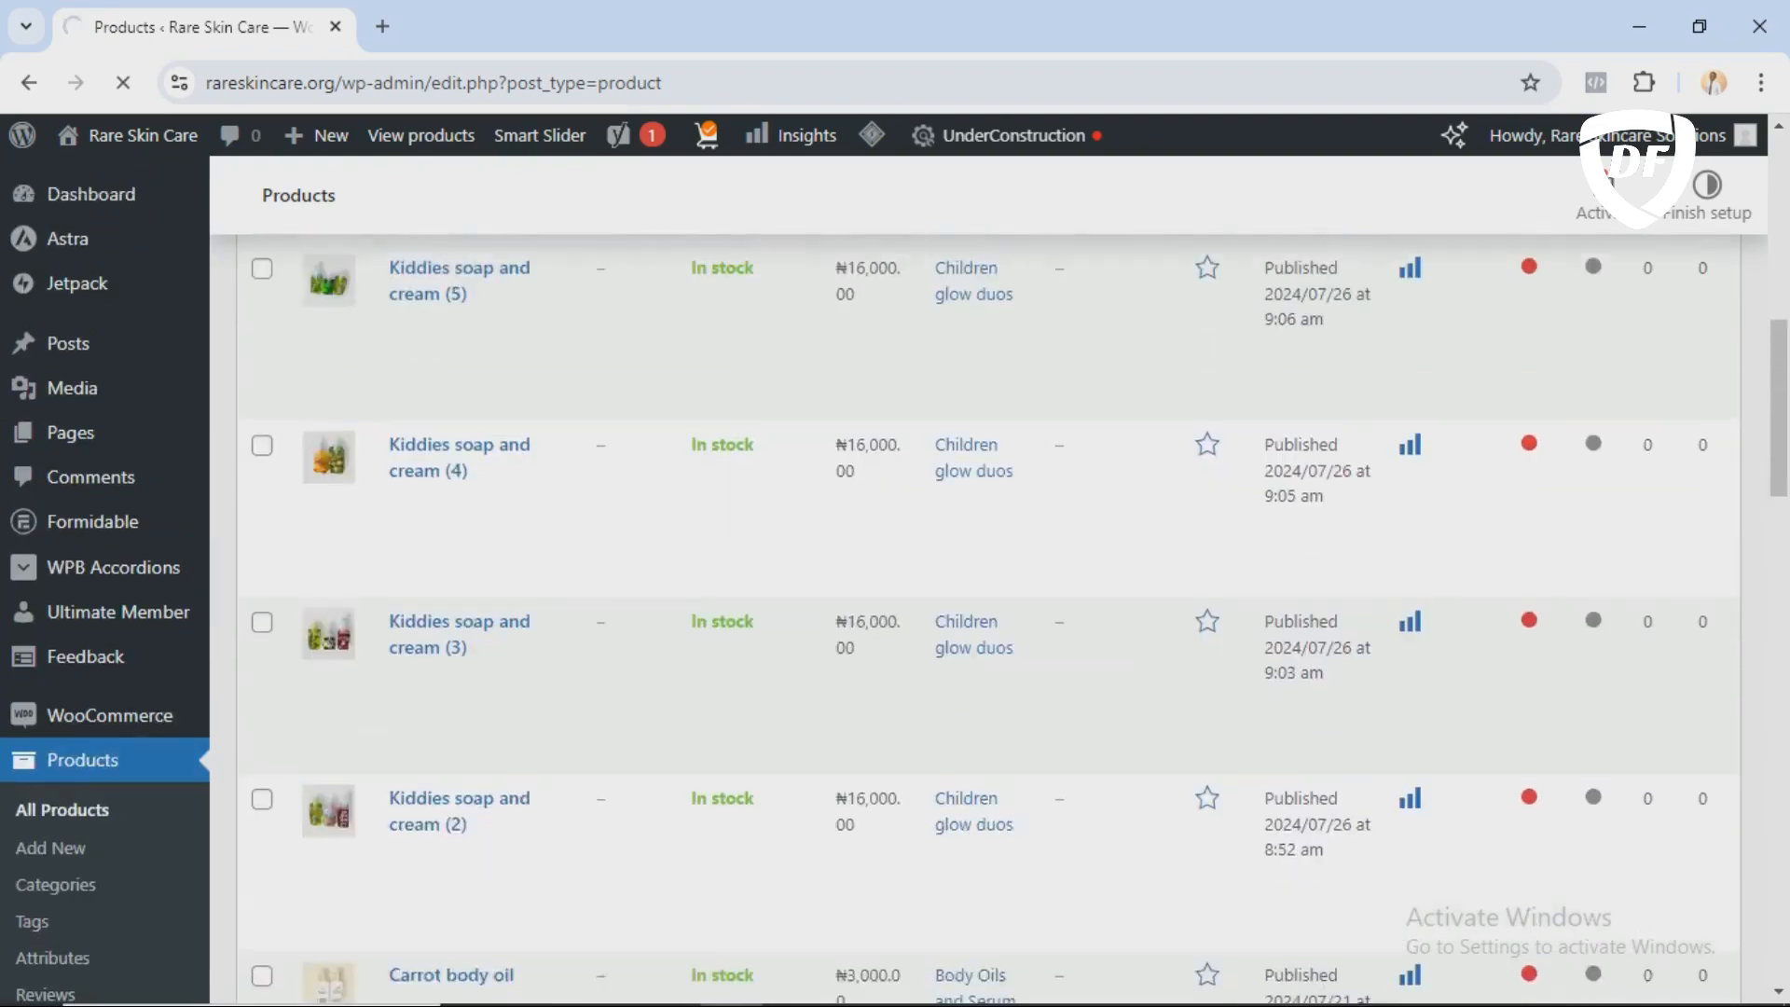
scroll(1012, 606, up, 6)
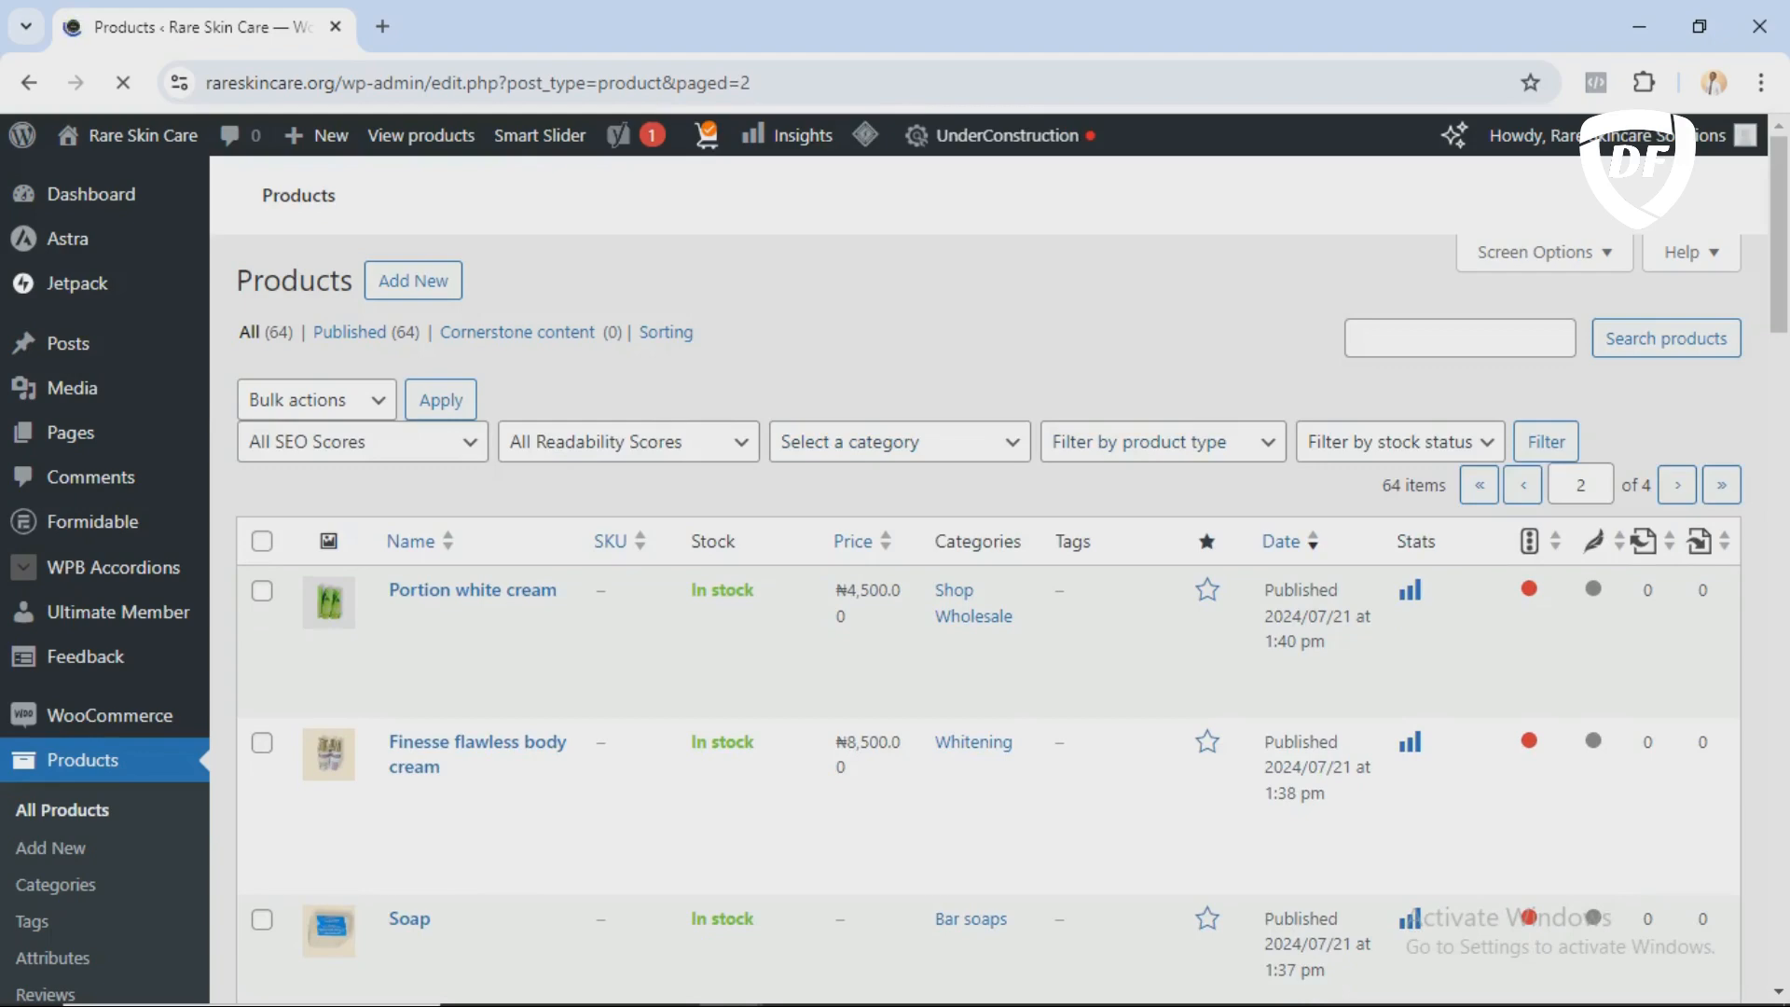
Step: Search the products for "Finesse flawless"
click(1459, 338)
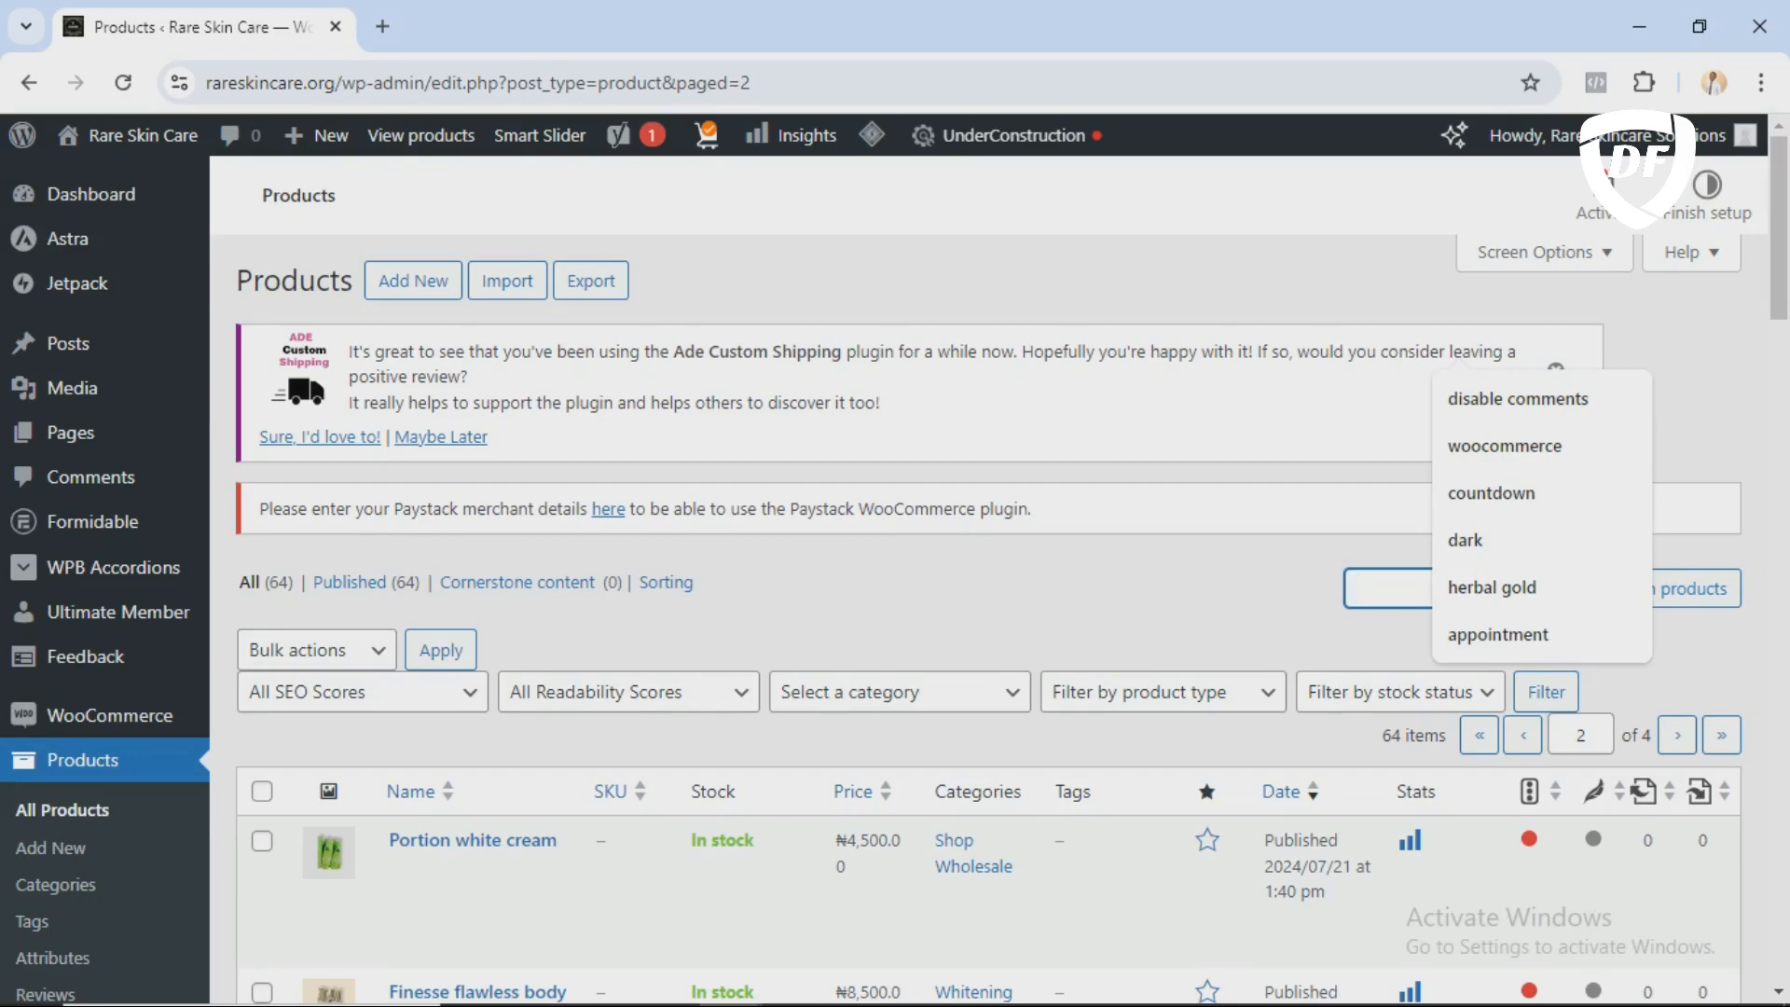
text(Finesse f)
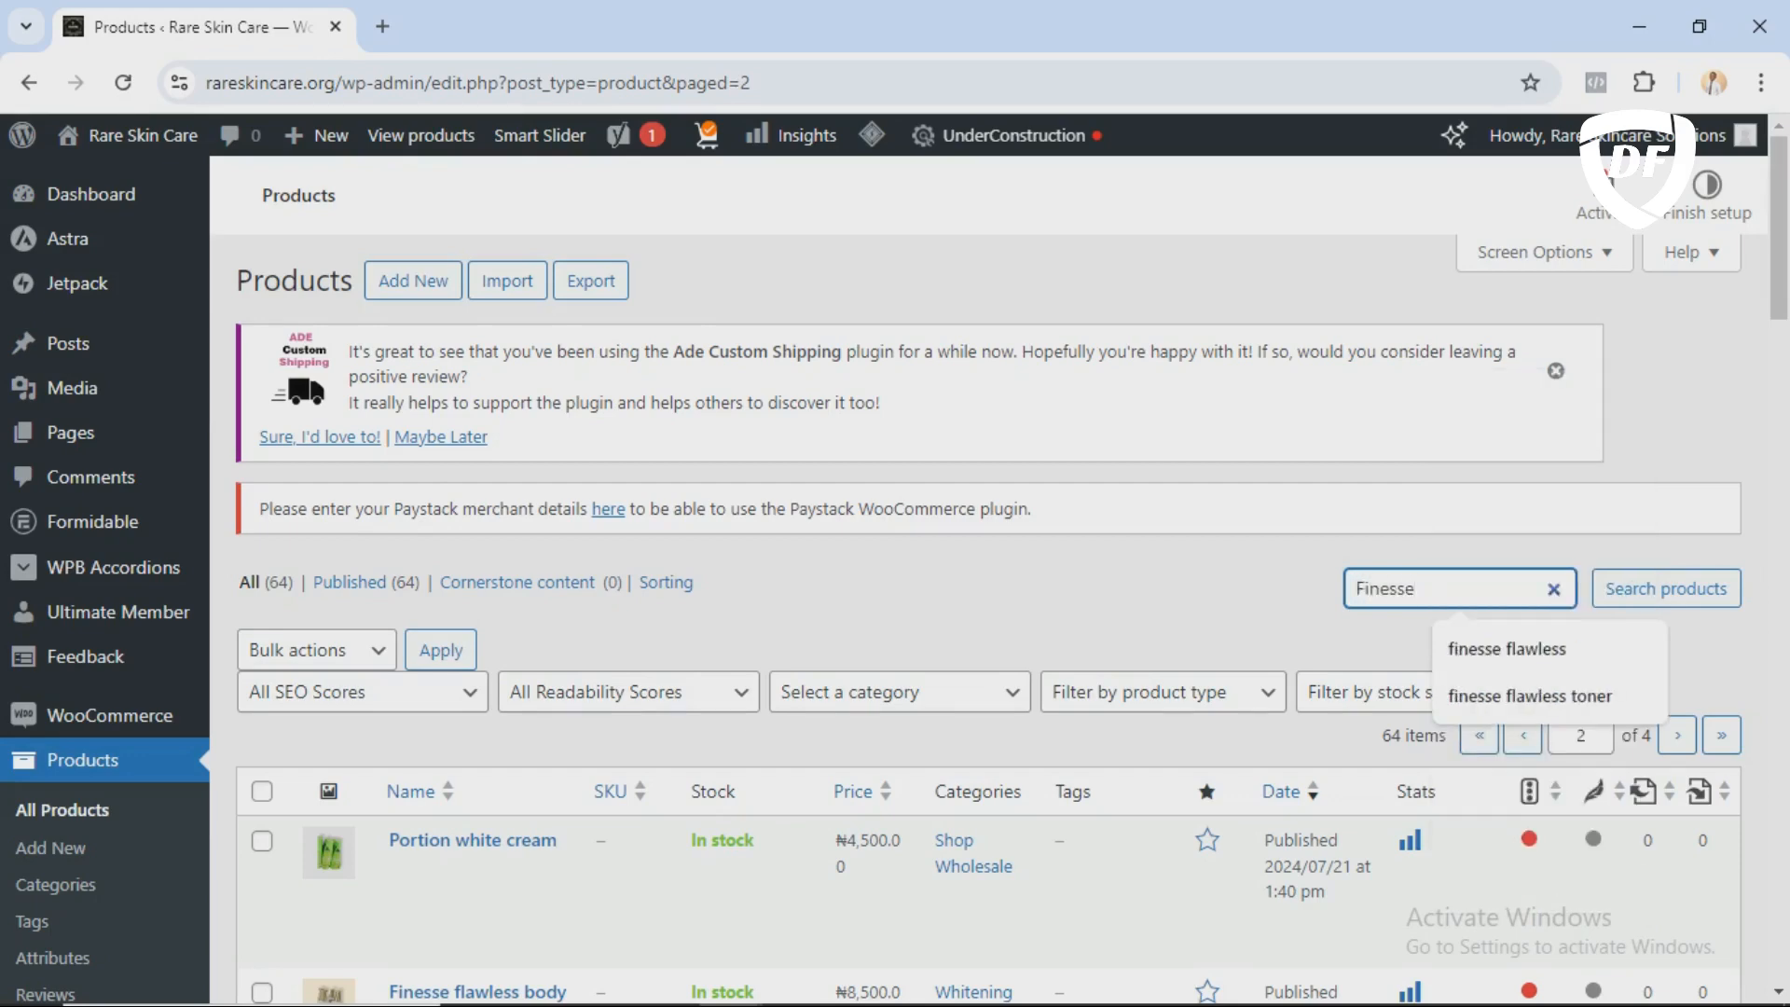
text(lawless)
key(Return)
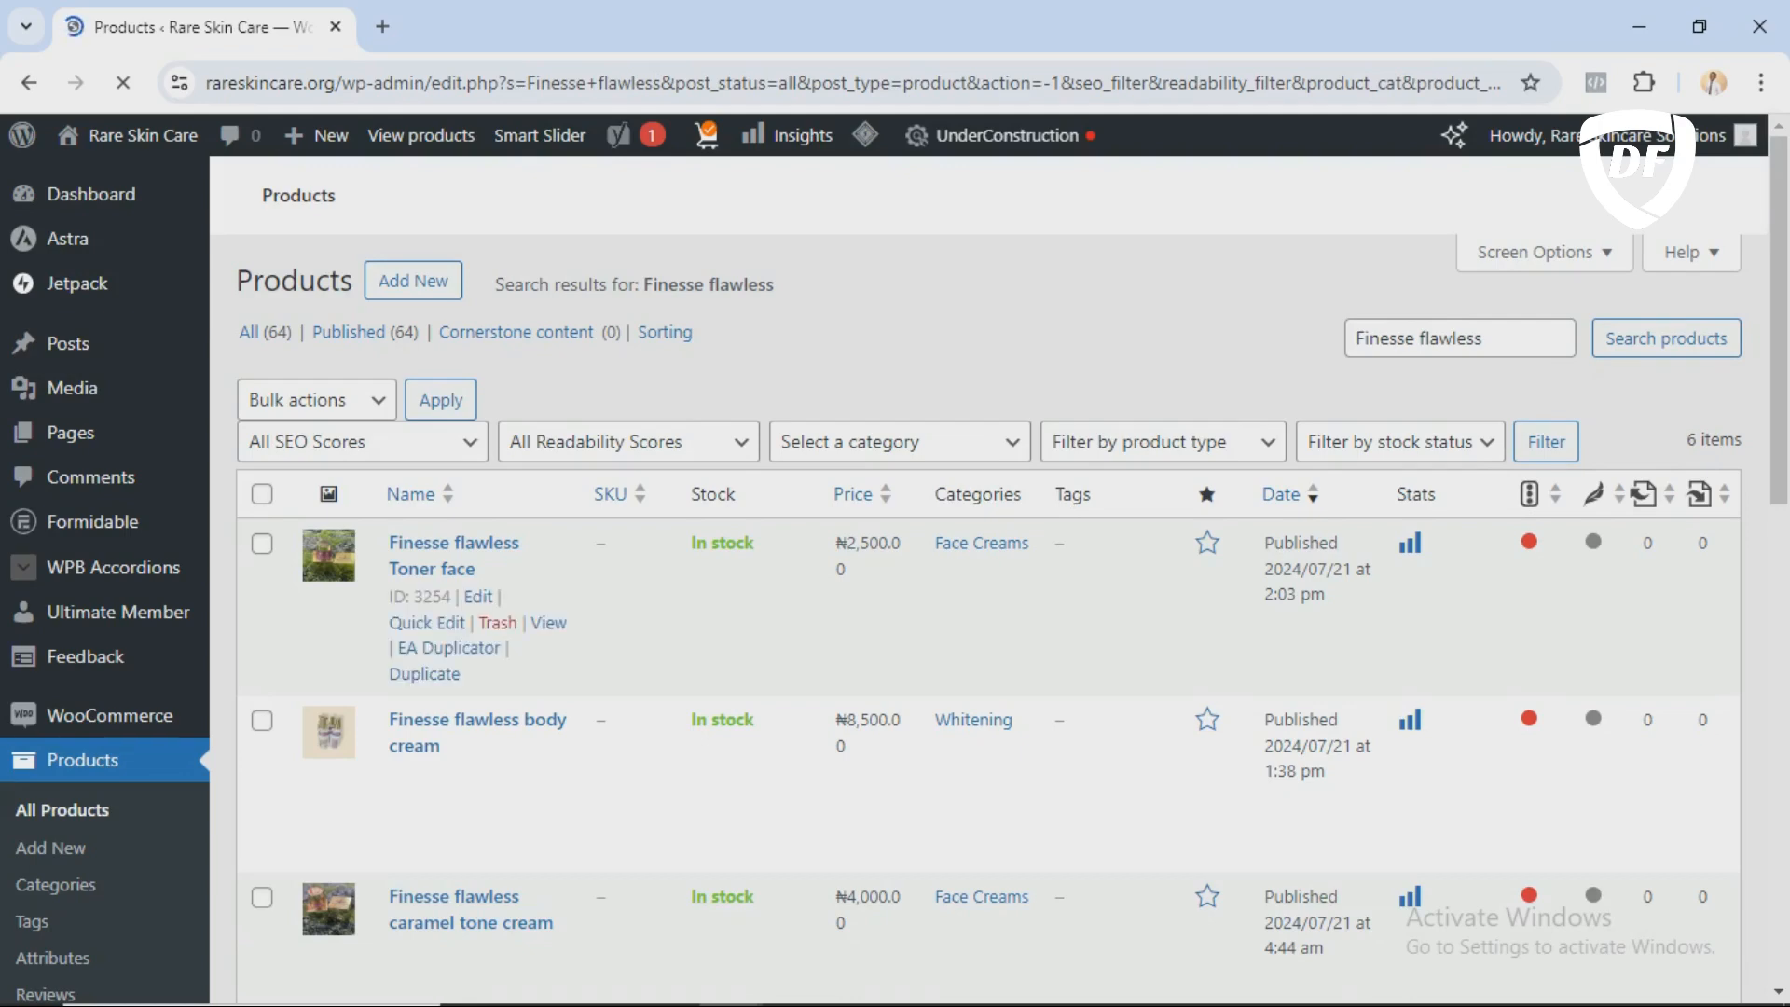
Step: Examine the Finesse flawless search results, checking each product's price, category and available actions, including the diamond face cream
scroll(989, 560, down, 4)
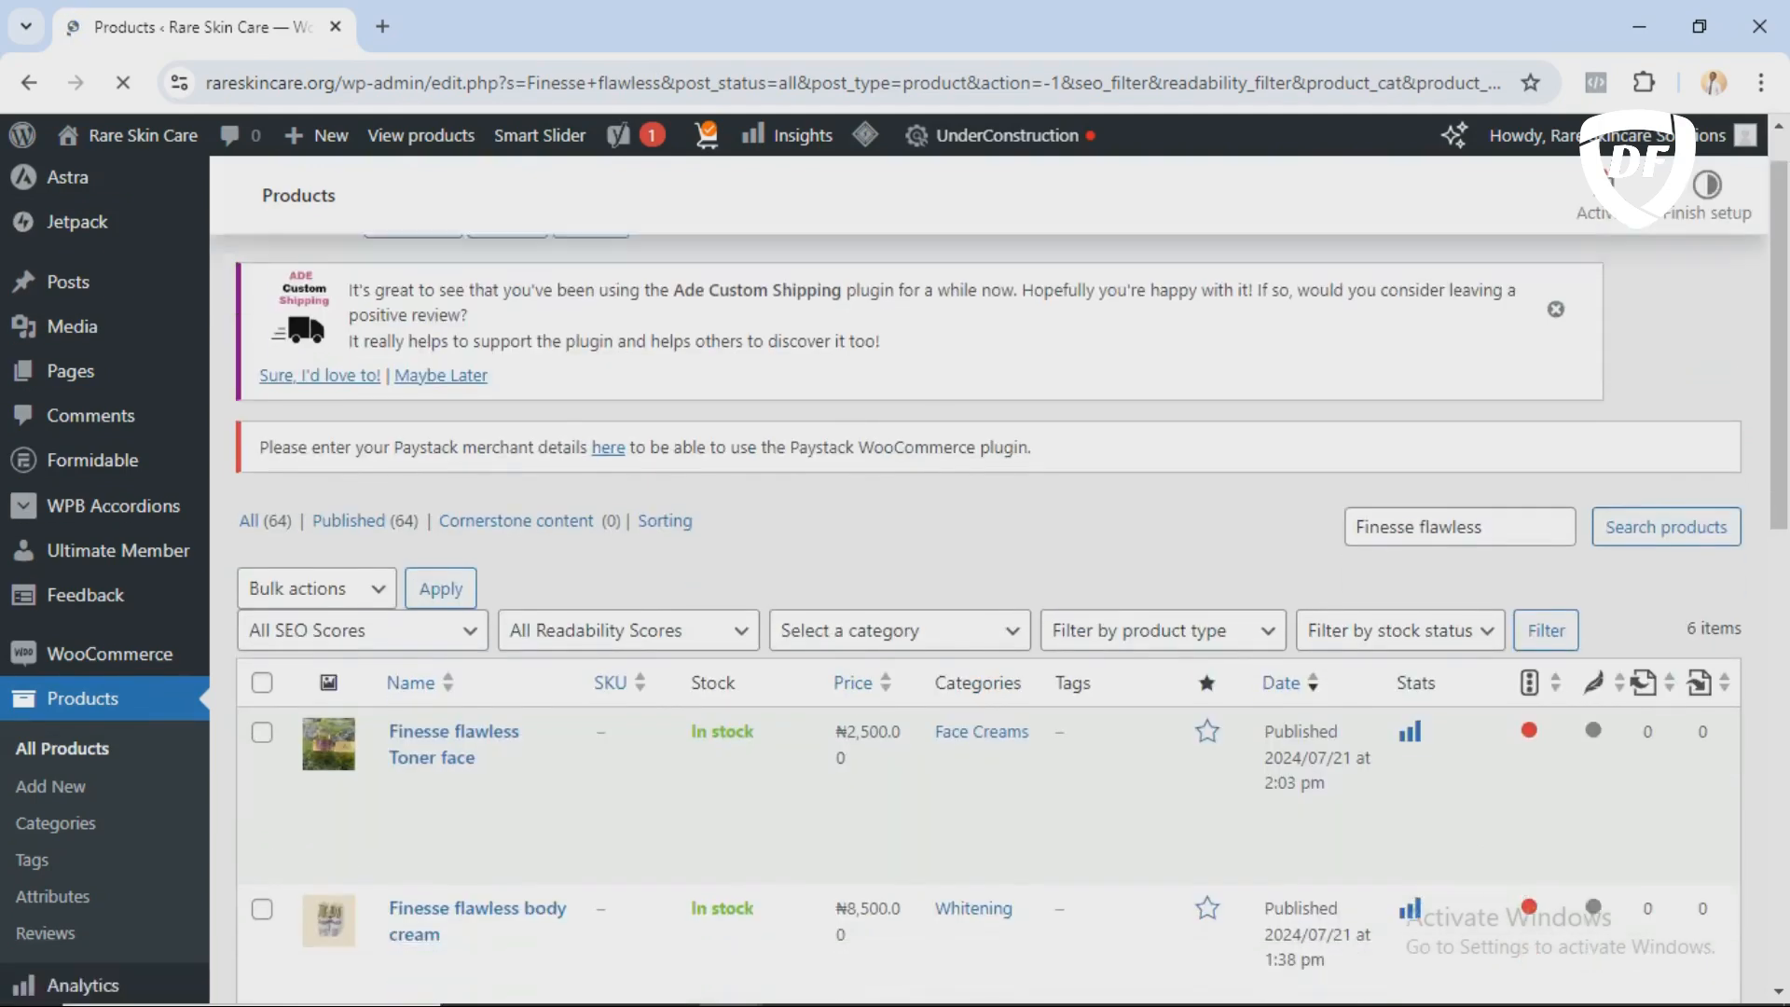
scroll(988, 560, down, 2)
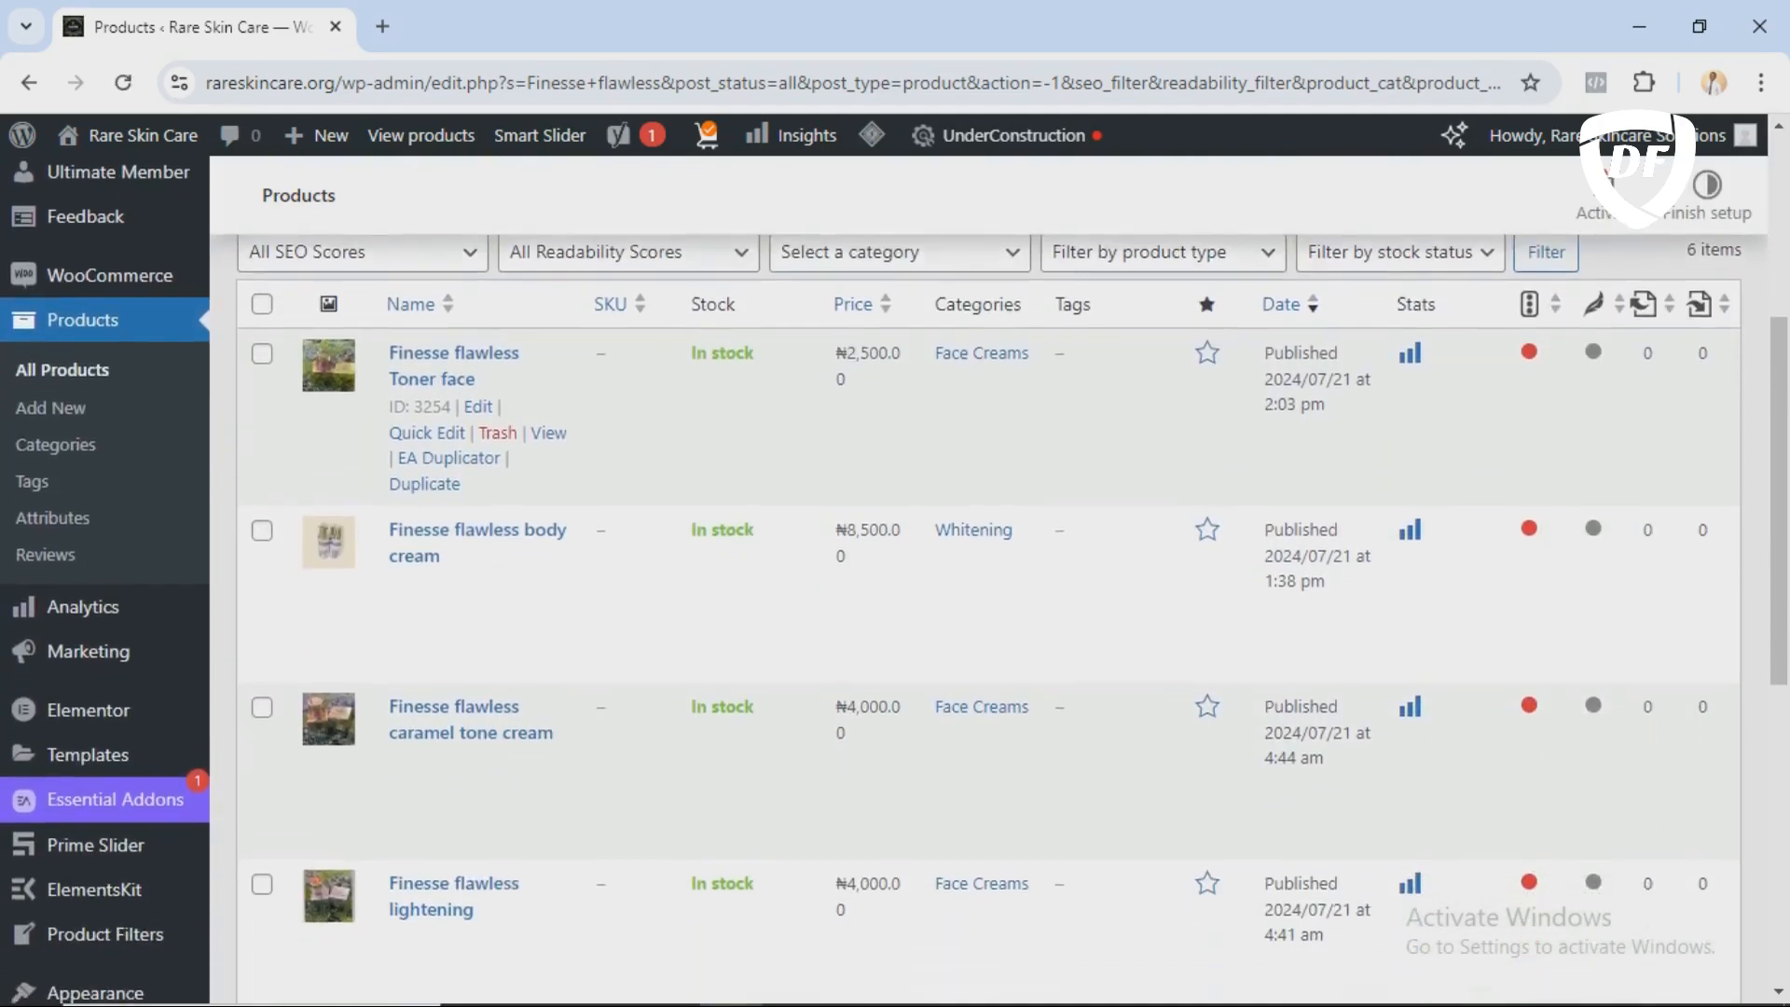
scroll(989, 560, down, 3)
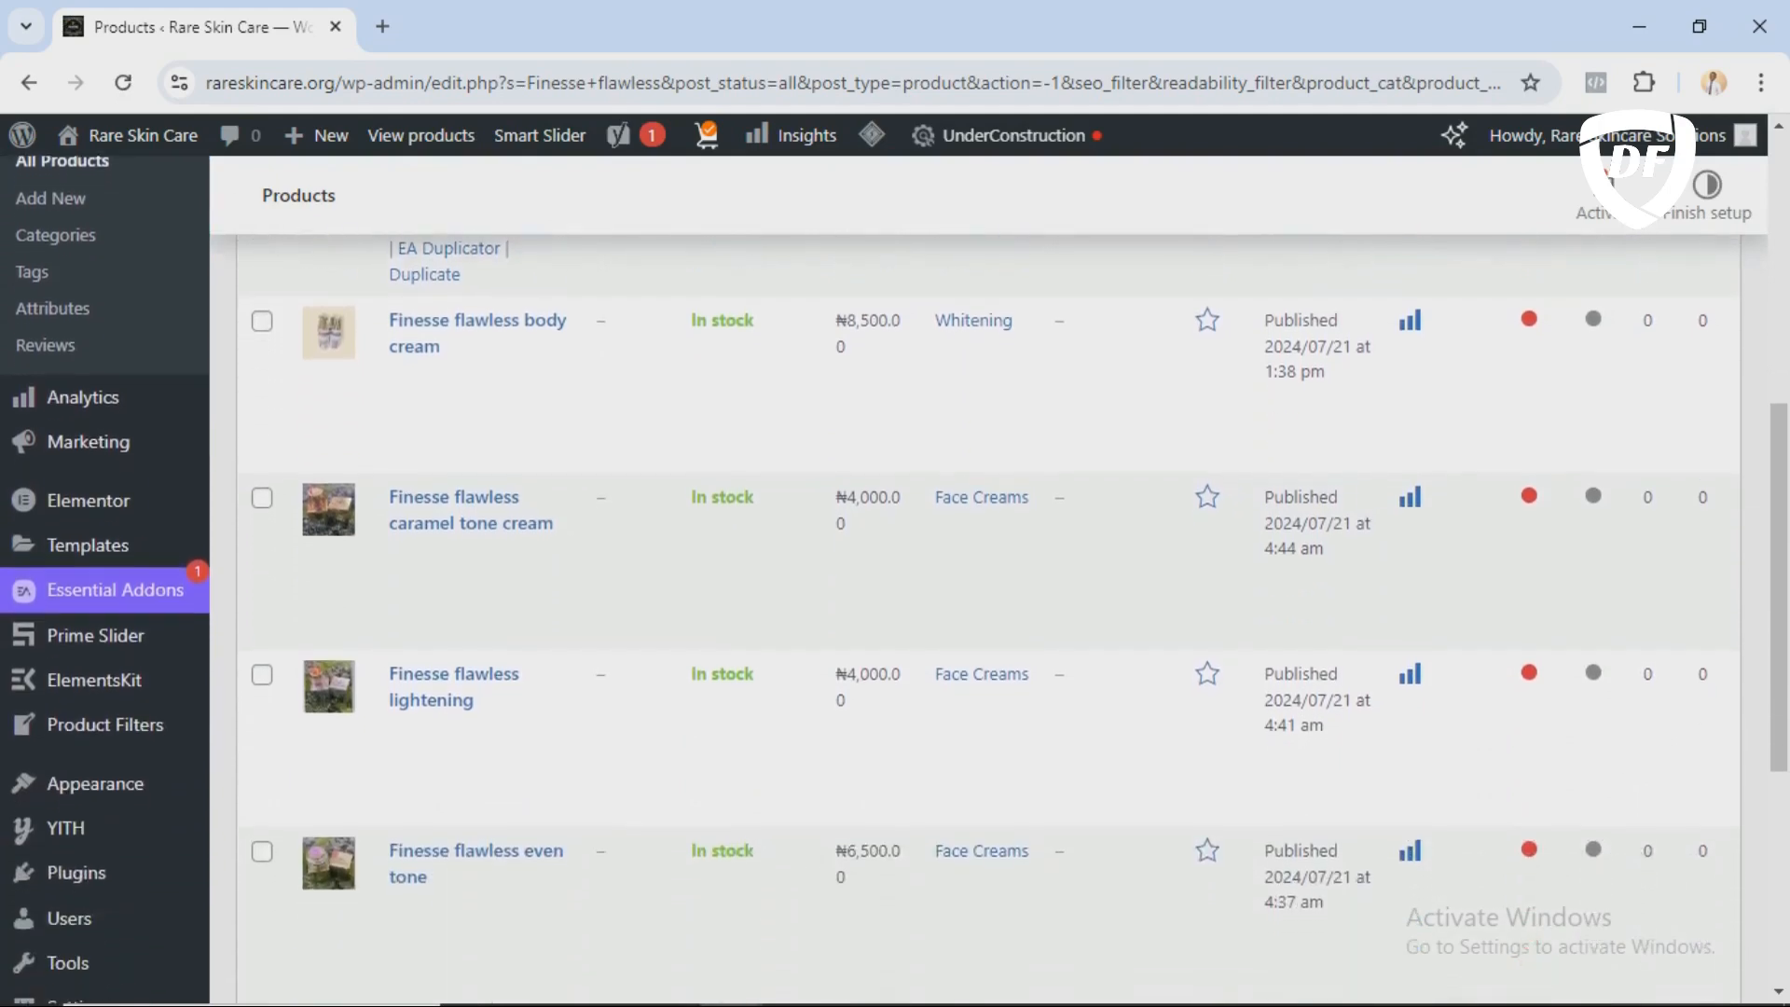
scroll(989, 560, down, 2)
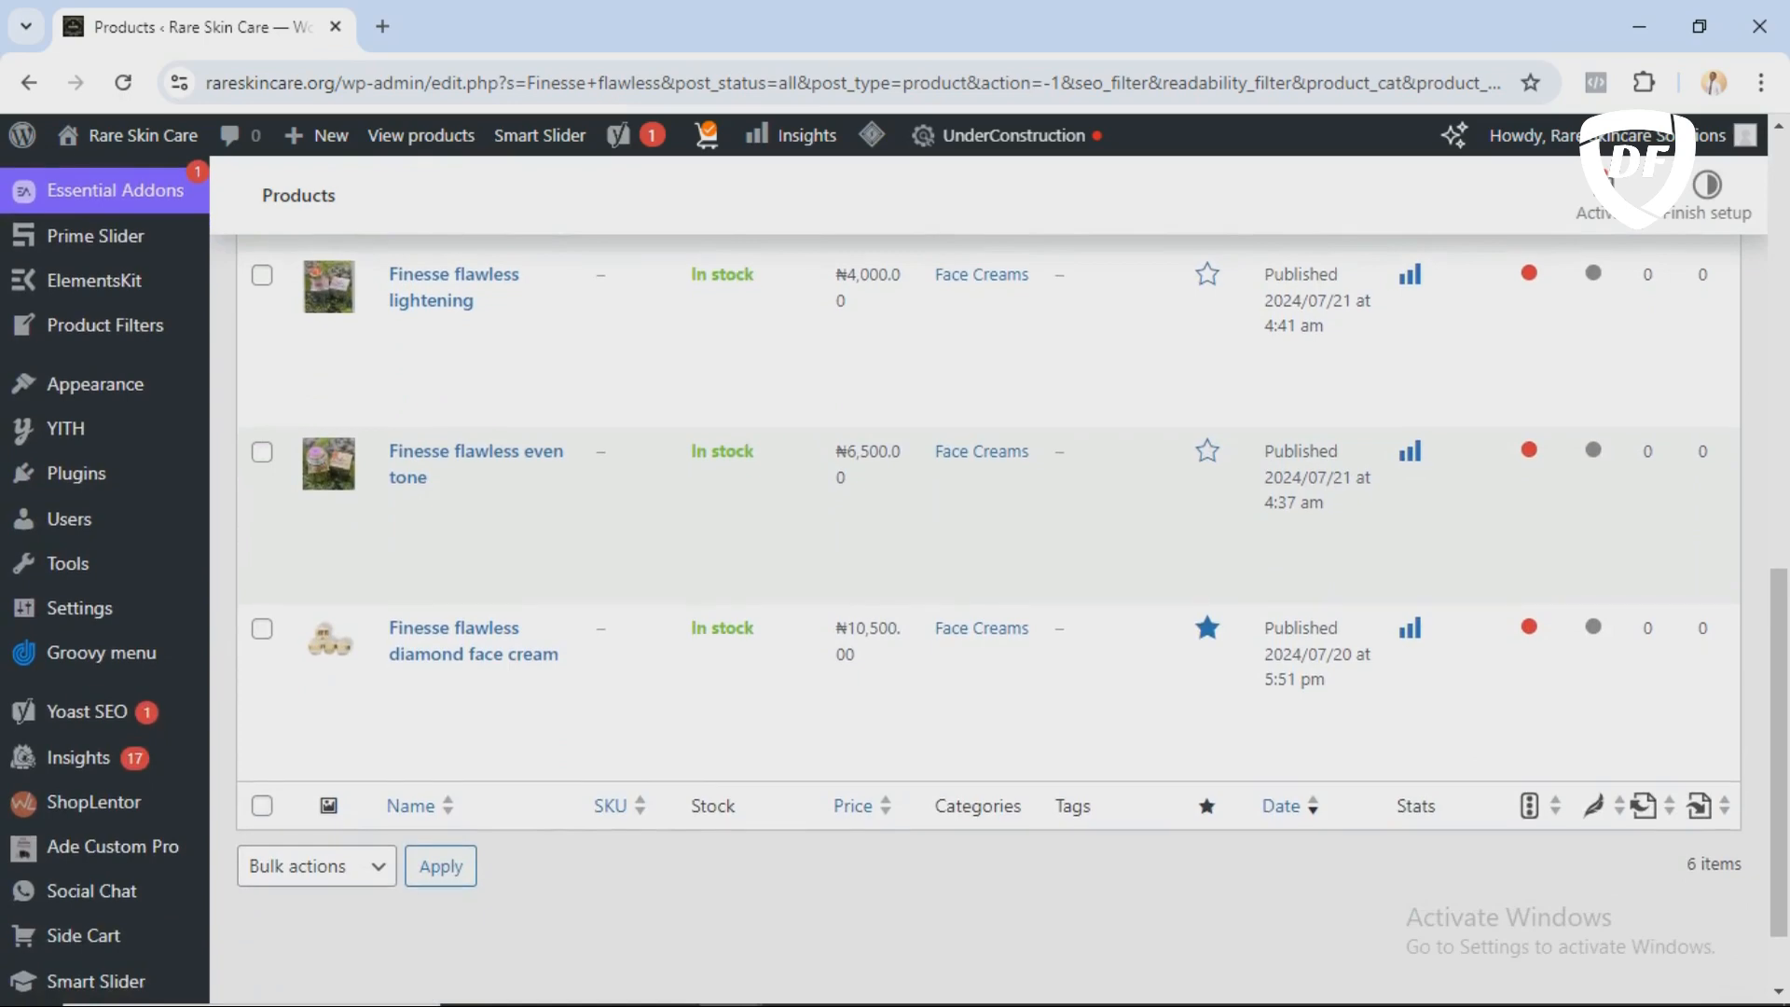
mouse_move(474, 657)
scroll(988, 559, up, 7)
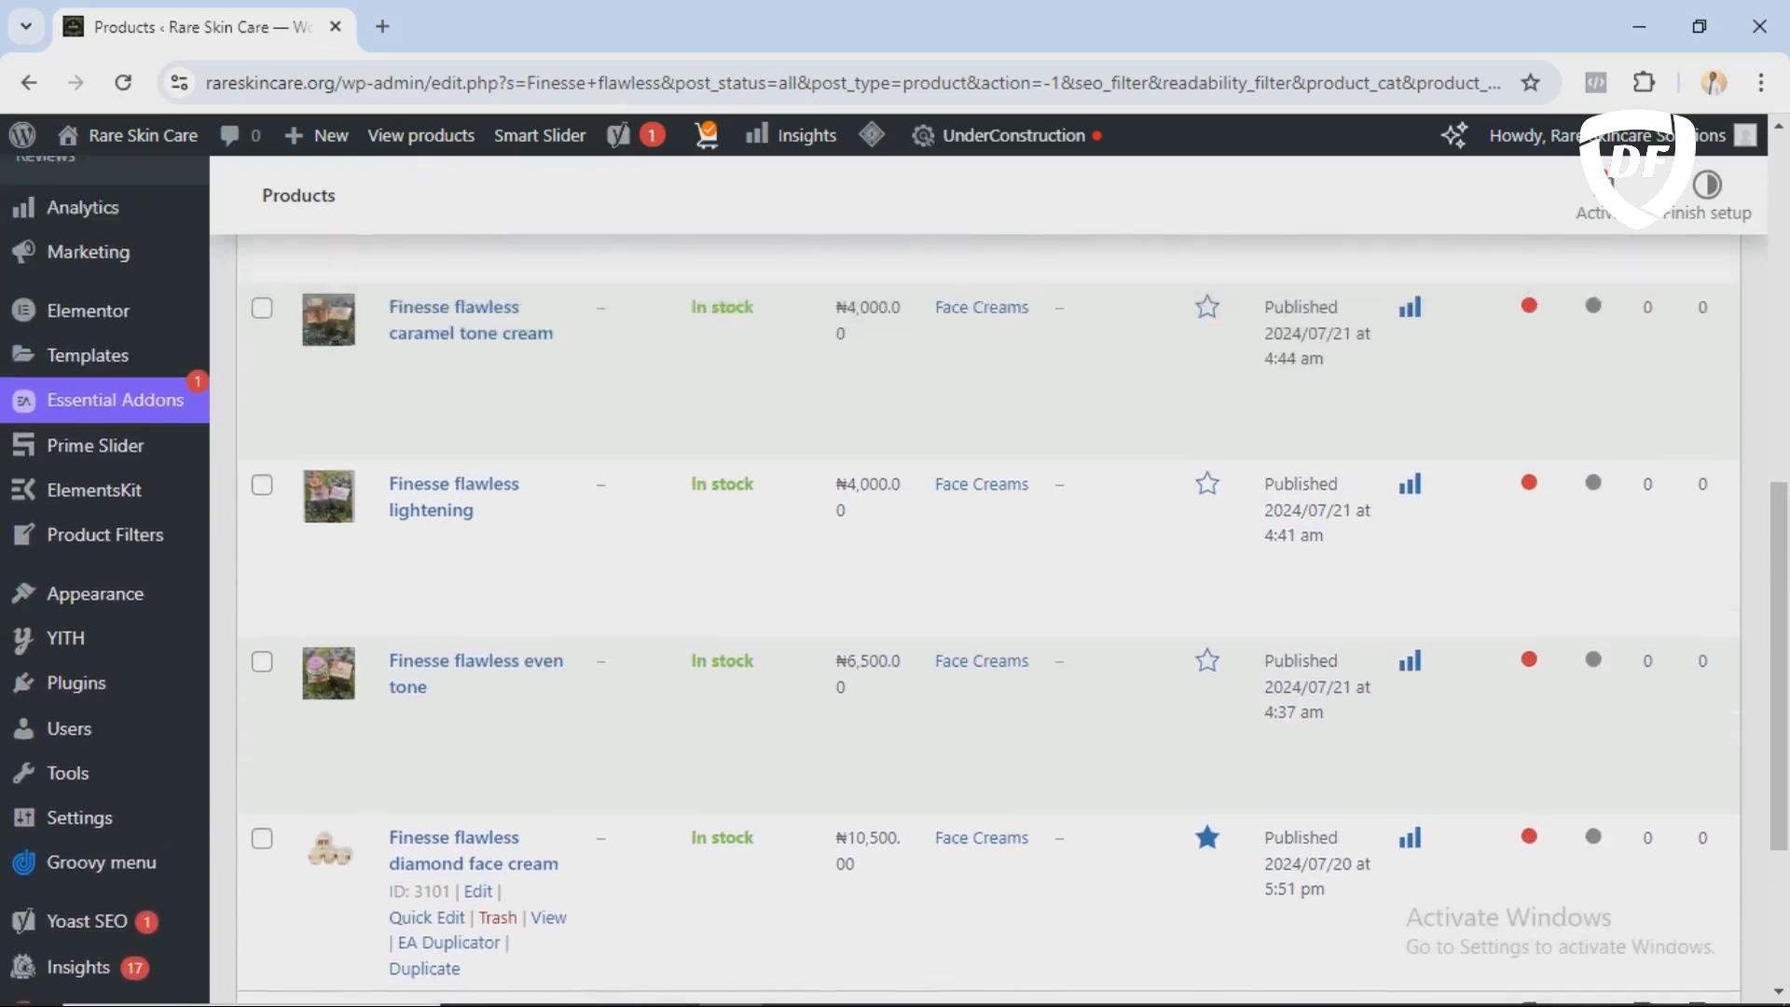
scroll(653, 690, down, 1)
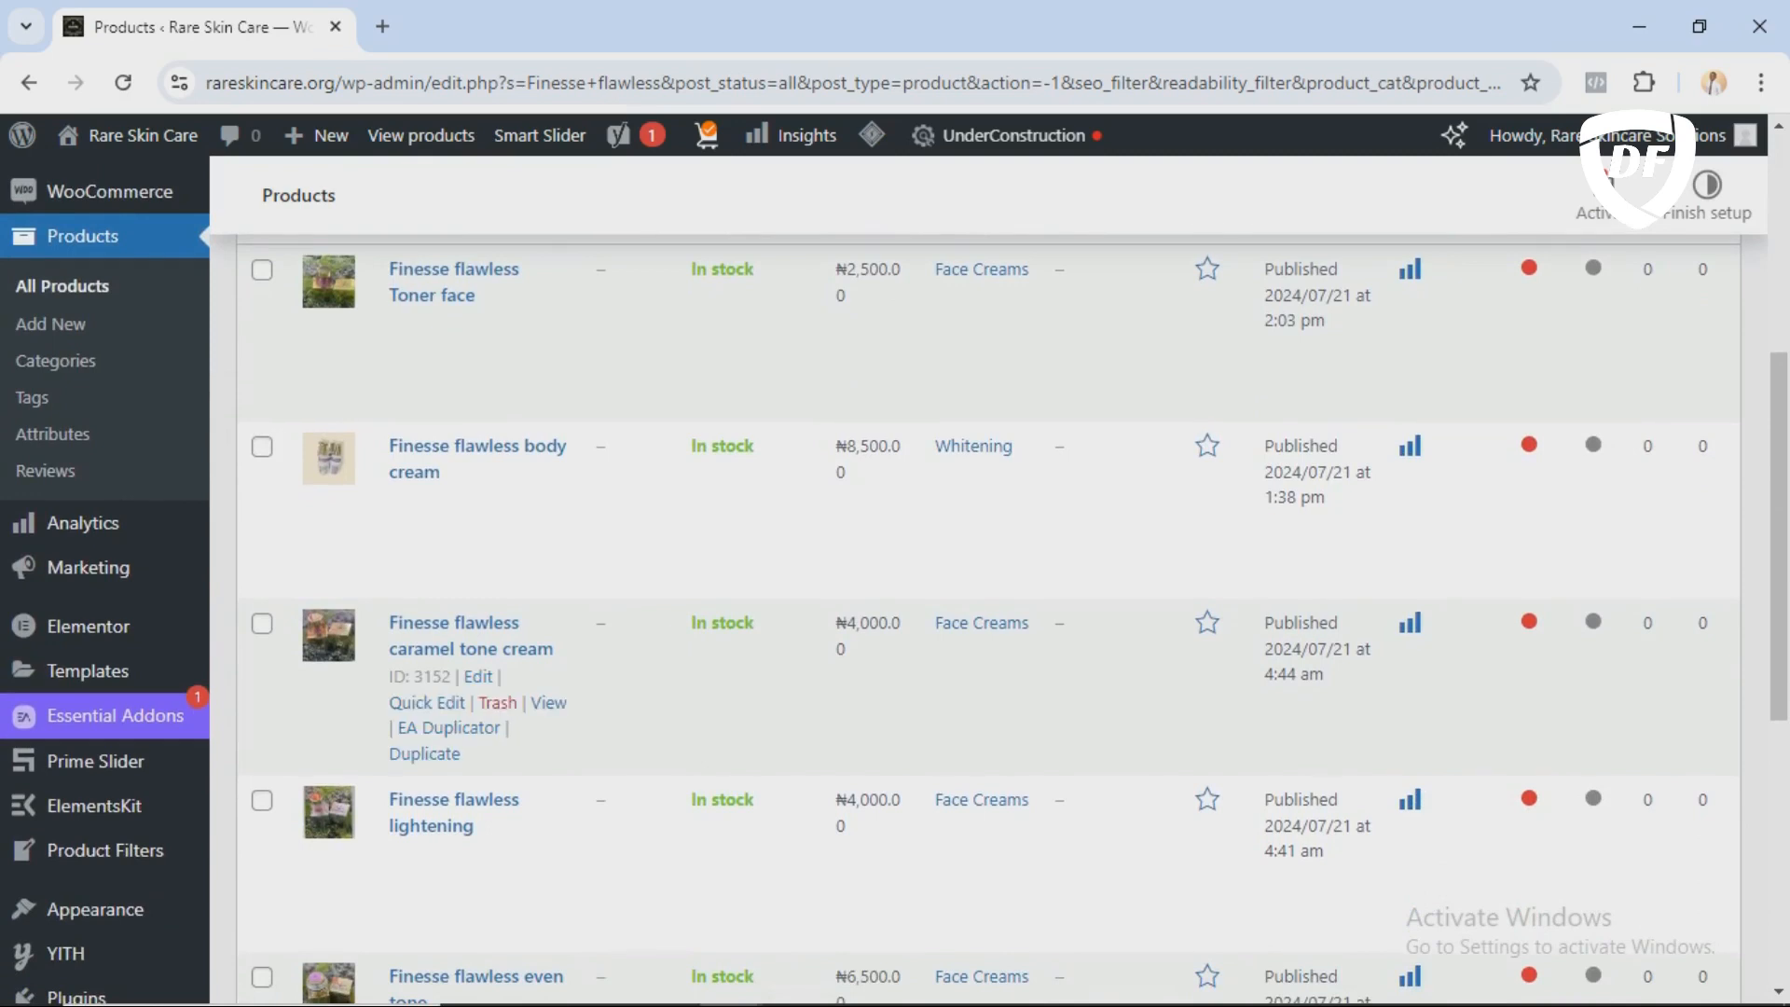
scroll(653, 653, down, 2)
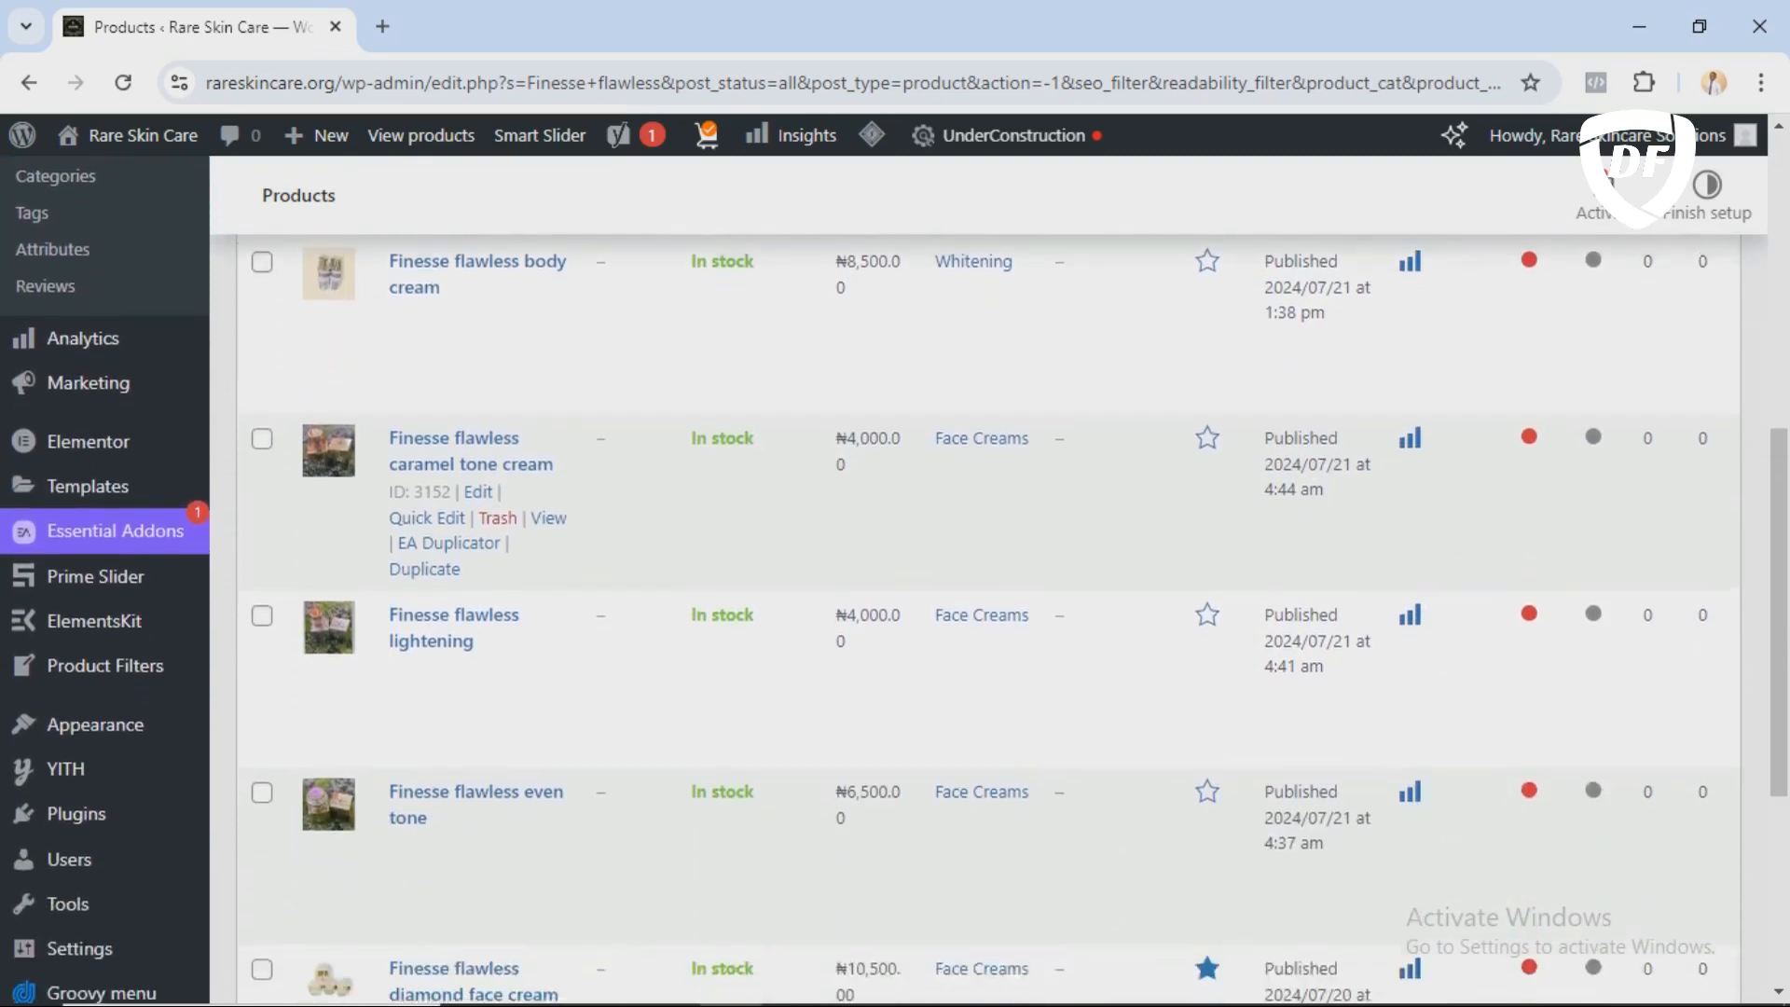
scroll(988, 588, down, 2)
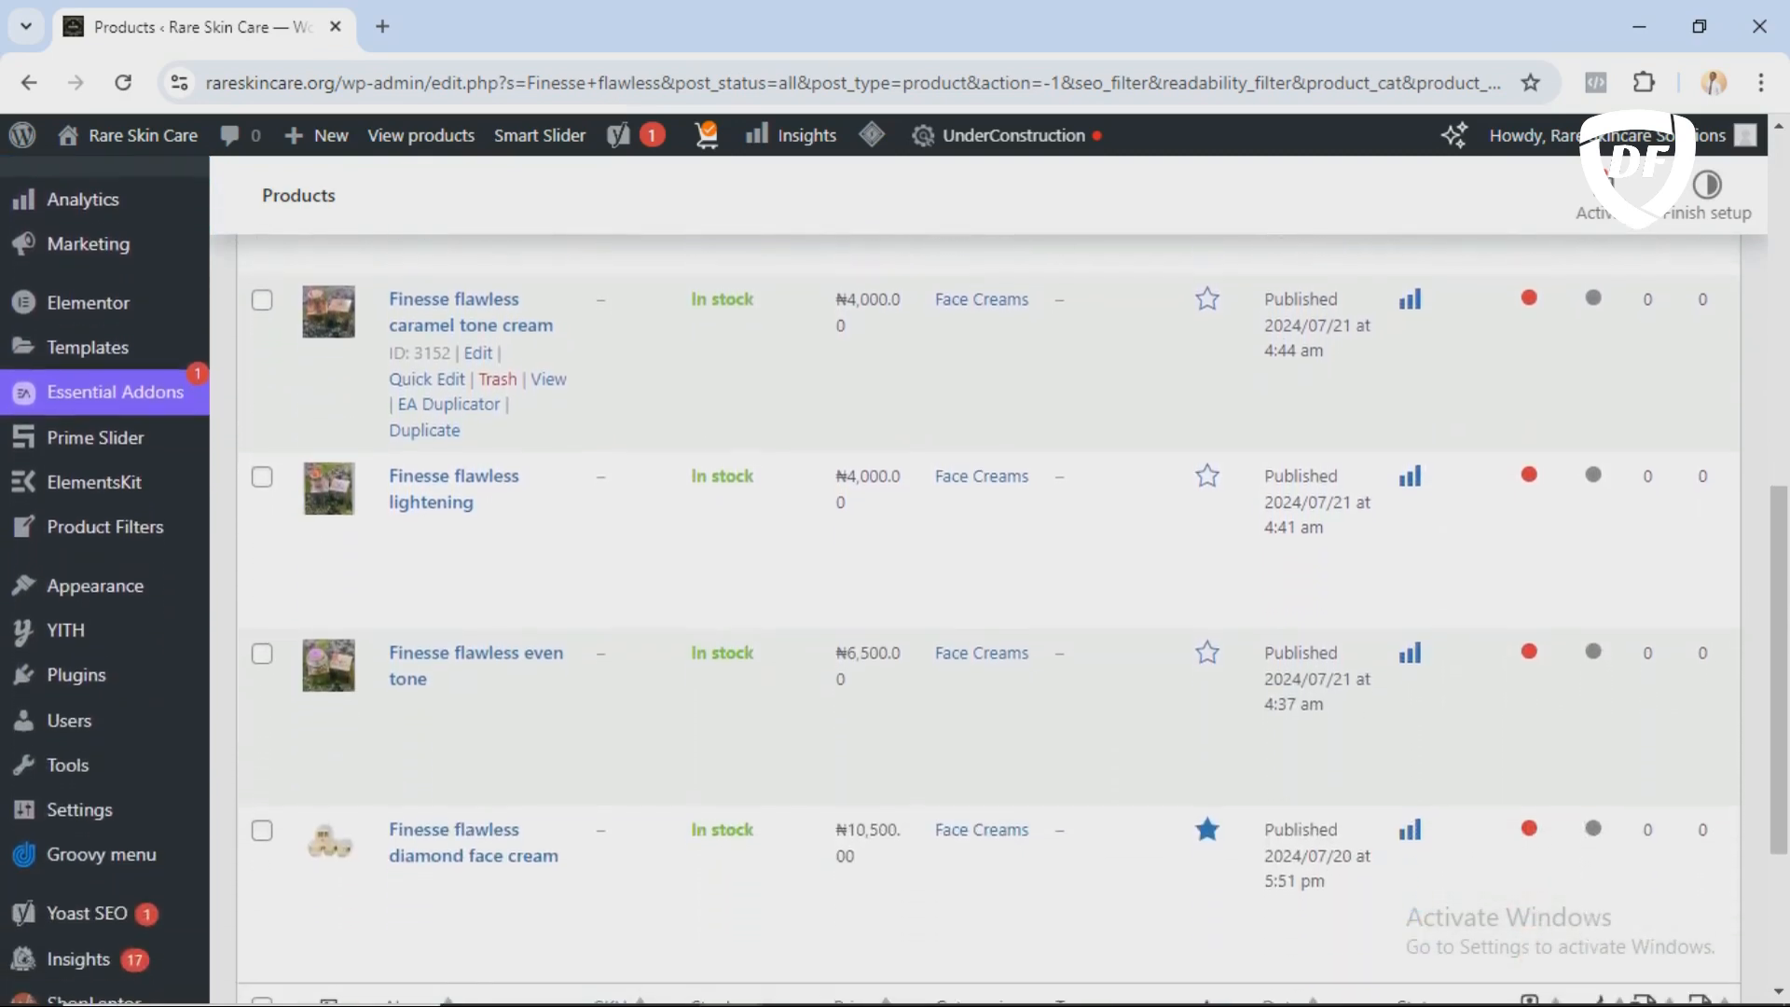
scroll(988, 559, down, 2)
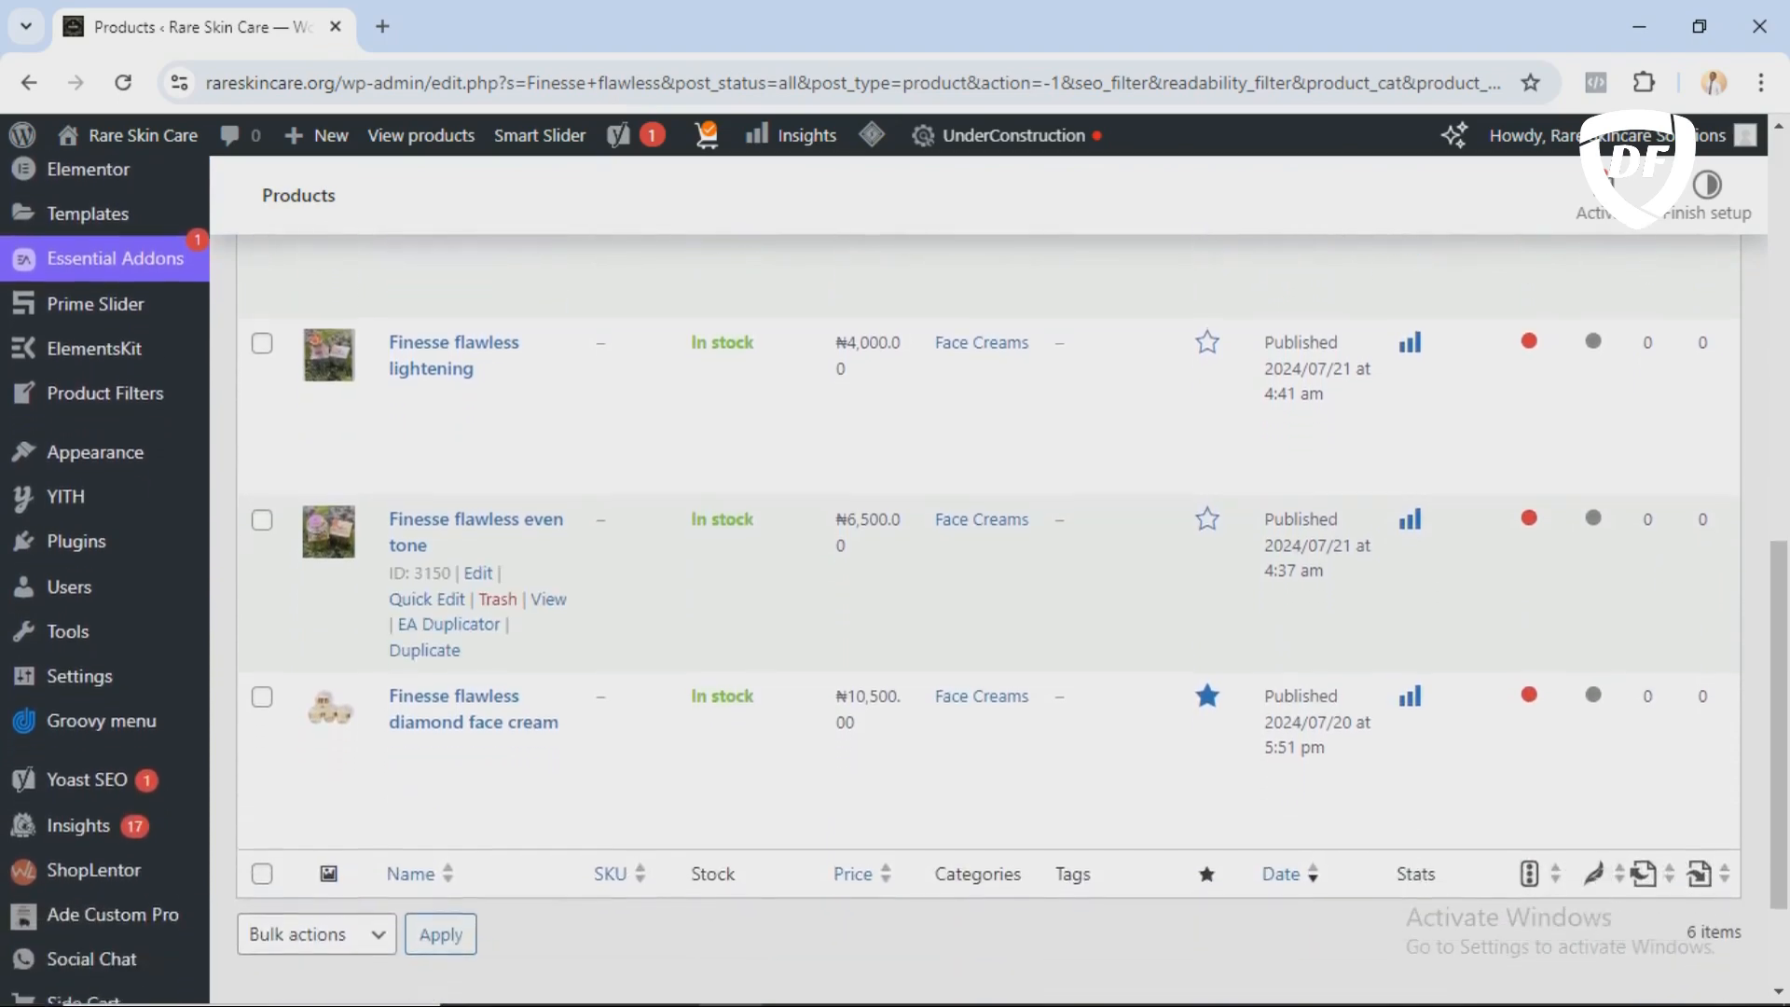
scroll(988, 559, down, 2)
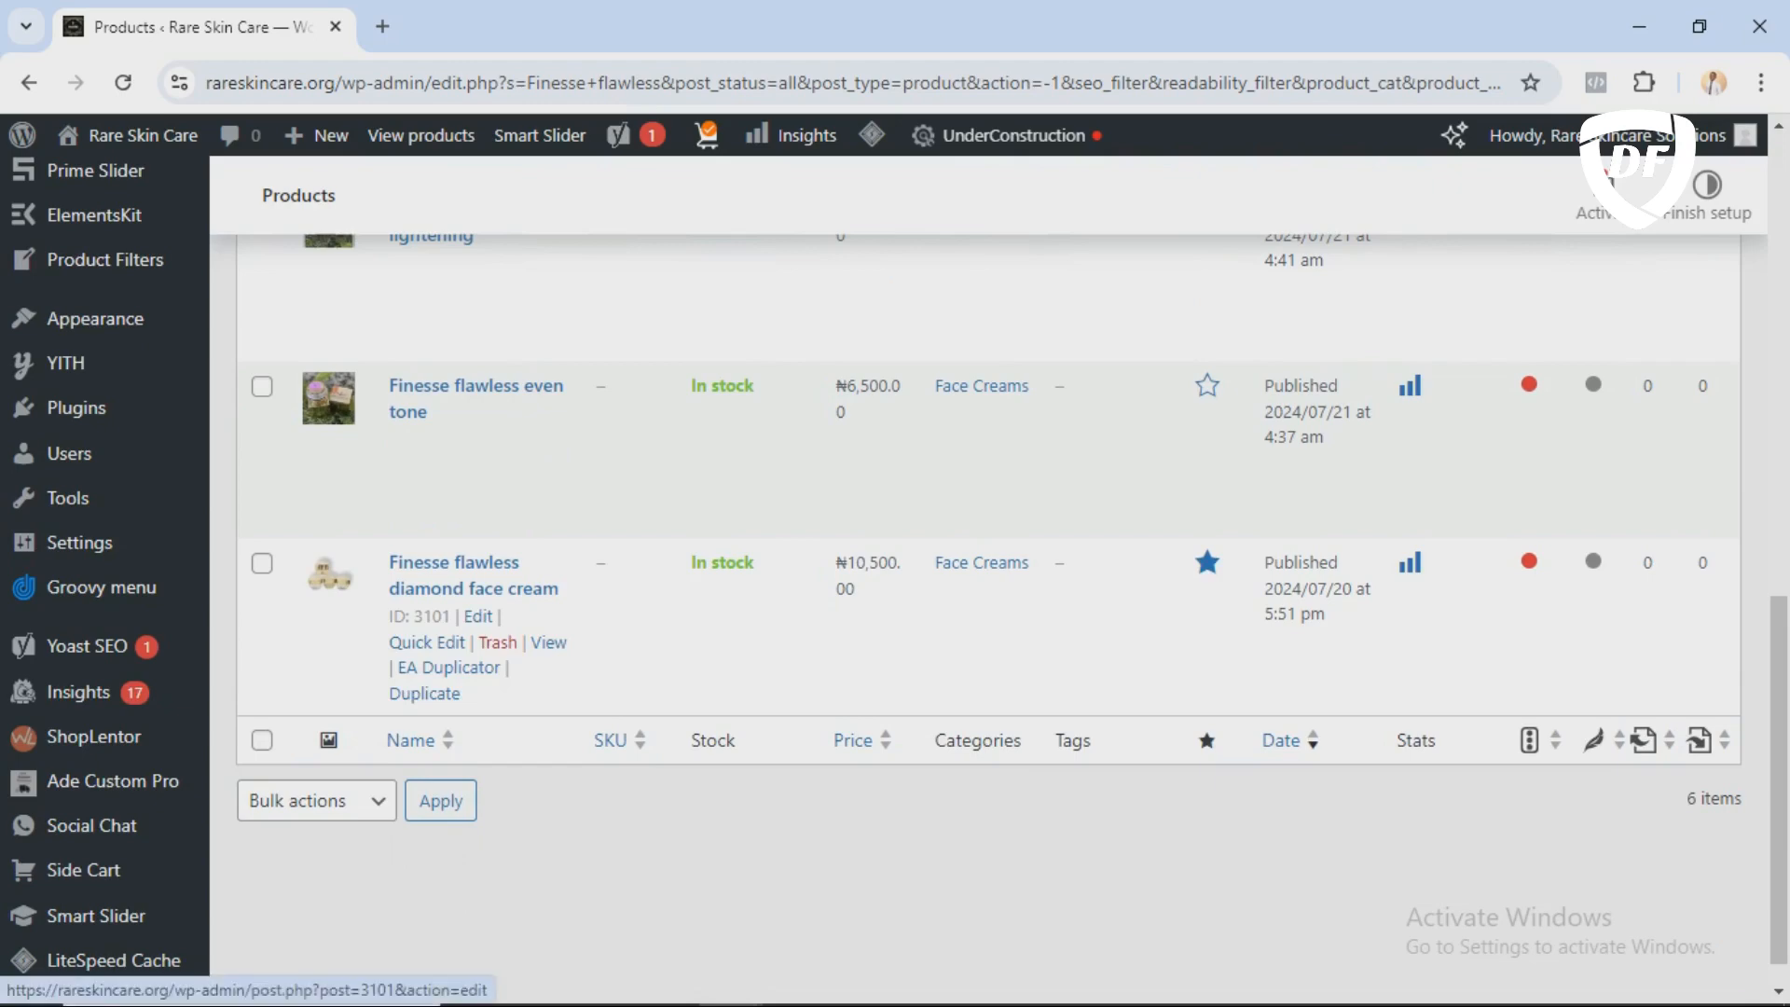
scroll(989, 578, up, 10)
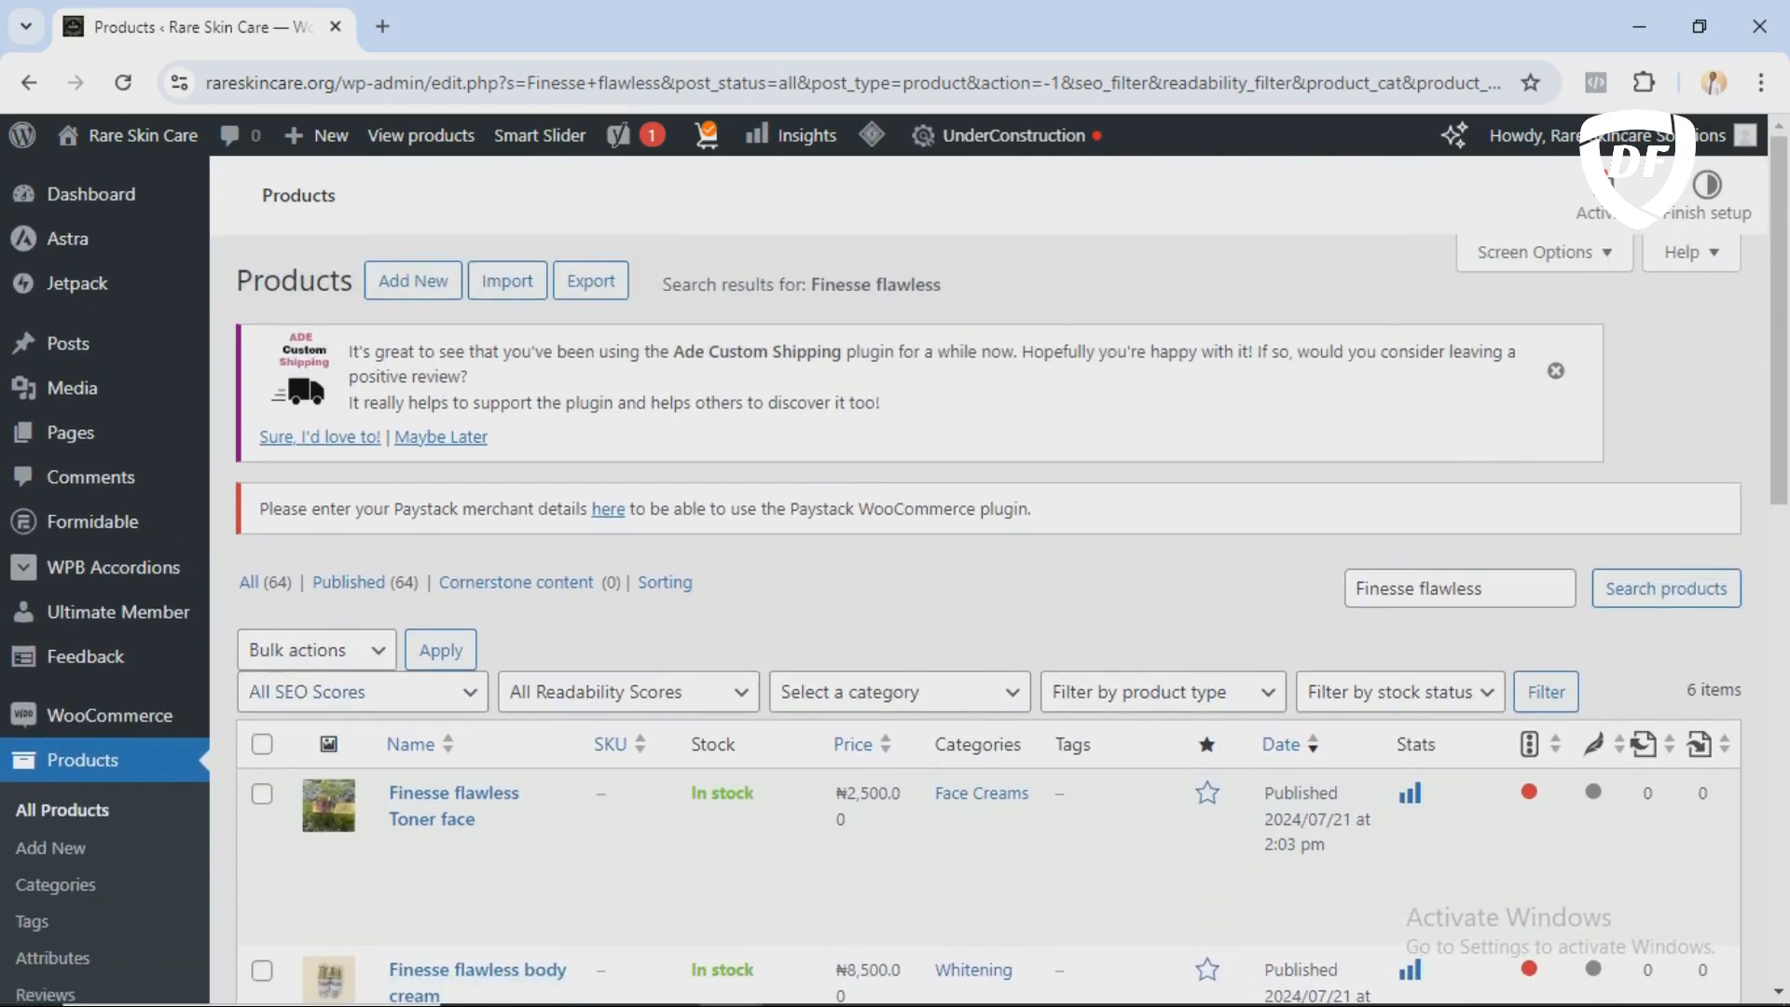
Step: Start a new product named "Black soap" and go to its empty product description
scroll(989, 560, down, 3)
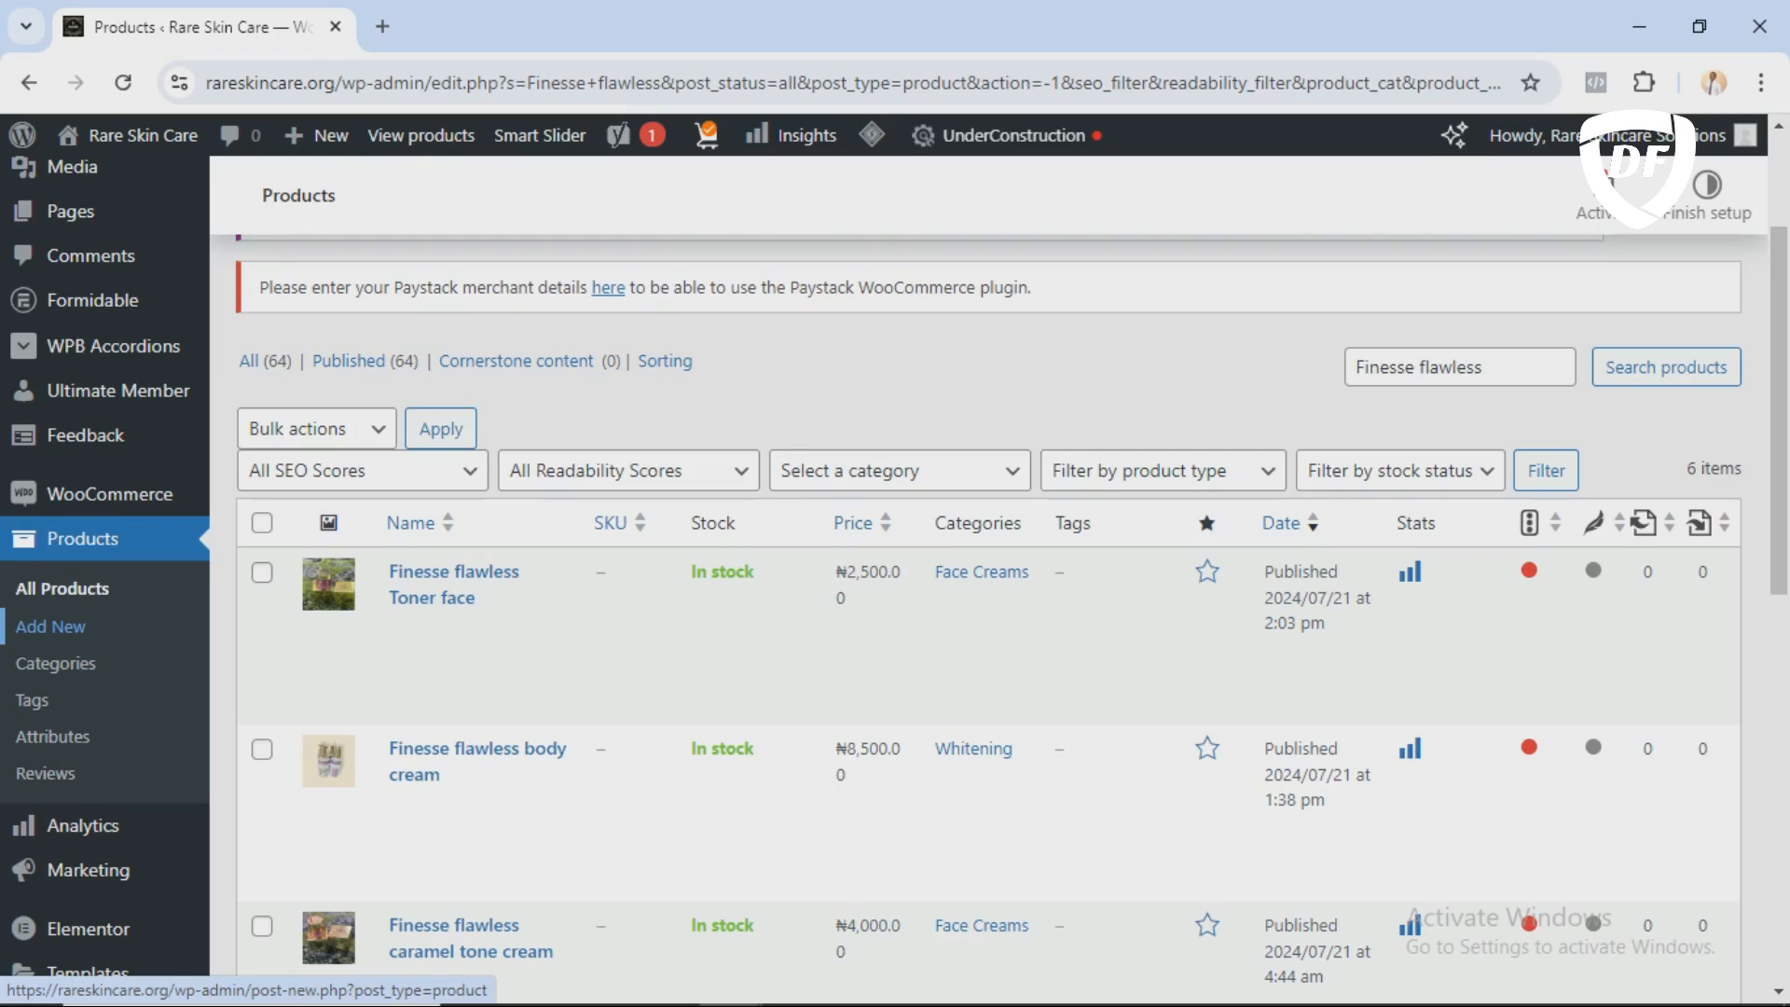
scroll(988, 559, up, 3)
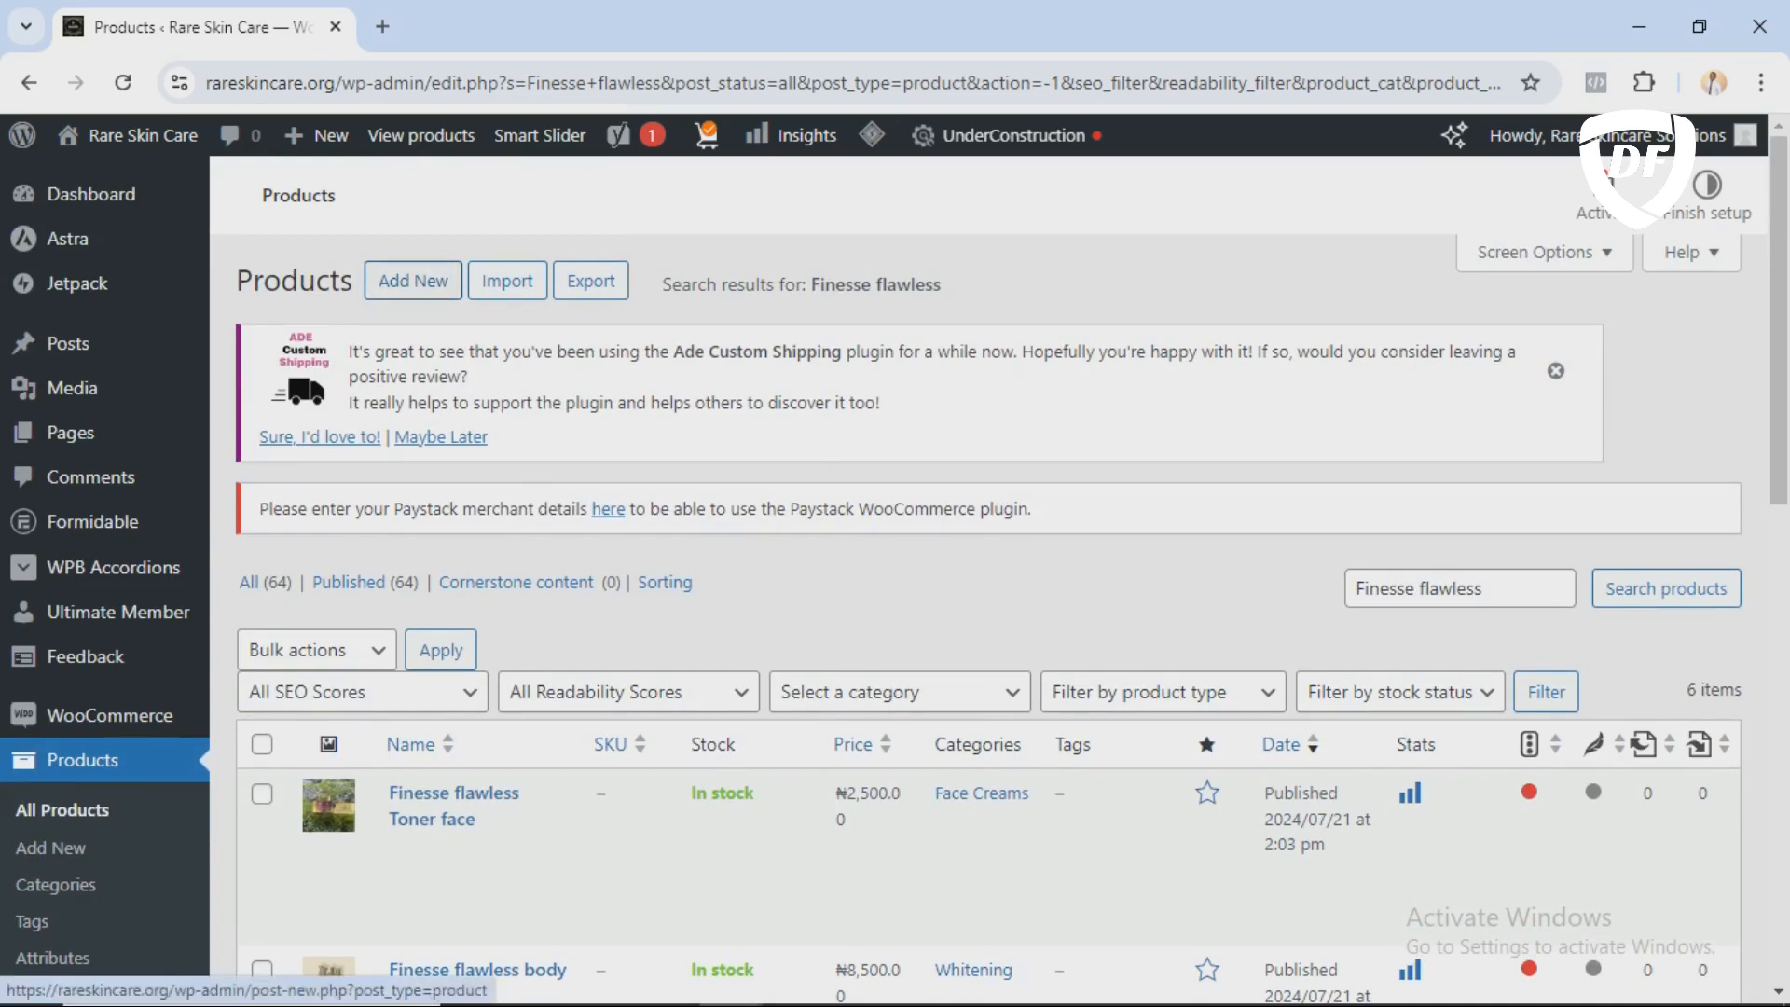
mouse_move(317, 135)
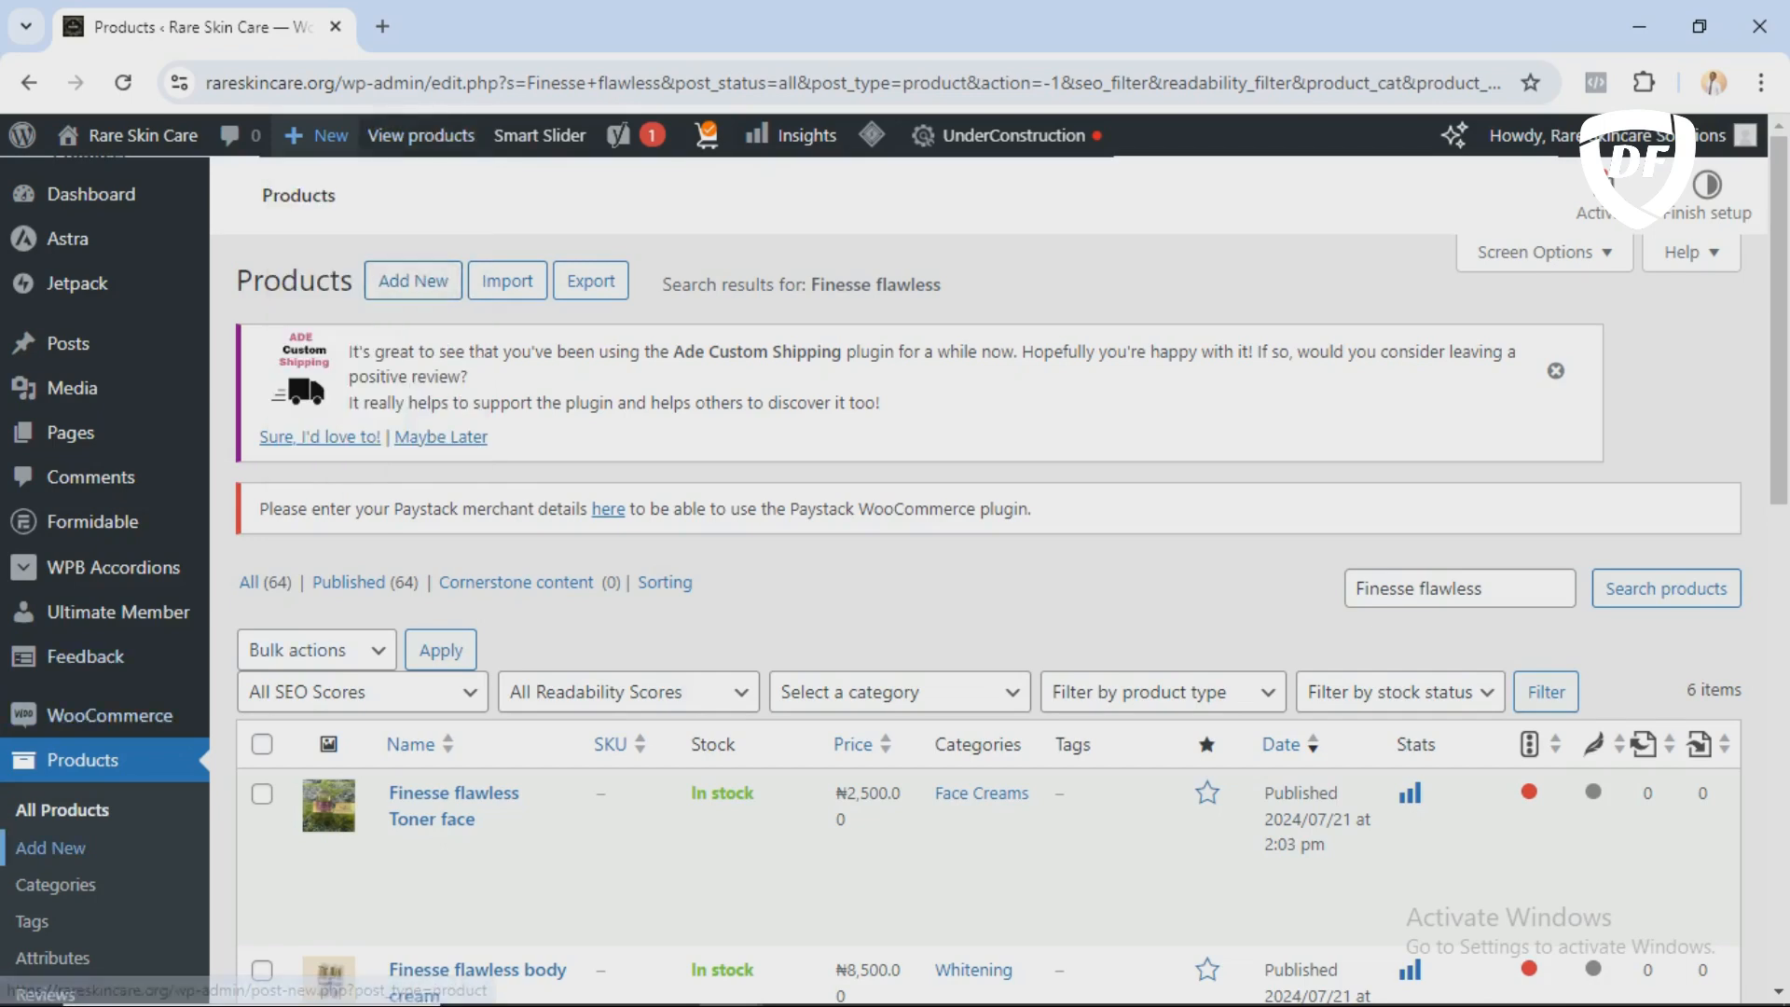
click(50, 848)
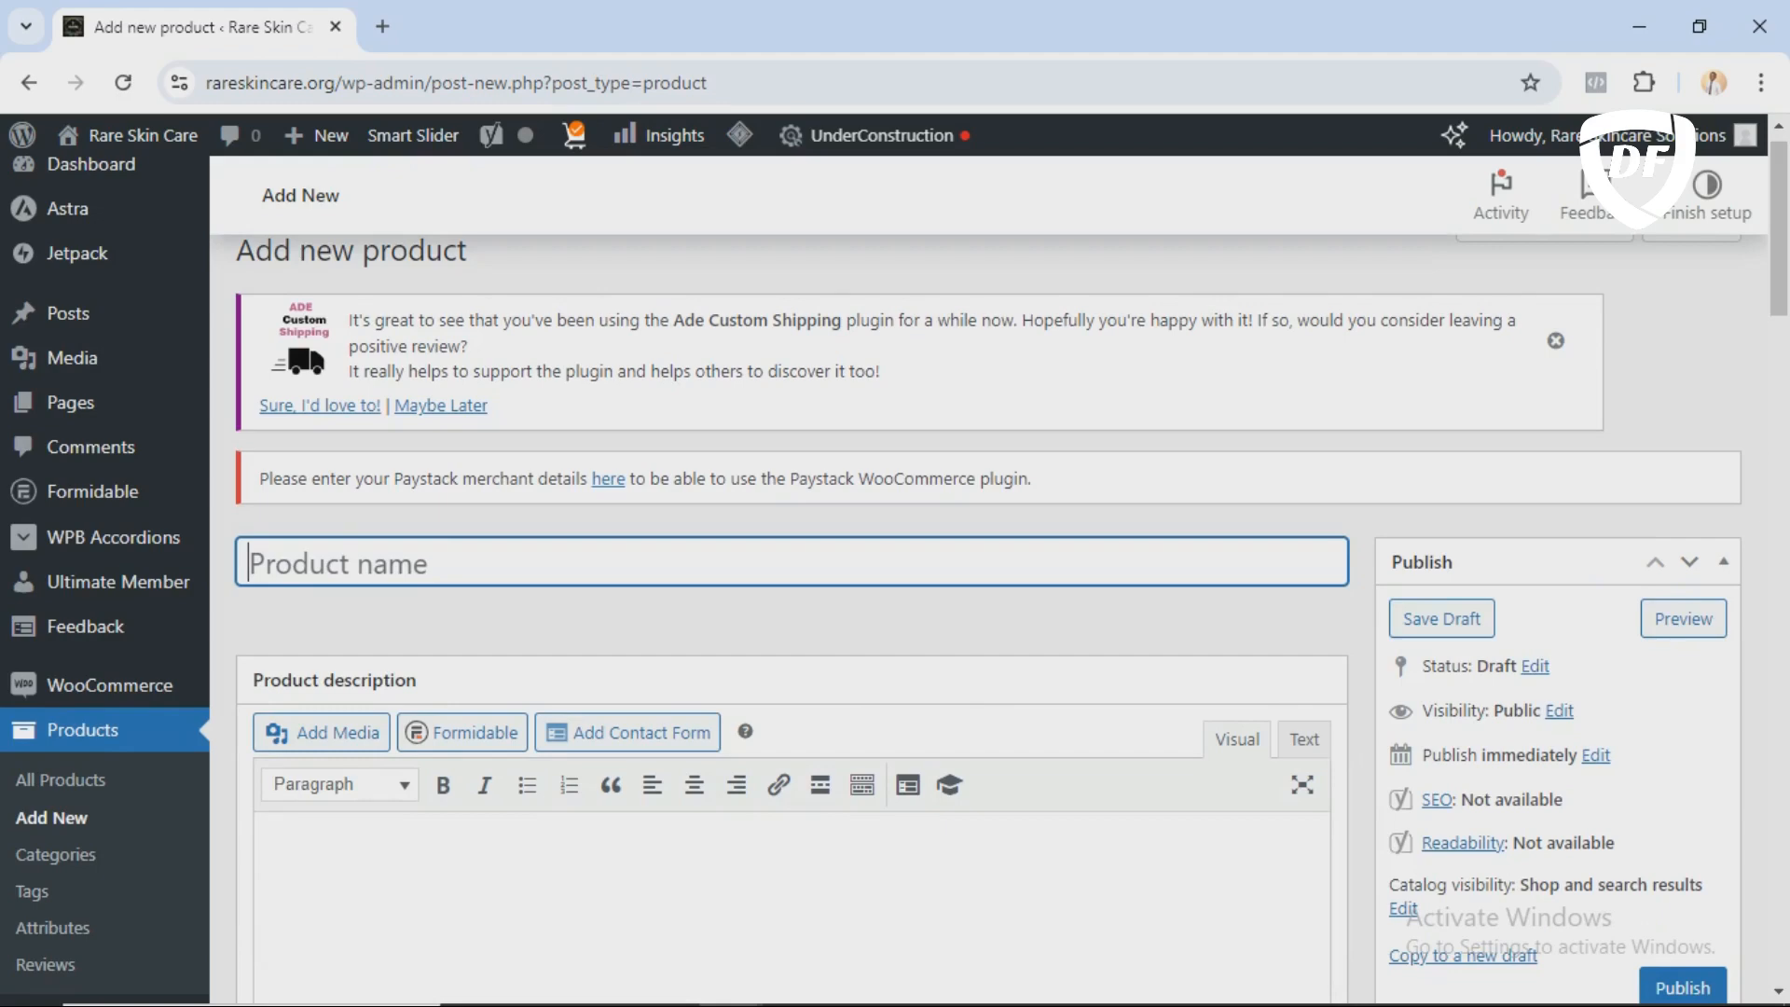
text(Black soa)
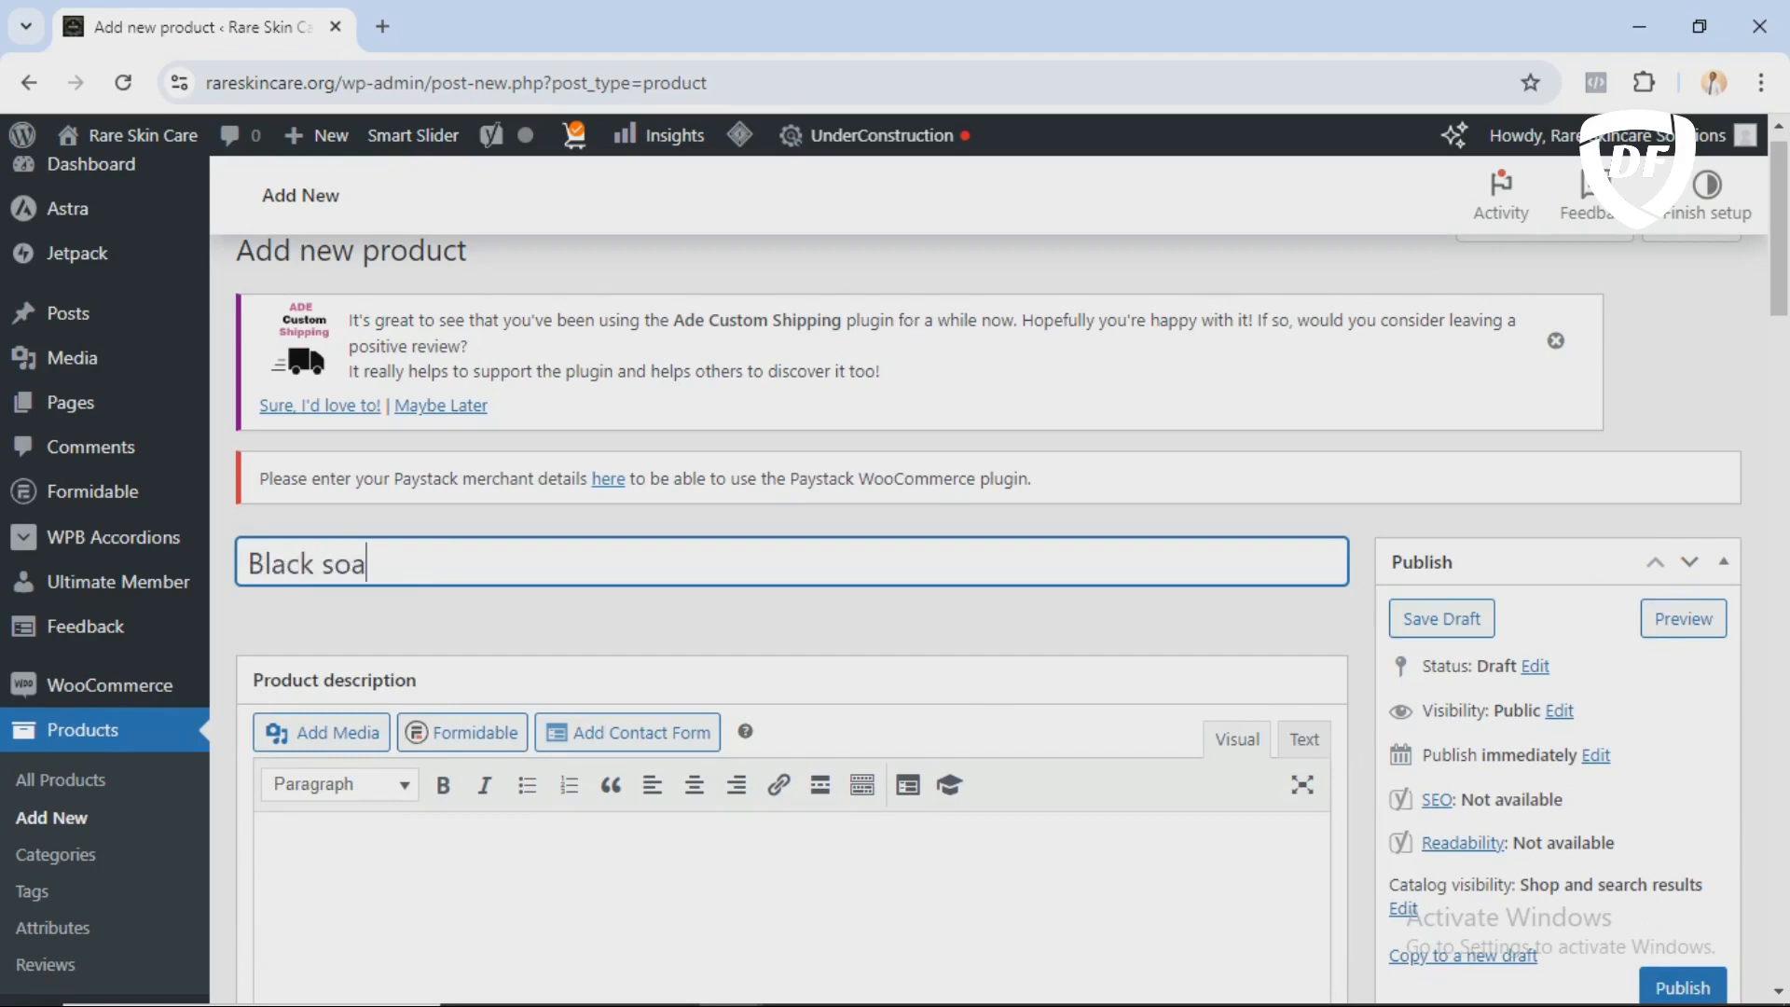
text(p)
key(Tab)
scroll(895, 559, down, 3)
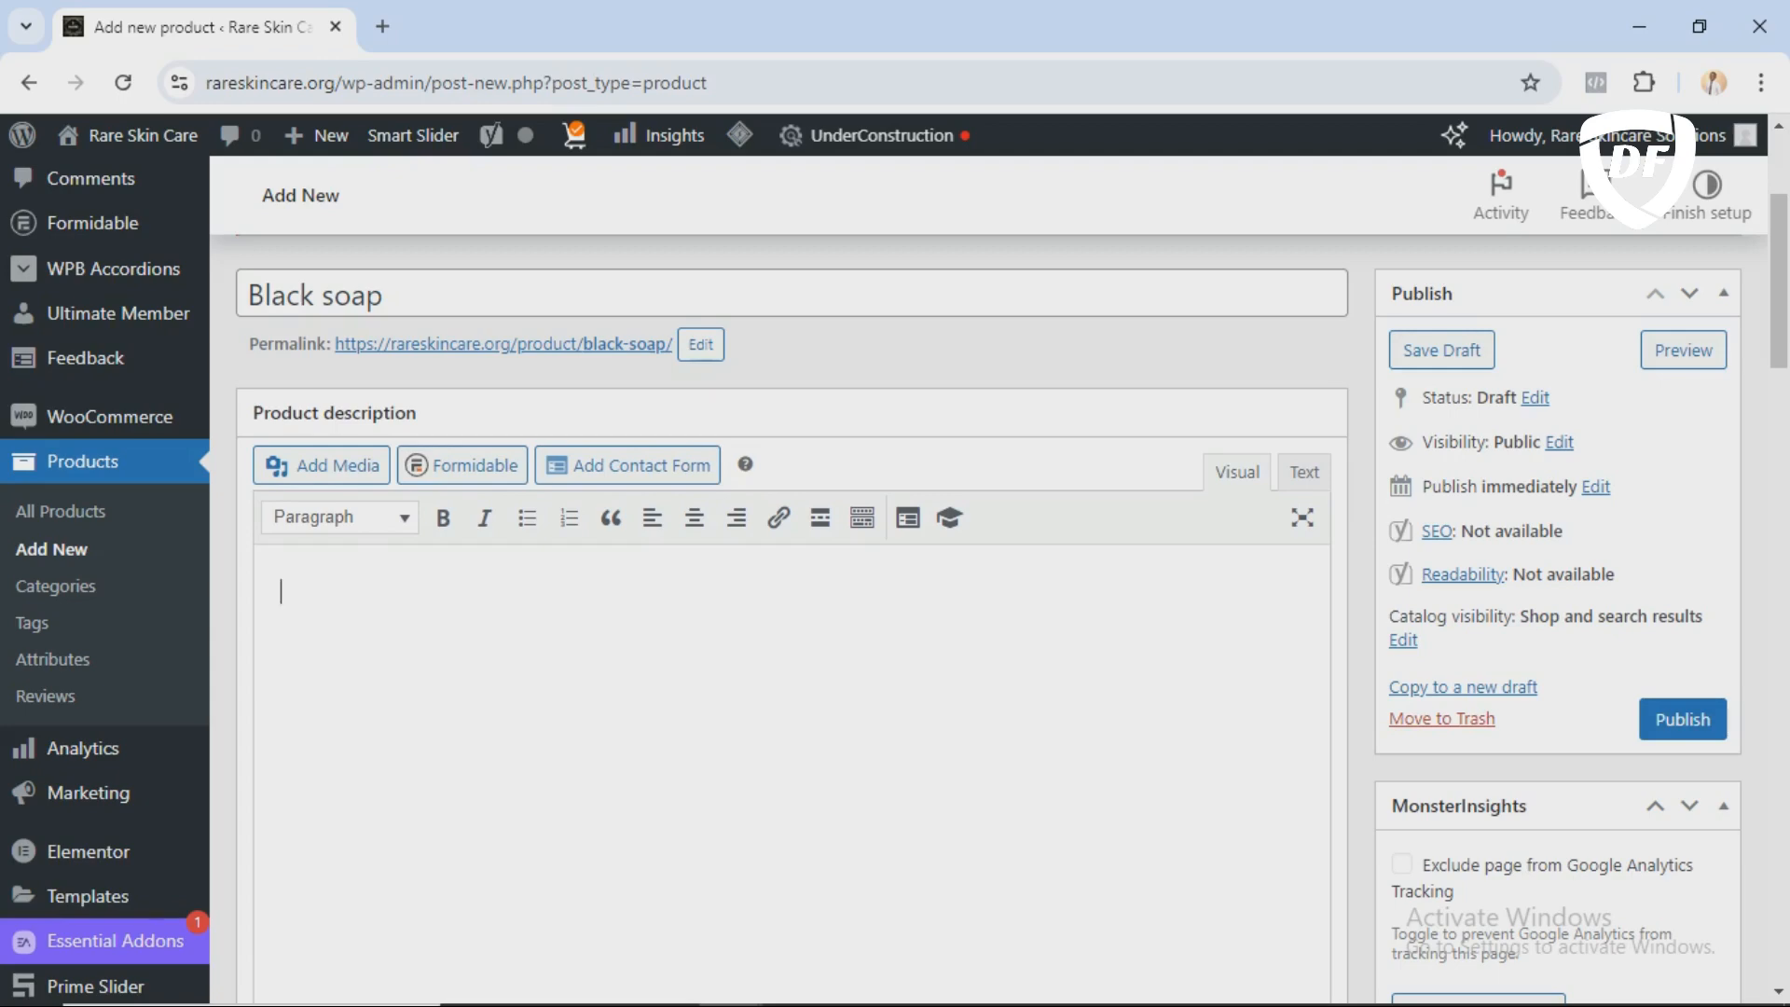
click(281, 591)
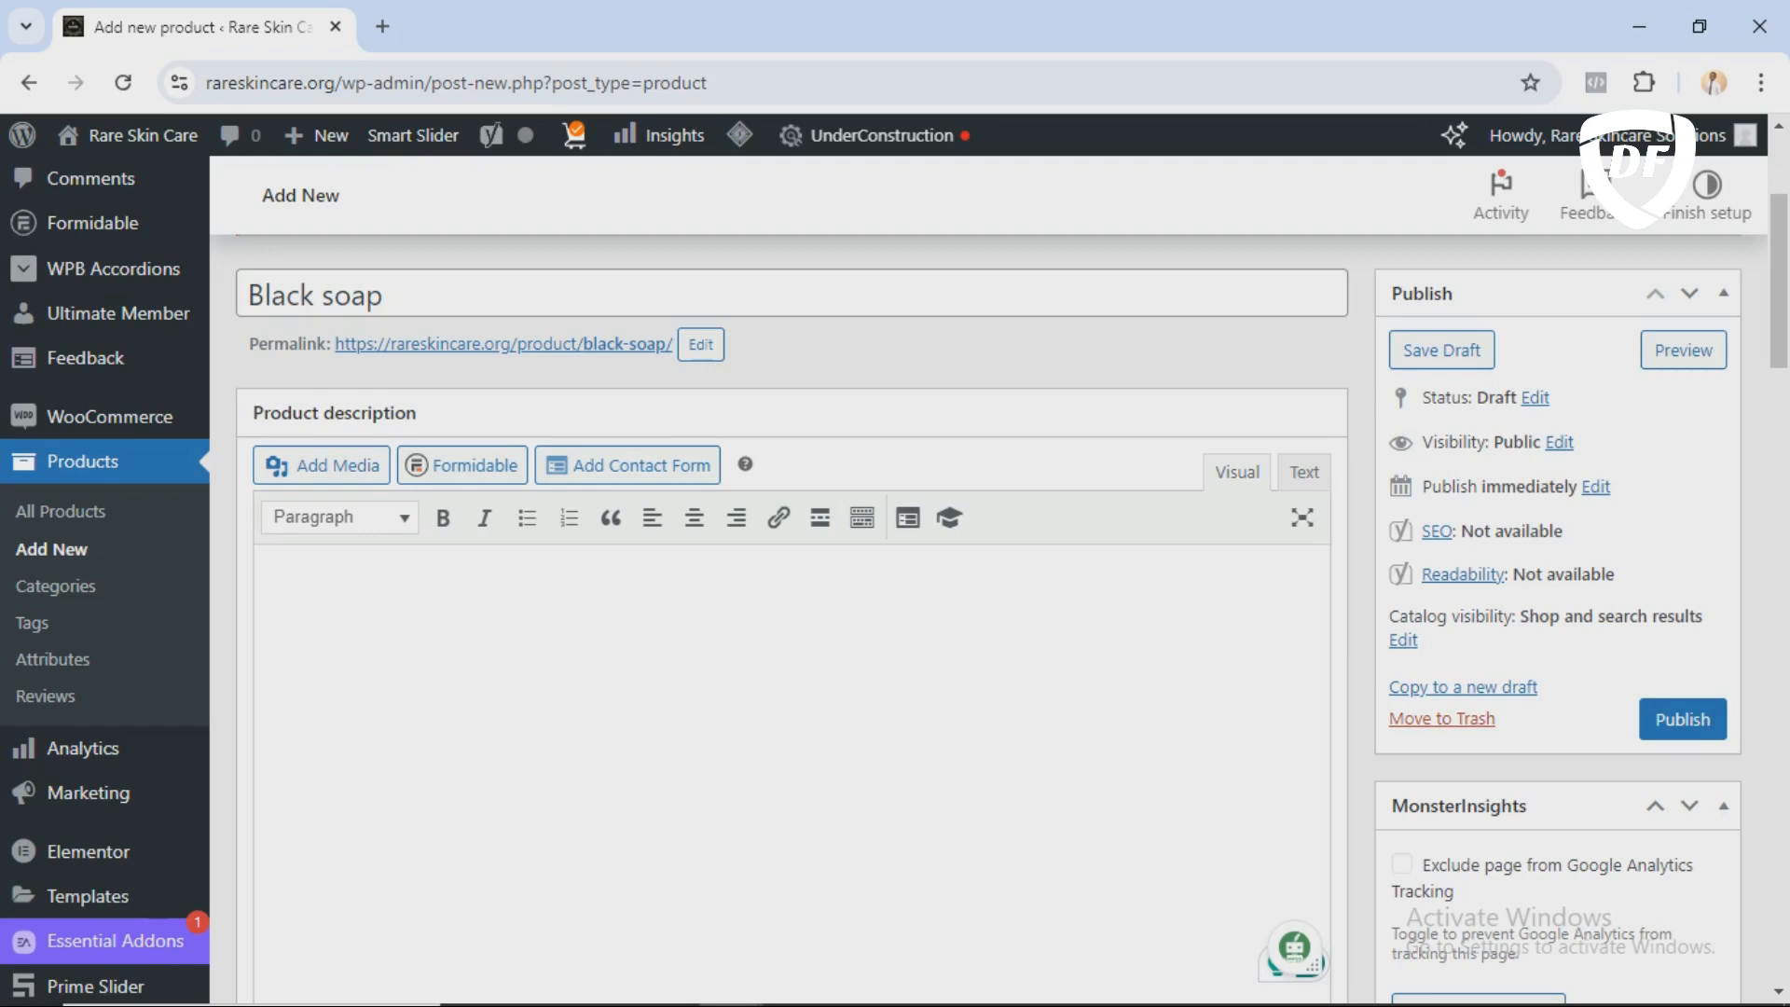
Step: Set the dark between thighs cream photo from the media library as the product image
scroll(895, 579, down, 5)
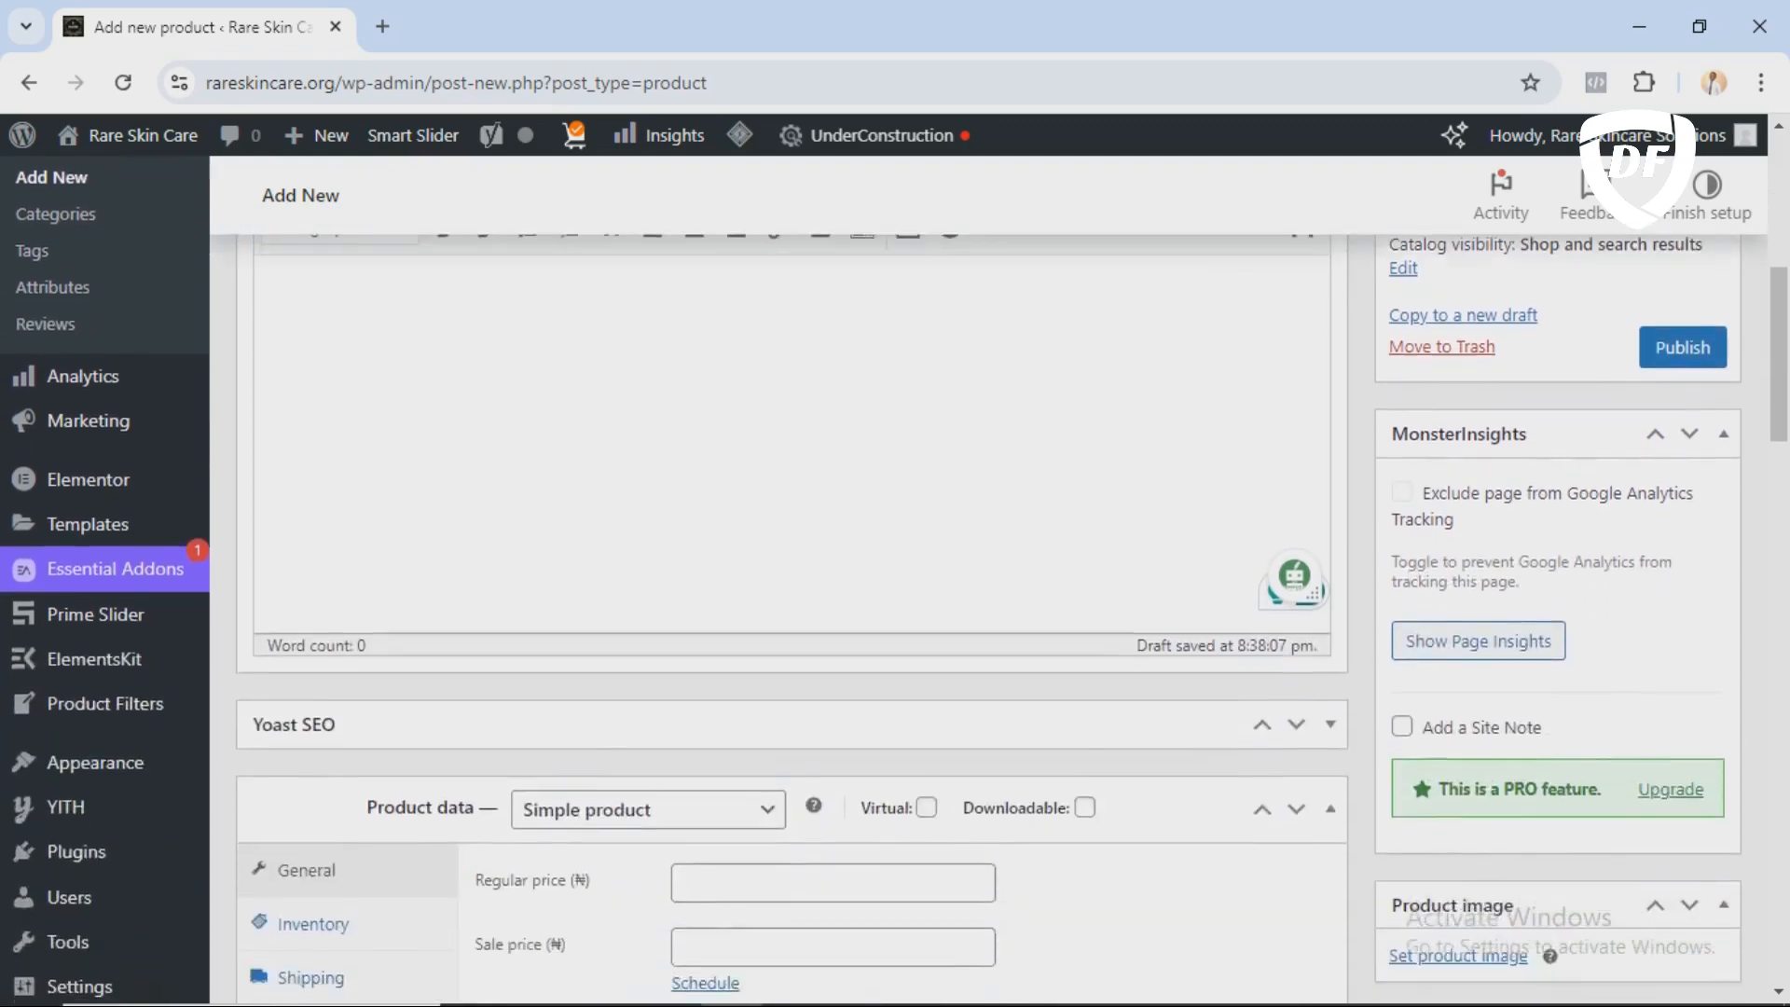
scroll(895, 578, down, 2)
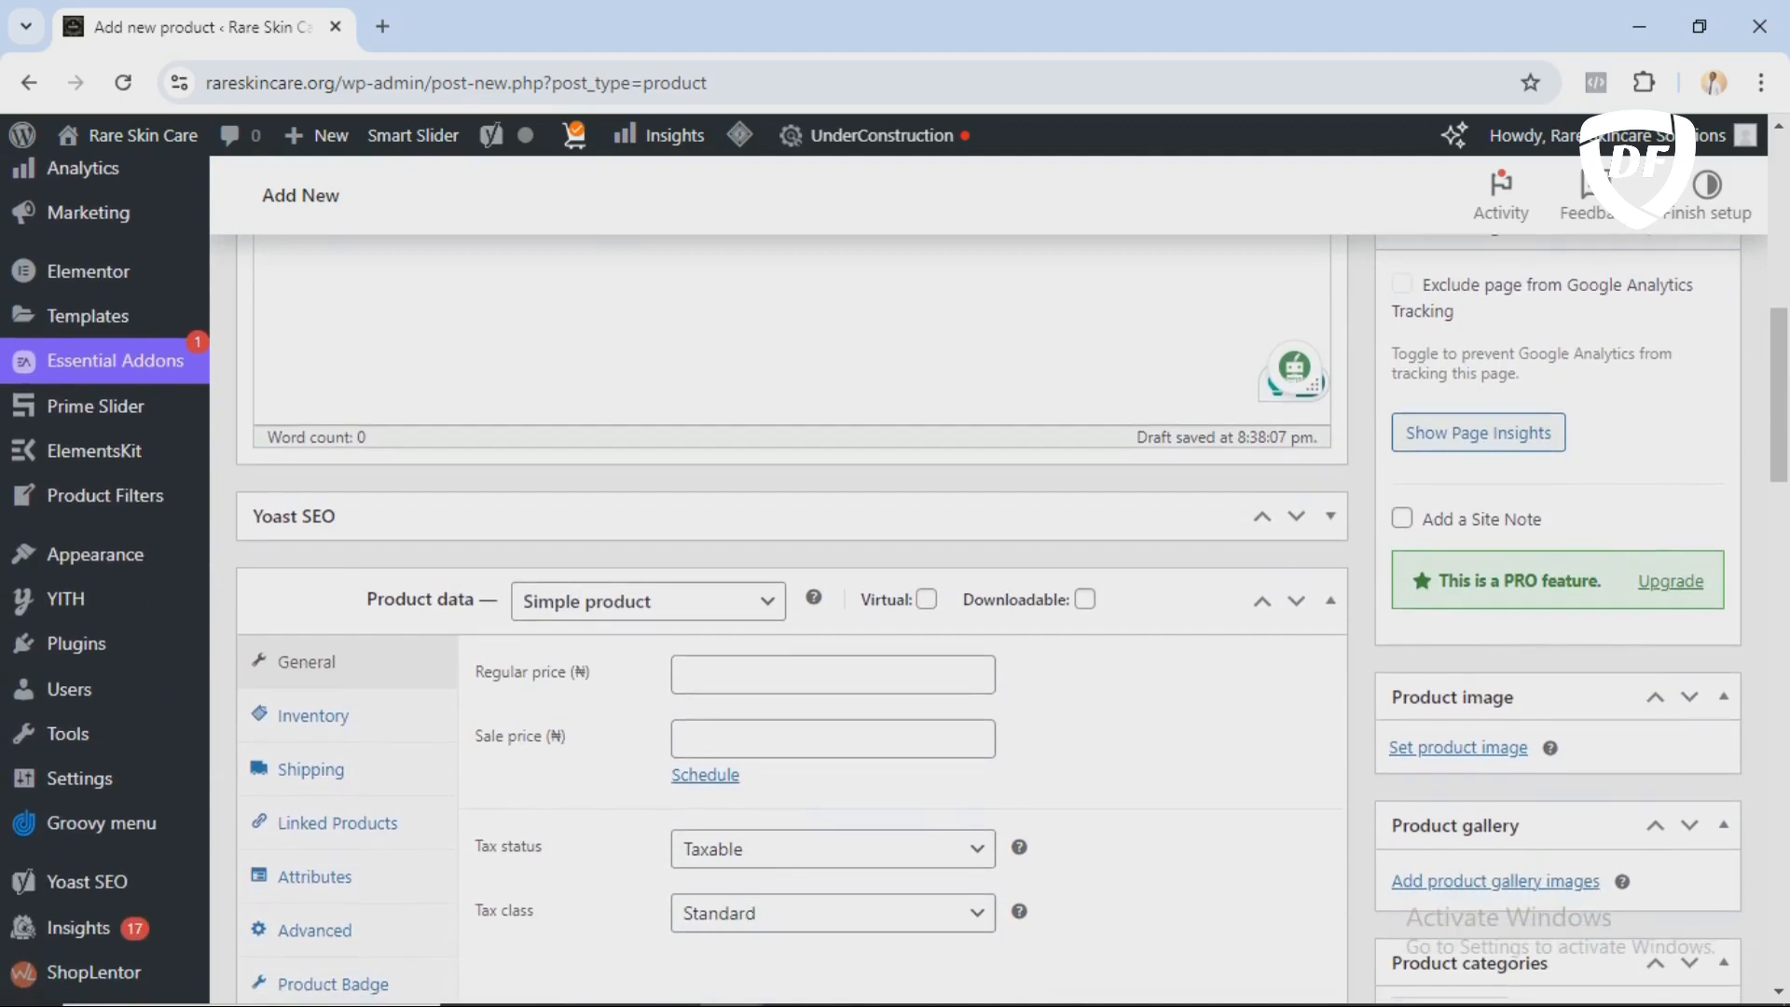
scroll(895, 578, down, 1)
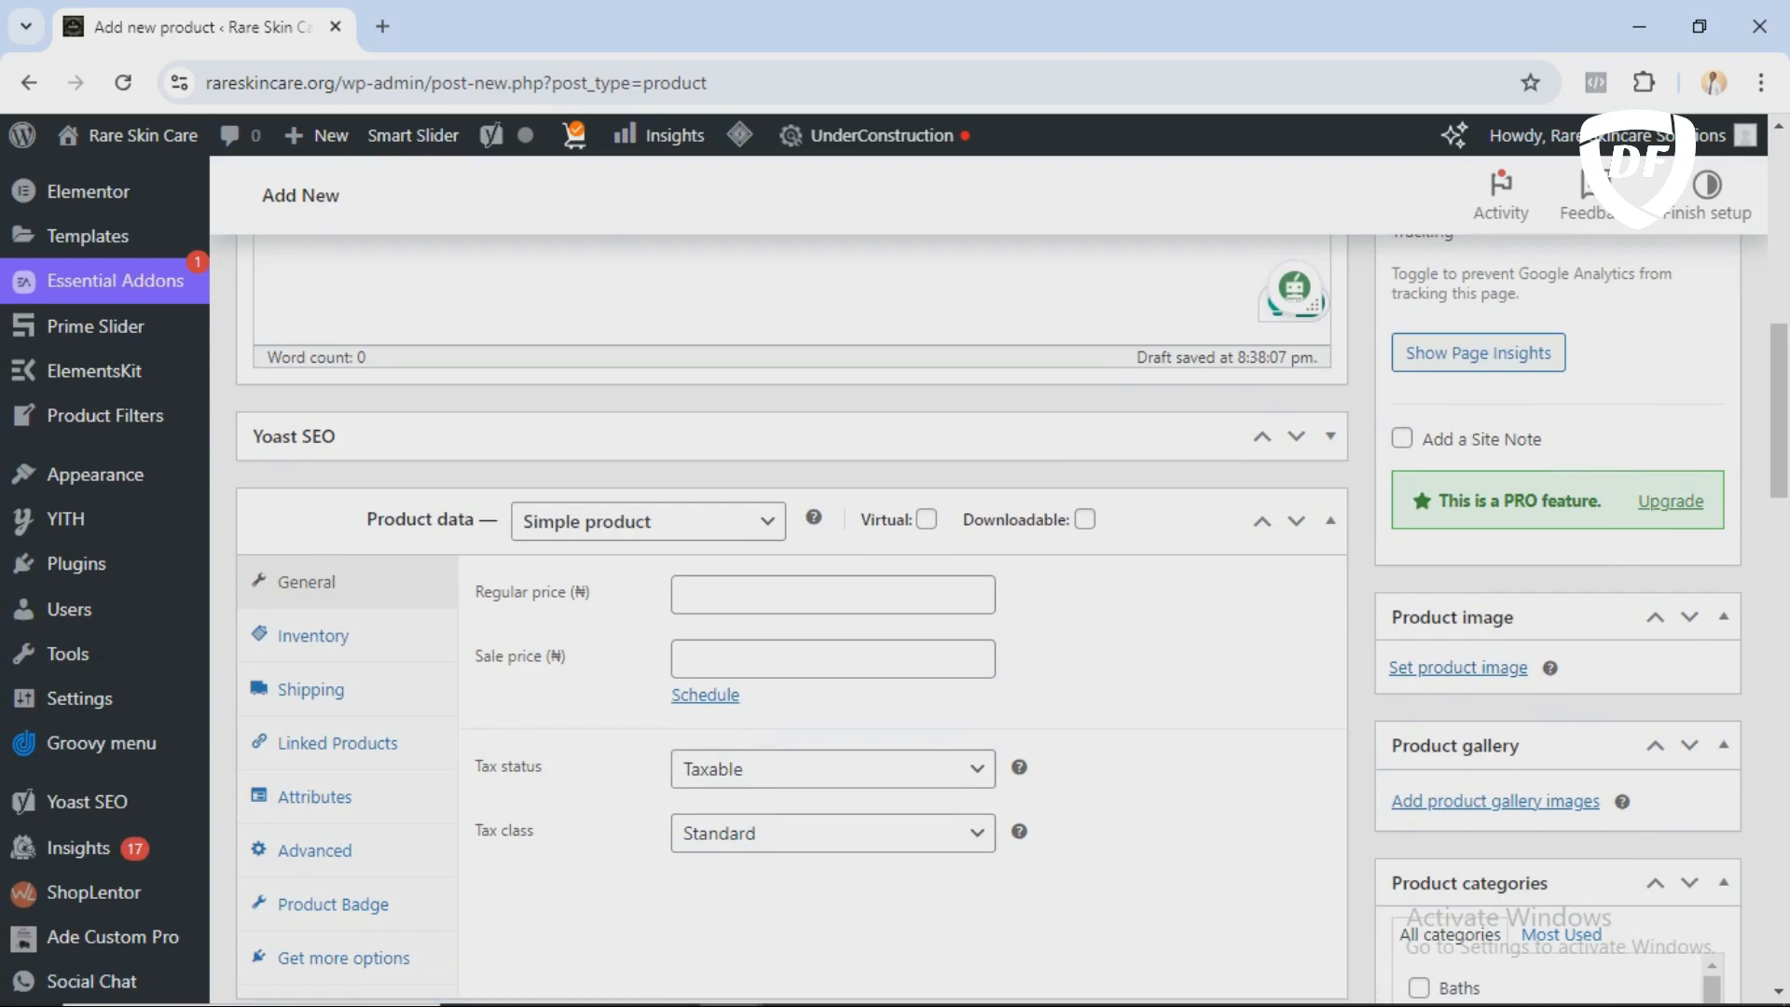
scroll(895, 592, down, 2)
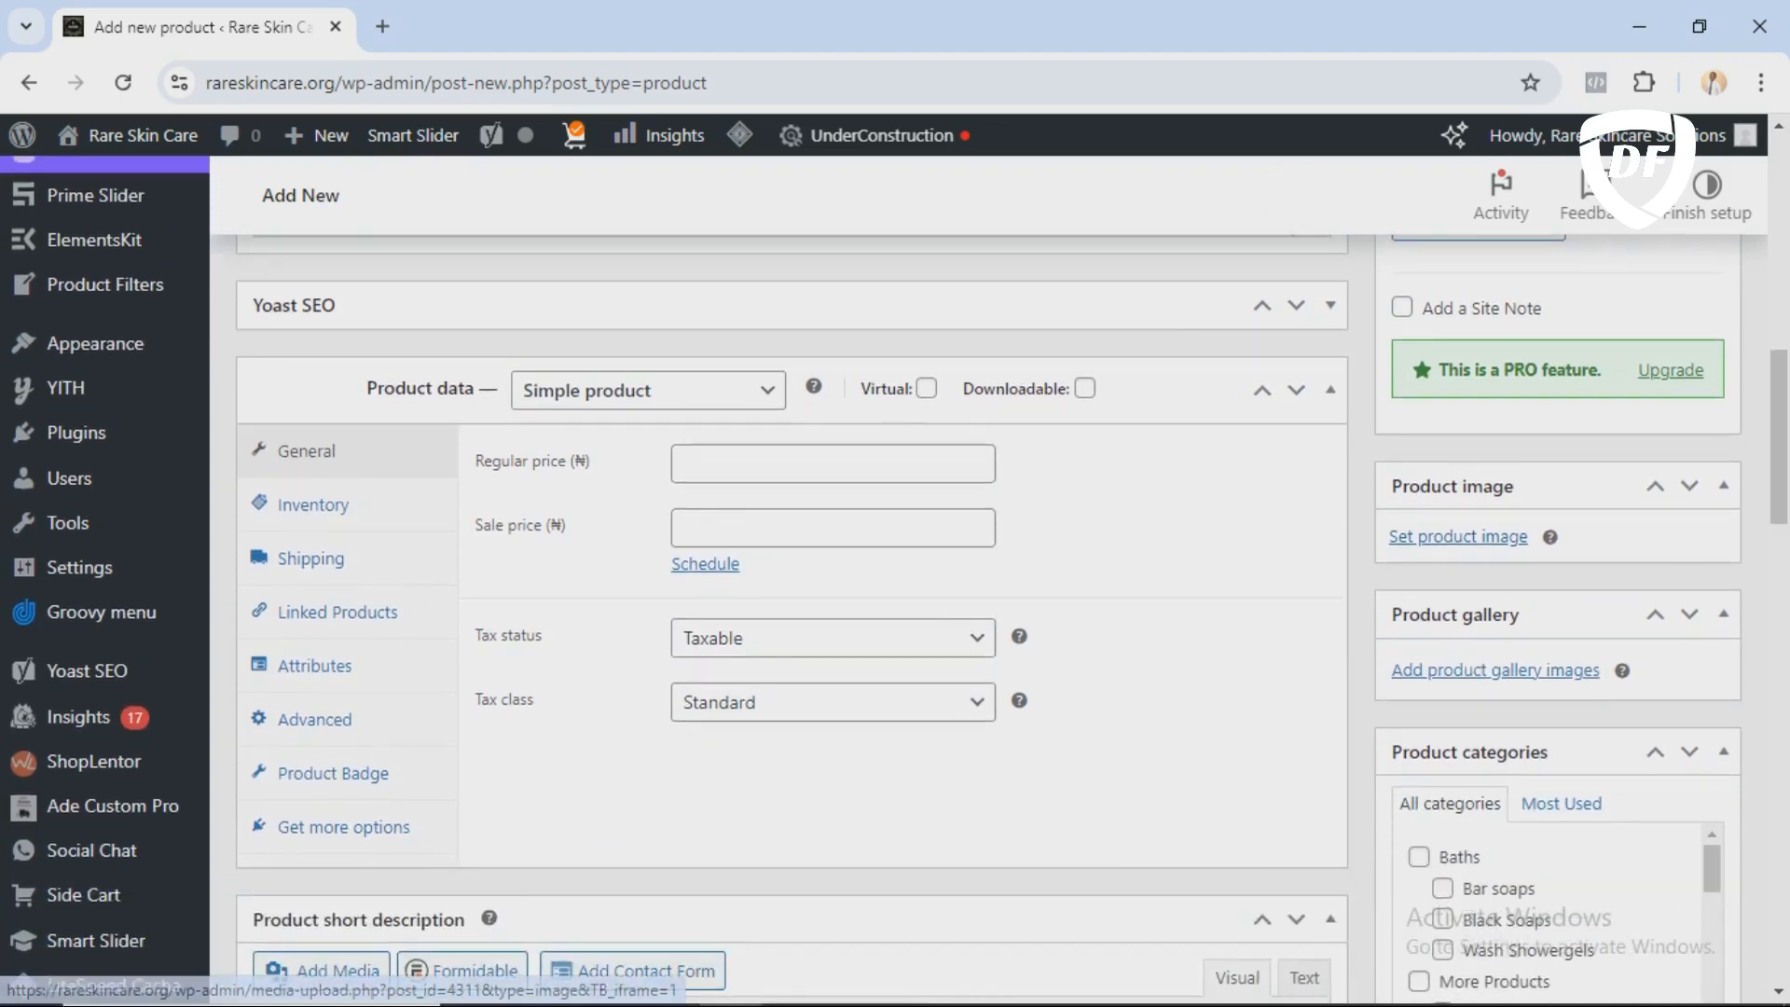
click(1459, 536)
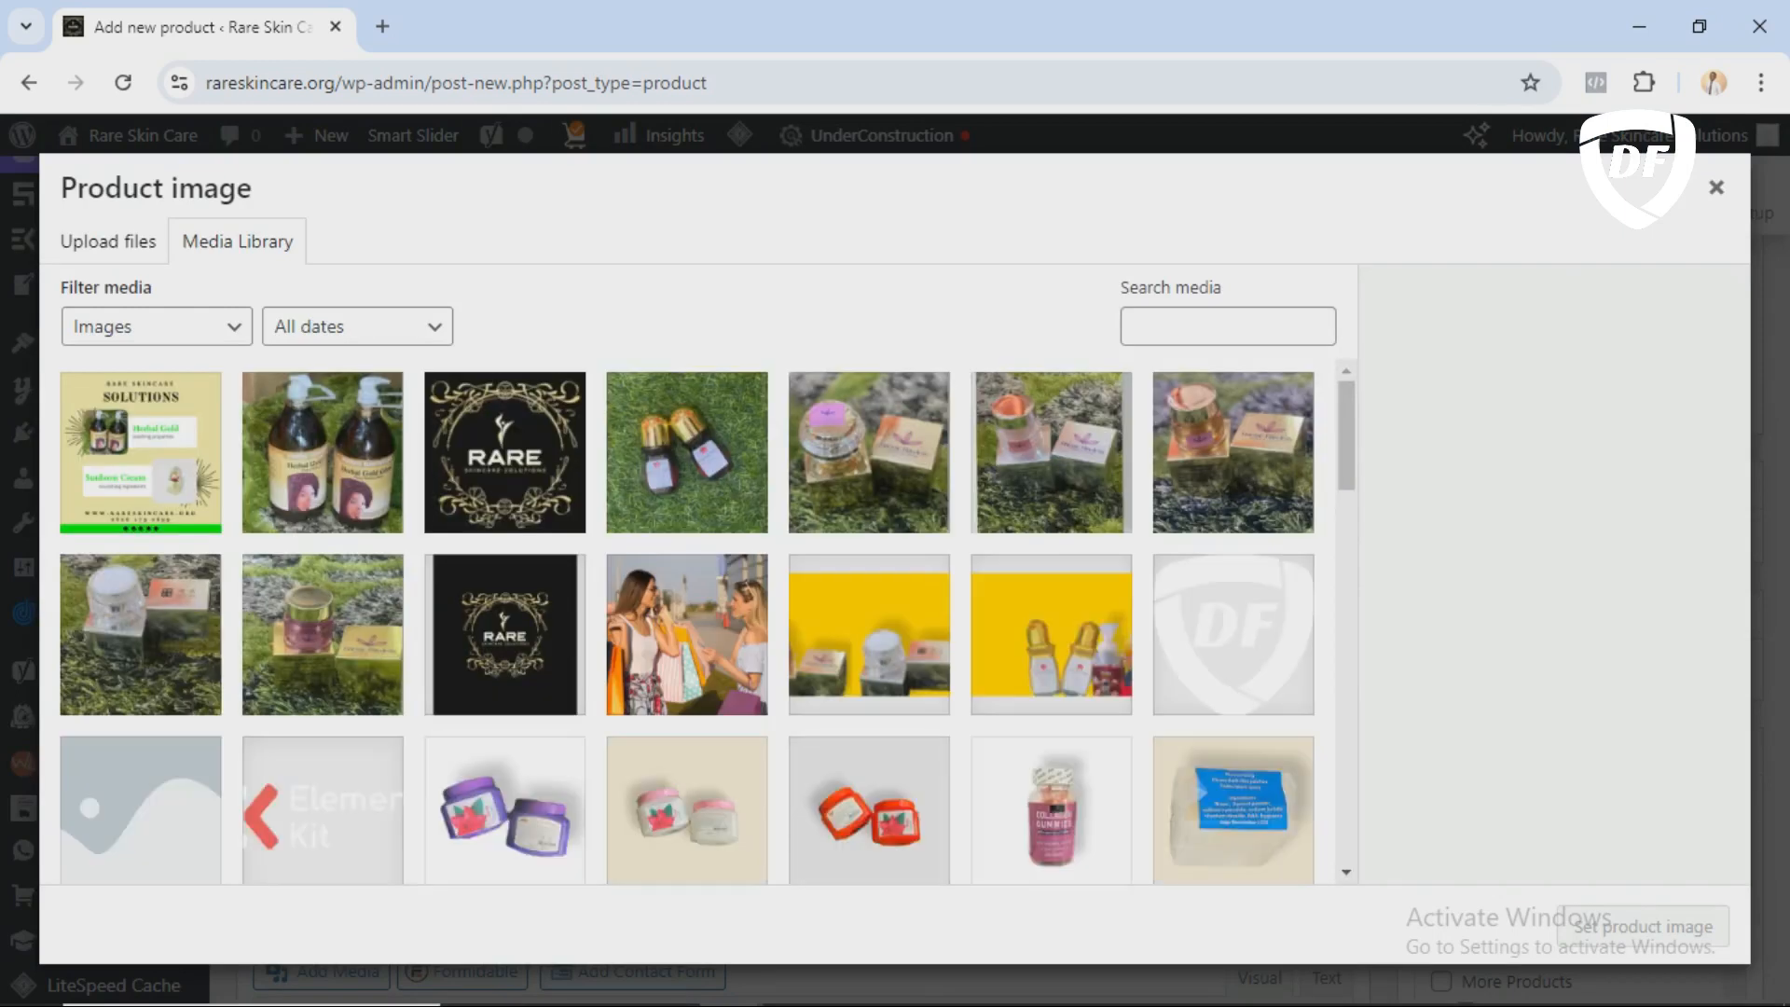
click(323, 453)
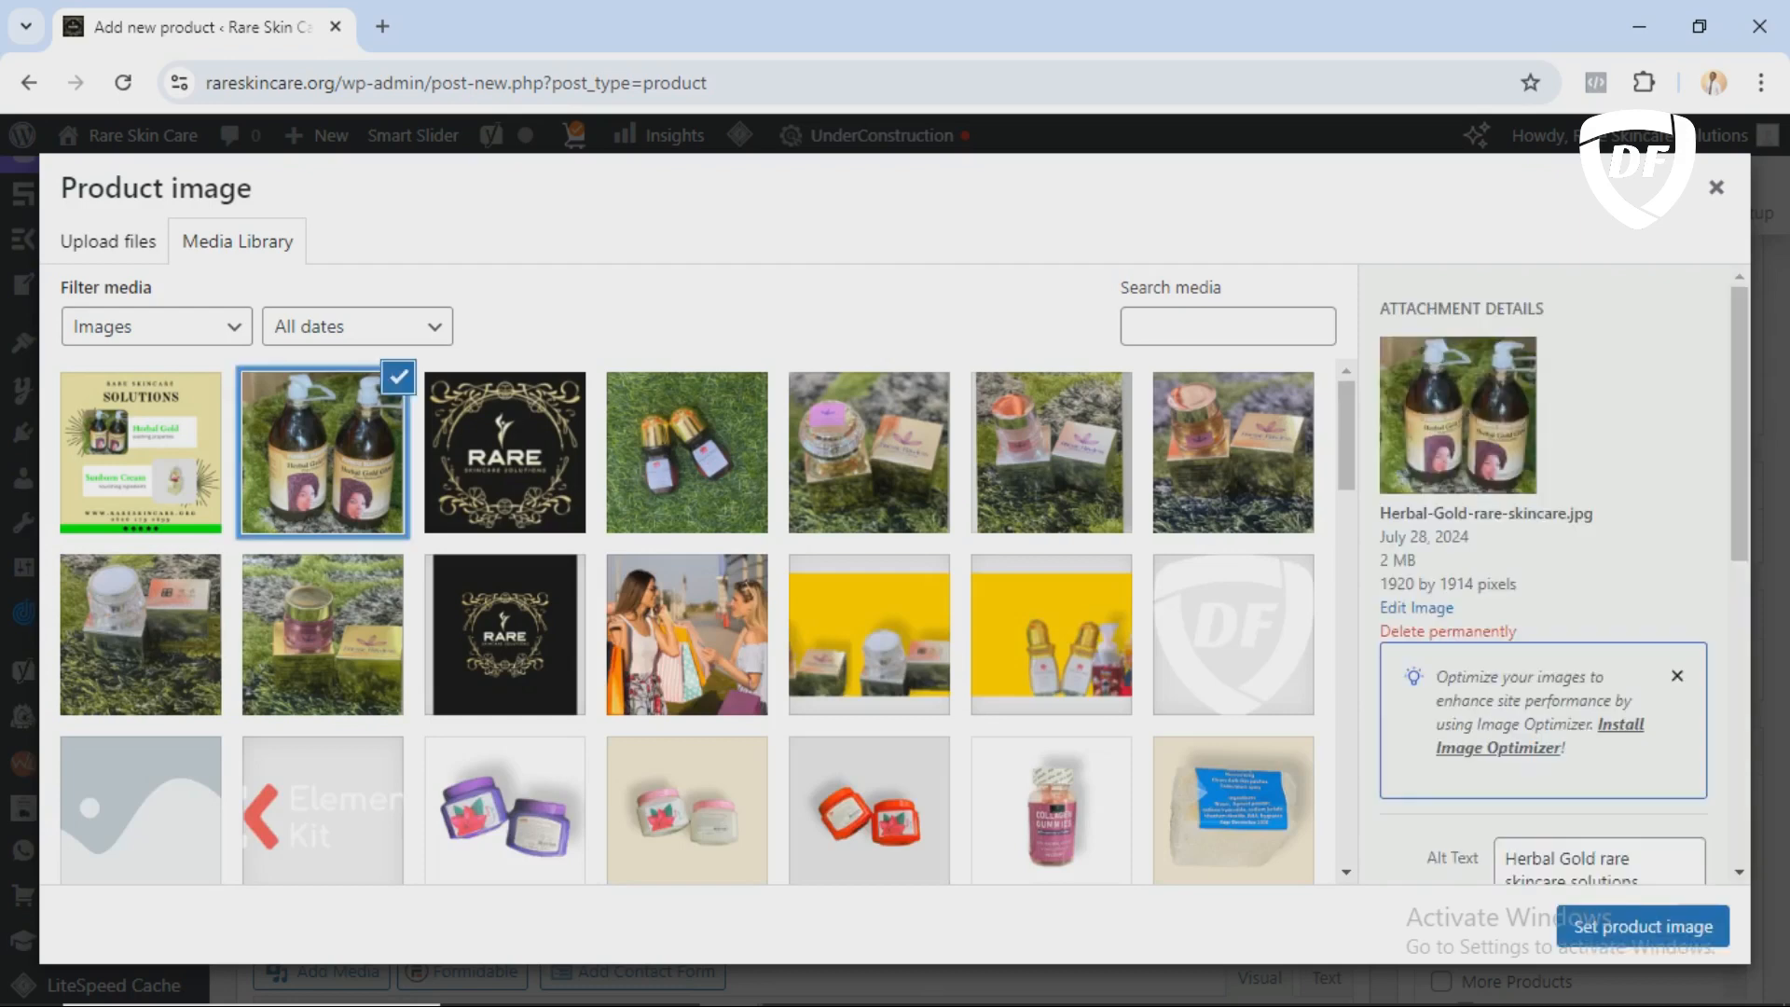
click(687, 454)
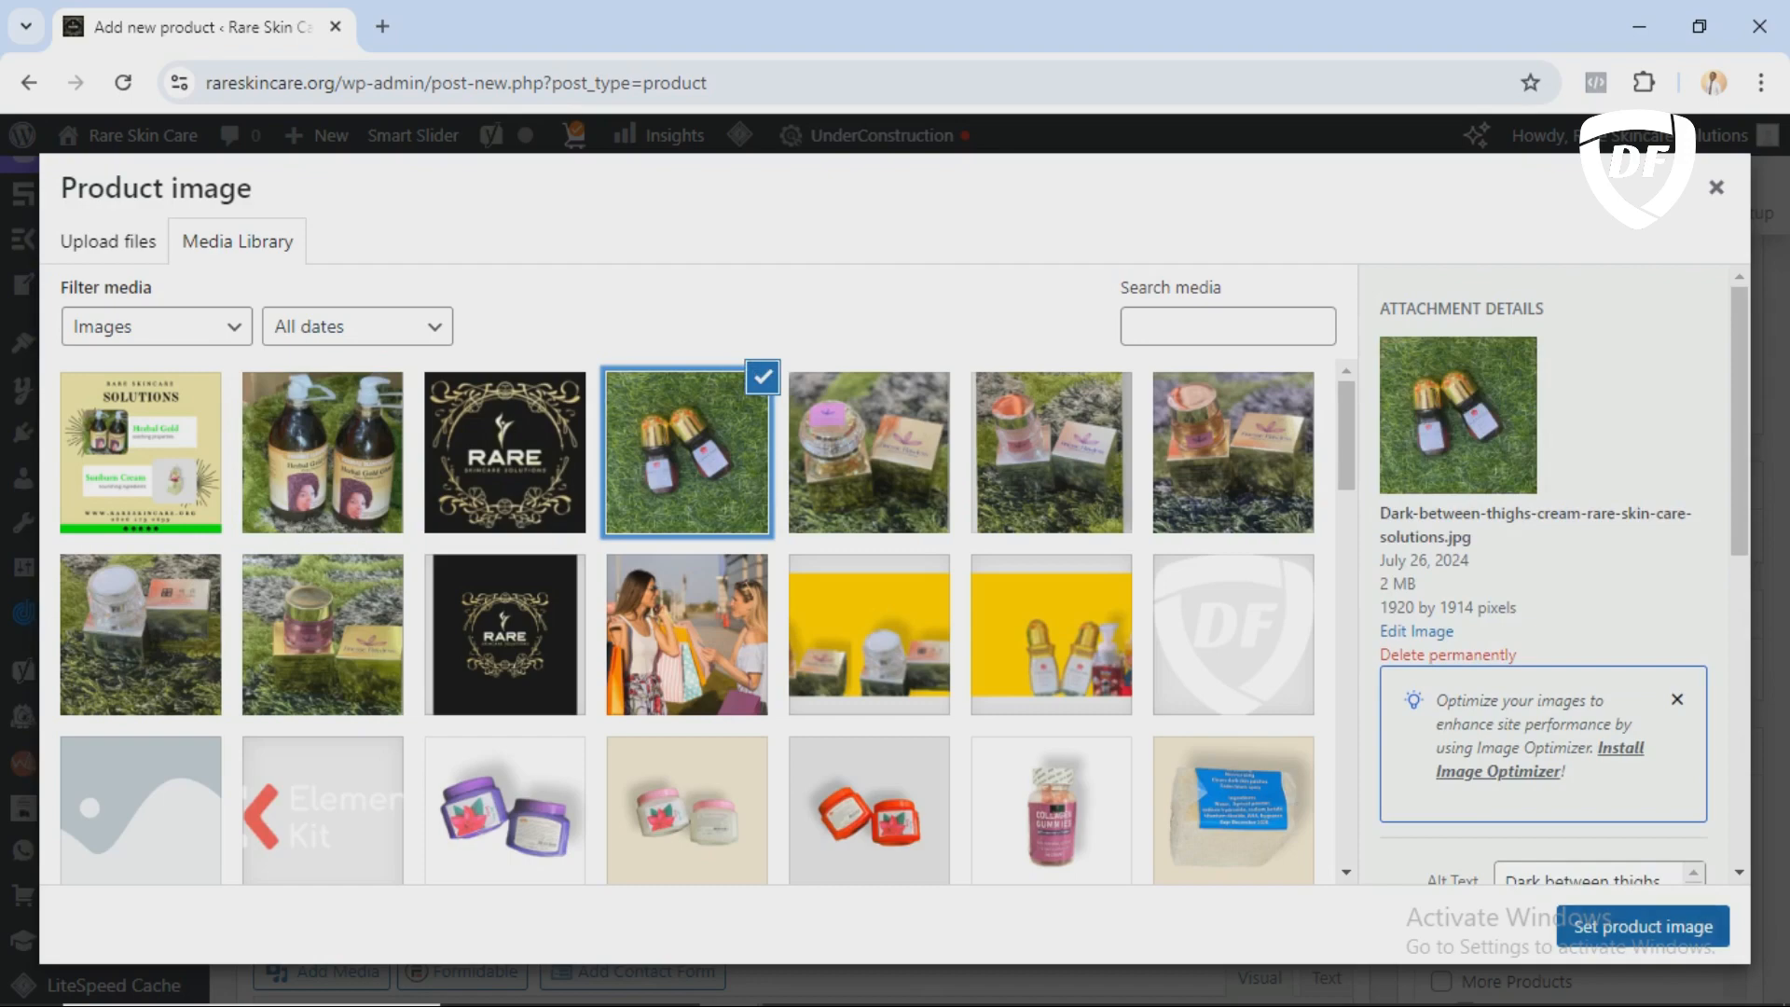
click(1643, 926)
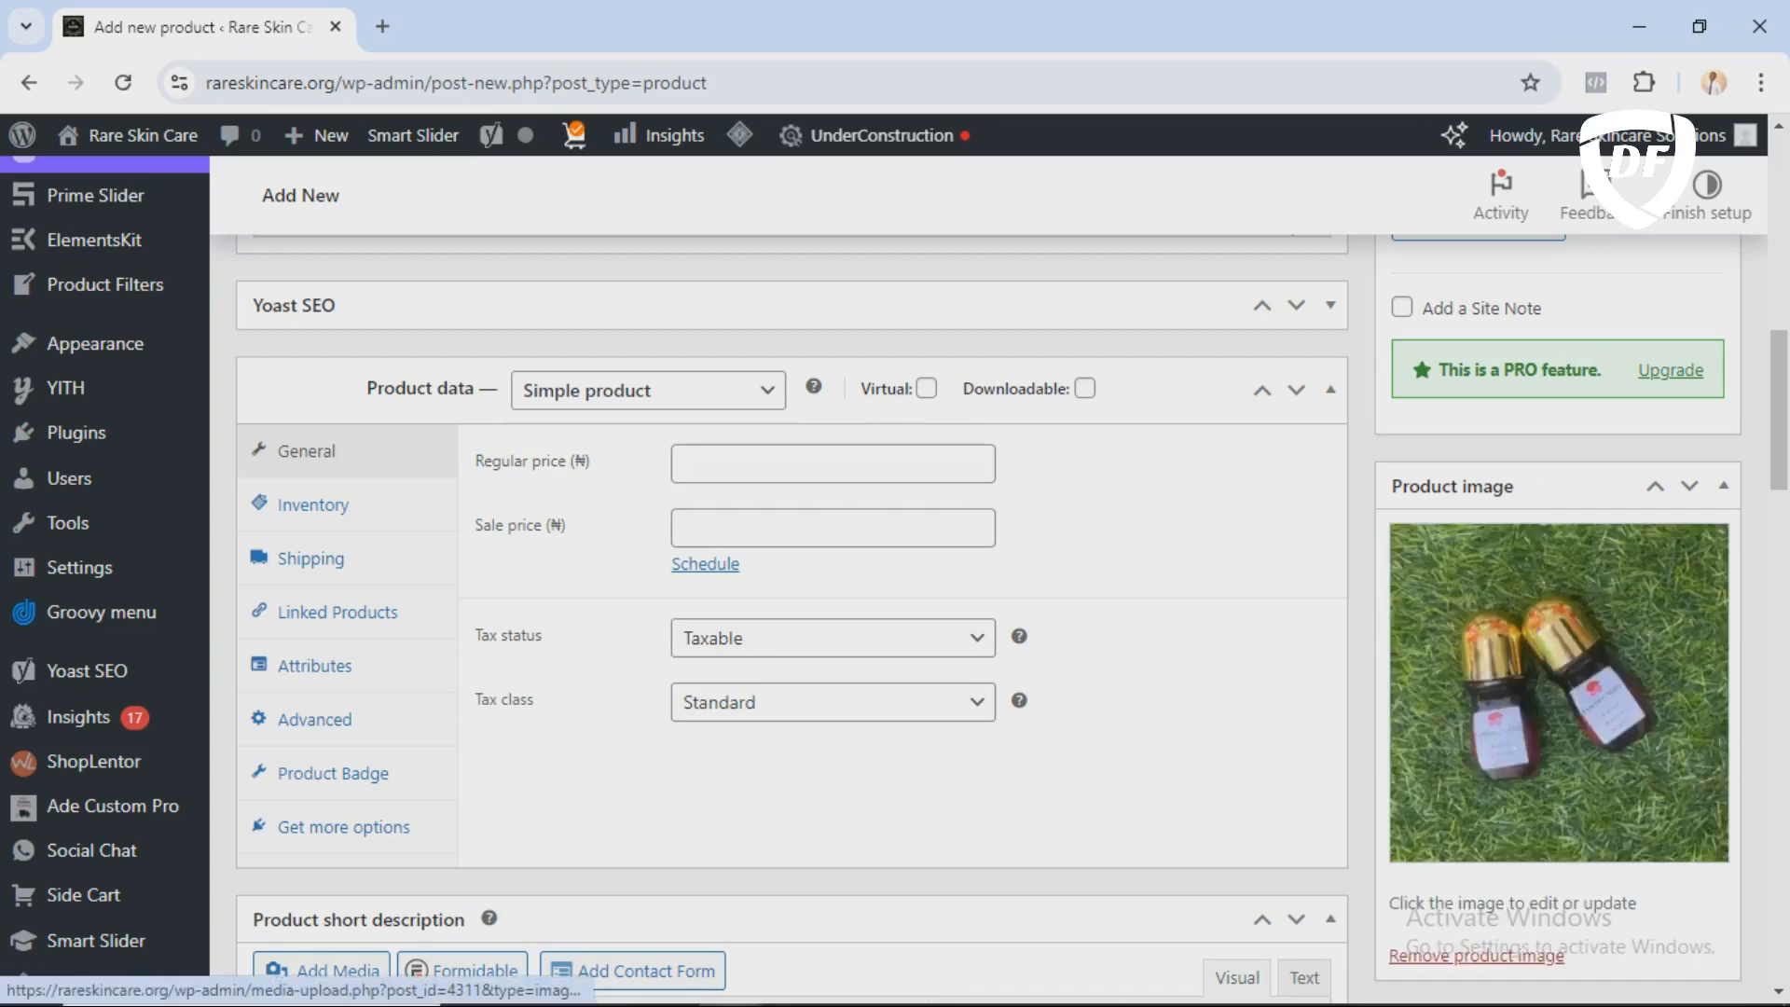
Step: Add the five face cream jar images, including Finesse flawless lightening, even tone and toning, from the media library to the product gallery
scroll(1559, 690, down, 4)
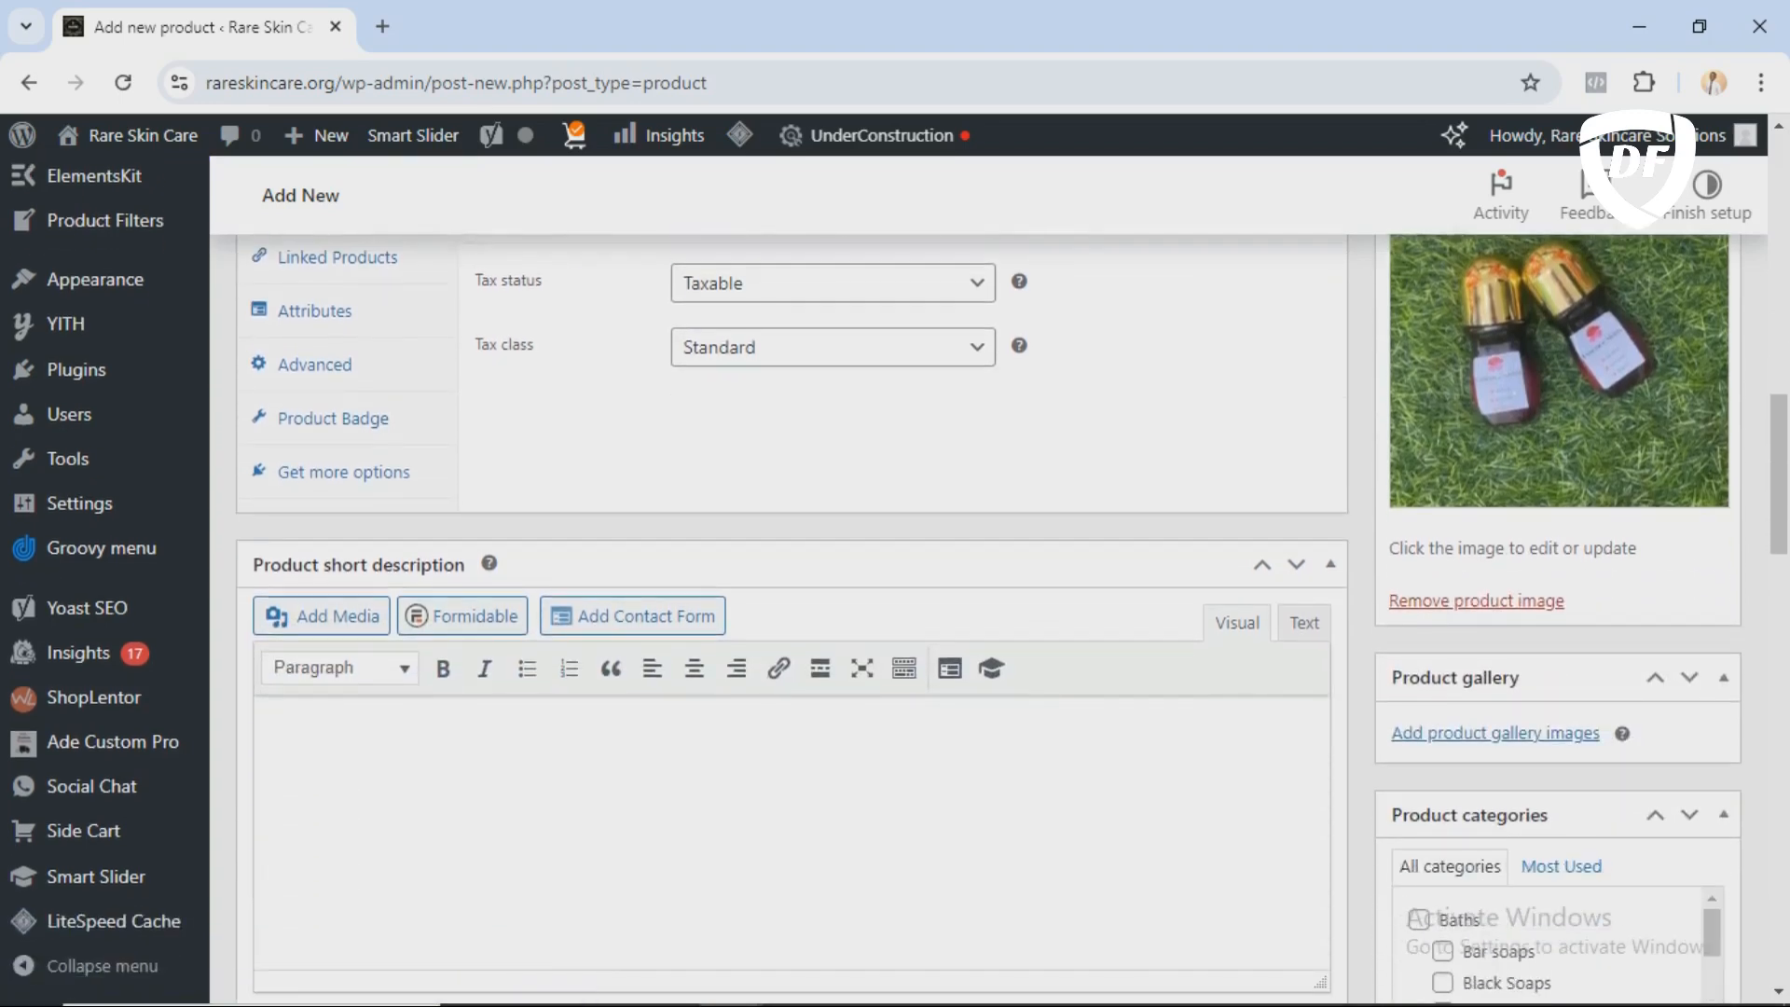
scroll(1011, 619, down, 2)
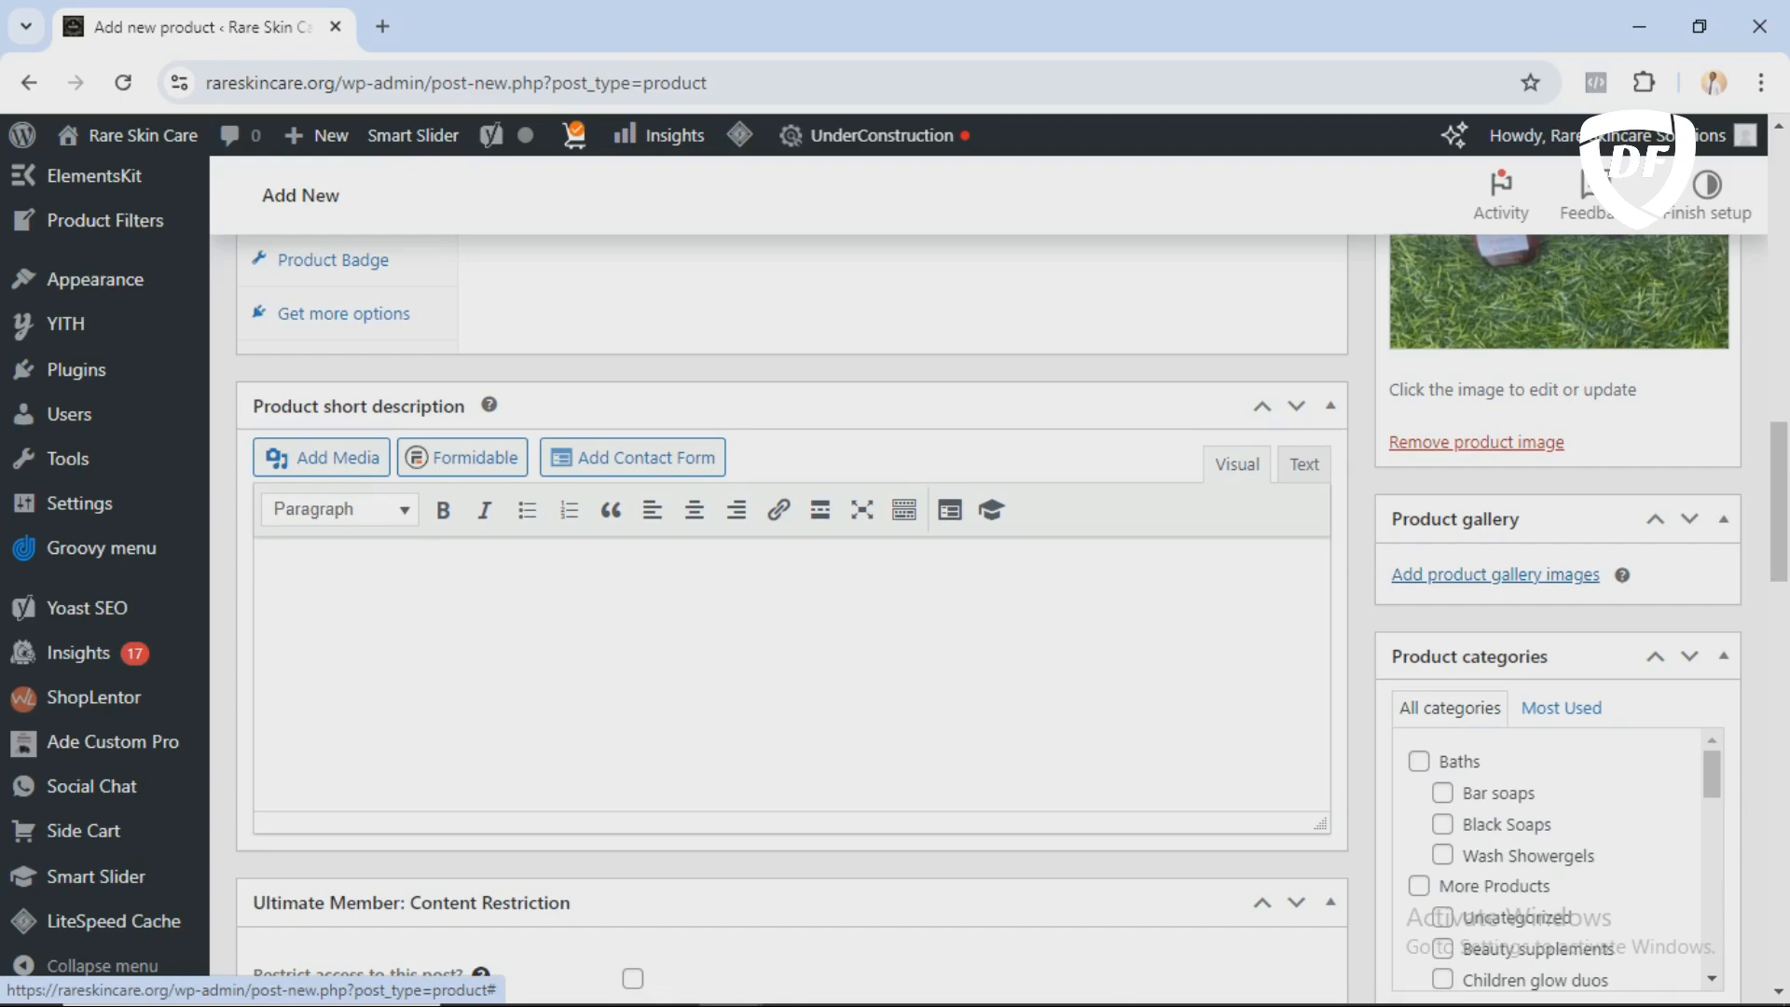
click(1496, 574)
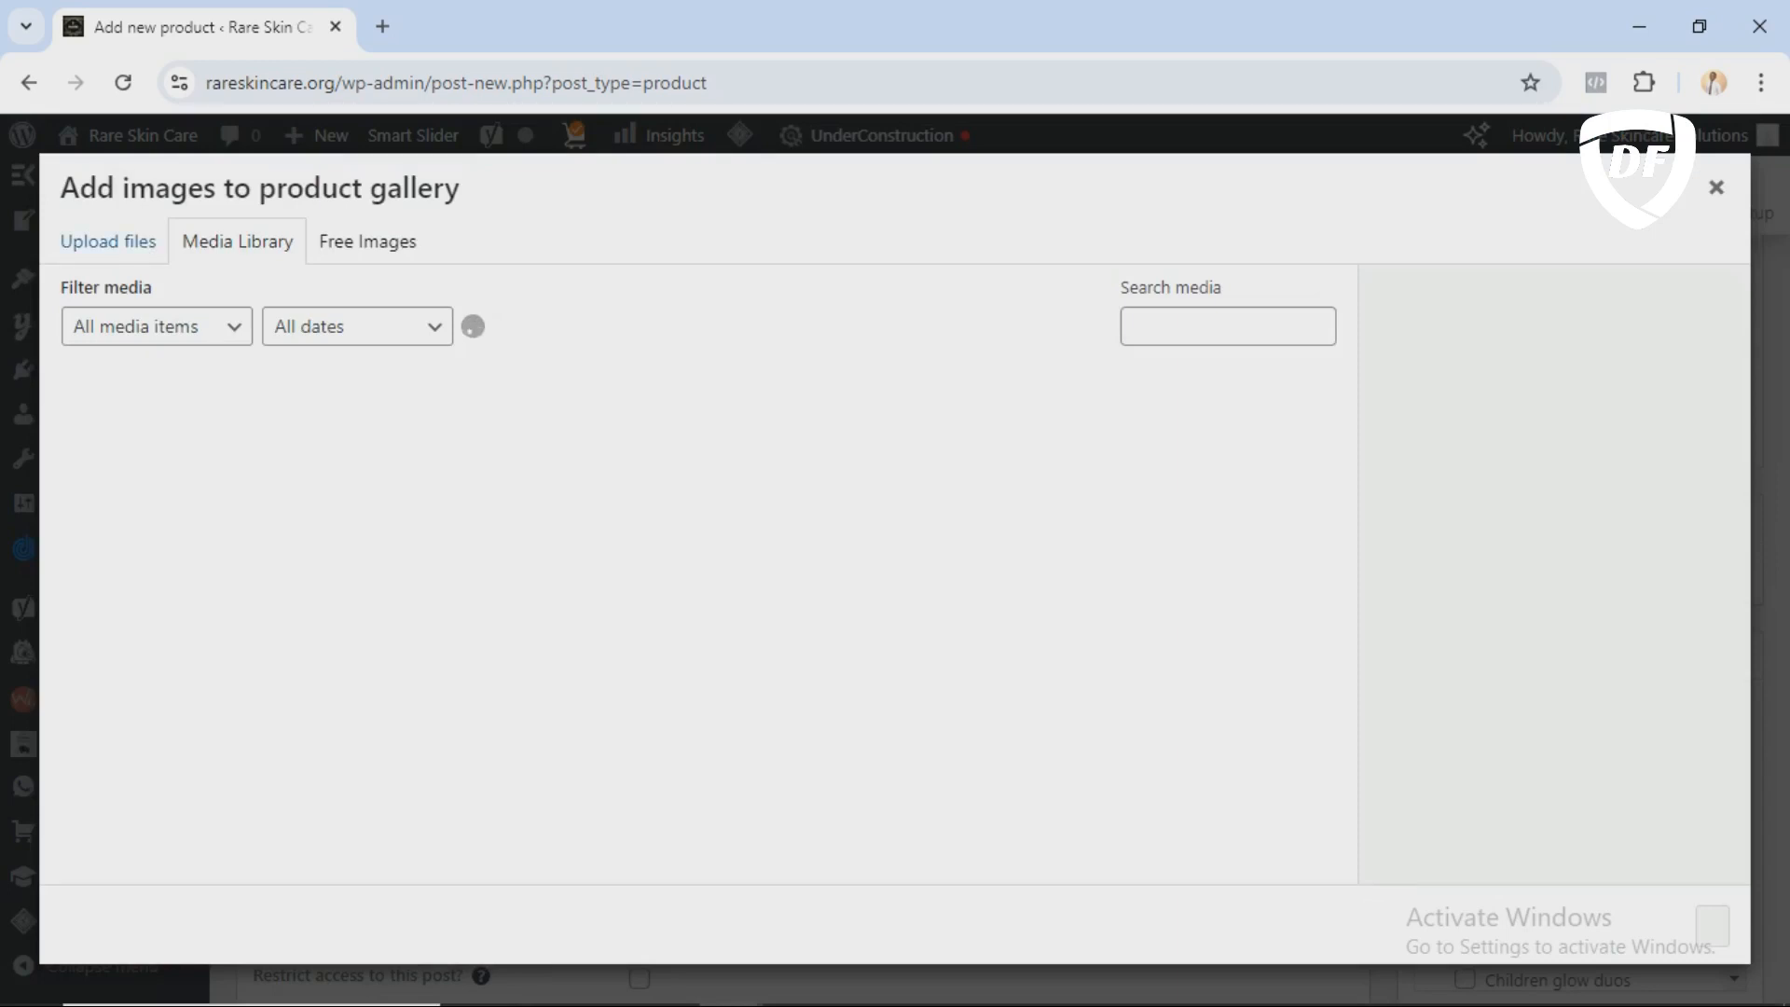
click(108, 242)
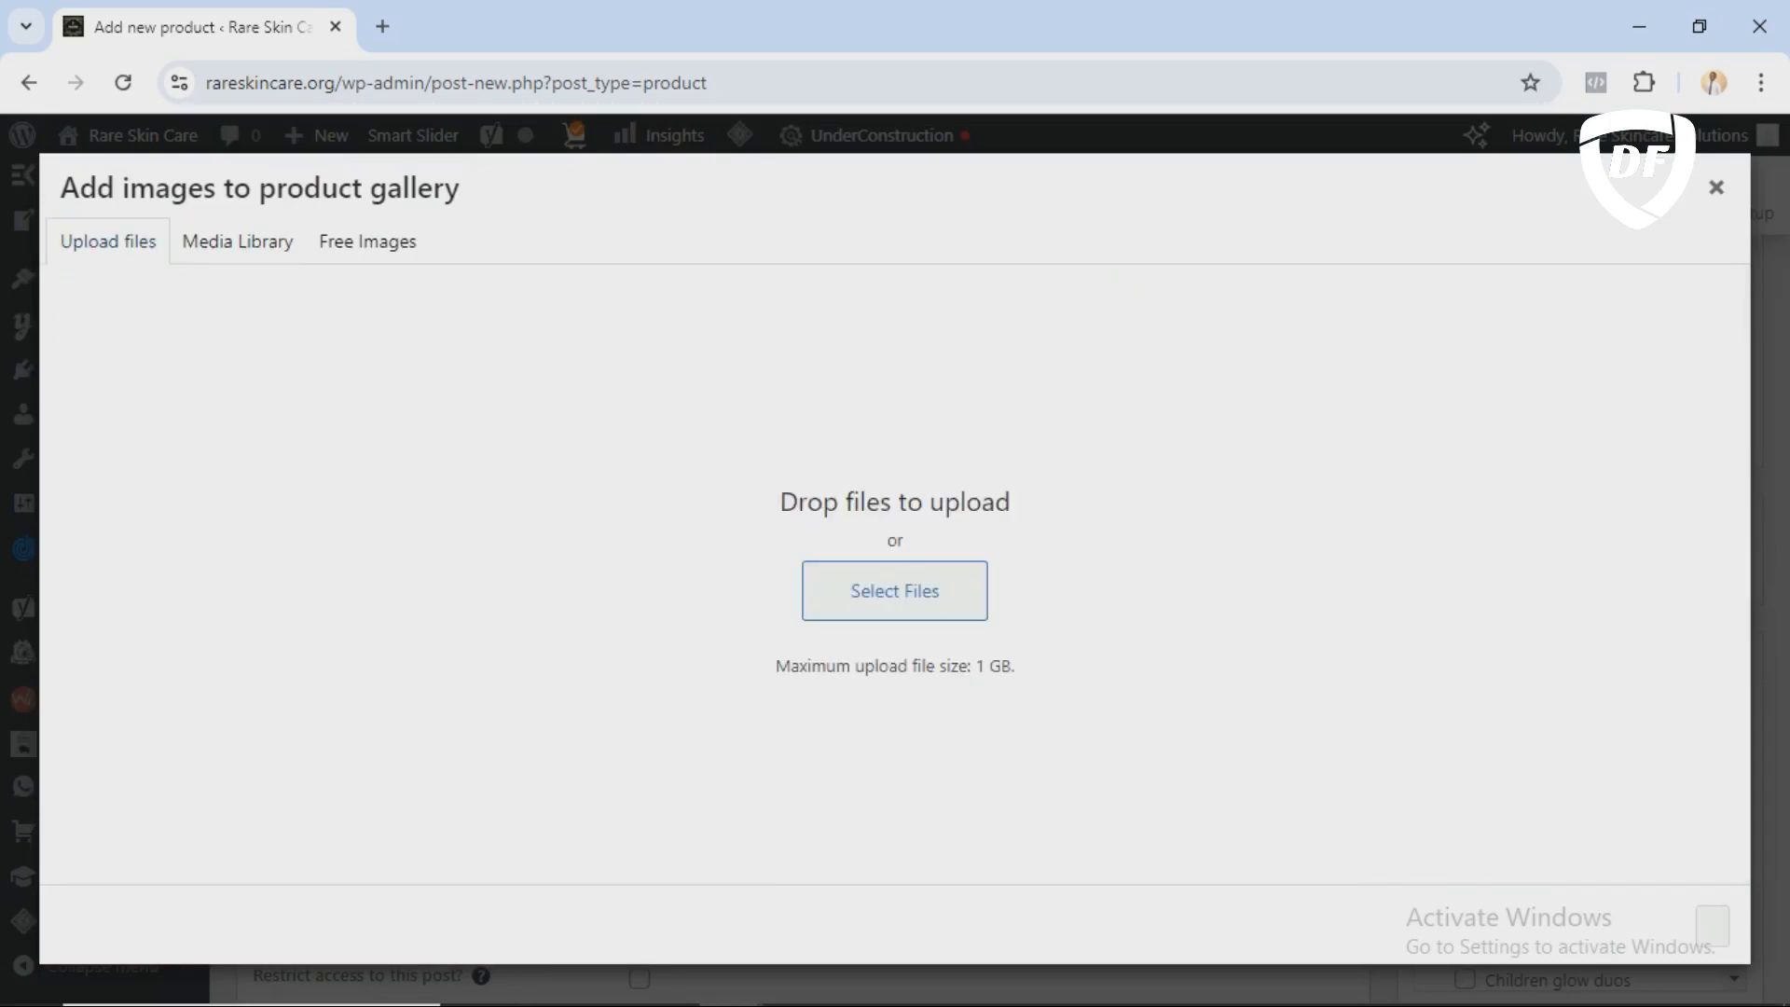
click(237, 242)
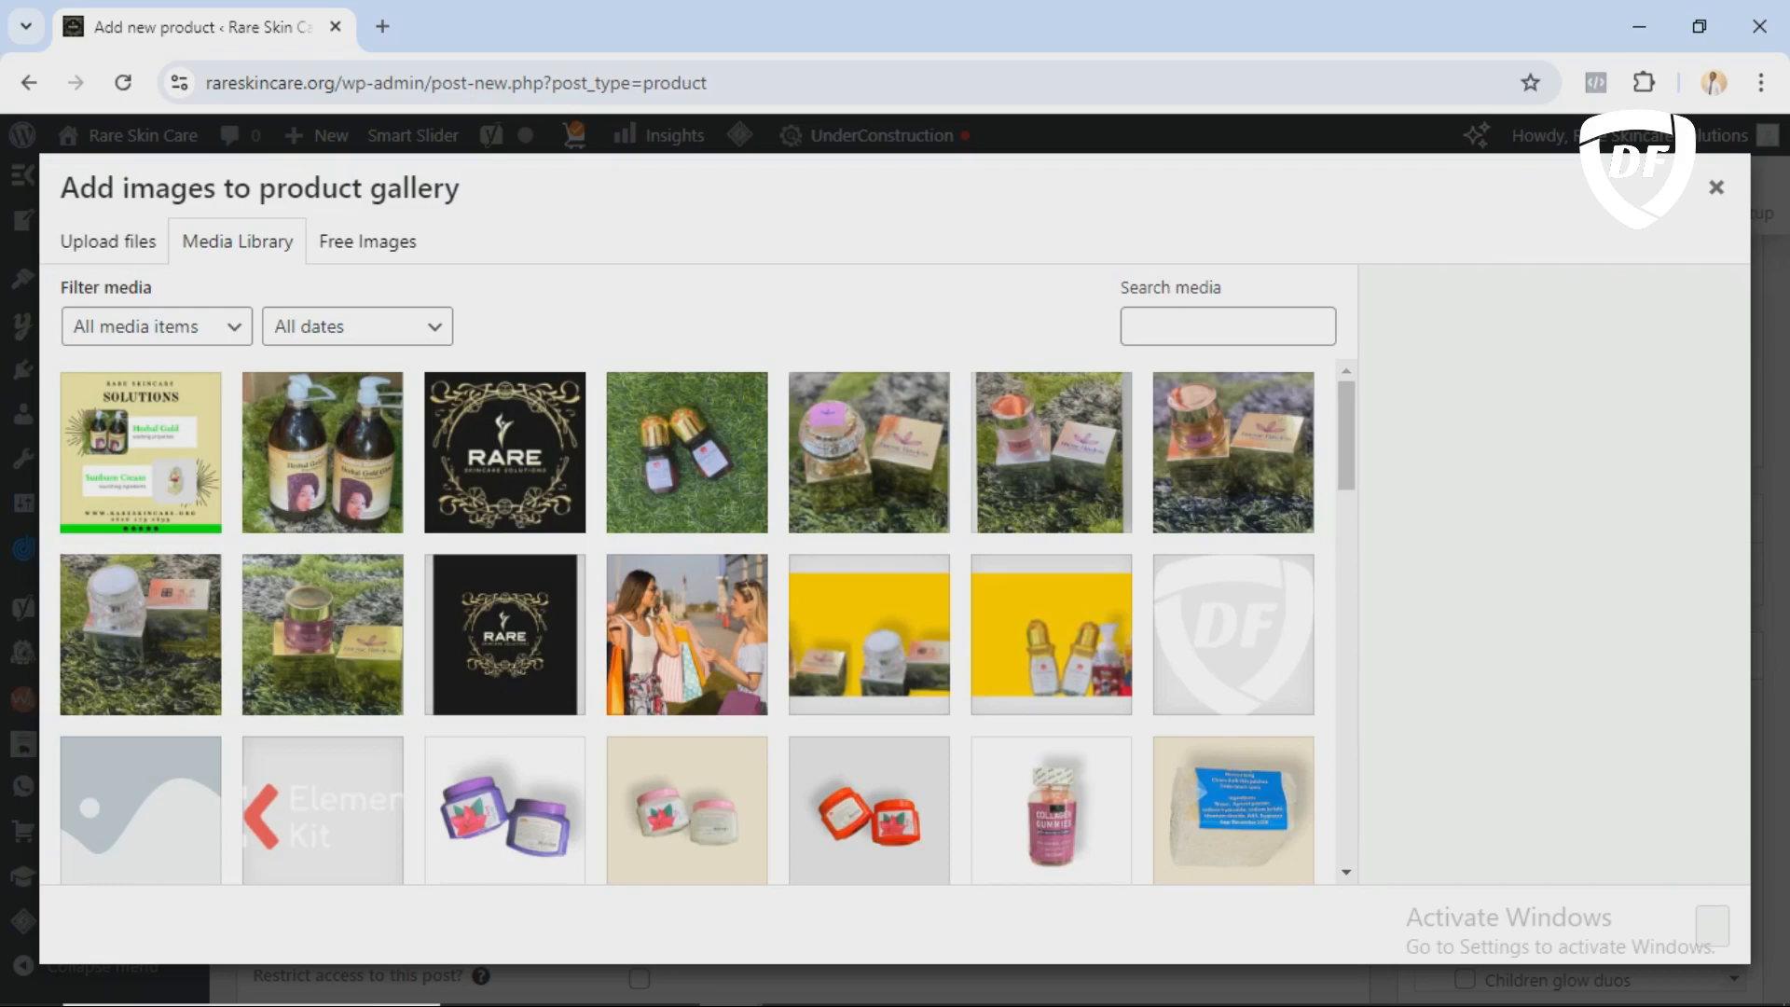
click(869, 453)
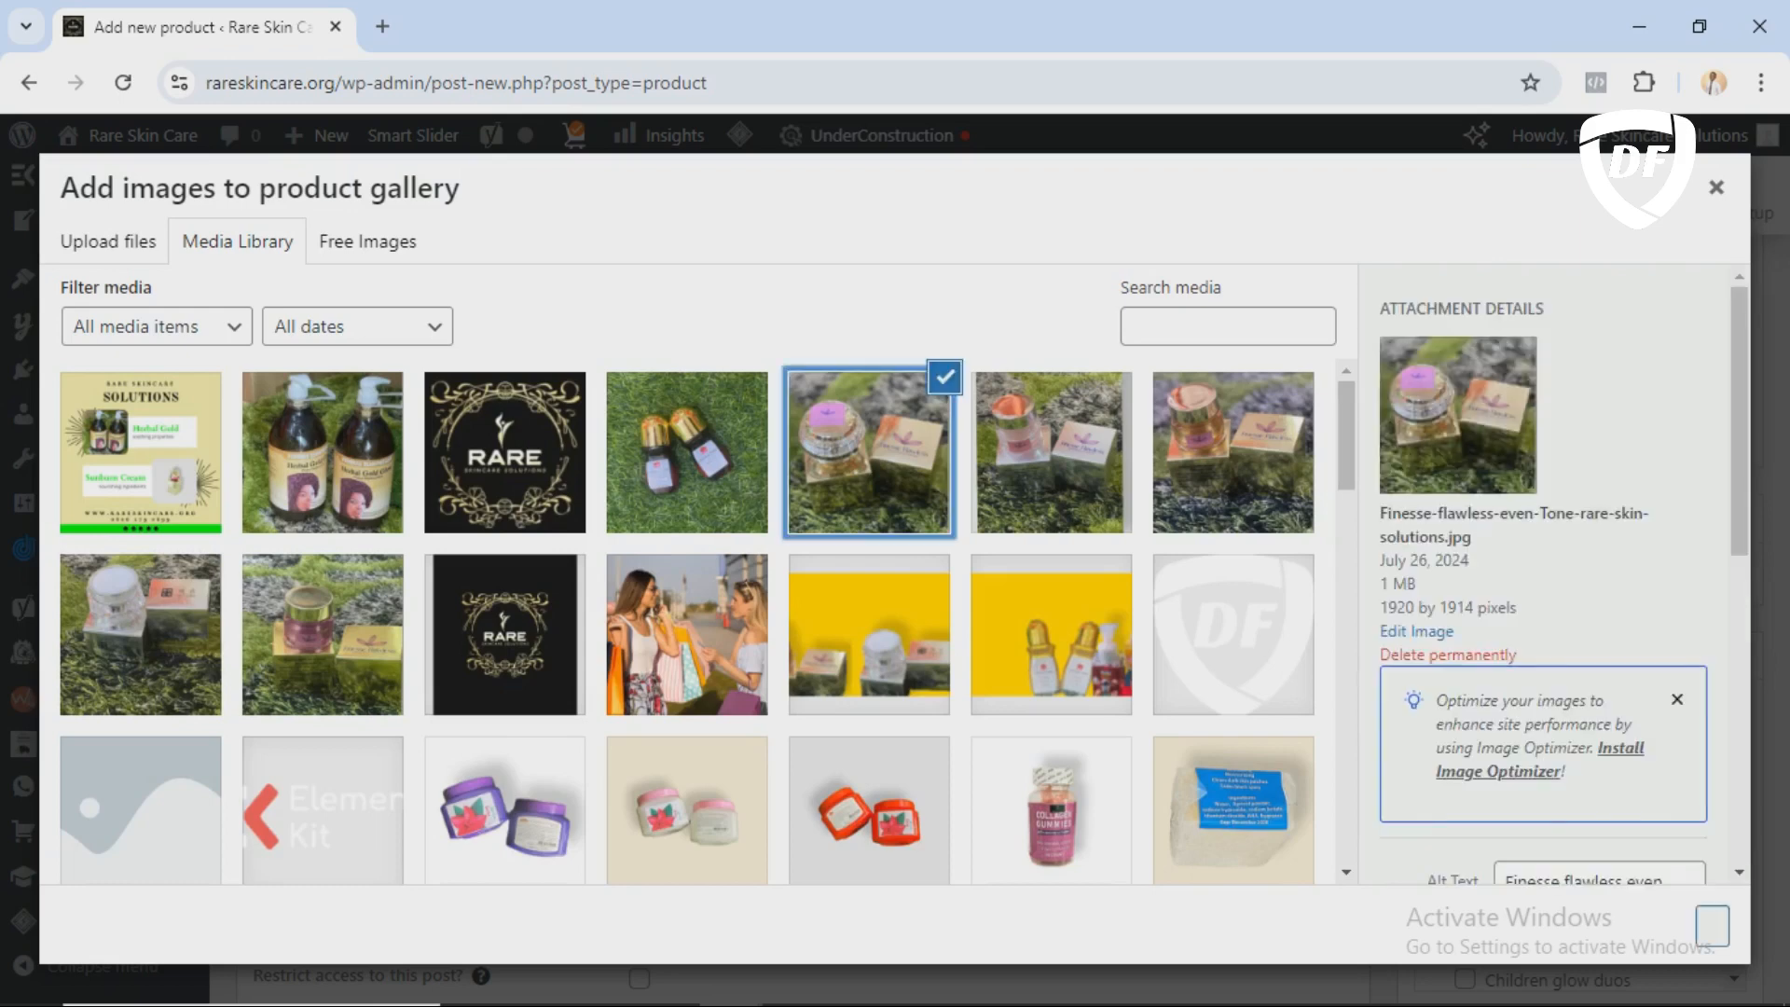
click(1052, 454)
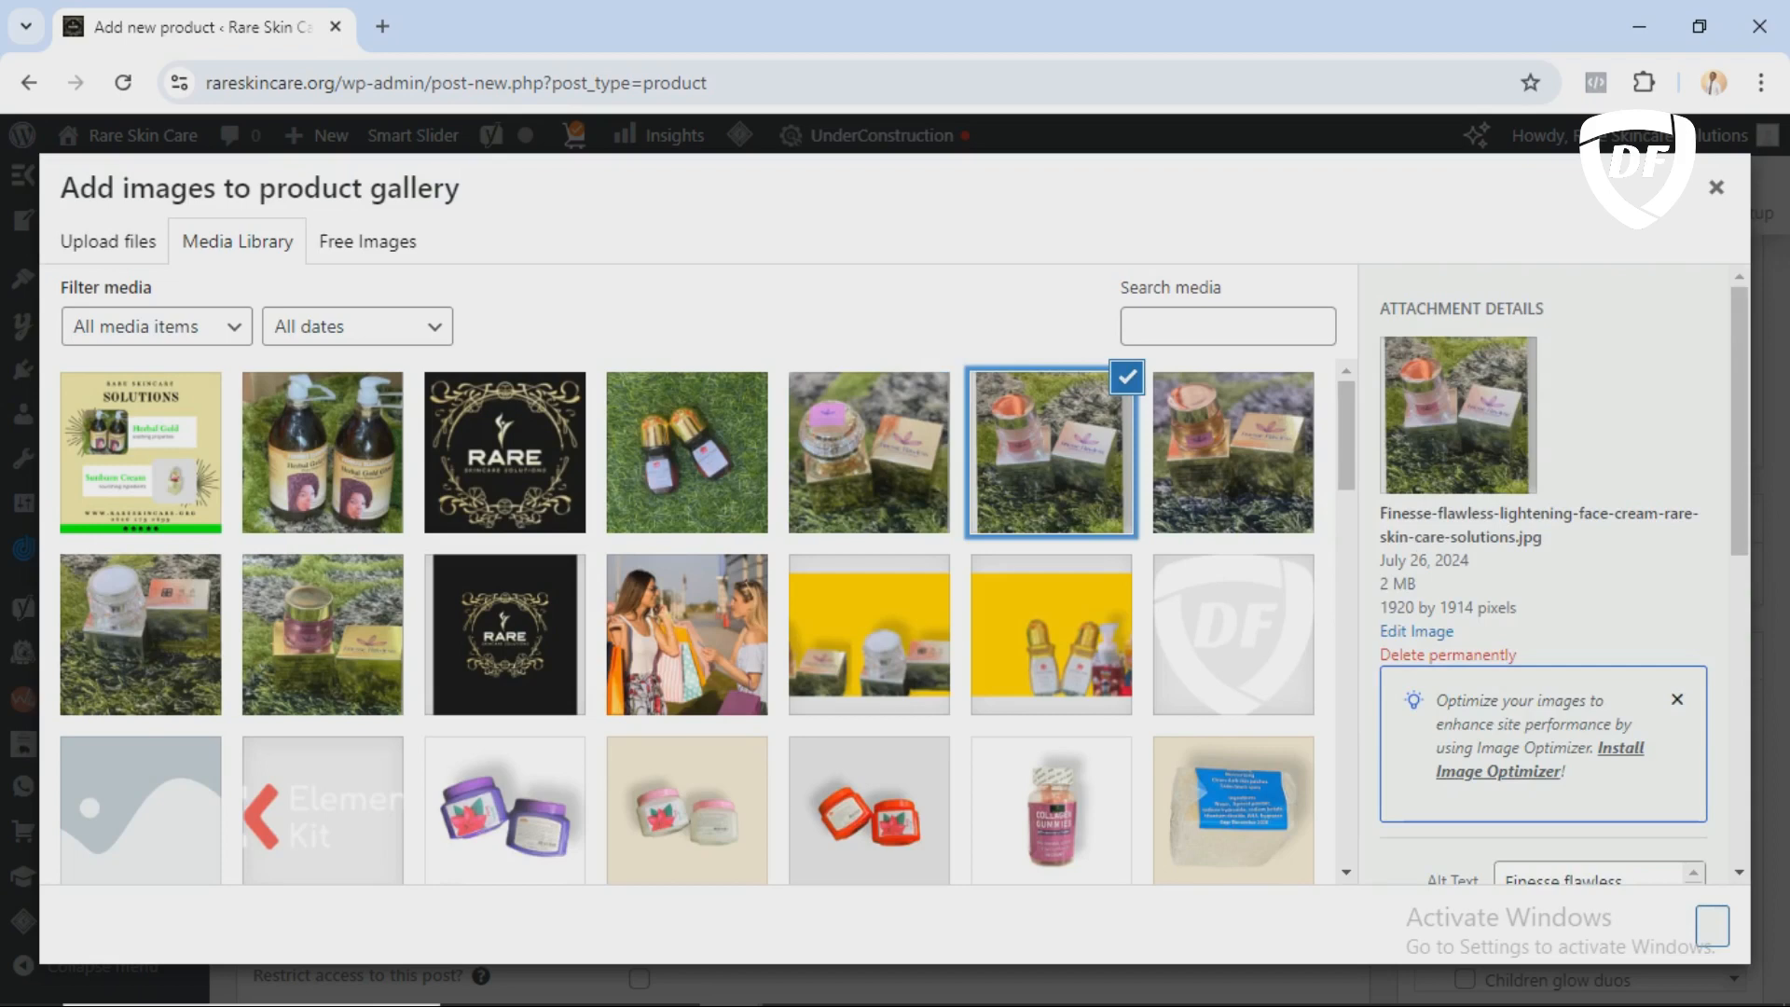
ctrl+click(869, 453)
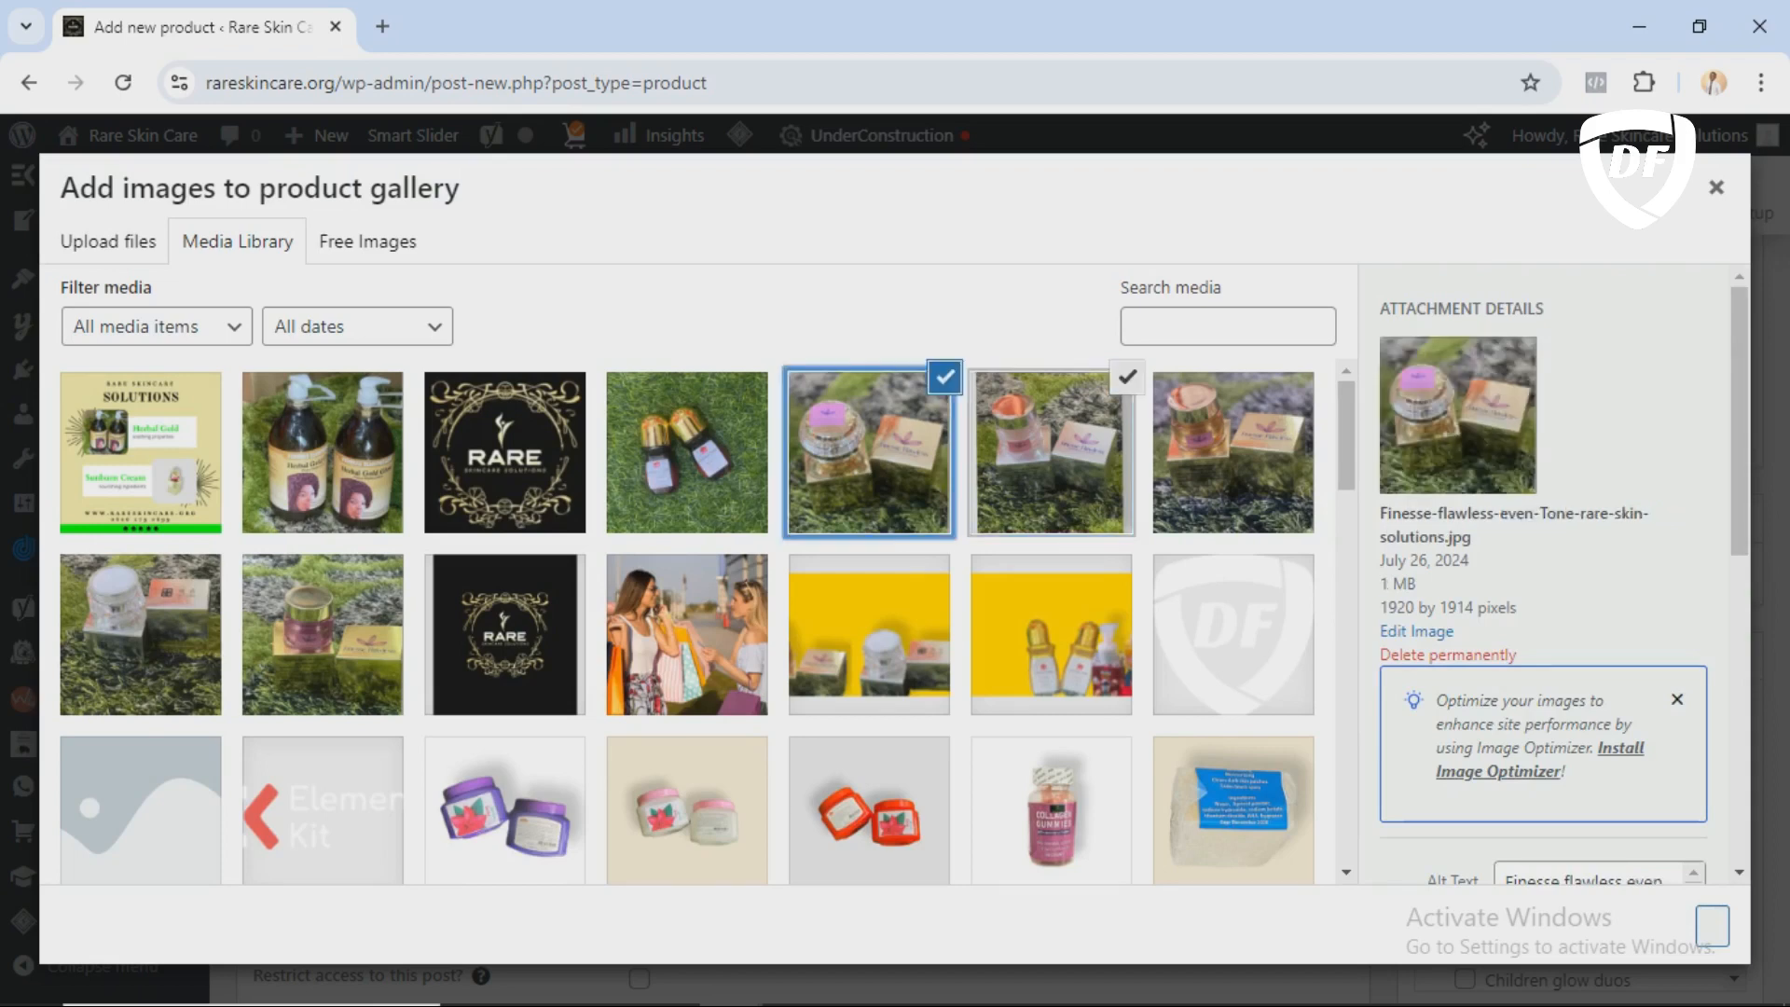
ctrl+click(1234, 453)
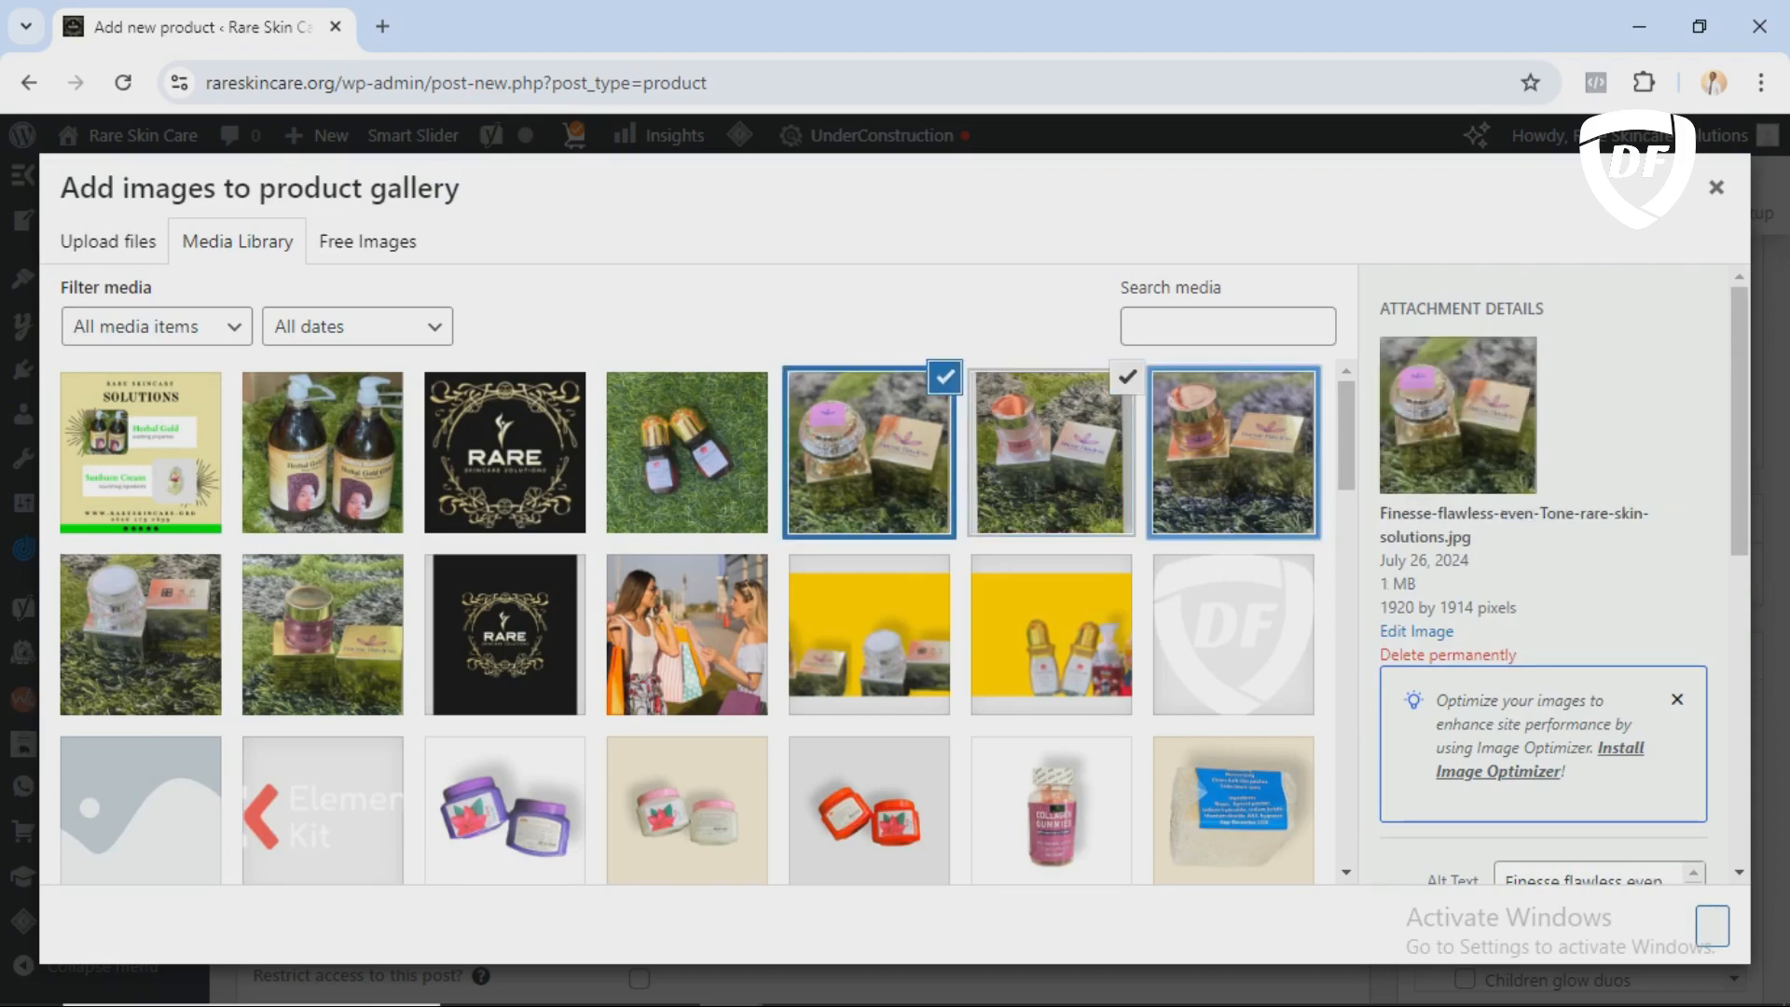
ctrl+click(141, 635)
ctrl+click(323, 635)
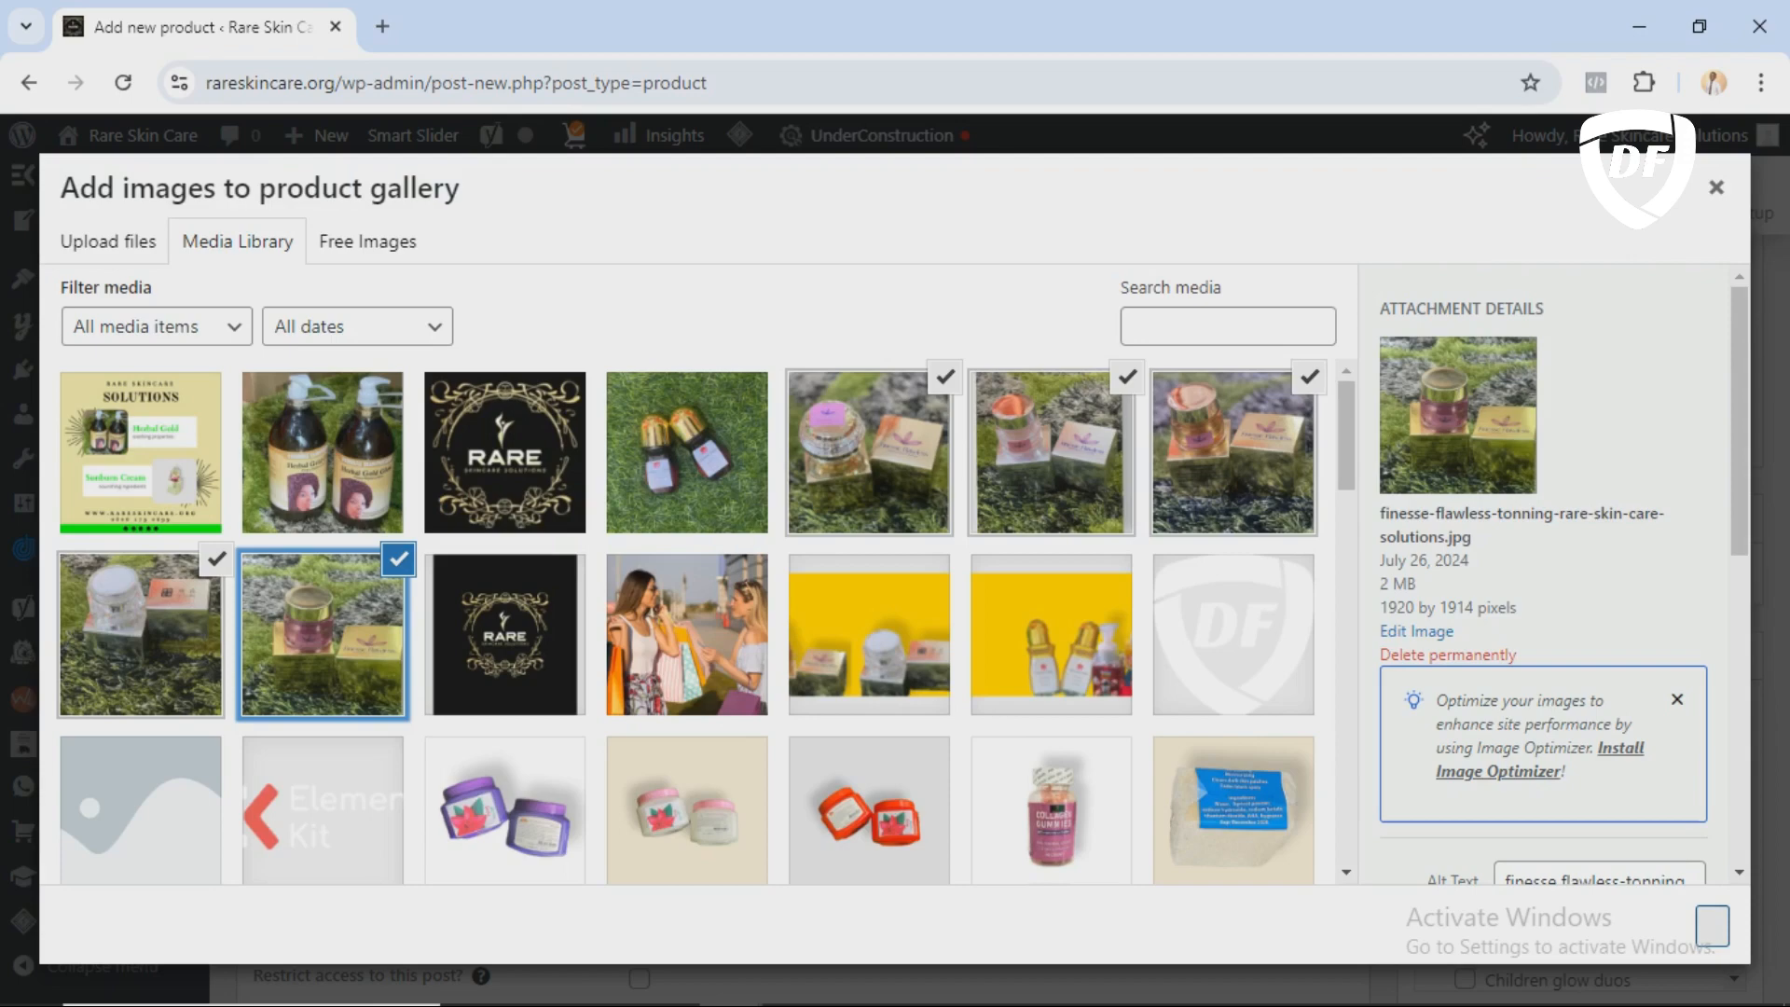
click(1713, 926)
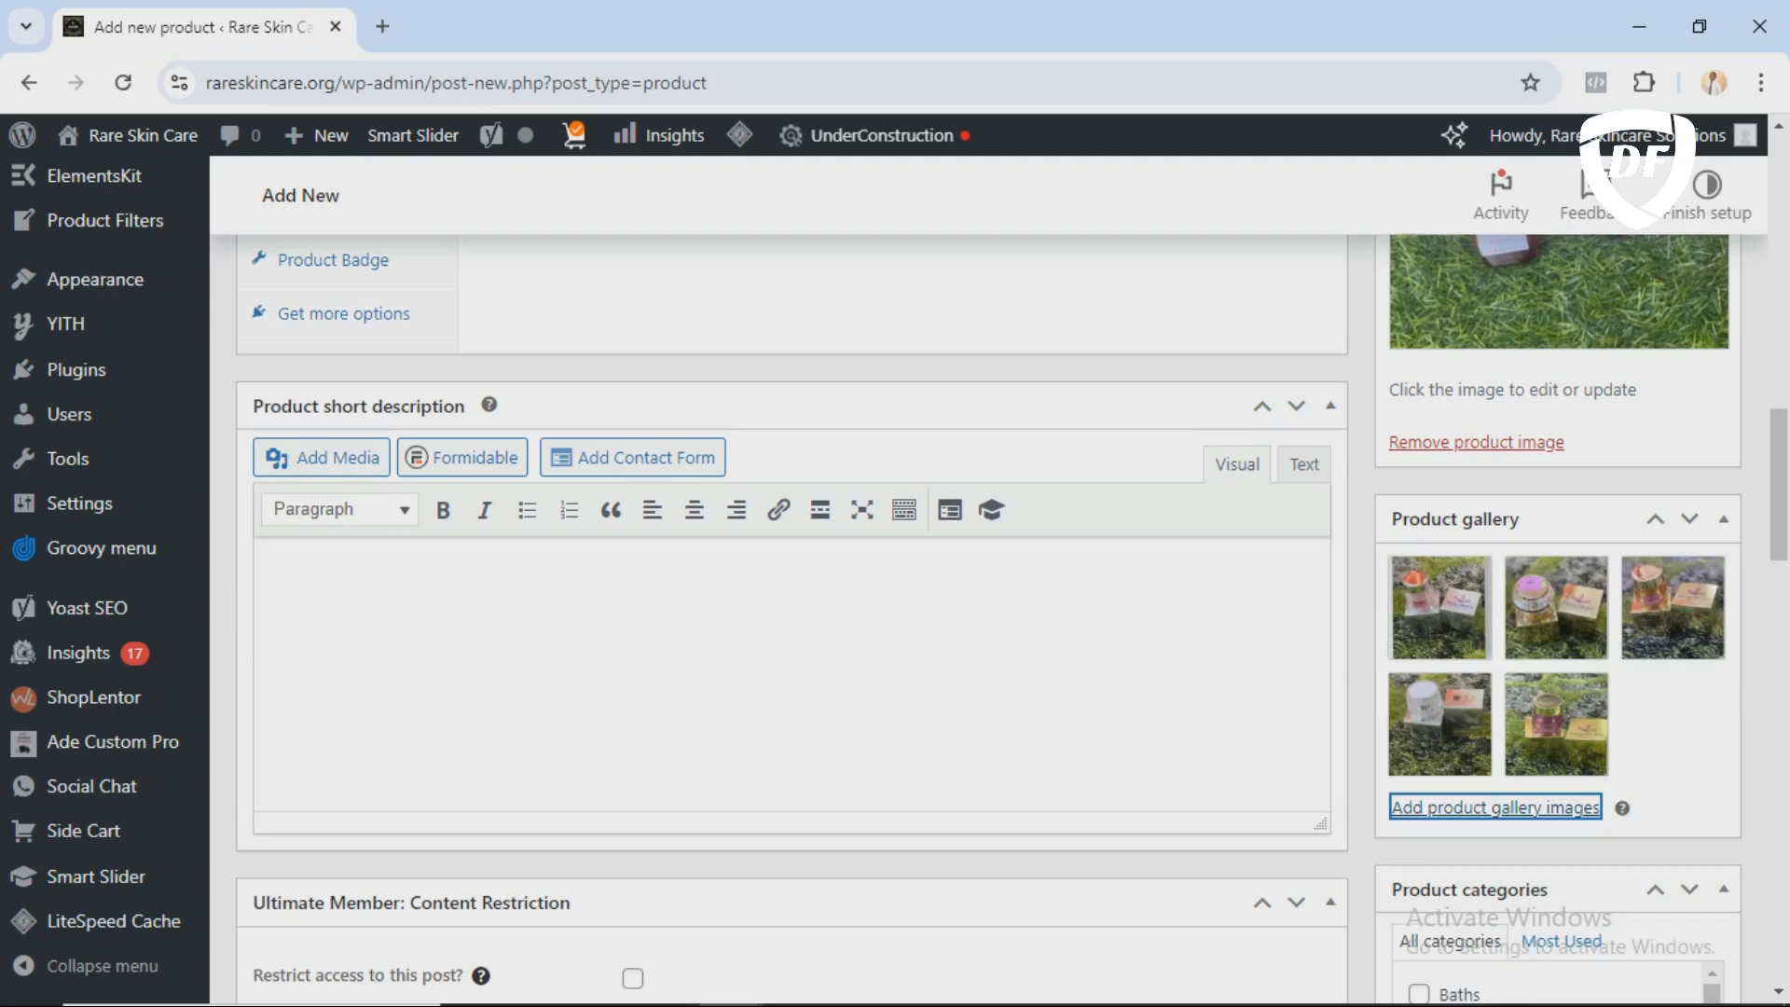
Step: Look through the product categories and assign the product to Dark Knuckles under Skin concerns/repair
scroll(1011, 618, down, 5)
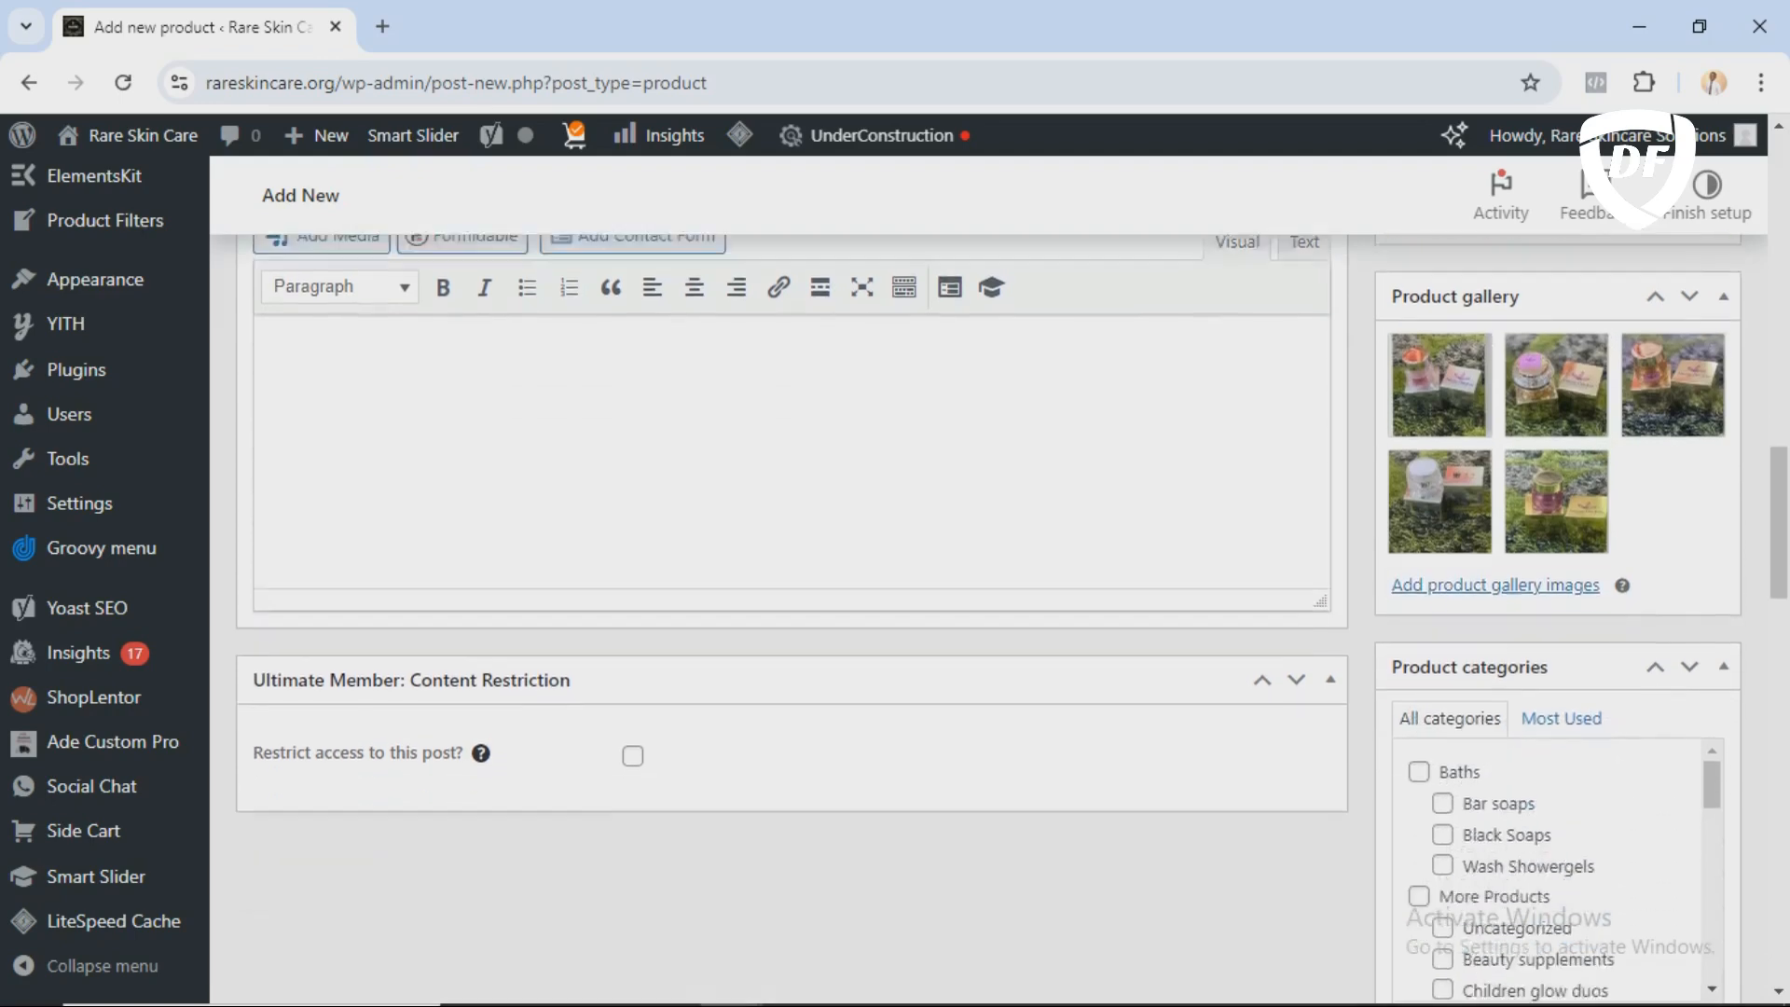
scroll(1011, 618, down, 1)
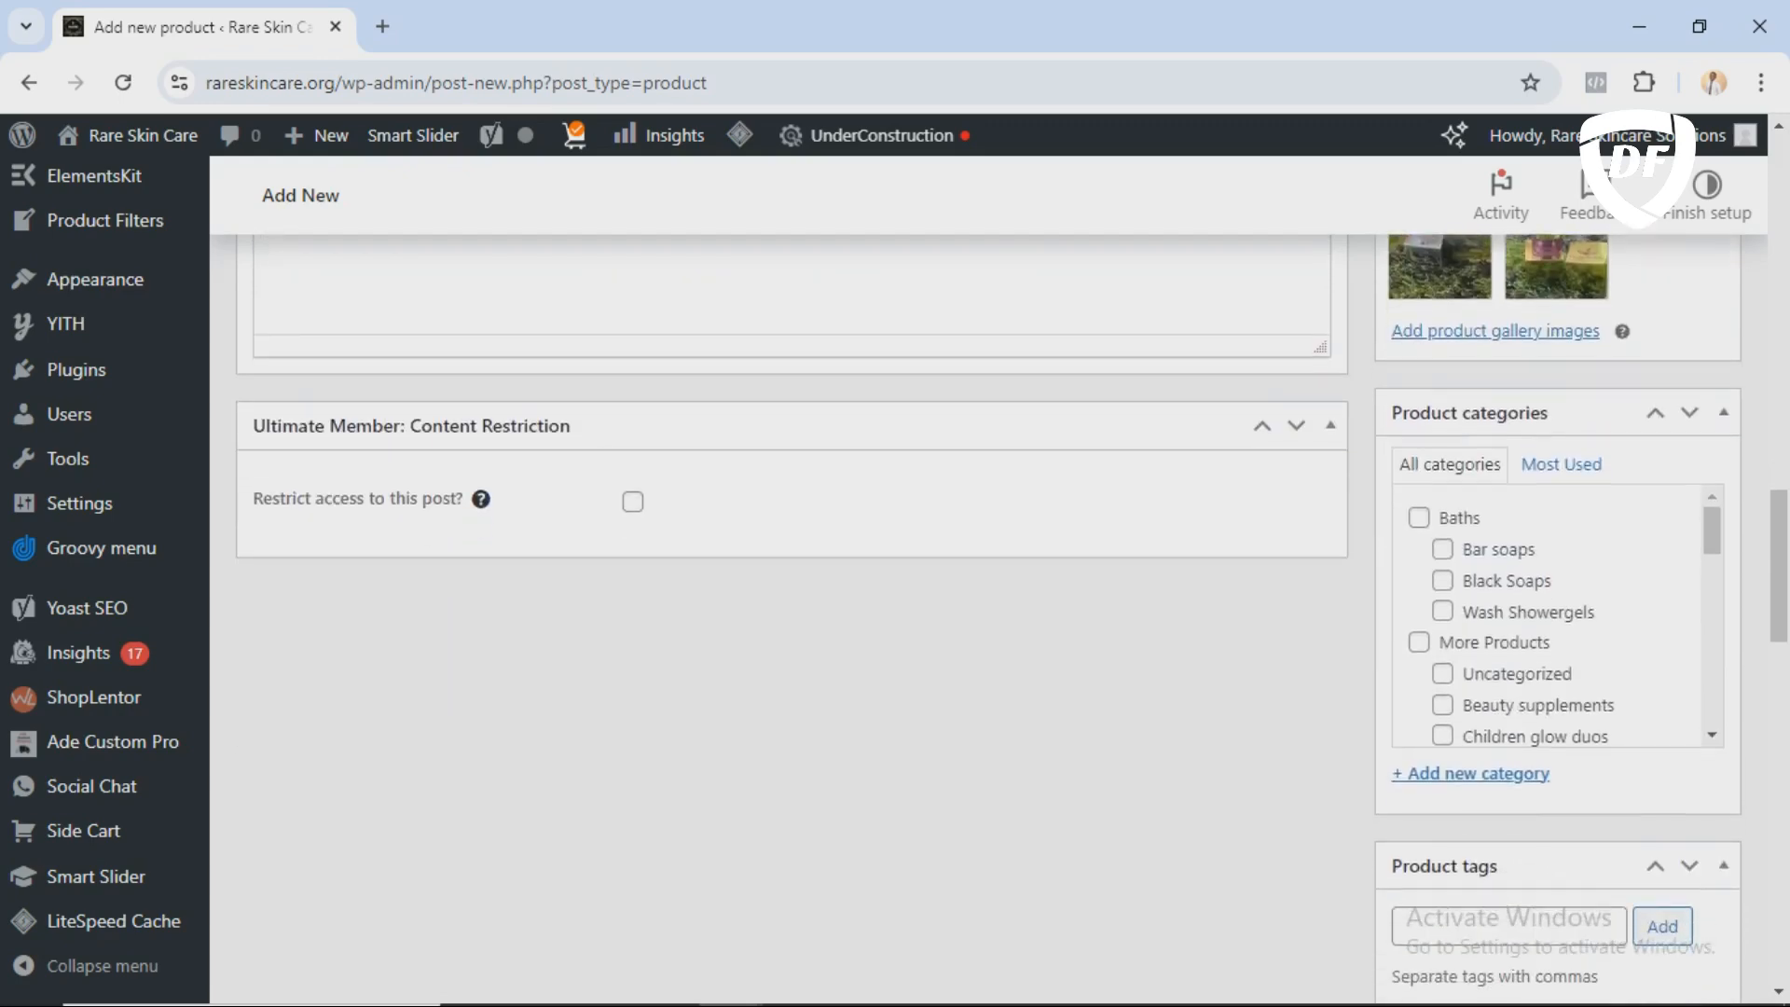
scroll(1010, 618, down, 1)
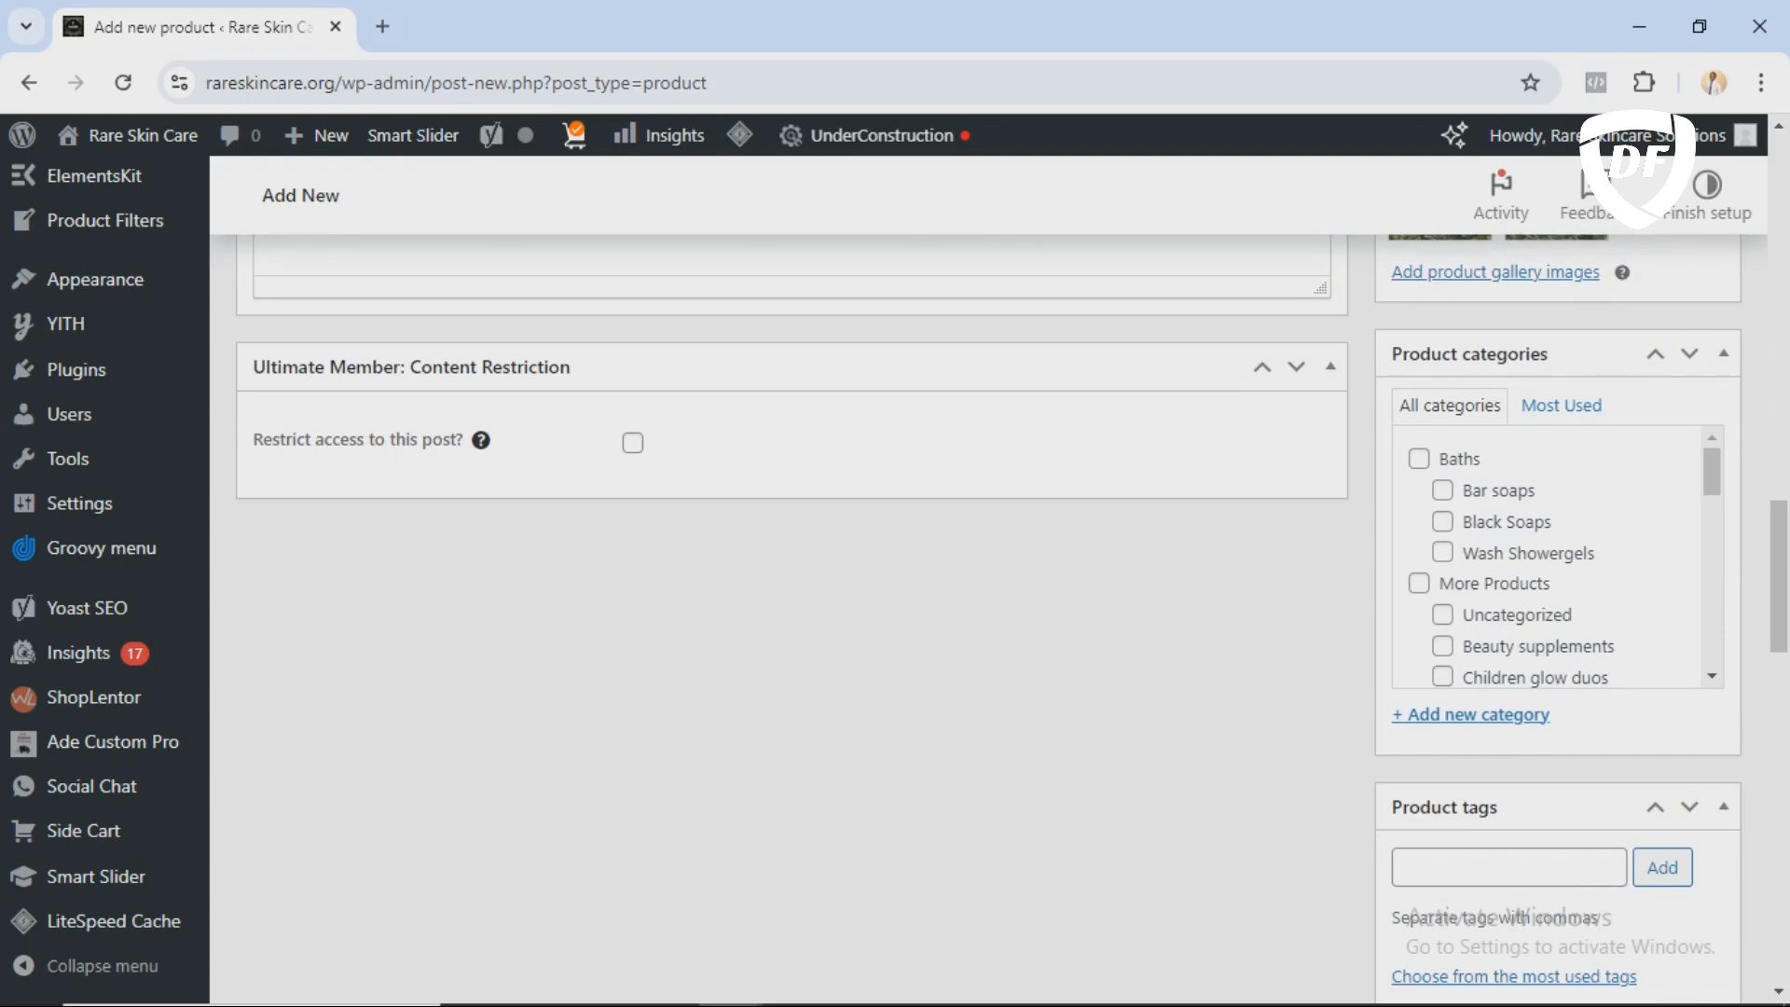
scroll(1557, 560, down, 3)
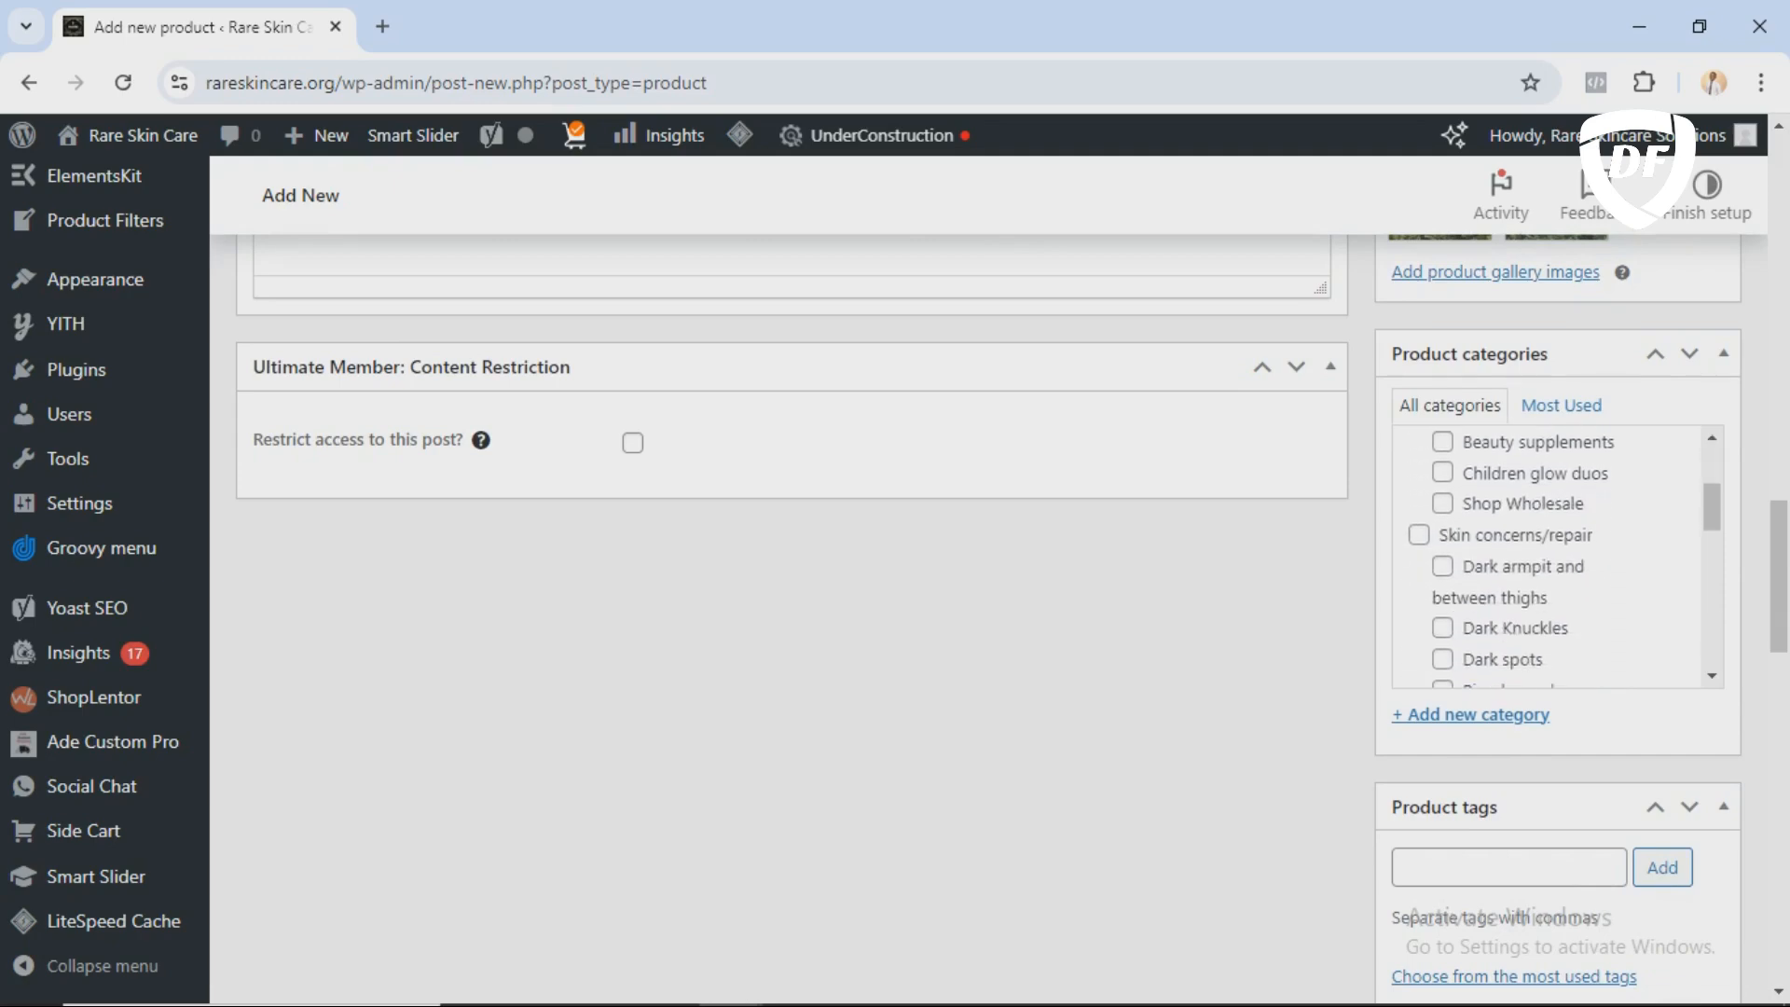
scroll(1557, 557, down, 2)
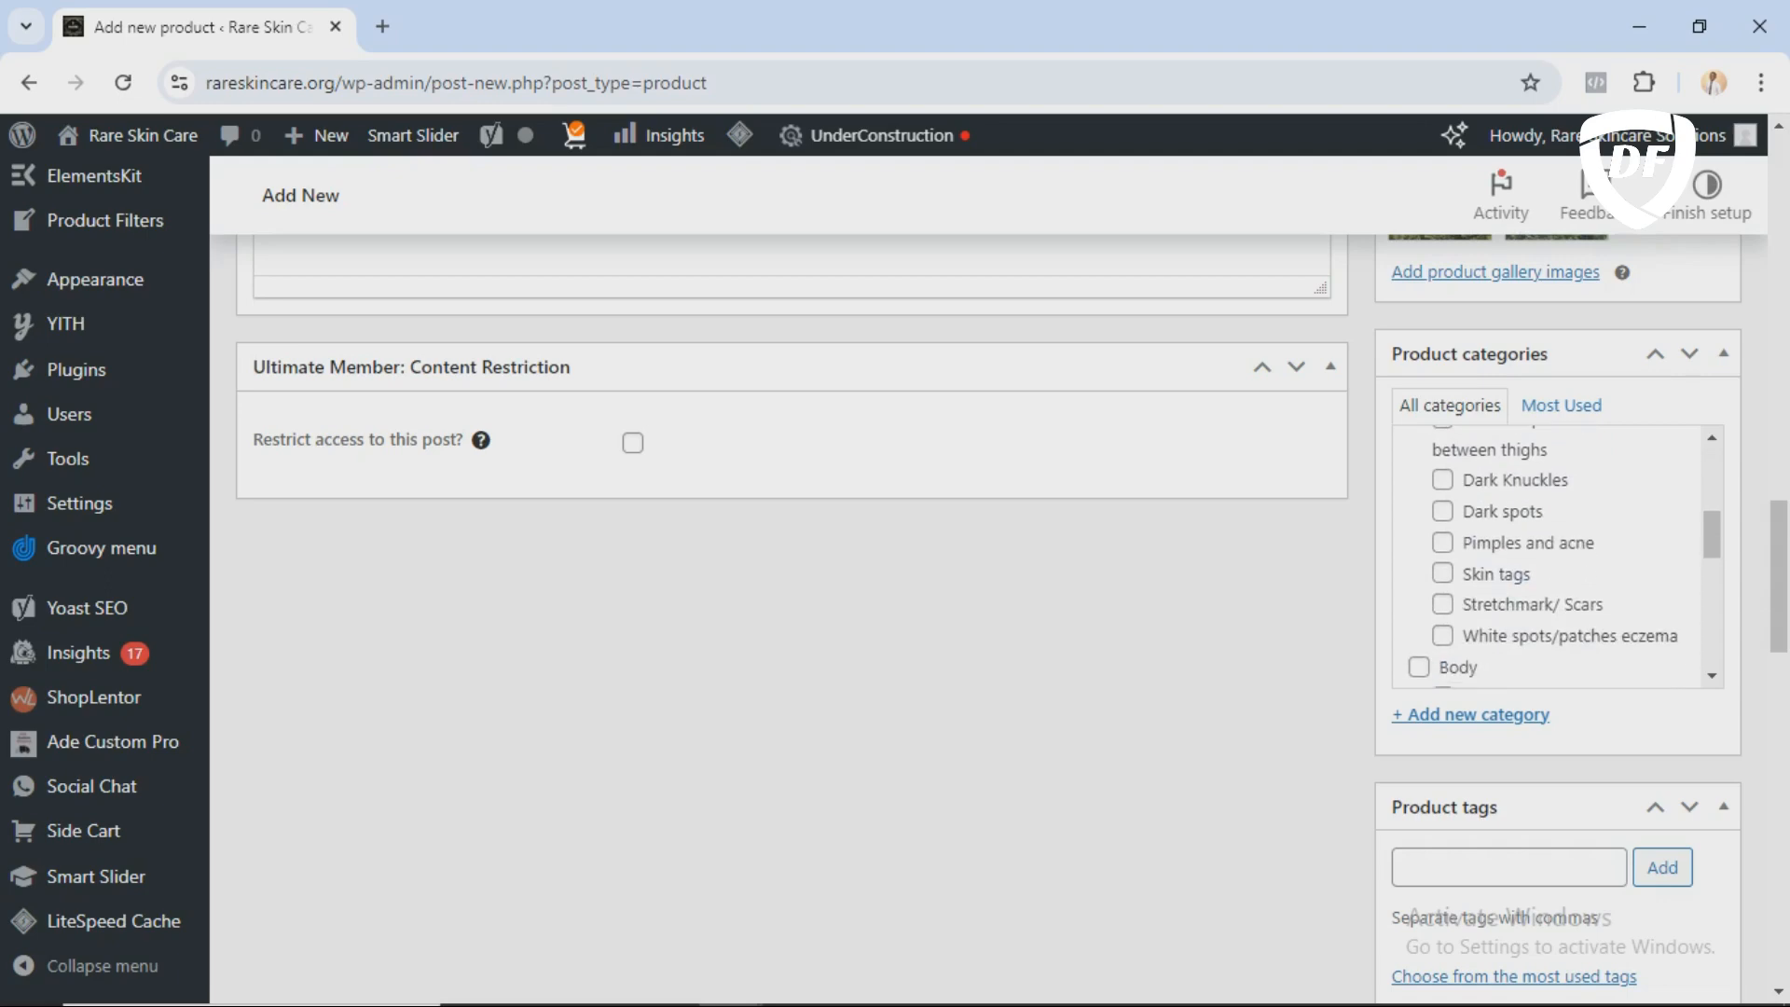
scroll(1557, 556, up, 3)
scroll(1557, 557, up, 1)
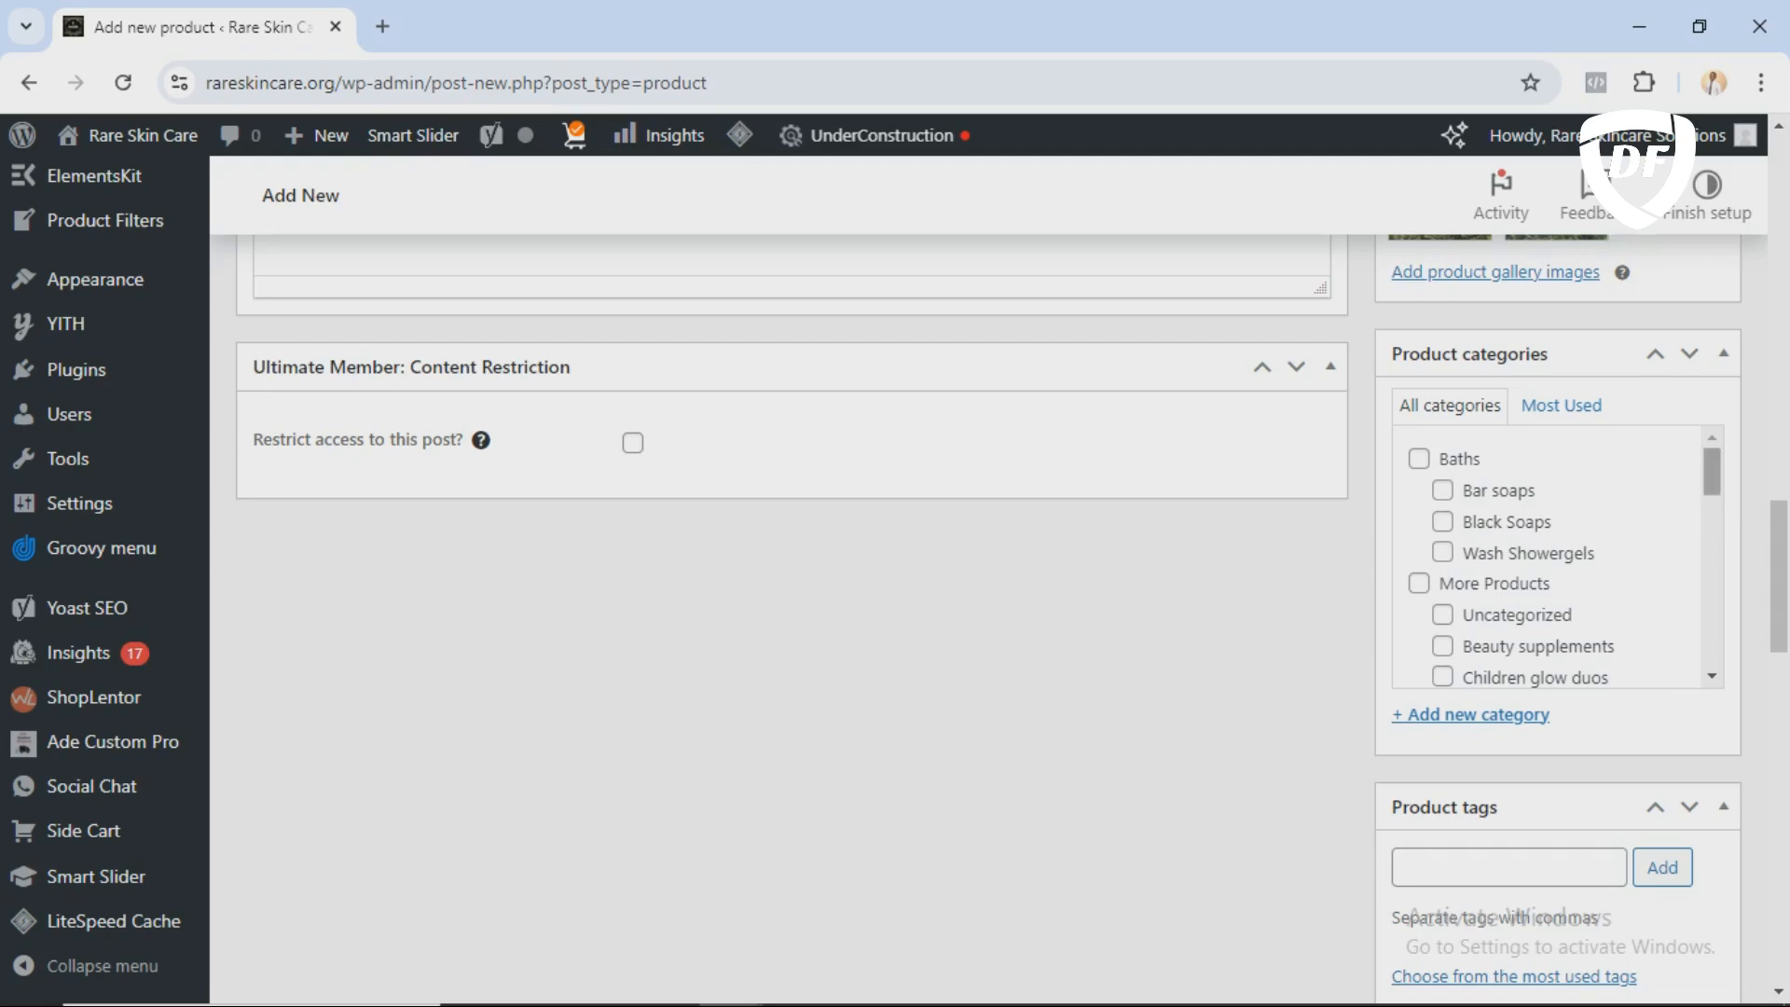
scroll(1557, 559, down, 3)
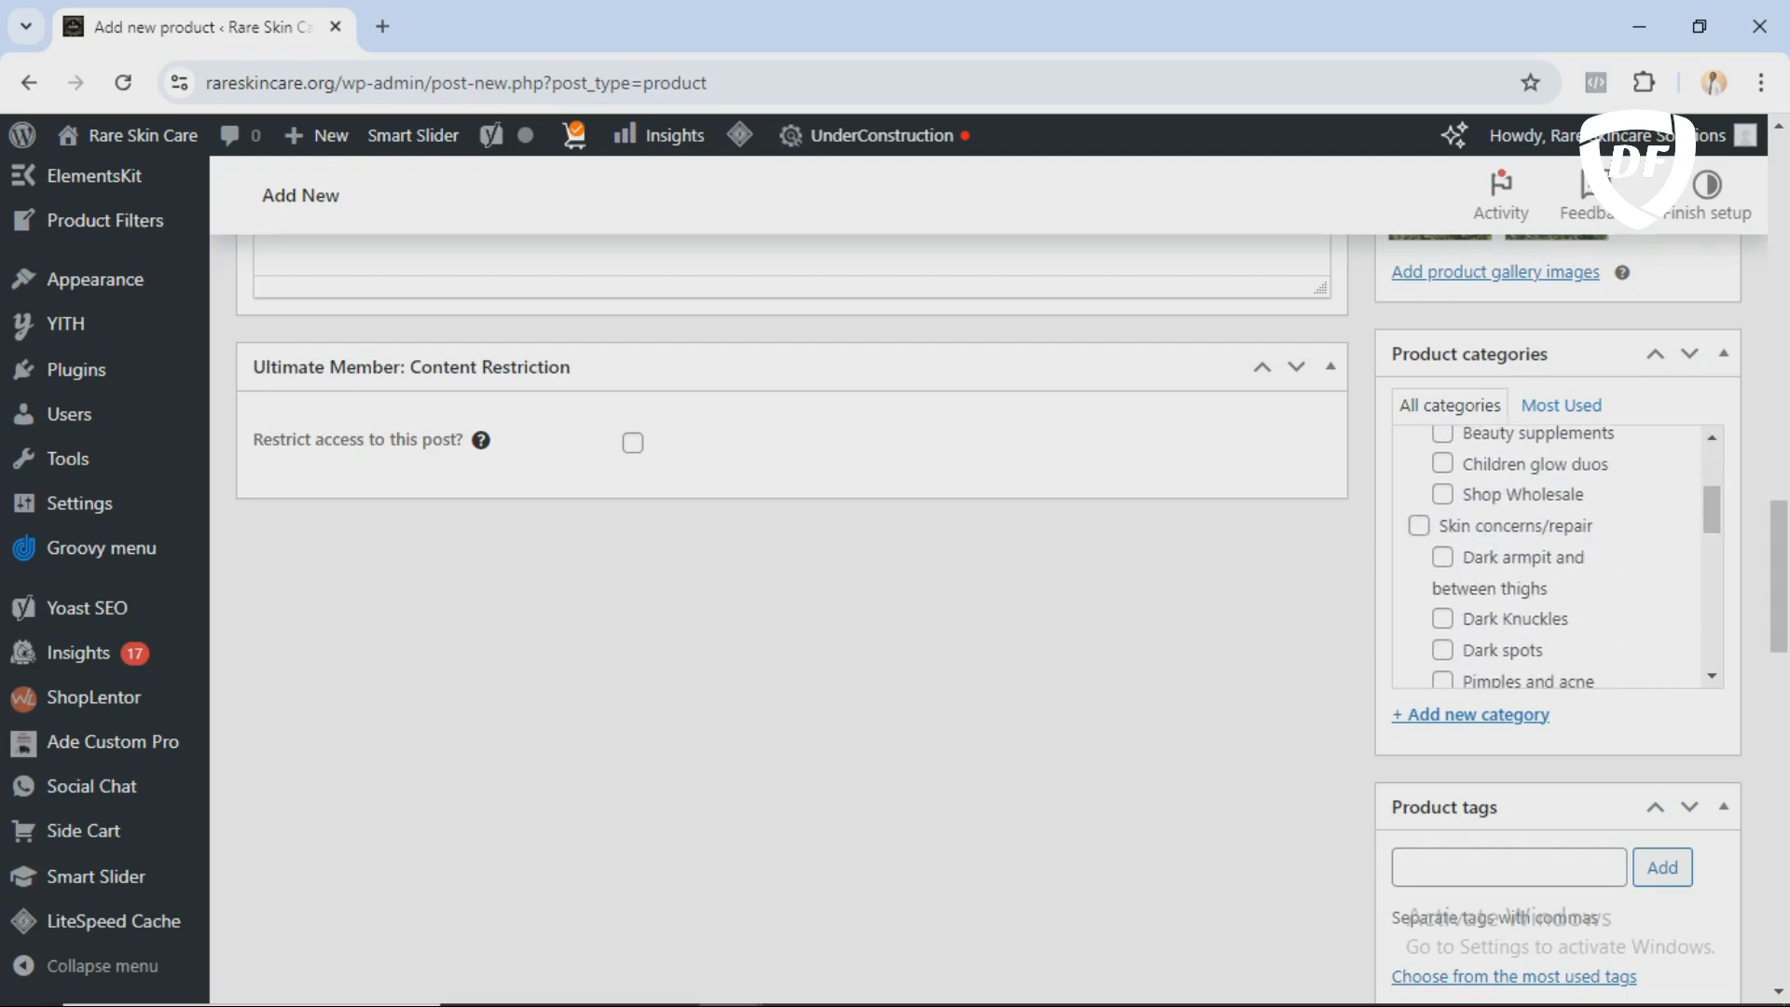
click(1442, 620)
right_click(901, 642)
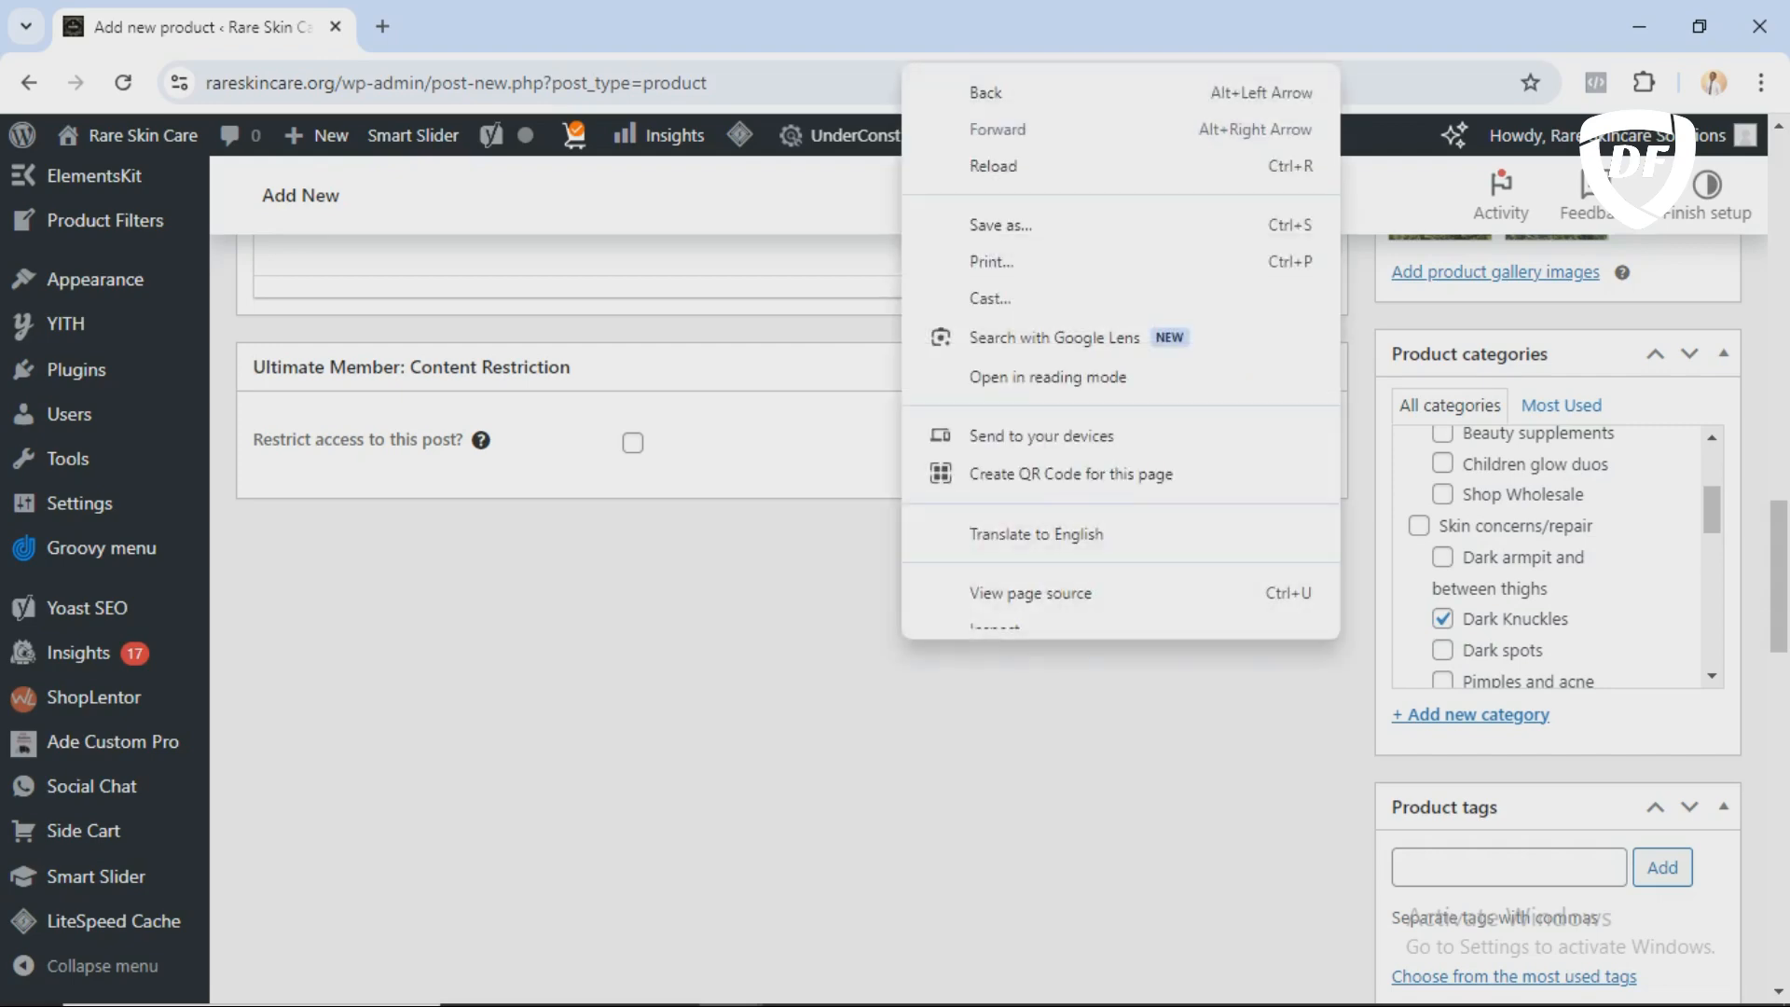
click(886, 653)
Step: Go to the product data section and look through the product types, keeping Simple product
scroll(886, 653, down, 6)
scroll(886, 653, up, 7)
scroll(792, 620, up, 9)
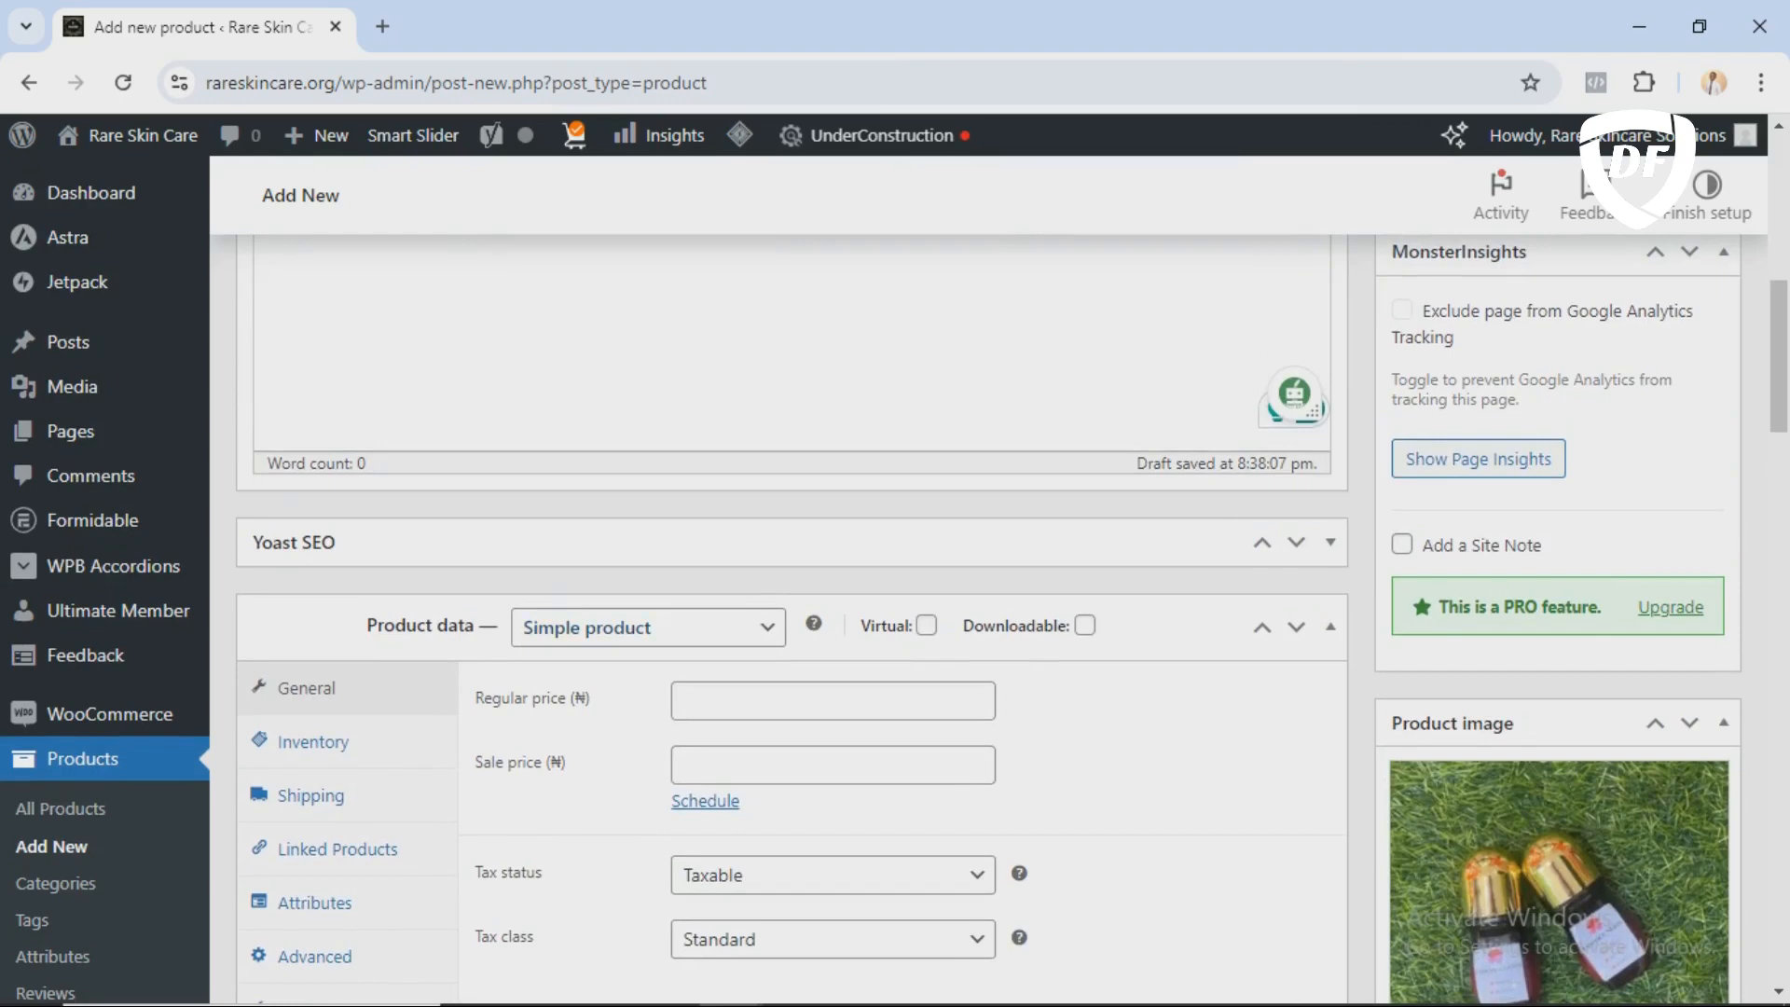
scroll(893, 578, down, 3)
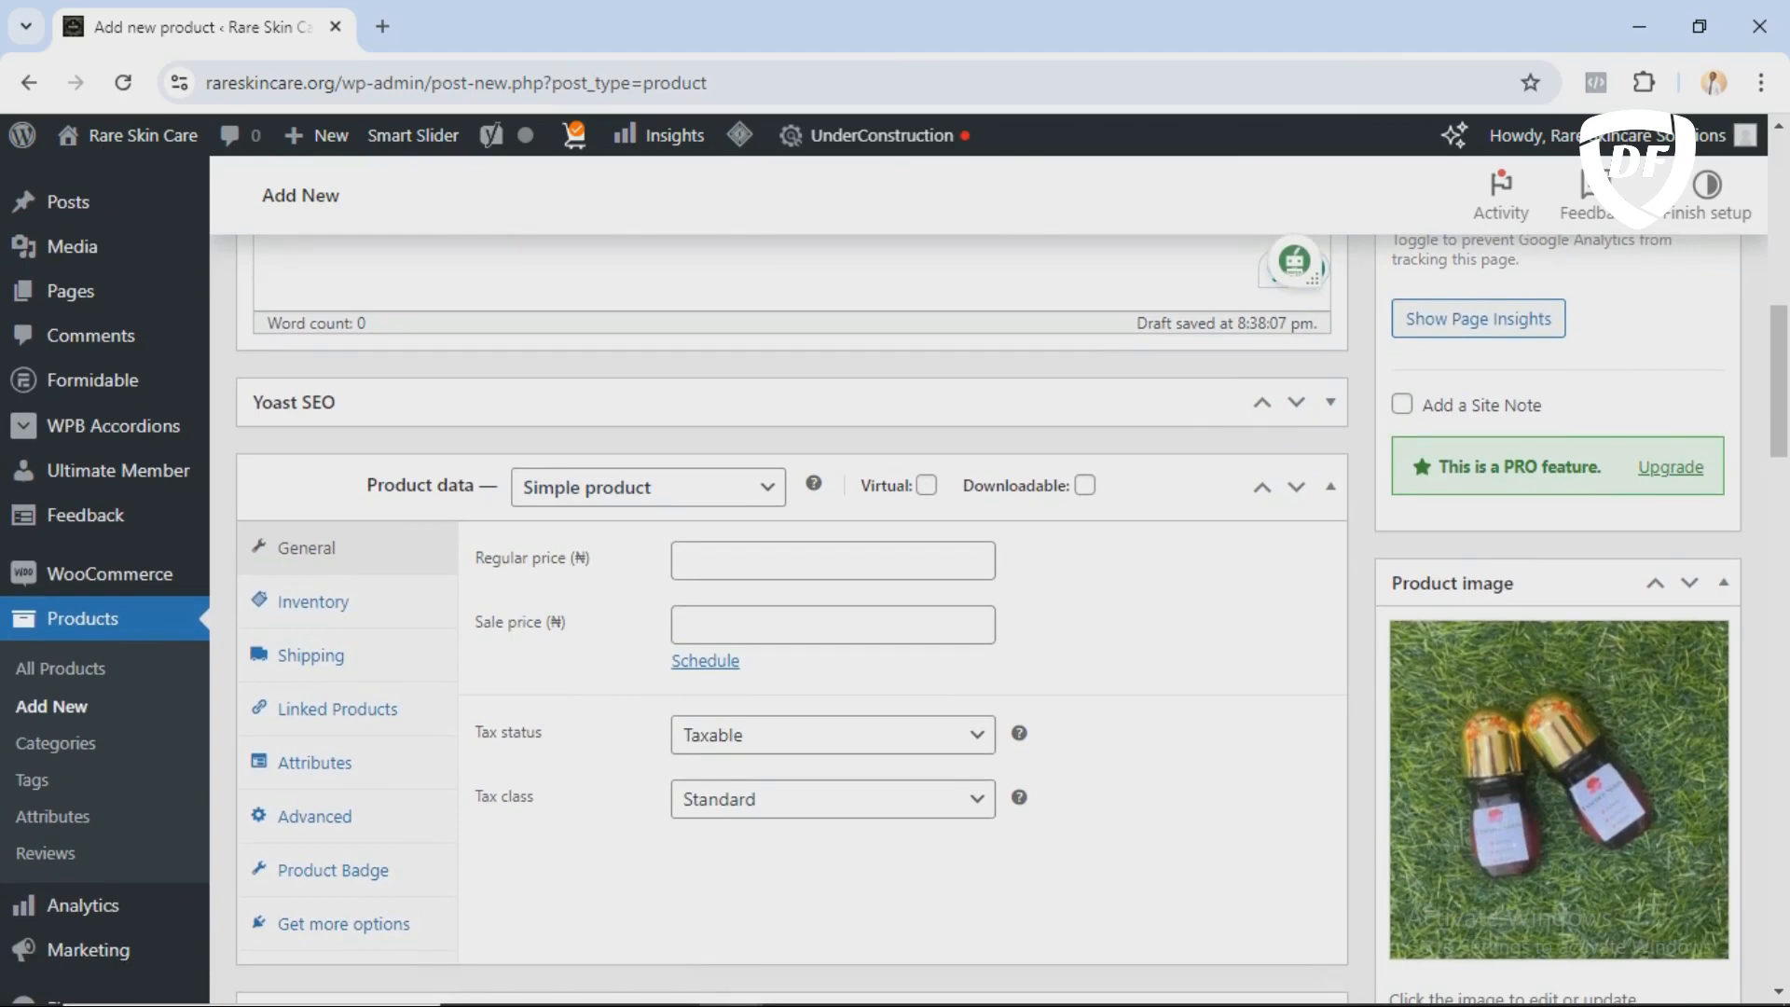
scroll(893, 578, down, 1)
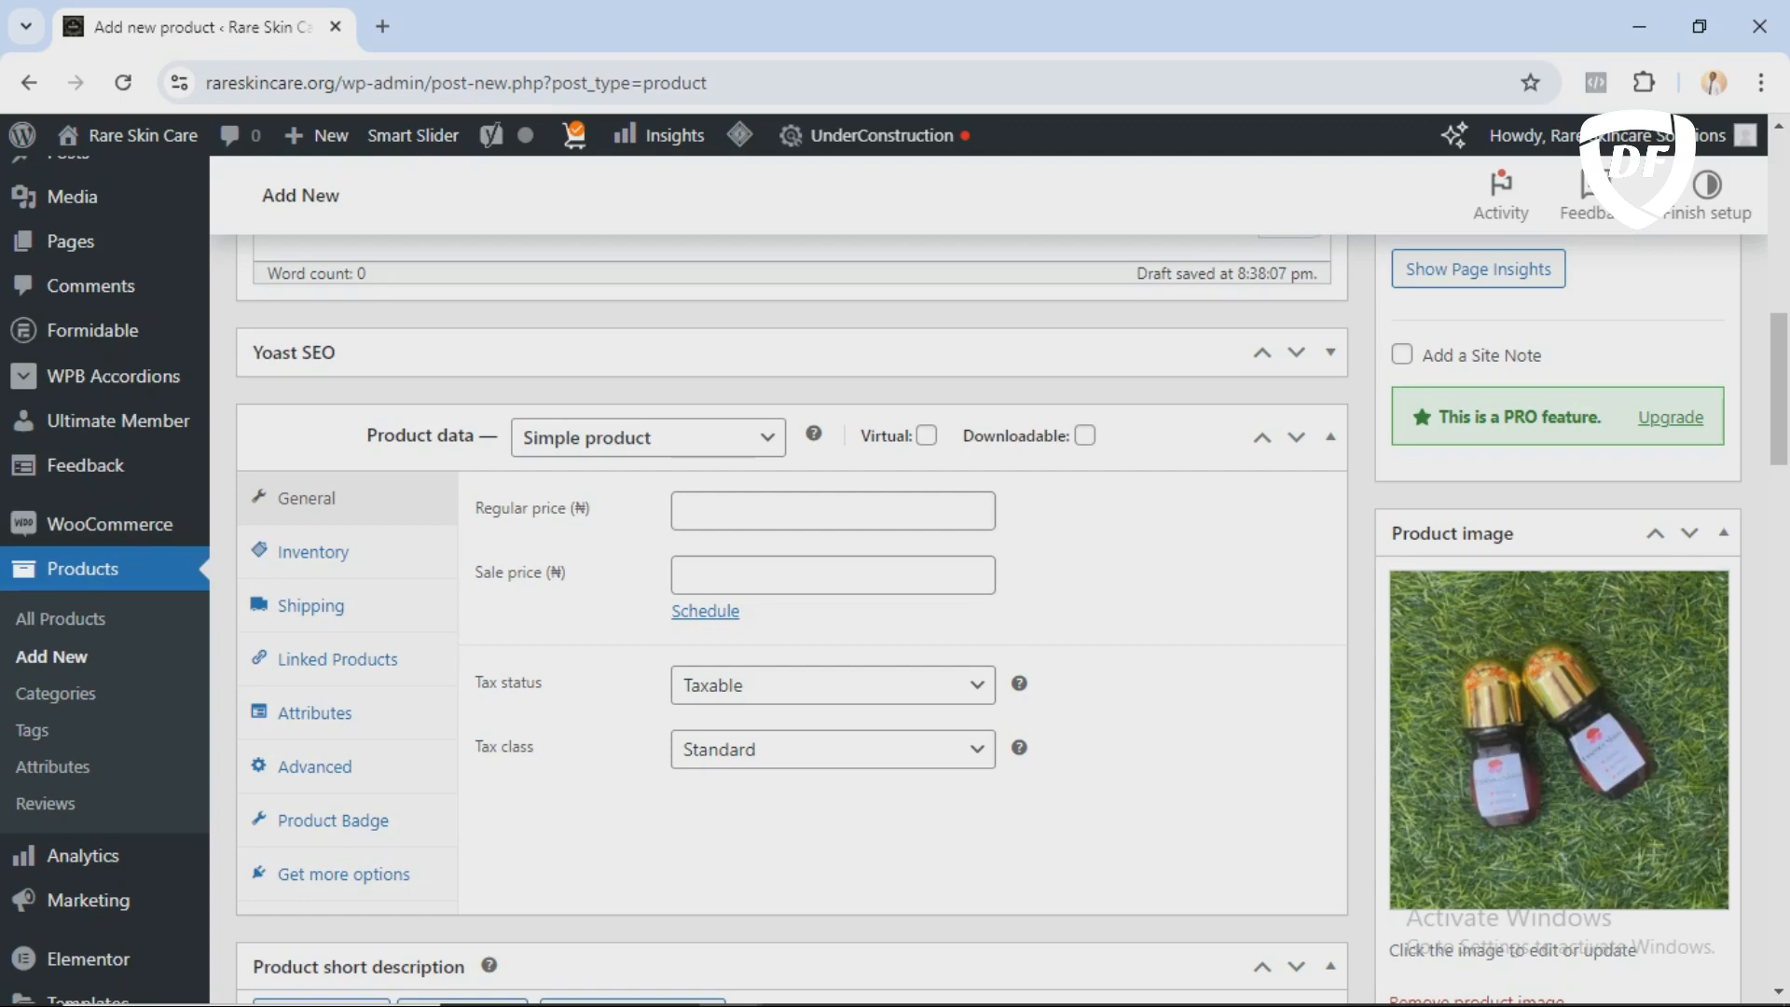
click(653, 462)
click(649, 438)
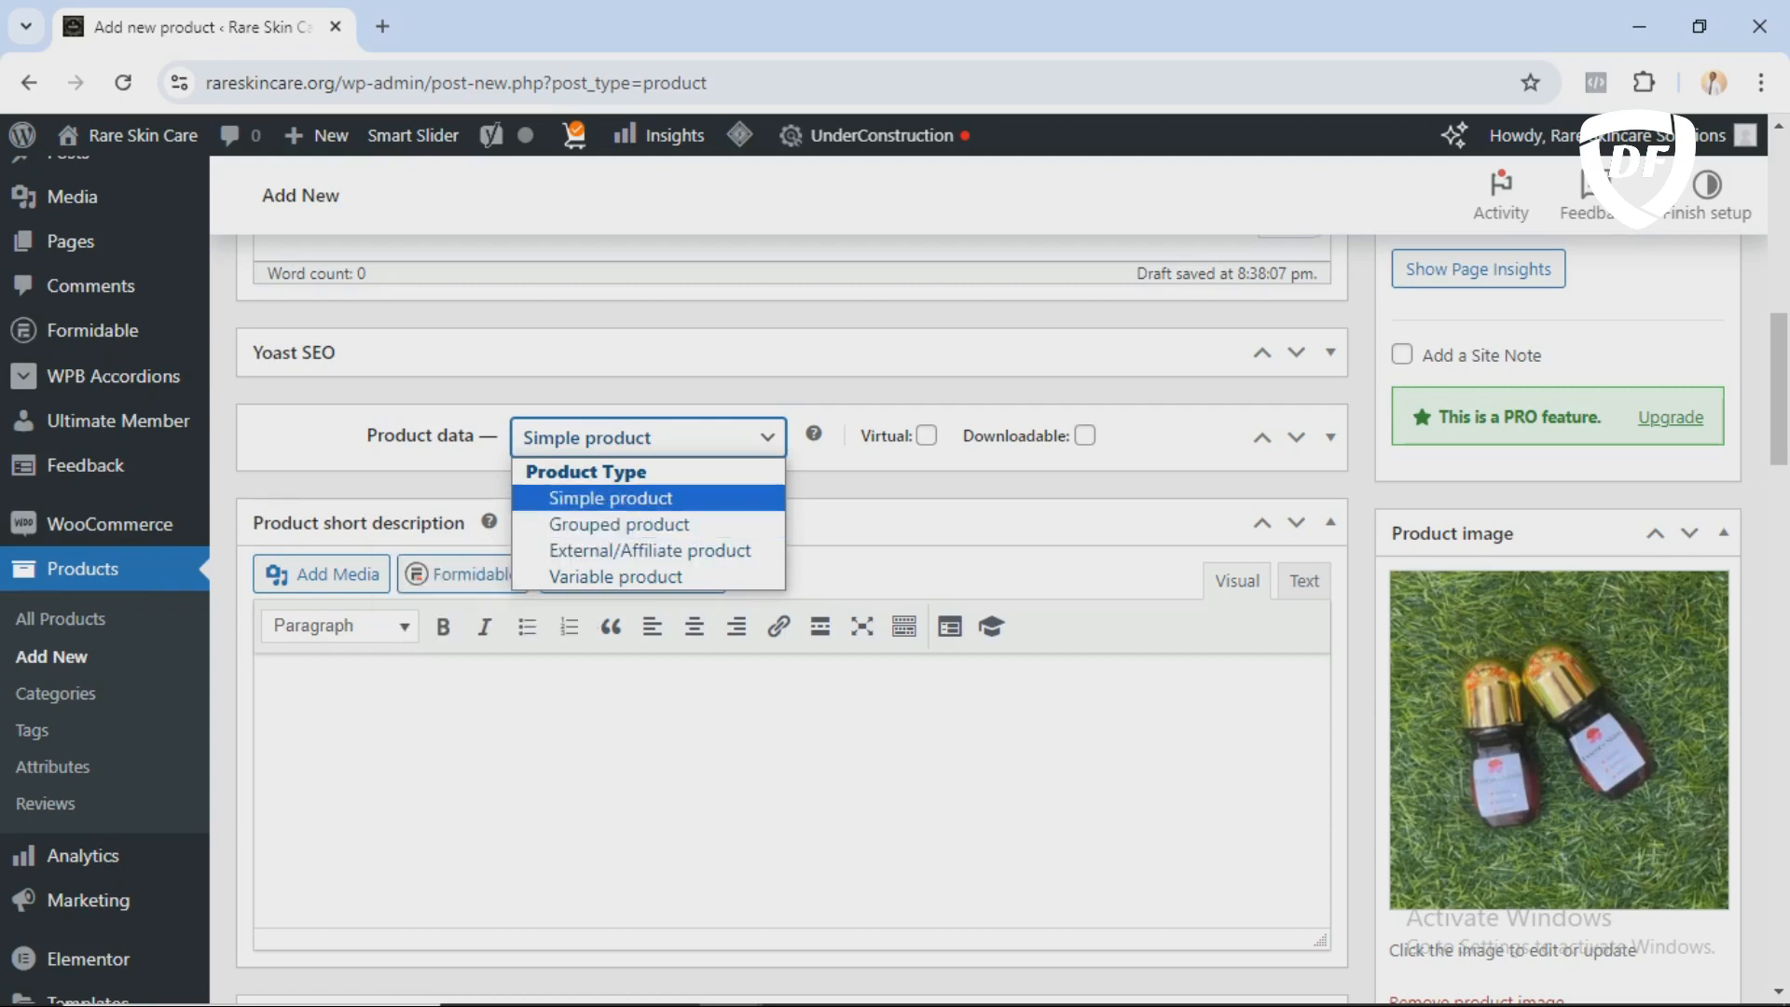
click(1330, 437)
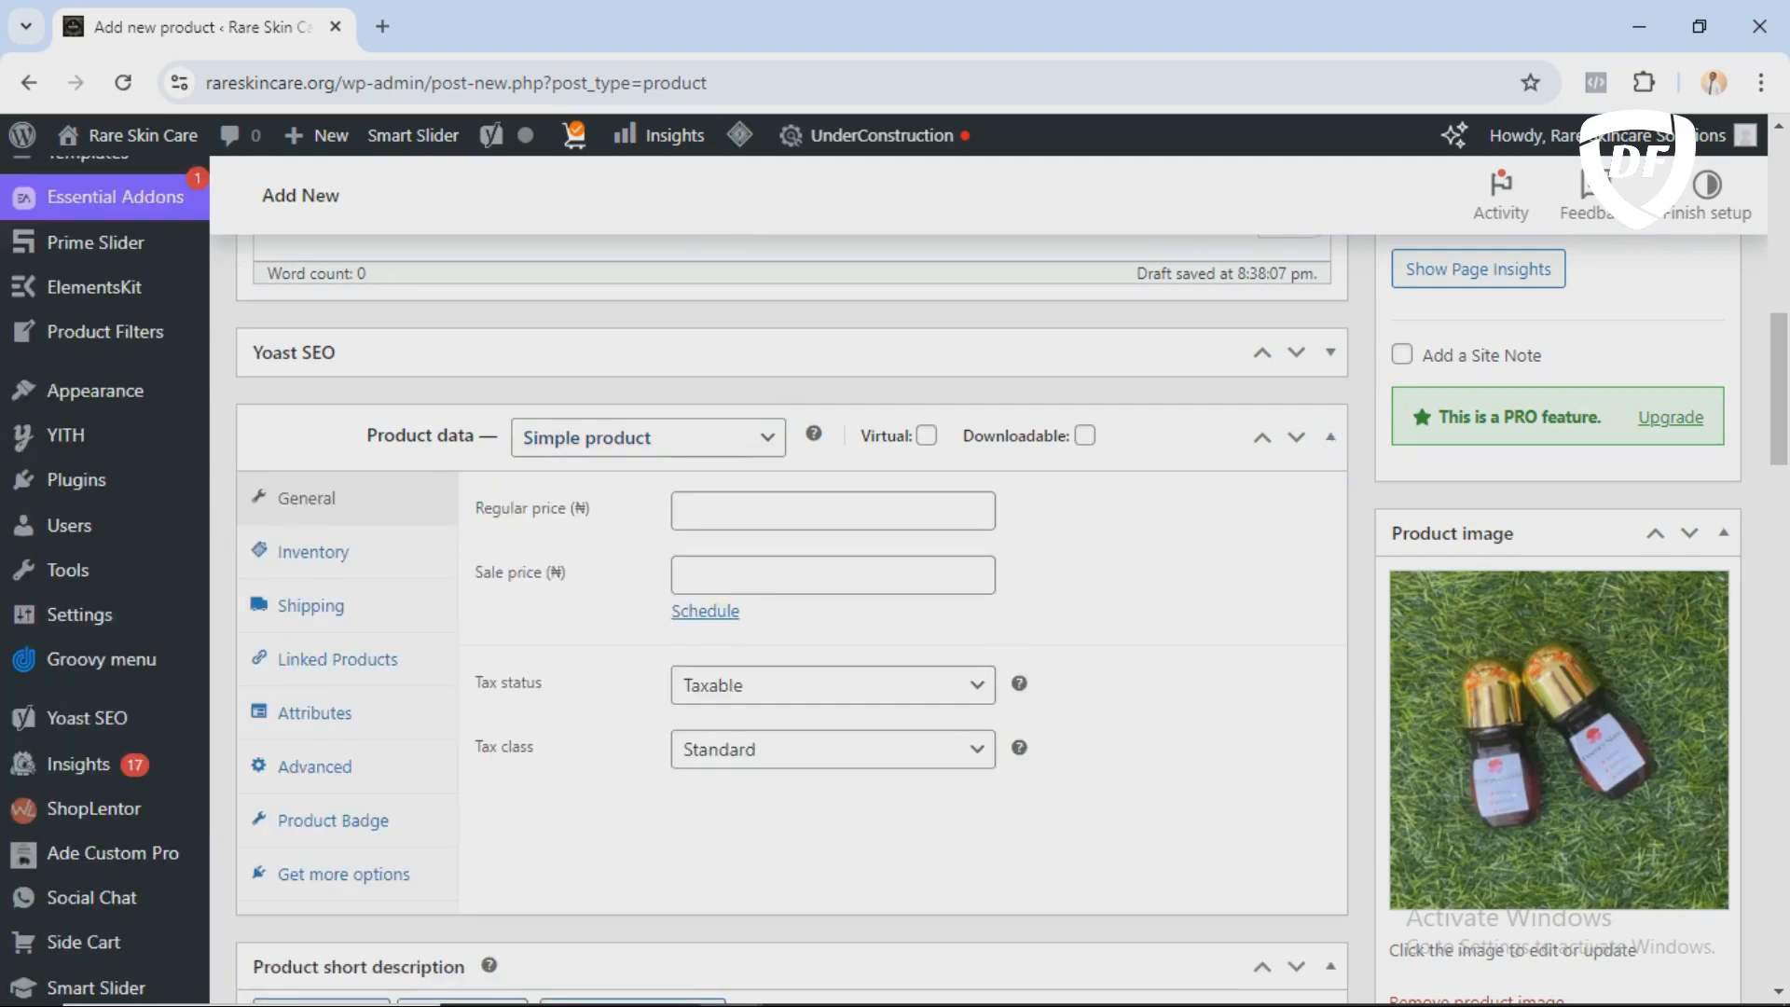
Step: Set the product's regular price to 5000
click(832, 511)
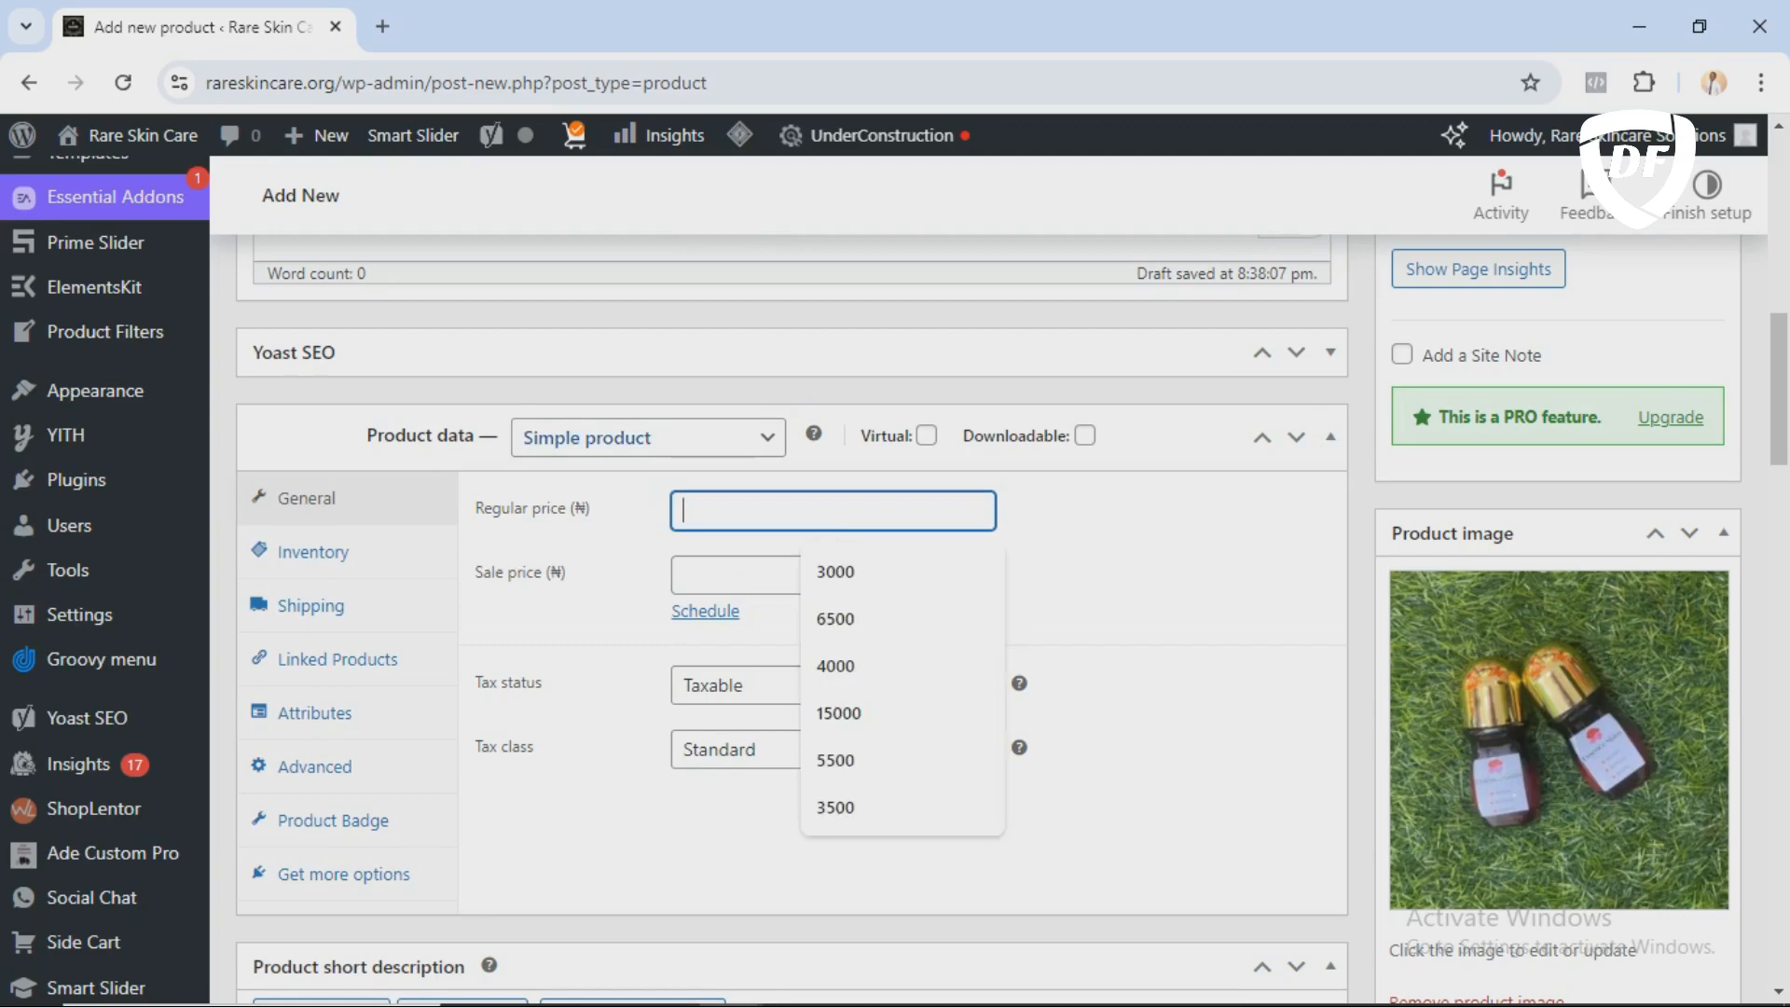
click(1173, 597)
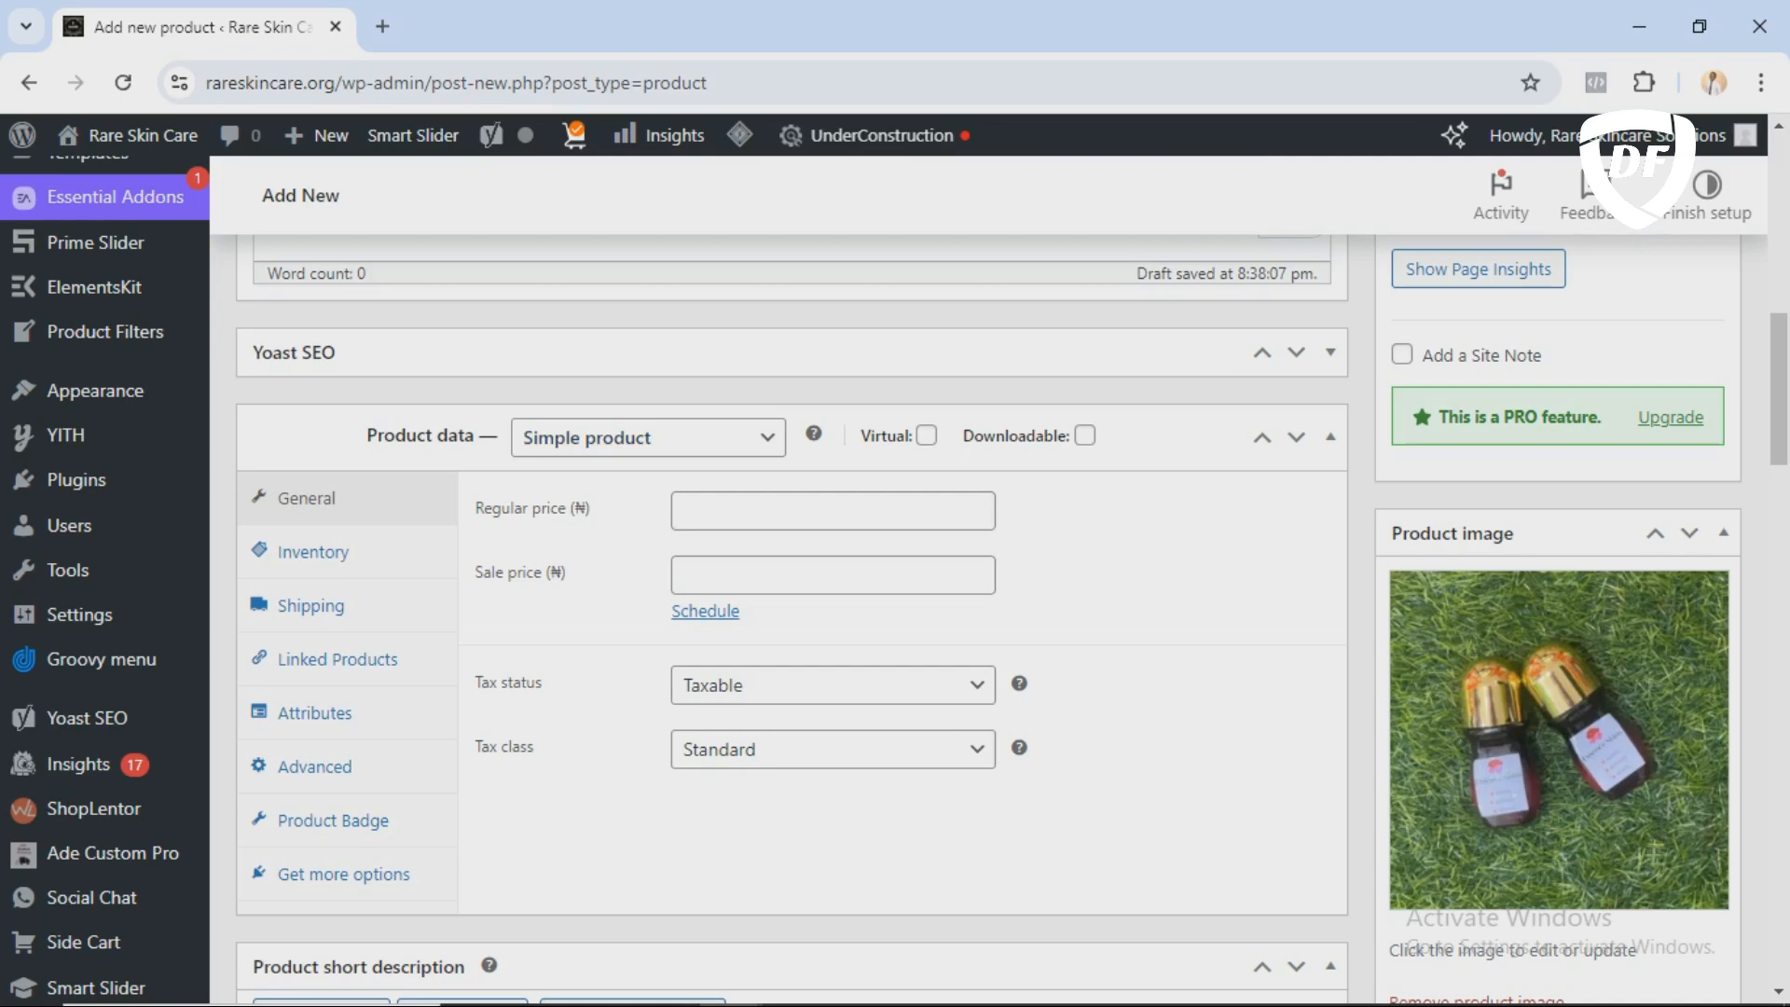
click(832, 511)
text(5000)
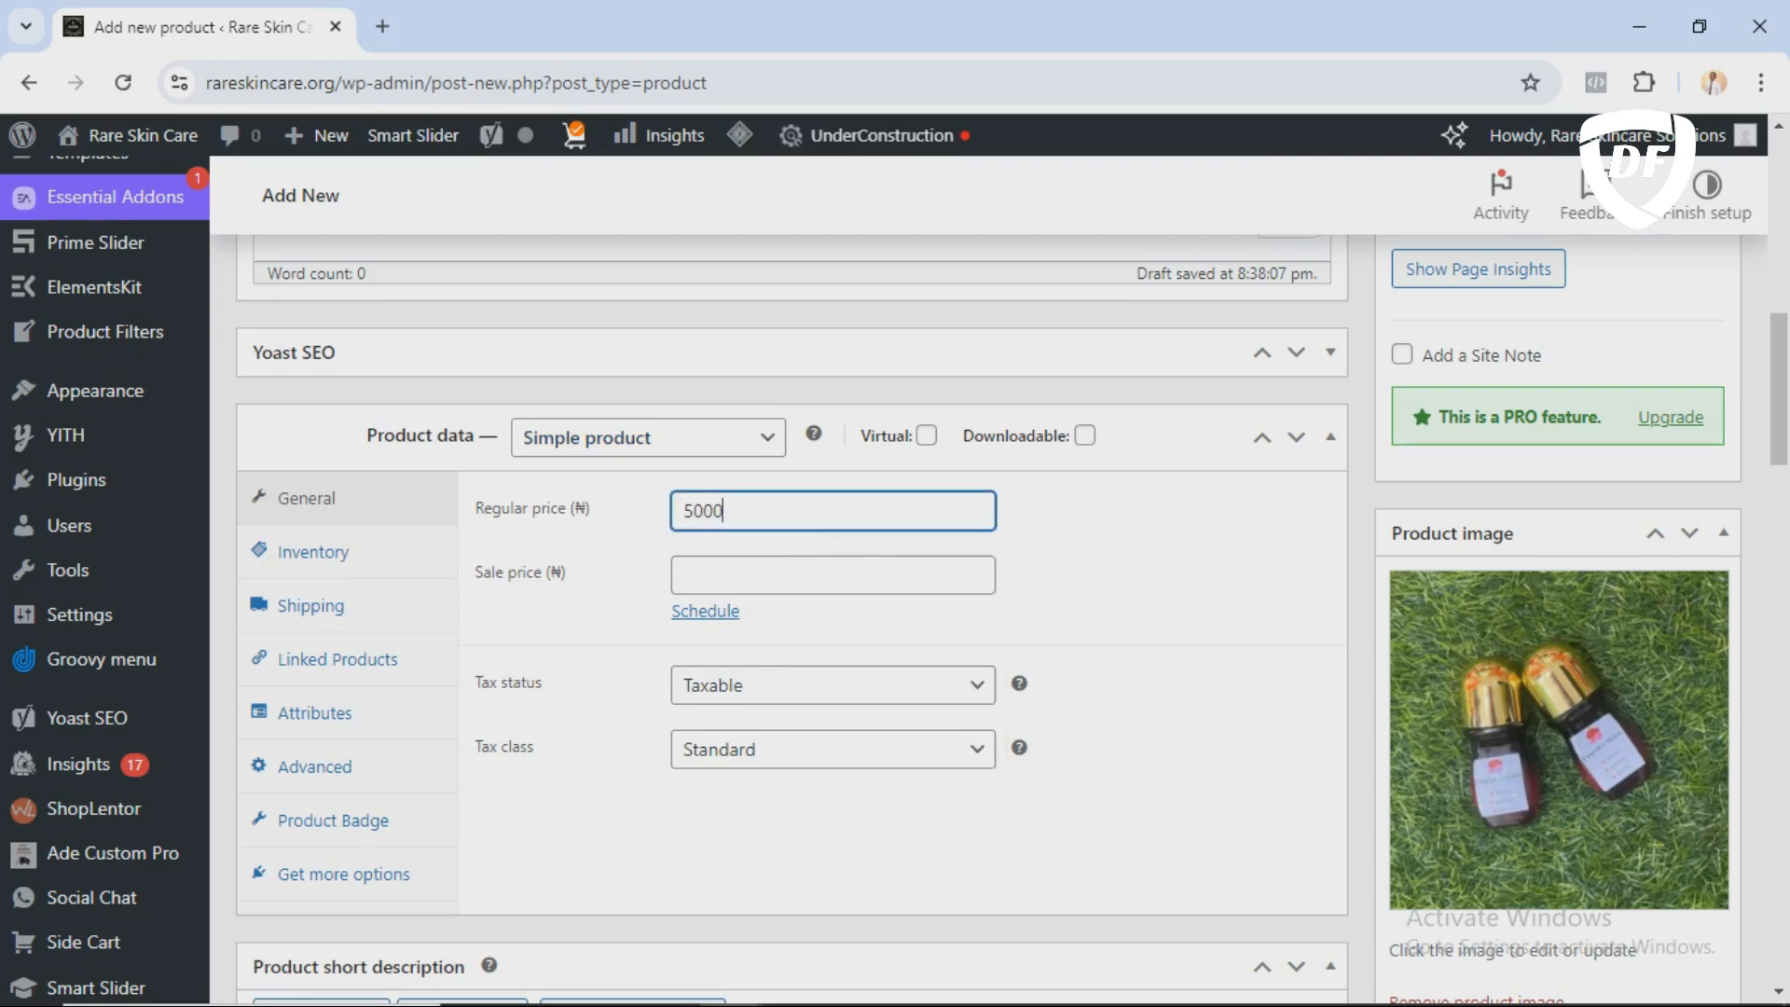
click(1138, 578)
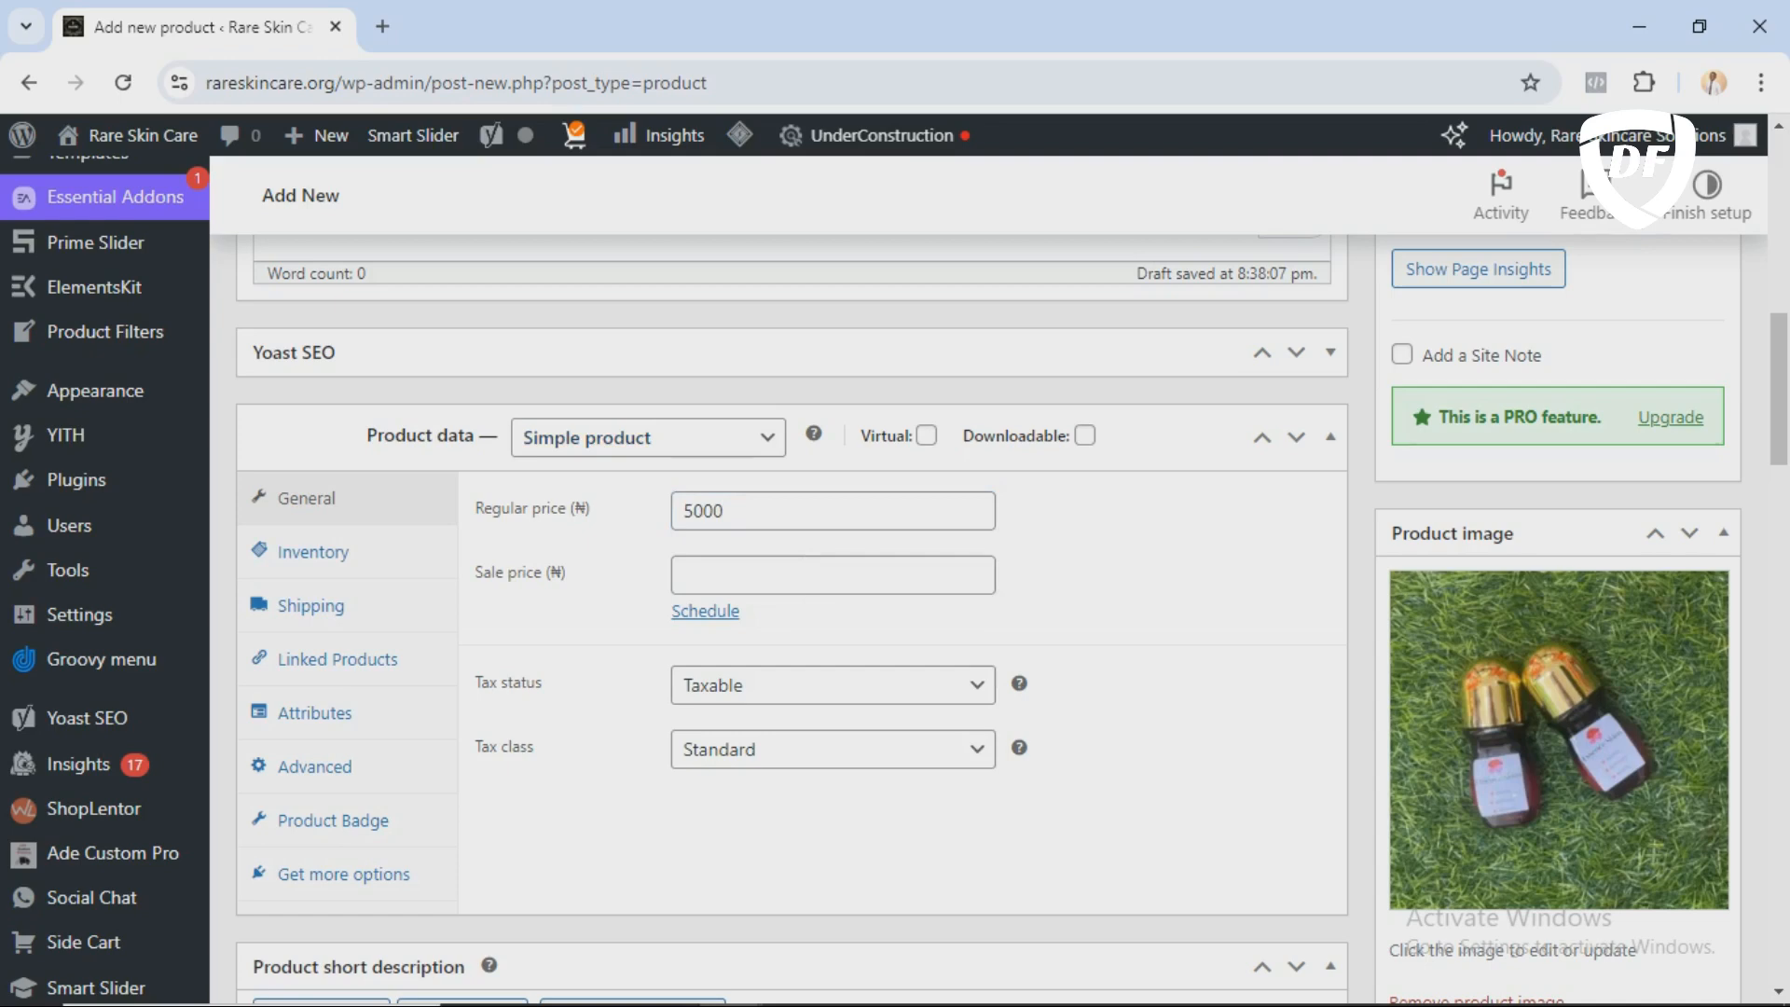
Step: Enter a sale price of 3000 for the product
click(802, 576)
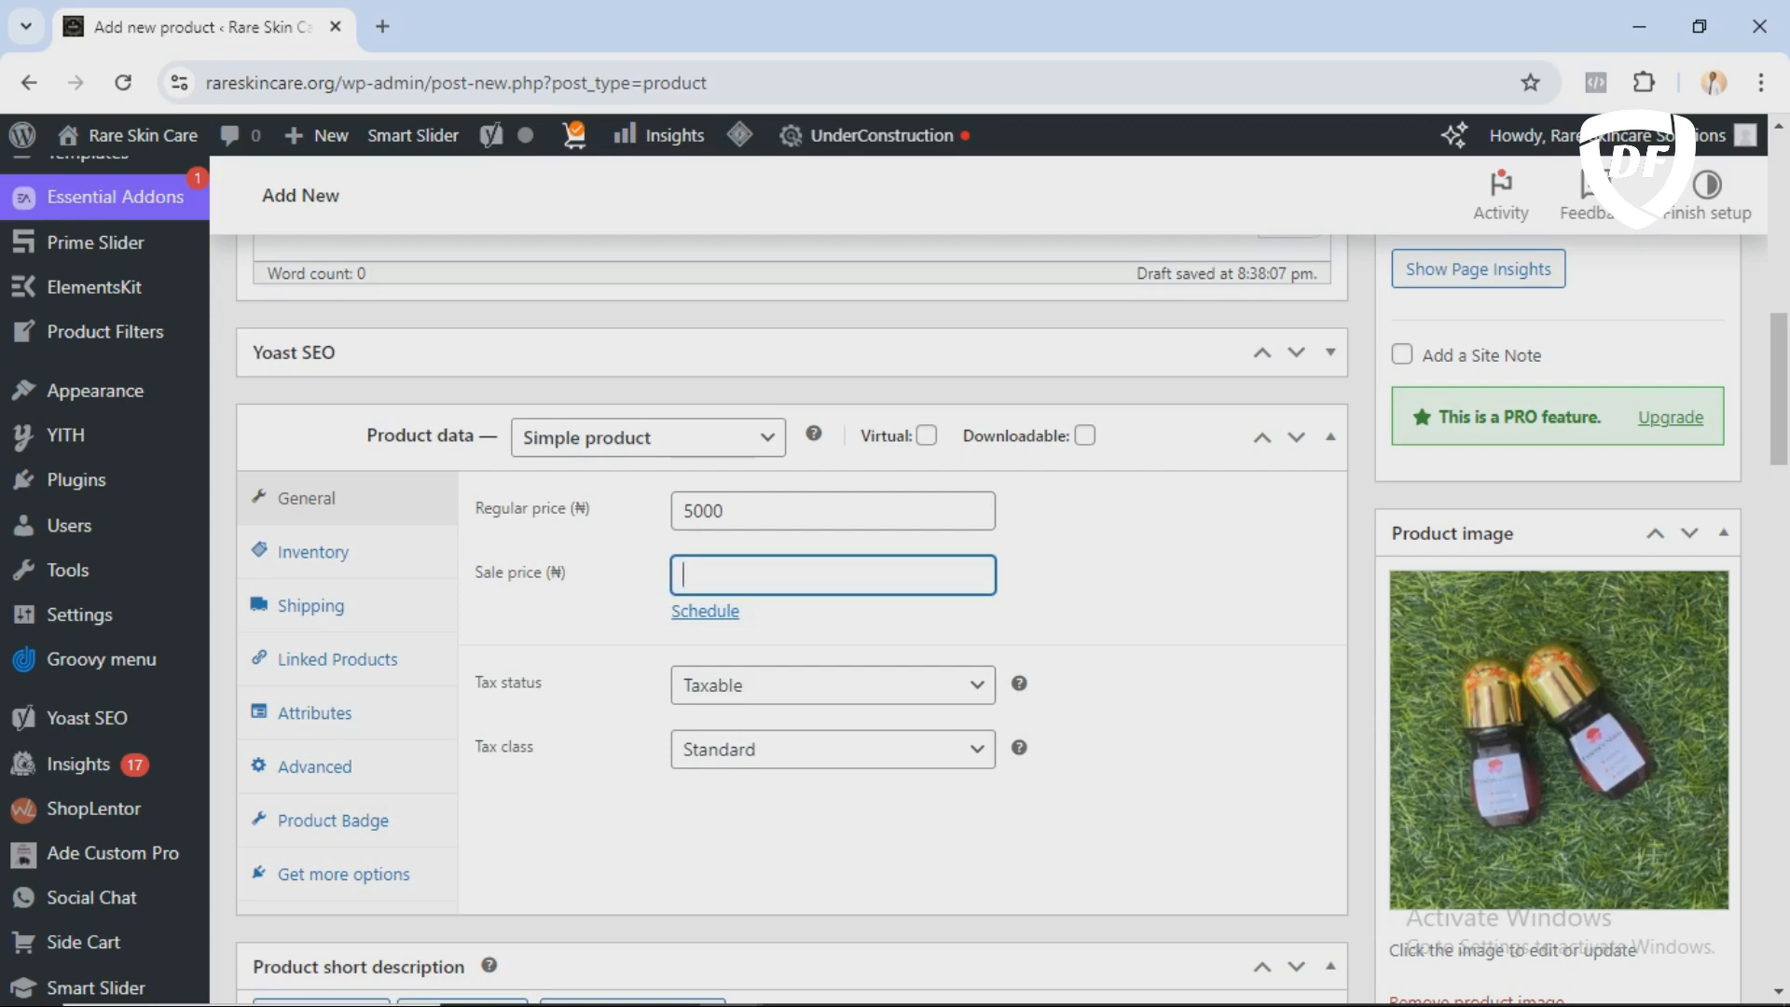
click(746, 511)
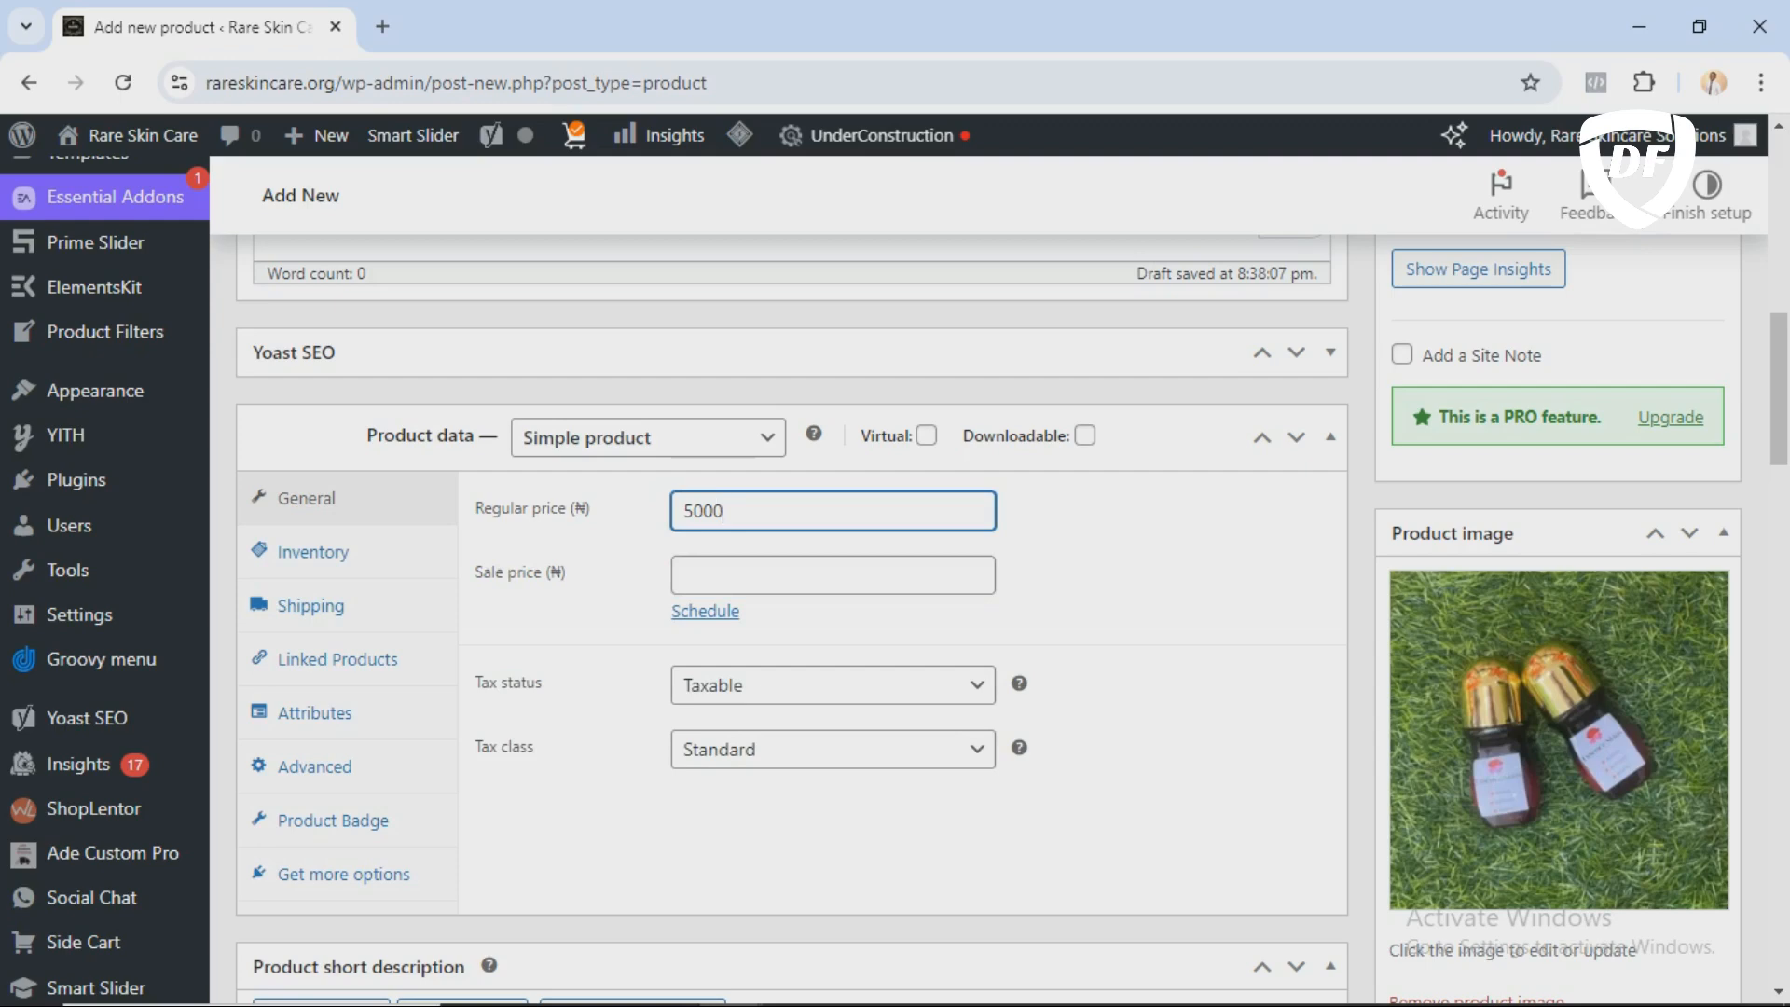
click(746, 575)
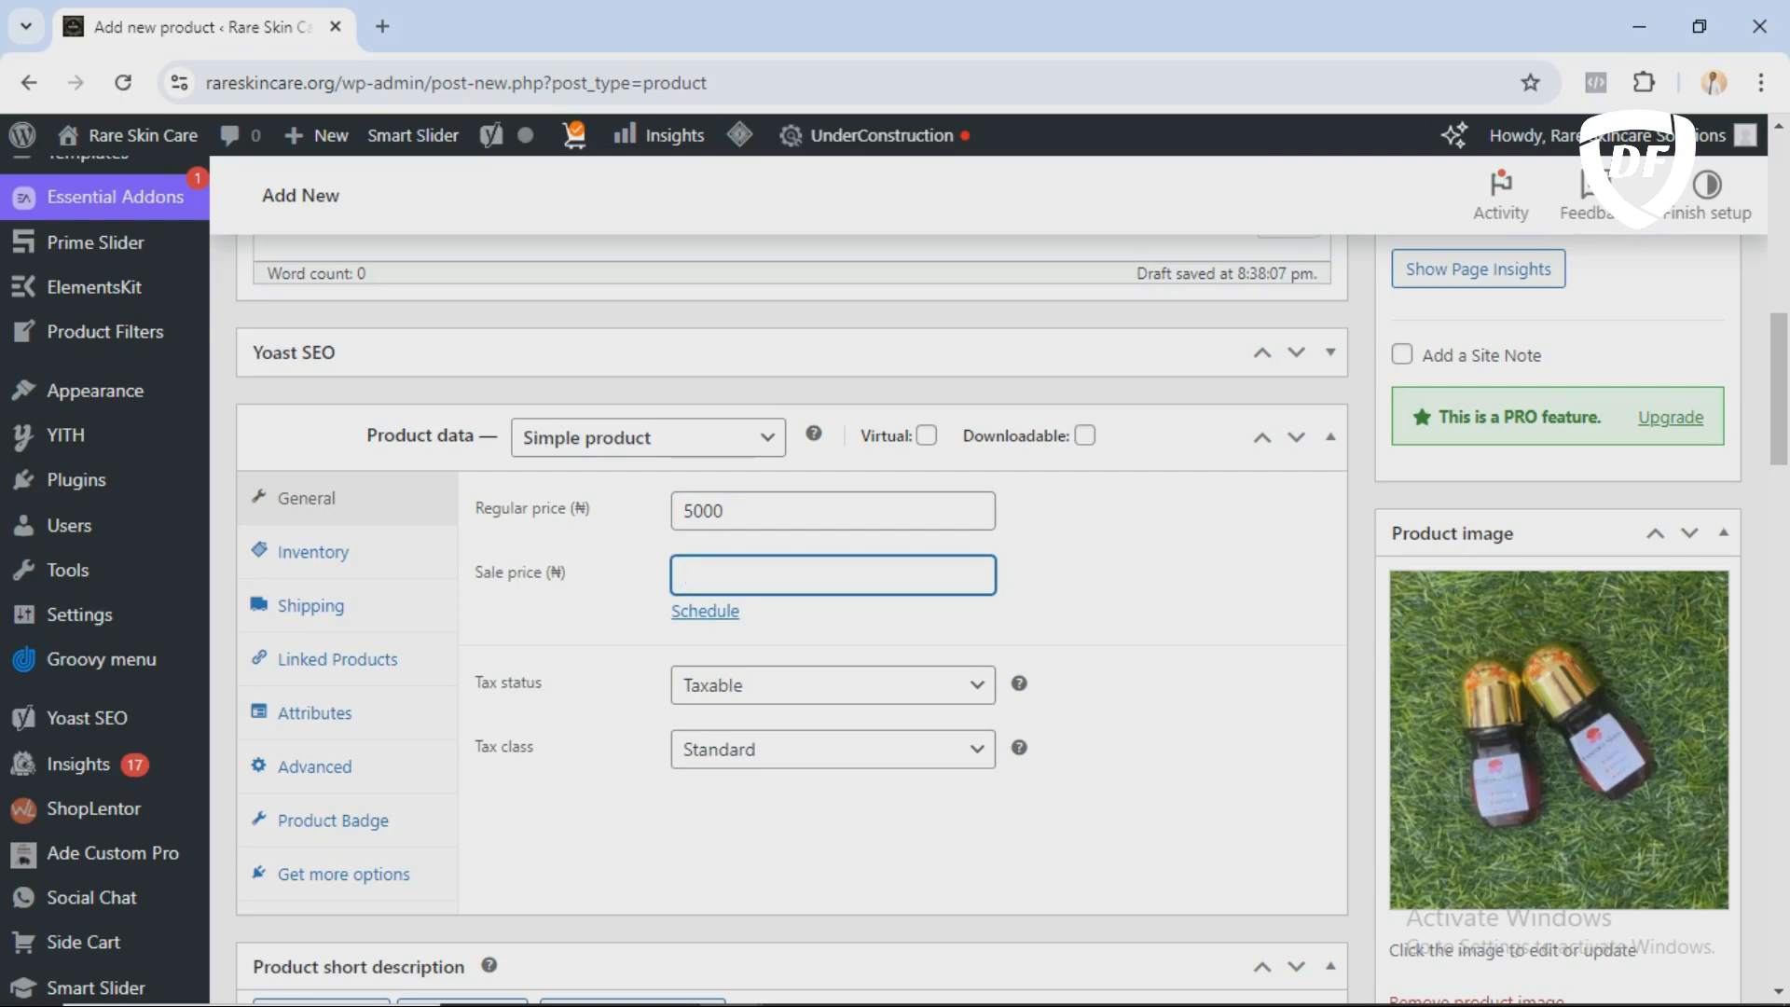
text(3000)
click(1157, 596)
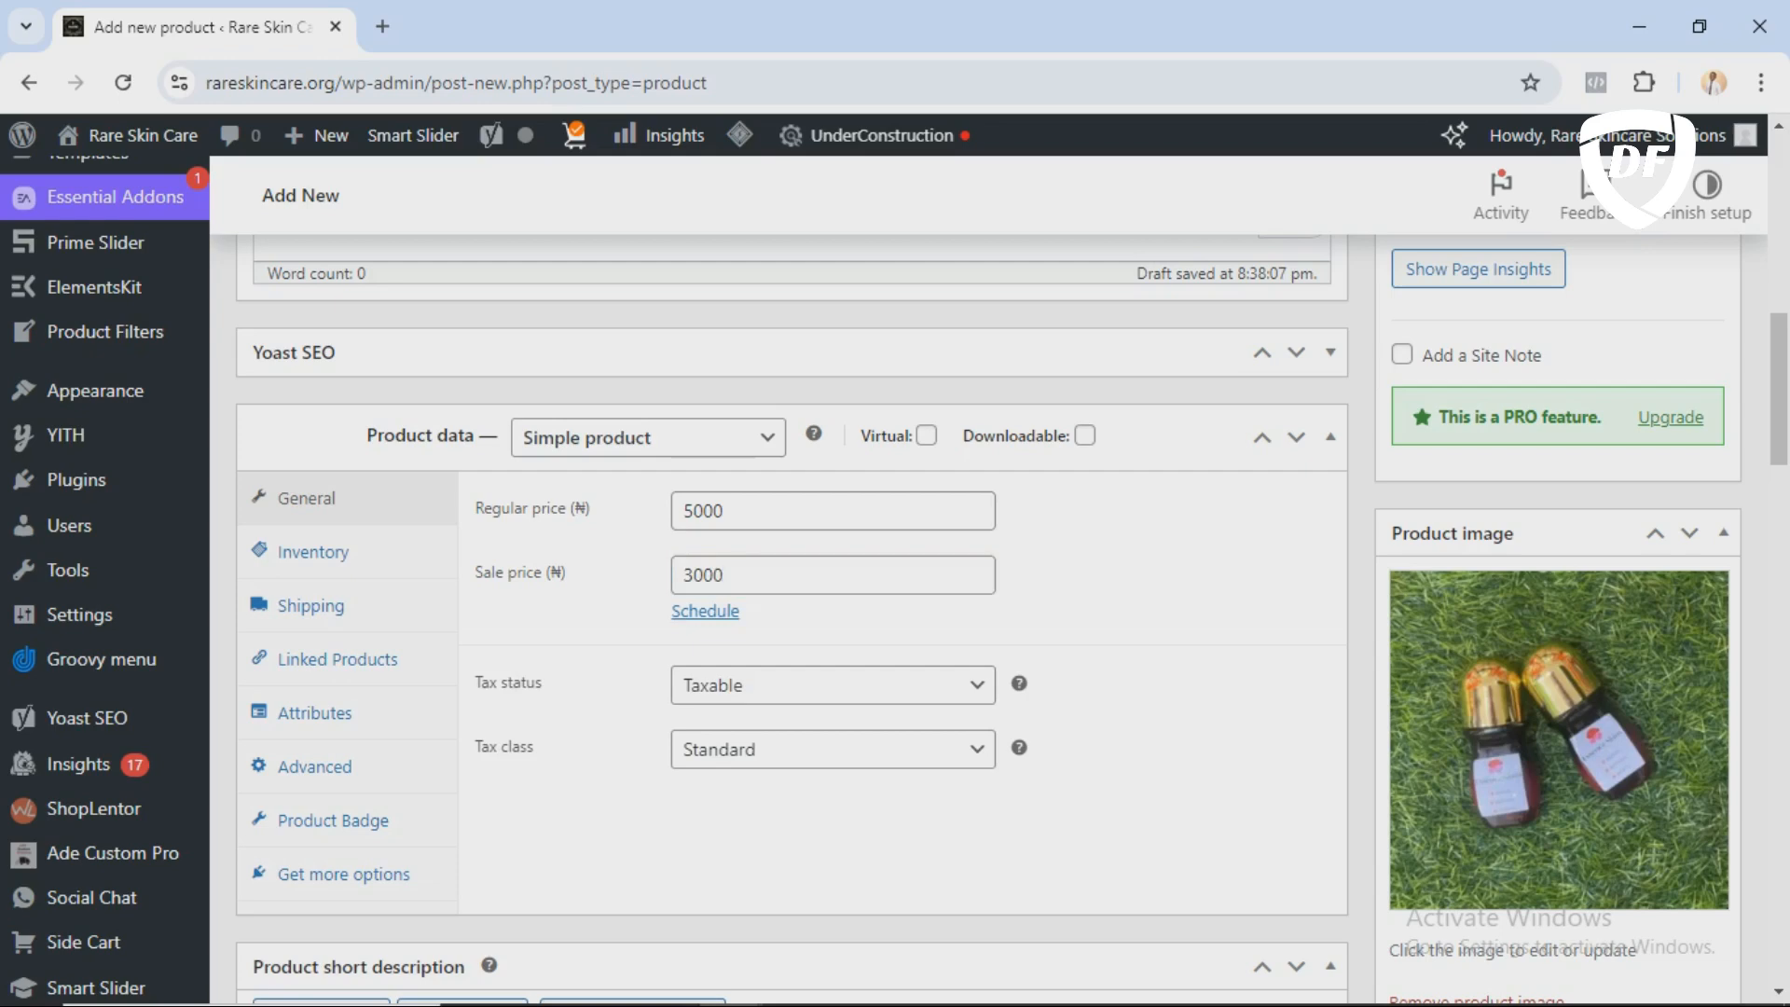
Step: Try a sale price of 6000, above the regular price, and clear the sale price
double_click(705, 575)
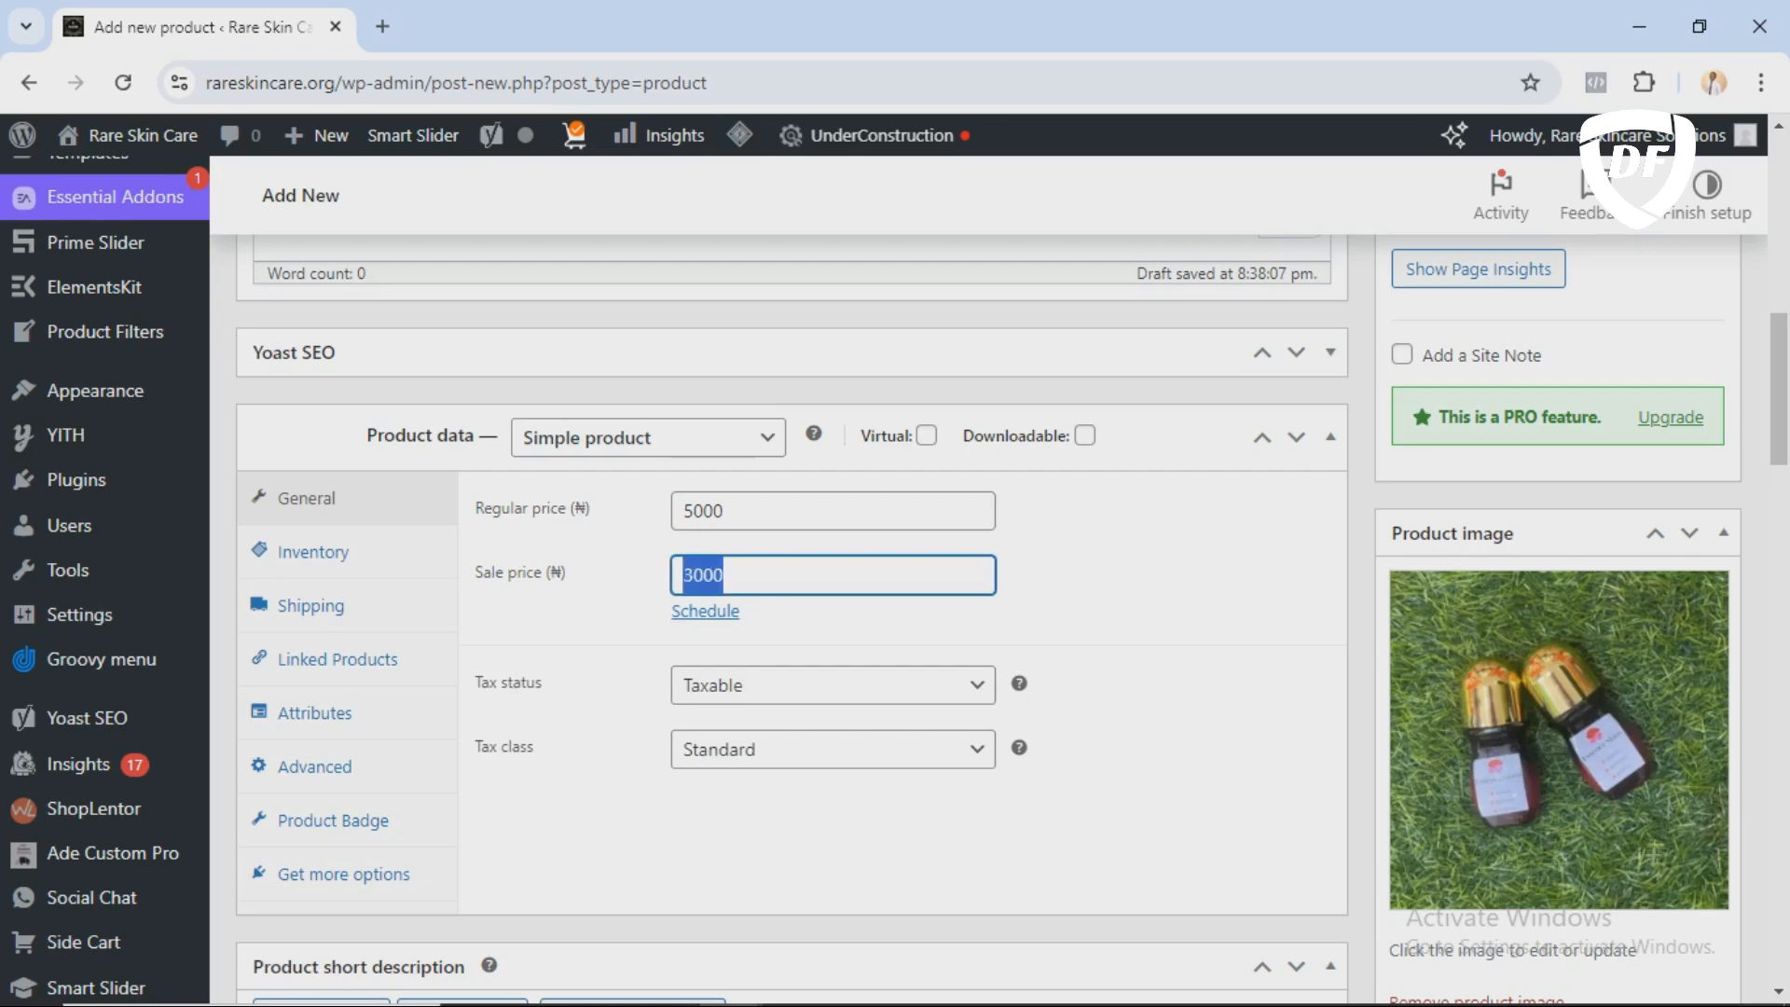
text(6000)
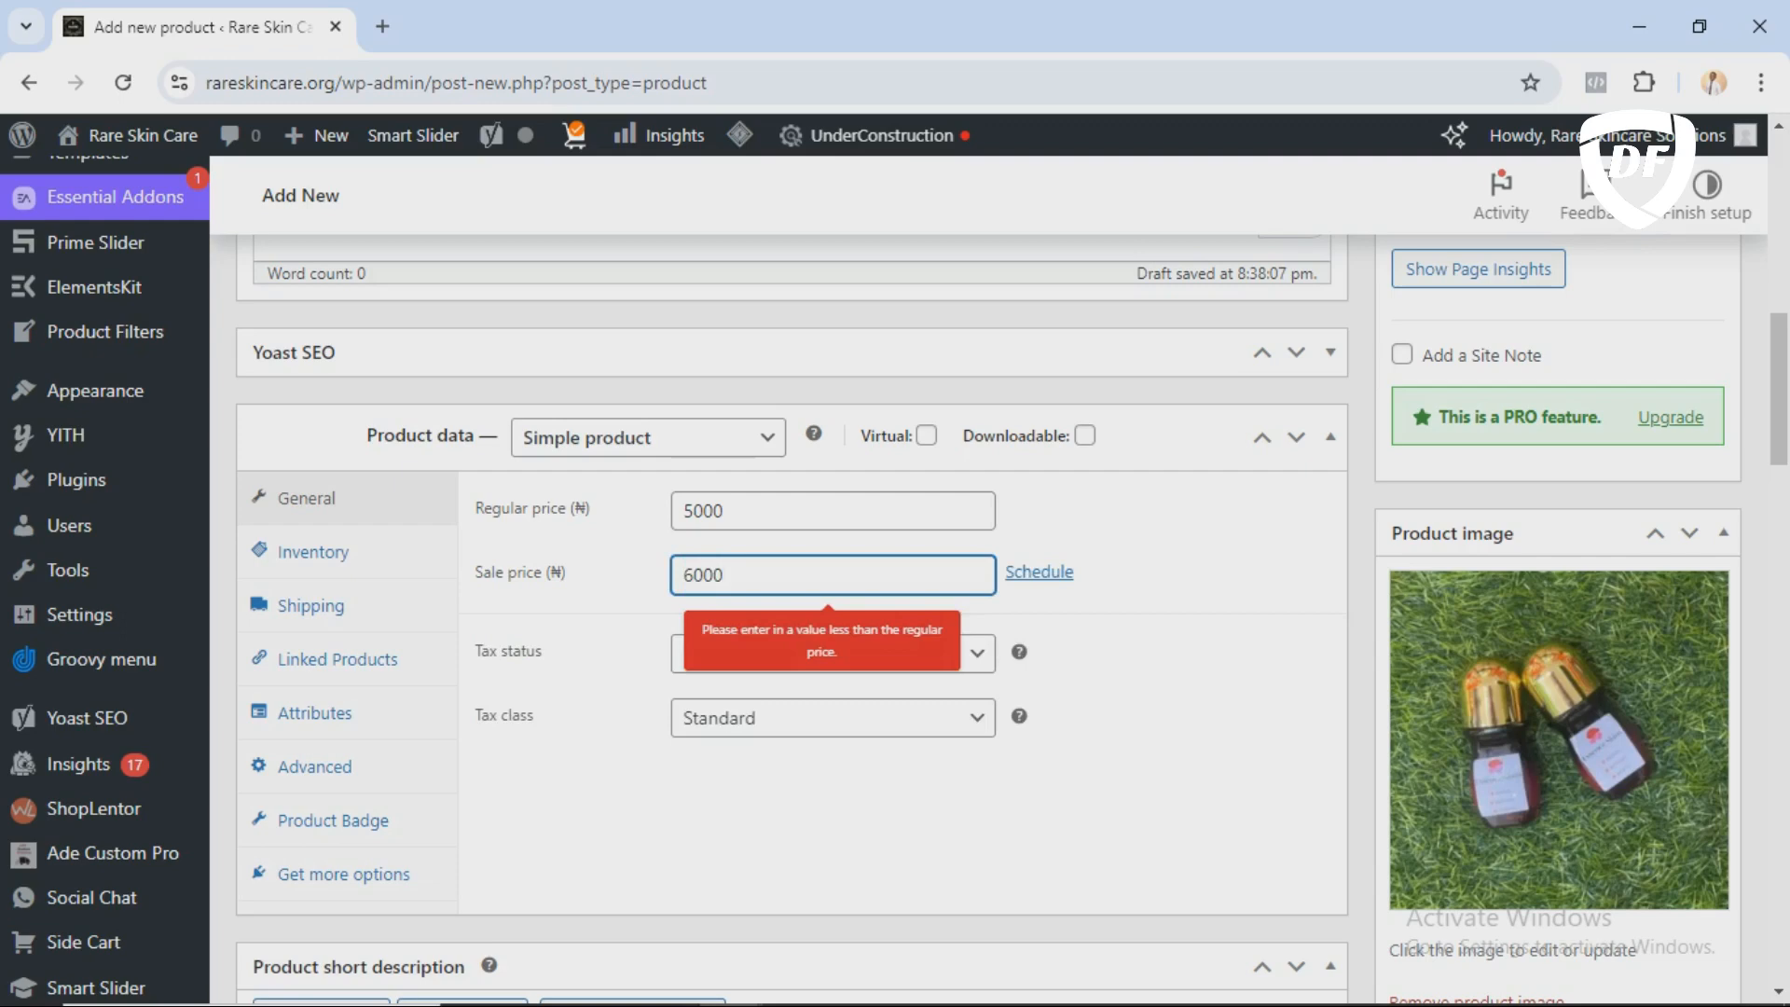
double_click(705, 575)
key(BackSpace)
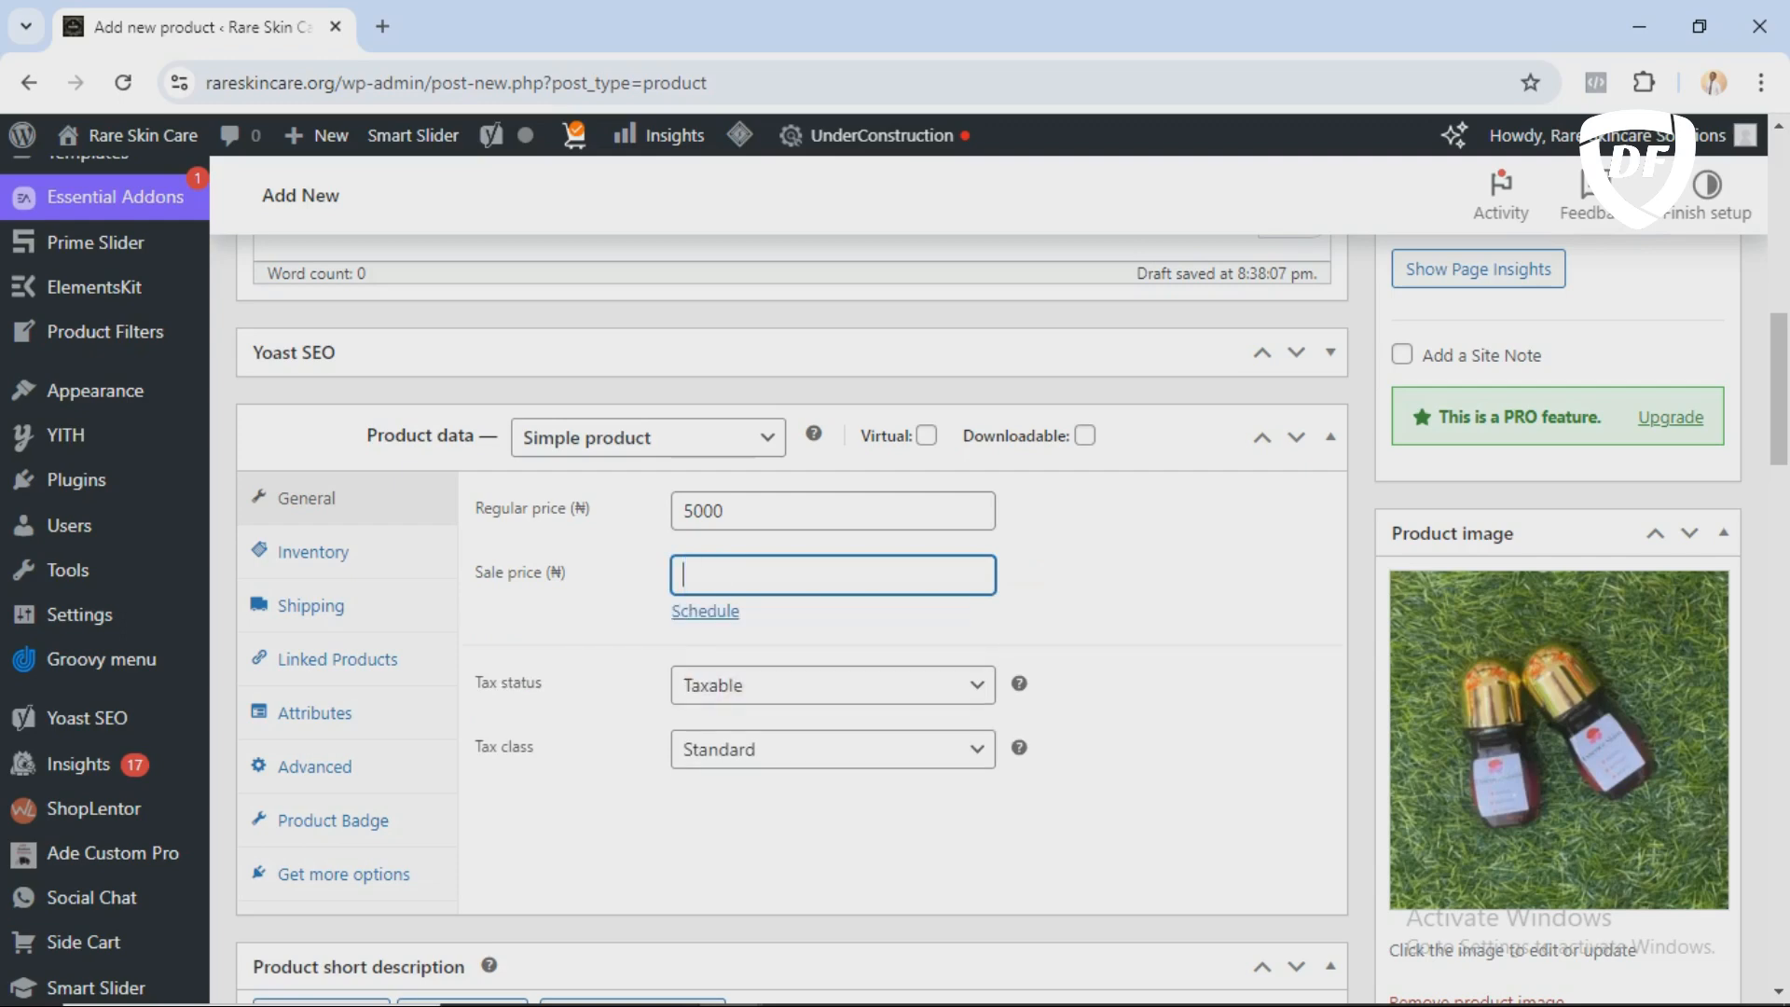
click(1101, 580)
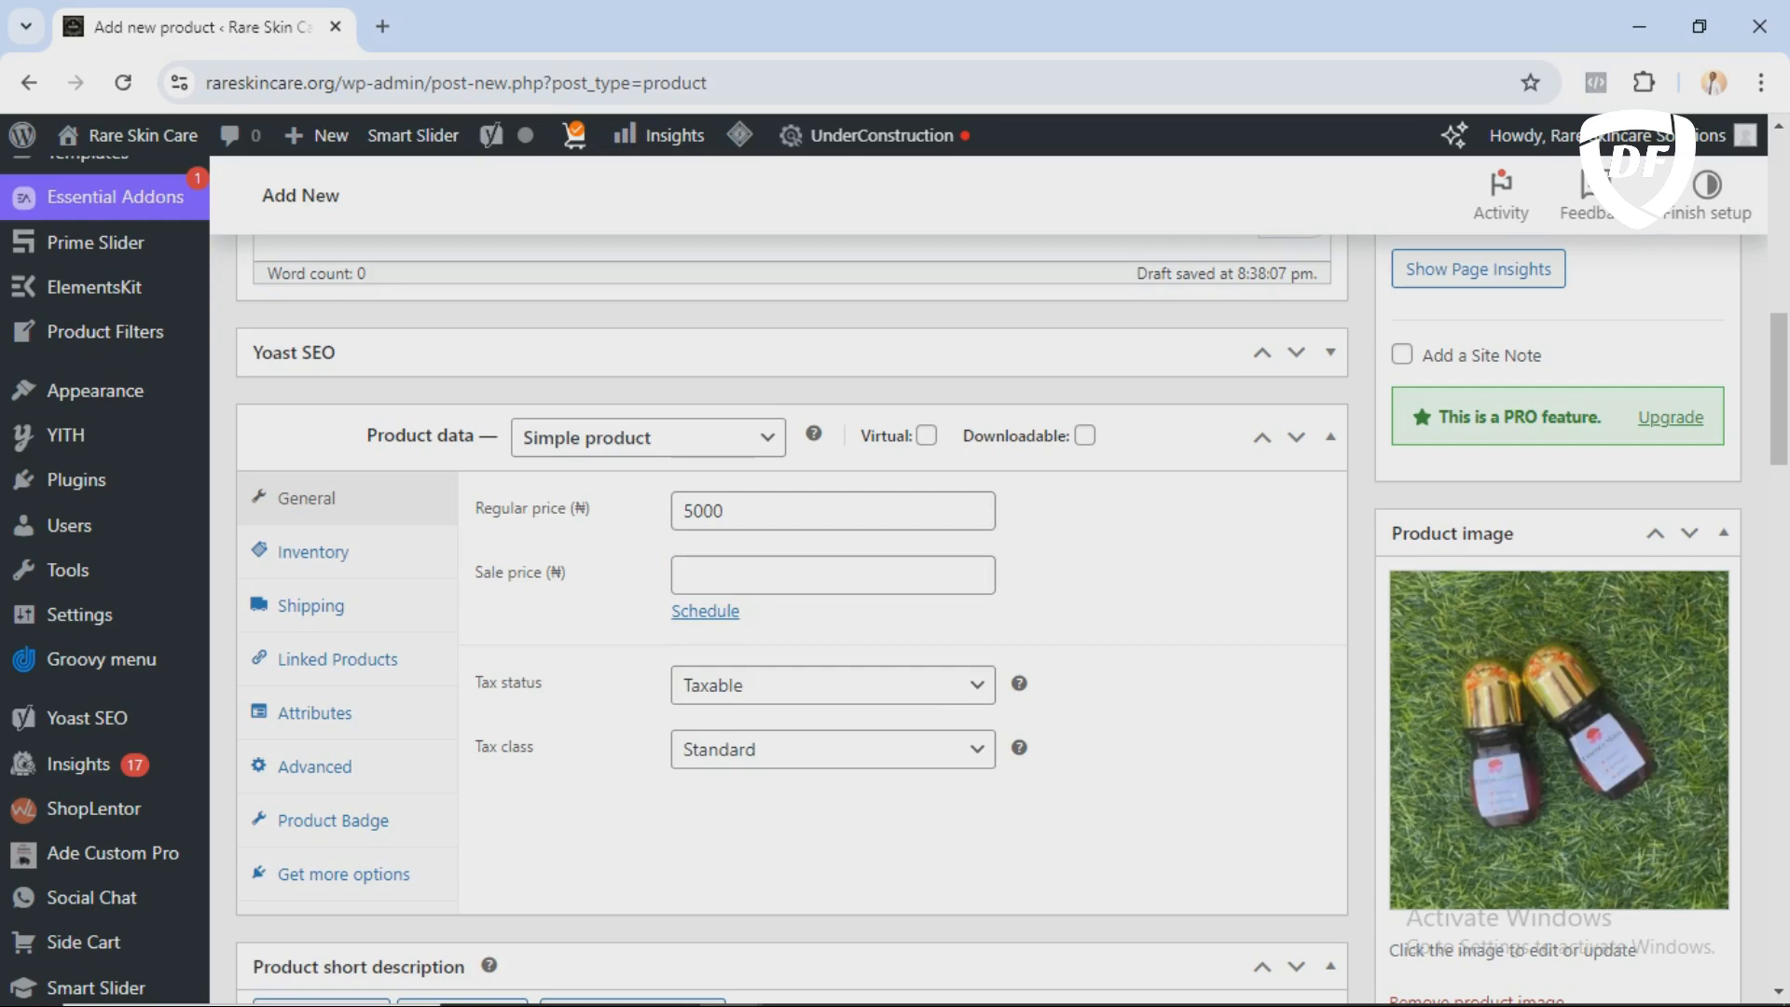
Step: Set the product's shipping weight to 100 g
scroll(895, 579, down, 1)
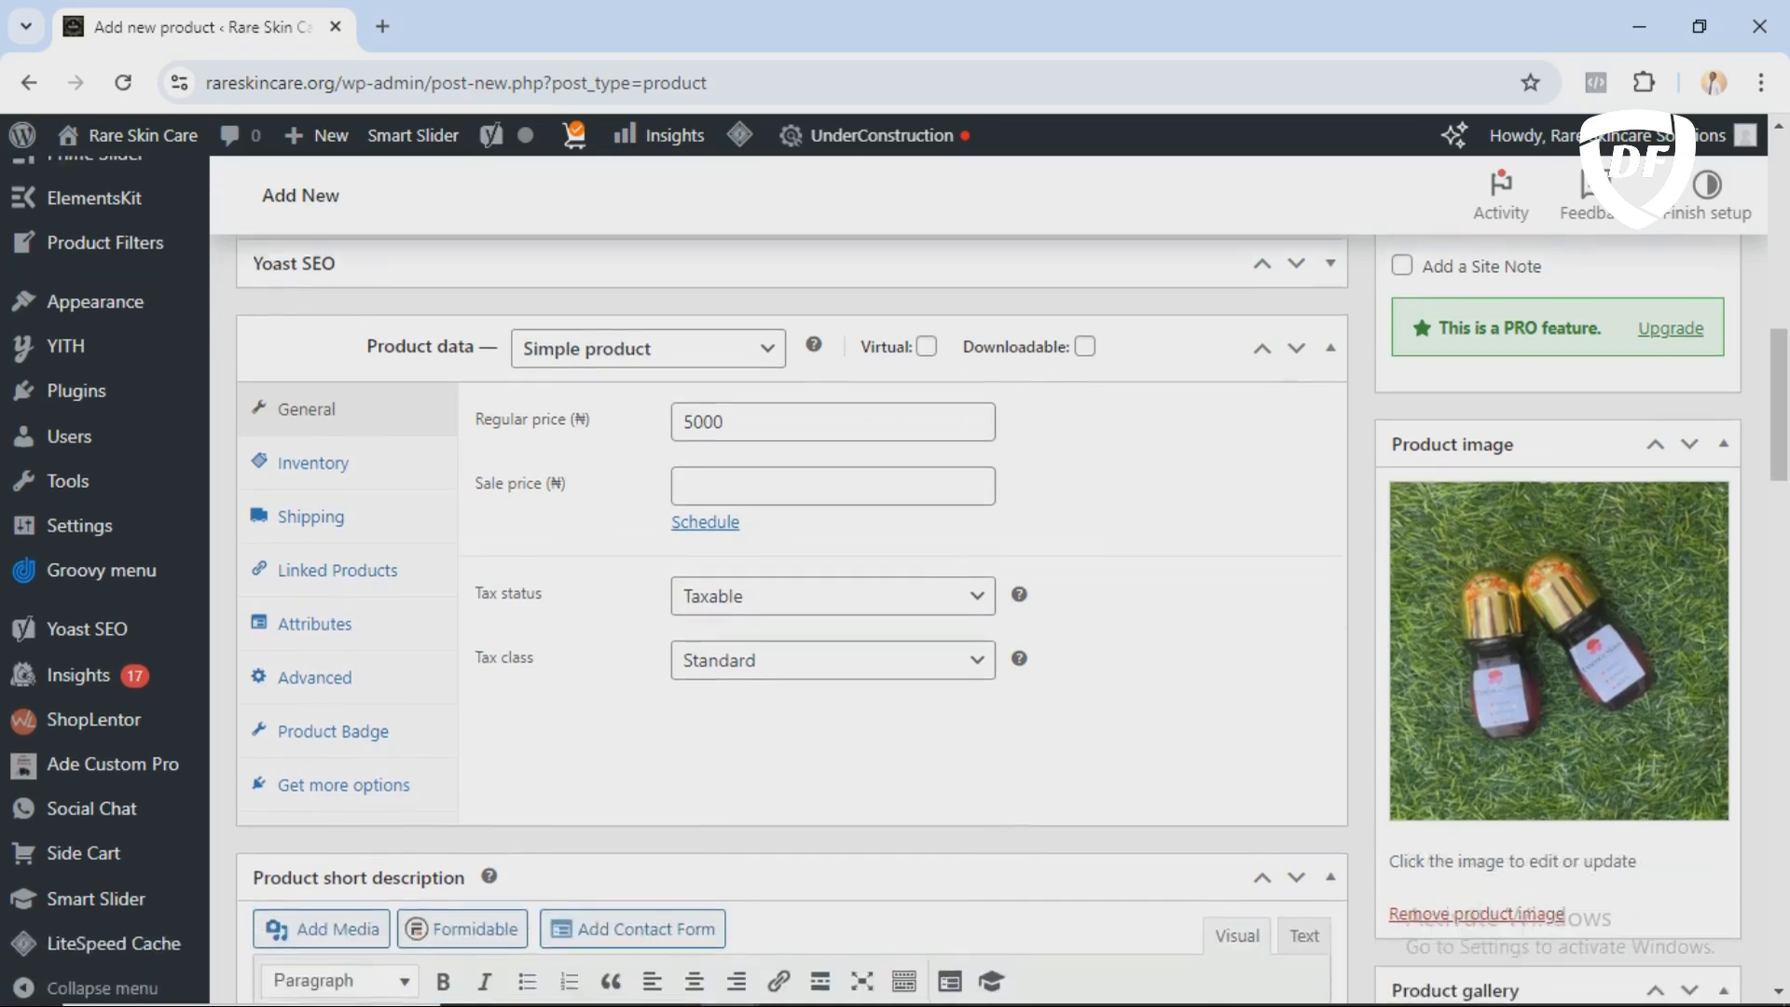
scroll(895, 578, down, 3)
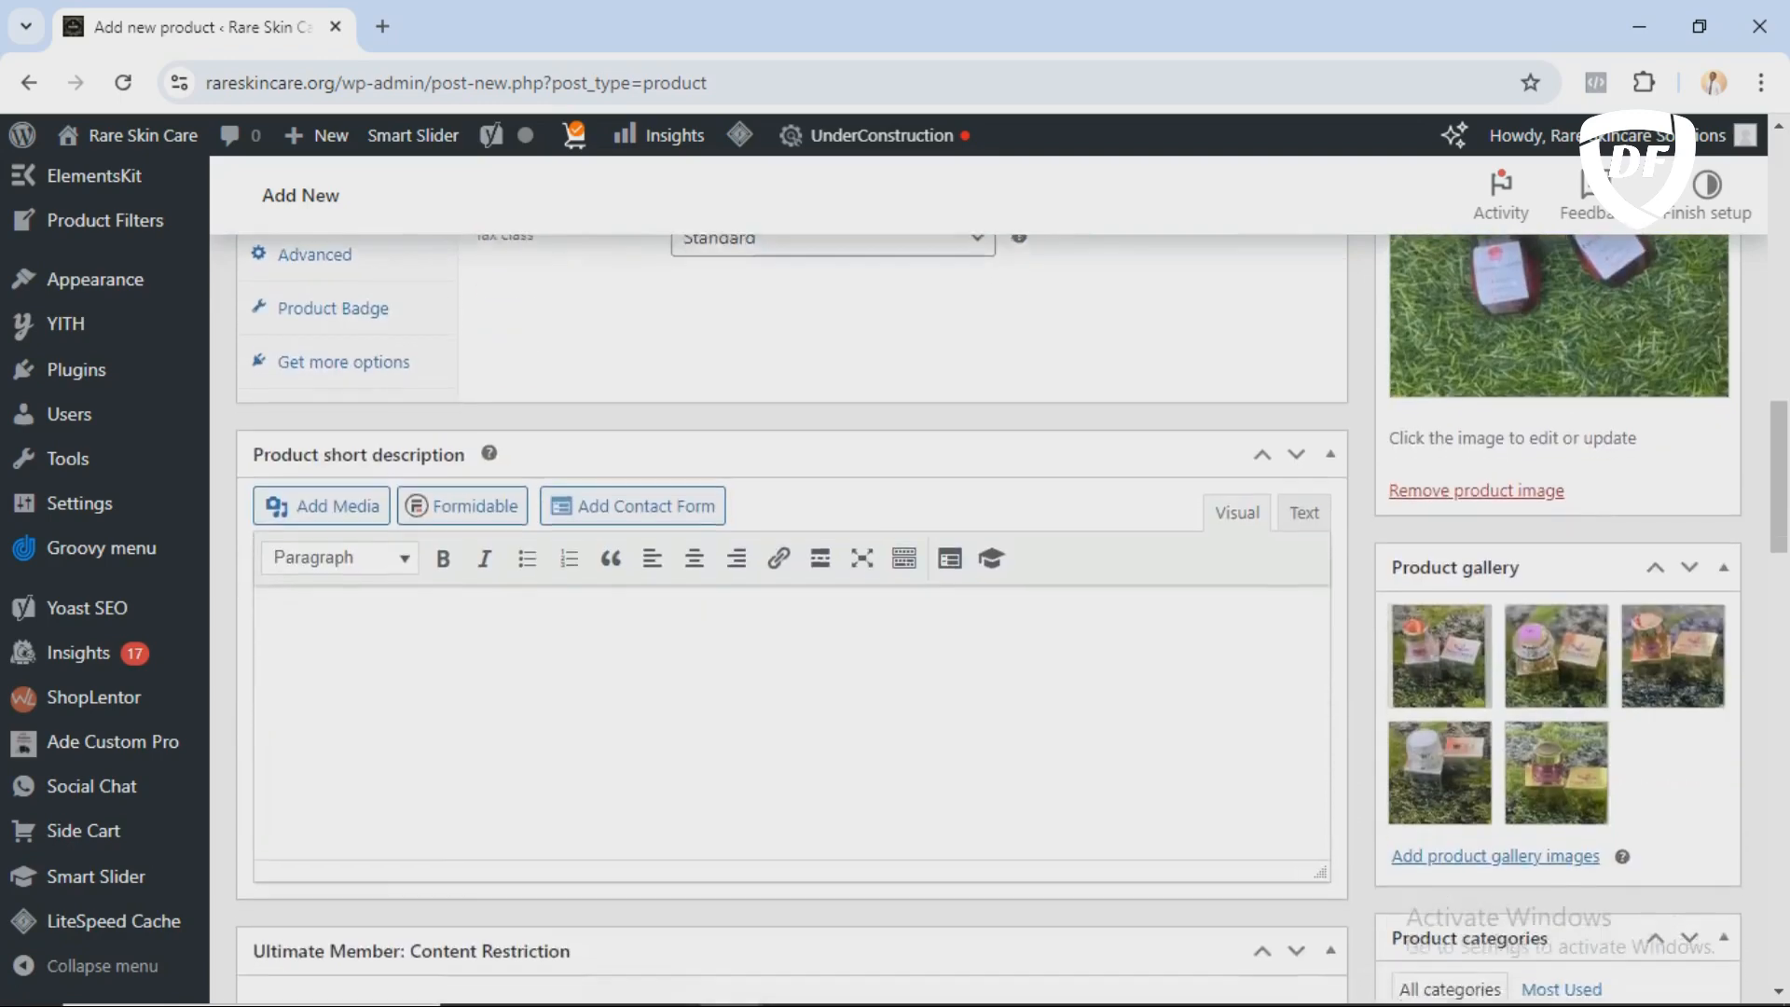
scroll(896, 578, up, 3)
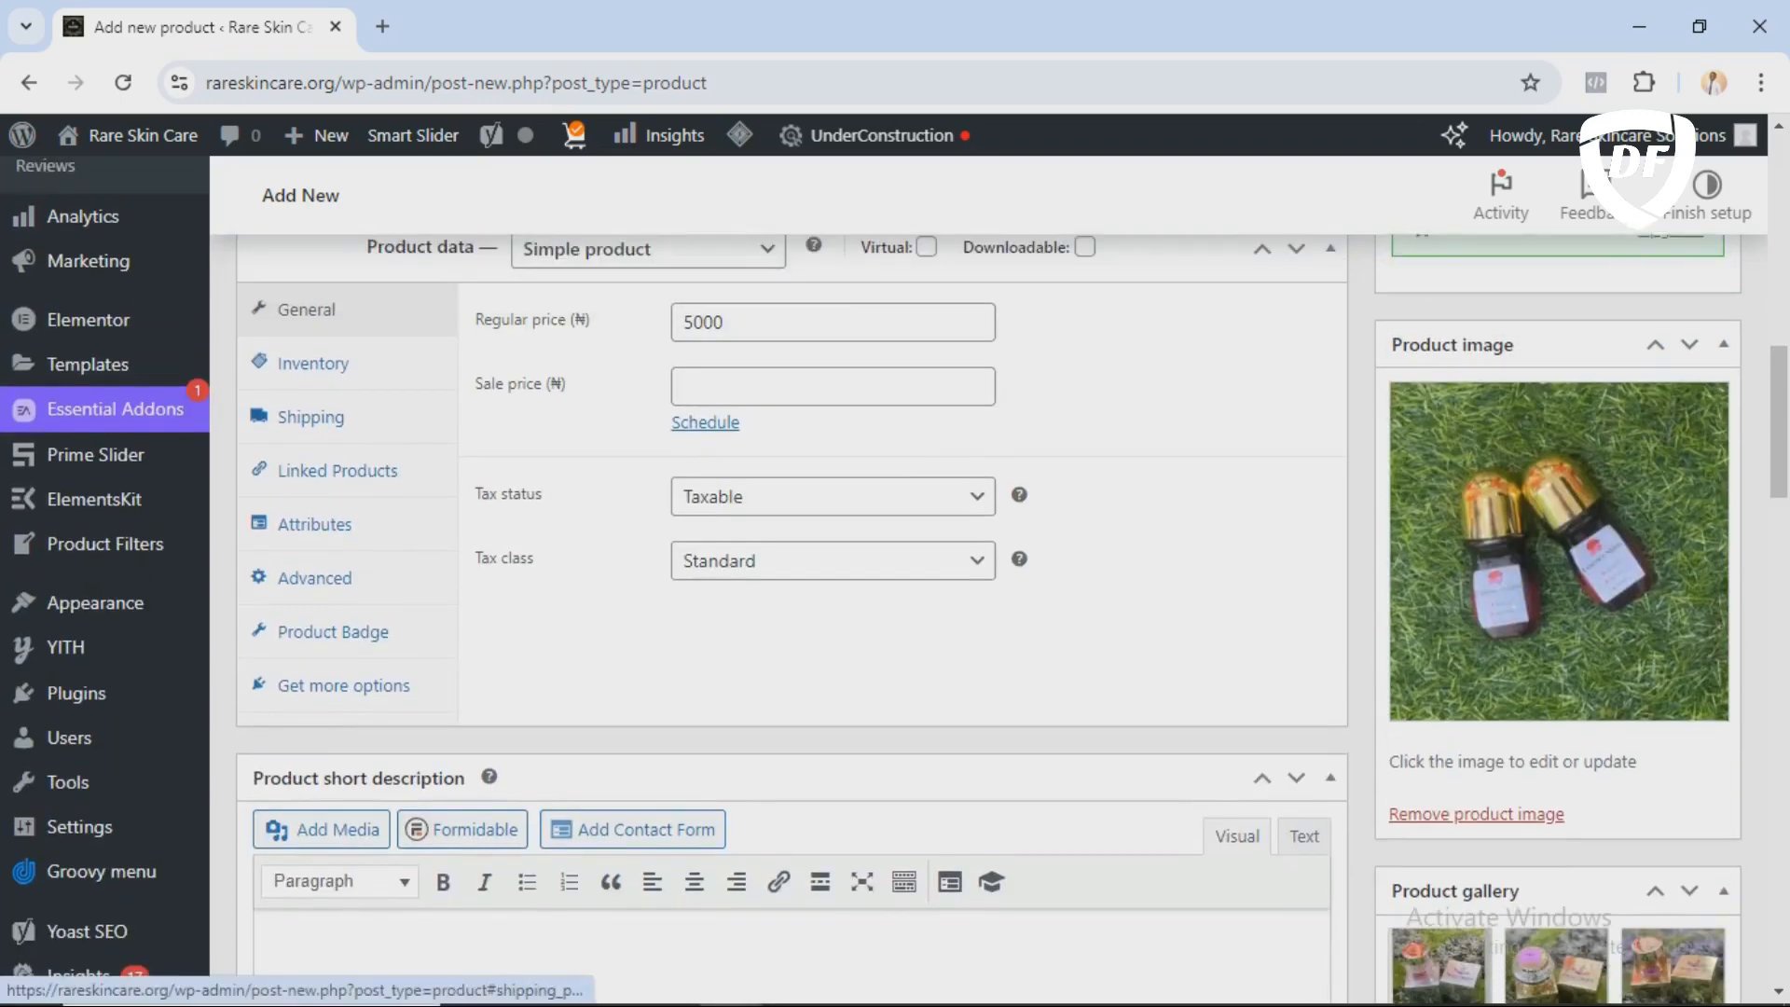
click(311, 417)
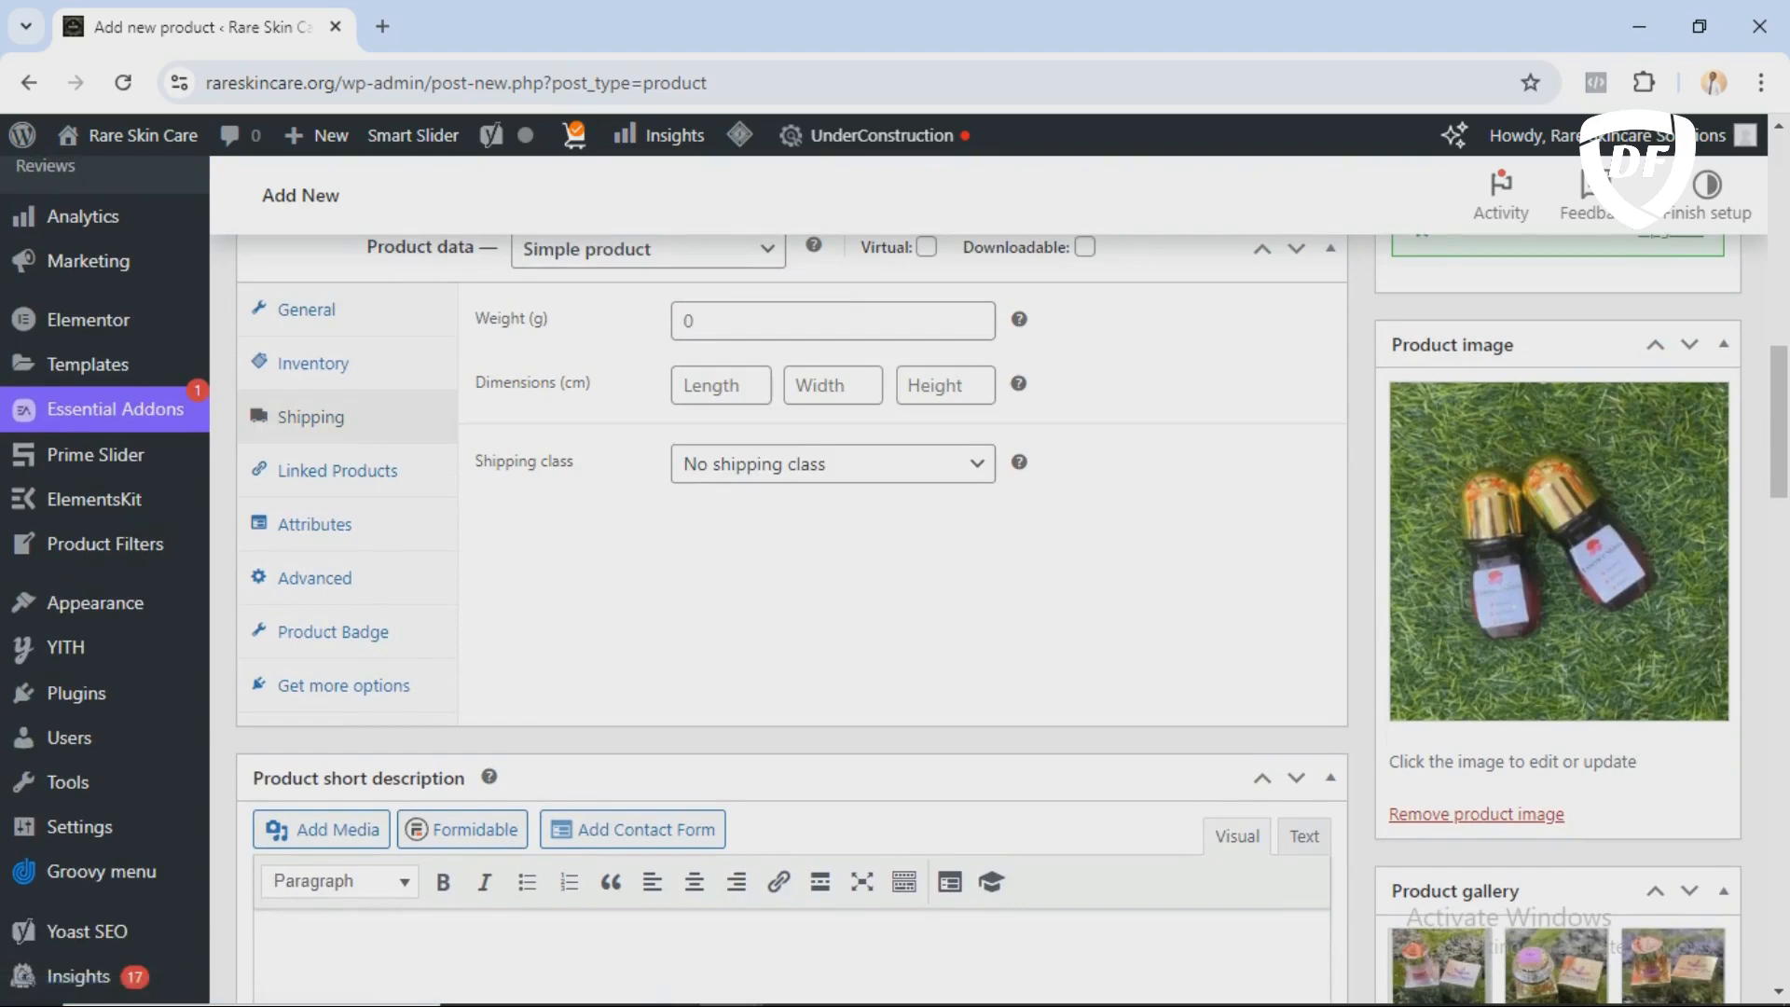
click(832, 321)
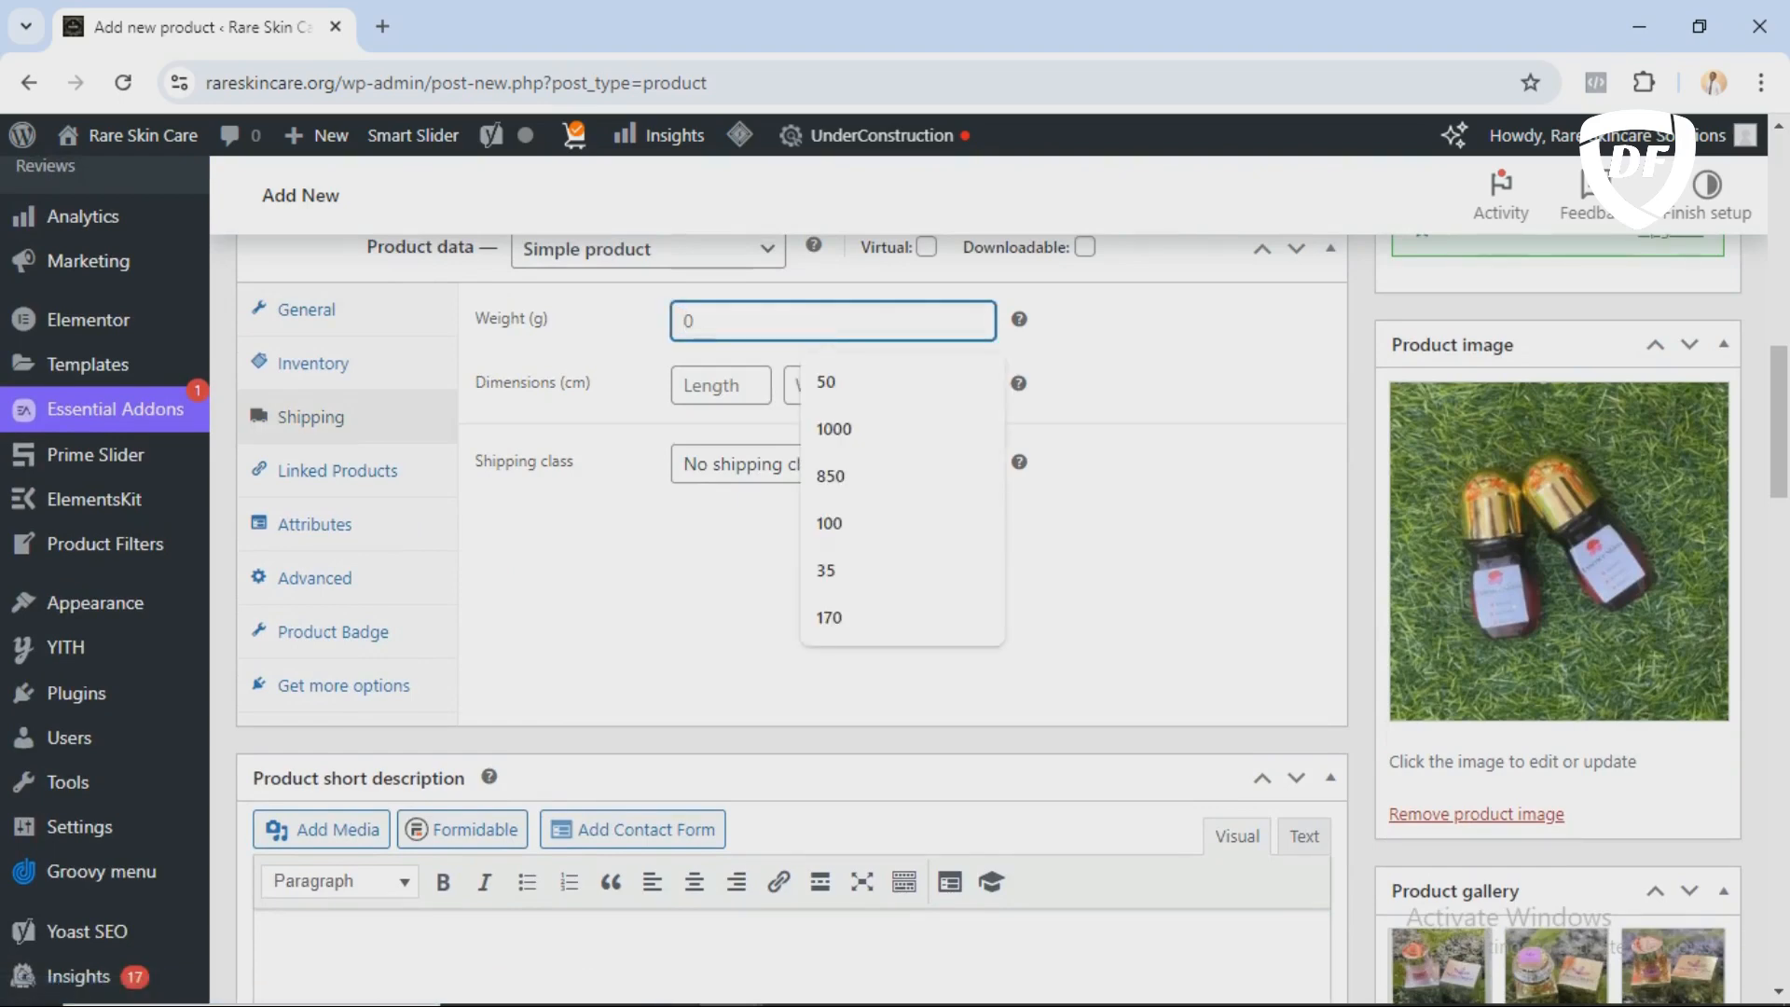
text(100)
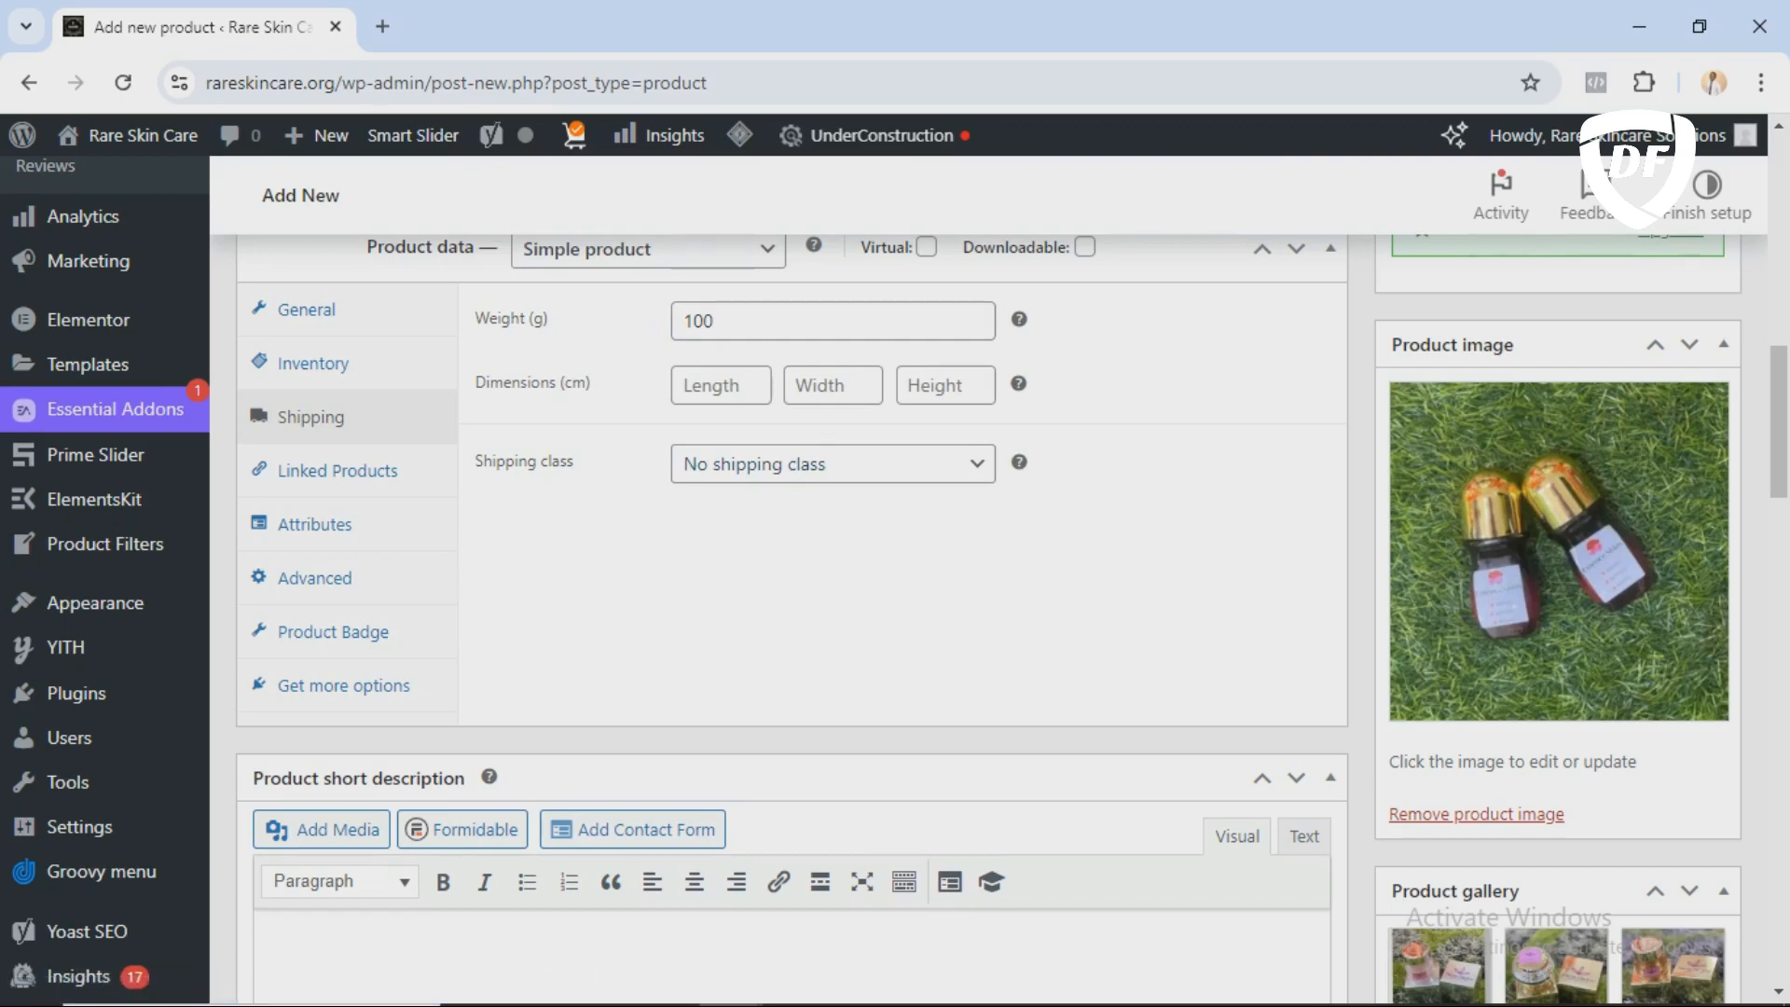
Step: Write the product short description with "Lightens" on the first line and "Volume: 100ml" on the second
scroll(895, 578, down, 3)
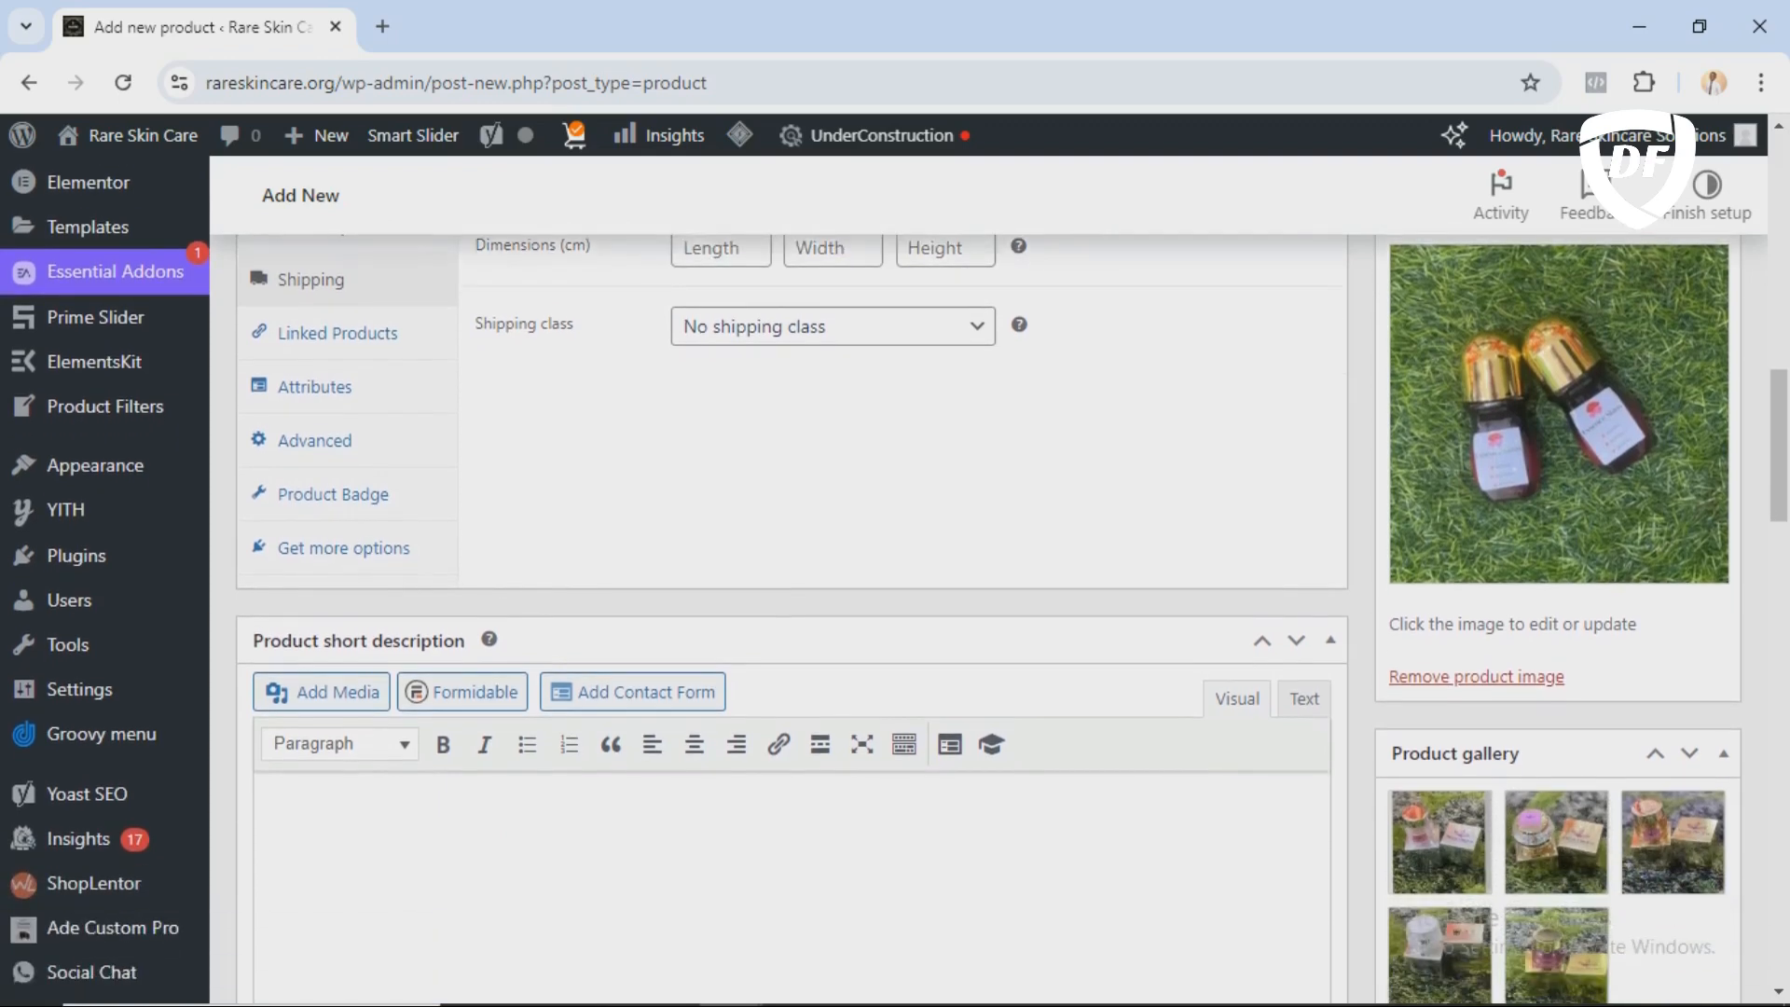
scroll(896, 578, down, 3)
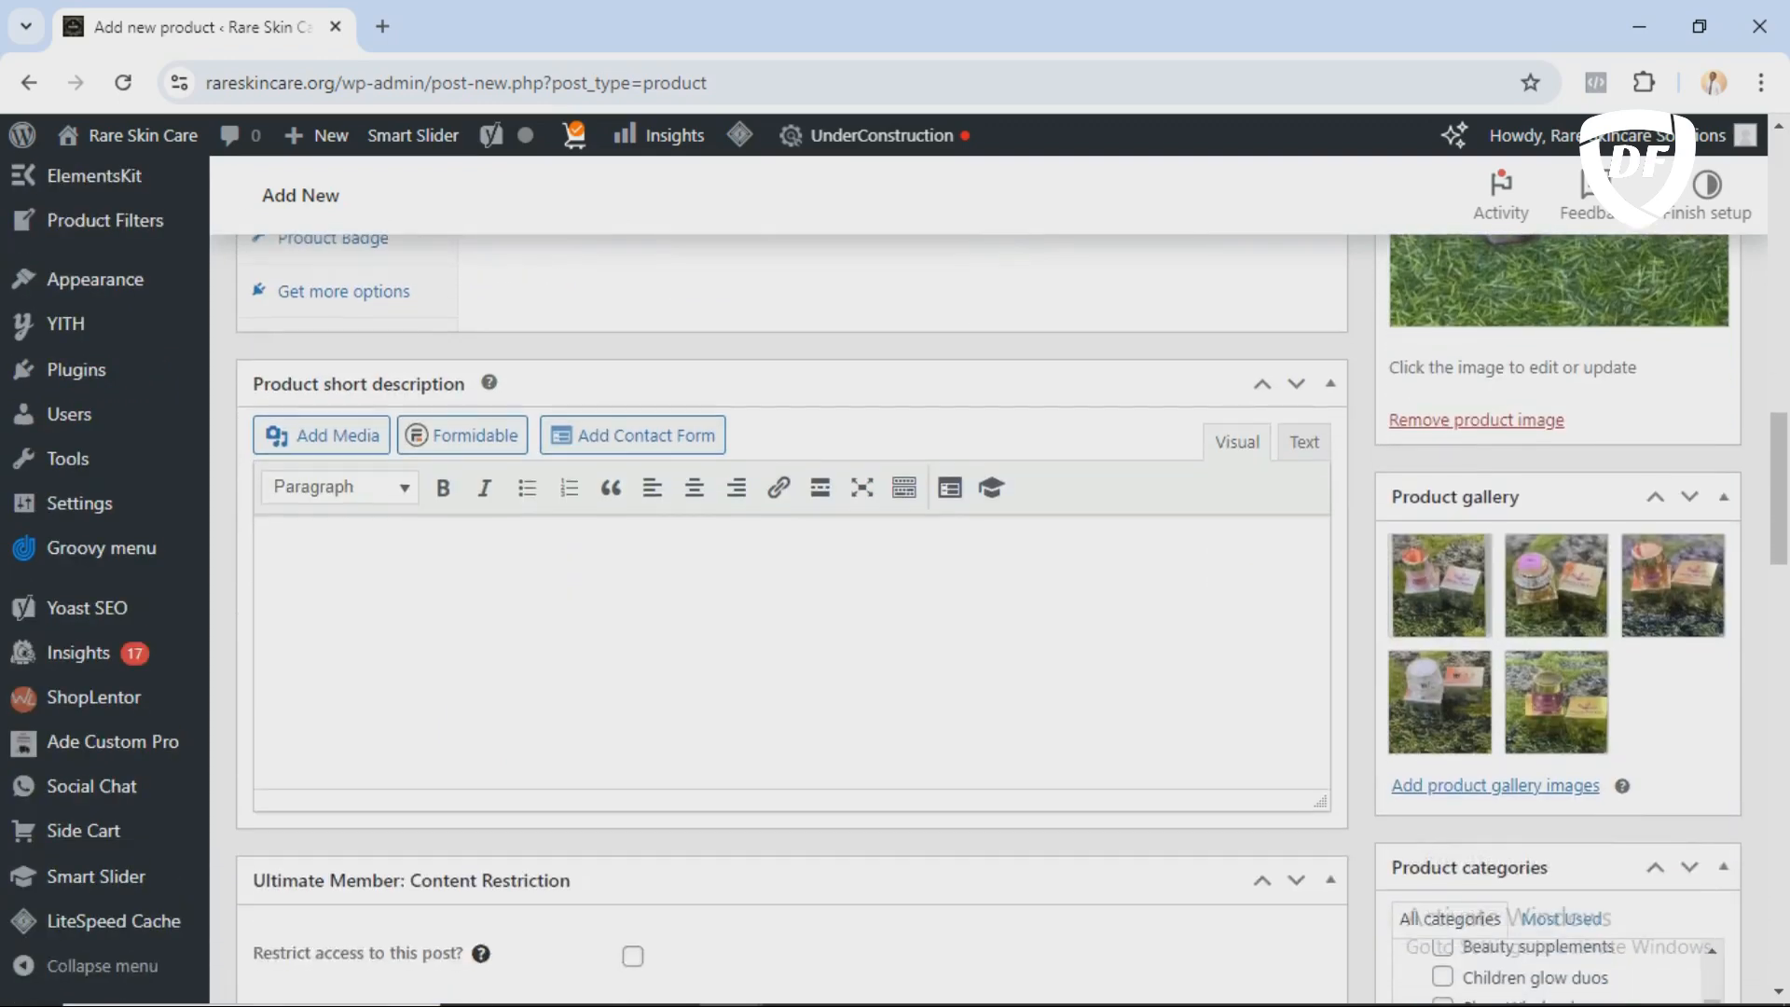
click(559, 579)
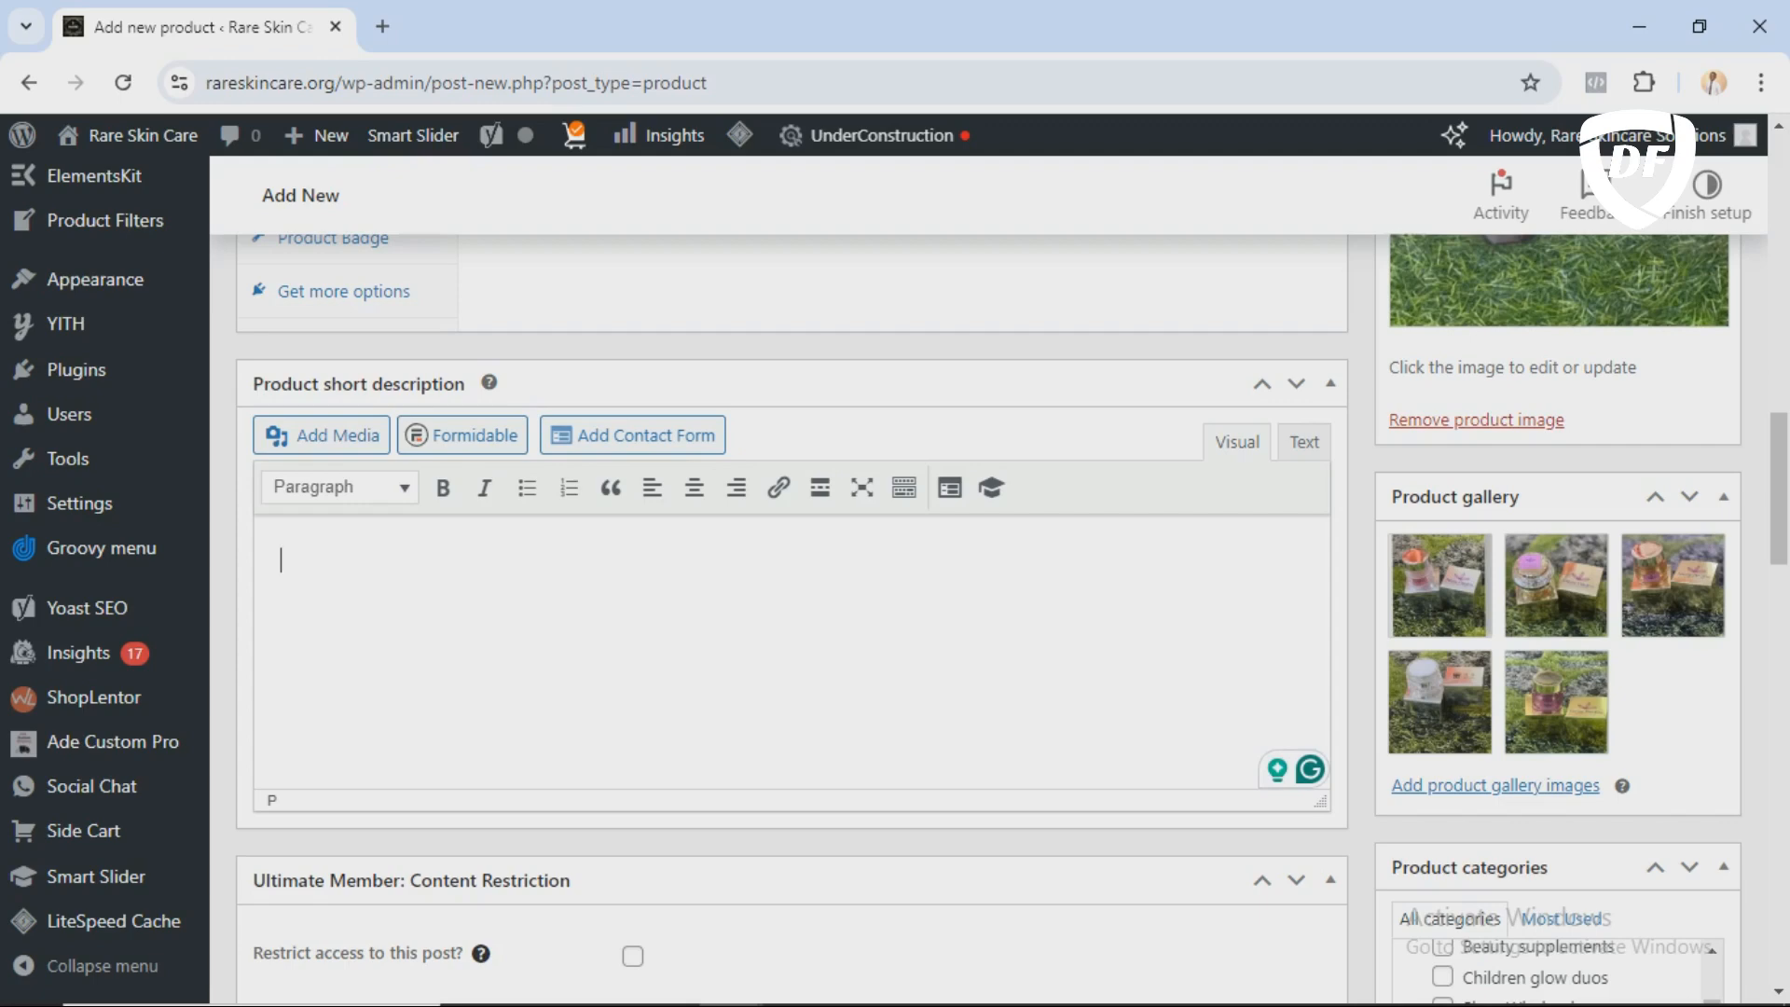
text(Lightesn)
key(BackSpace)
key(BackSpace)
key(BackSpace)
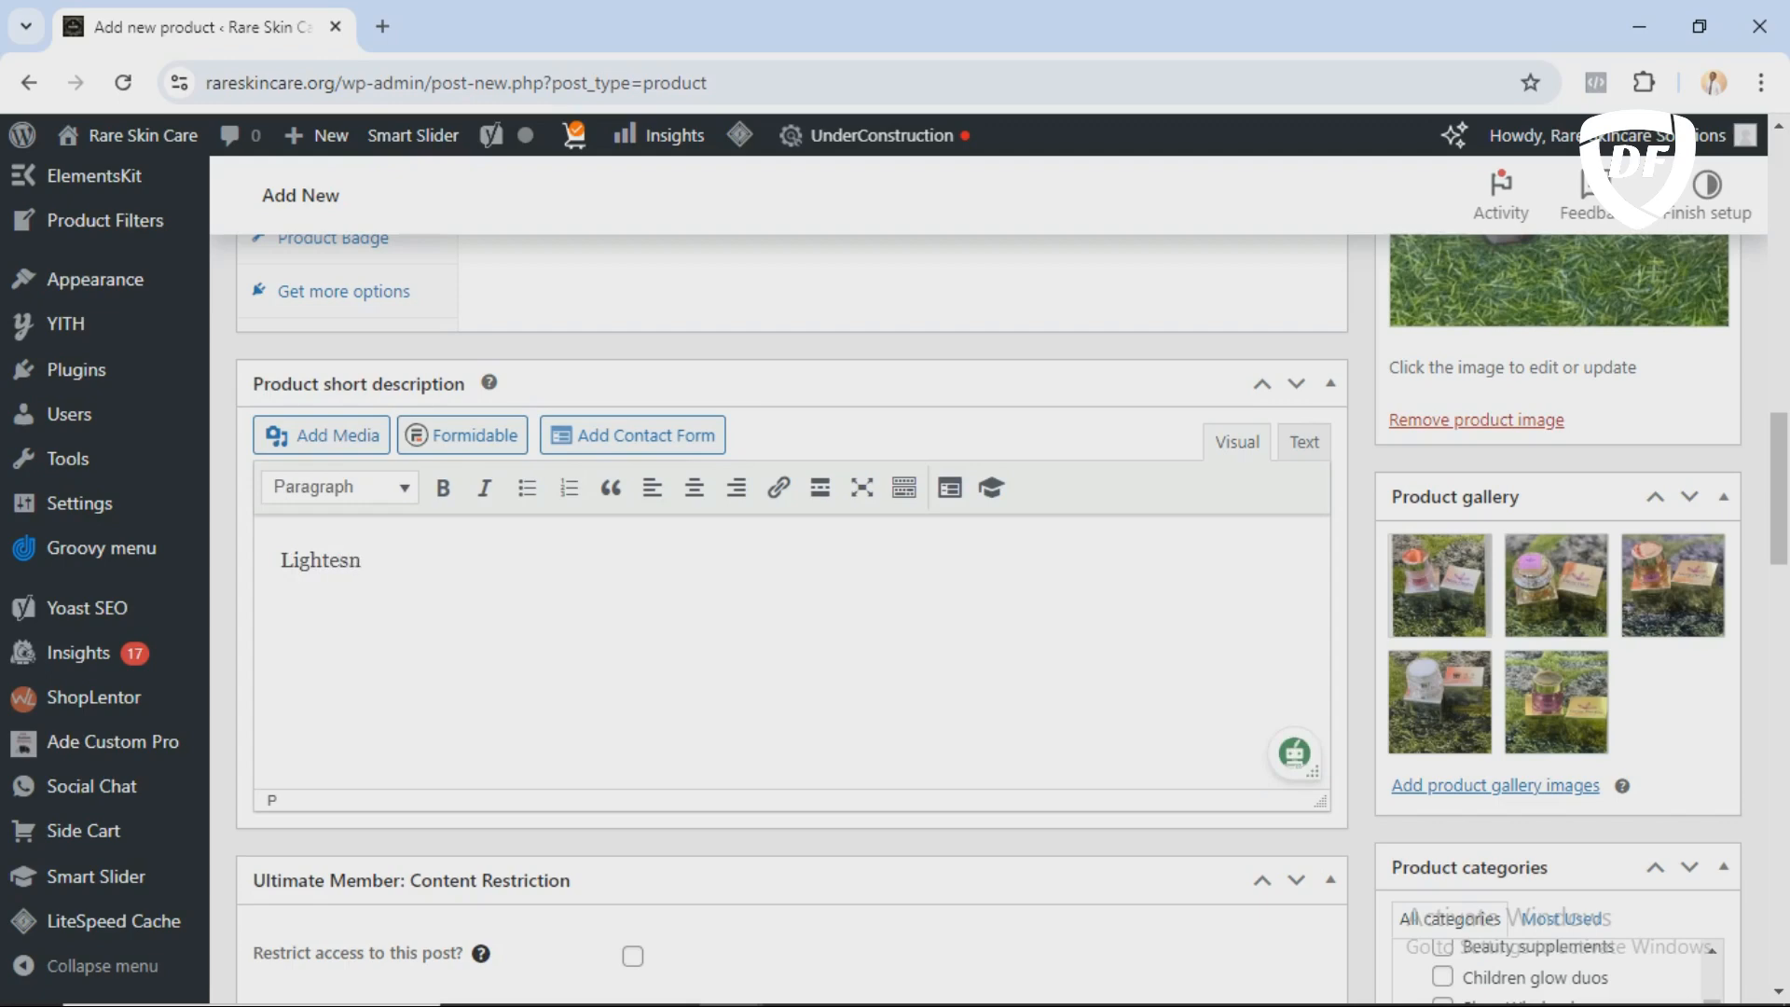
text(ens)
text(Vo)
text(ume)
key(BackSpace)
key(BackSpace)
key(BackSpace)
text(lume: 101)
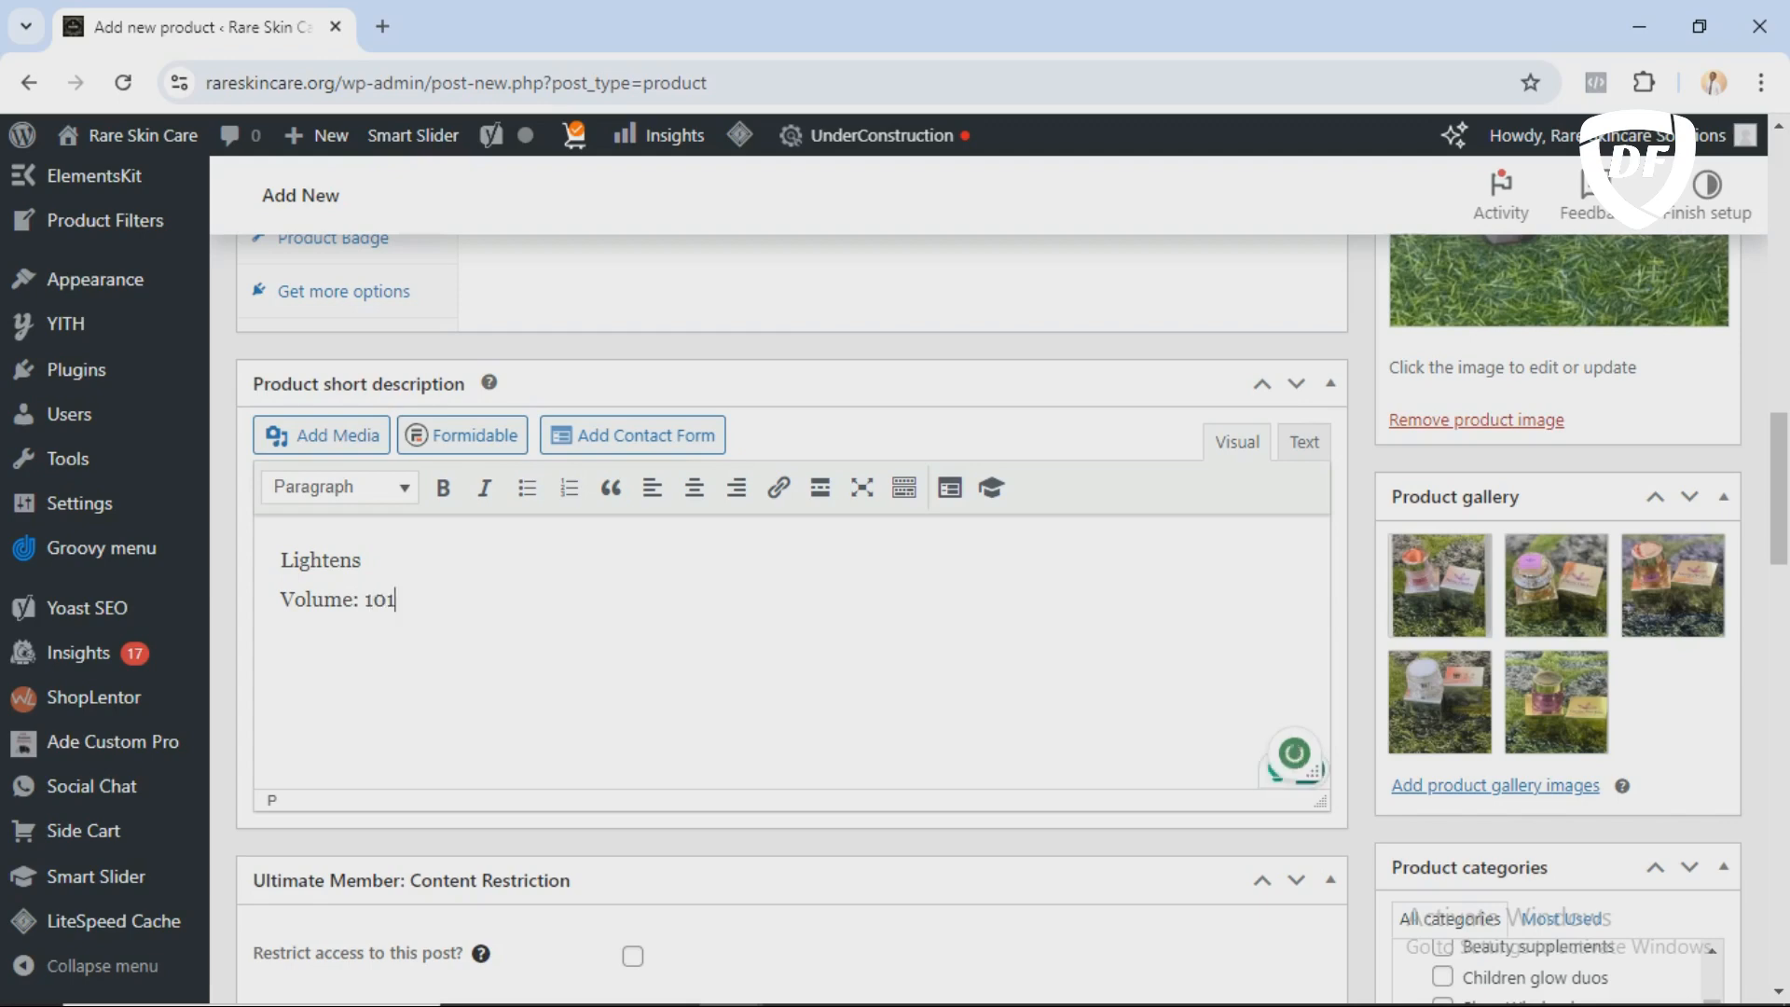
key(BackSpace)
text(0ml)
key(Return)
Step: Open the live site in a separate browser tab and go to its Shop Wholesale page
scroll(1012, 620, down, 4)
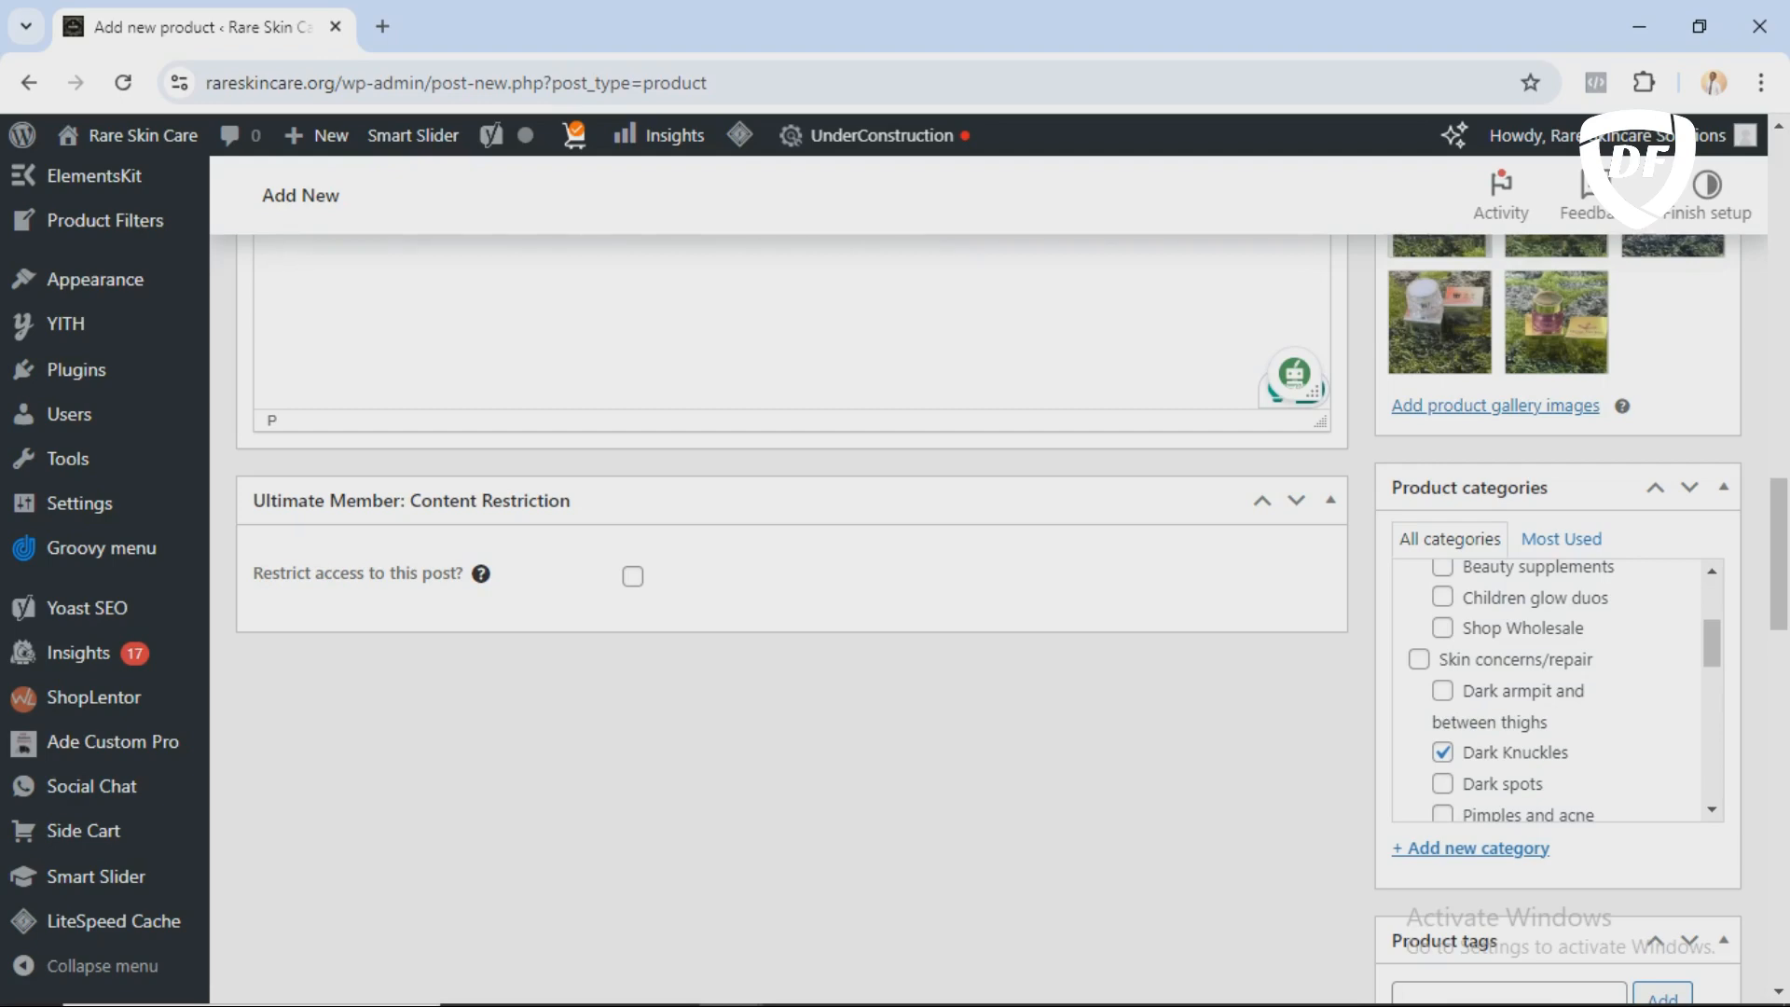
mouse_move(140, 135)
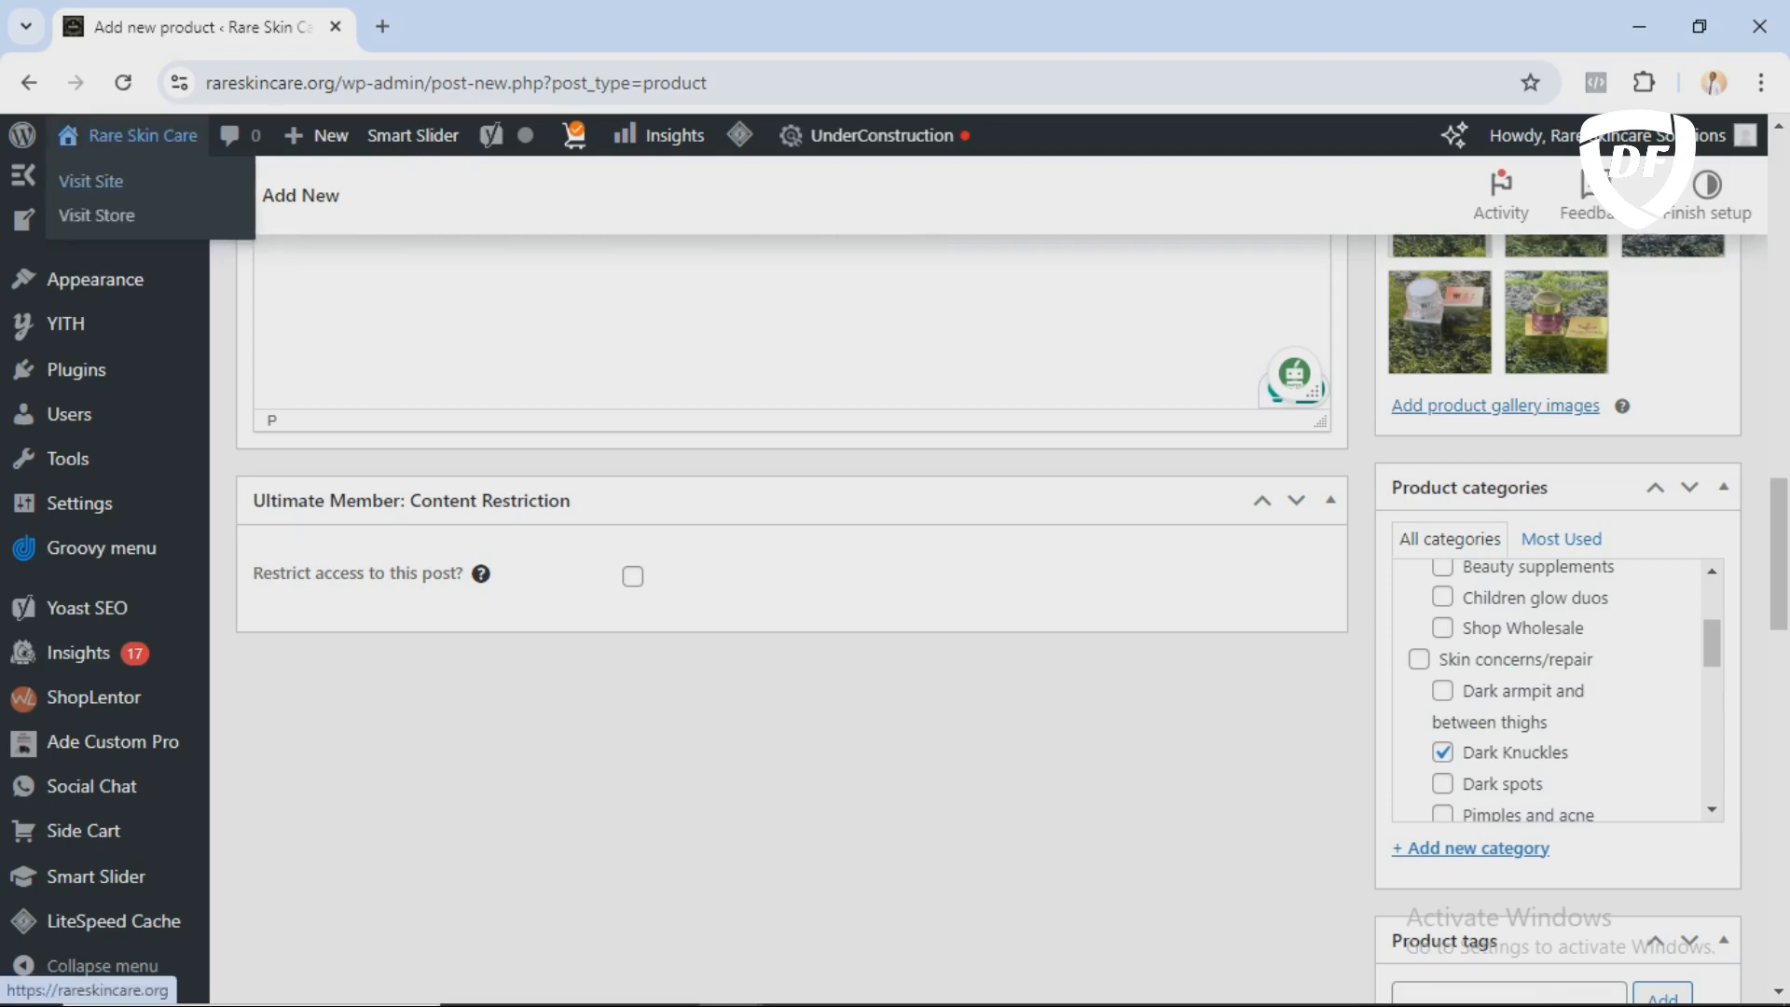
right_click(145, 179)
click(214, 198)
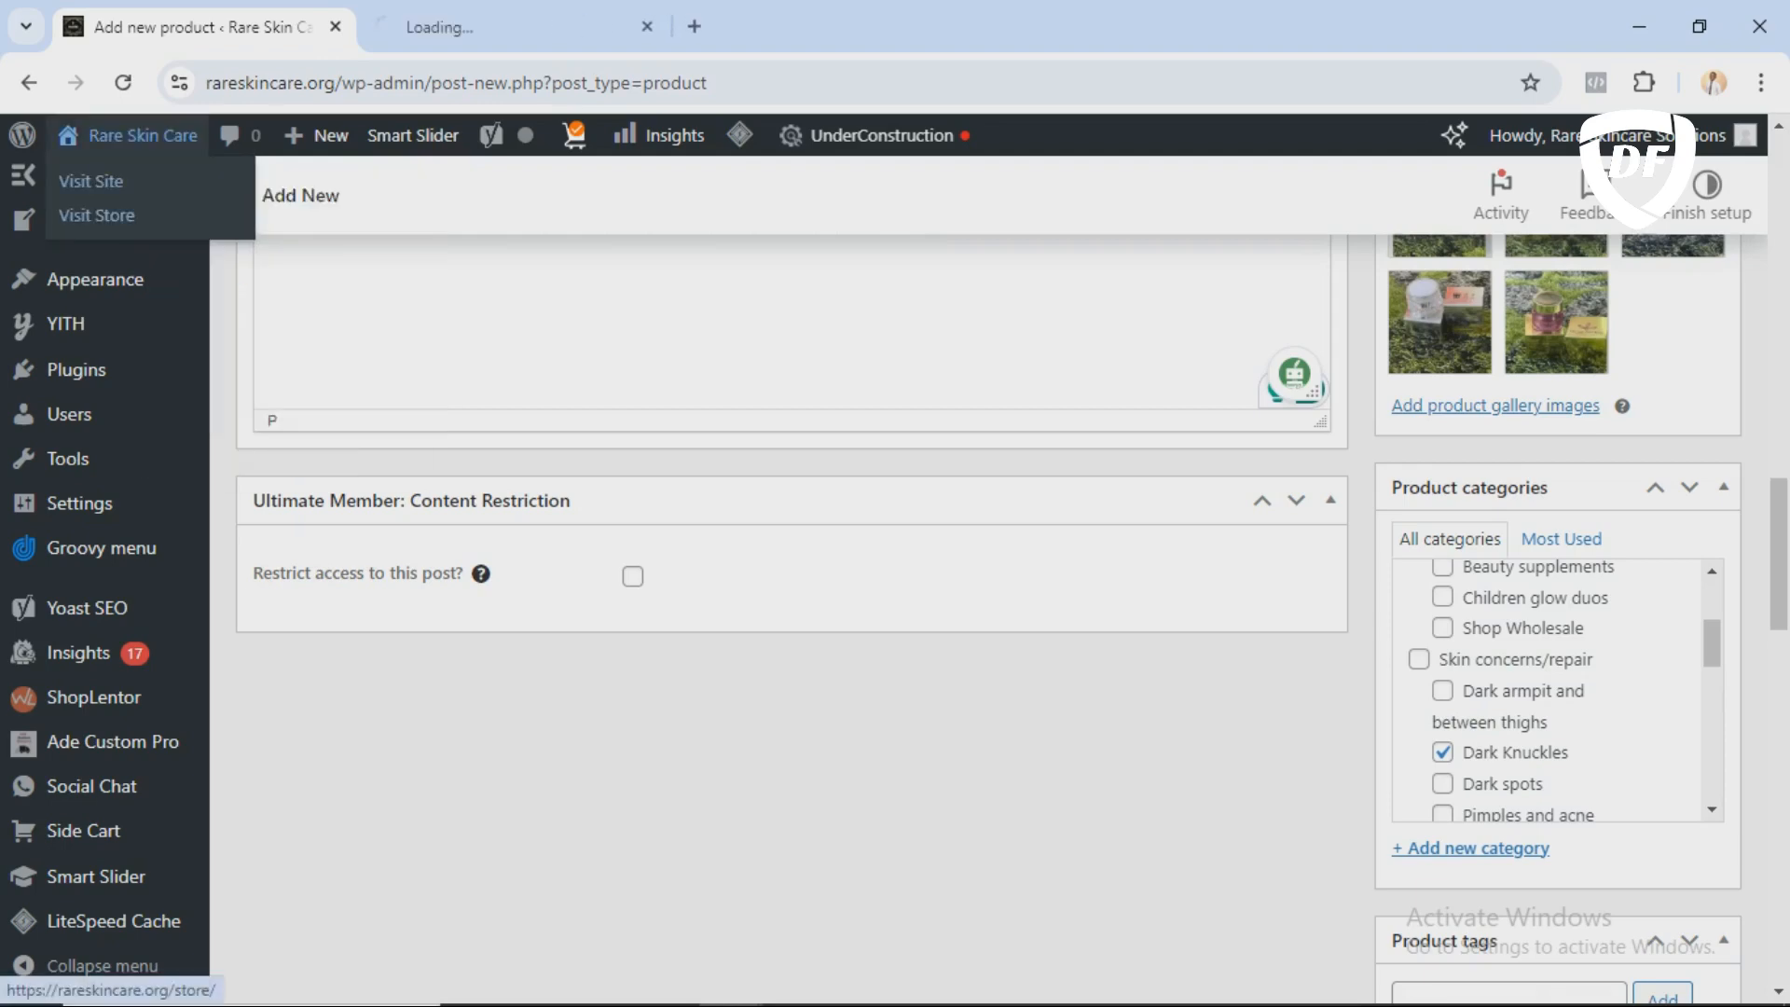
click(476, 28)
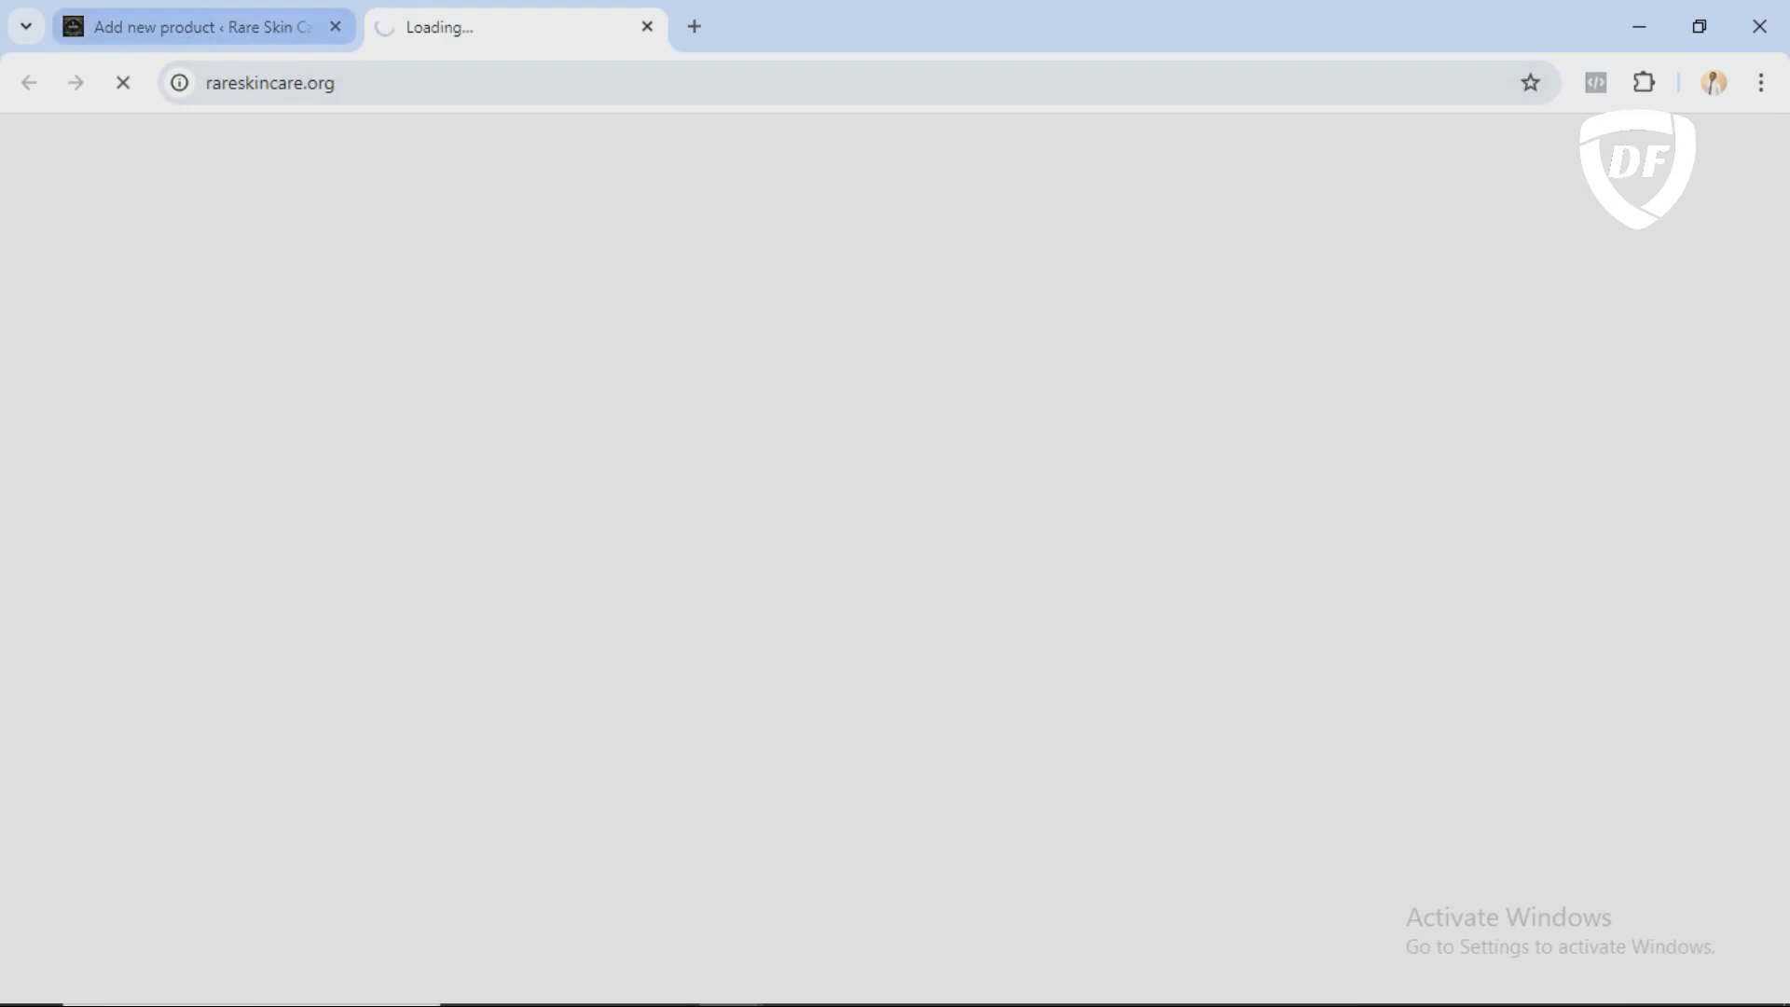
click(205, 27)
click(485, 27)
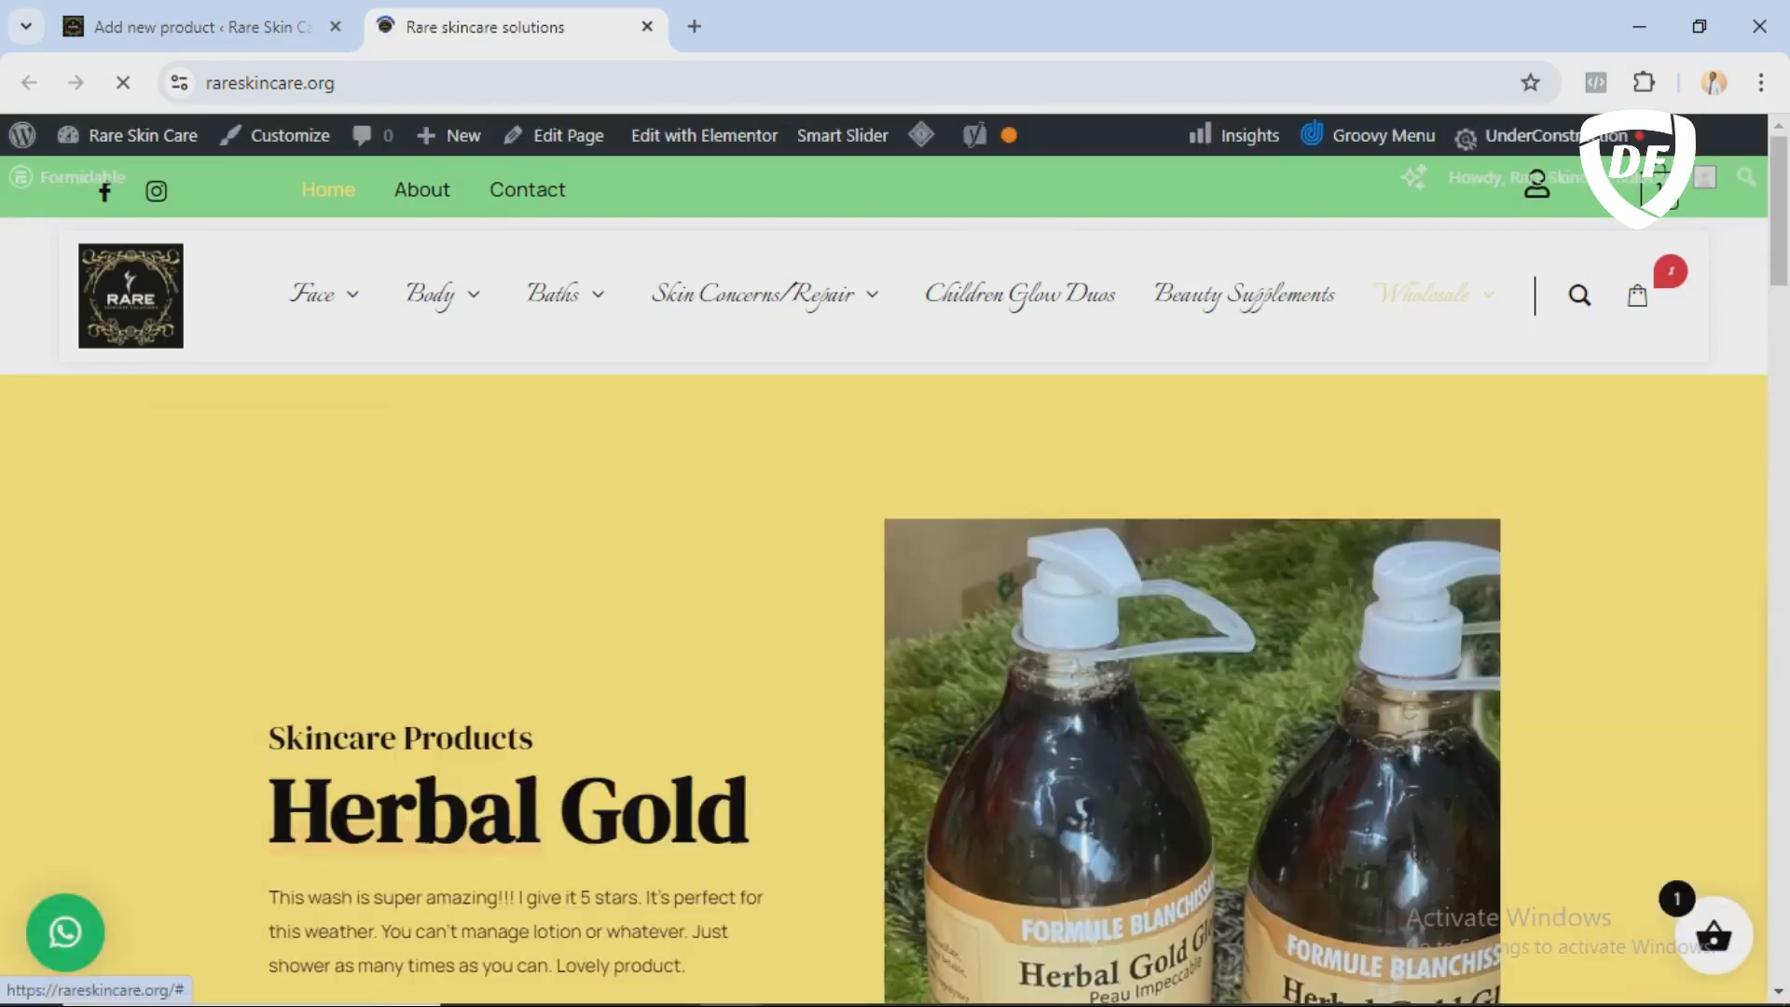
mouse_move(1432, 295)
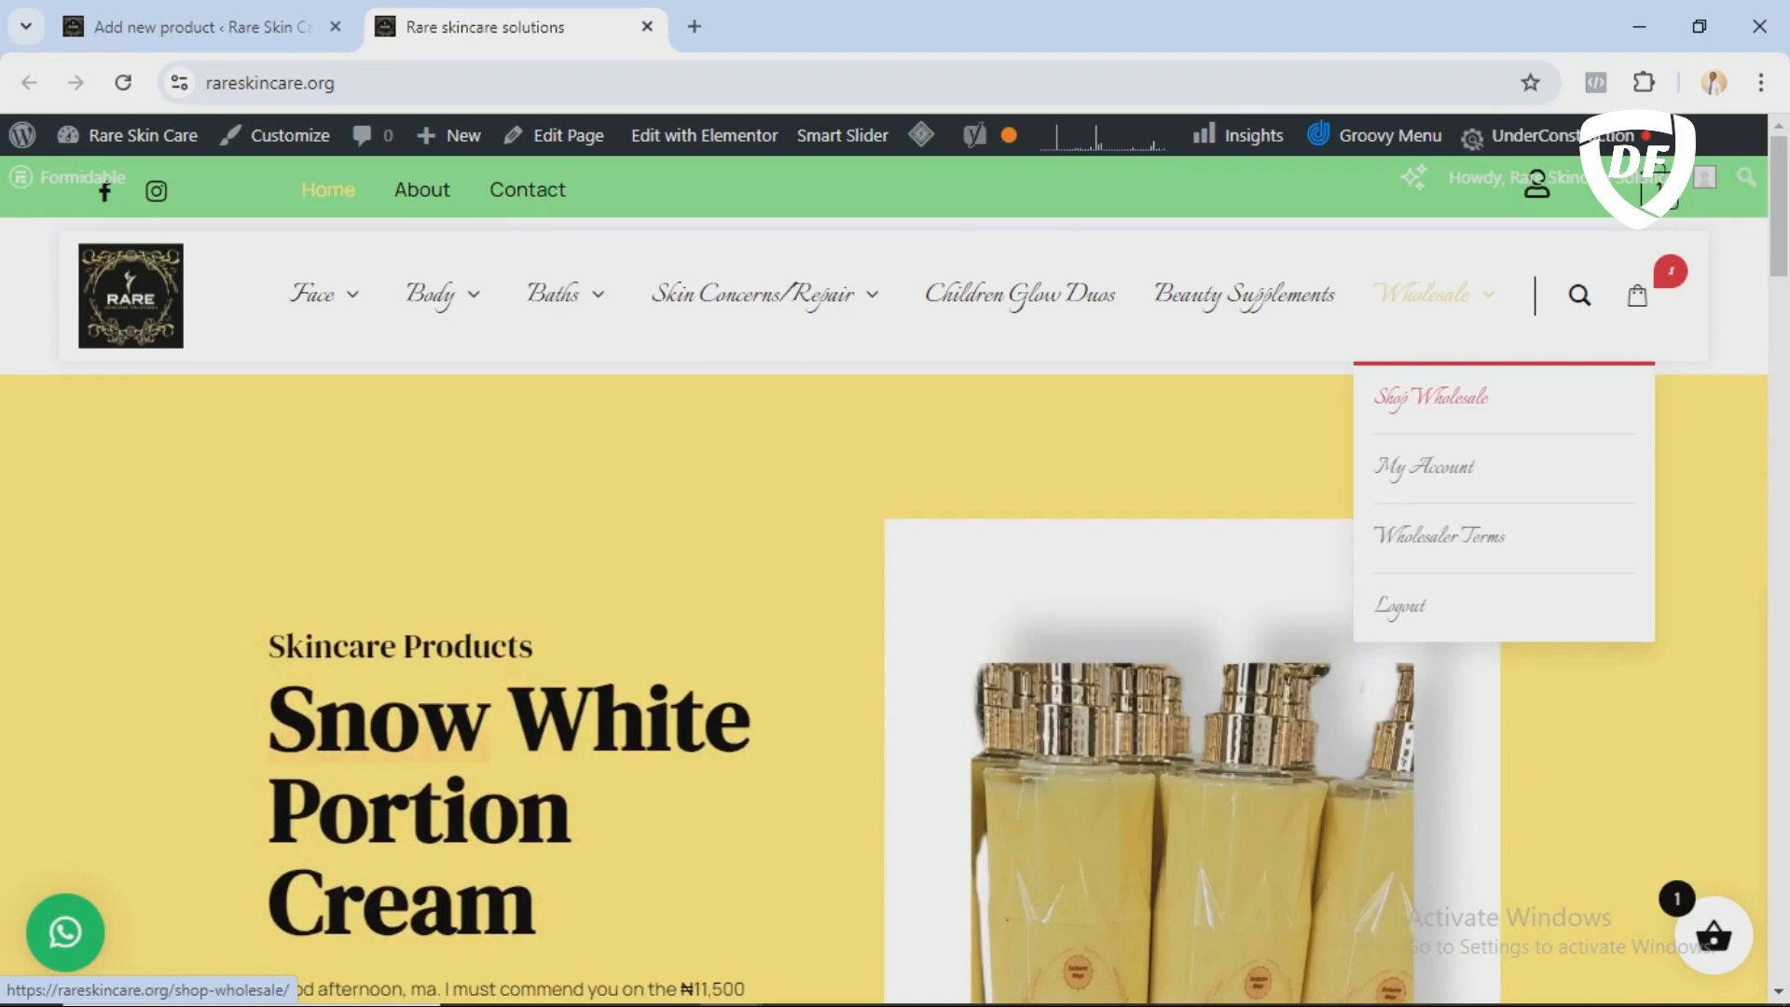
click(1431, 397)
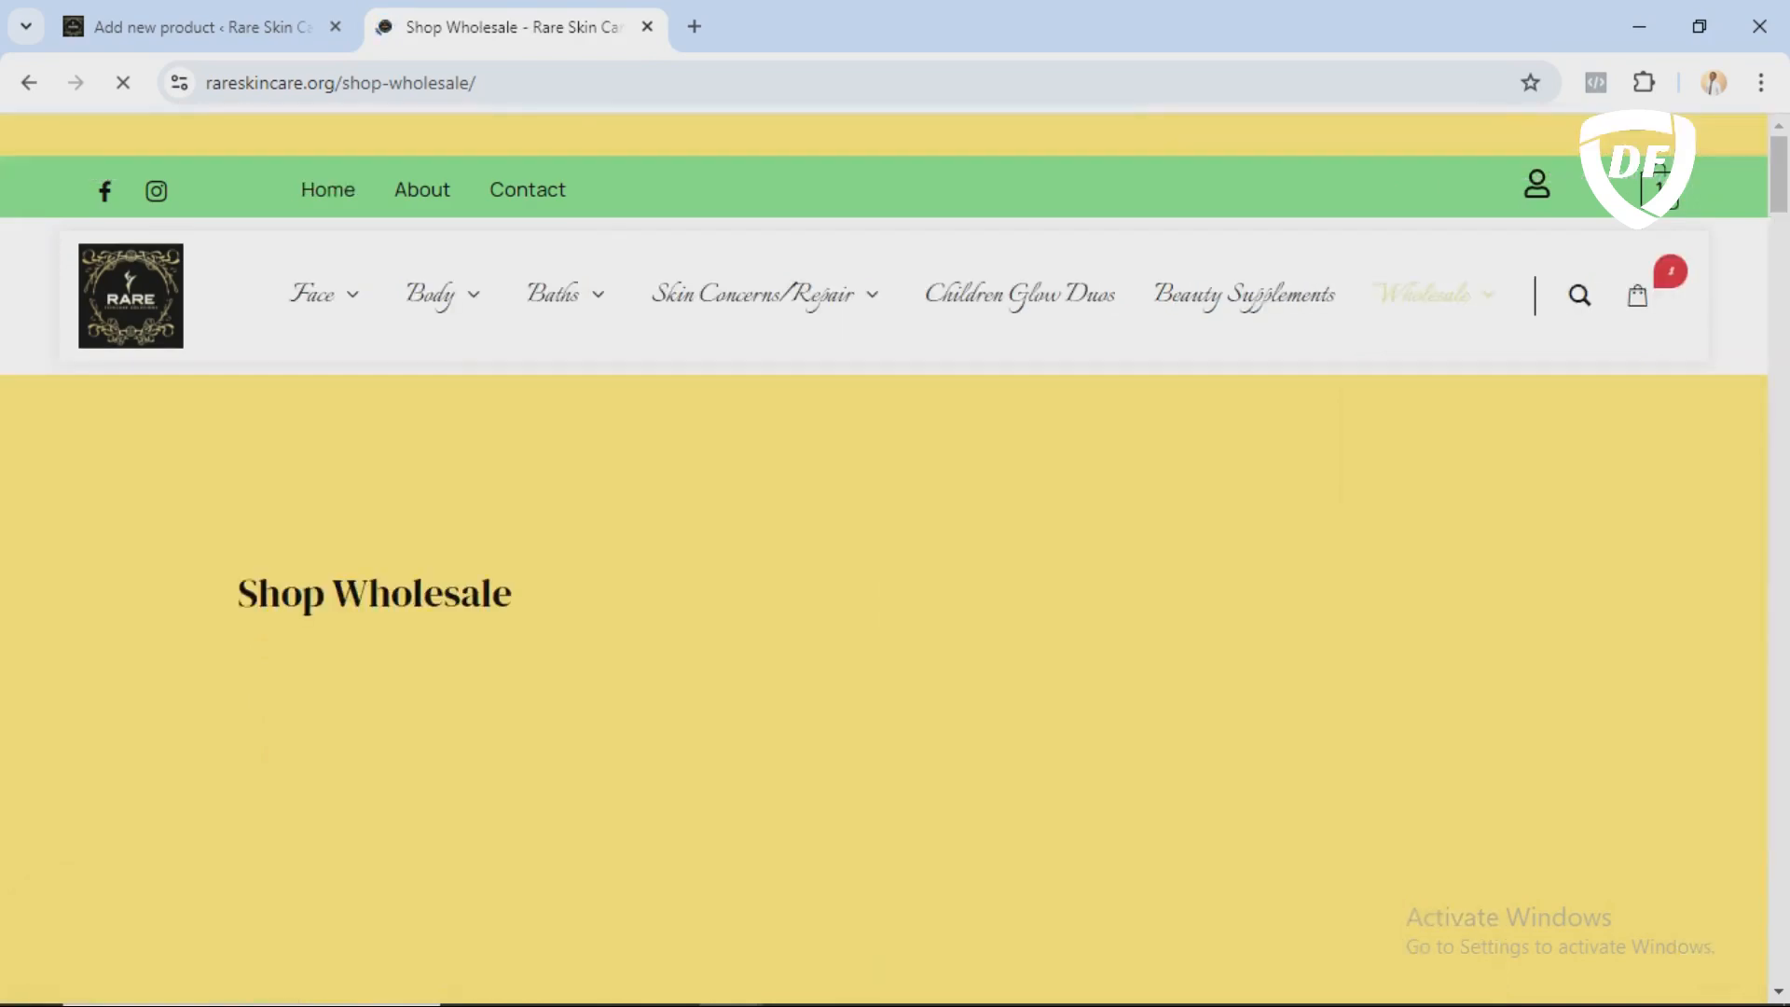
Step: Examine the products, prices and option buttons listed on the Shop Wholesale page
scroll(1048, 801, down, 2)
scroll(895, 559, down, 2)
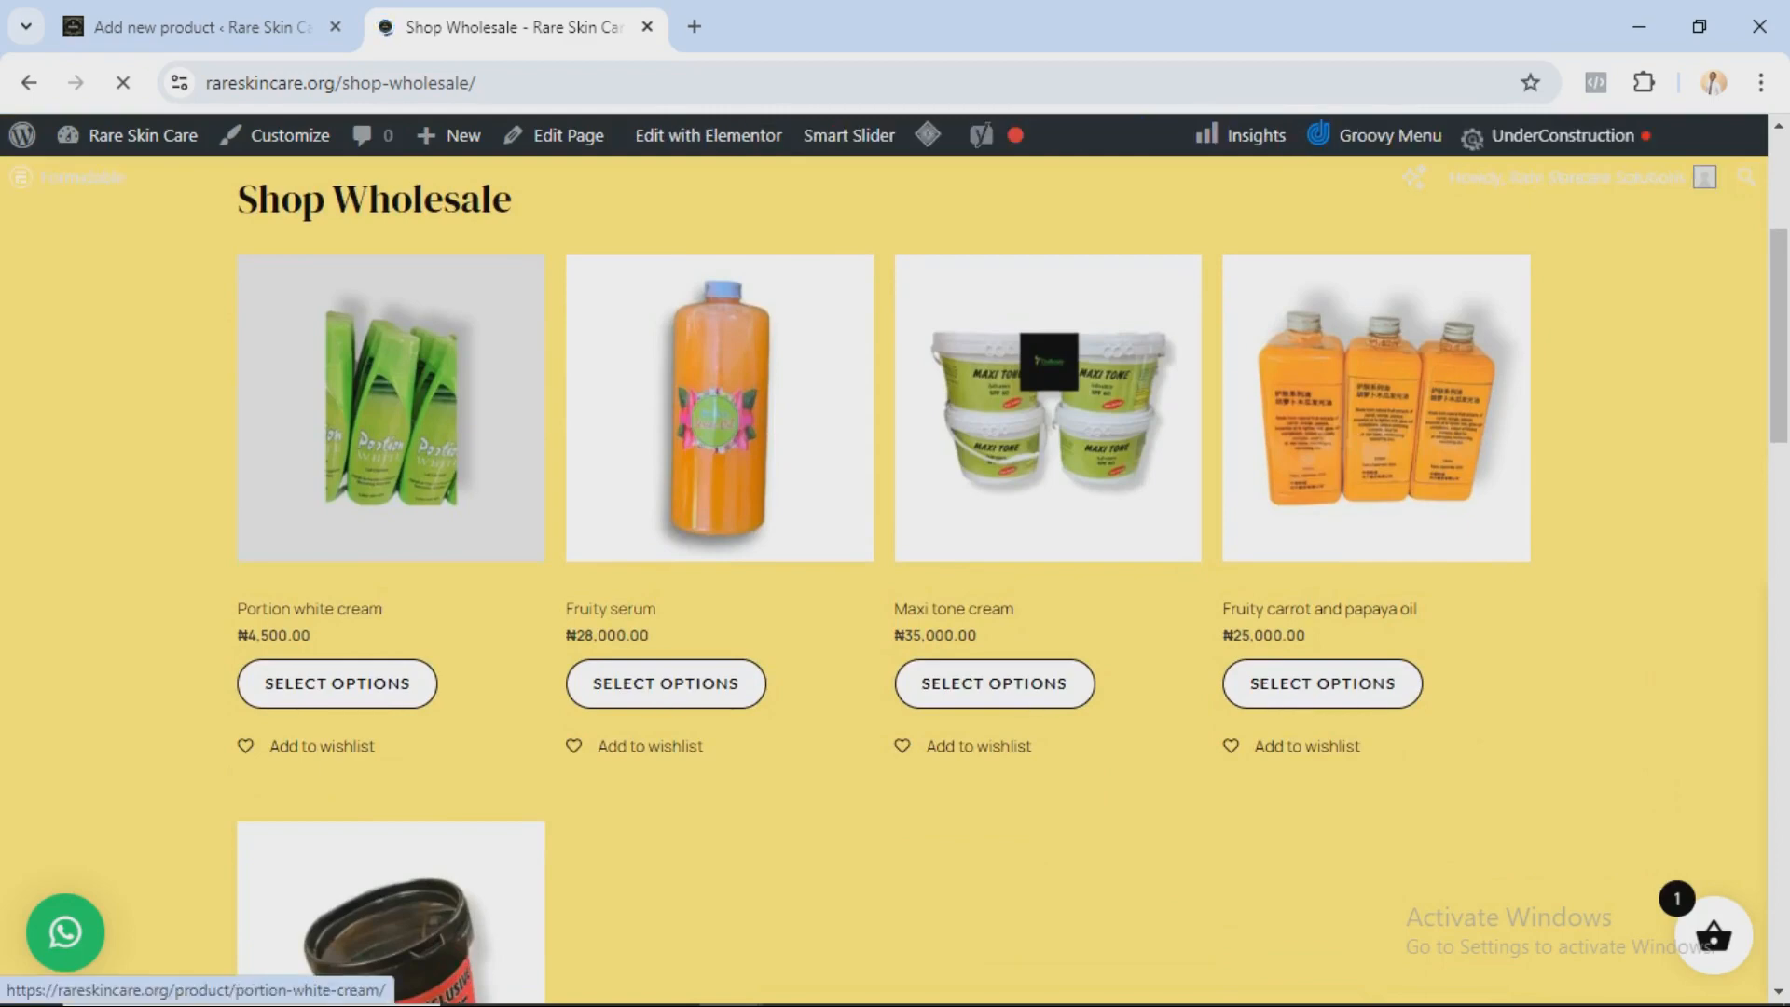
scroll(895, 559, down, 2)
scroll(720, 802, up, 6)
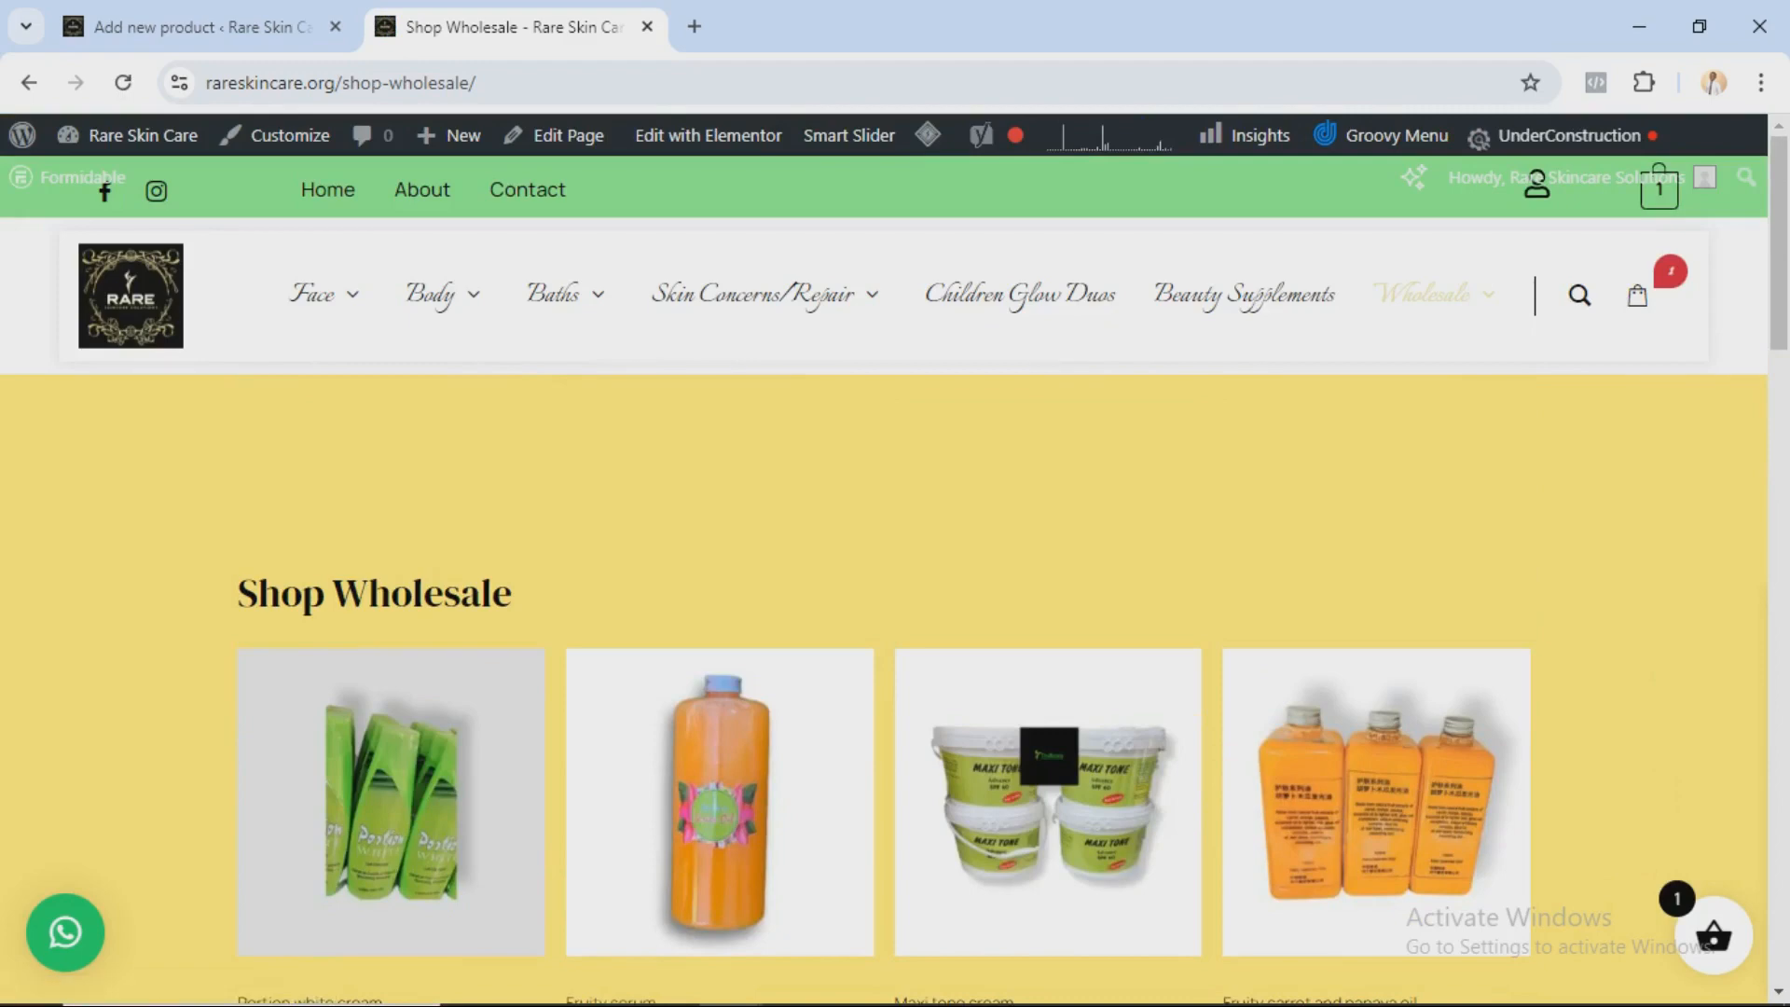
scroll(720, 802, down, 5)
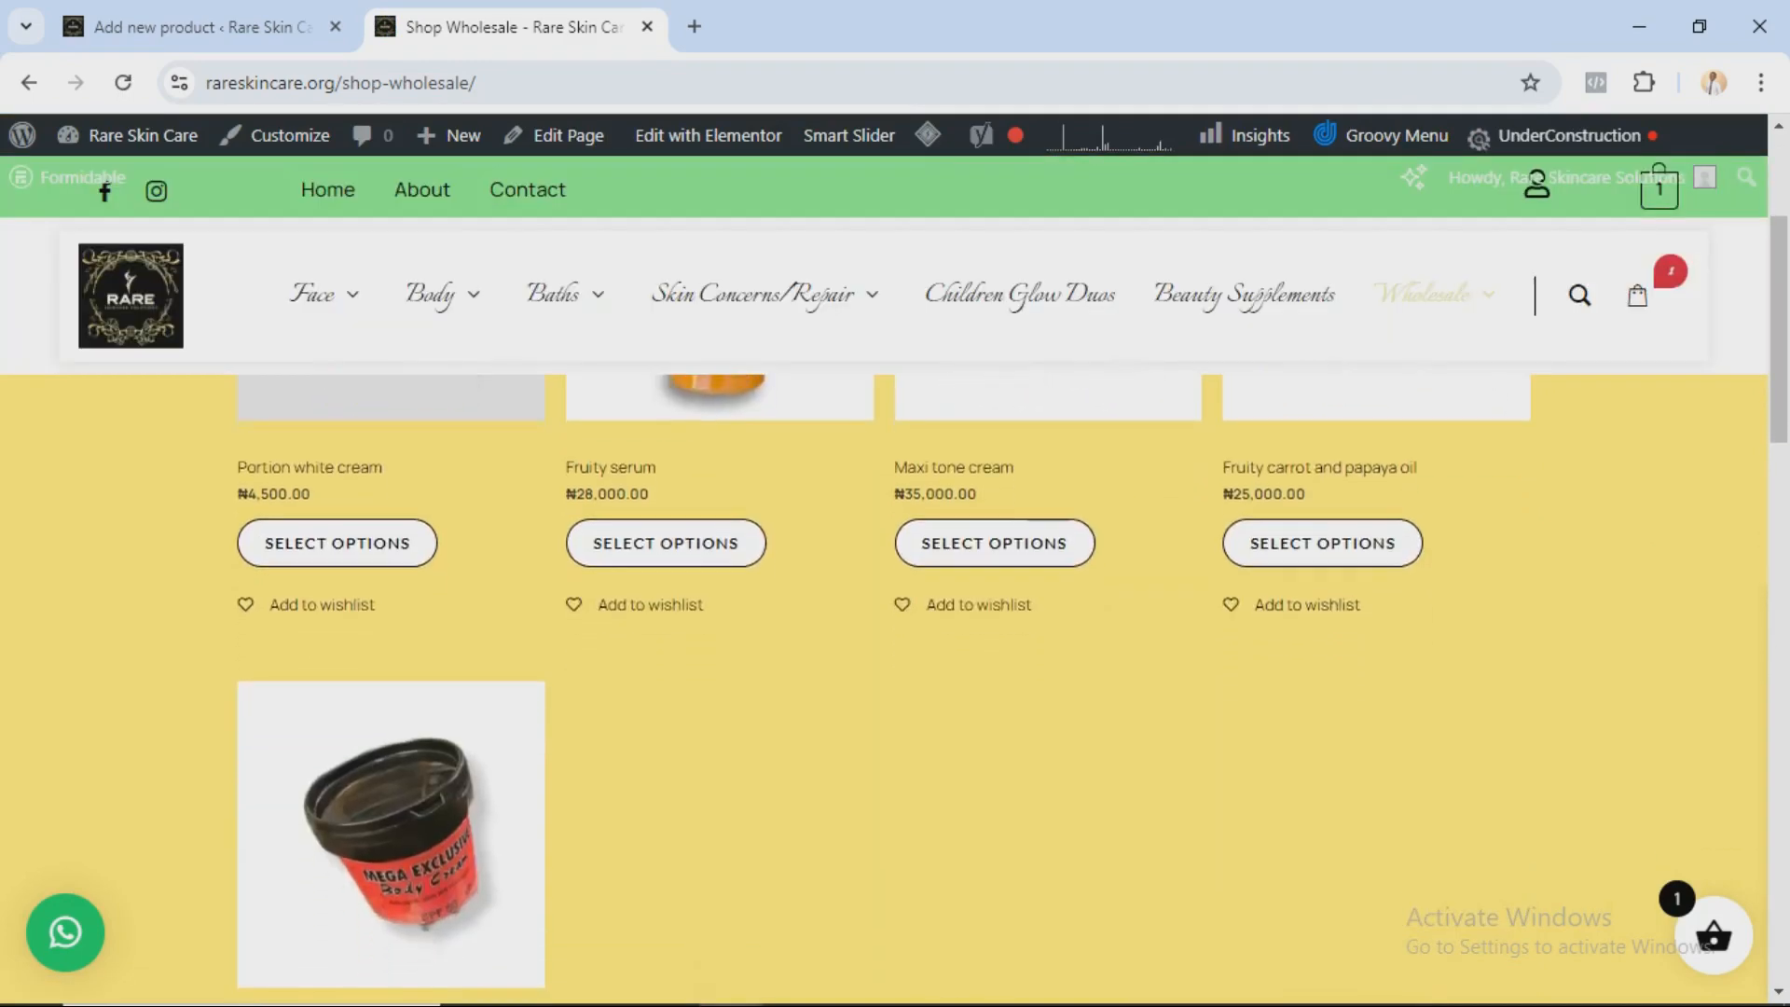
scroll(392, 840, up, 4)
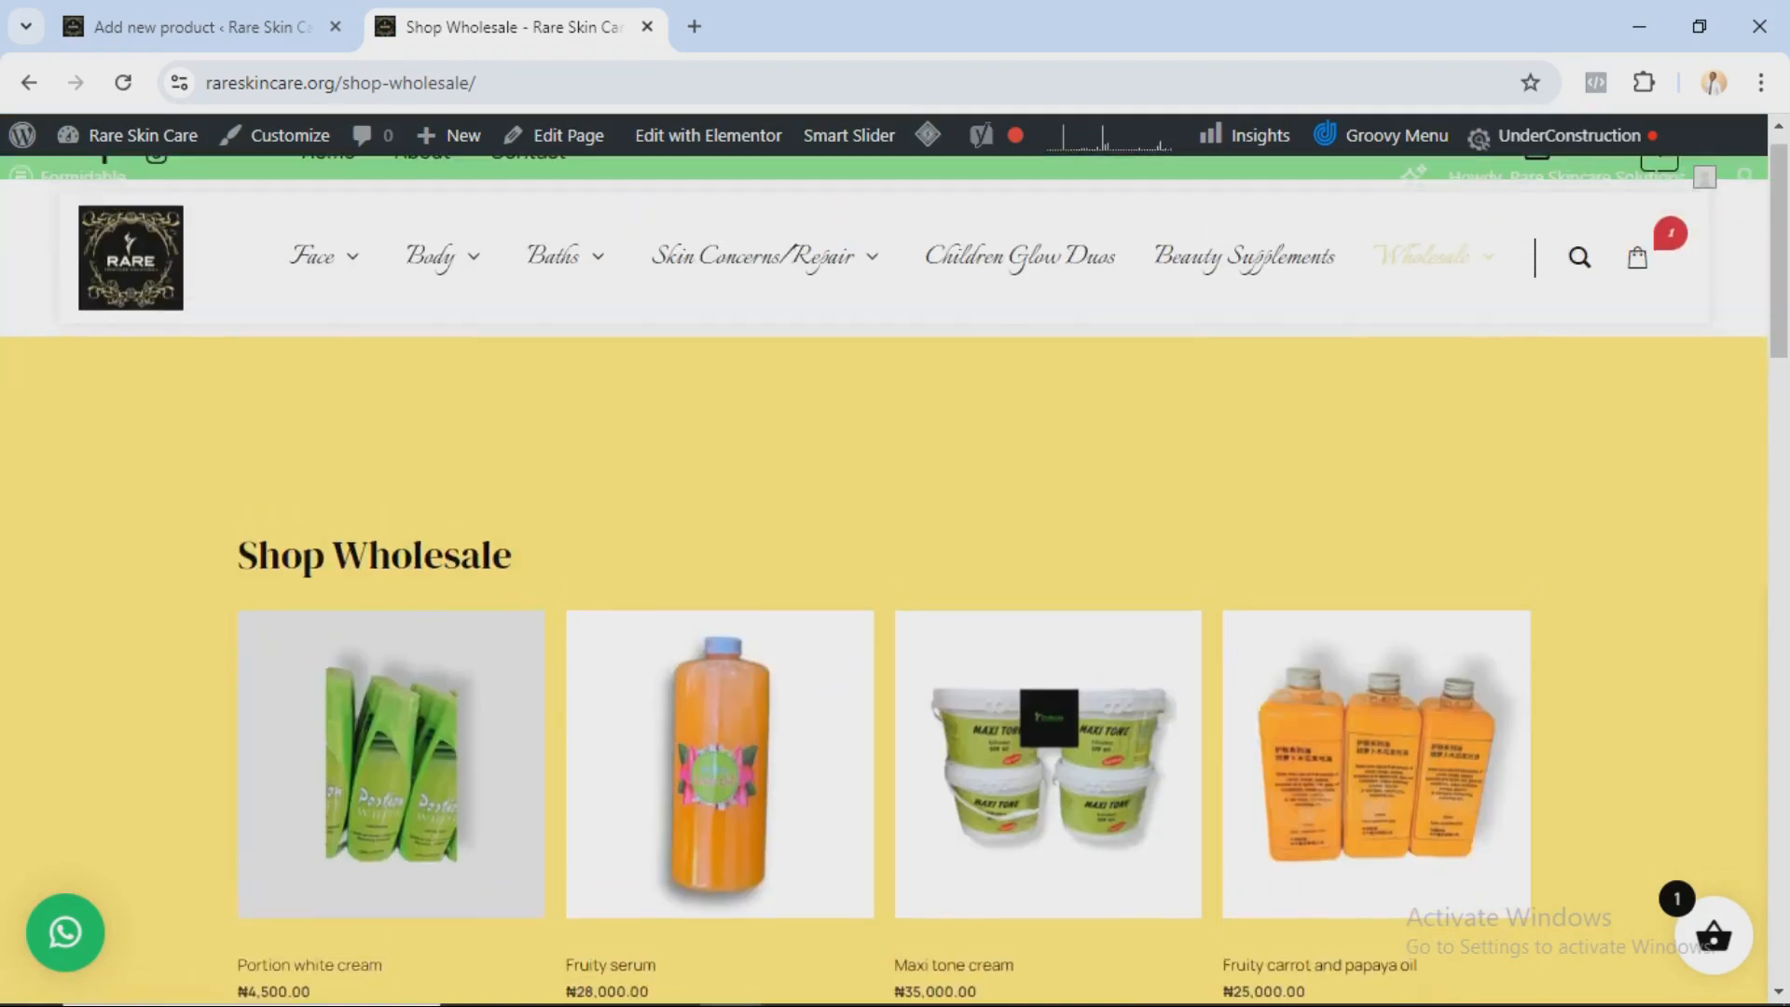
scroll(391, 746, down, 4)
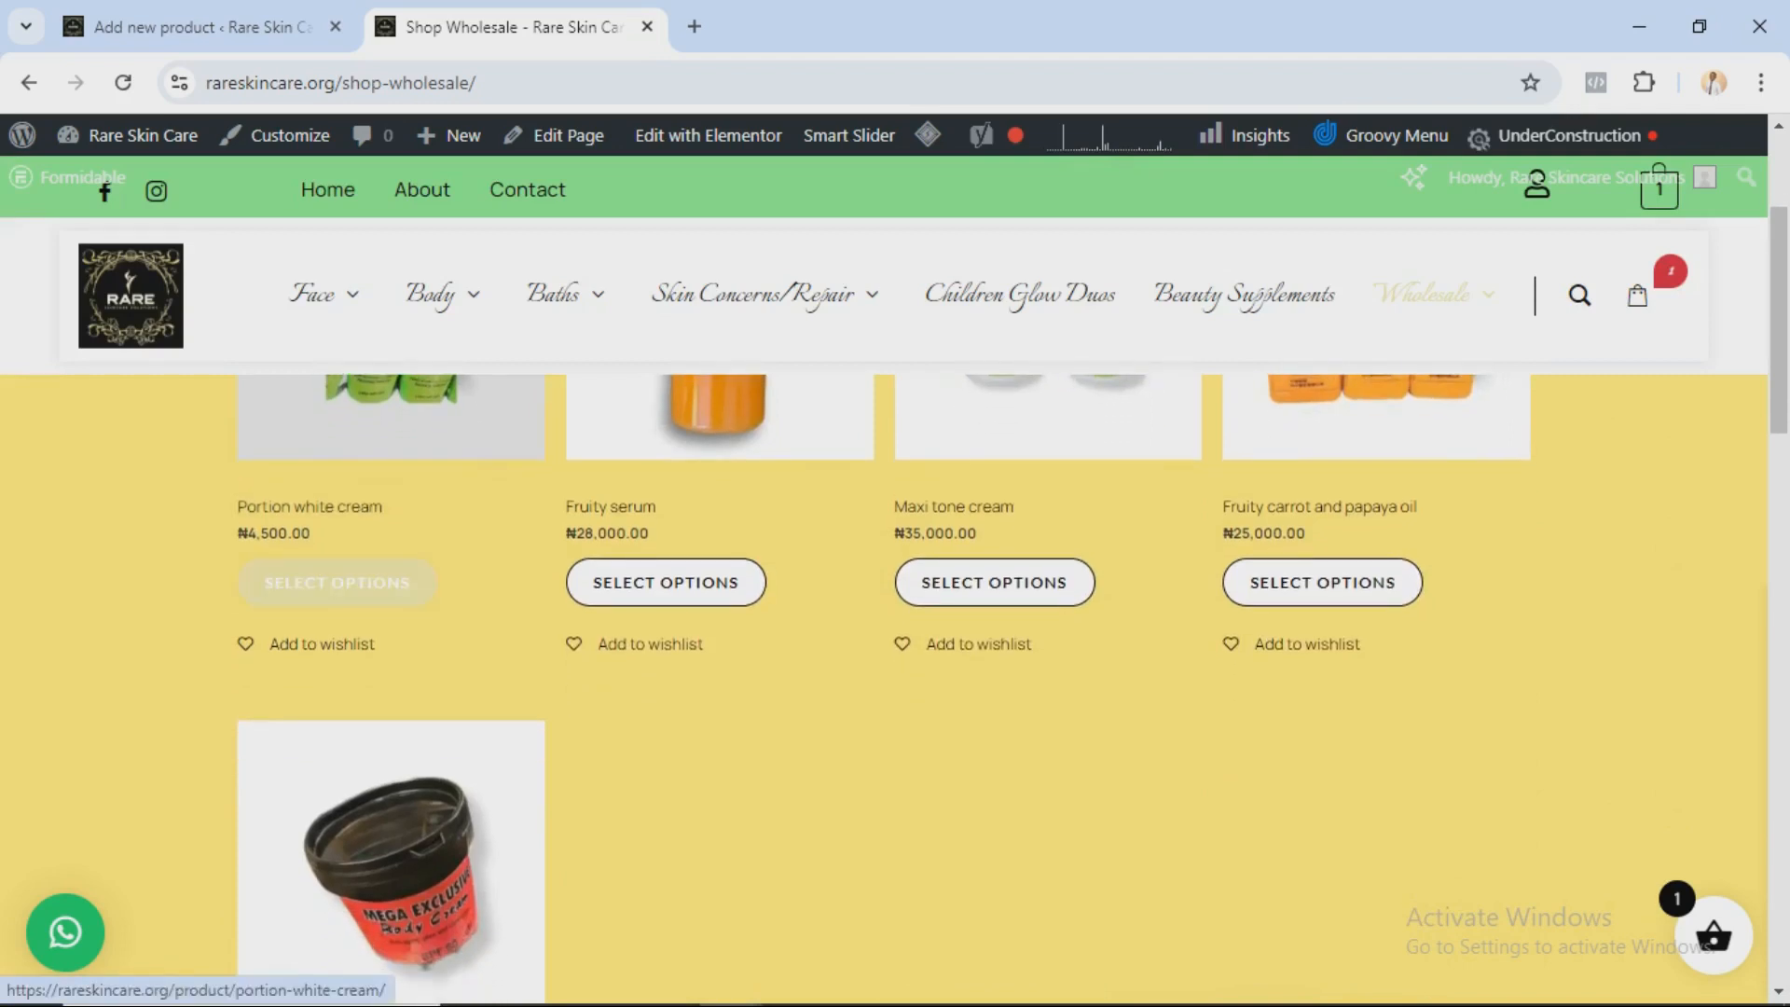
scroll(884, 578, up, 4)
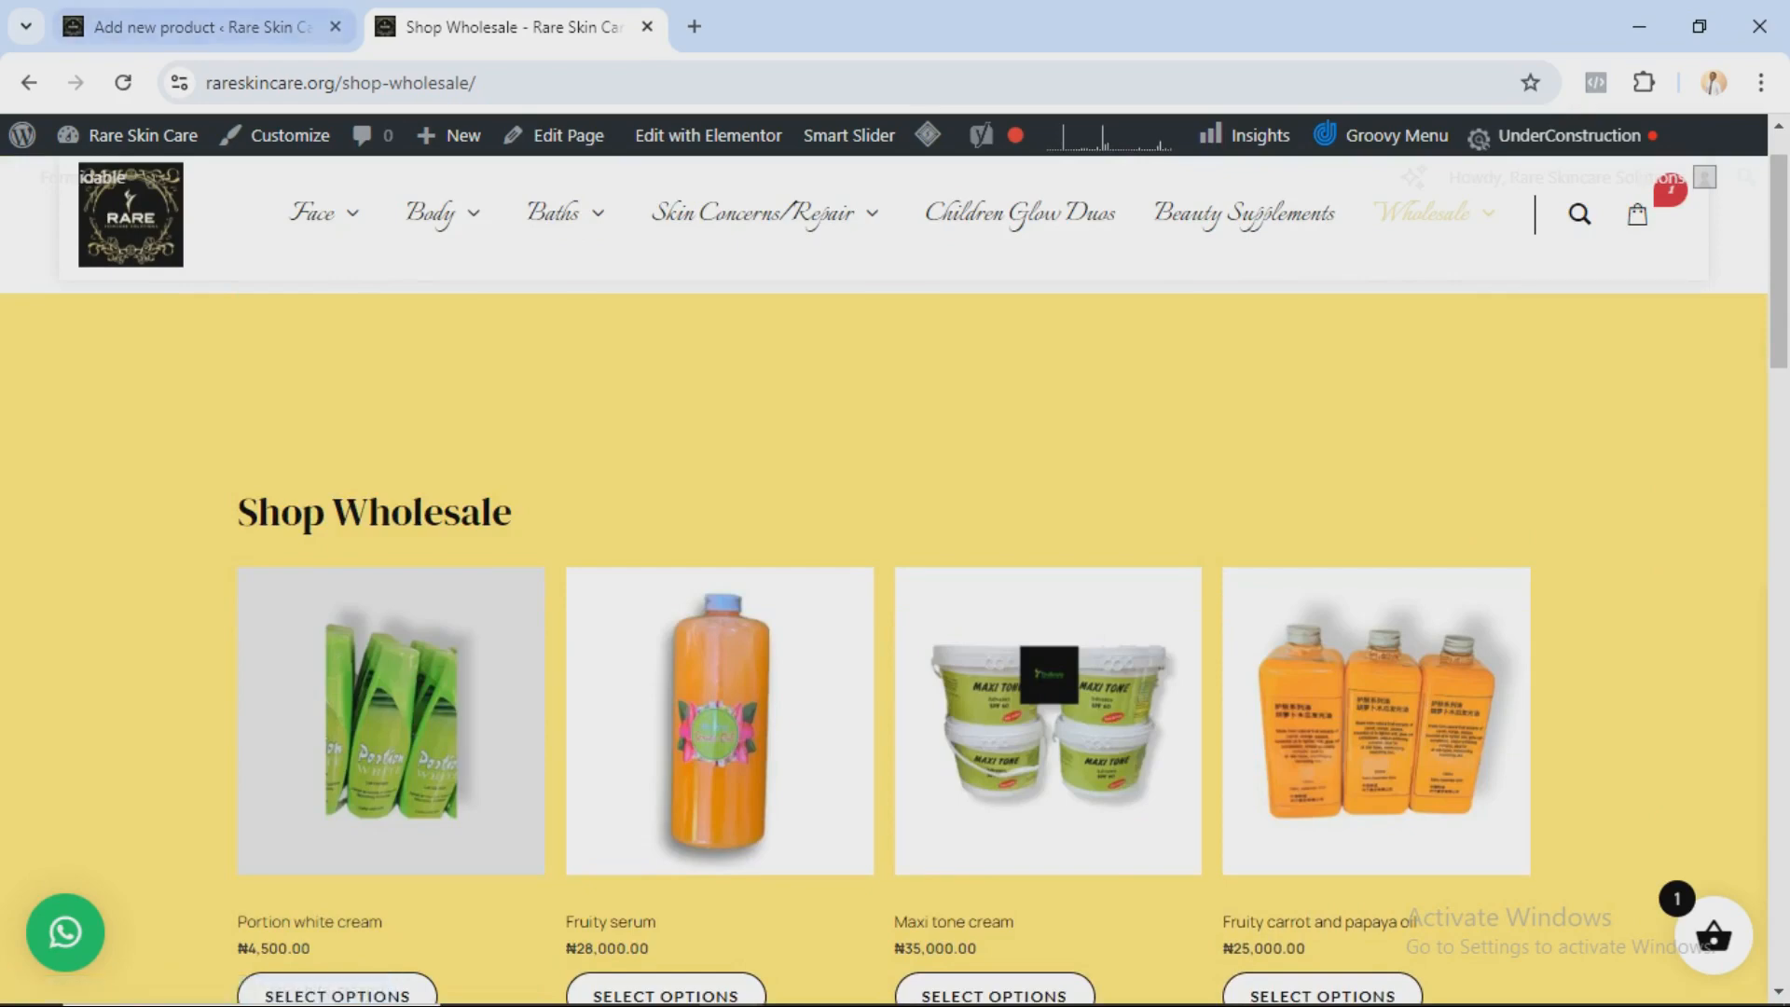
Step: Return to the new product page and restrict access to logged-in users with the Administrator, Wholesale Customer and Shop manager roles
click(196, 26)
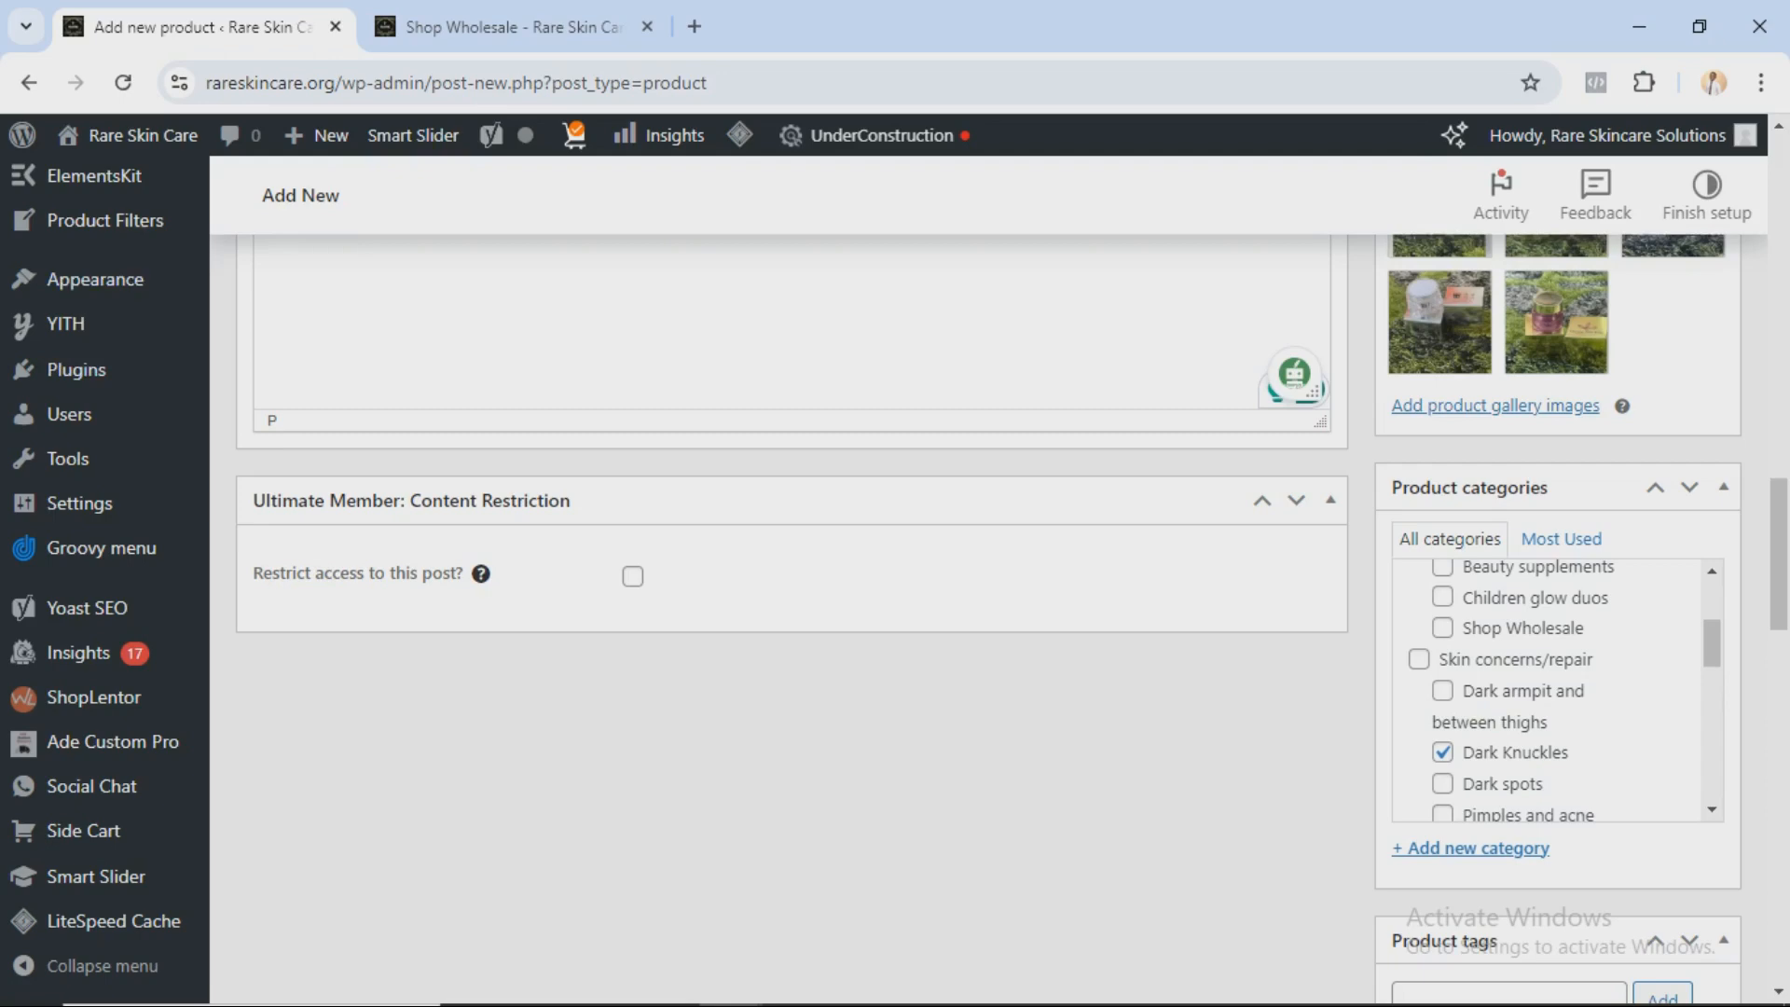
click(632, 576)
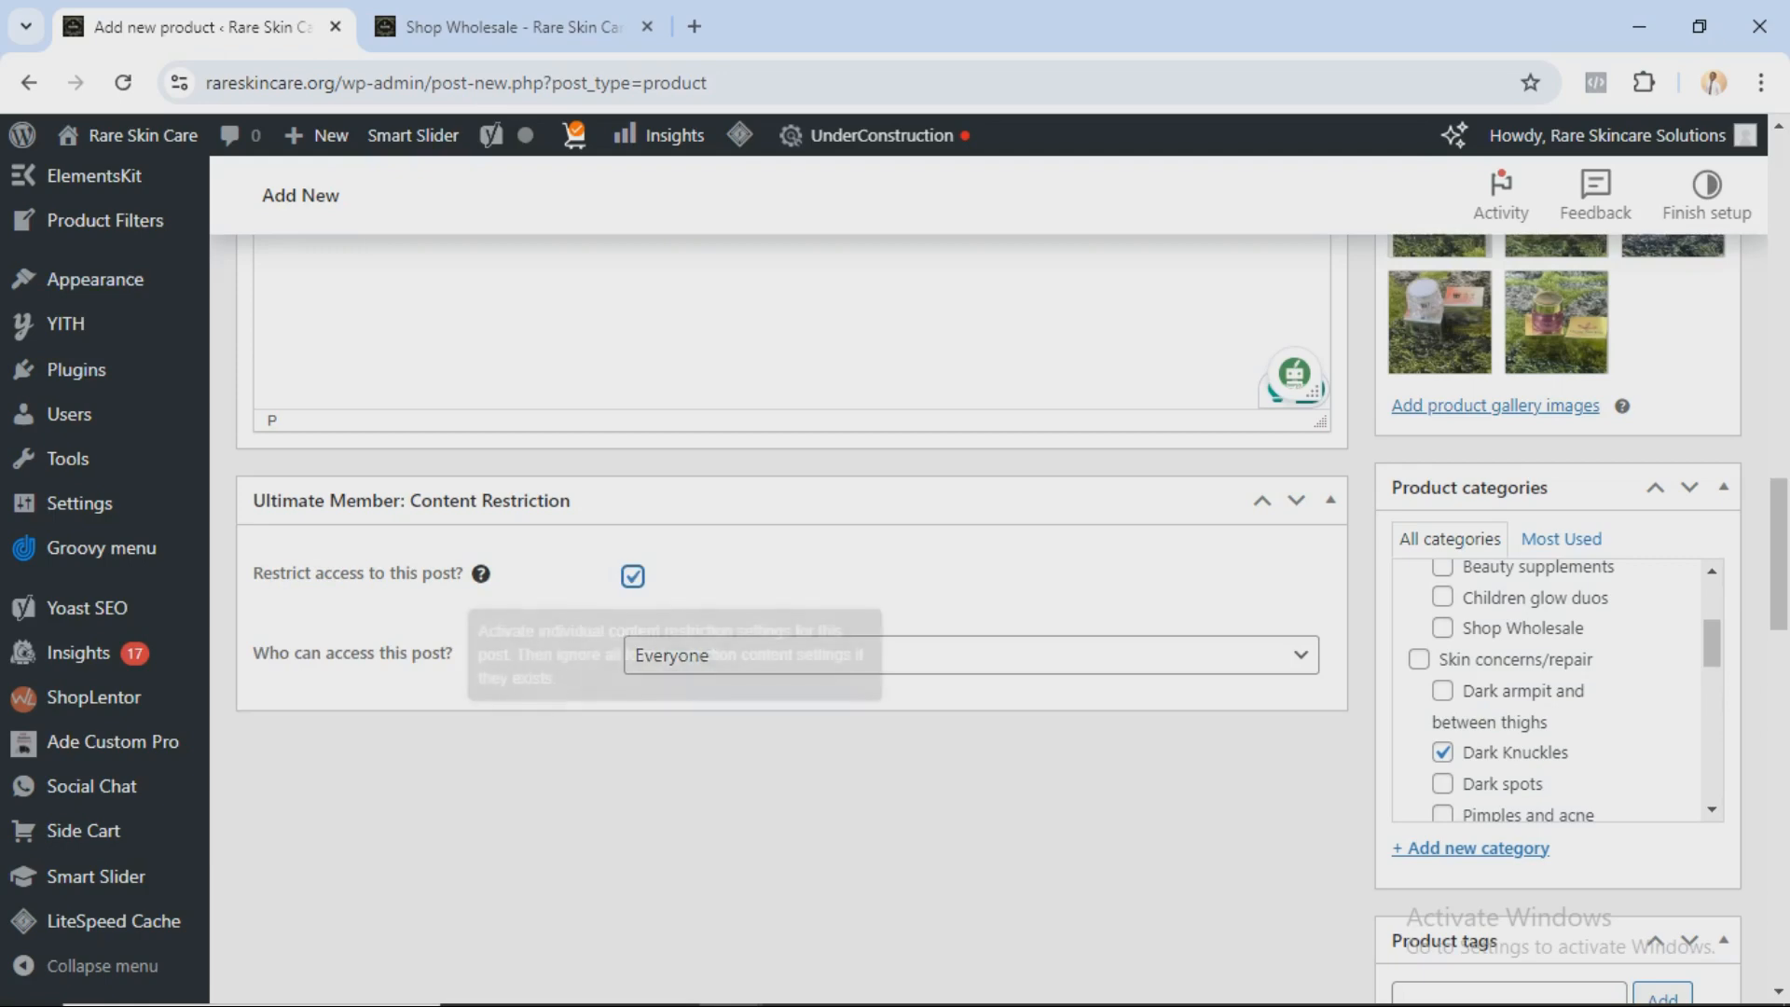
click(971, 655)
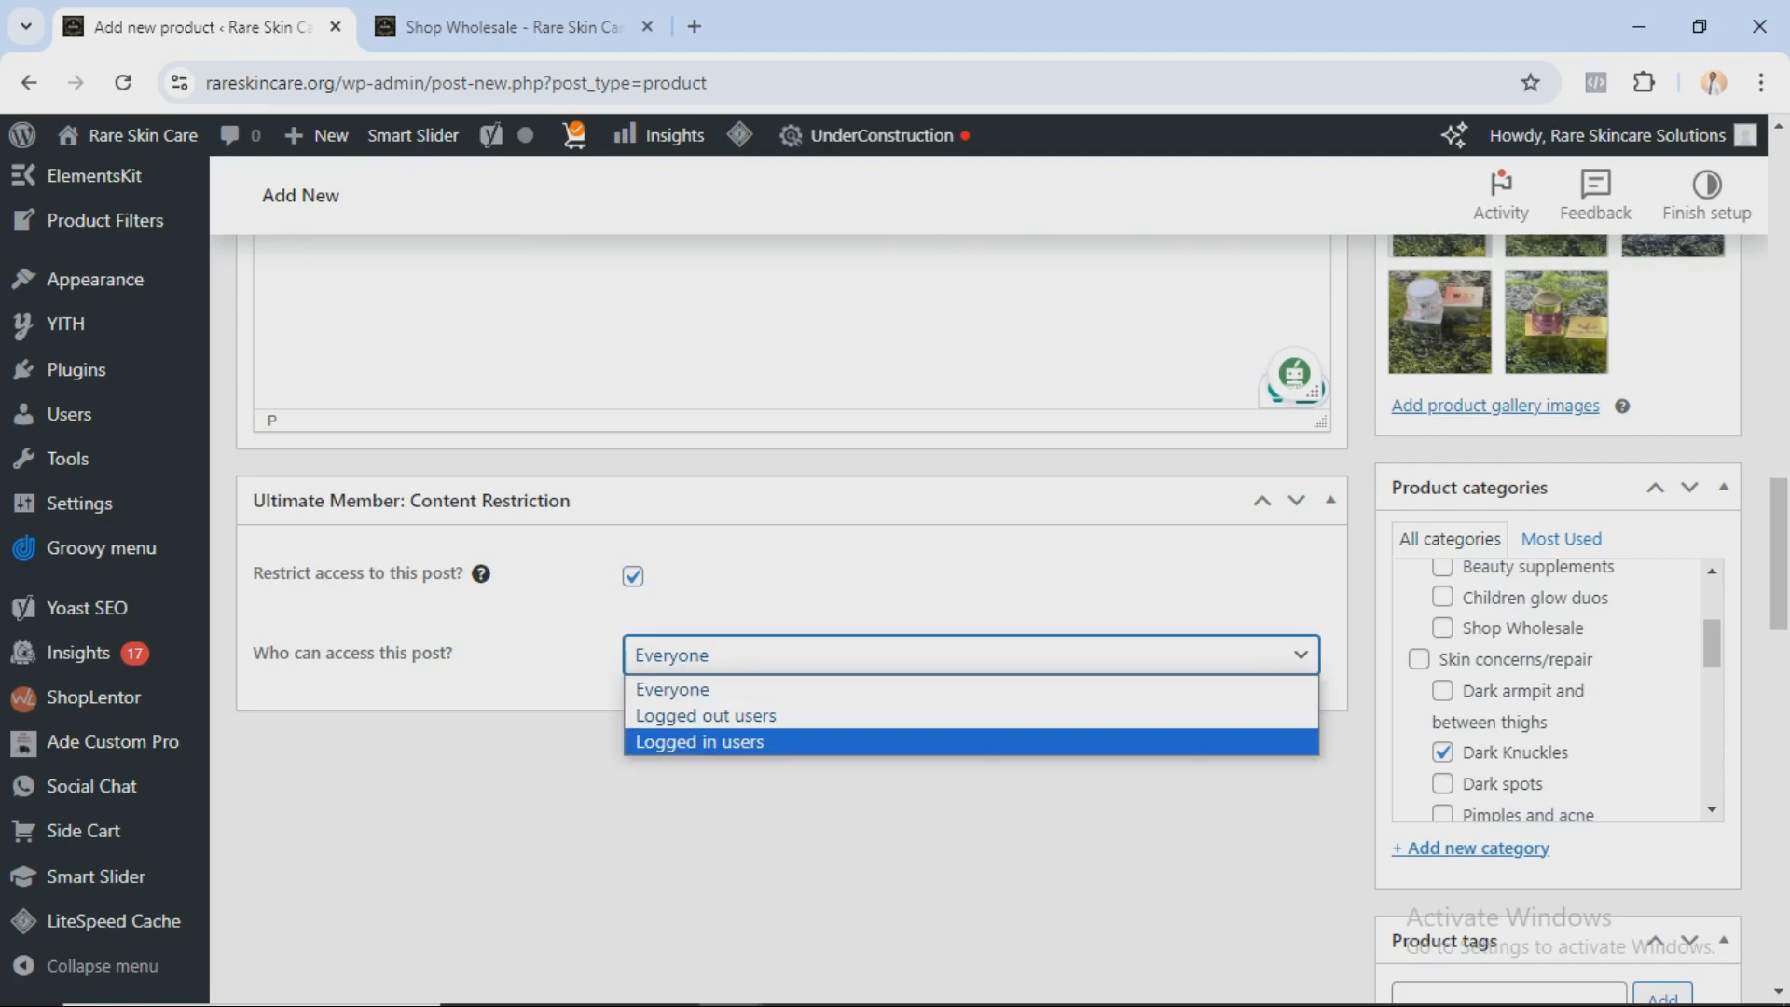
click(699, 742)
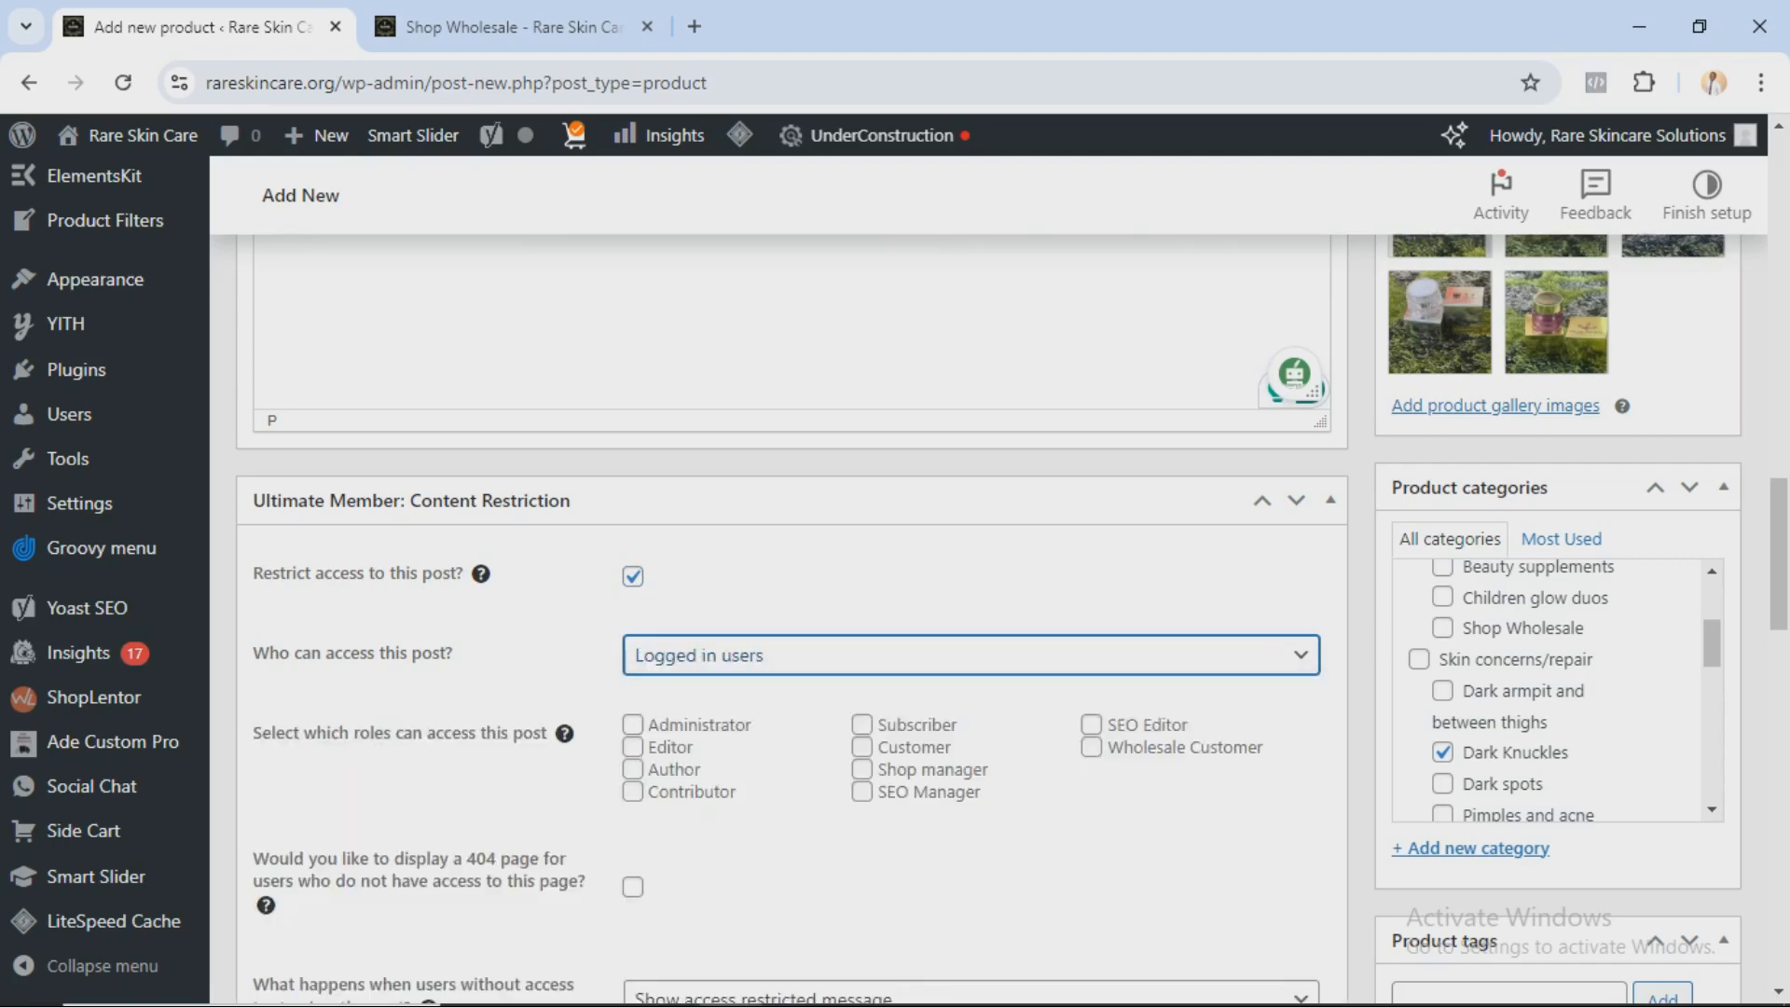
click(632, 725)
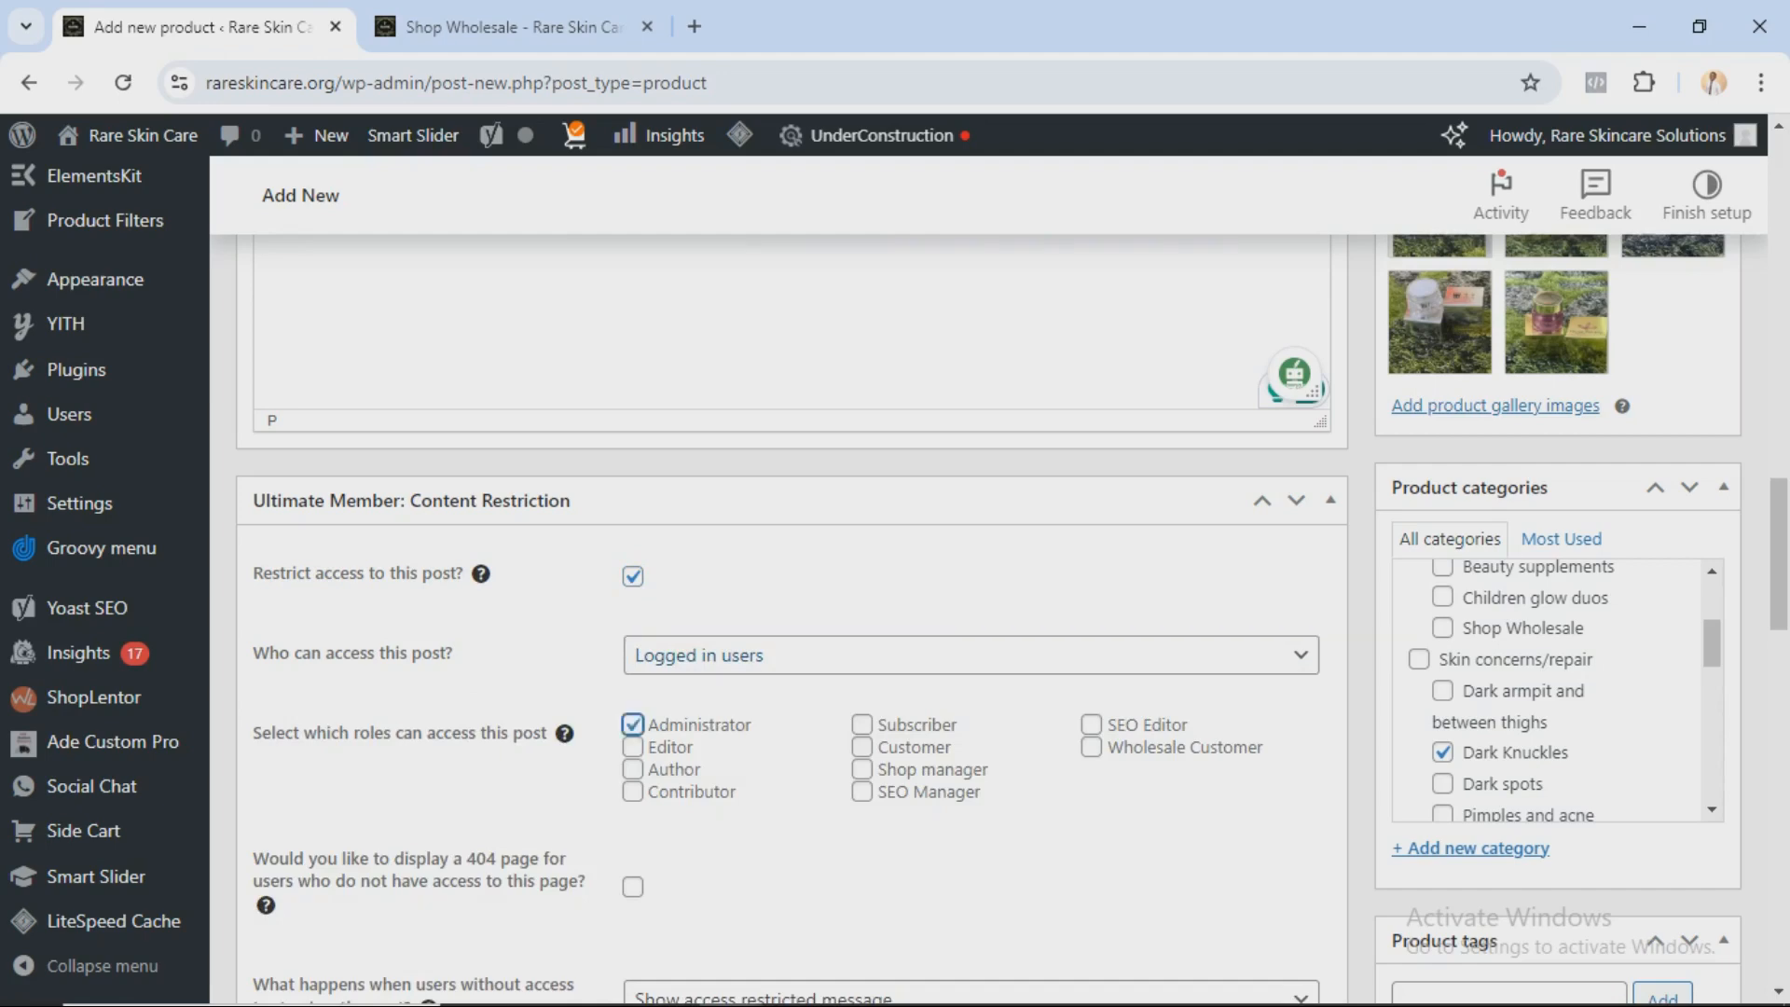
click(862, 769)
click(863, 770)
click(1091, 747)
click(862, 770)
Step: Set the content restriction to redirect users who try to view the product without access
scroll(988, 616, down, 3)
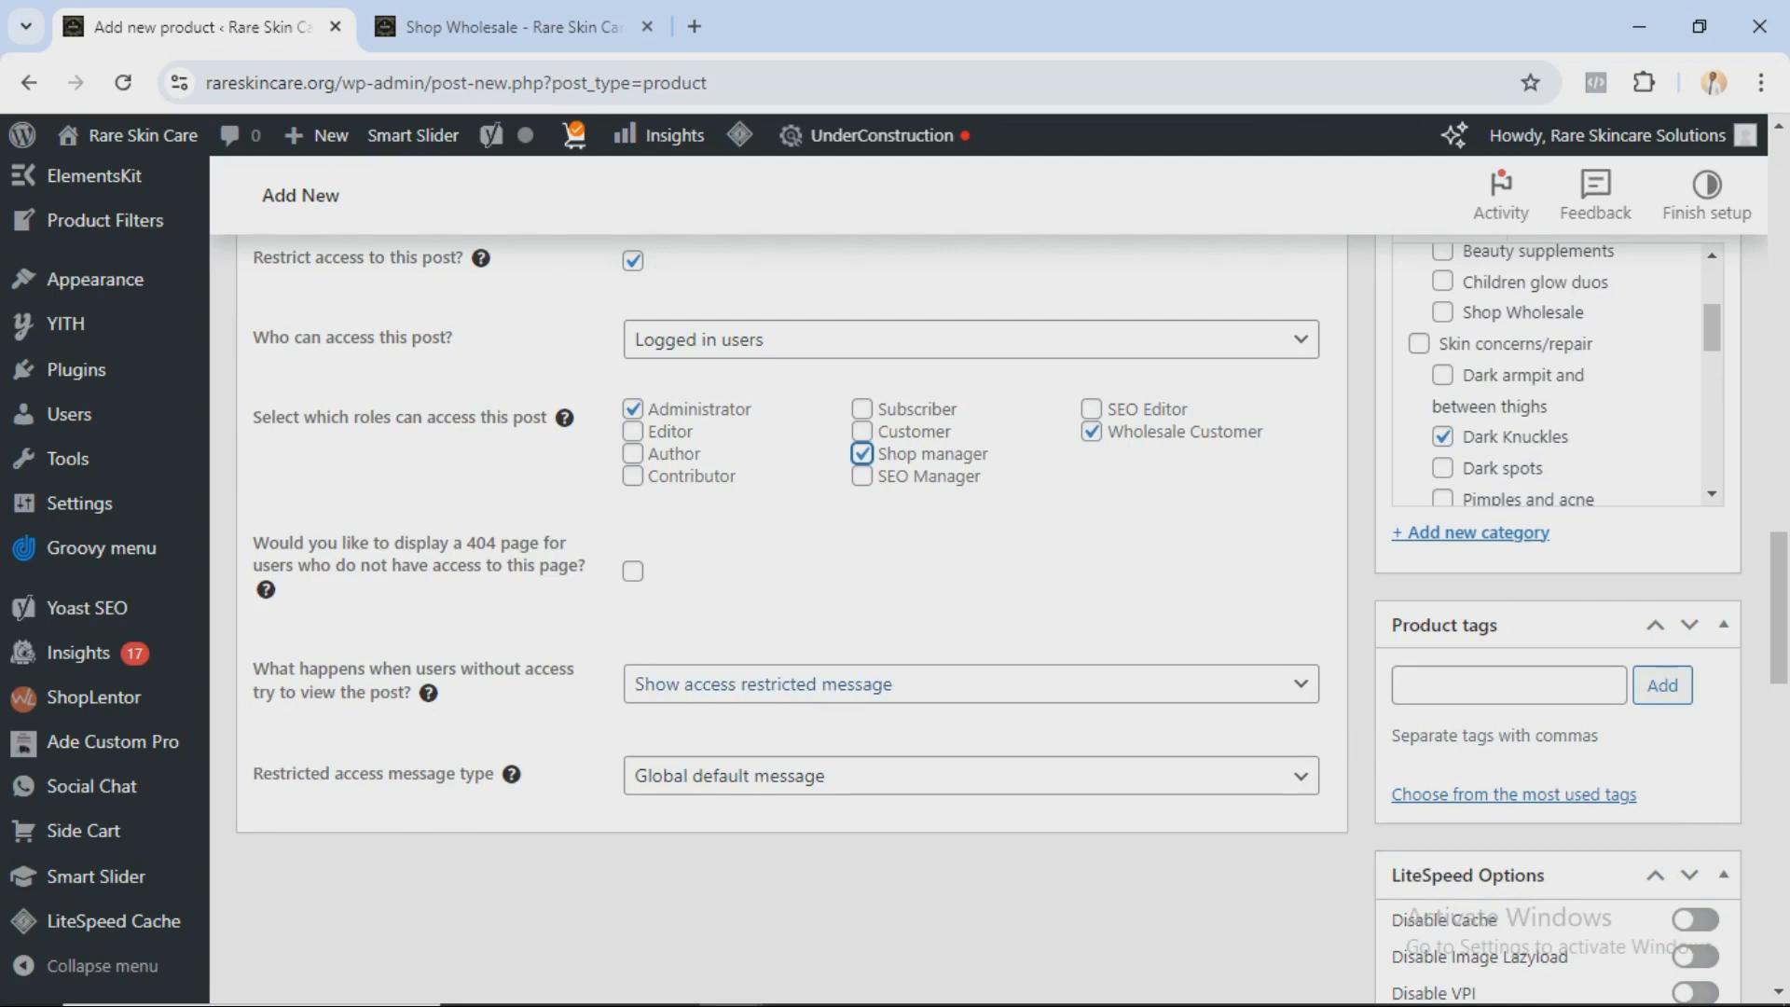
click(971, 685)
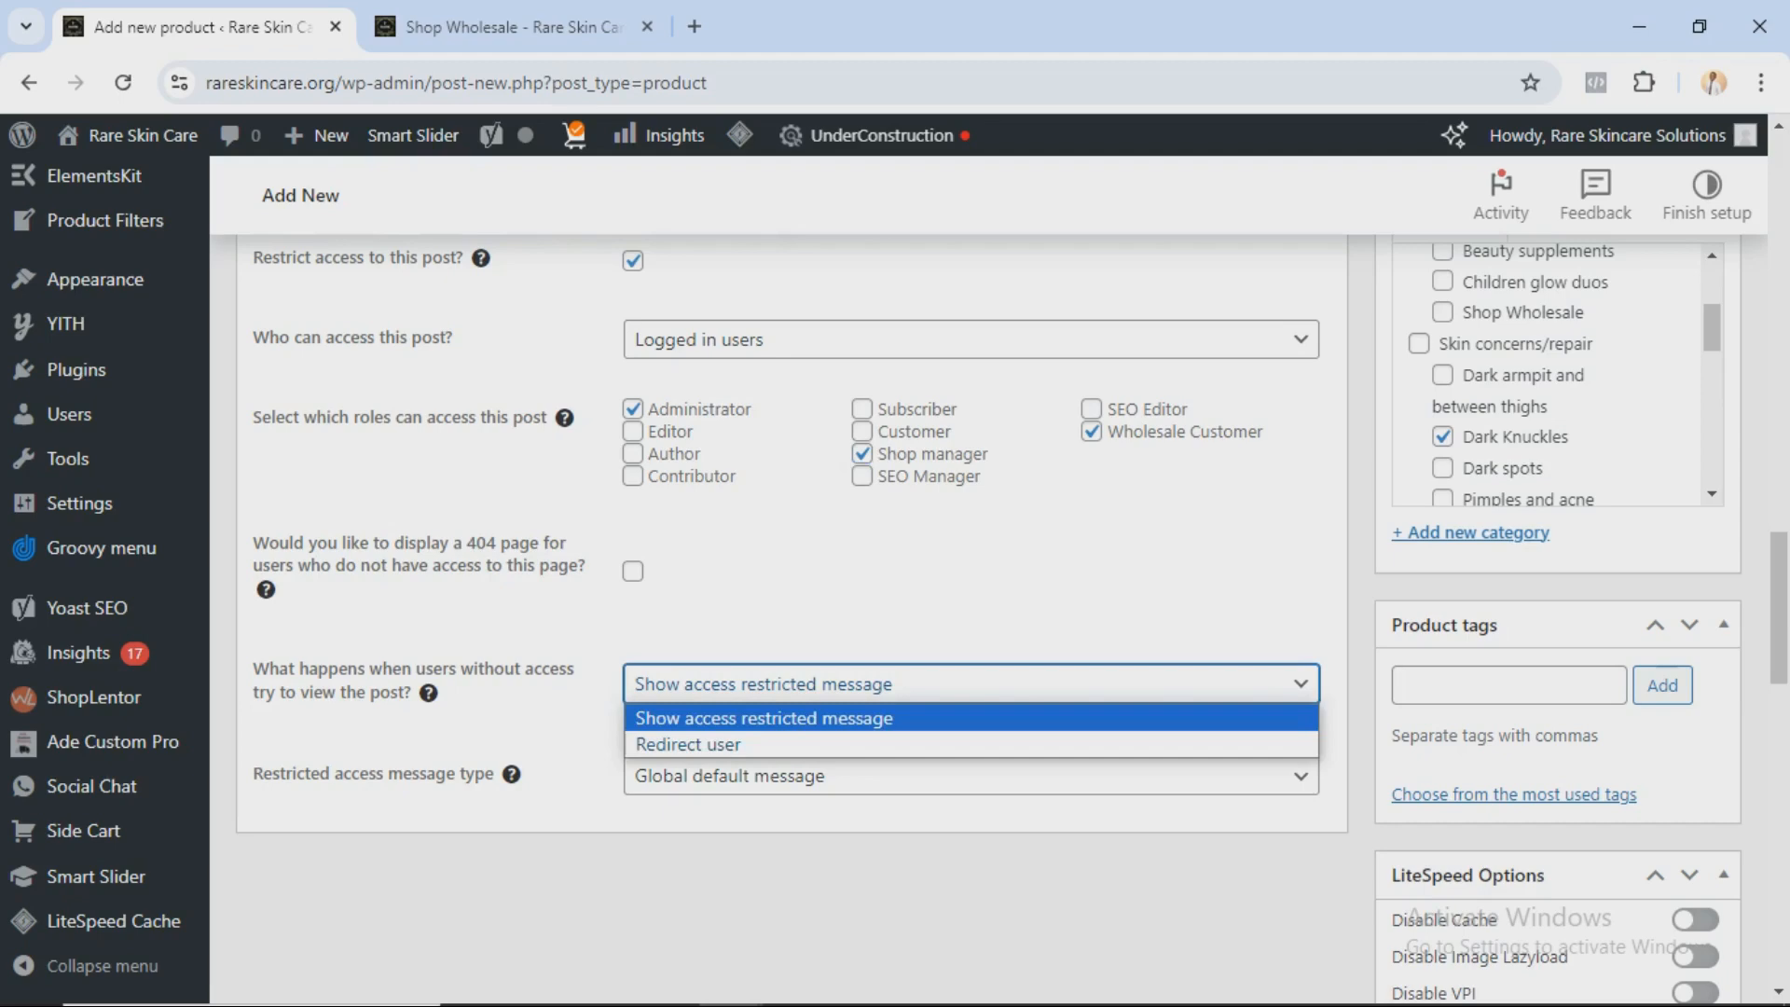
click(688, 745)
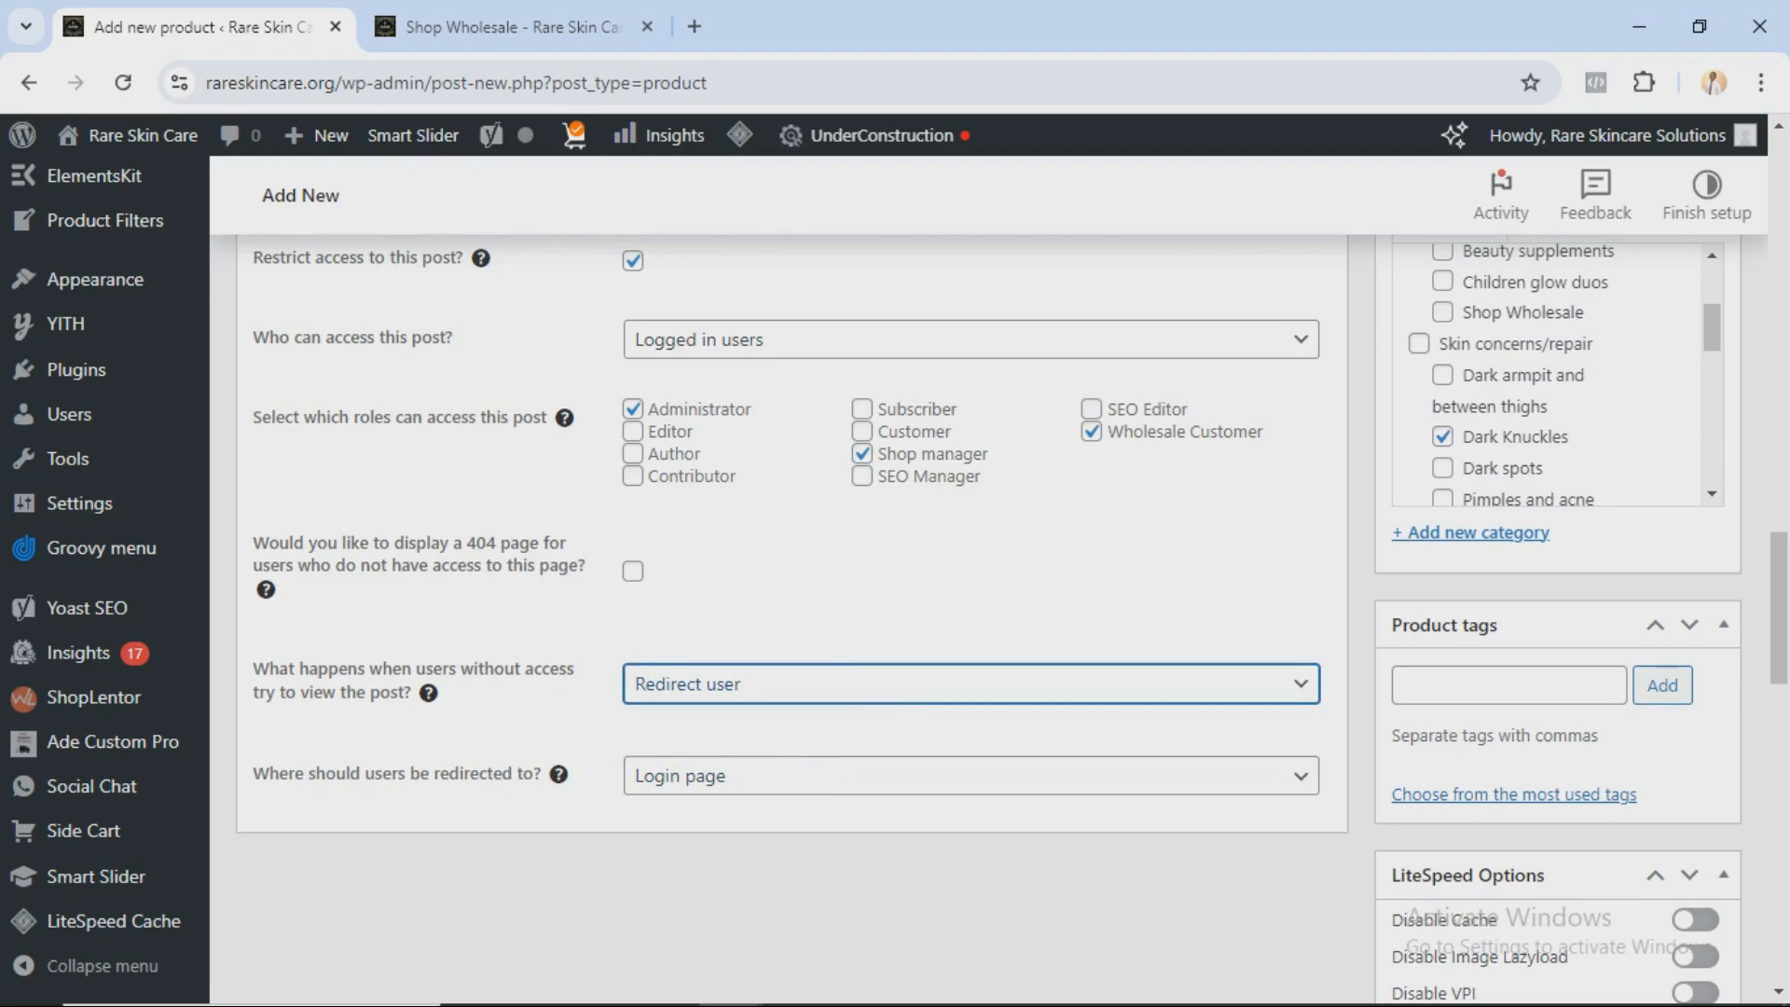
Step: Turn off the access restriction for the product
scroll(895, 578, up, 8)
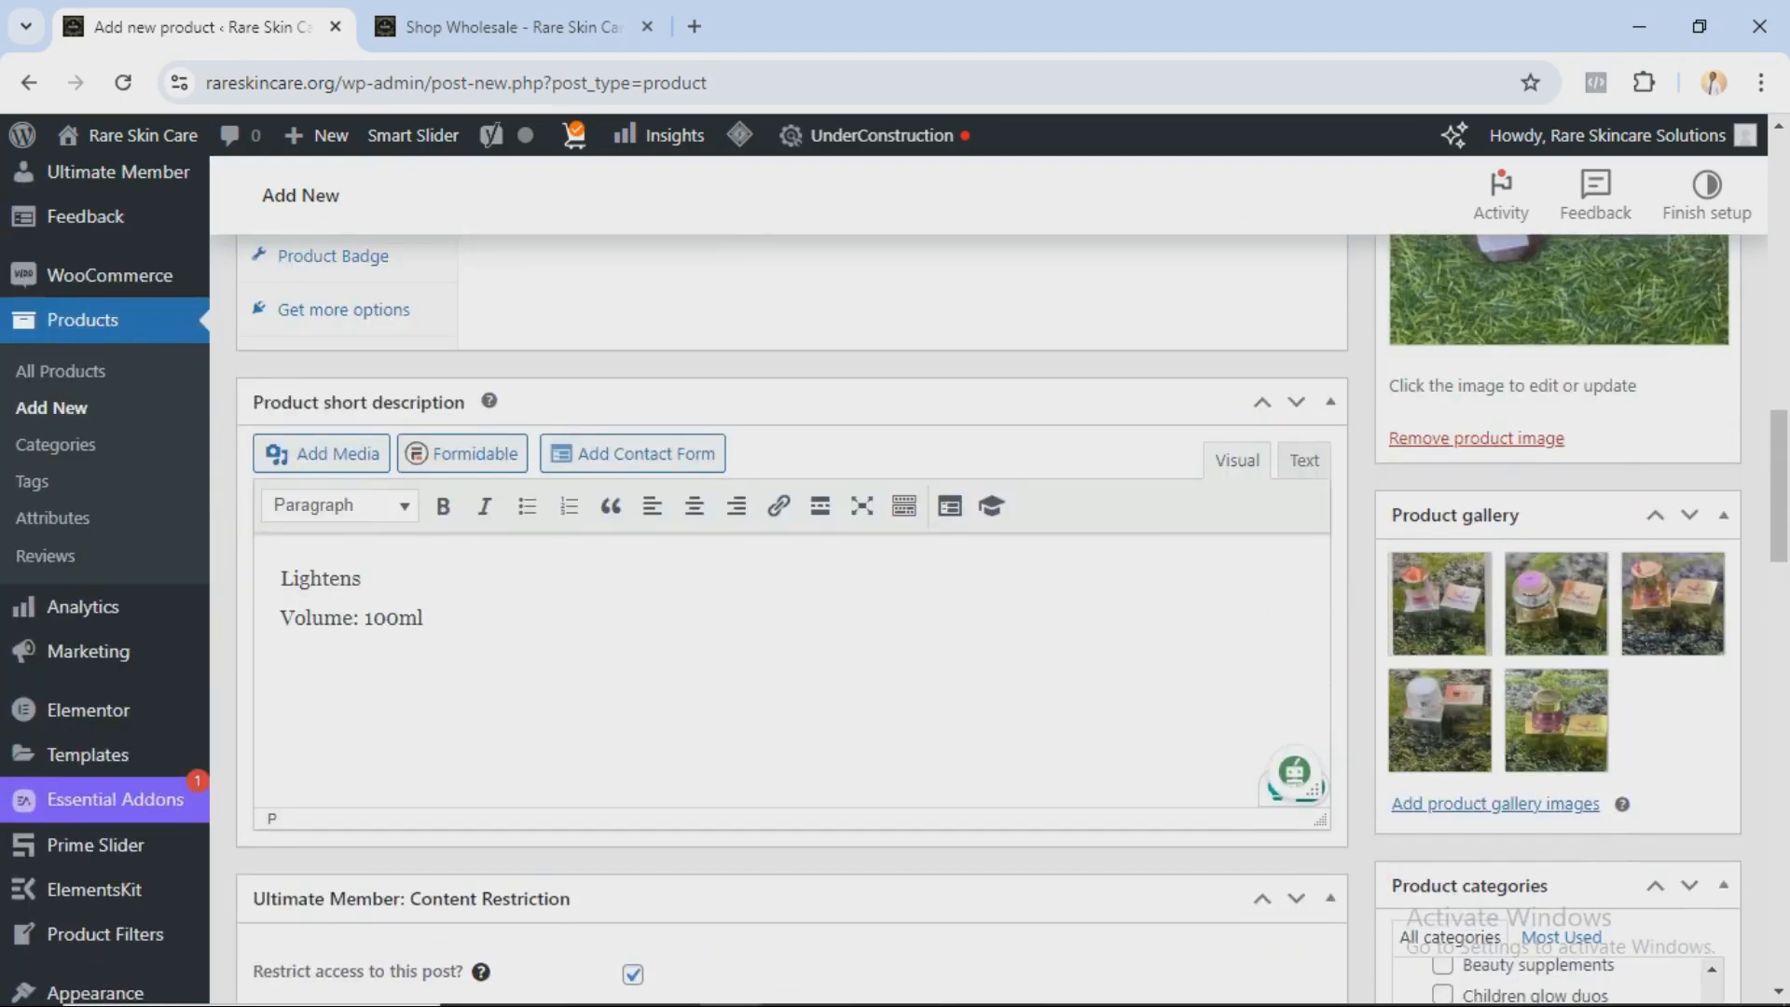
scroll(895, 578, down, 2)
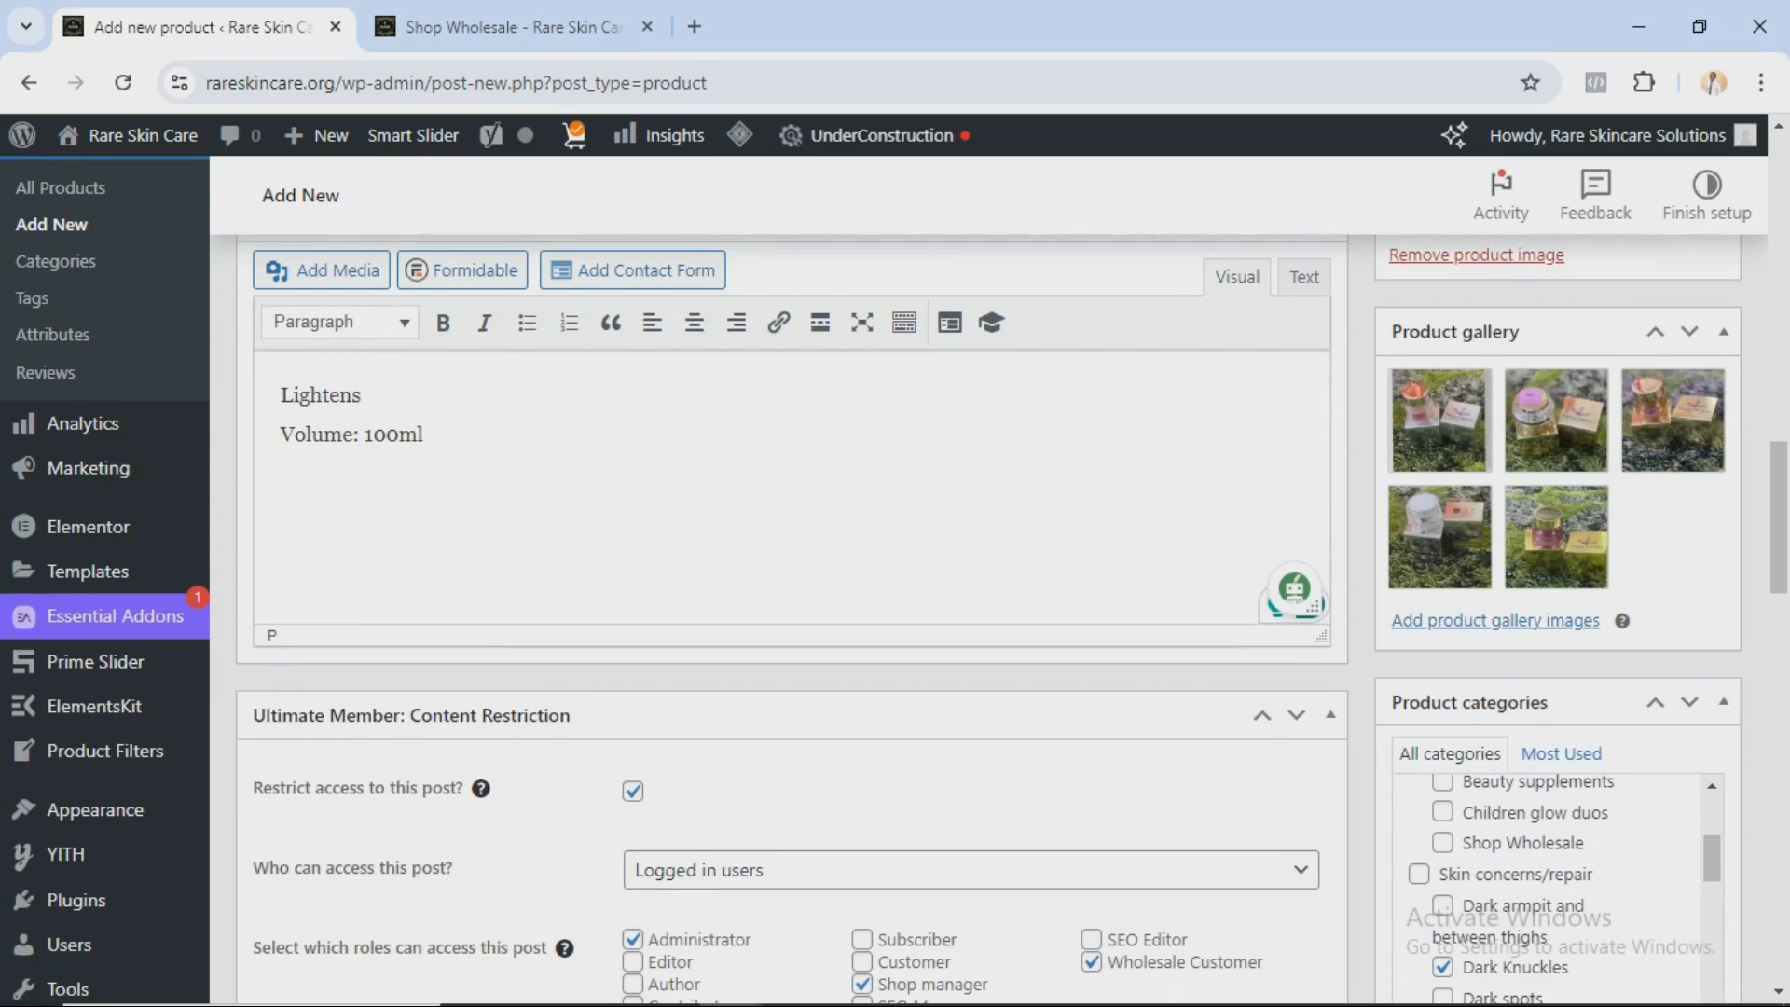
click(633, 791)
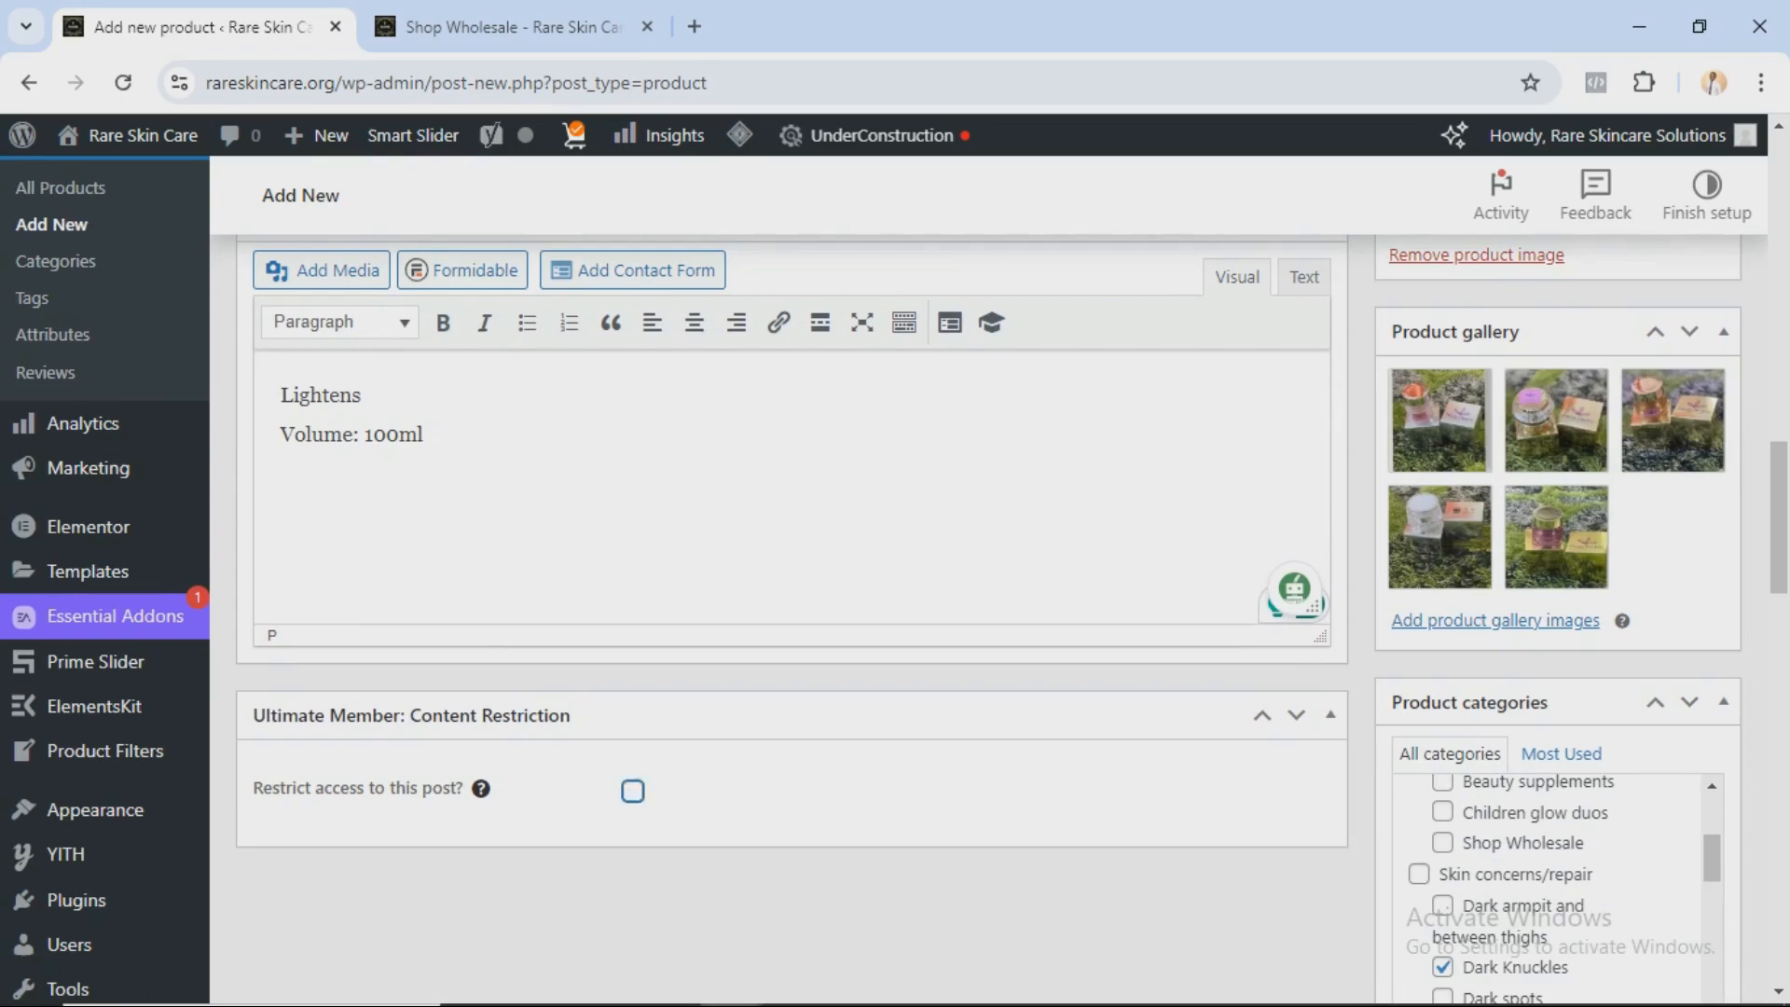
Step: Change the product type in the product data to Variable product
scroll(793, 578, up, 10)
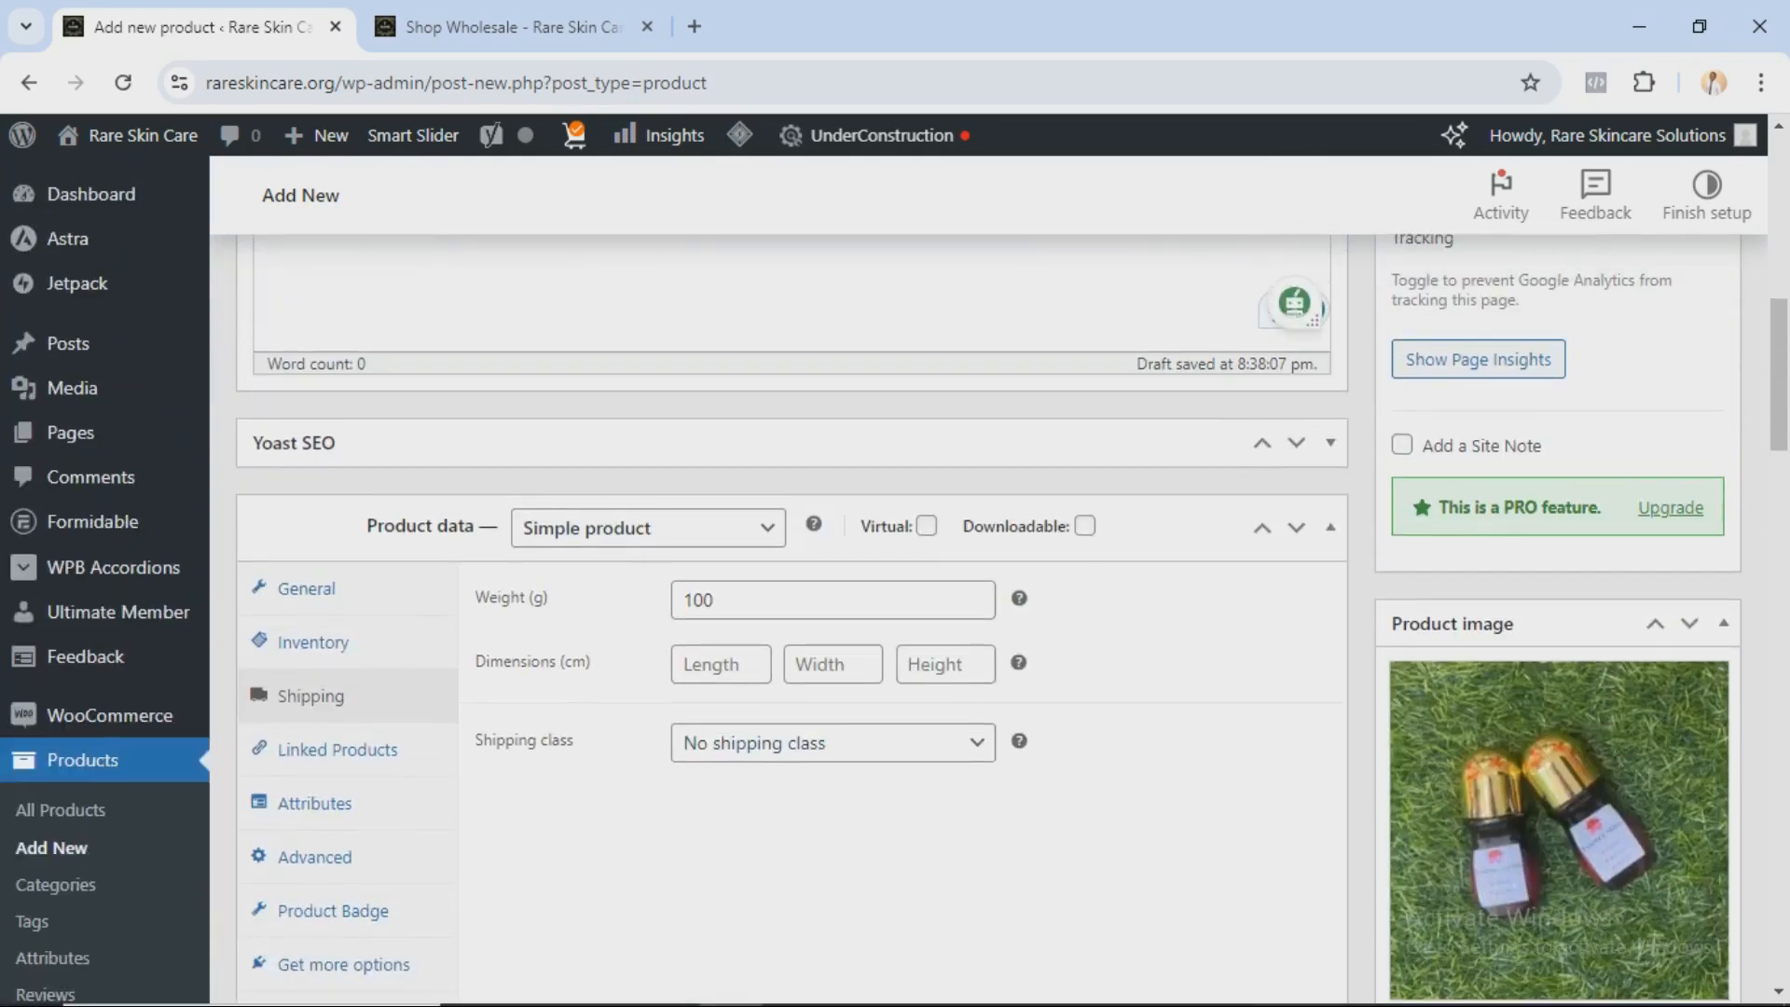
scroll(793, 578, up, 4)
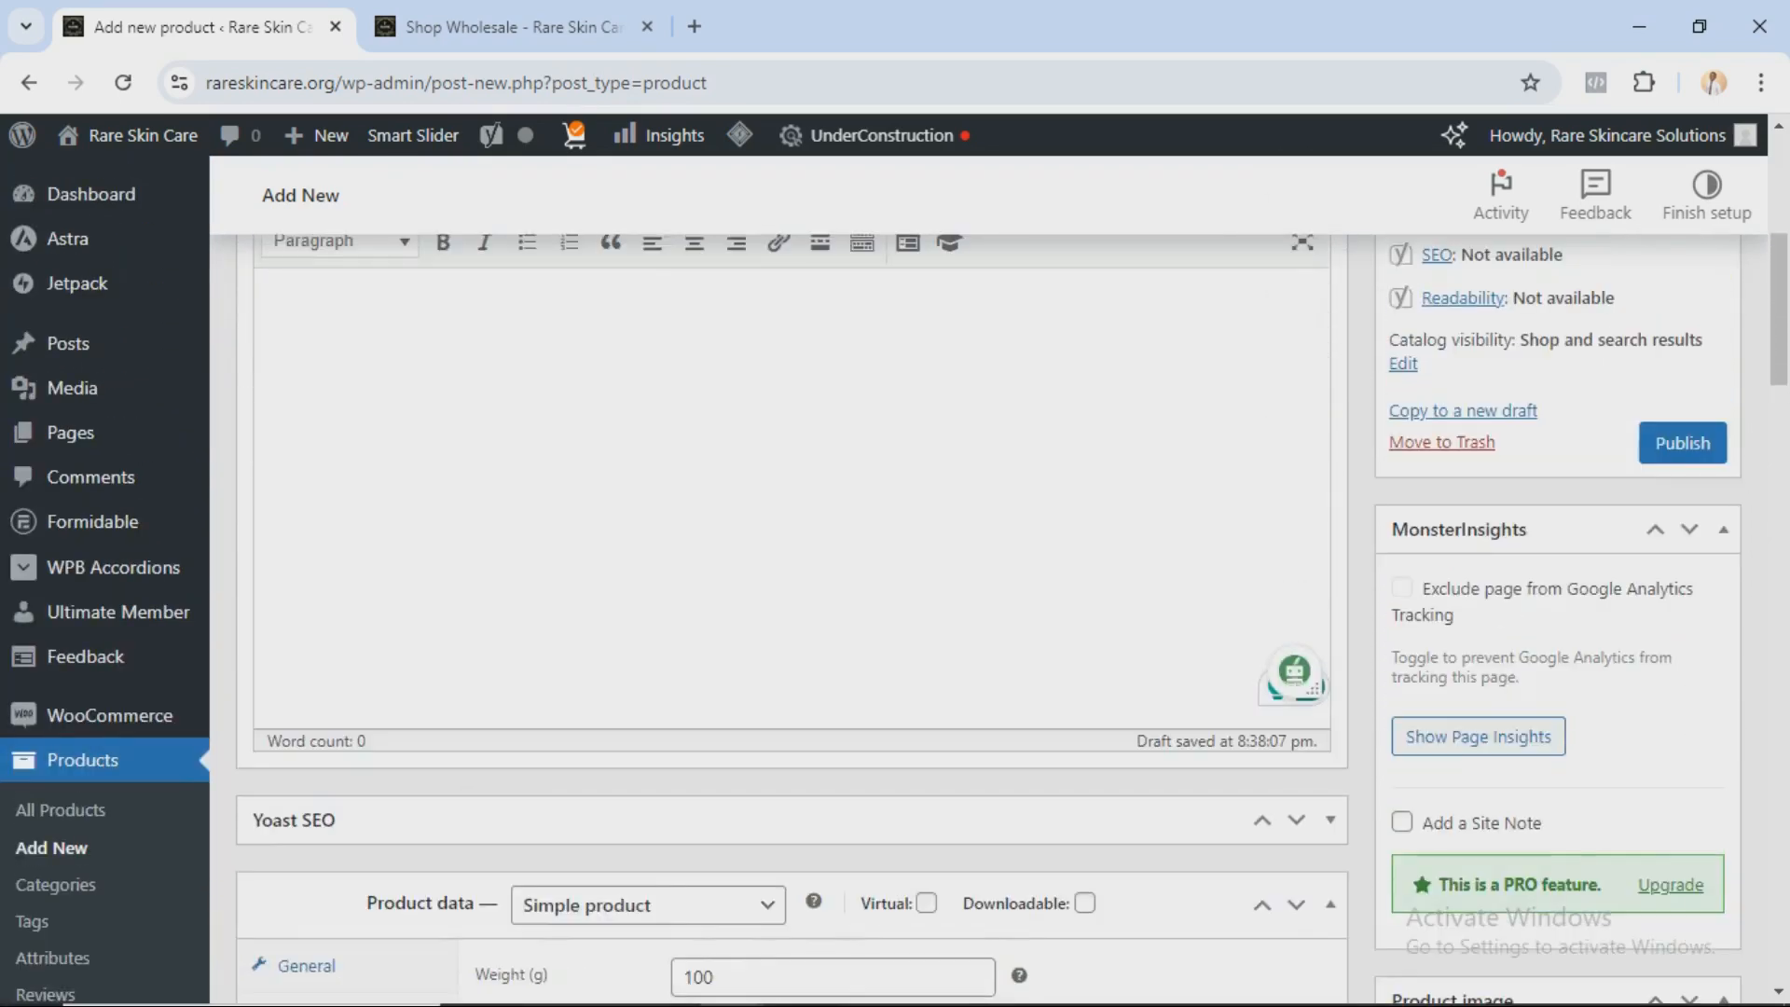
scroll(793, 578, up, 1)
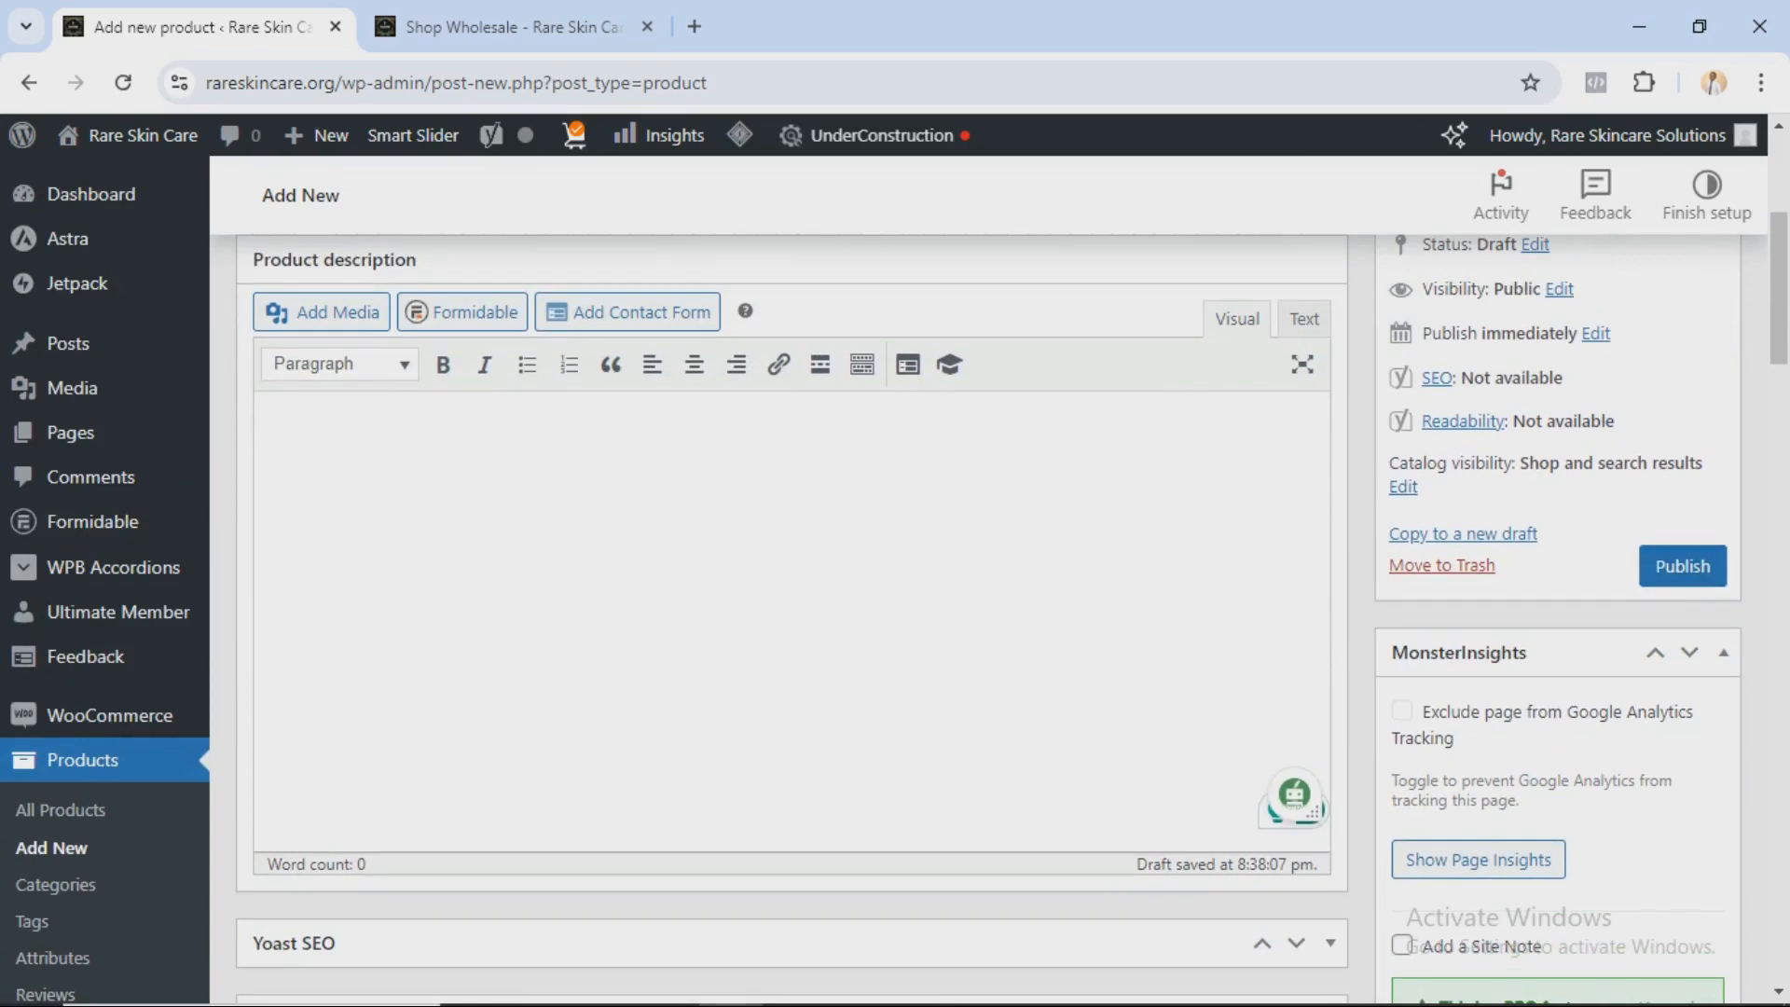
scroll(792, 578, down, 3)
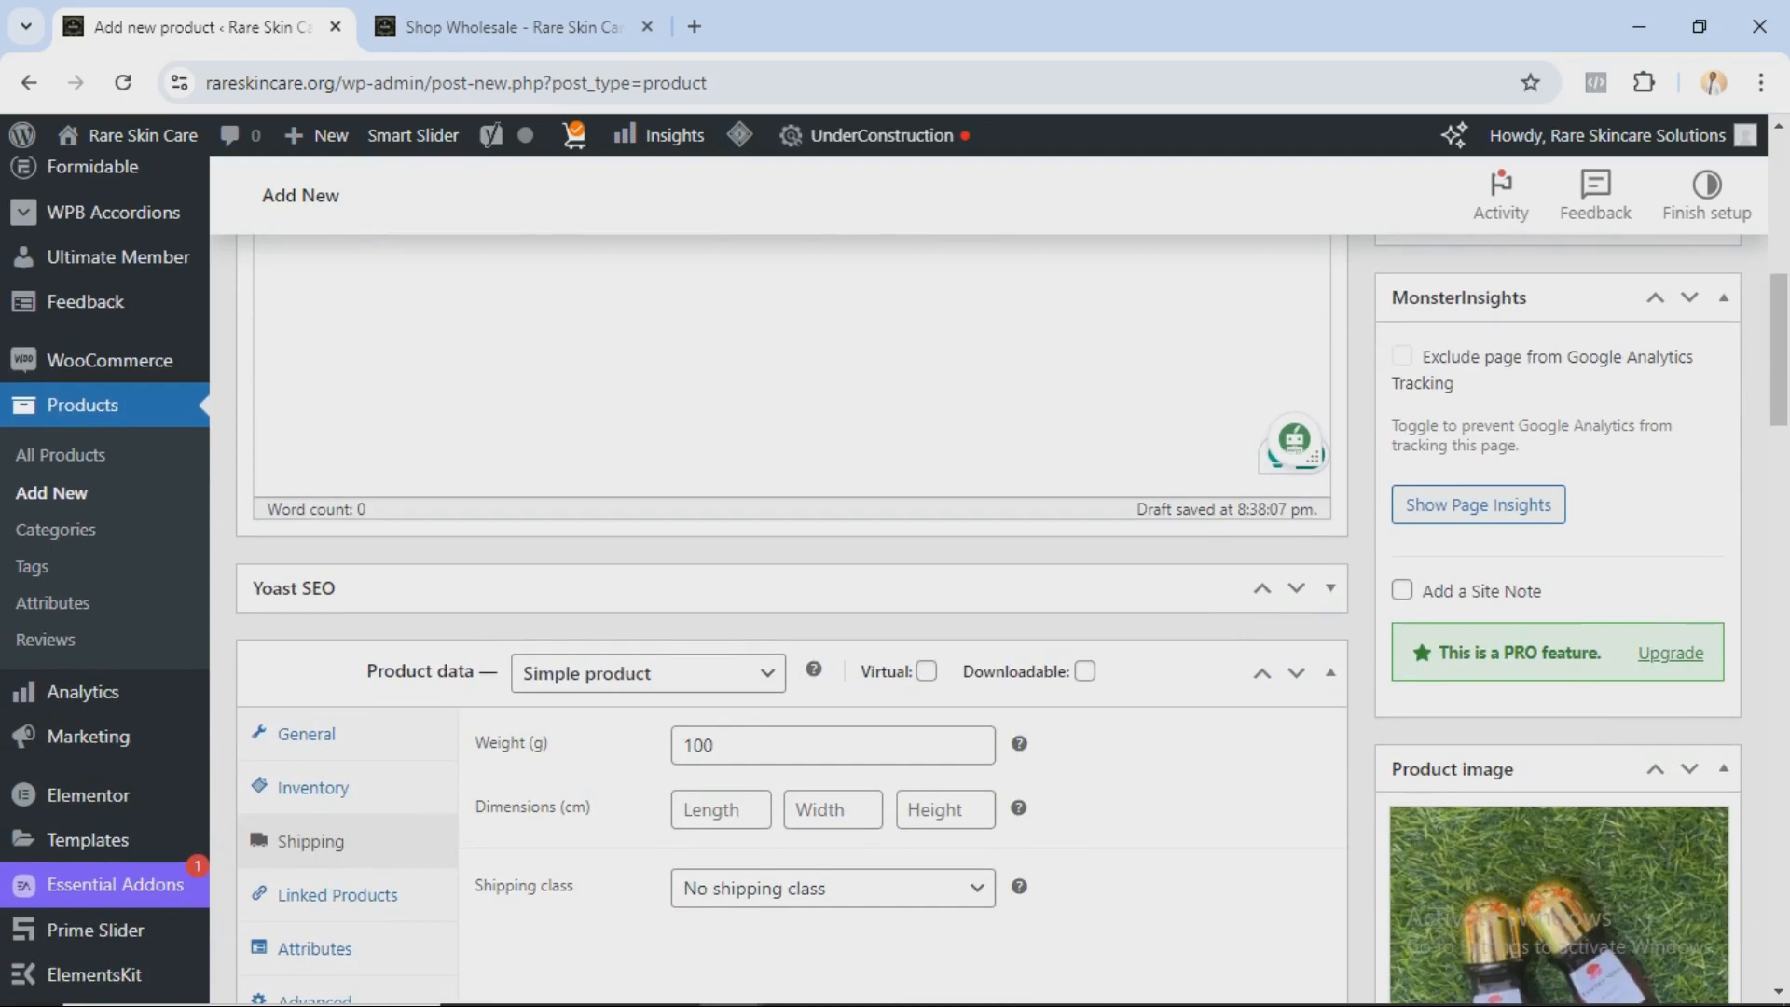
click(643, 673)
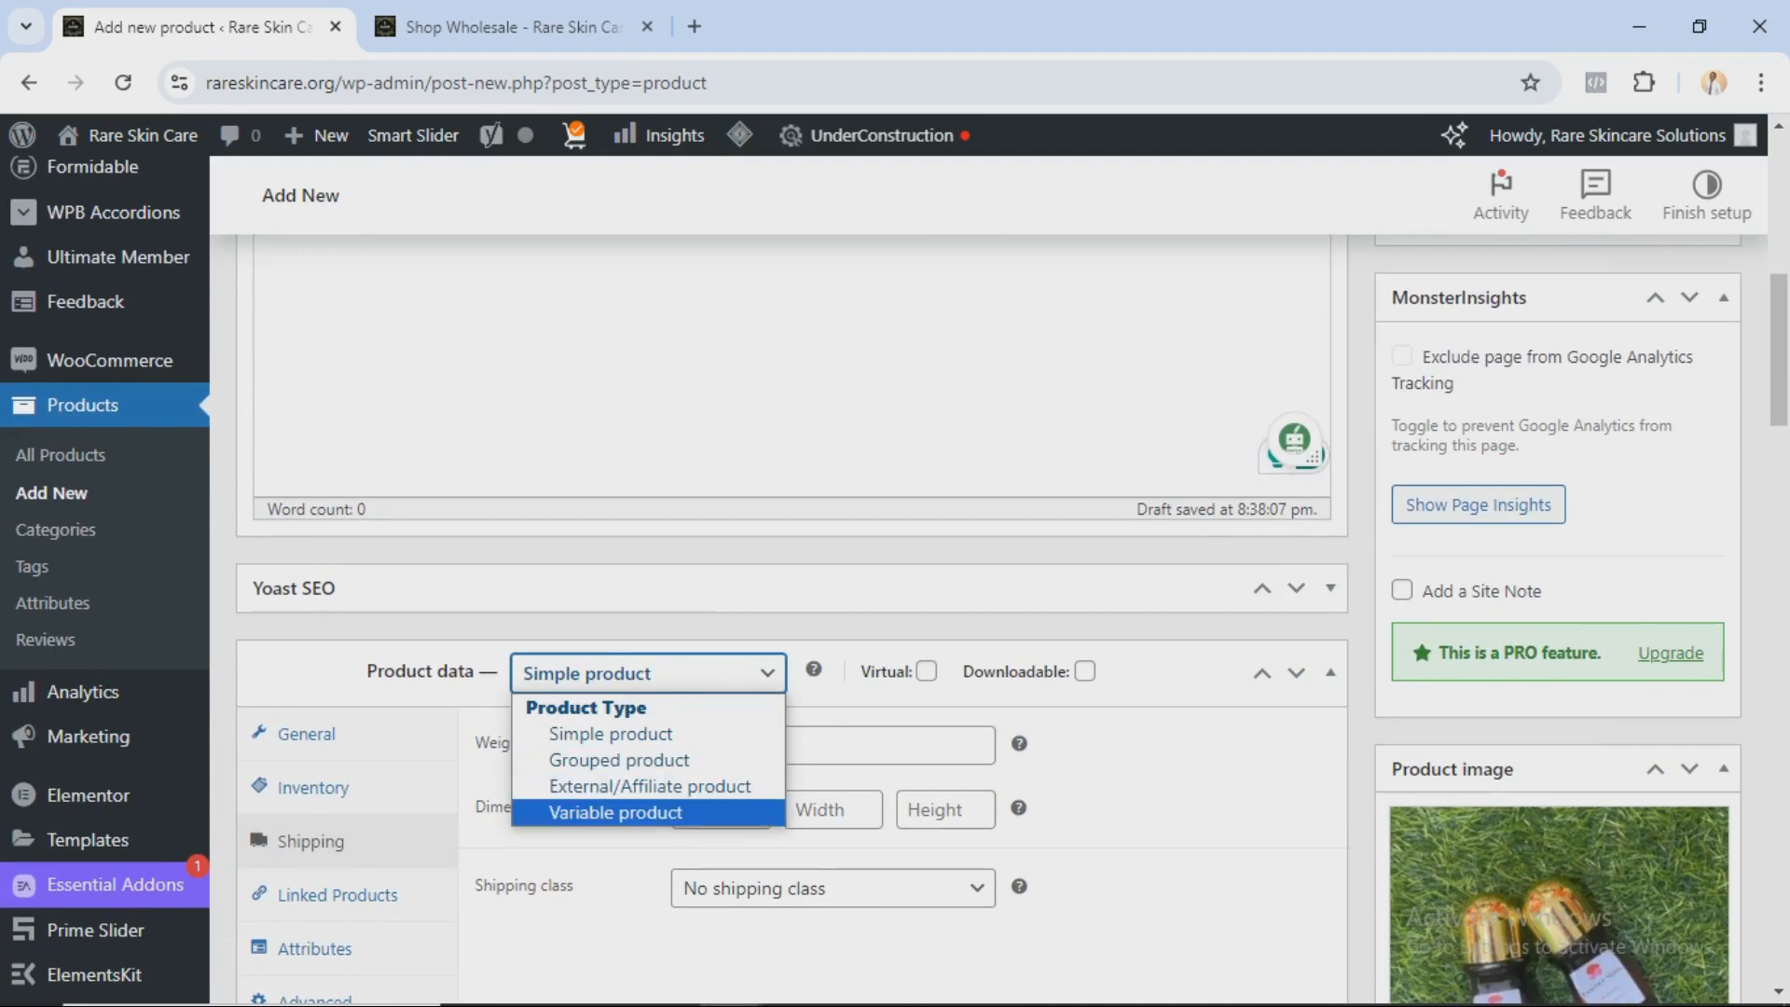
click(616, 812)
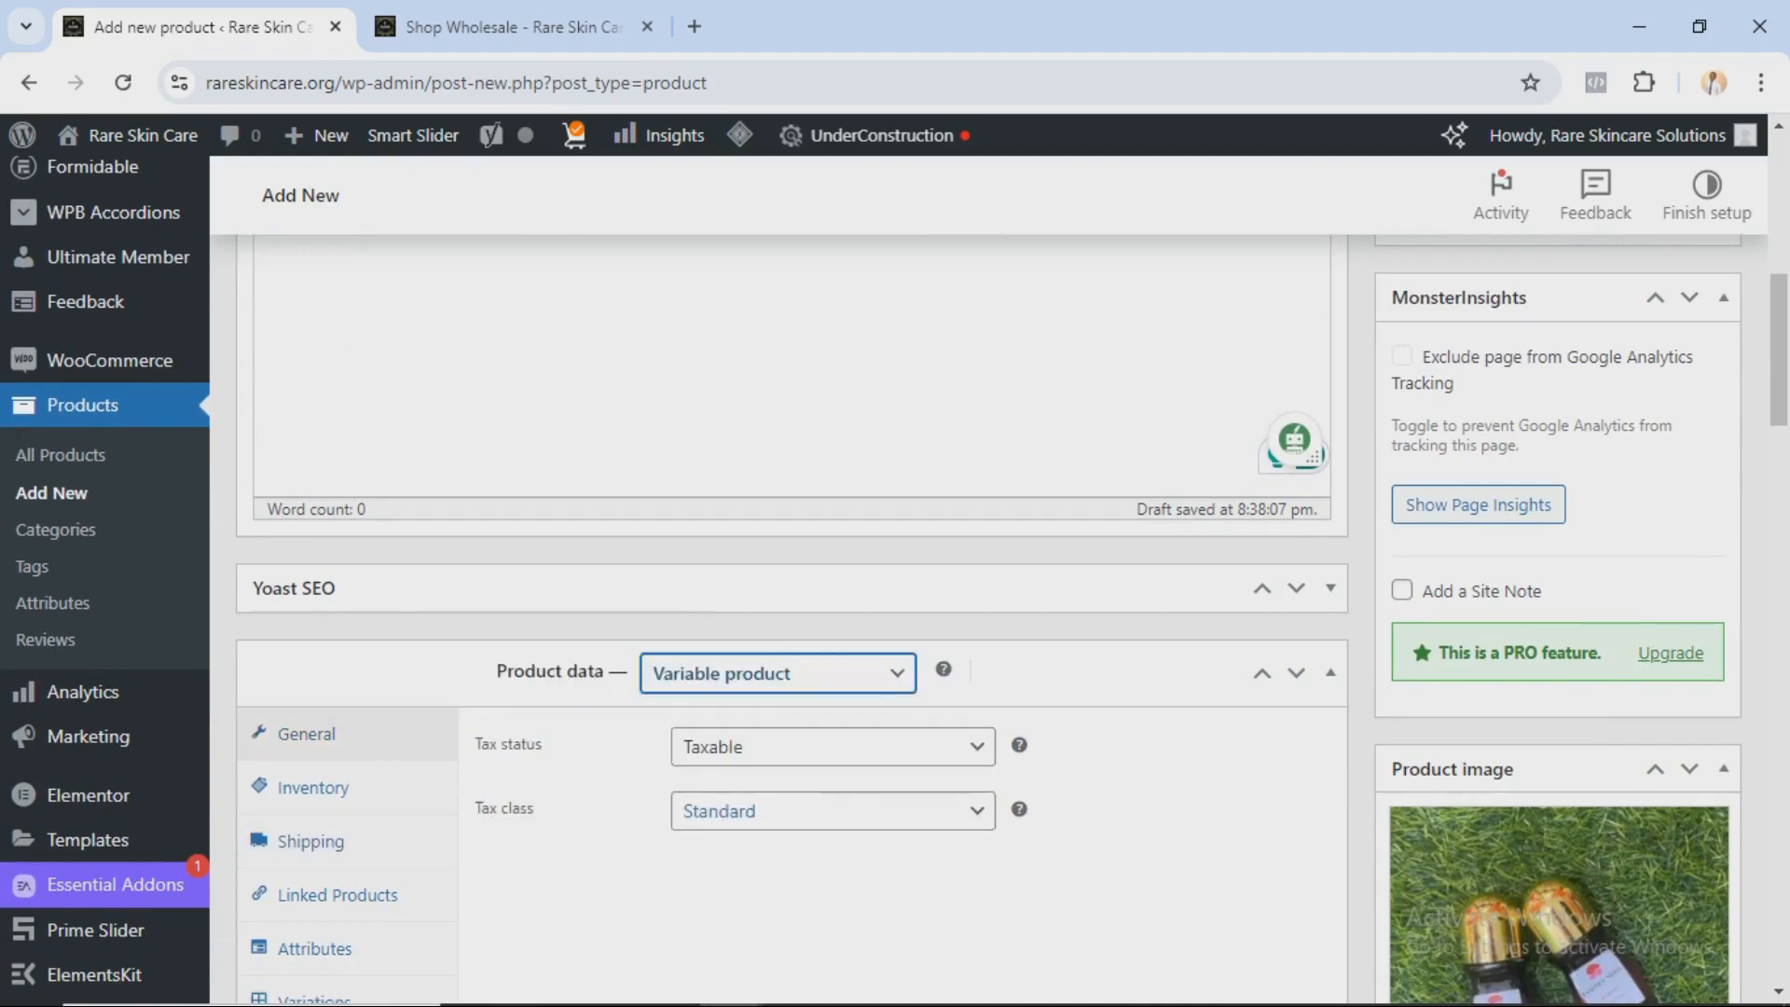
Step: Open the variable product's attribute settings and add a second blank attribute
scroll(896, 578, down, 3)
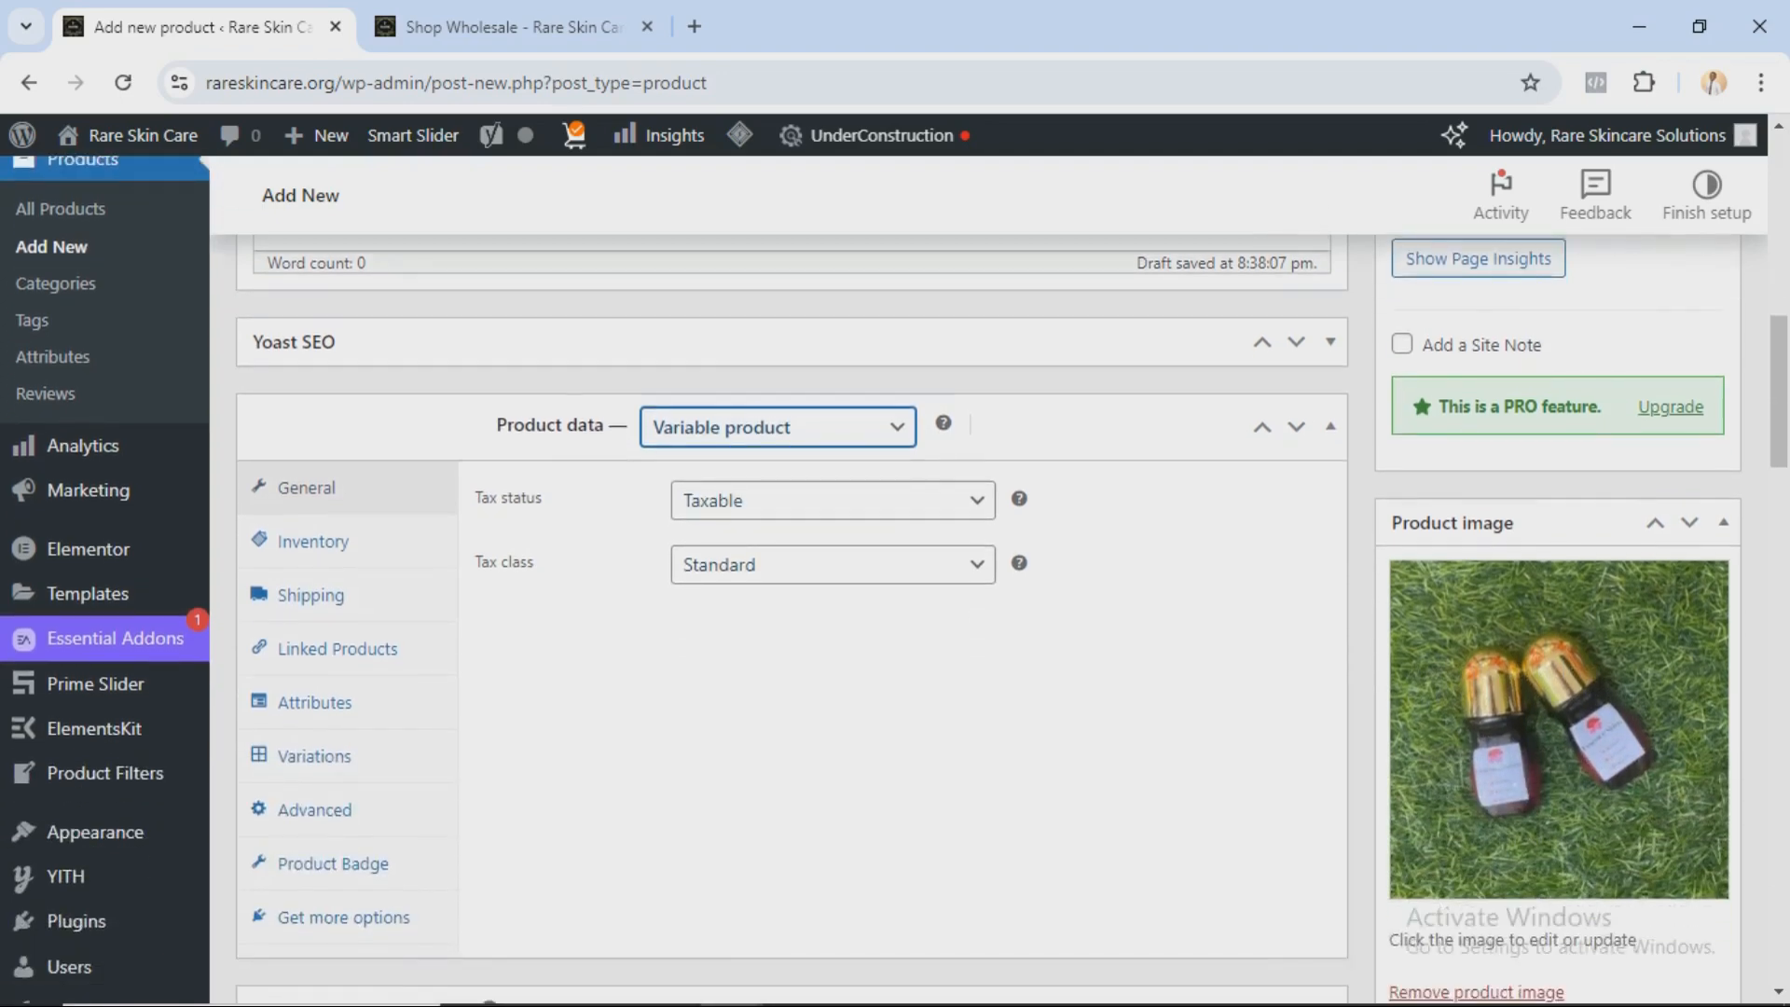
click(306, 487)
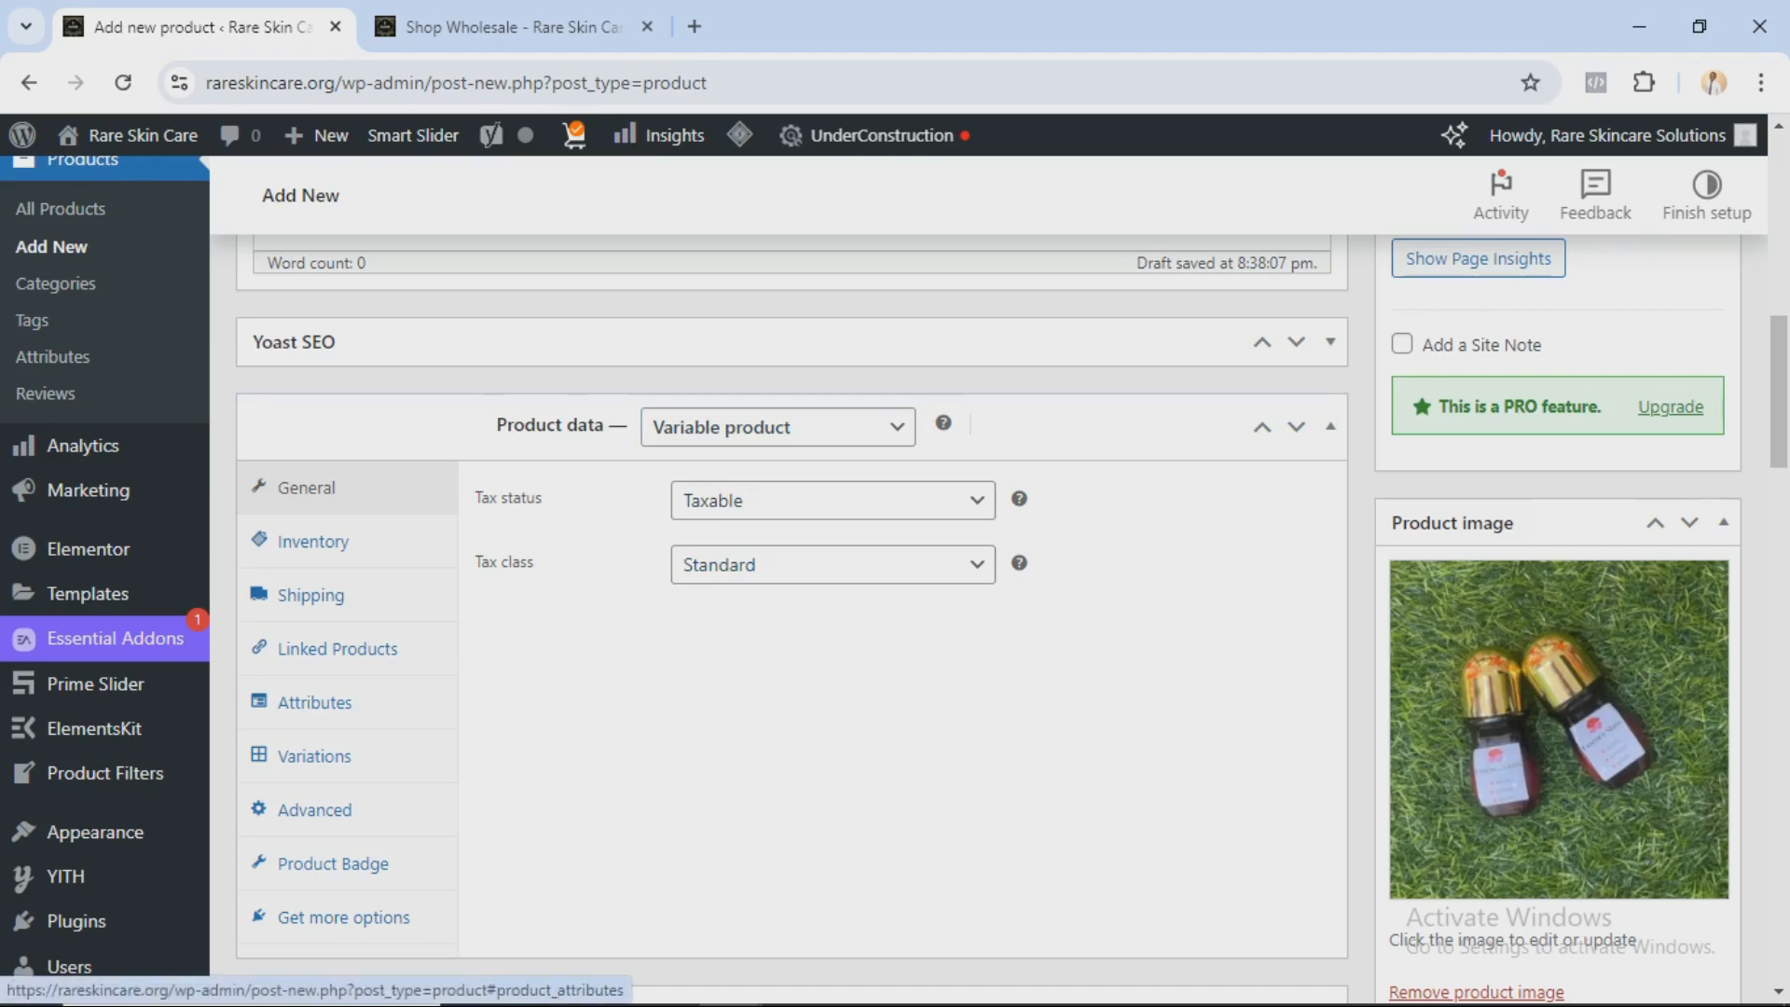
click(315, 702)
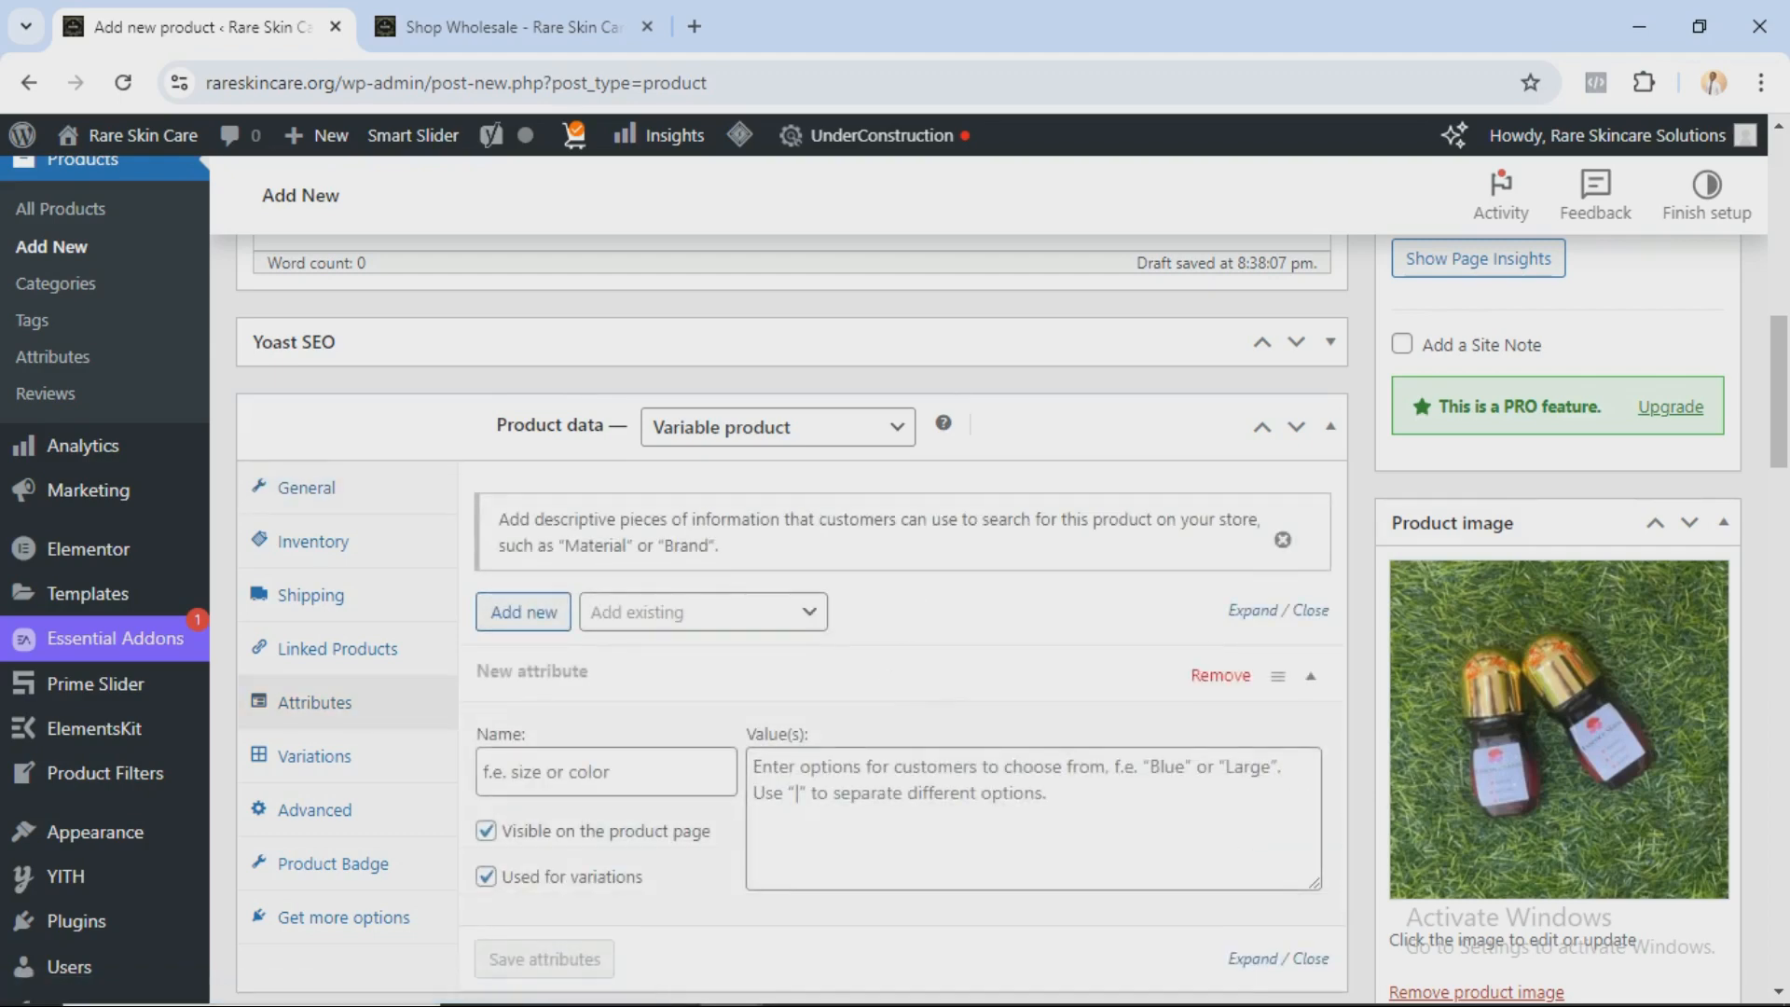
scroll(895, 578, down, 3)
scroll(895, 578, down, 1)
scroll(895, 578, up, 3)
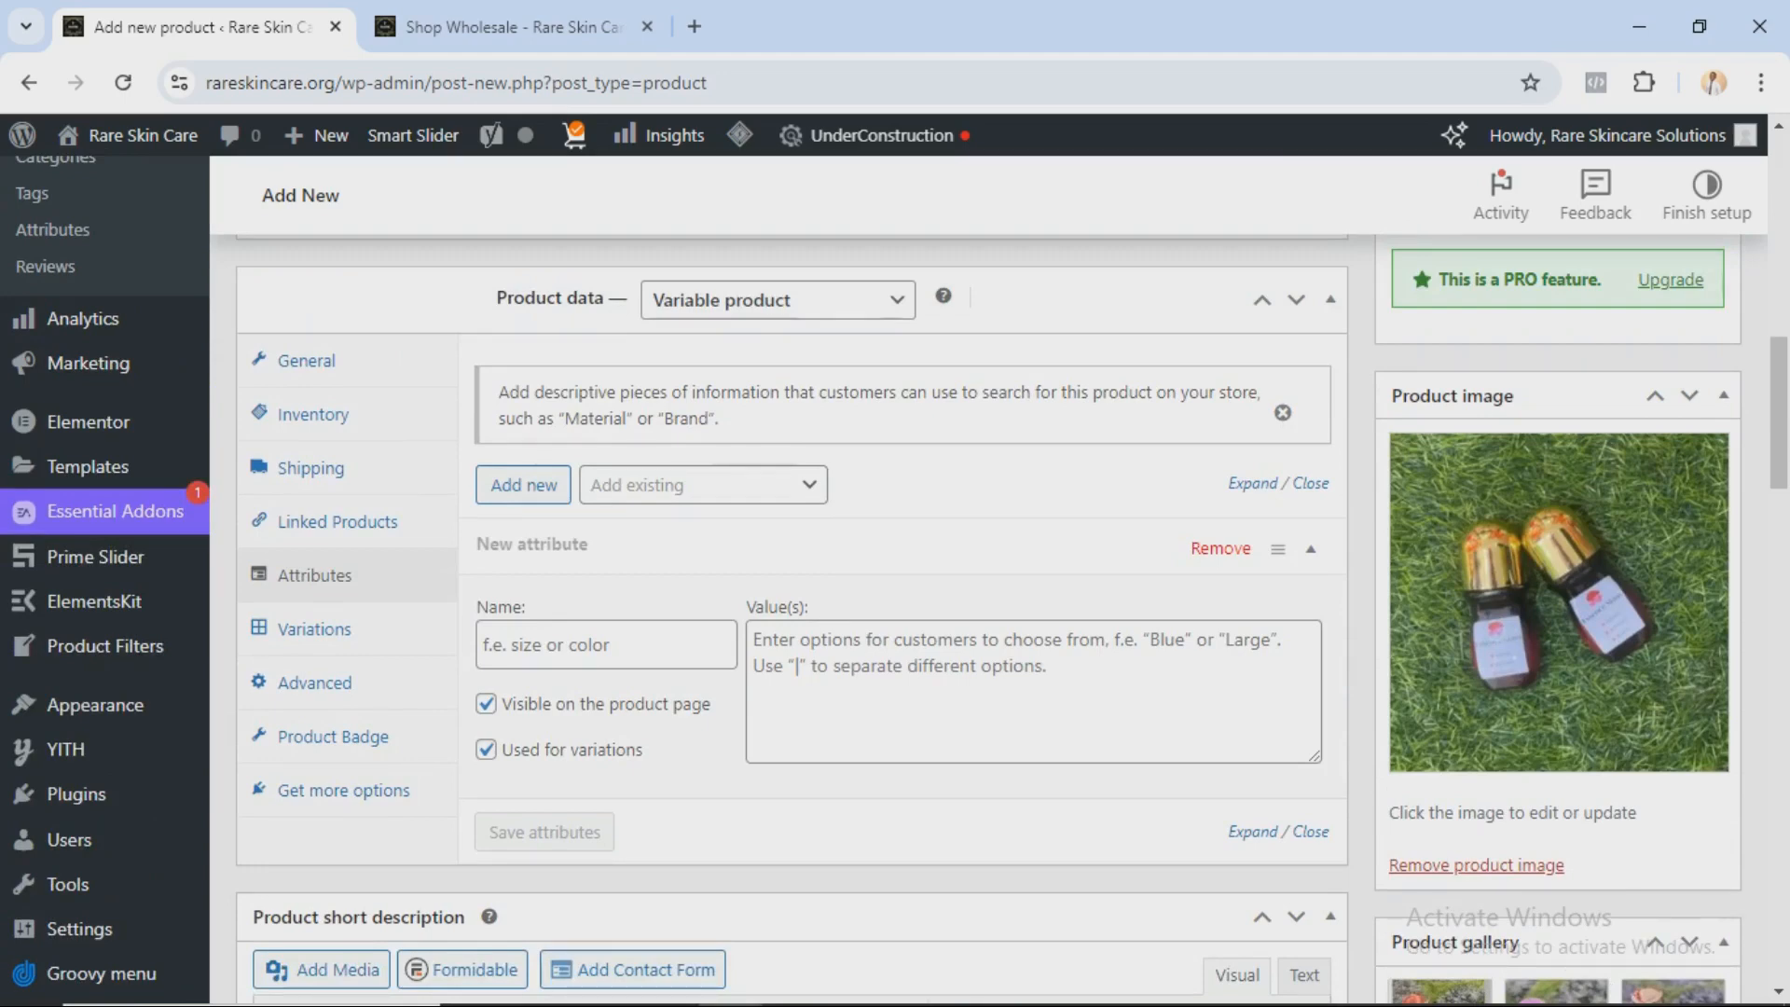
click(526, 485)
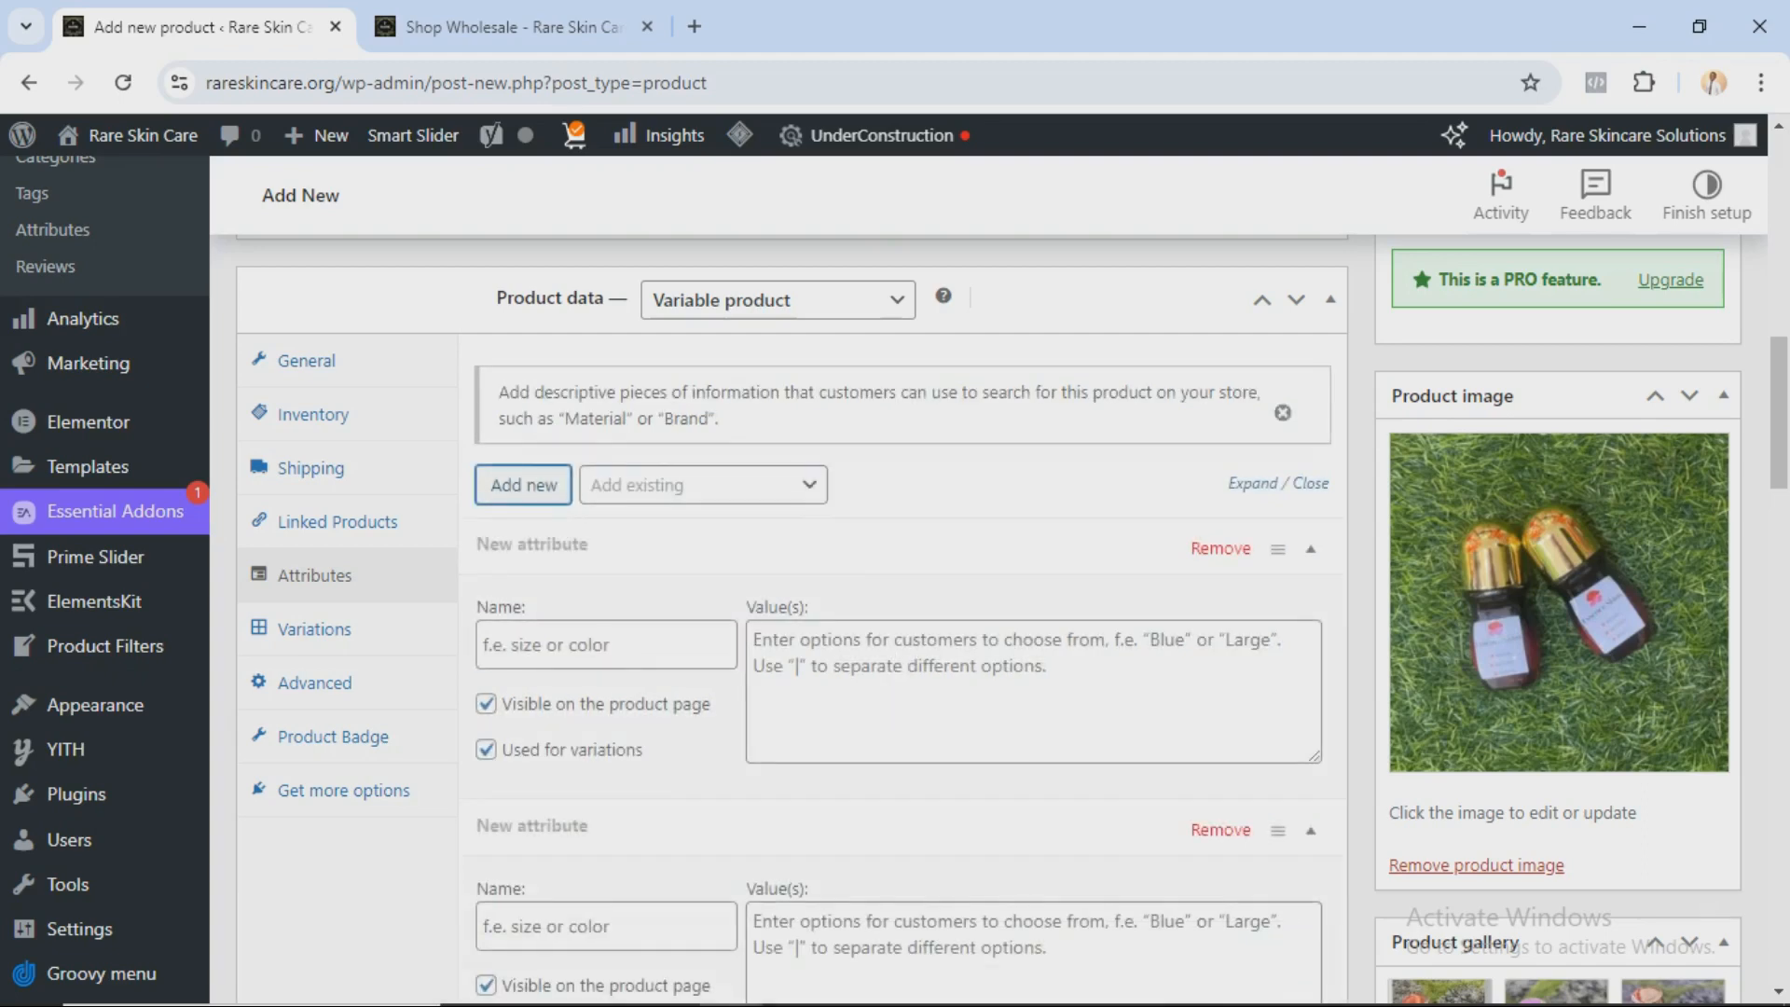
Step: Name the first attribute "Colour" and the second attribute "Size"
click(606, 645)
text(Colu)
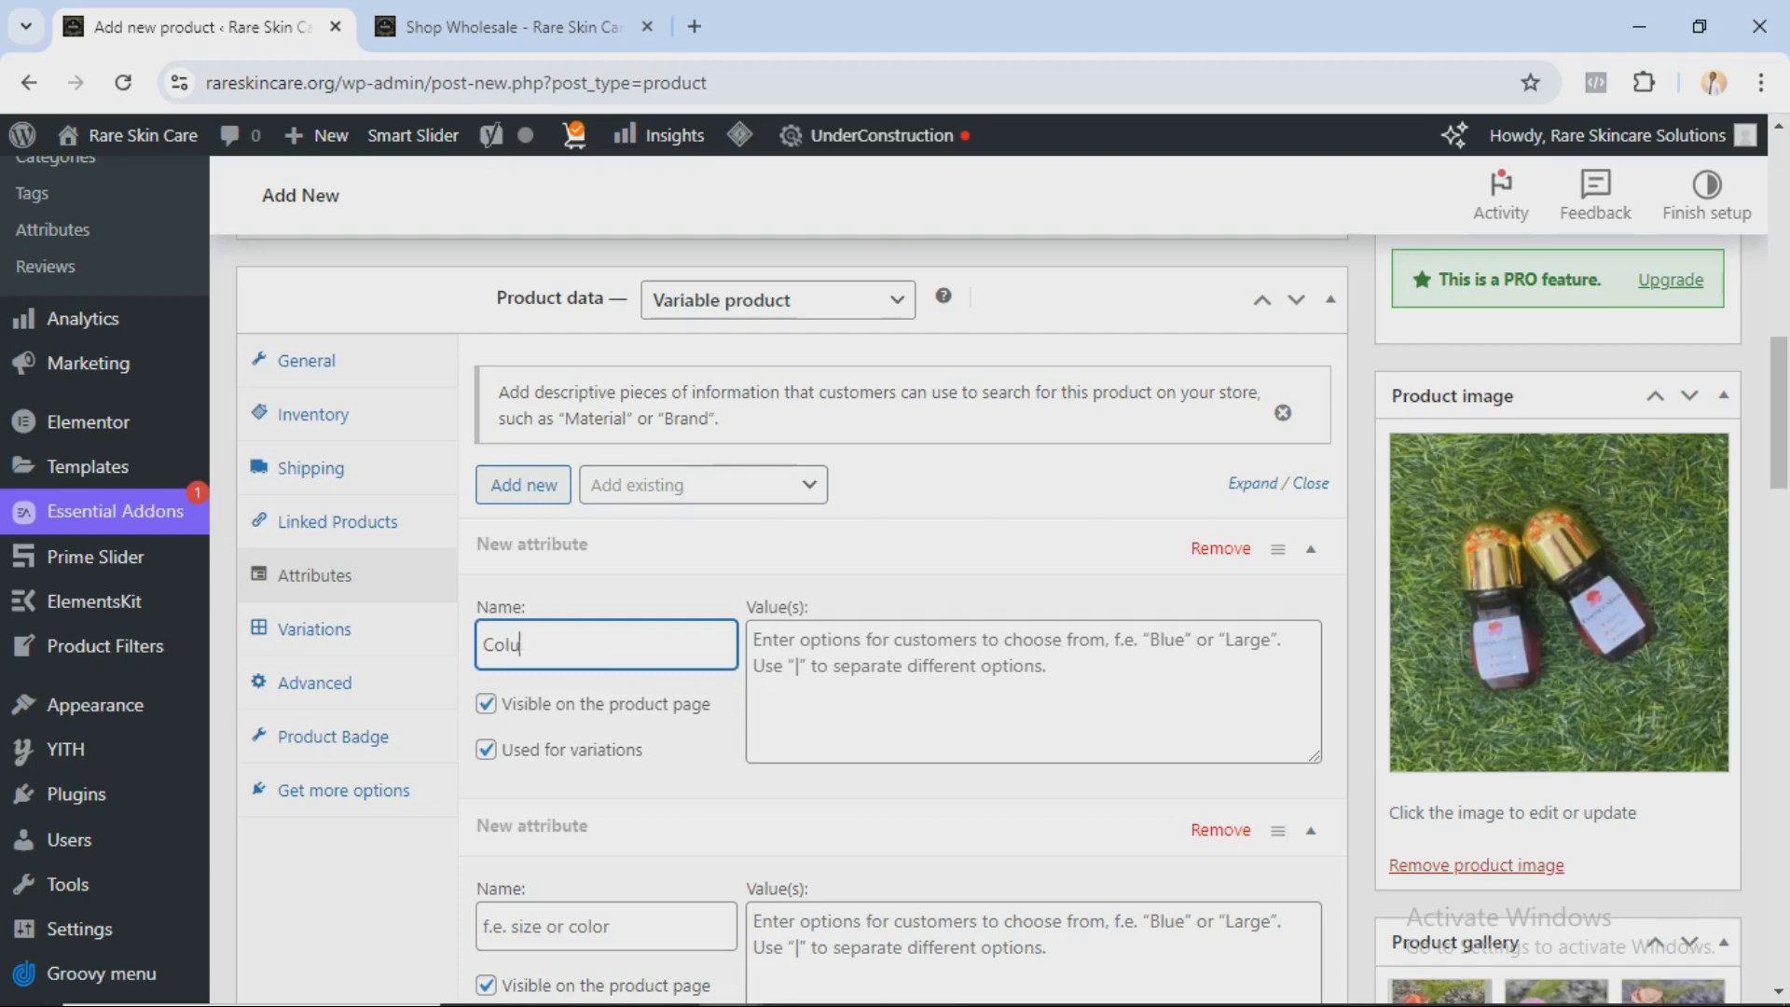
key(BackSpace)
text(our)
click(606, 927)
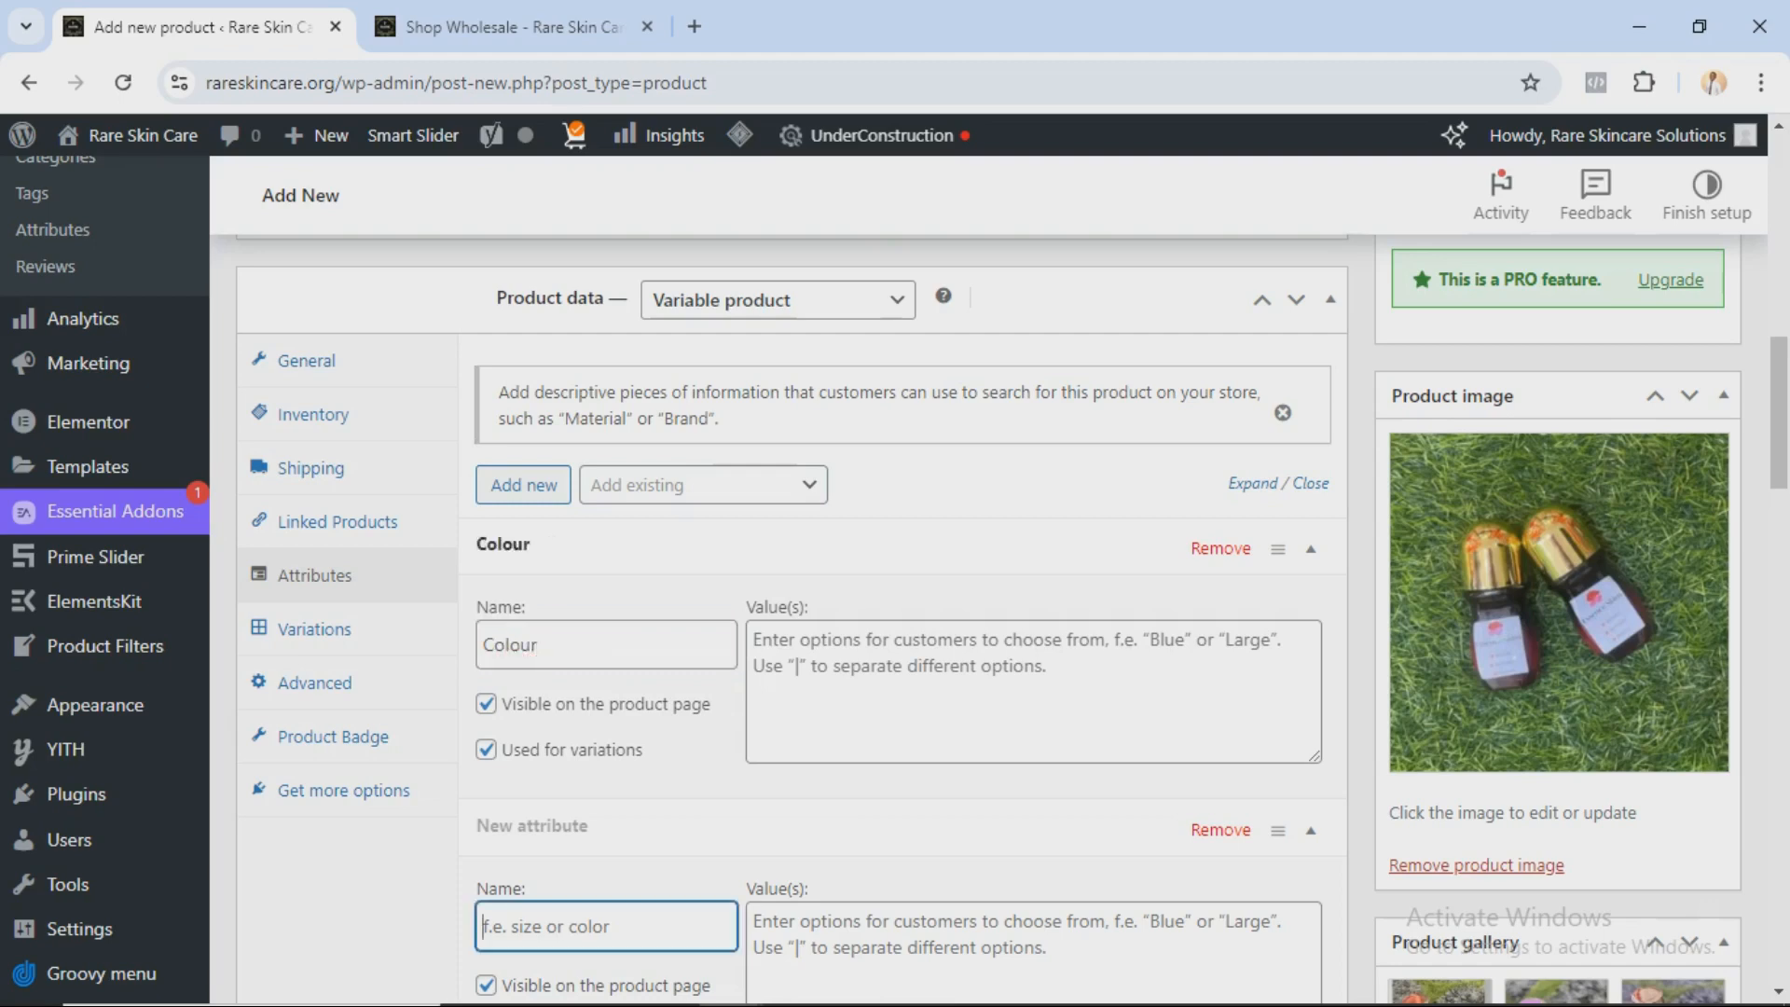
text(Size)
Step: Enter White, Red and Green as the Colour attribute's options, separated by vertical bars
click(1033, 692)
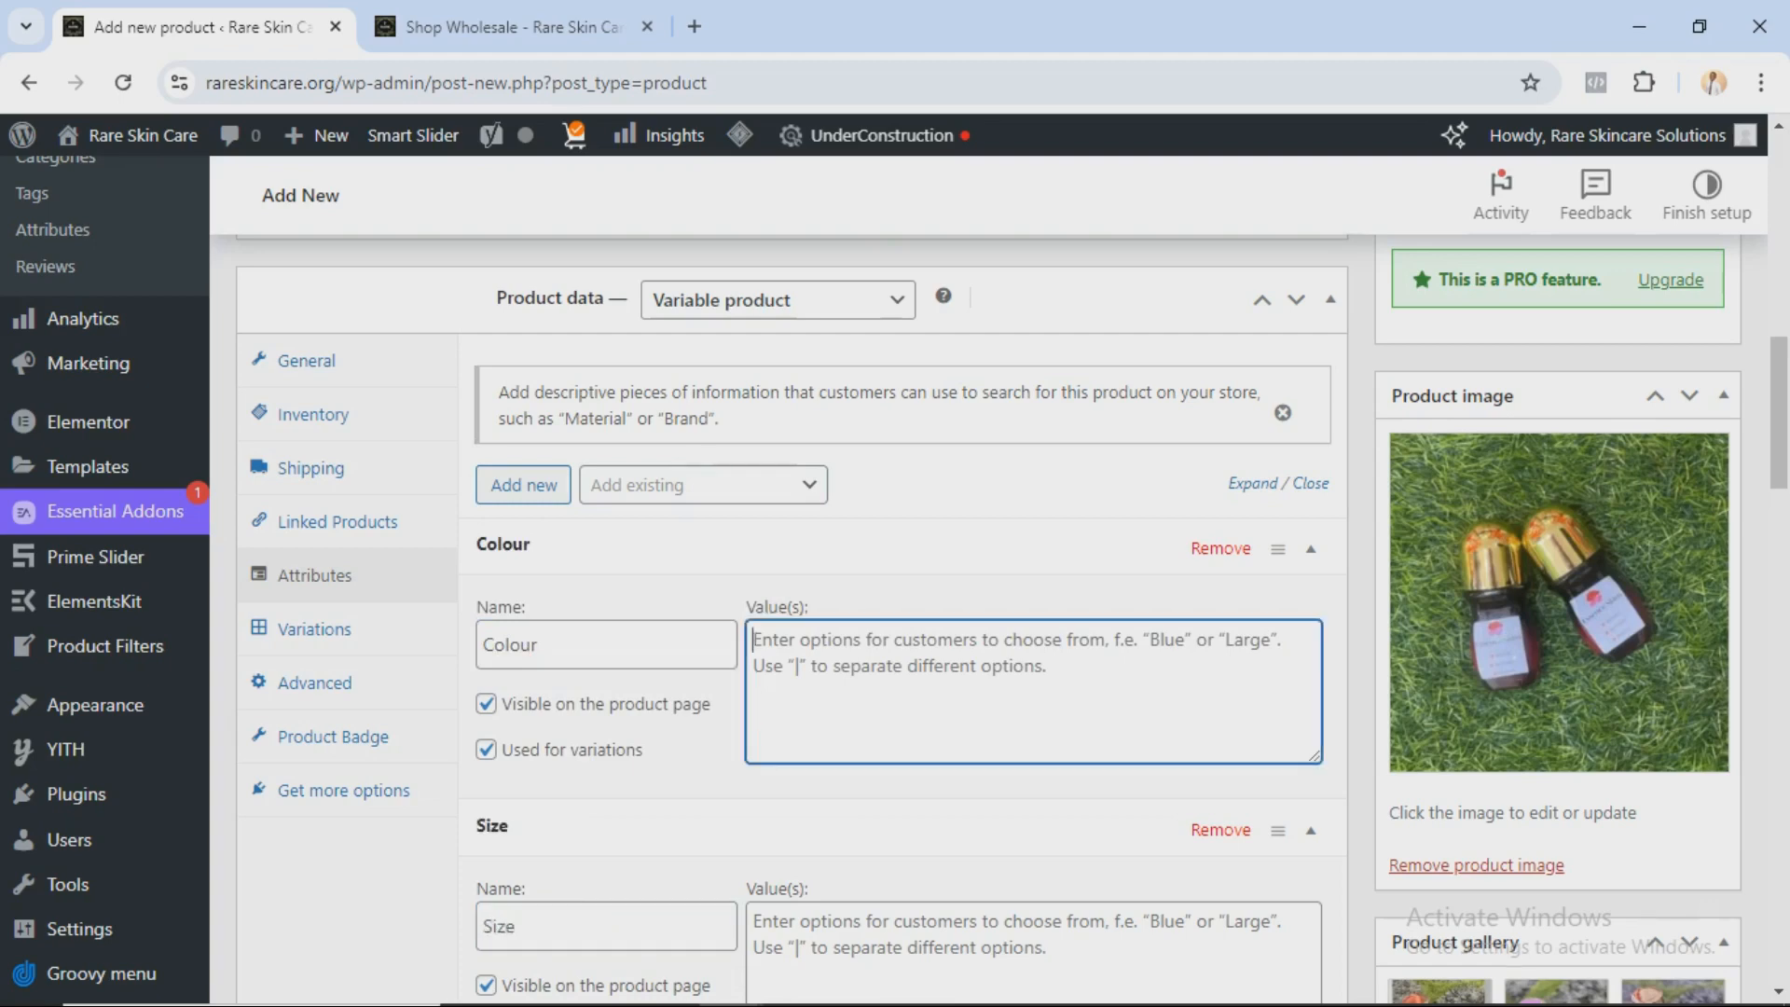
scroll(1033, 692, down, 1)
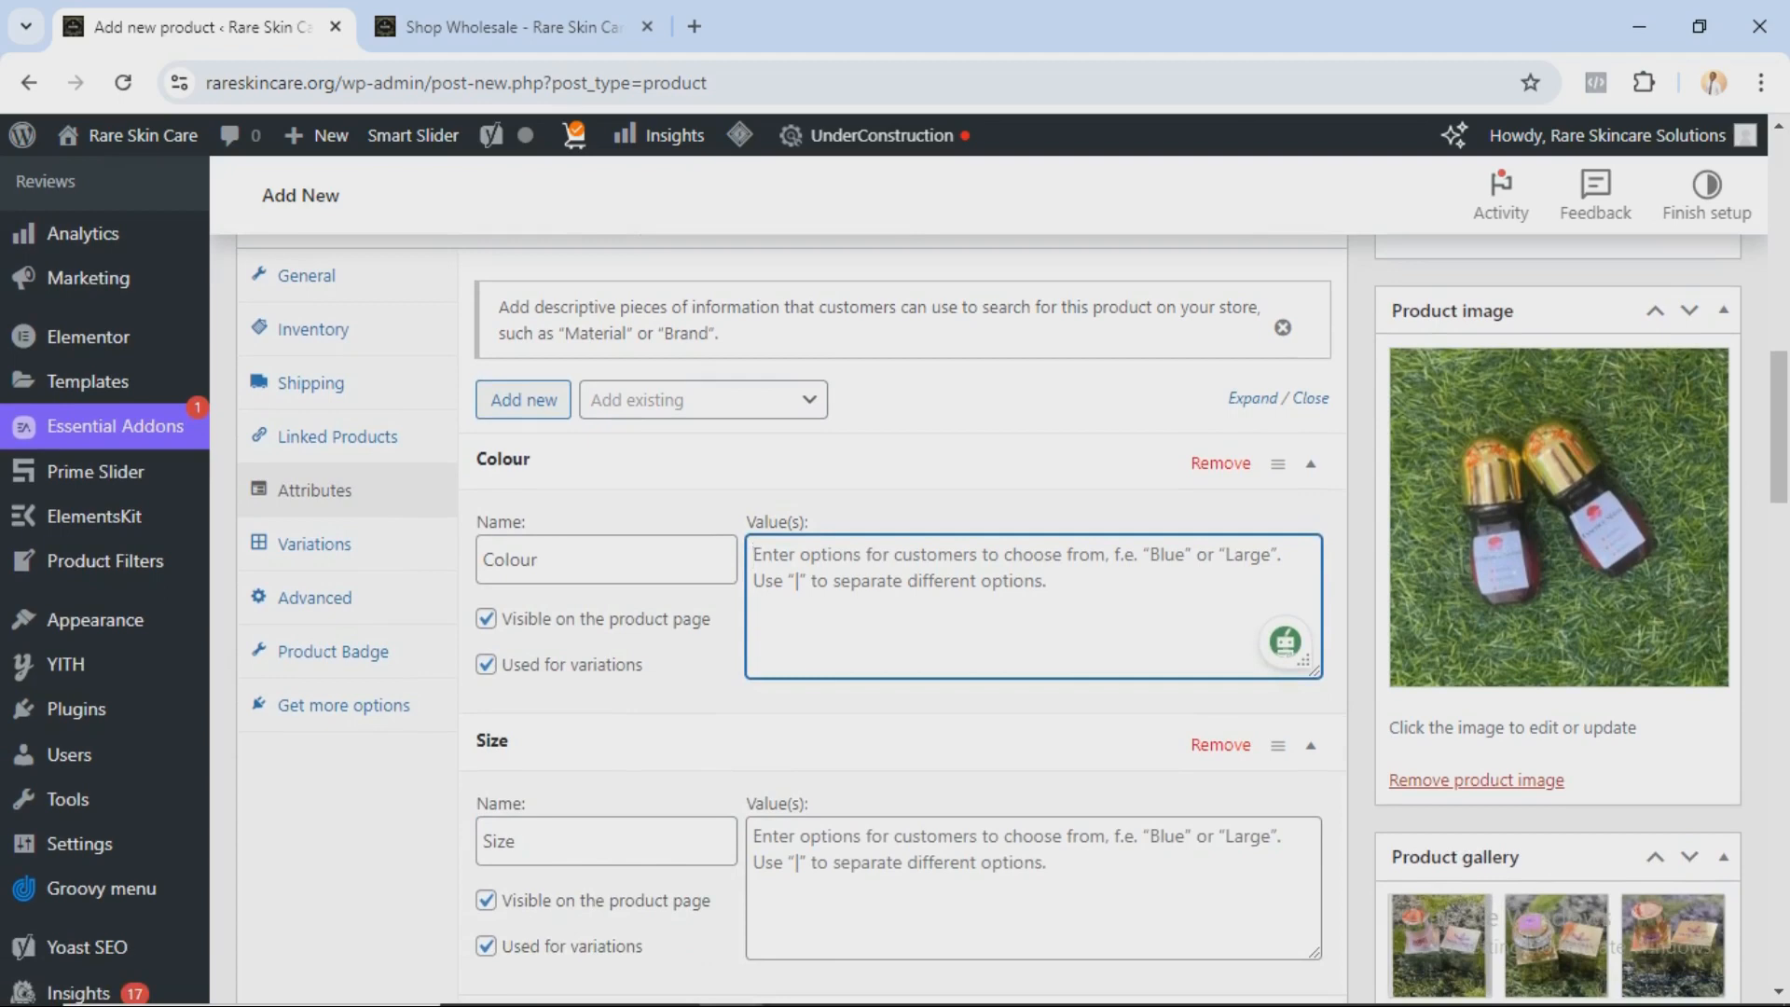
text(White)
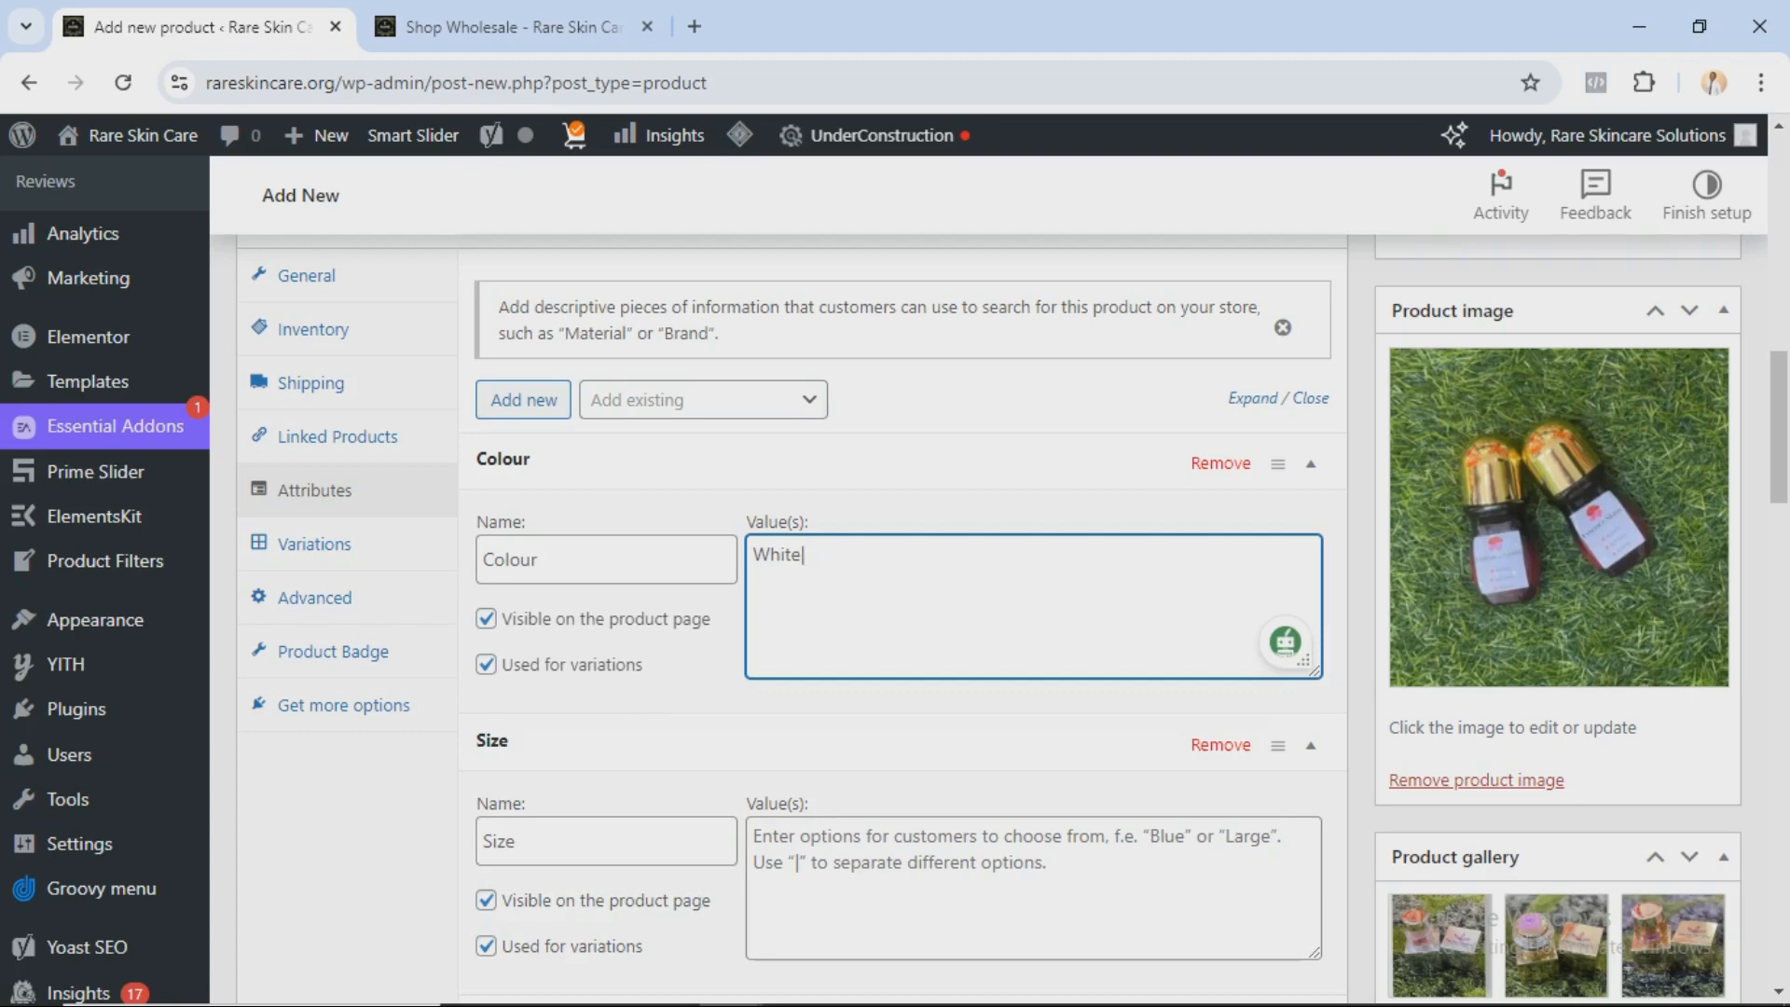
text(|Red|Green)
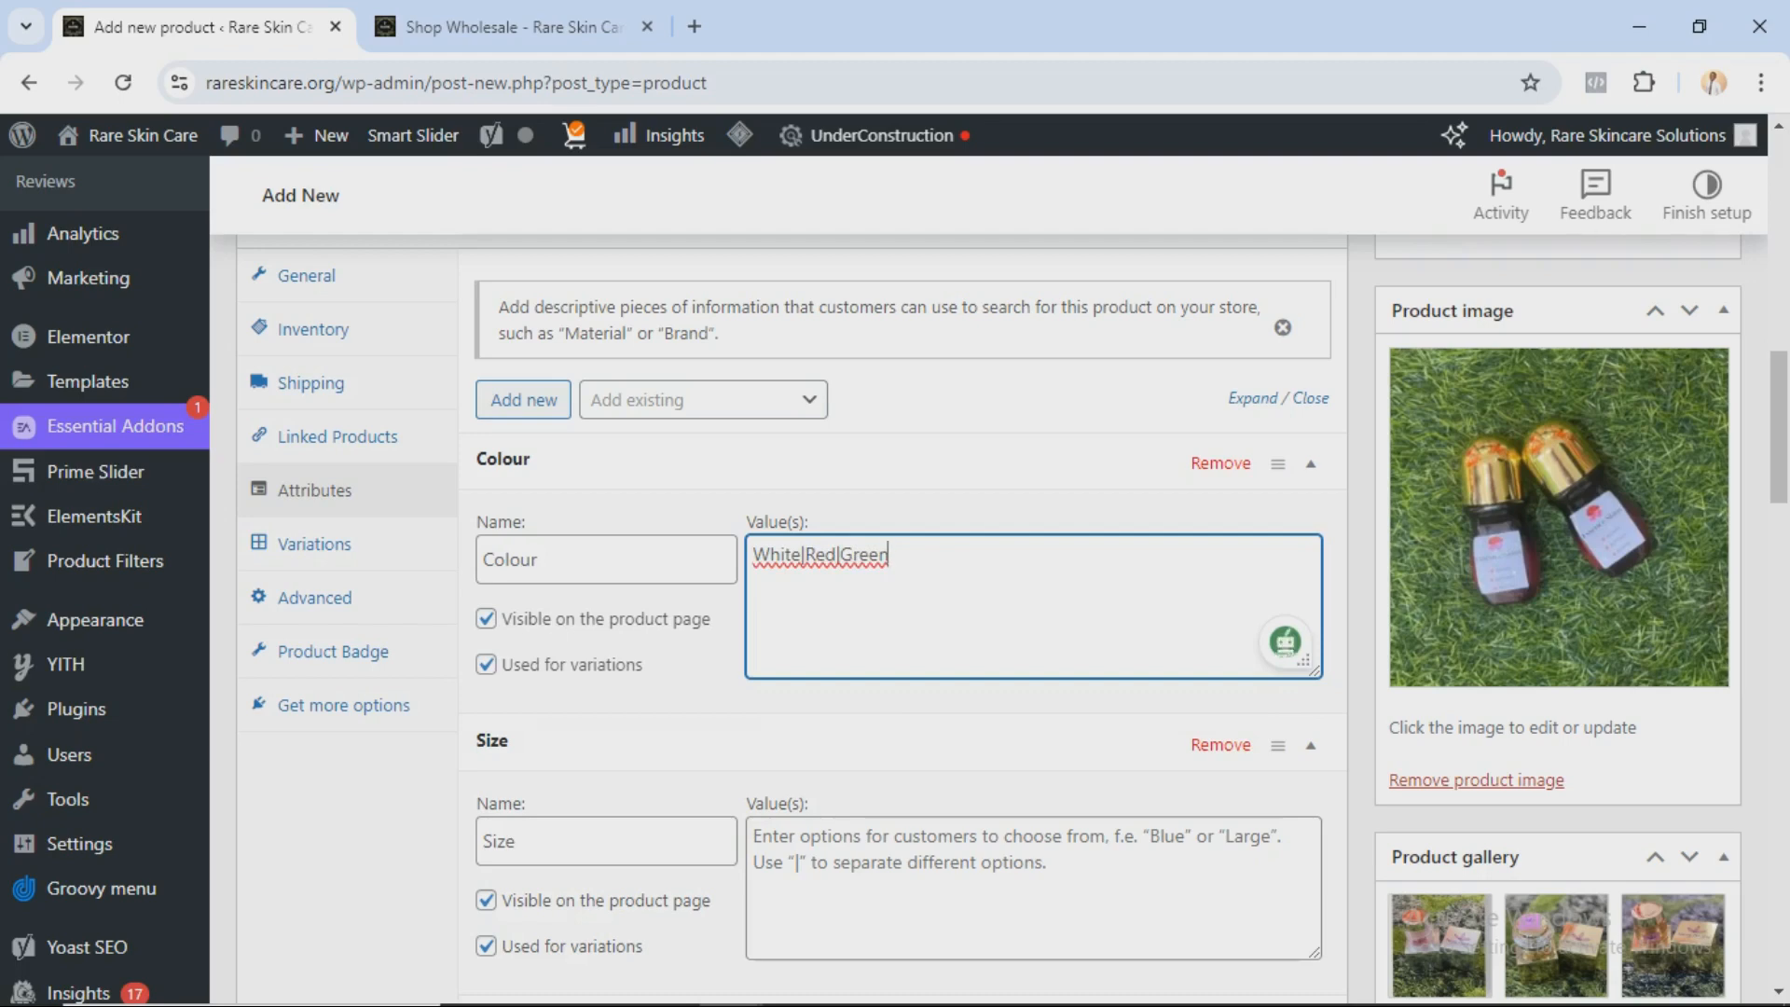
Step: Enter Small, Medium and Large as the Size attribute's options, separated by vertical bars
click(559, 841)
scroll(559, 841, down, 1)
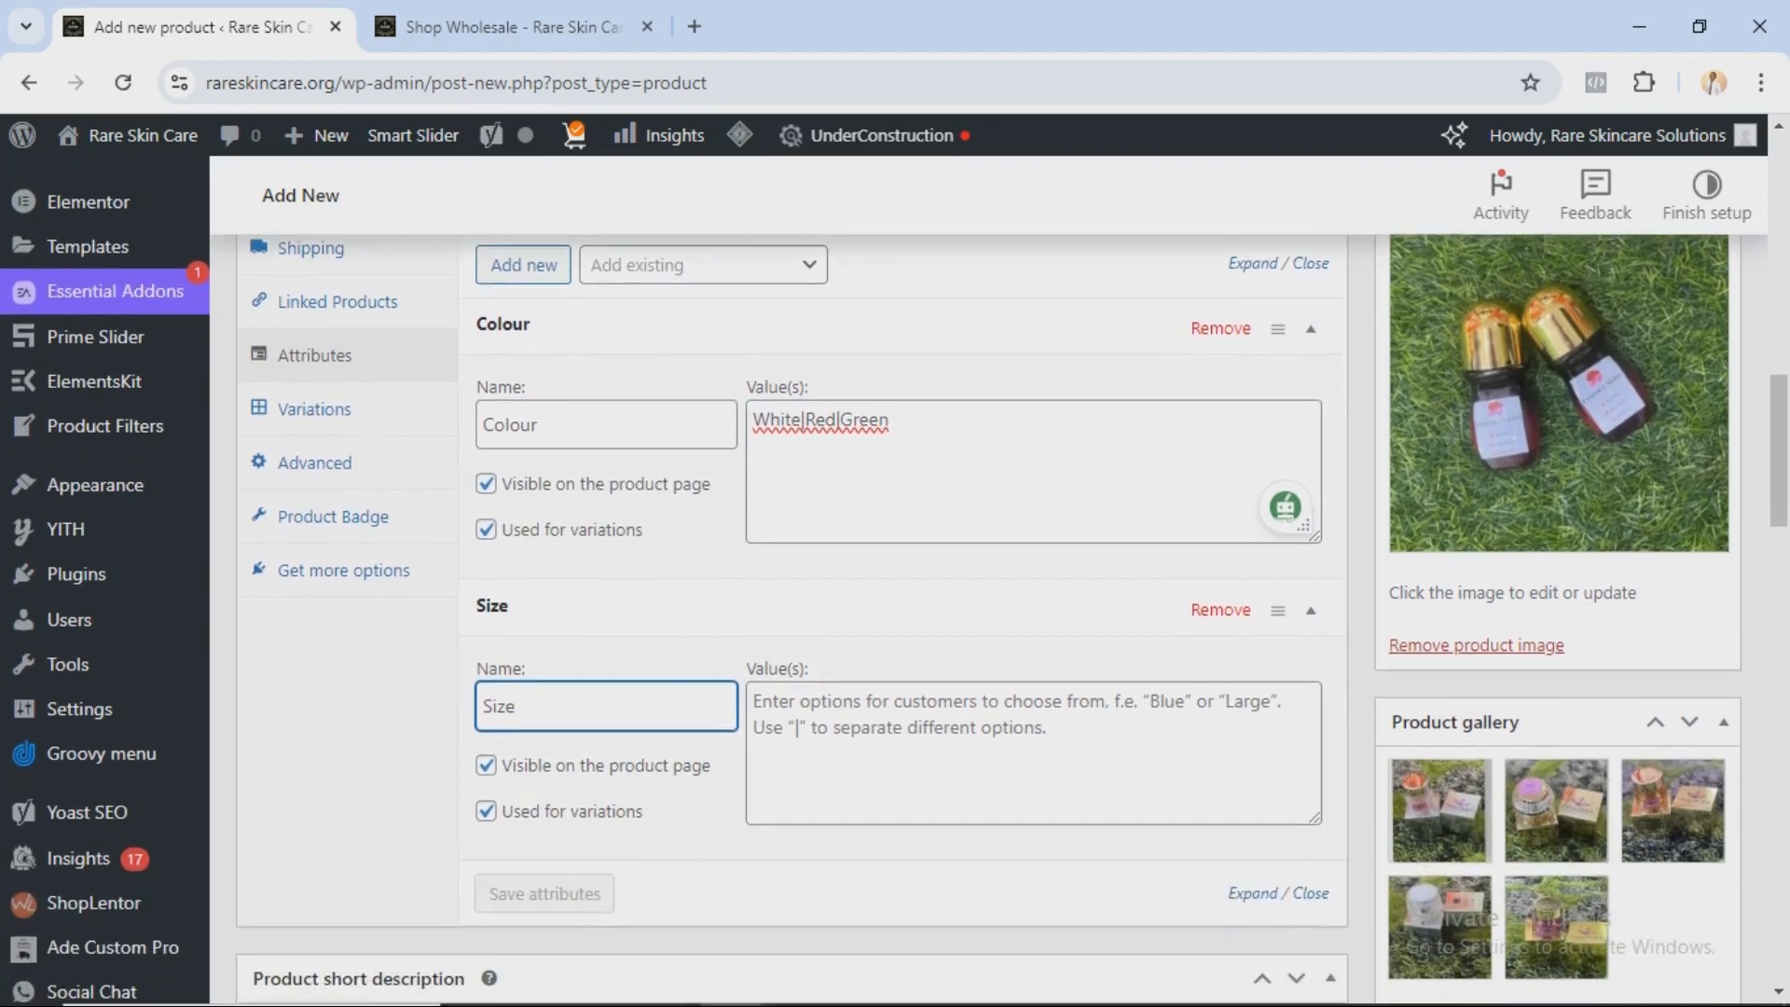
click(895, 736)
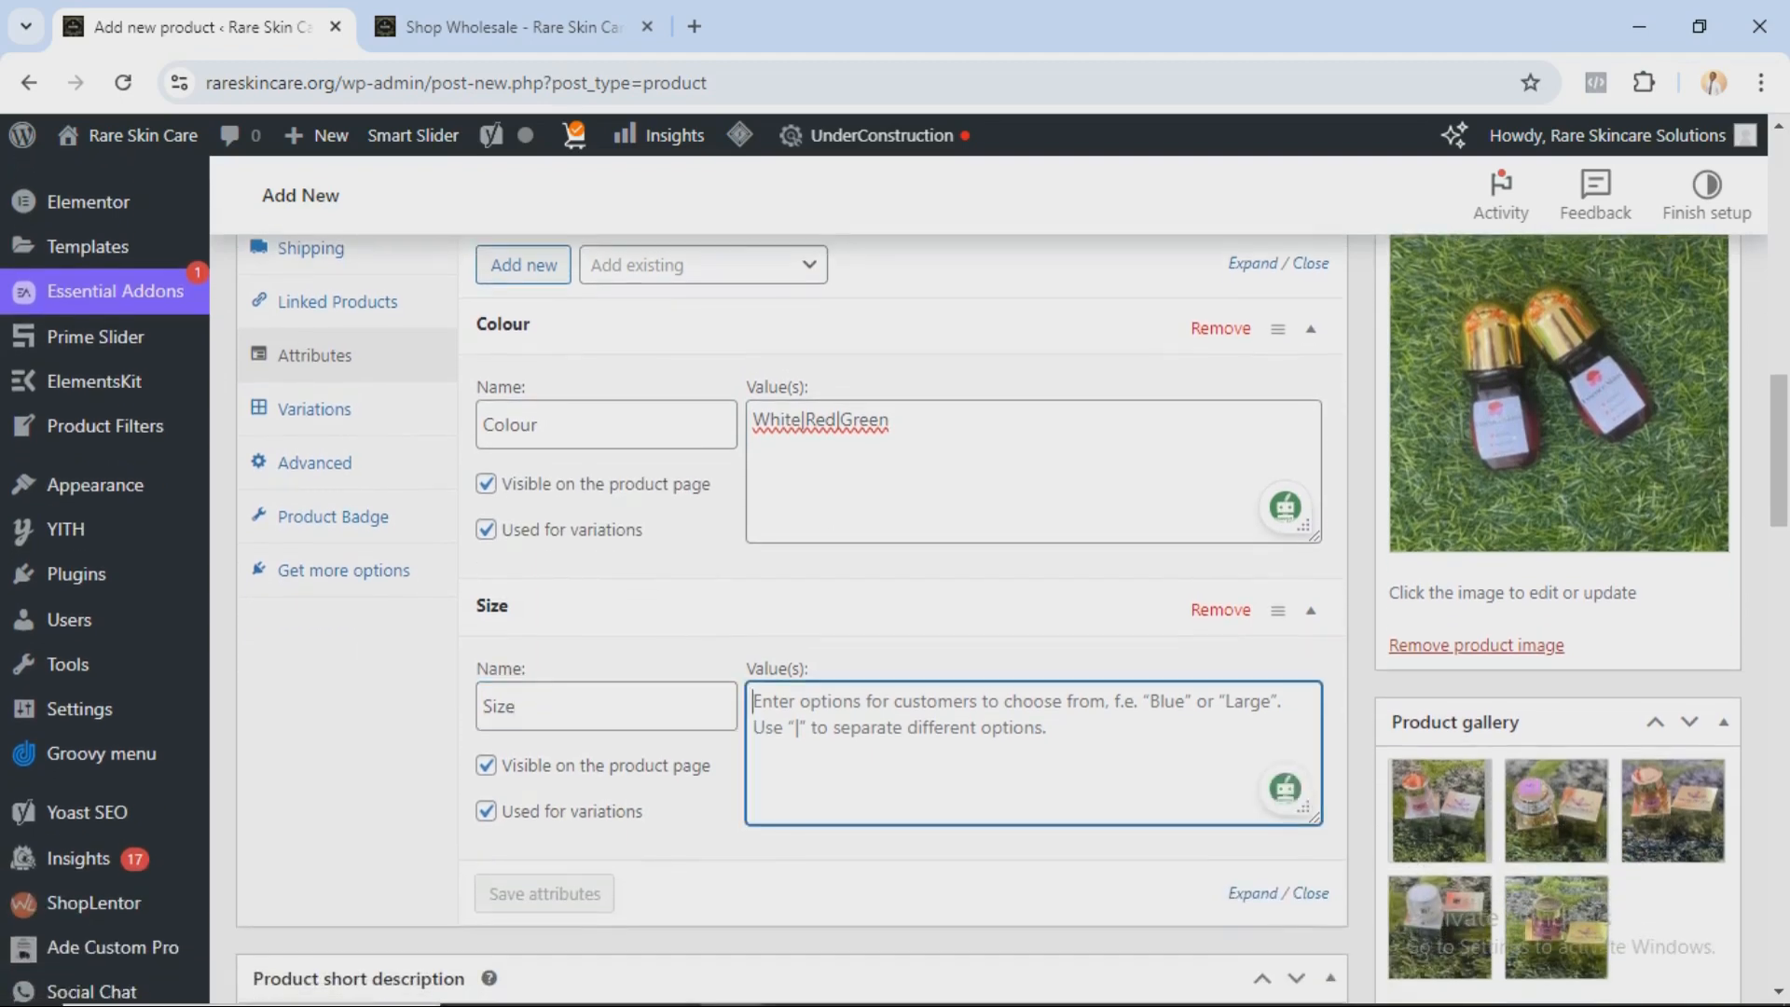
text(Small)
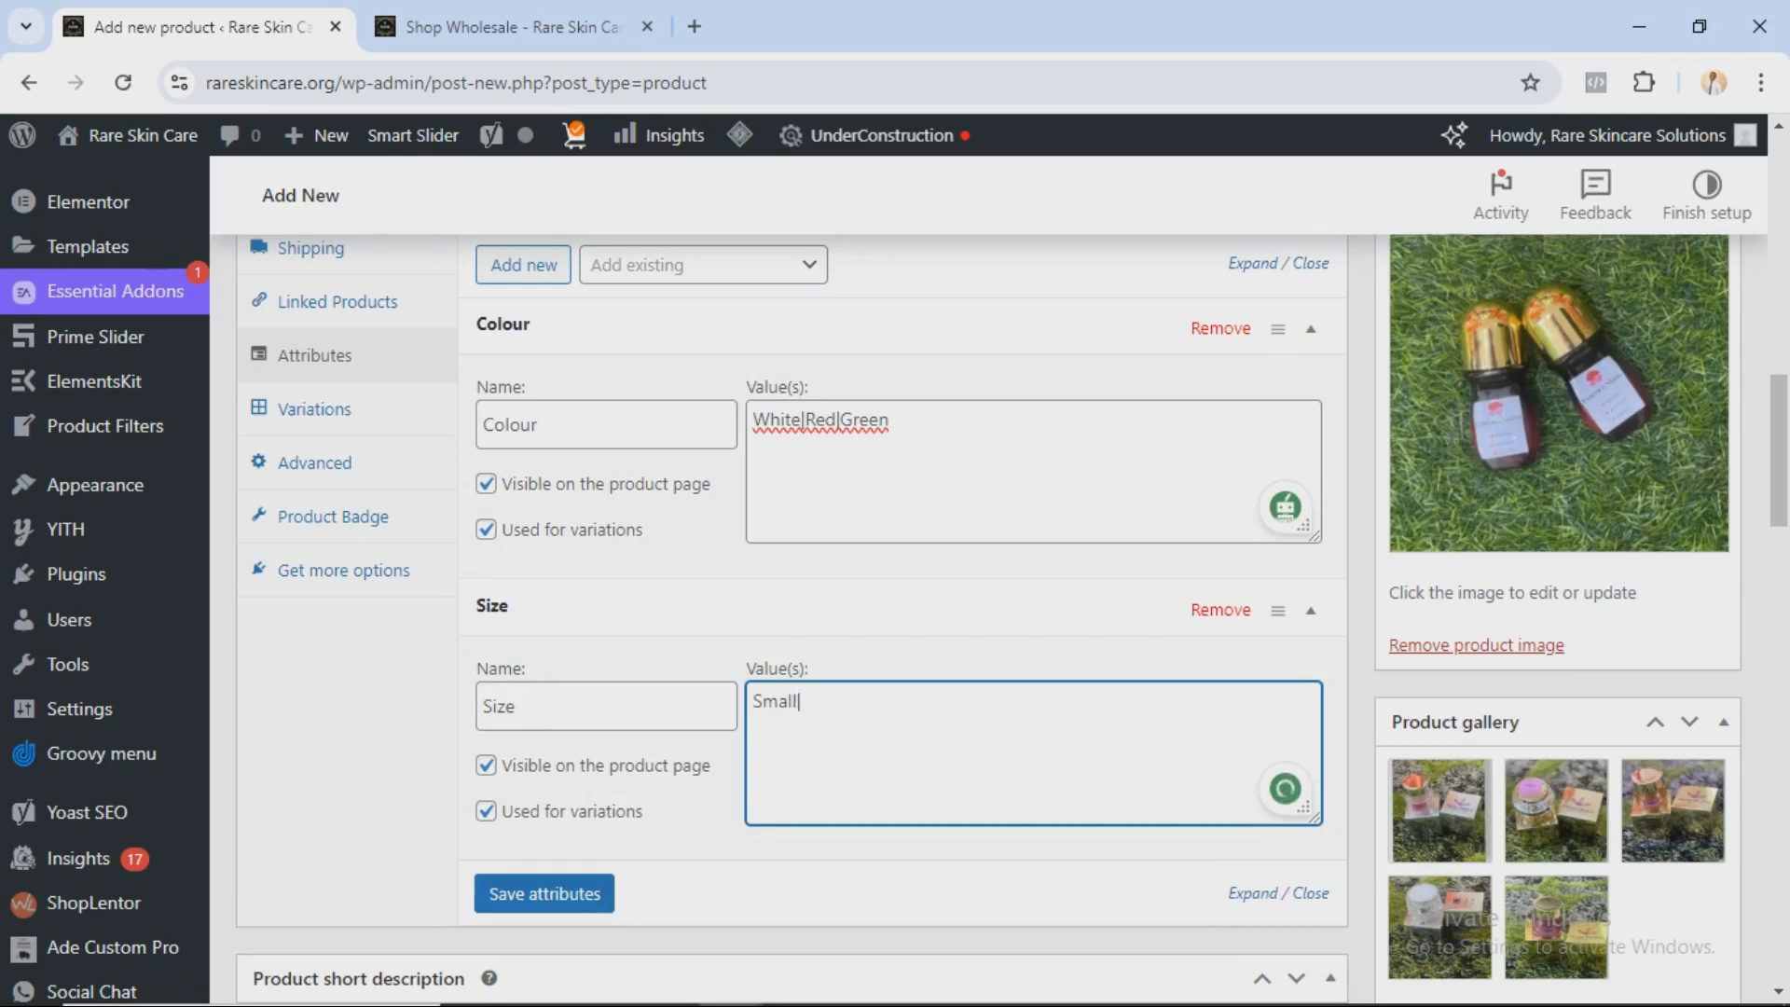
text(|Medium|Large)
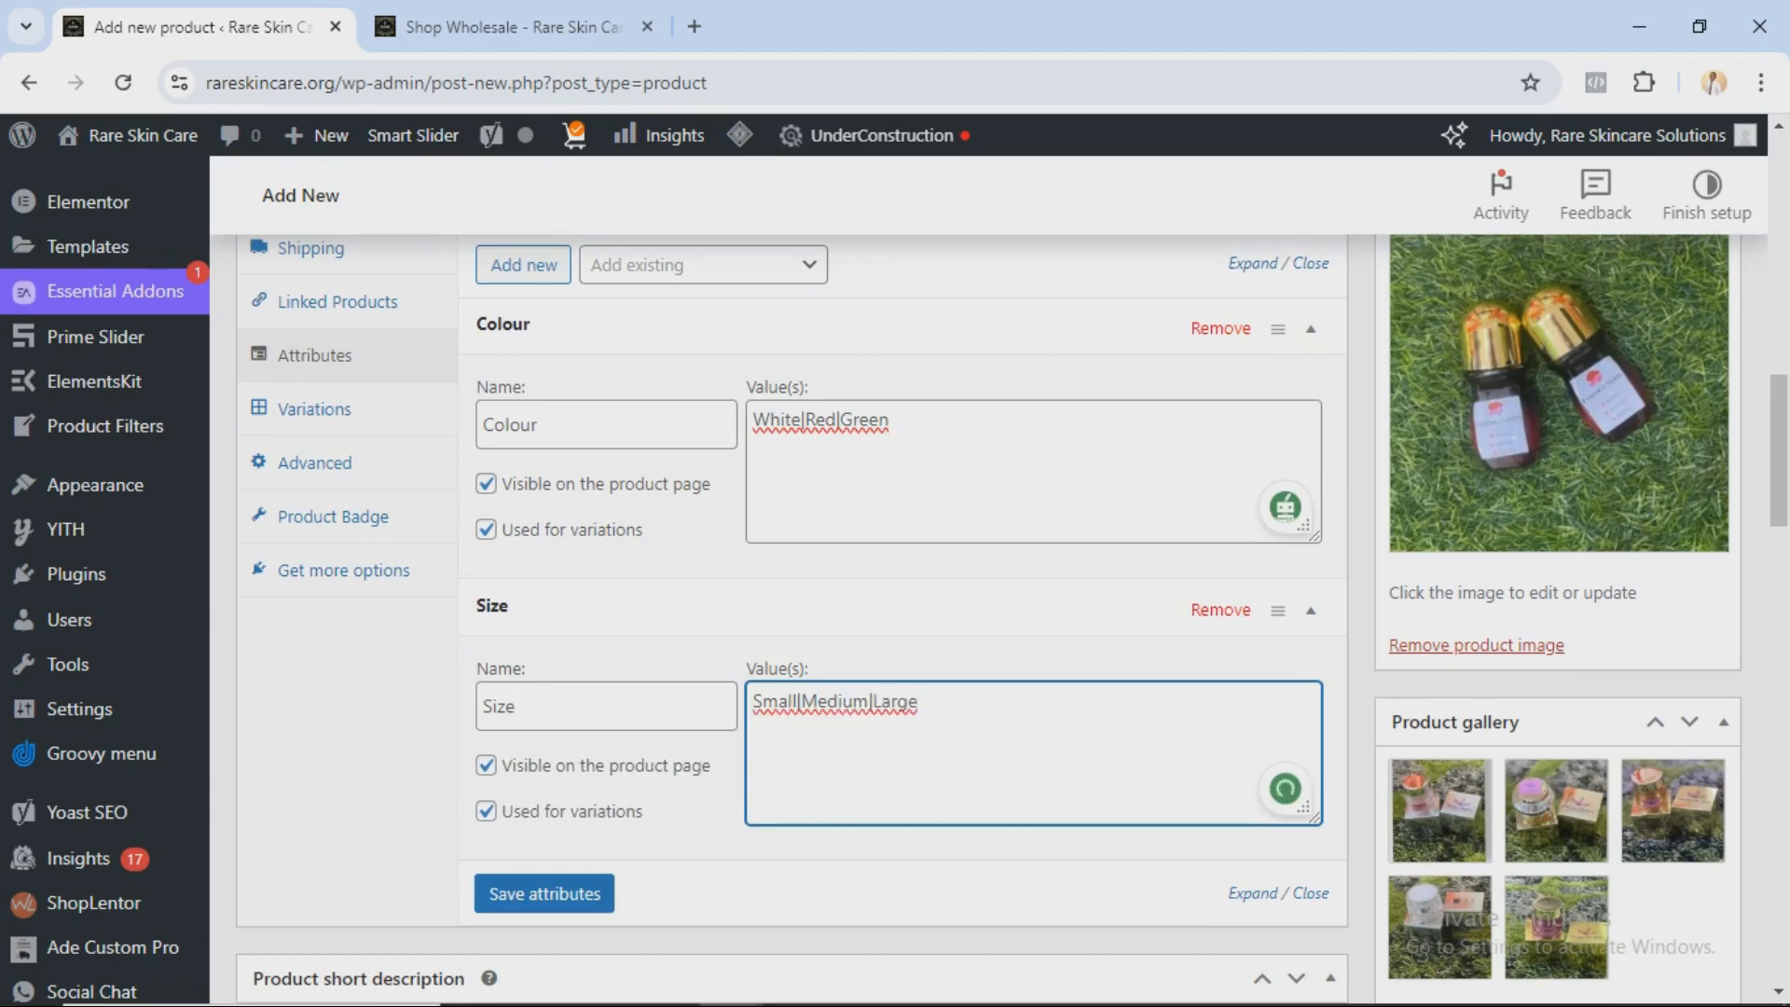
Step: Save the product's attributes and expand Colour and Size to check their saved options
click(1311, 610)
click(1311, 611)
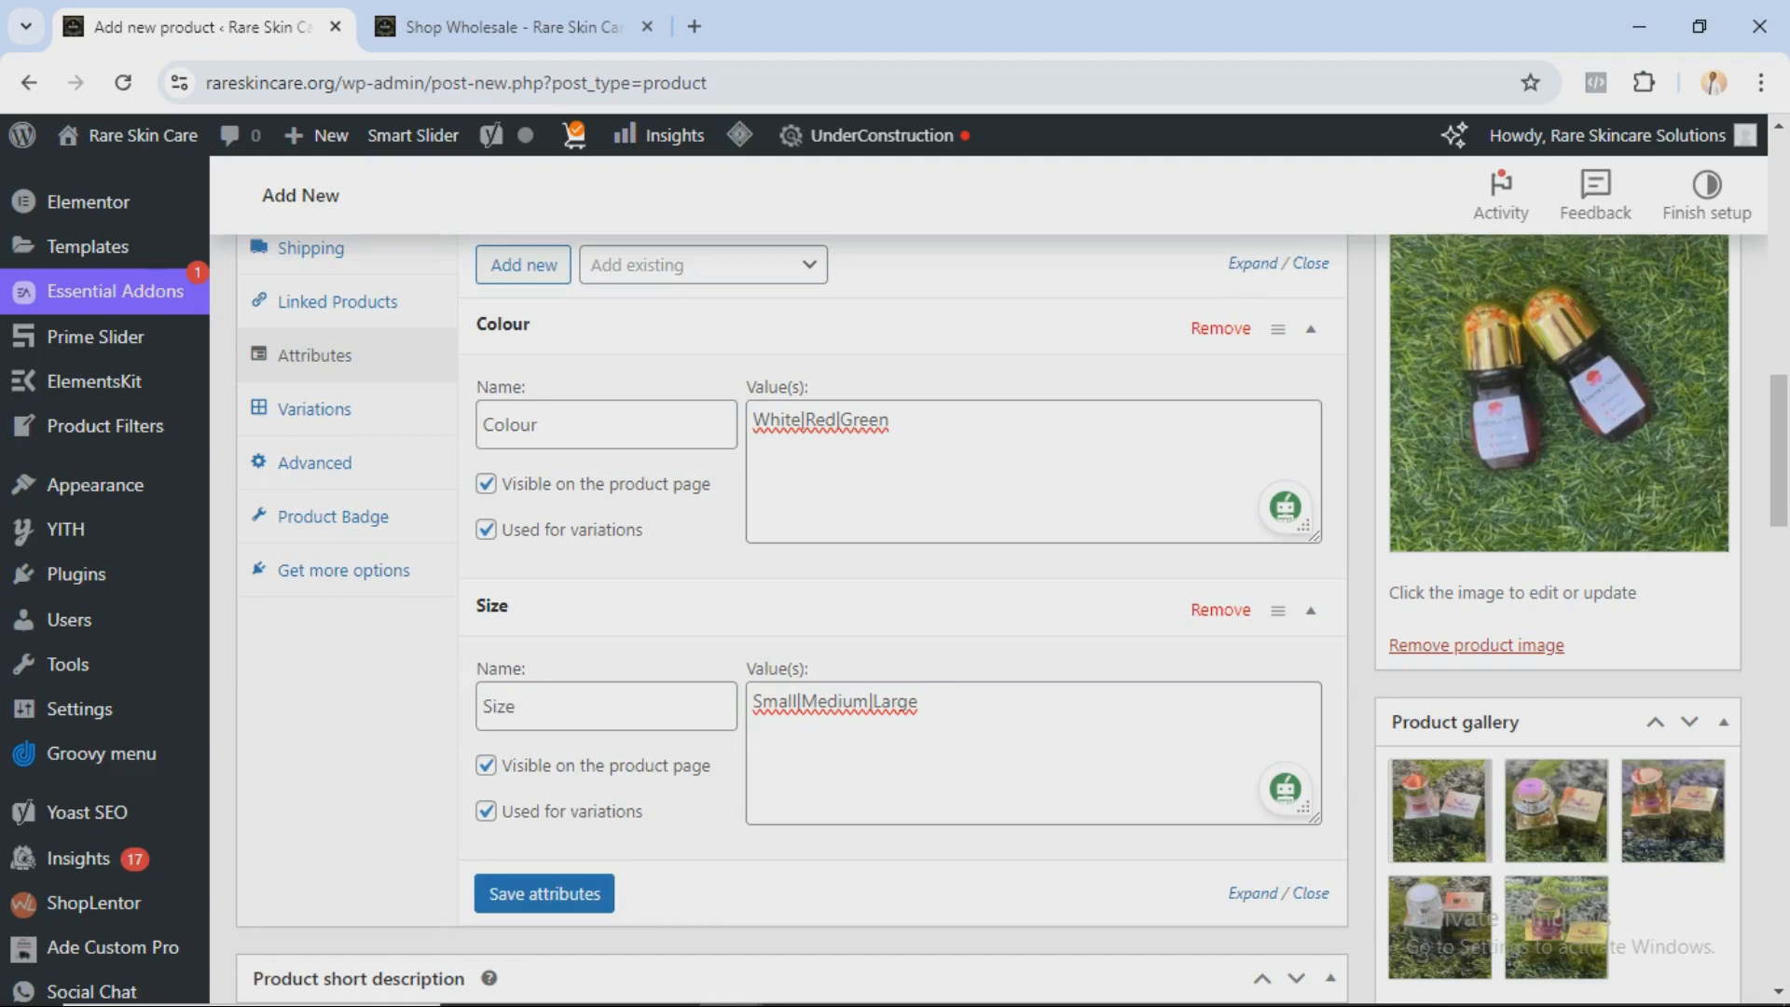
scroll(895, 587, up, 1)
scroll(895, 587, down, 1)
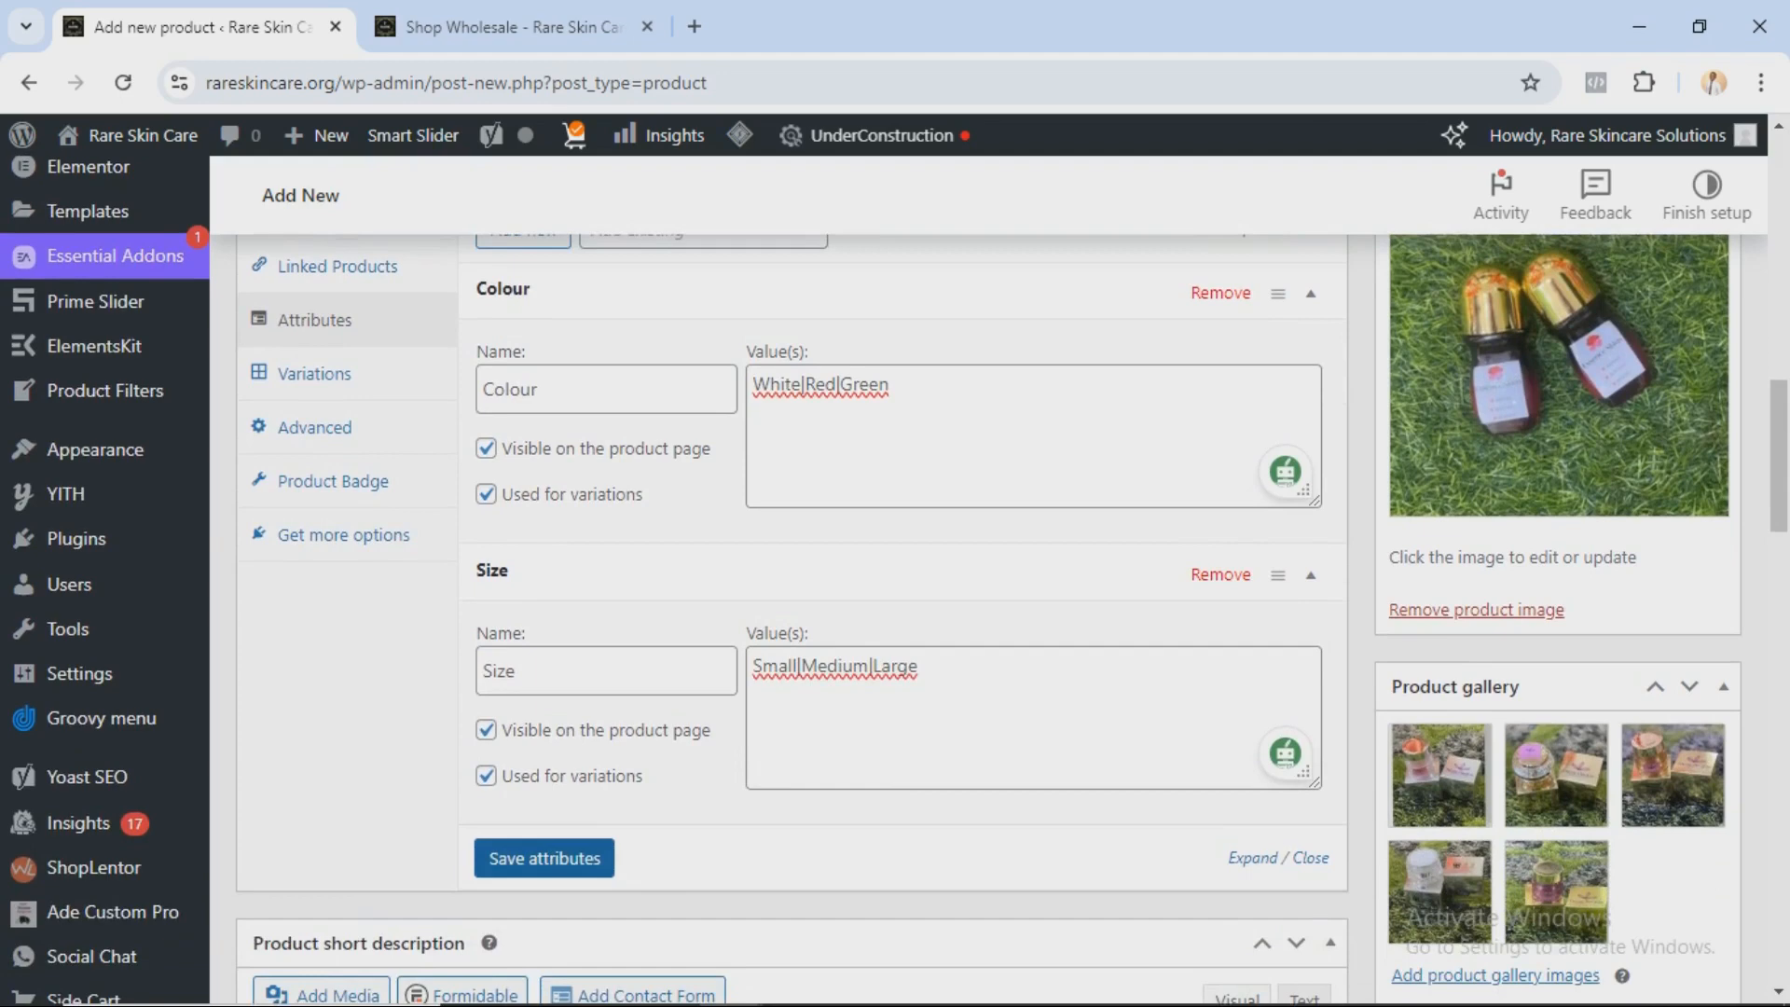
click(544, 858)
scroll(896, 588, up, 1)
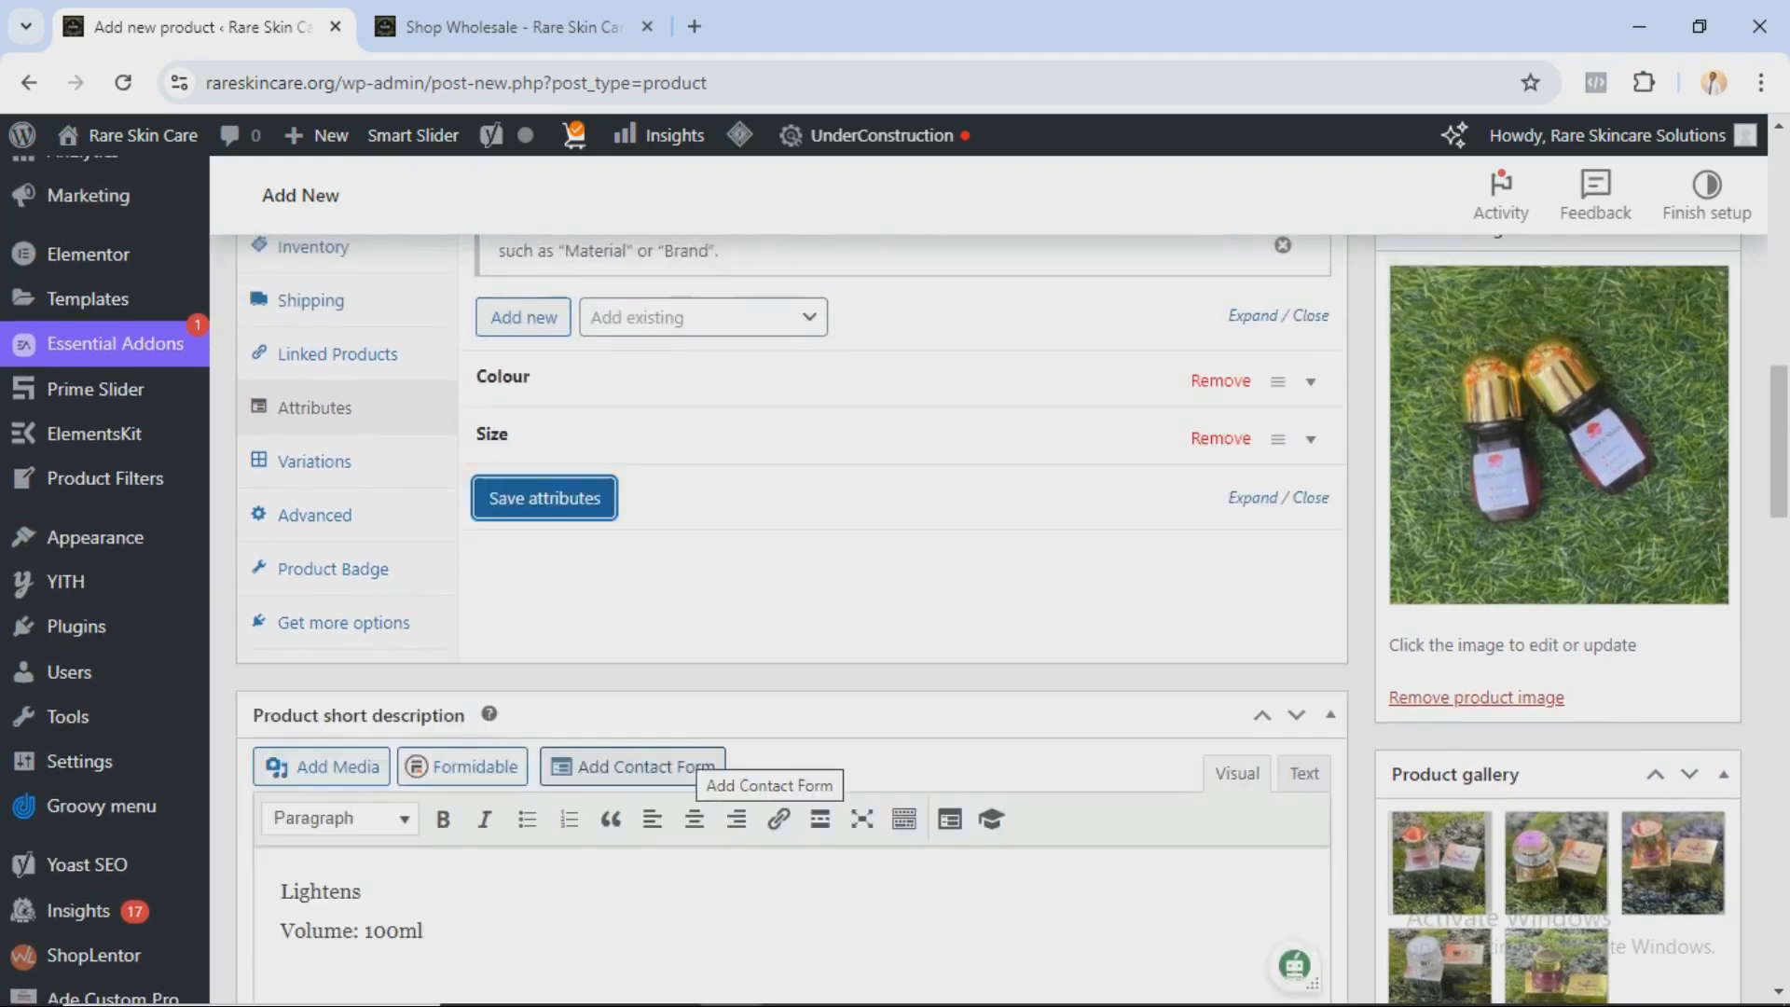
click(522, 378)
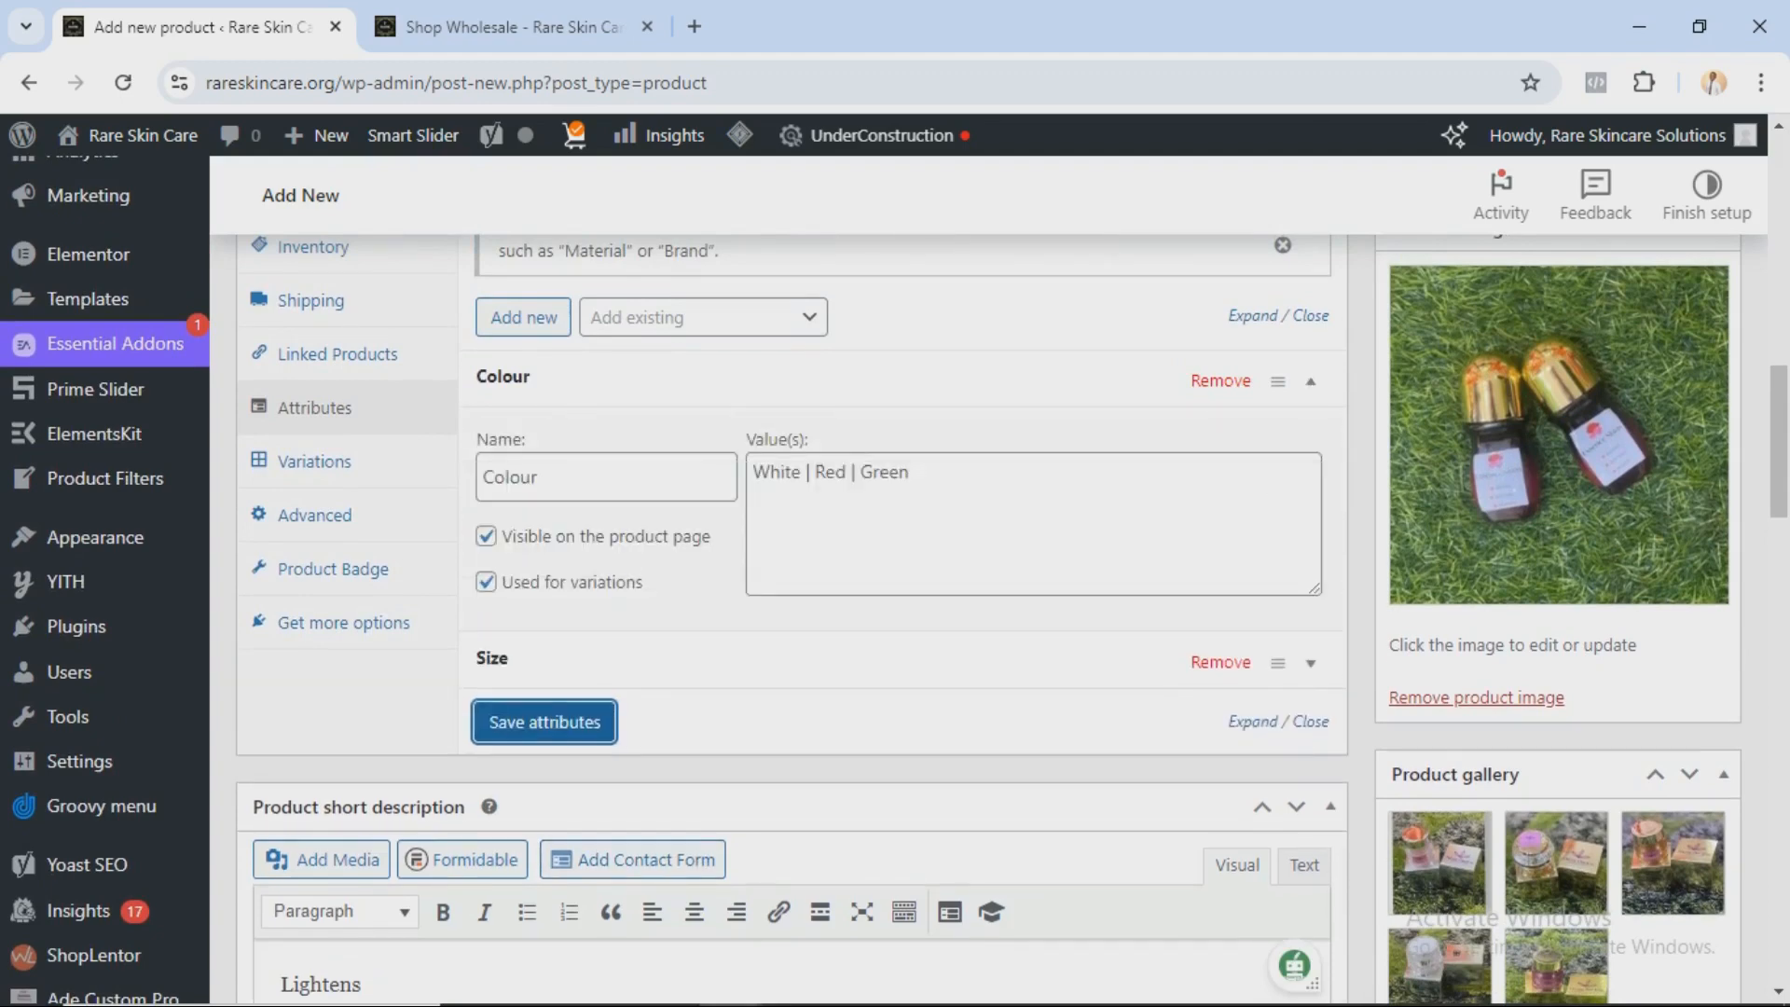
click(522, 659)
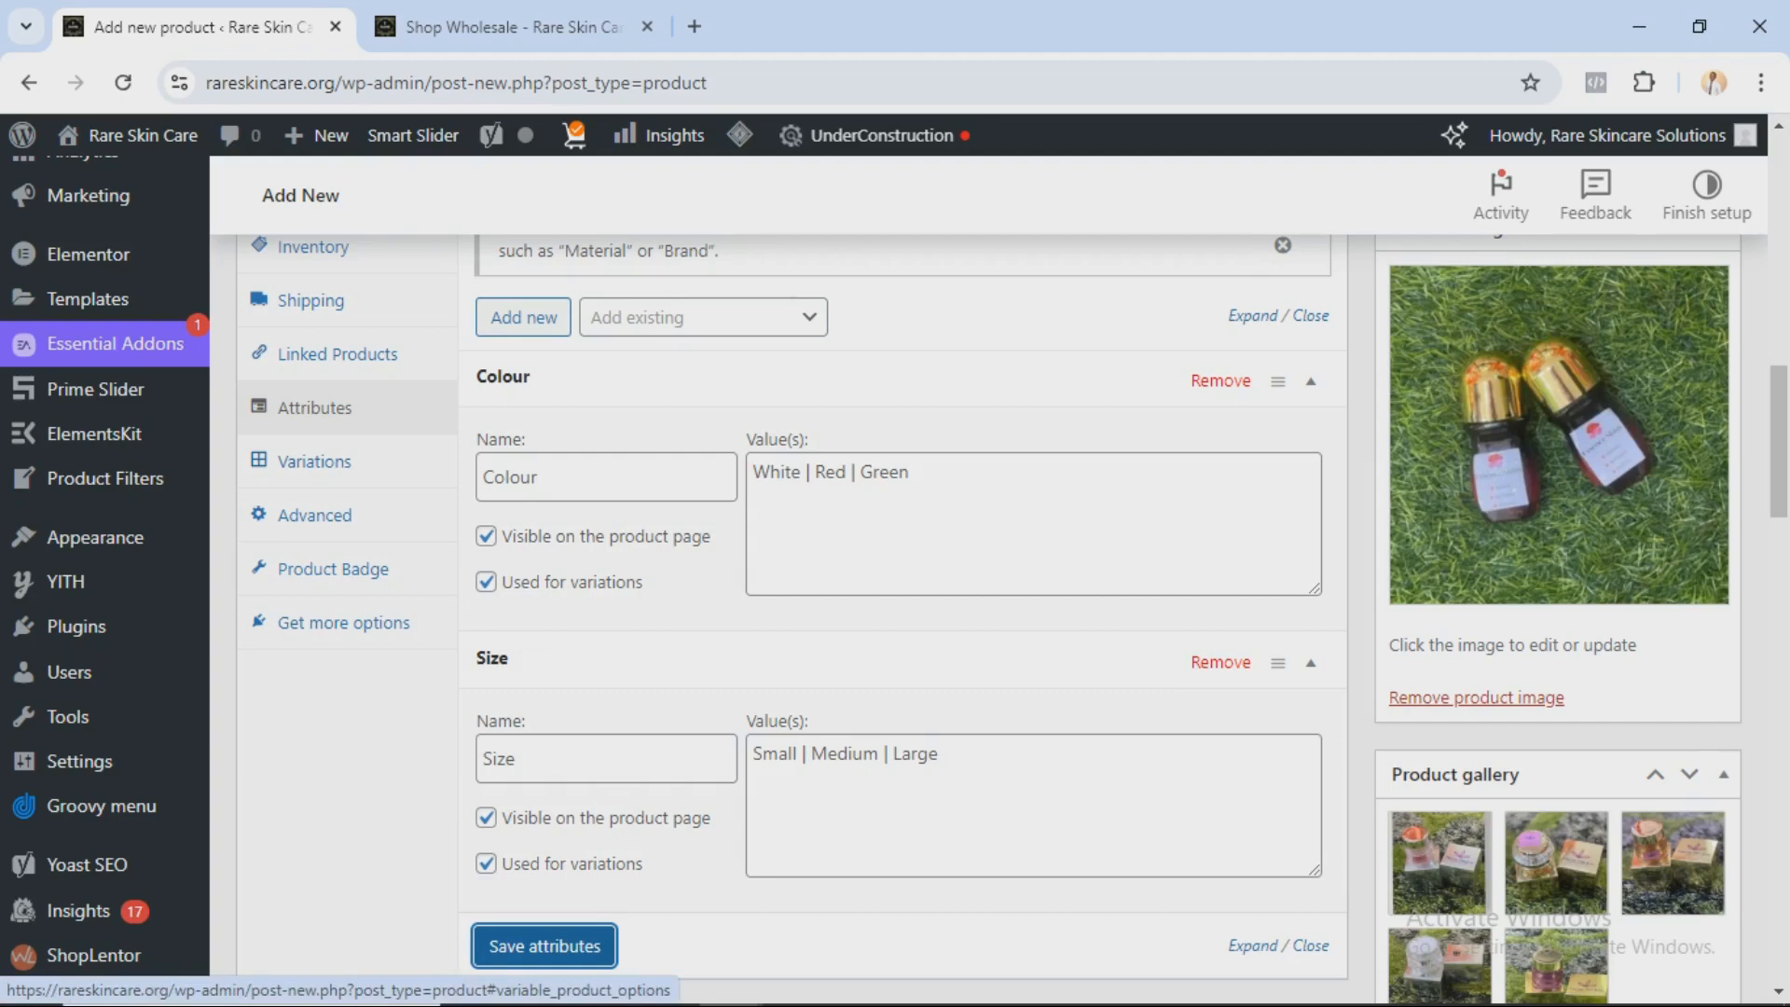
Step: Generate product variations for every combination of the Colour and Size attributes and look through the resulting list
click(314, 460)
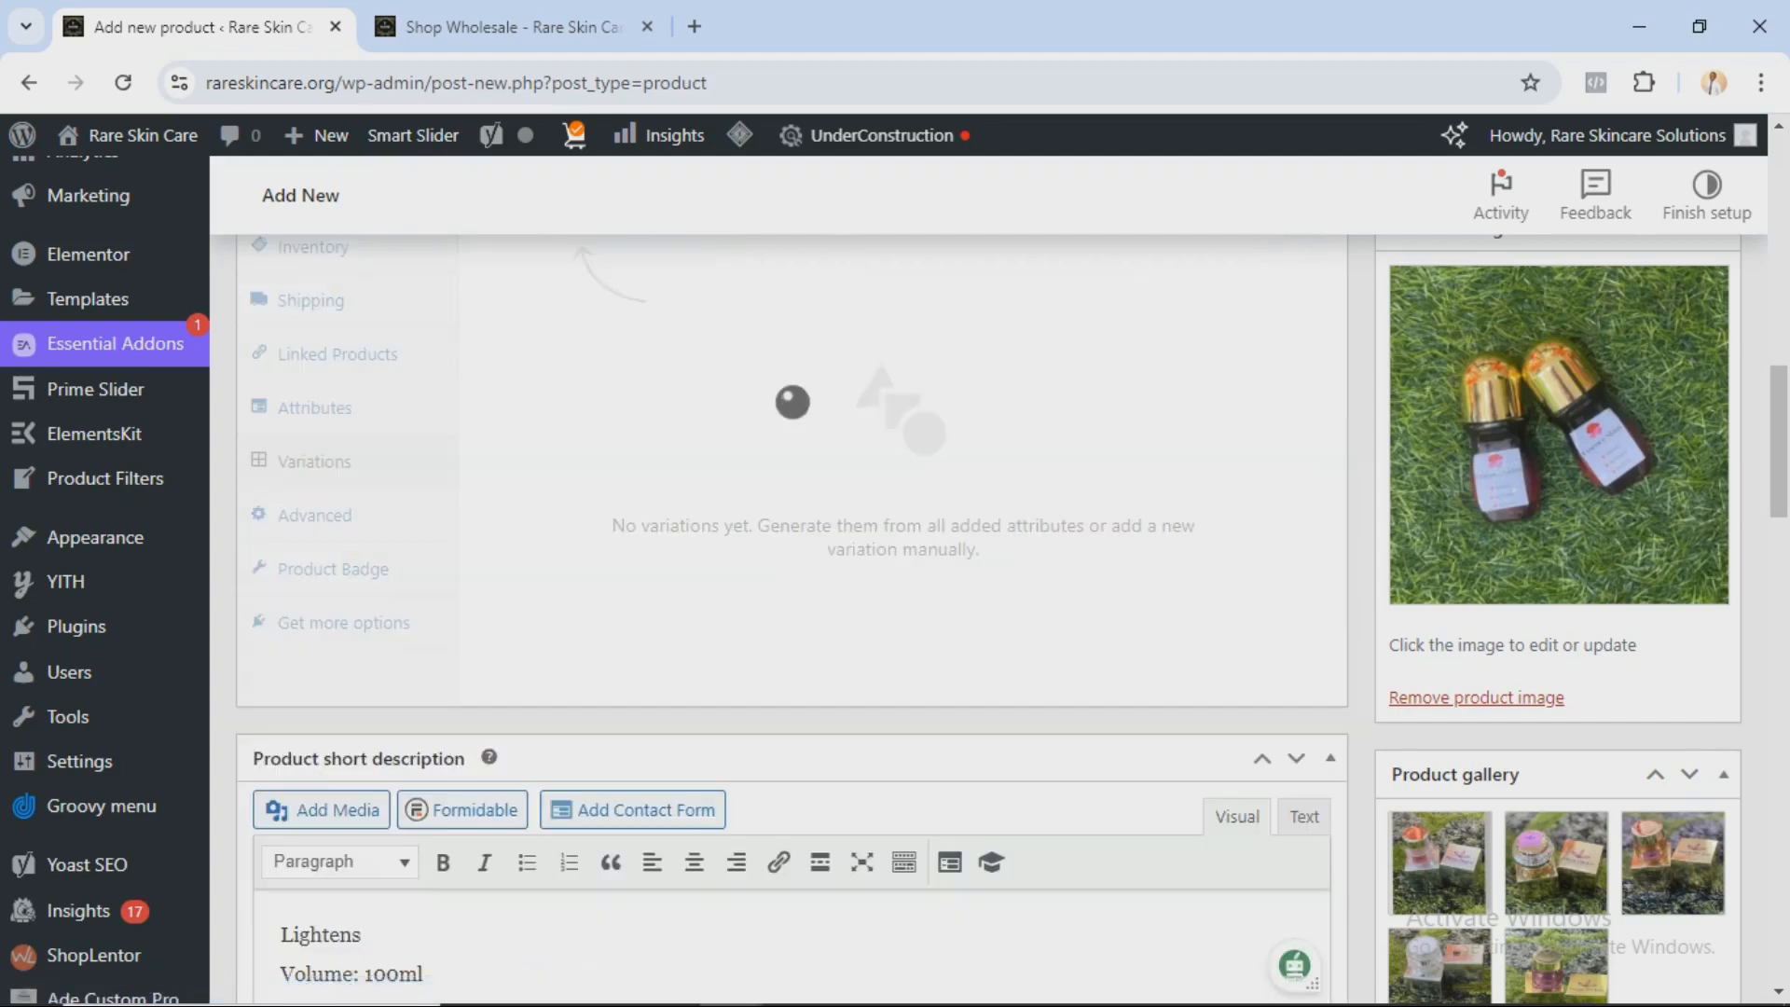
scroll(895, 578, up, 4)
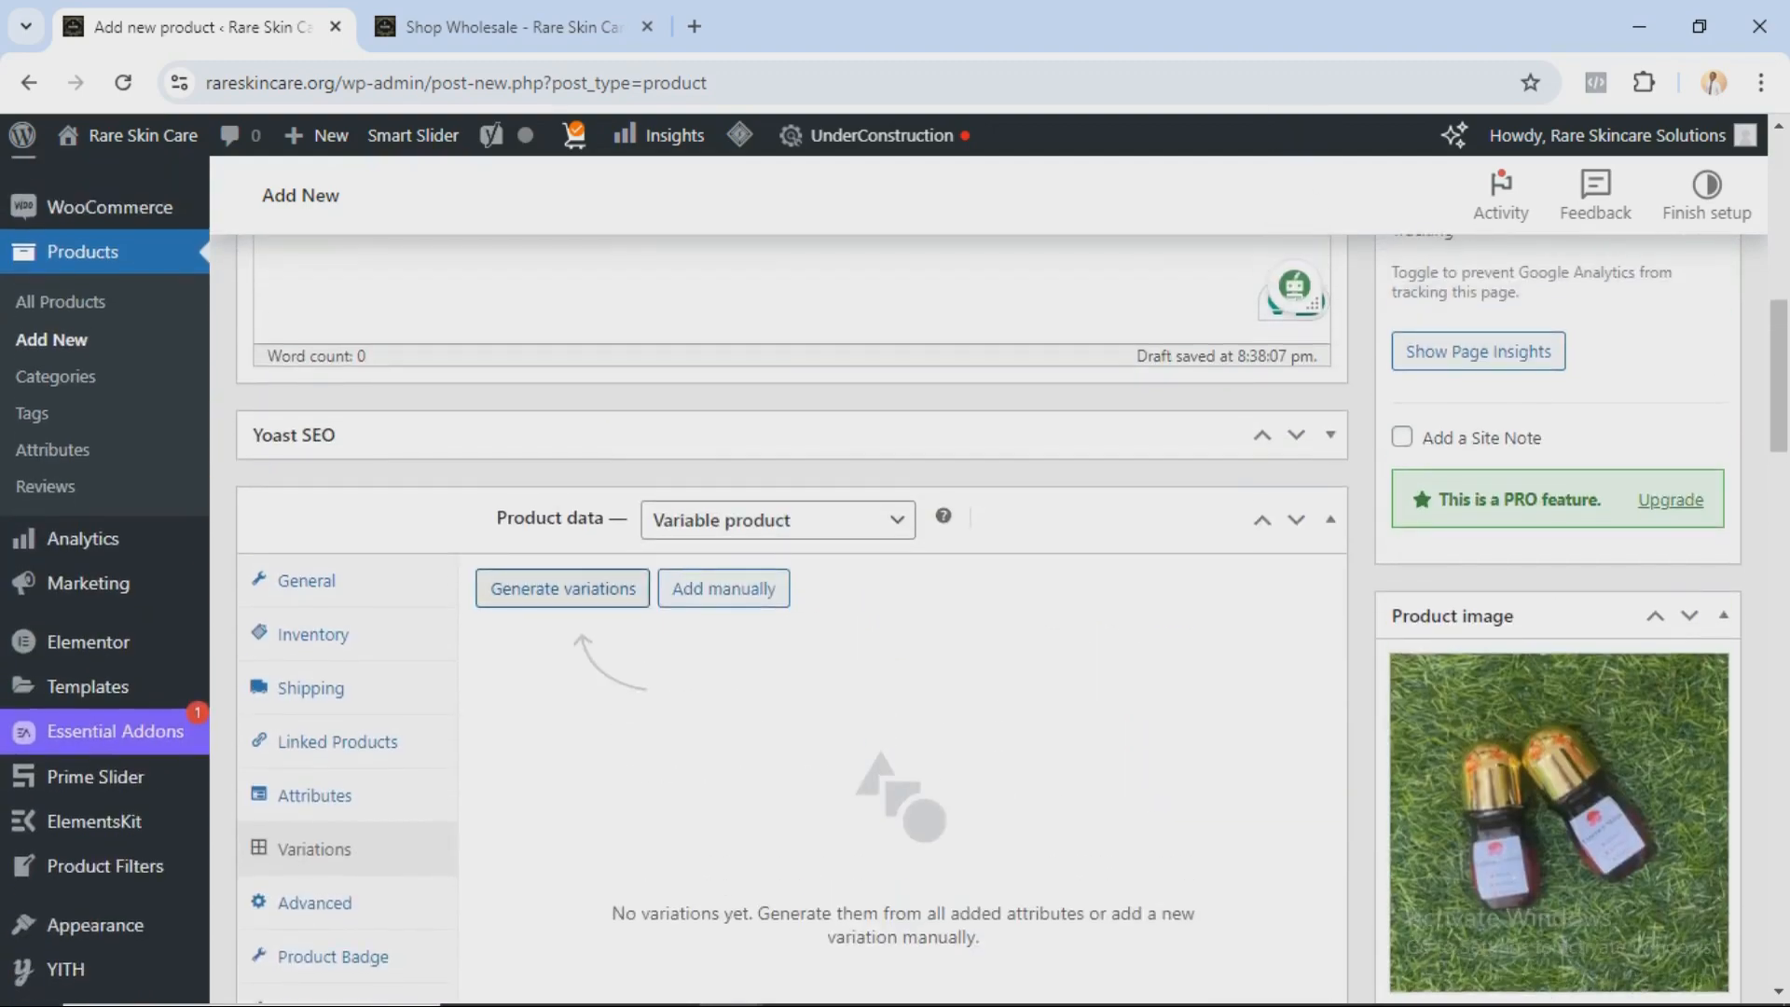
click(562, 589)
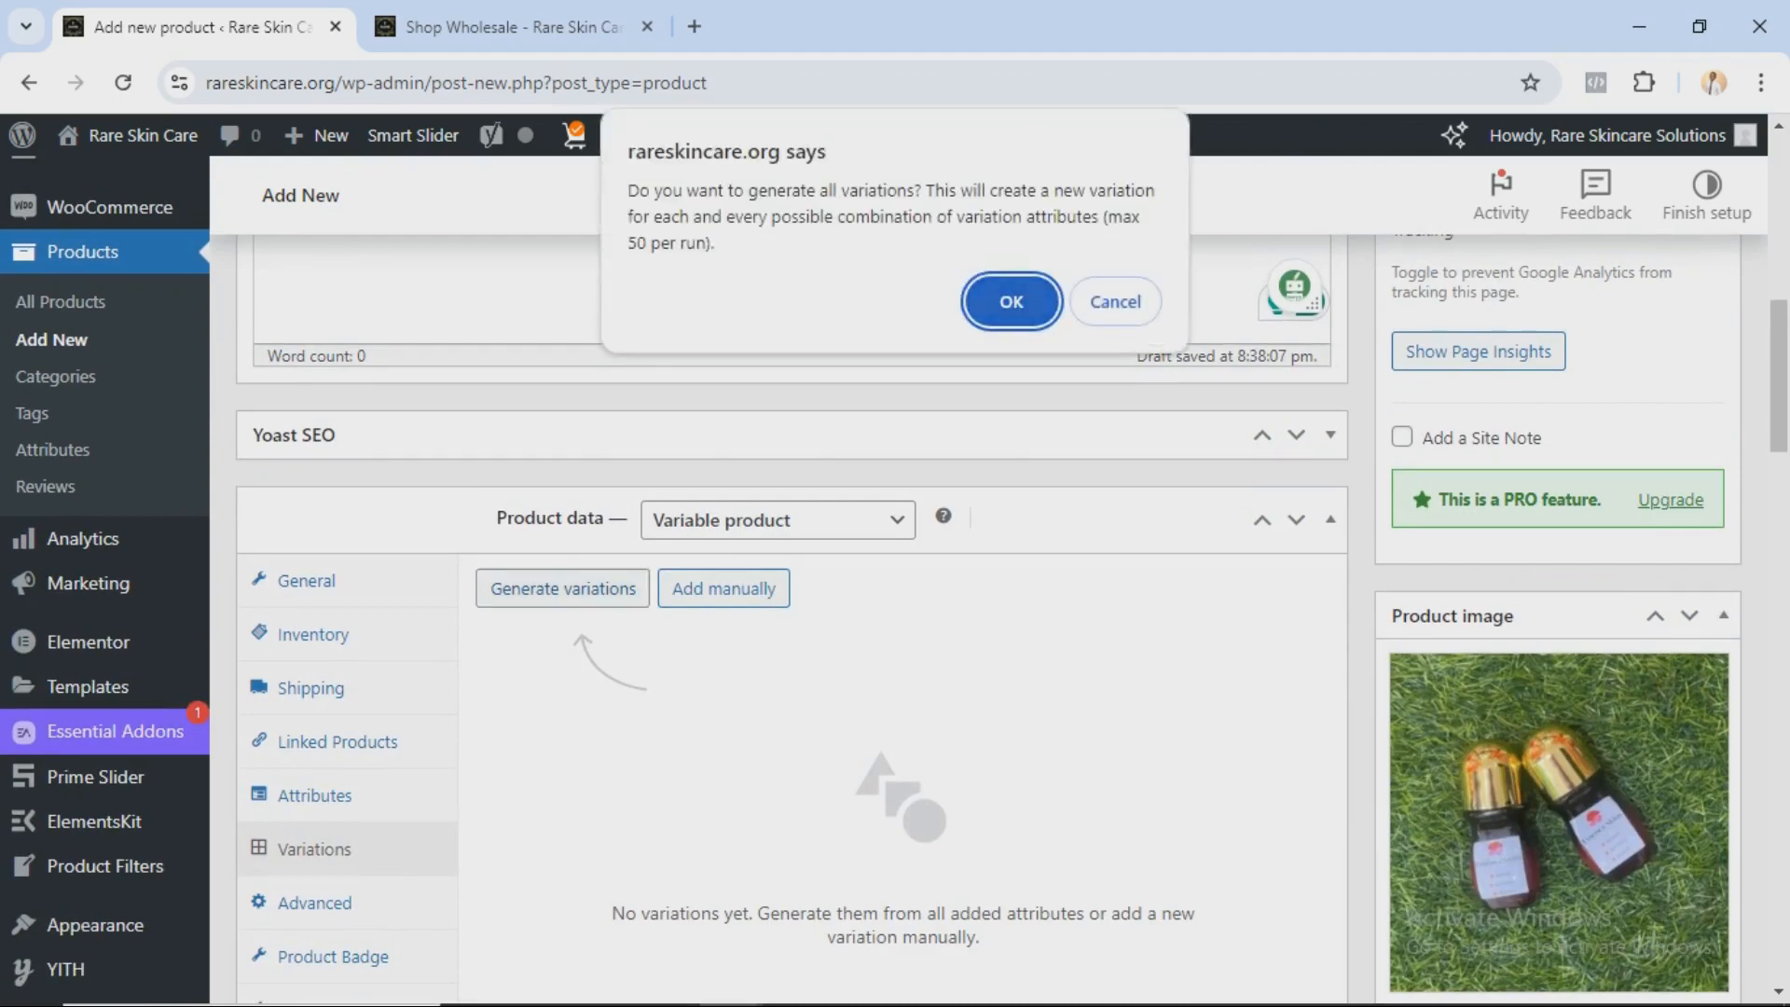
key(Return)
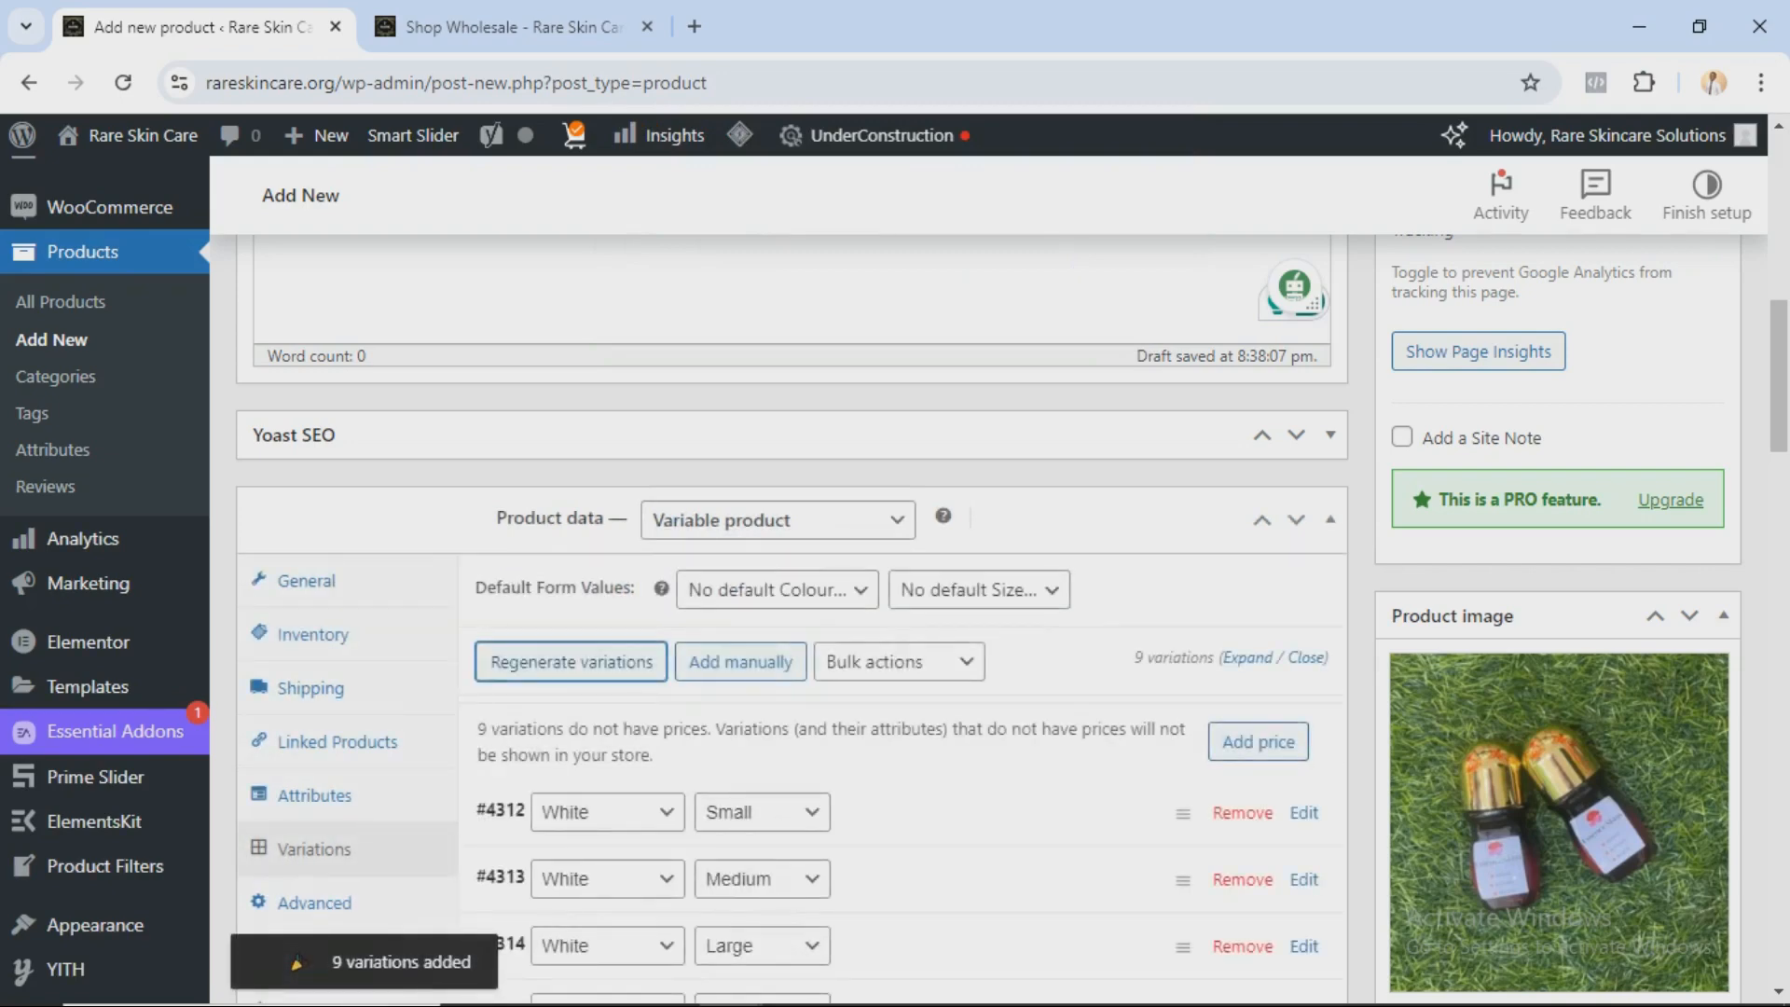
scroll(895, 578, down, 5)
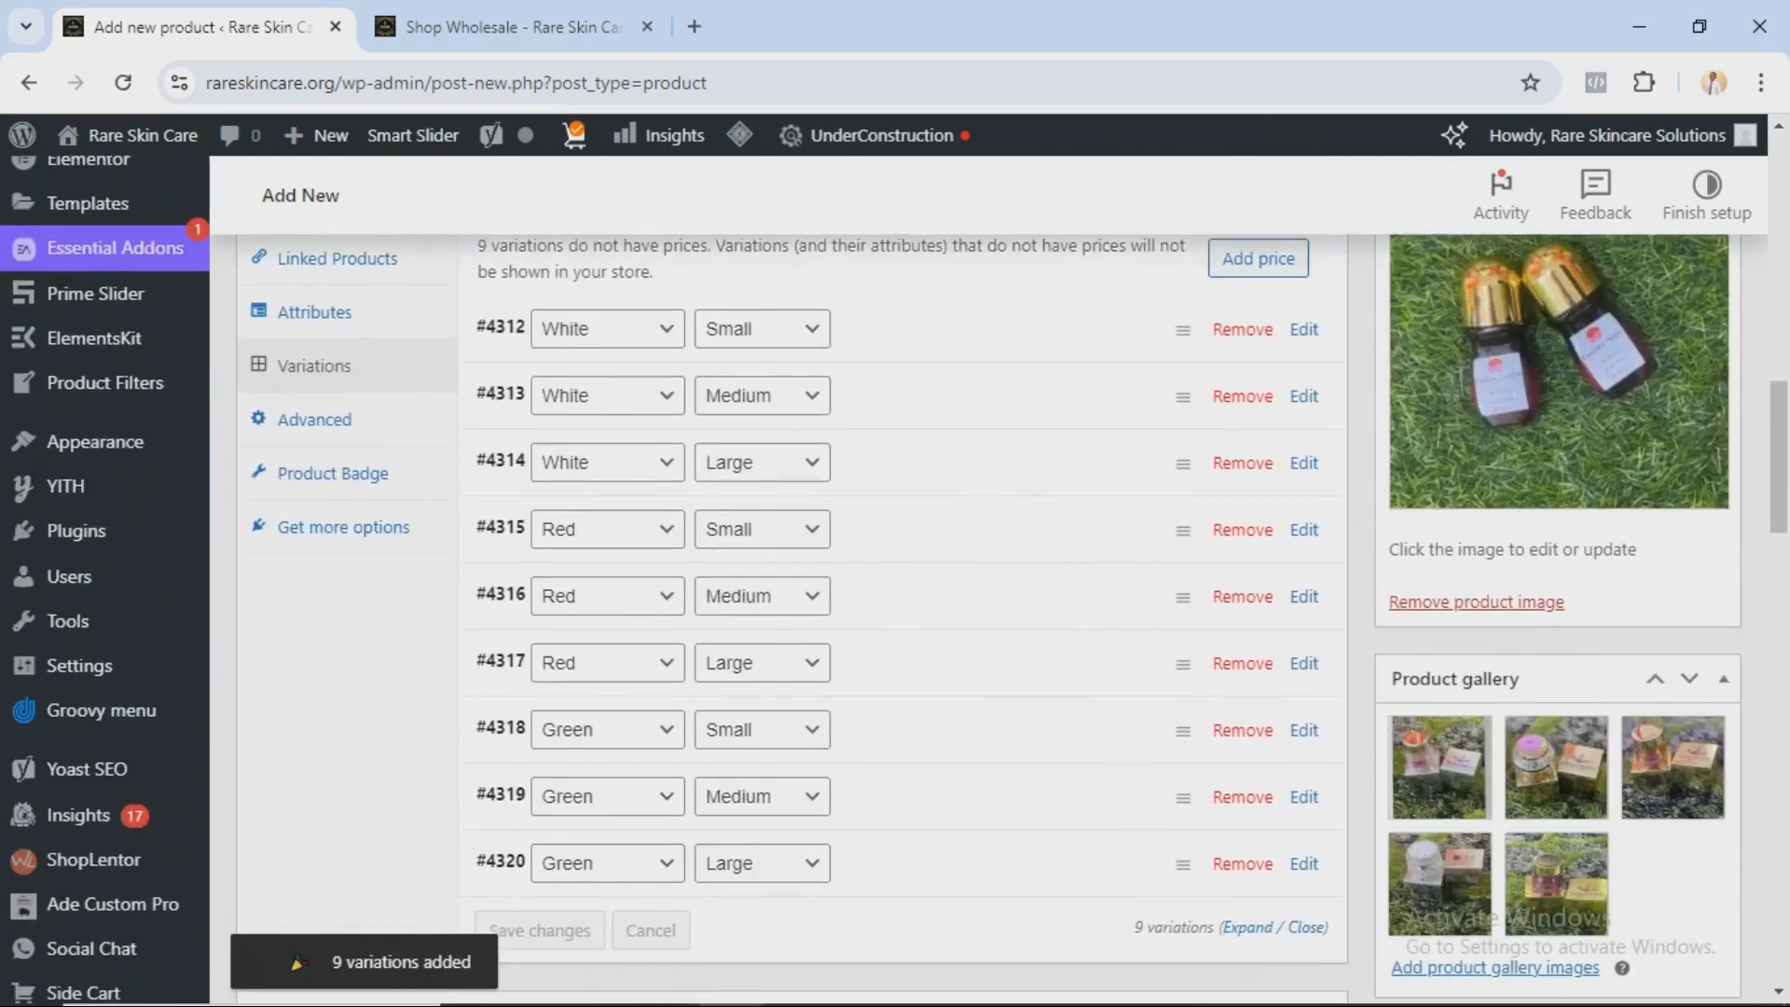
scroll(896, 578, up, 3)
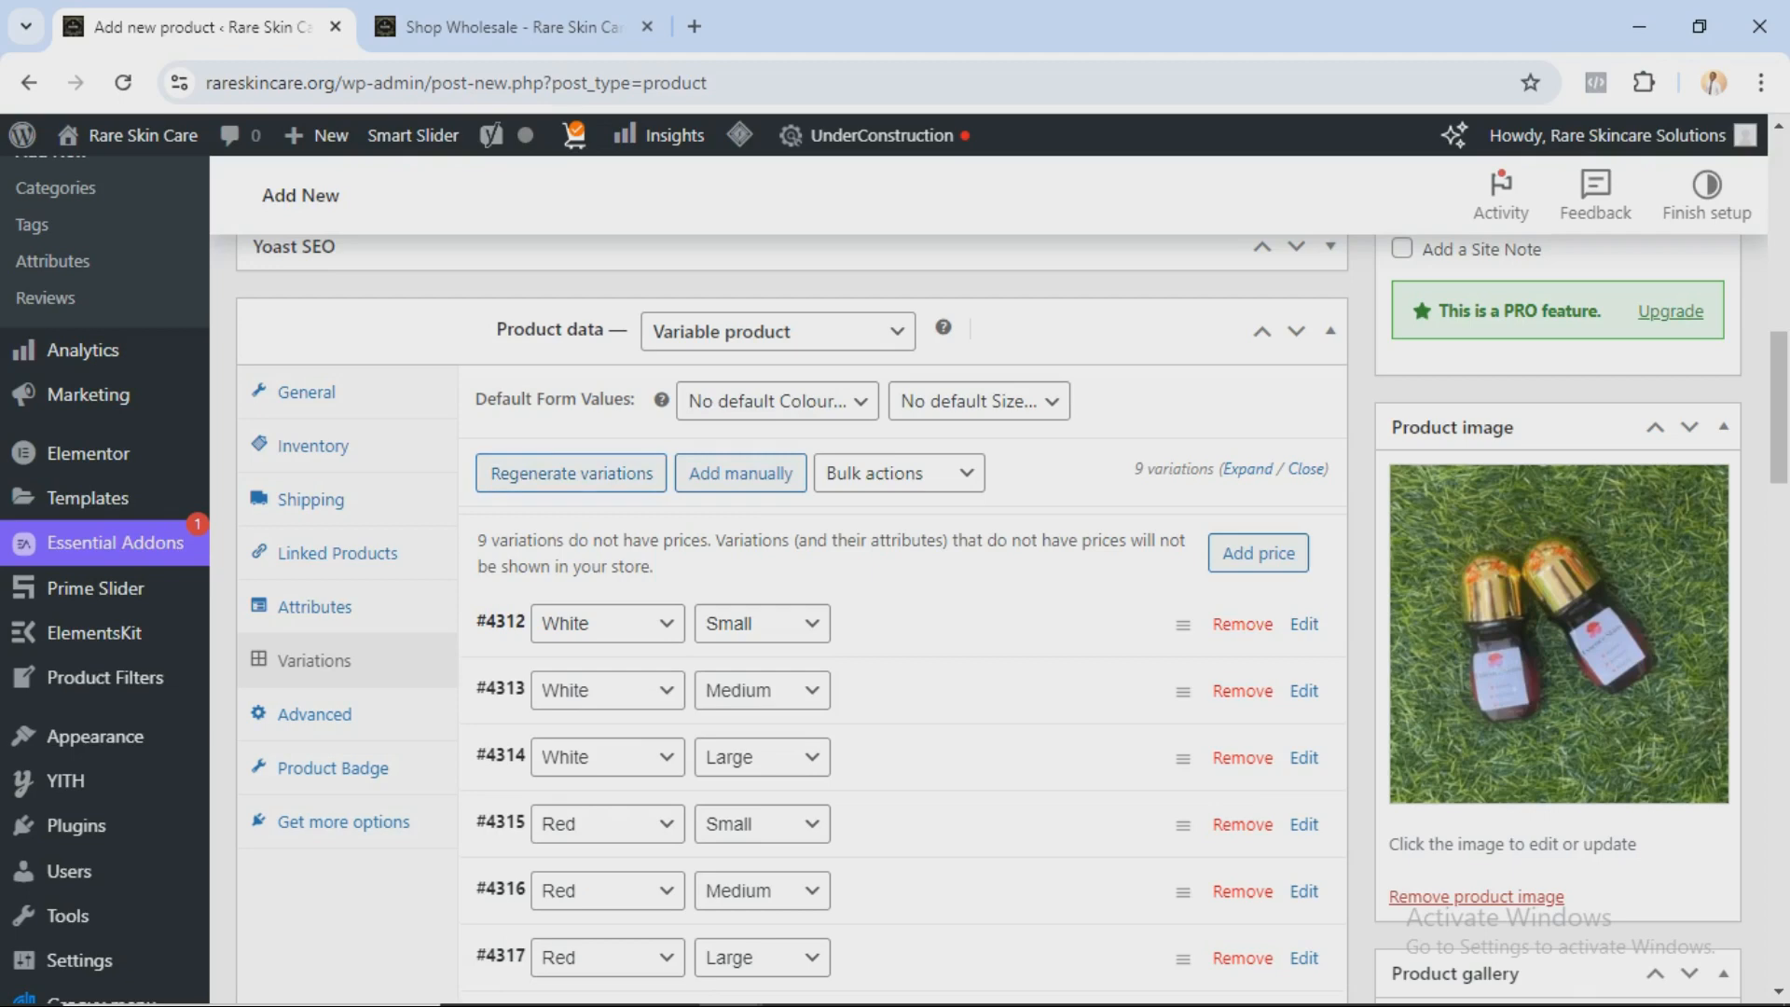
Step: Add a price of 4000 to all variations that have no price
drag(1069, 541, 653, 567)
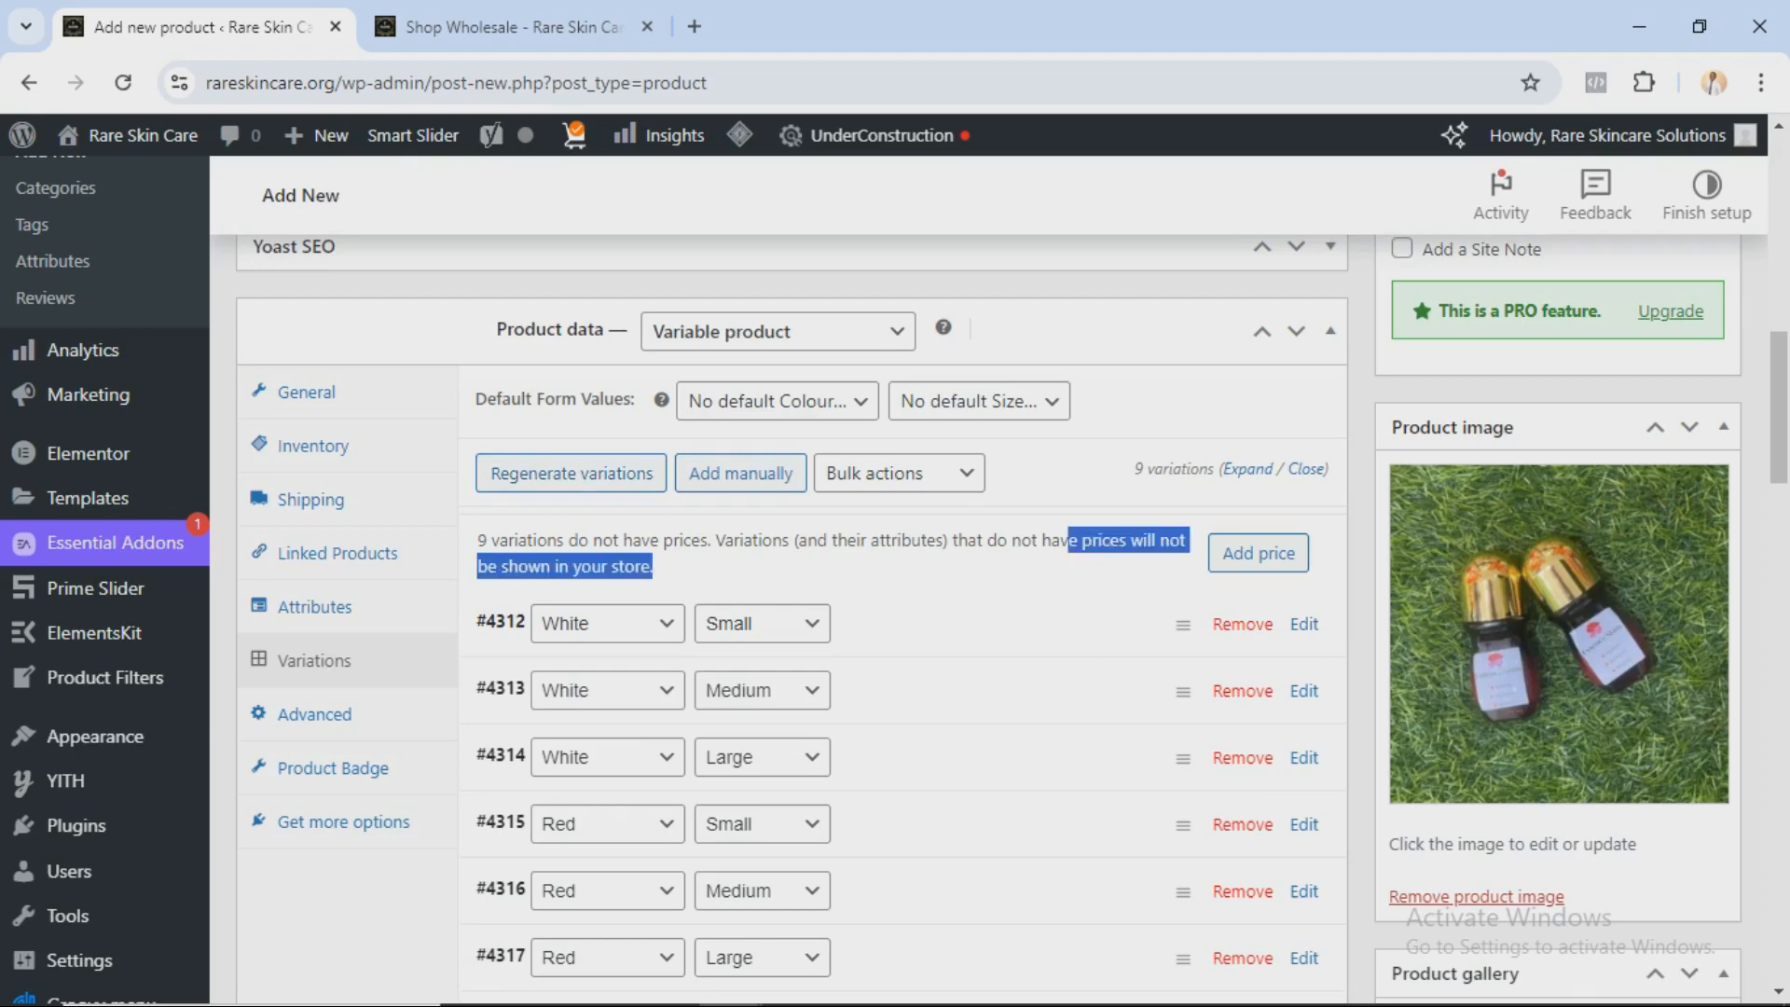
click(1069, 569)
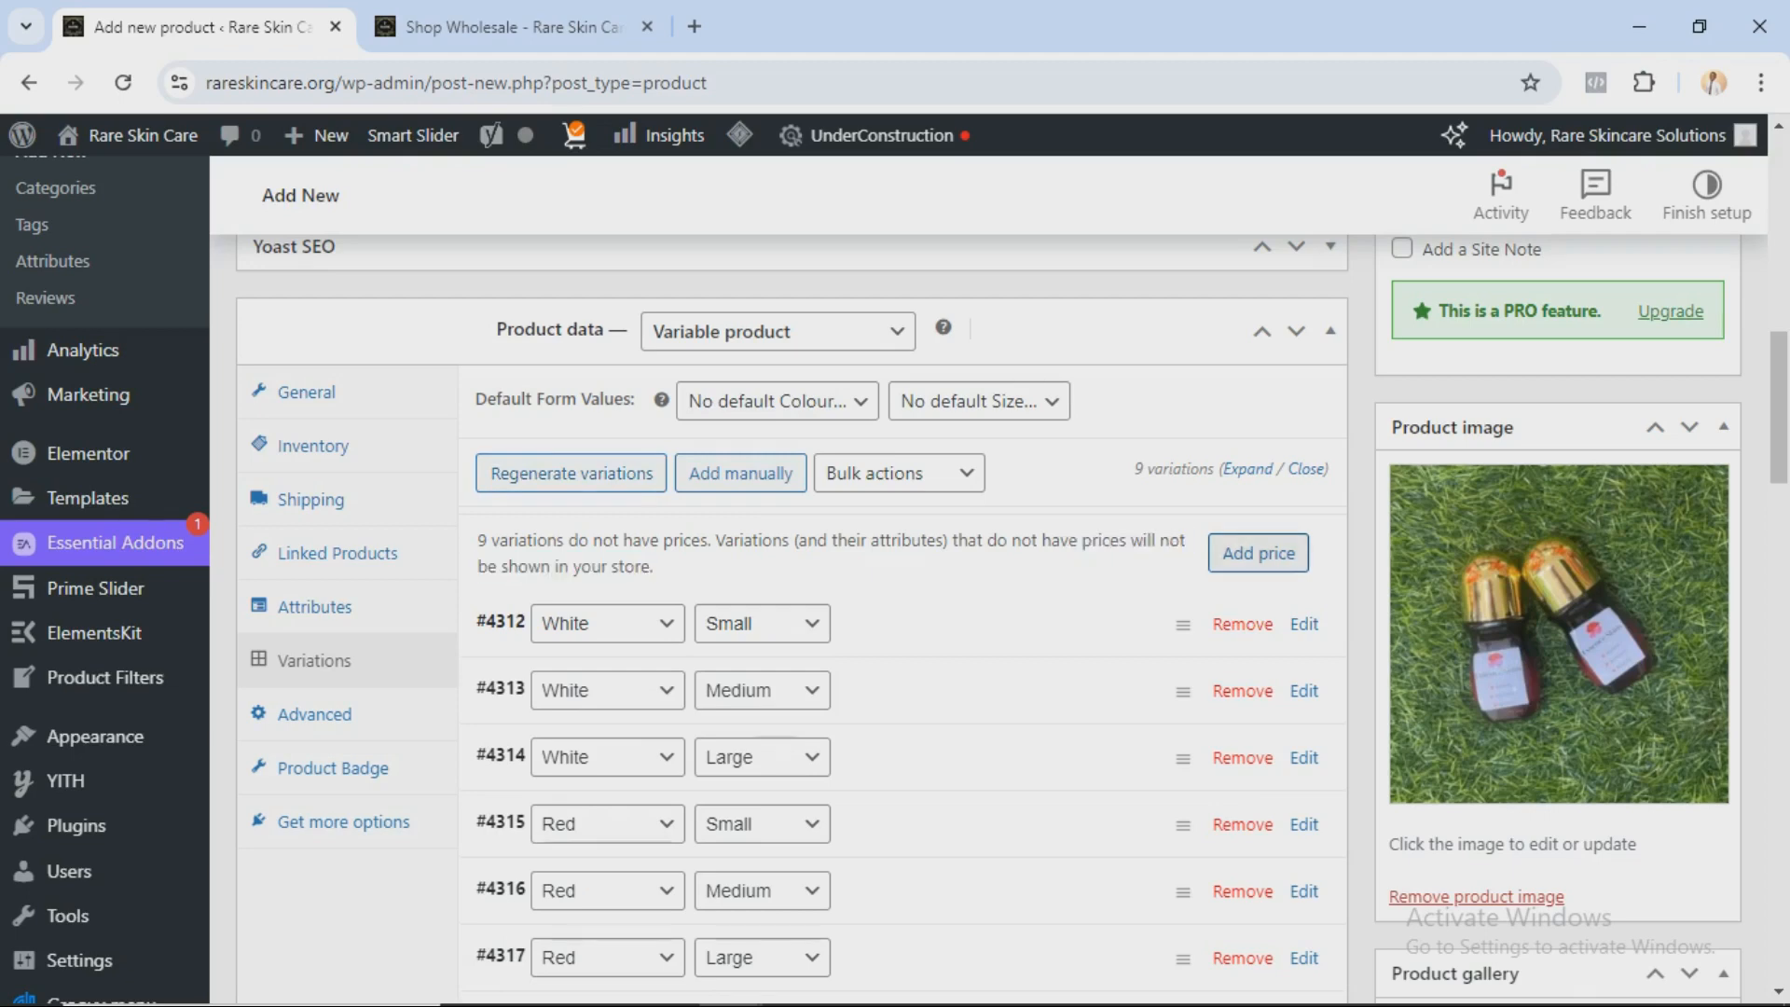
click(1258, 553)
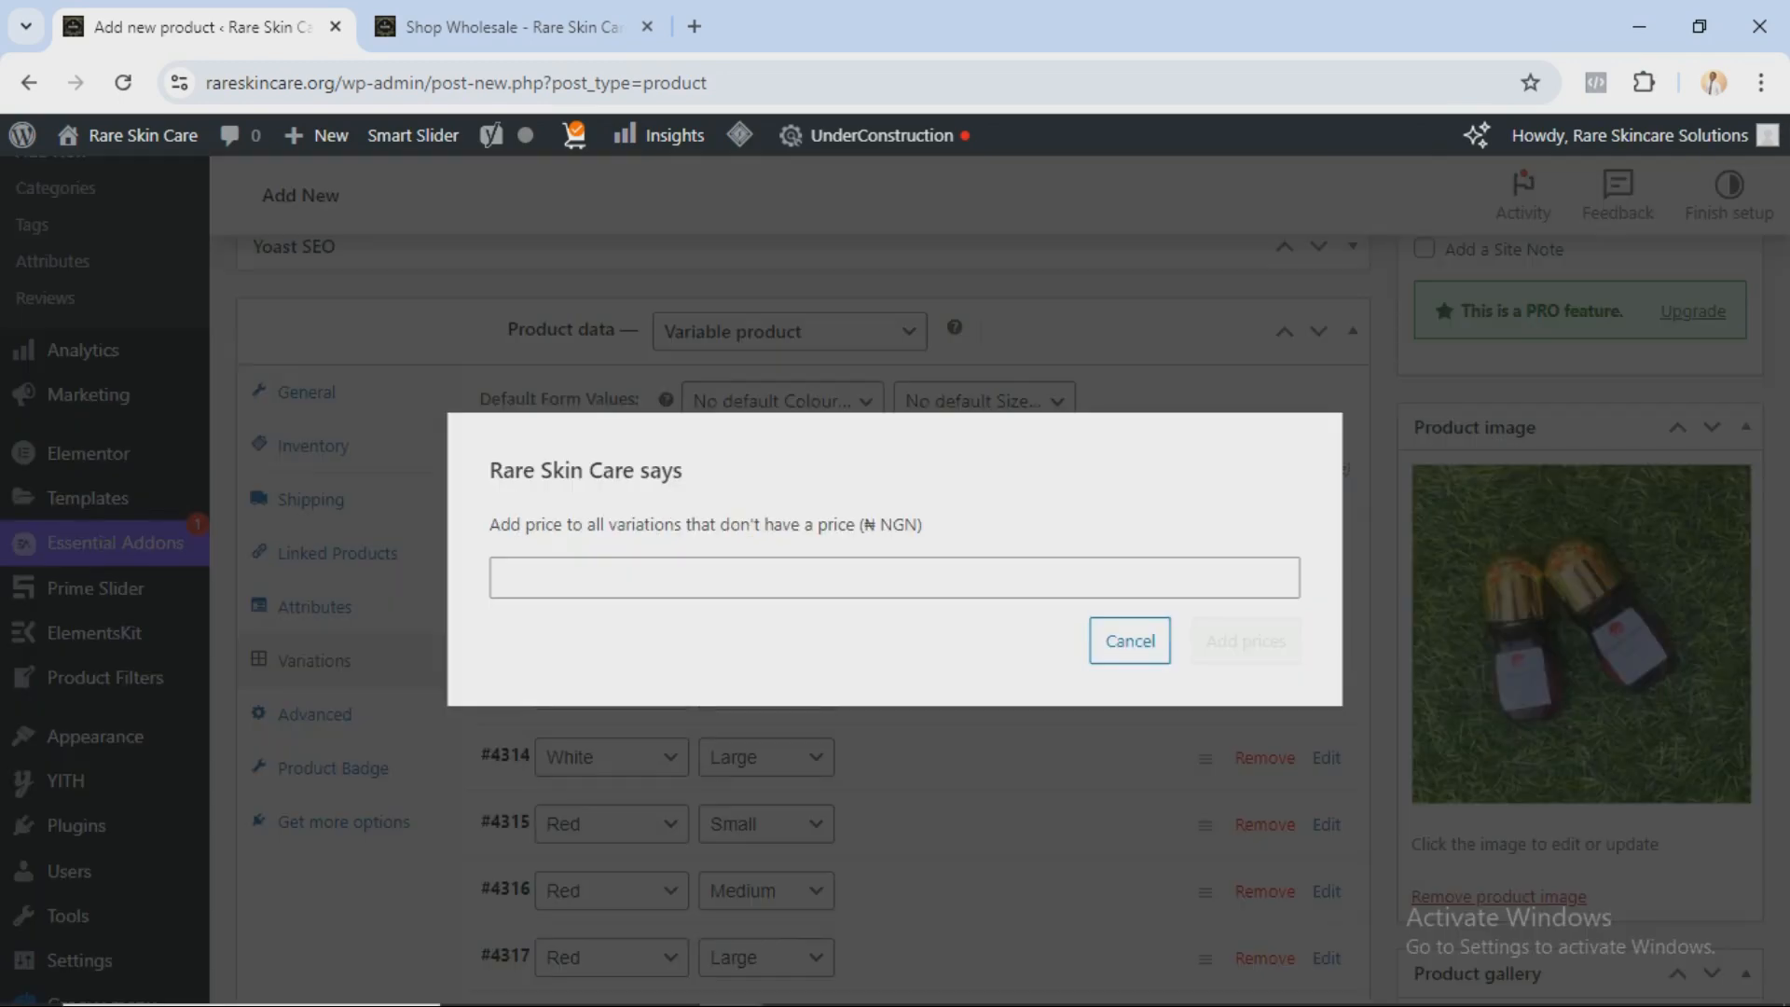
click(502, 578)
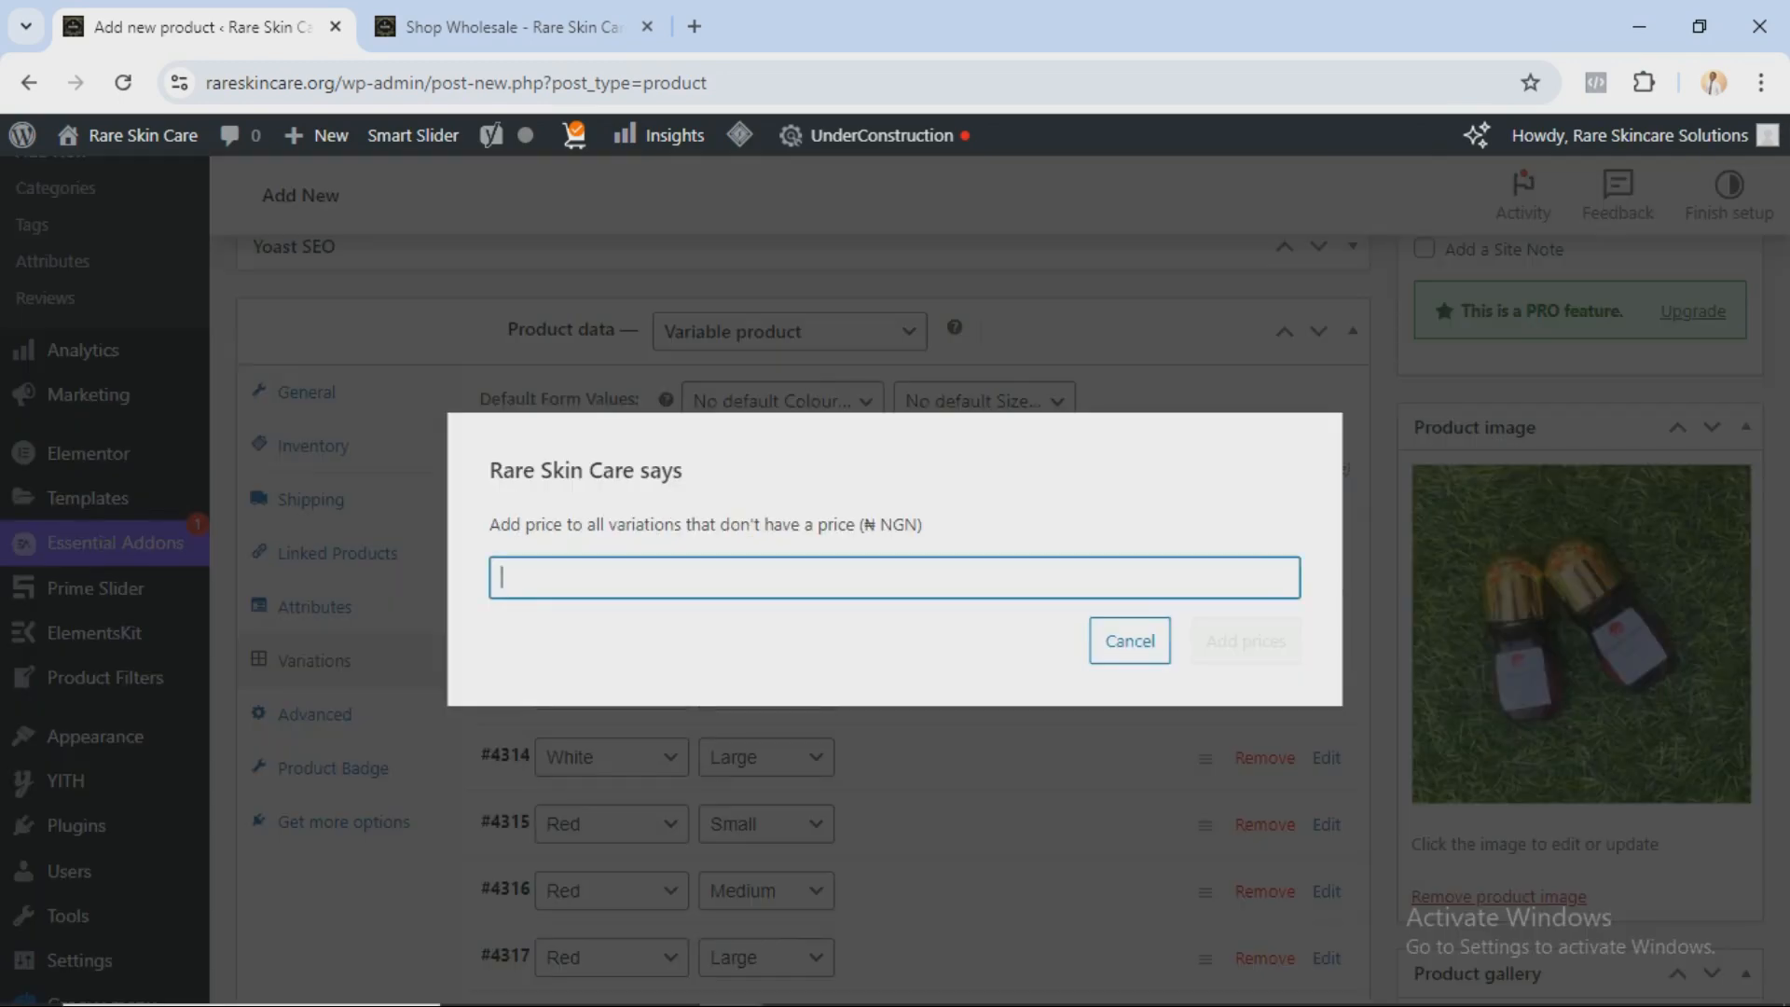
text(4000)
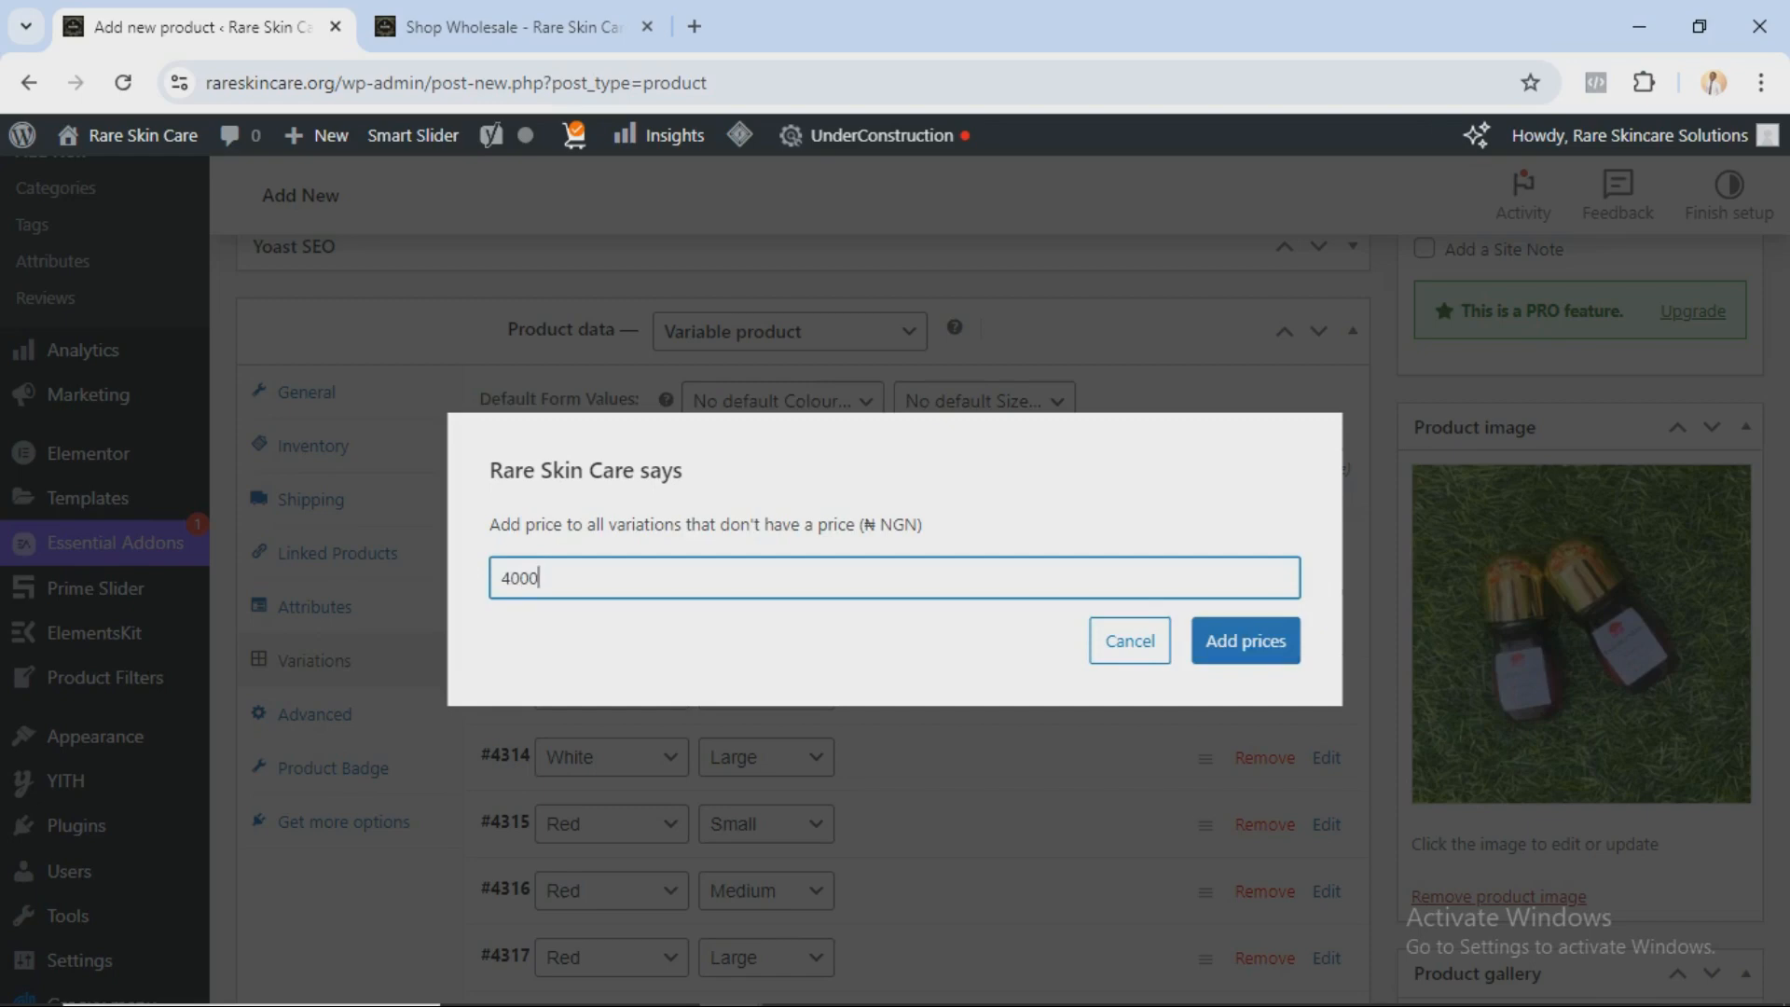
click(1246, 641)
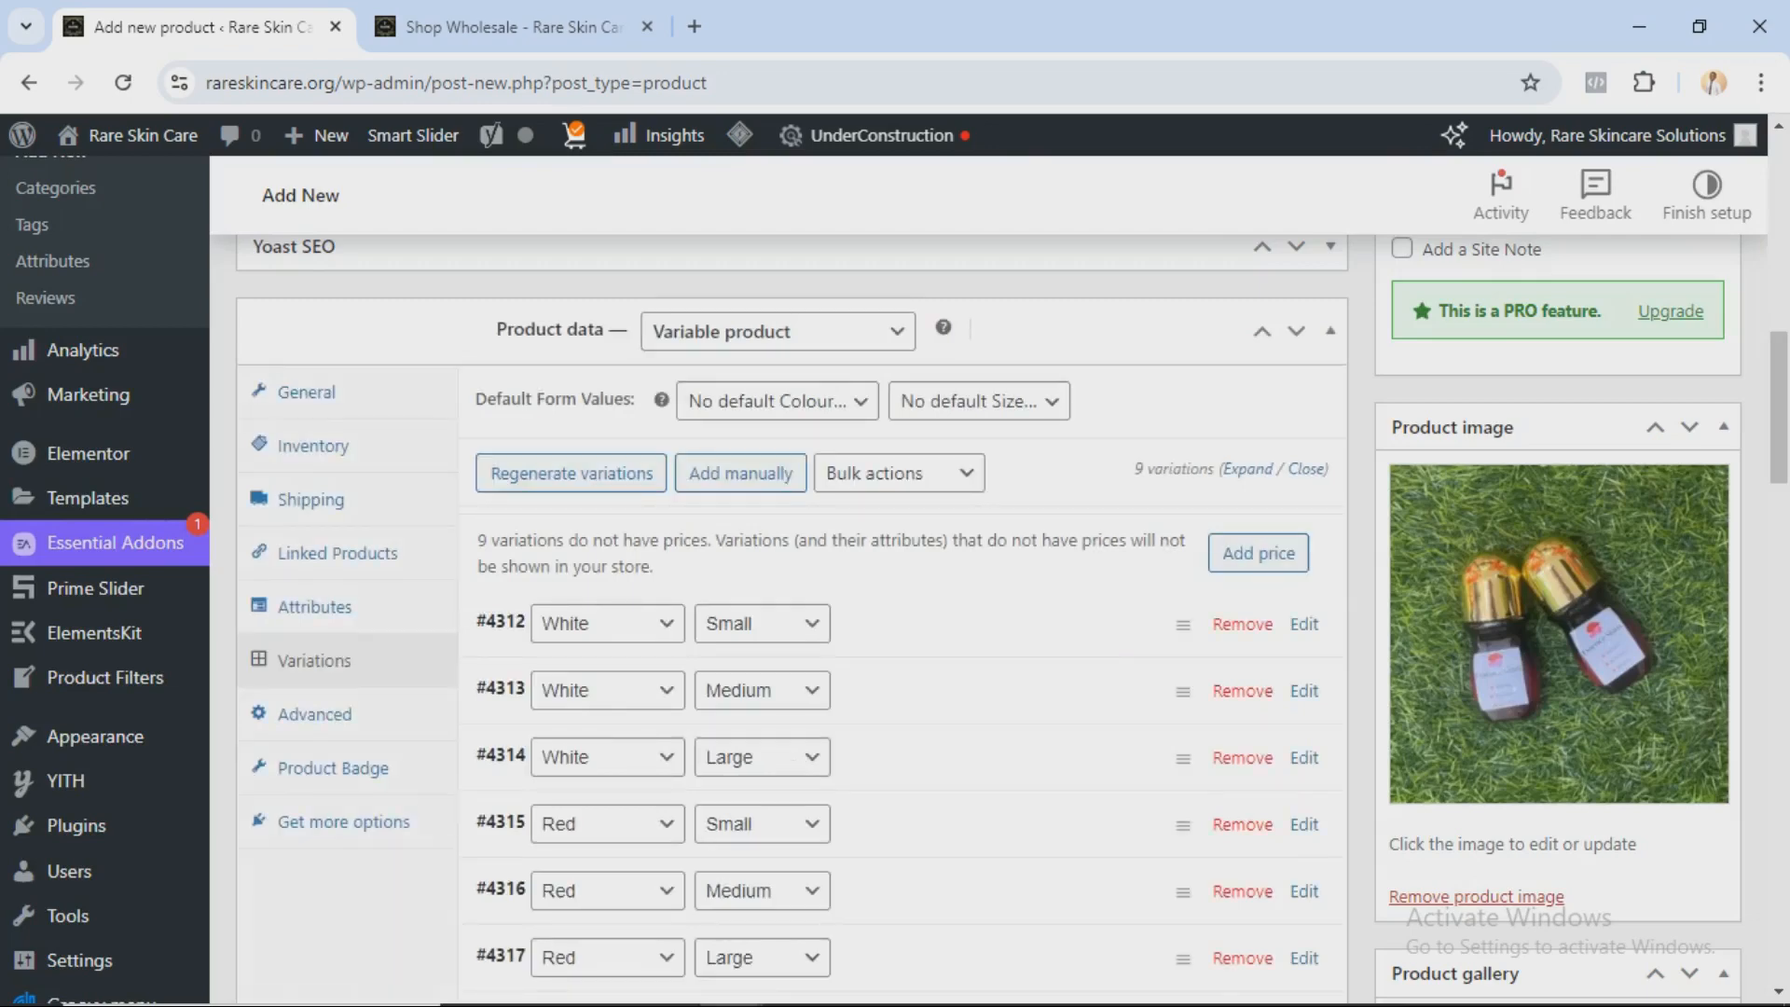
Step: Expand the White, Small variation to view its settings and the media library offered for its image, leaving the image unset
scroll(895, 606, down, 2)
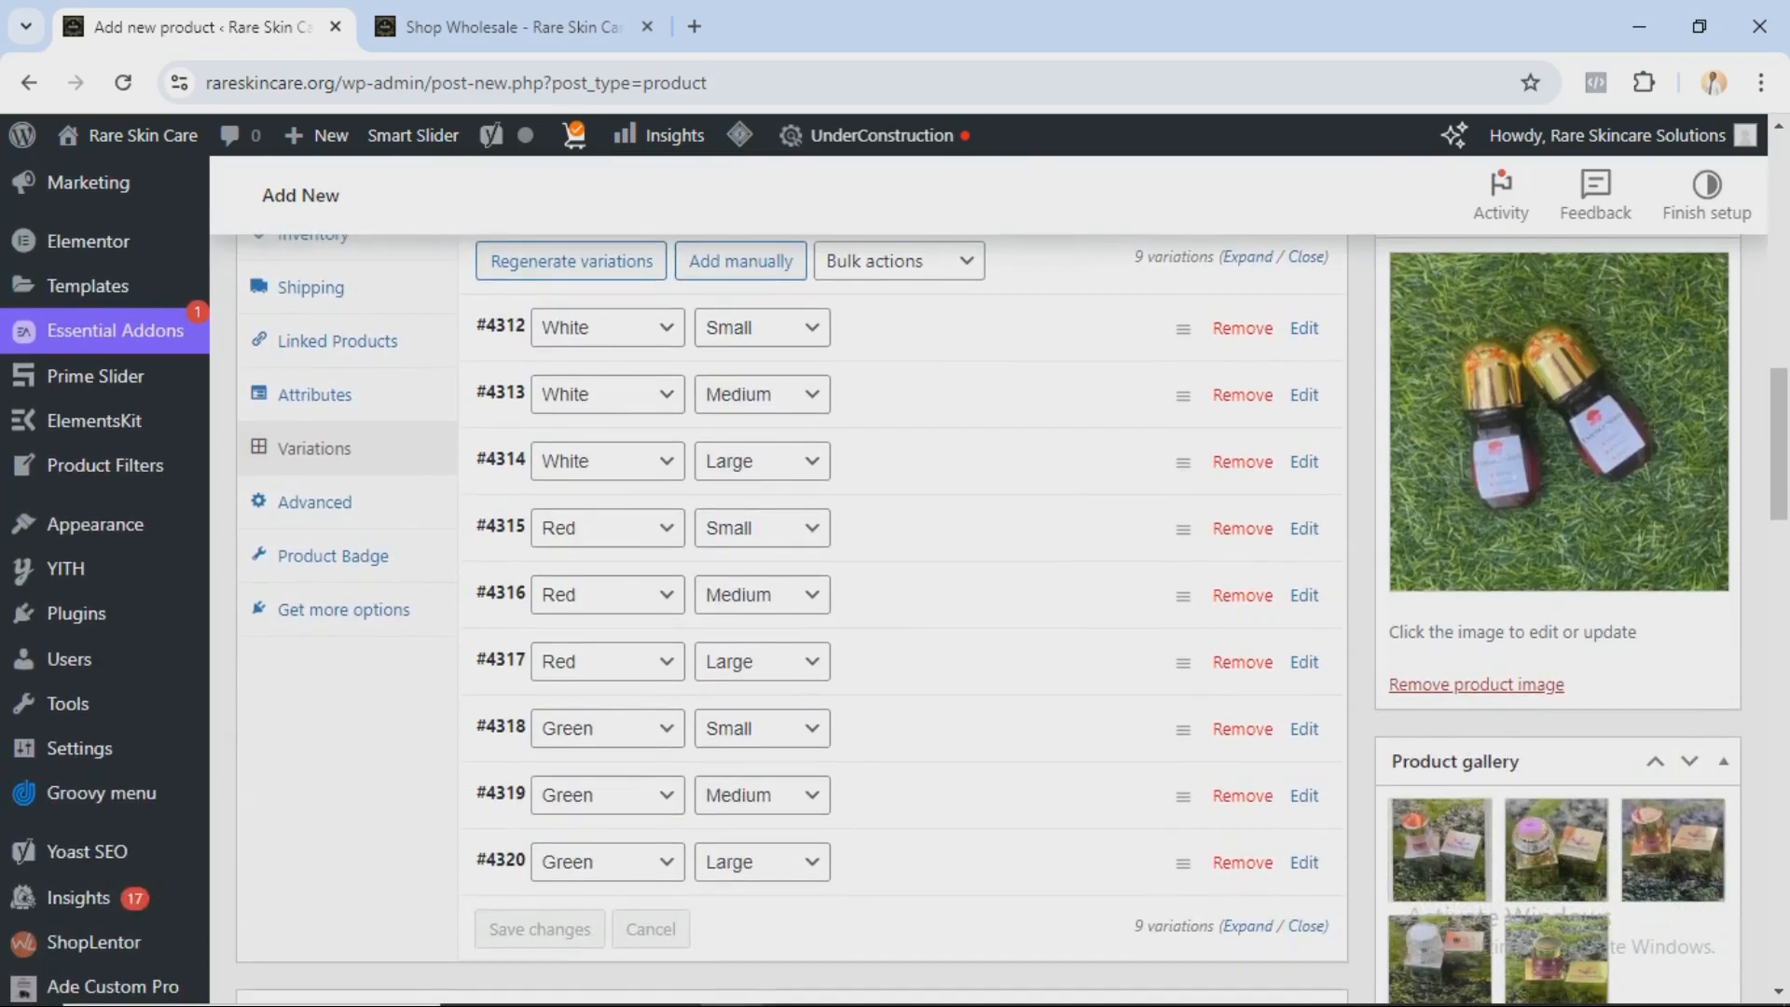
scroll(895, 607, up, 1)
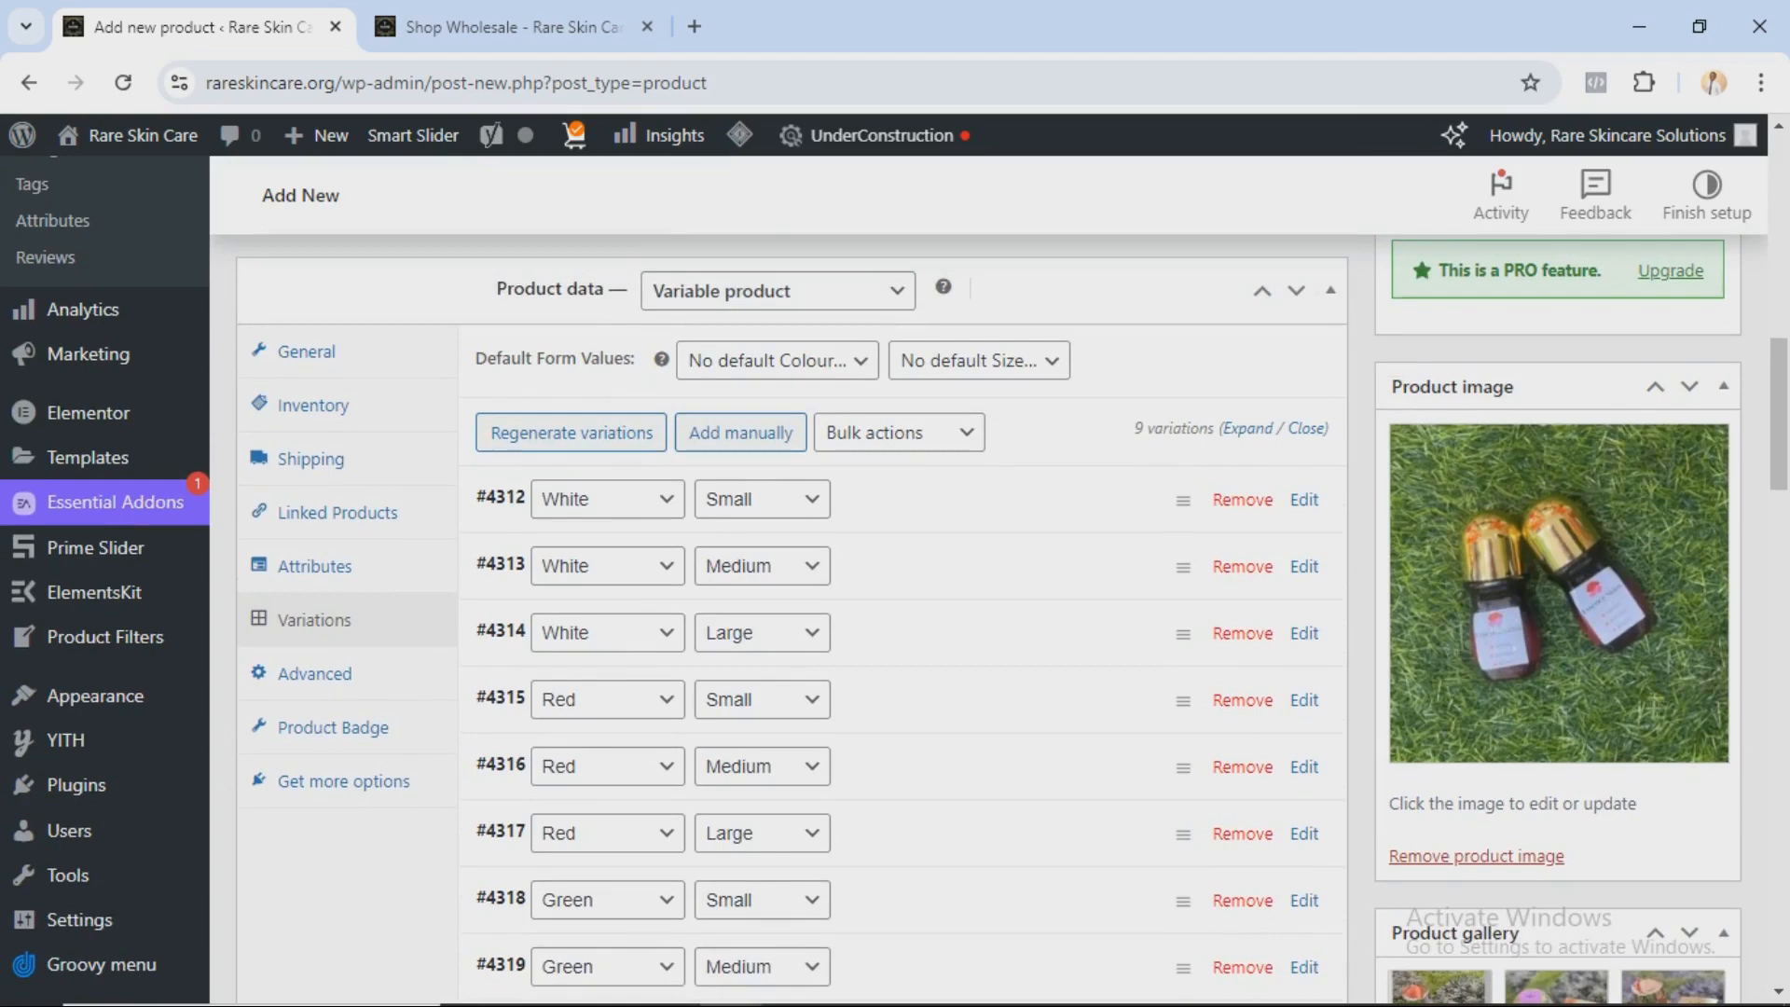
click(1305, 500)
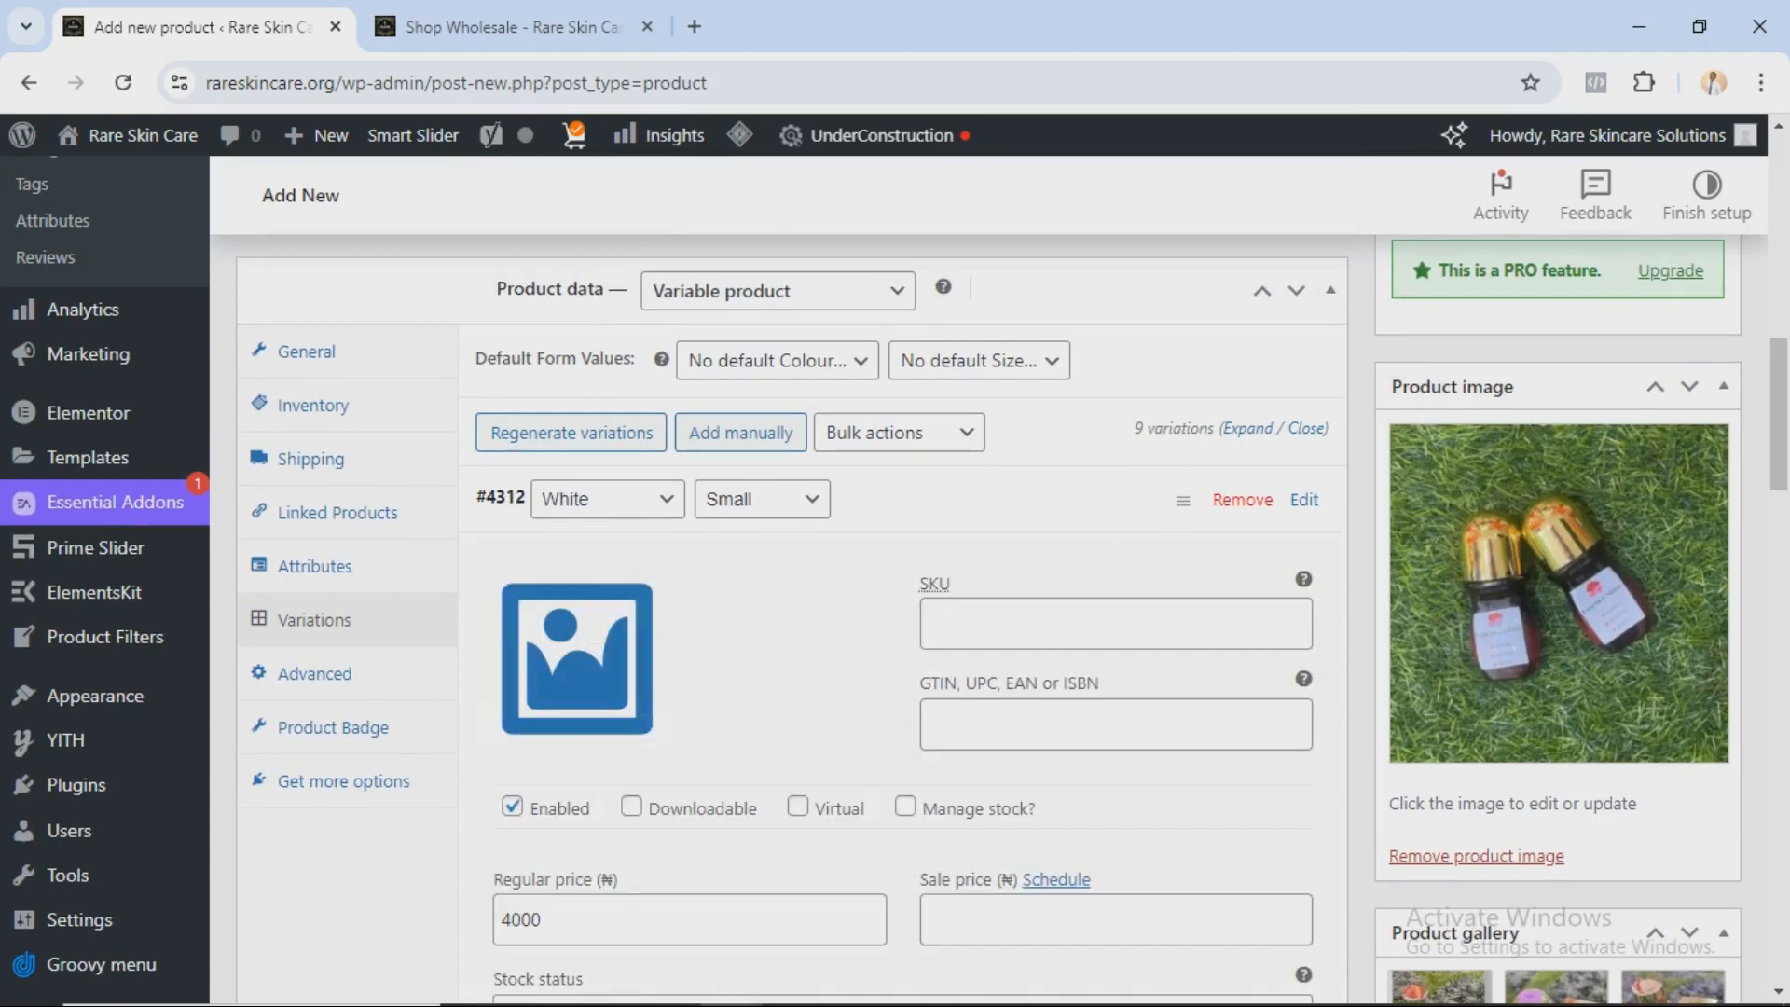
scroll(895, 606, down, 3)
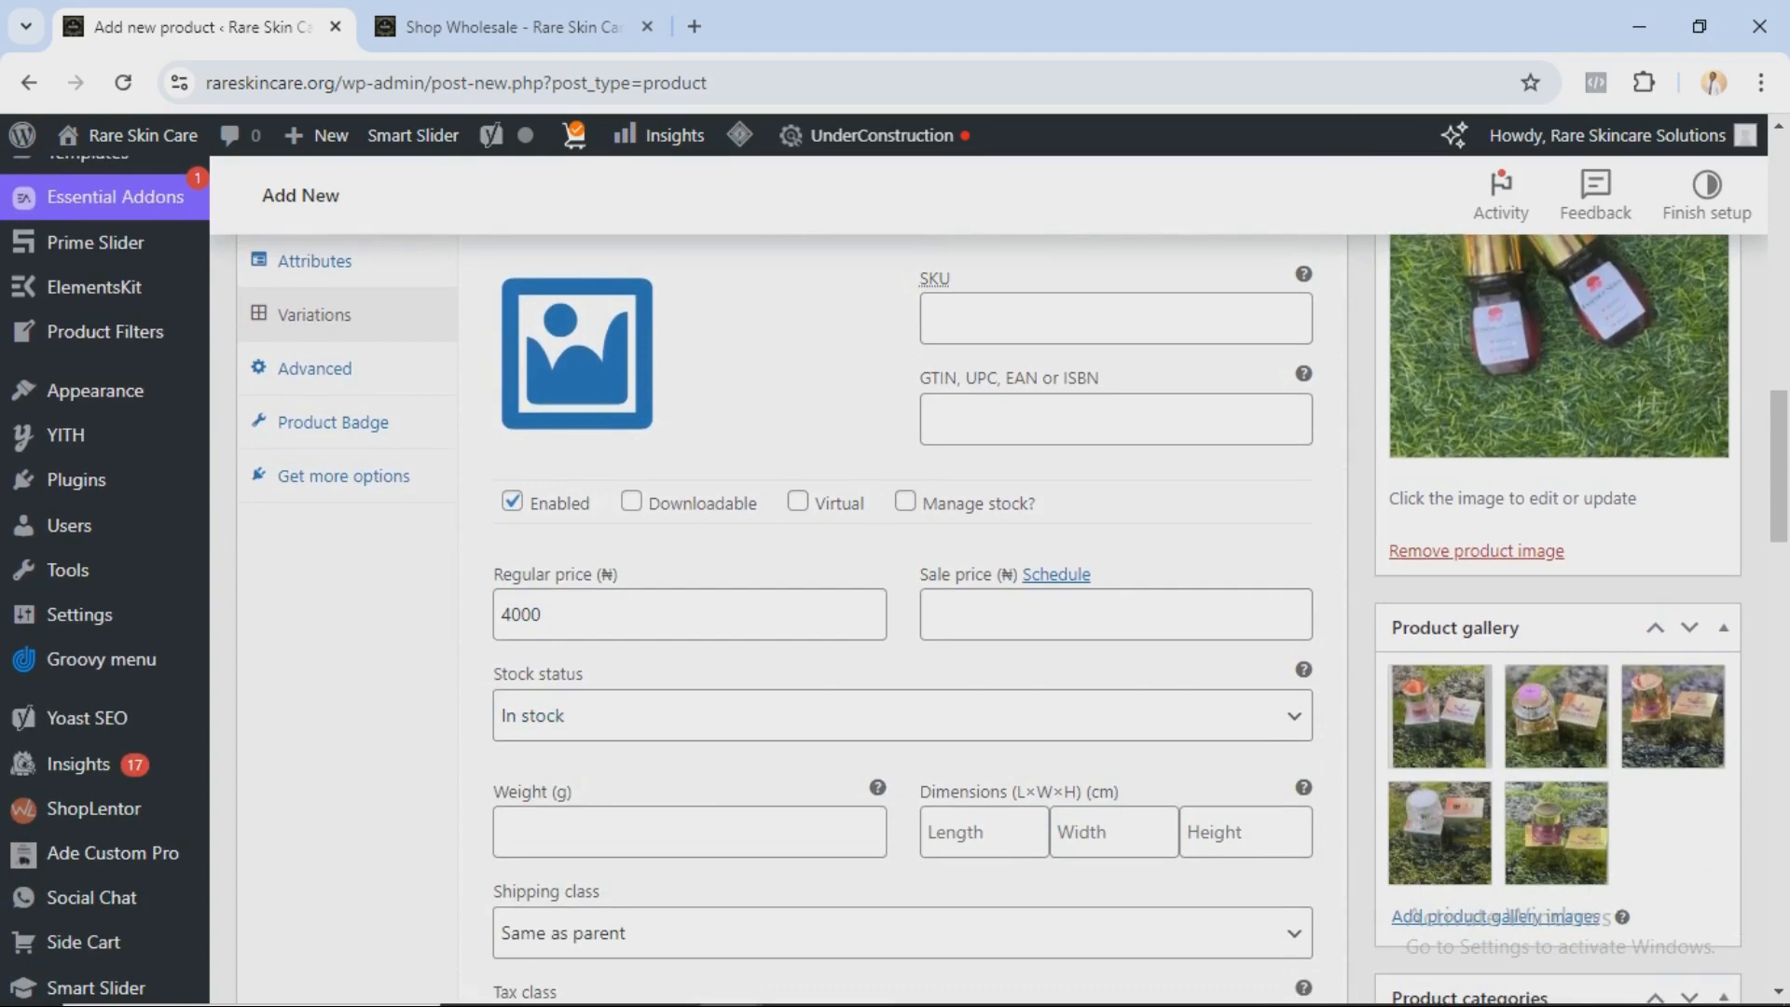
scroll(576, 643, up, 2)
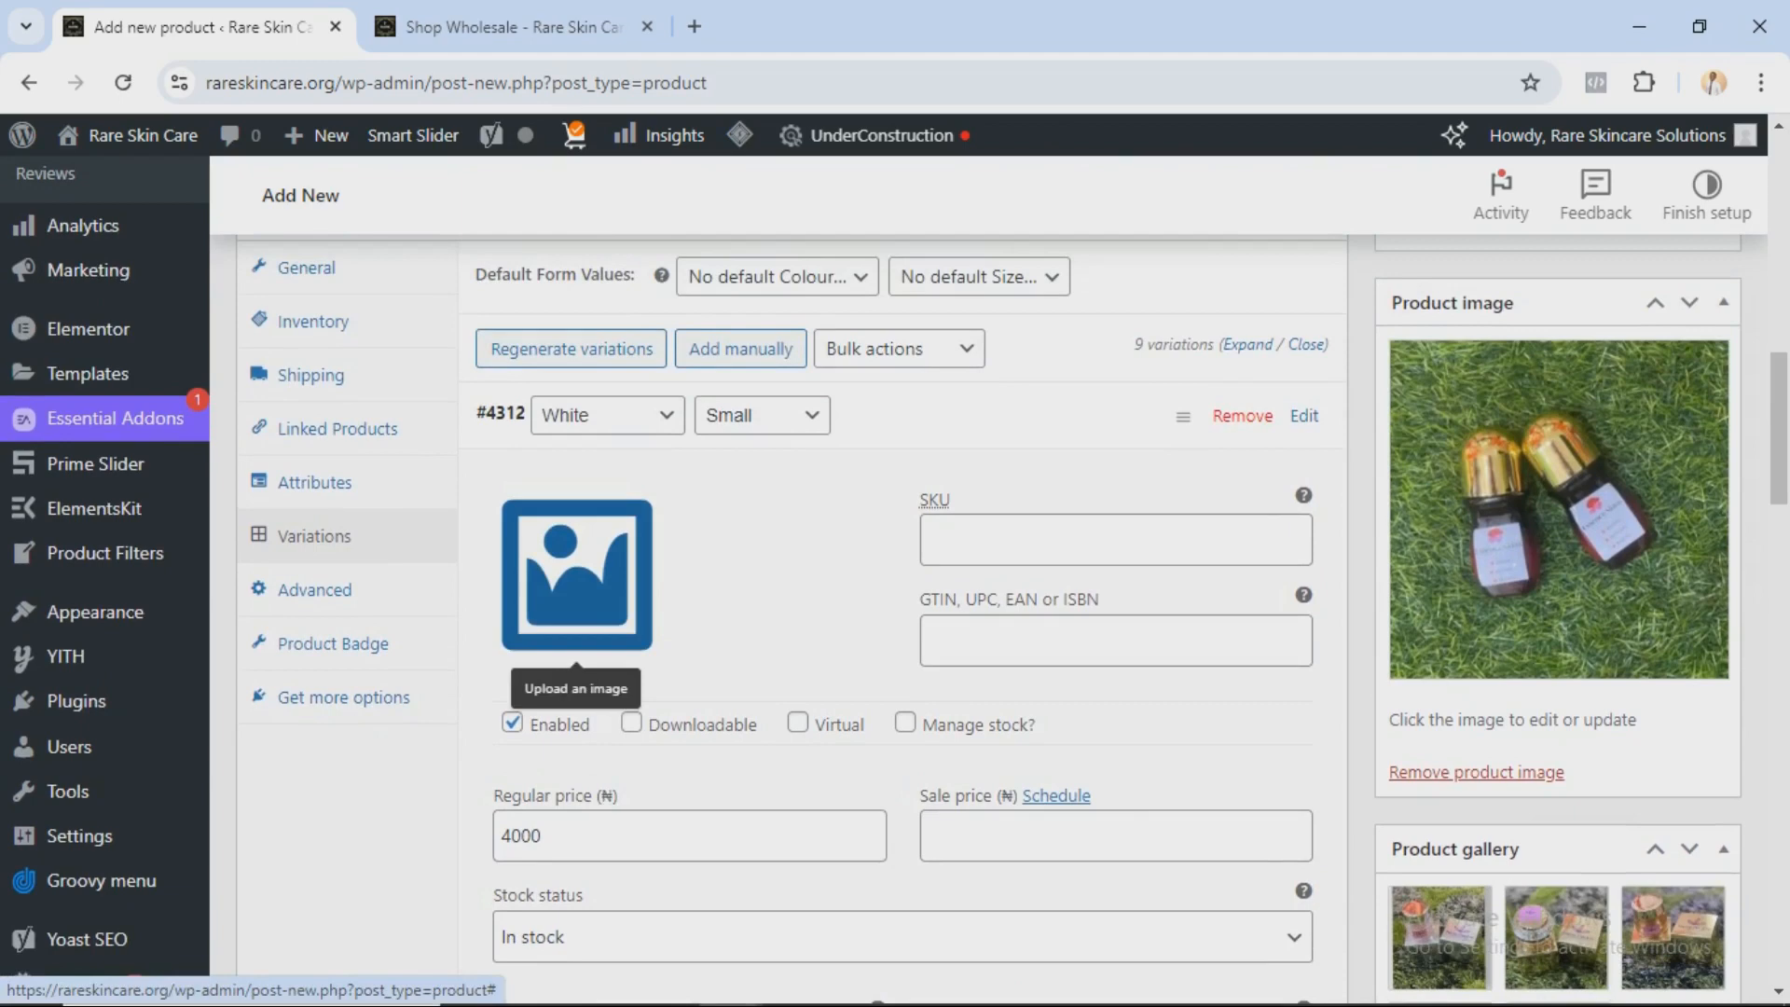
scroll(576, 574, down, 1)
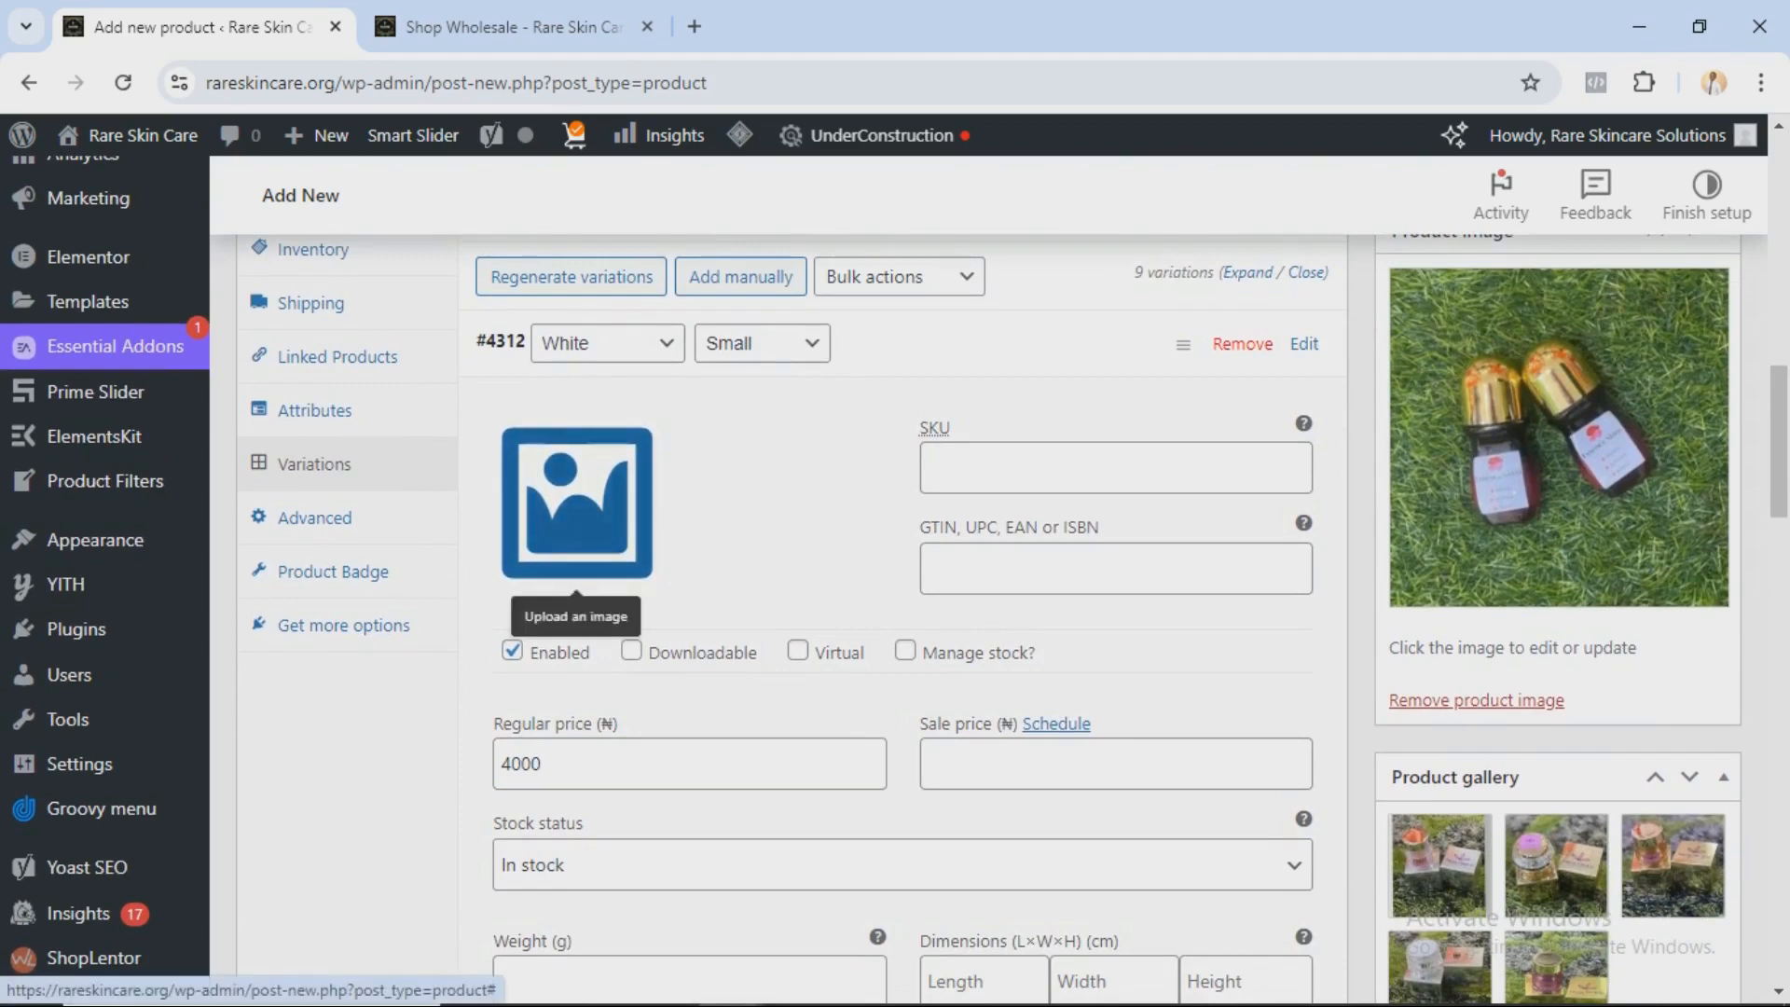
click(576, 504)
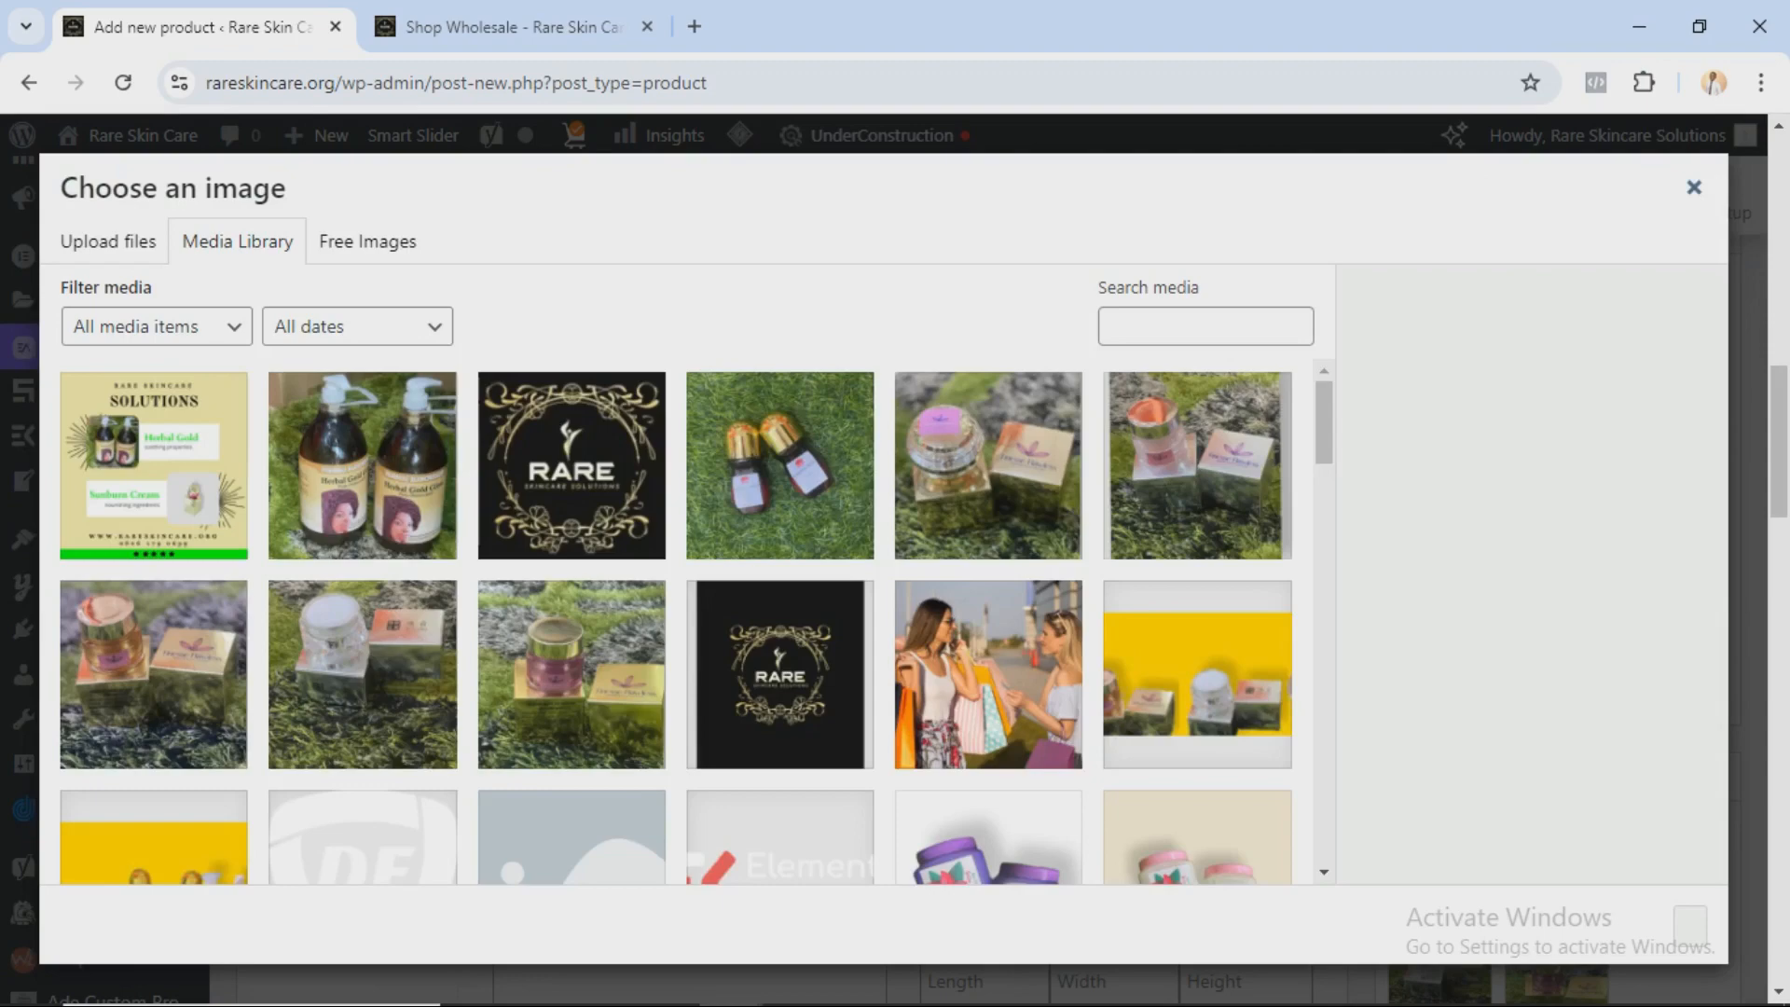
click(1694, 188)
Step: Review the White, Small variation's price, stock, weight, shipping, tax and description fields, and collapse the variation
scroll(903, 596, down, 2)
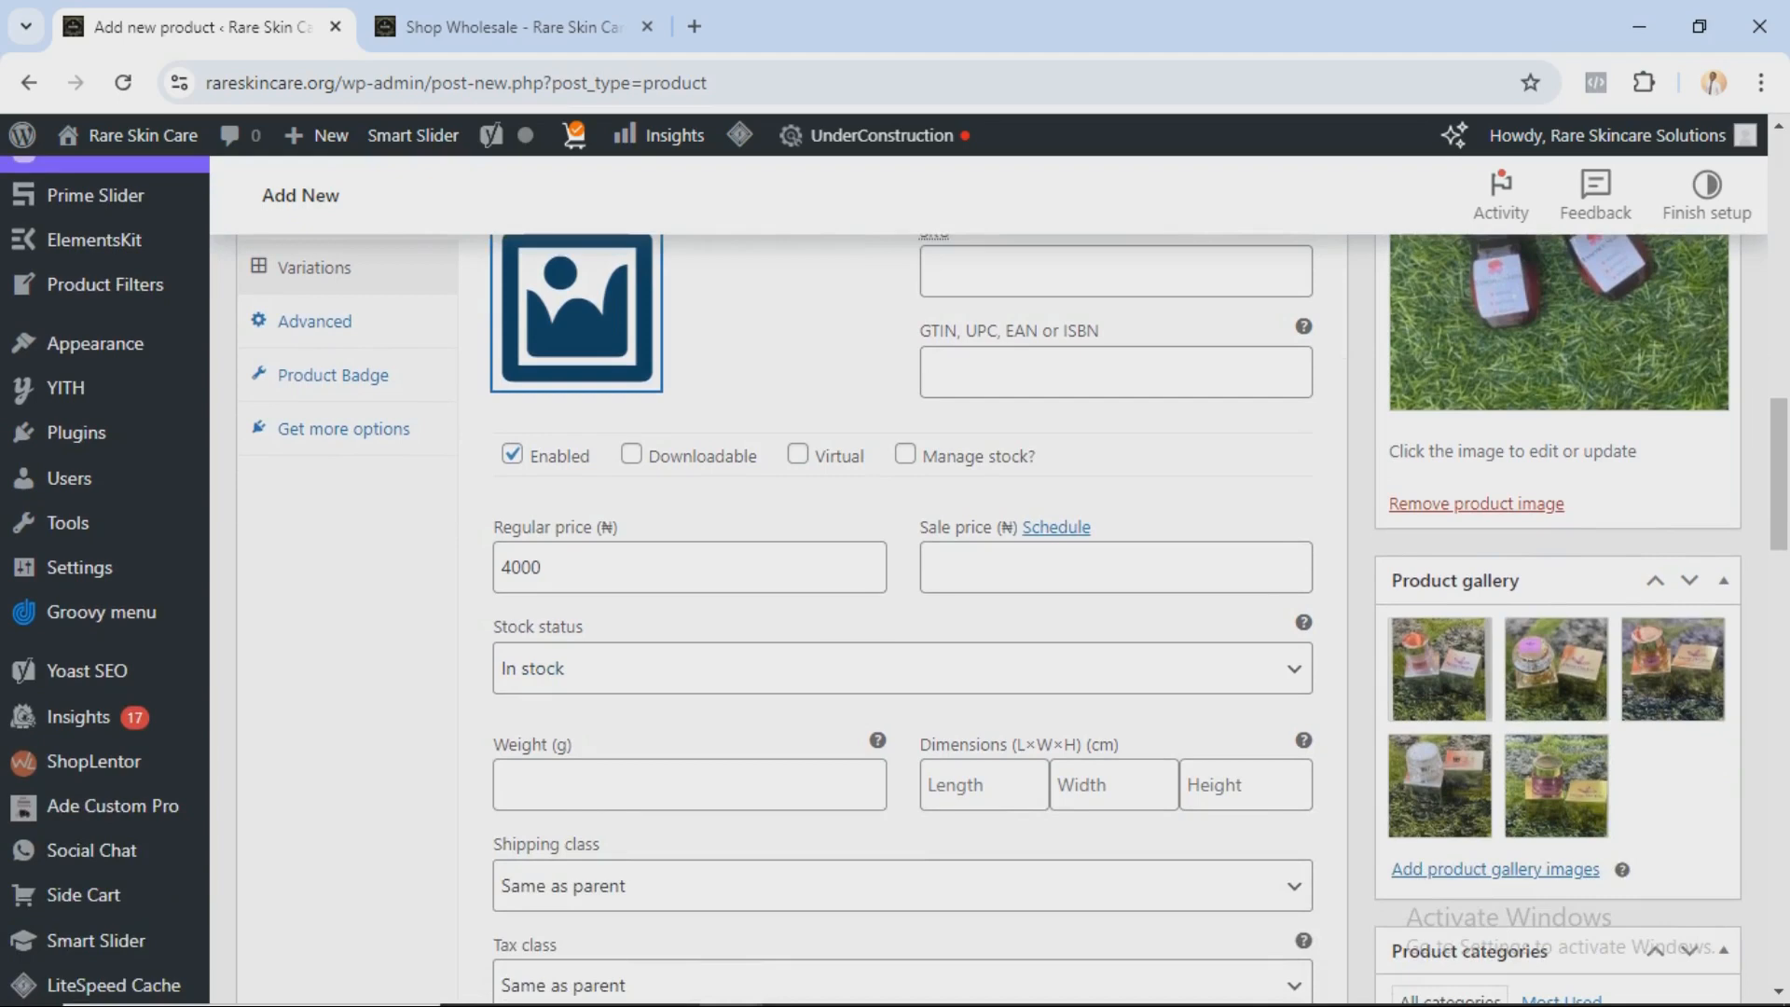
scroll(903, 578, down, 2)
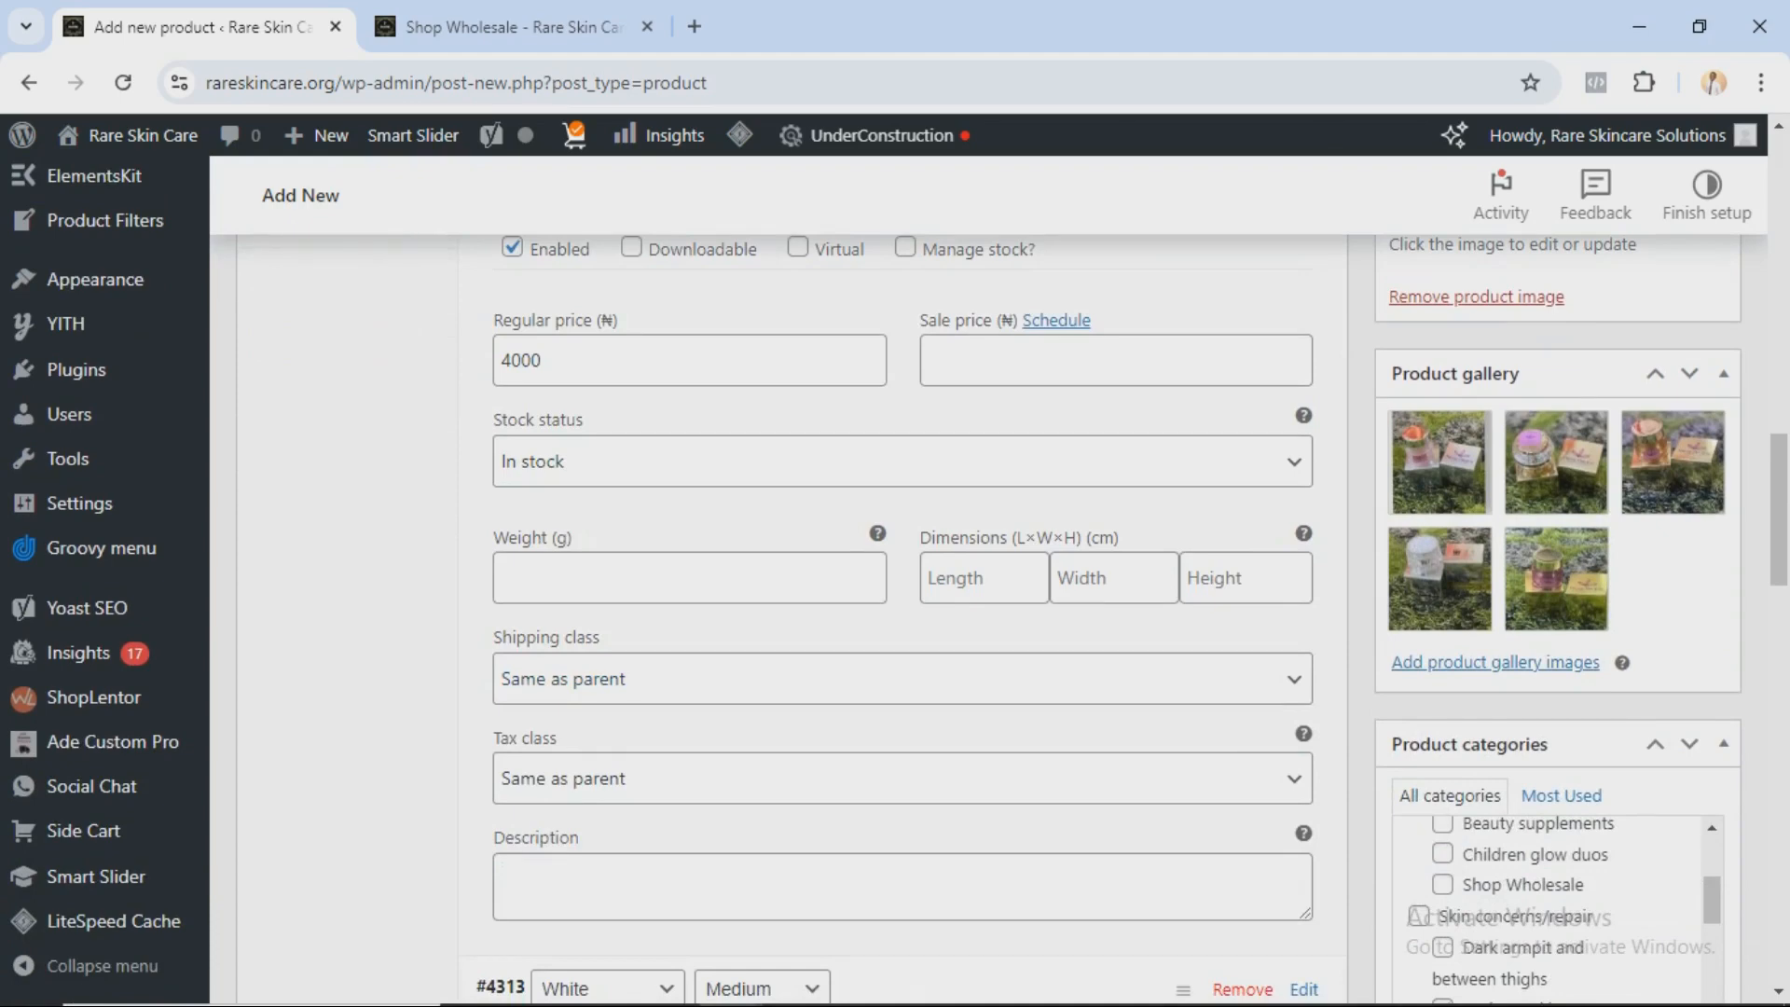
scroll(902, 678, down, 2)
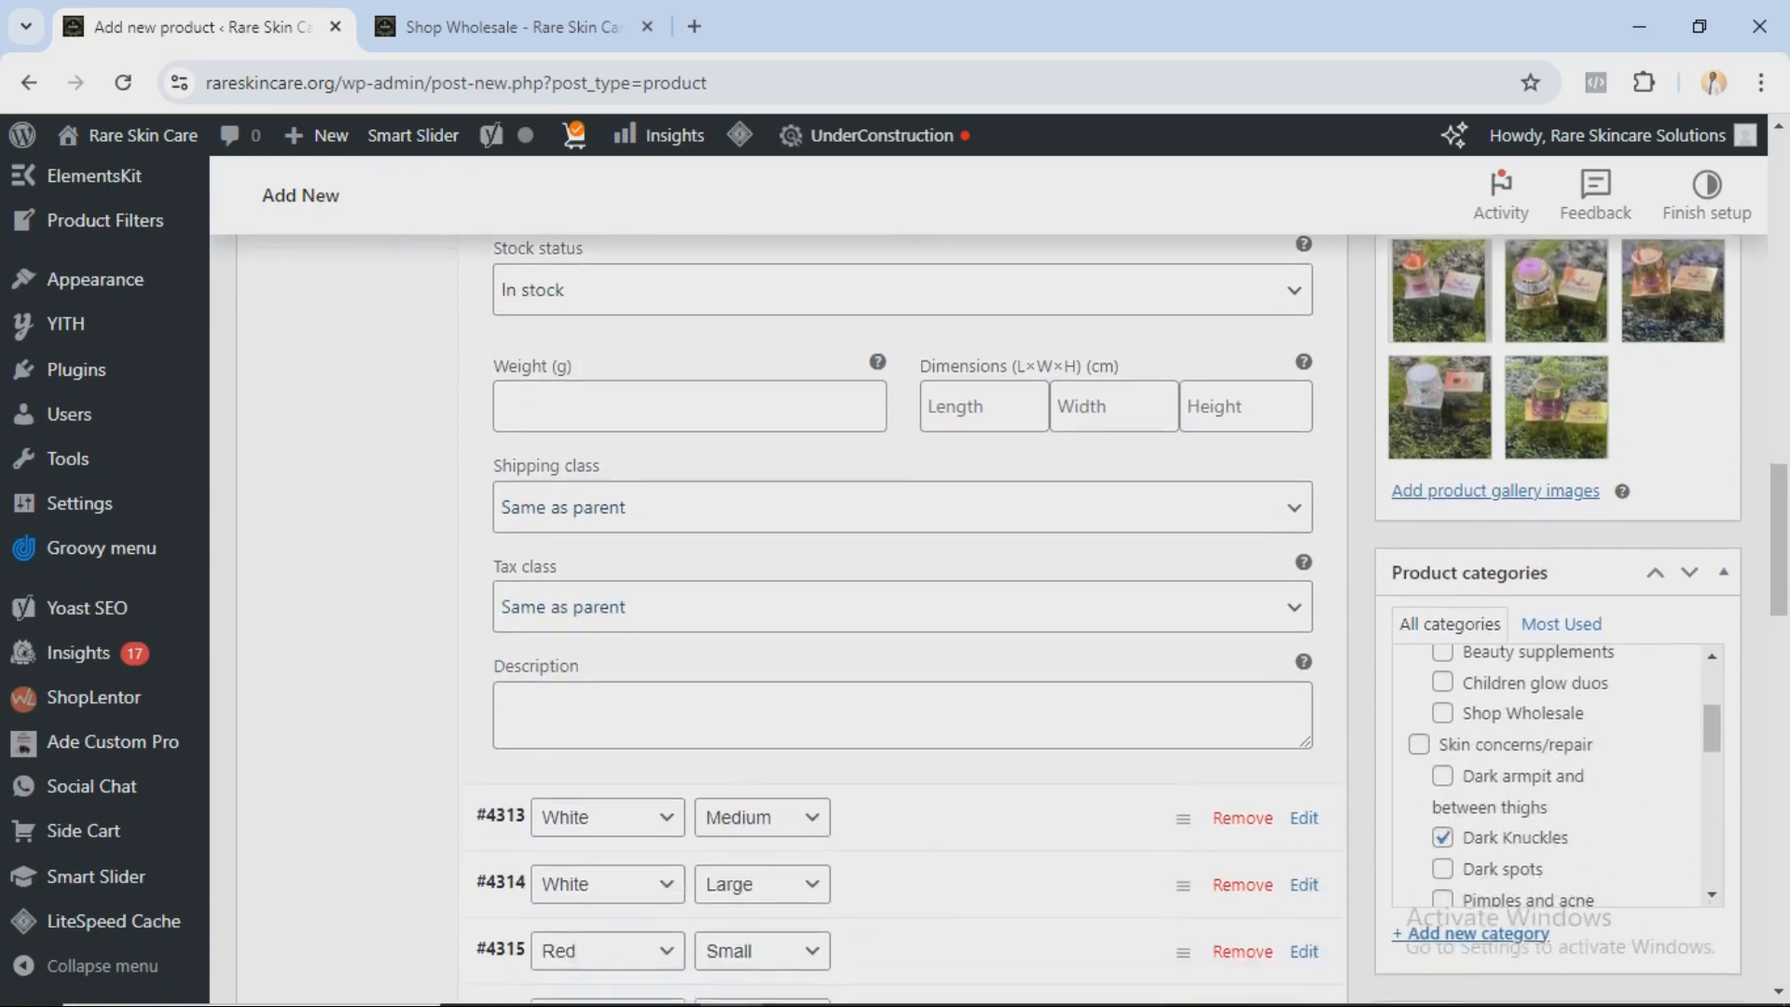
click(903, 464)
click(903, 464)
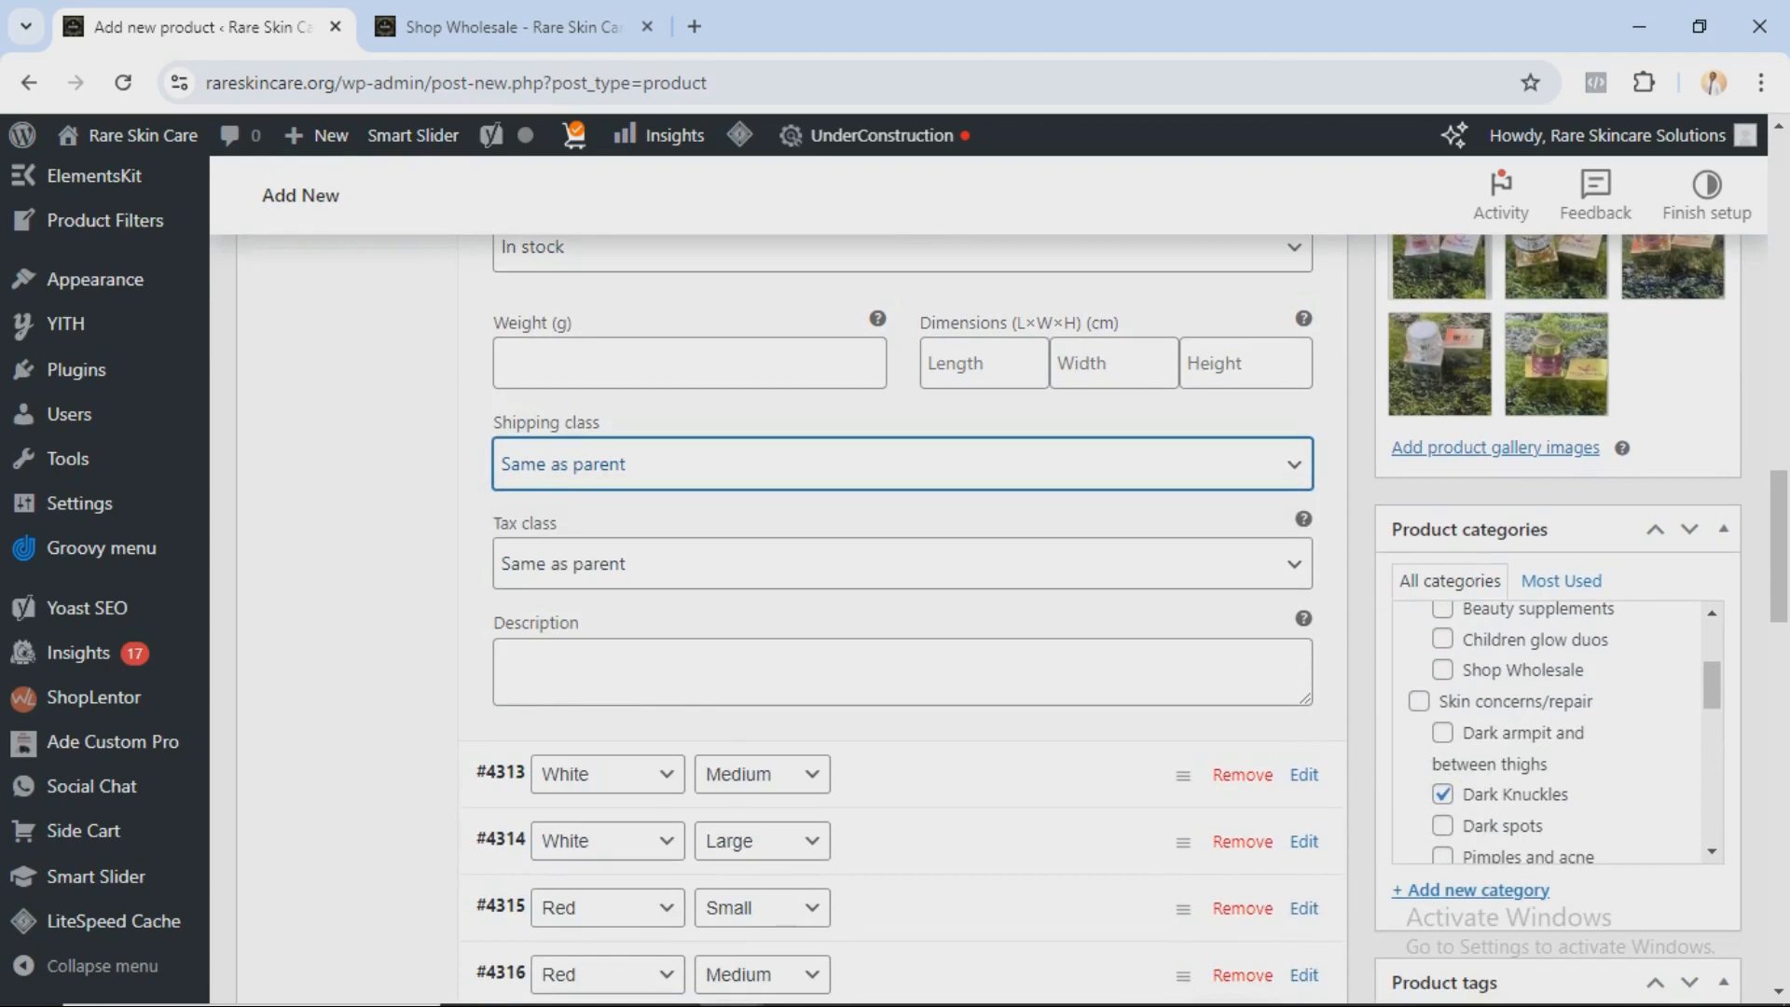
scroll(902, 578, up, 6)
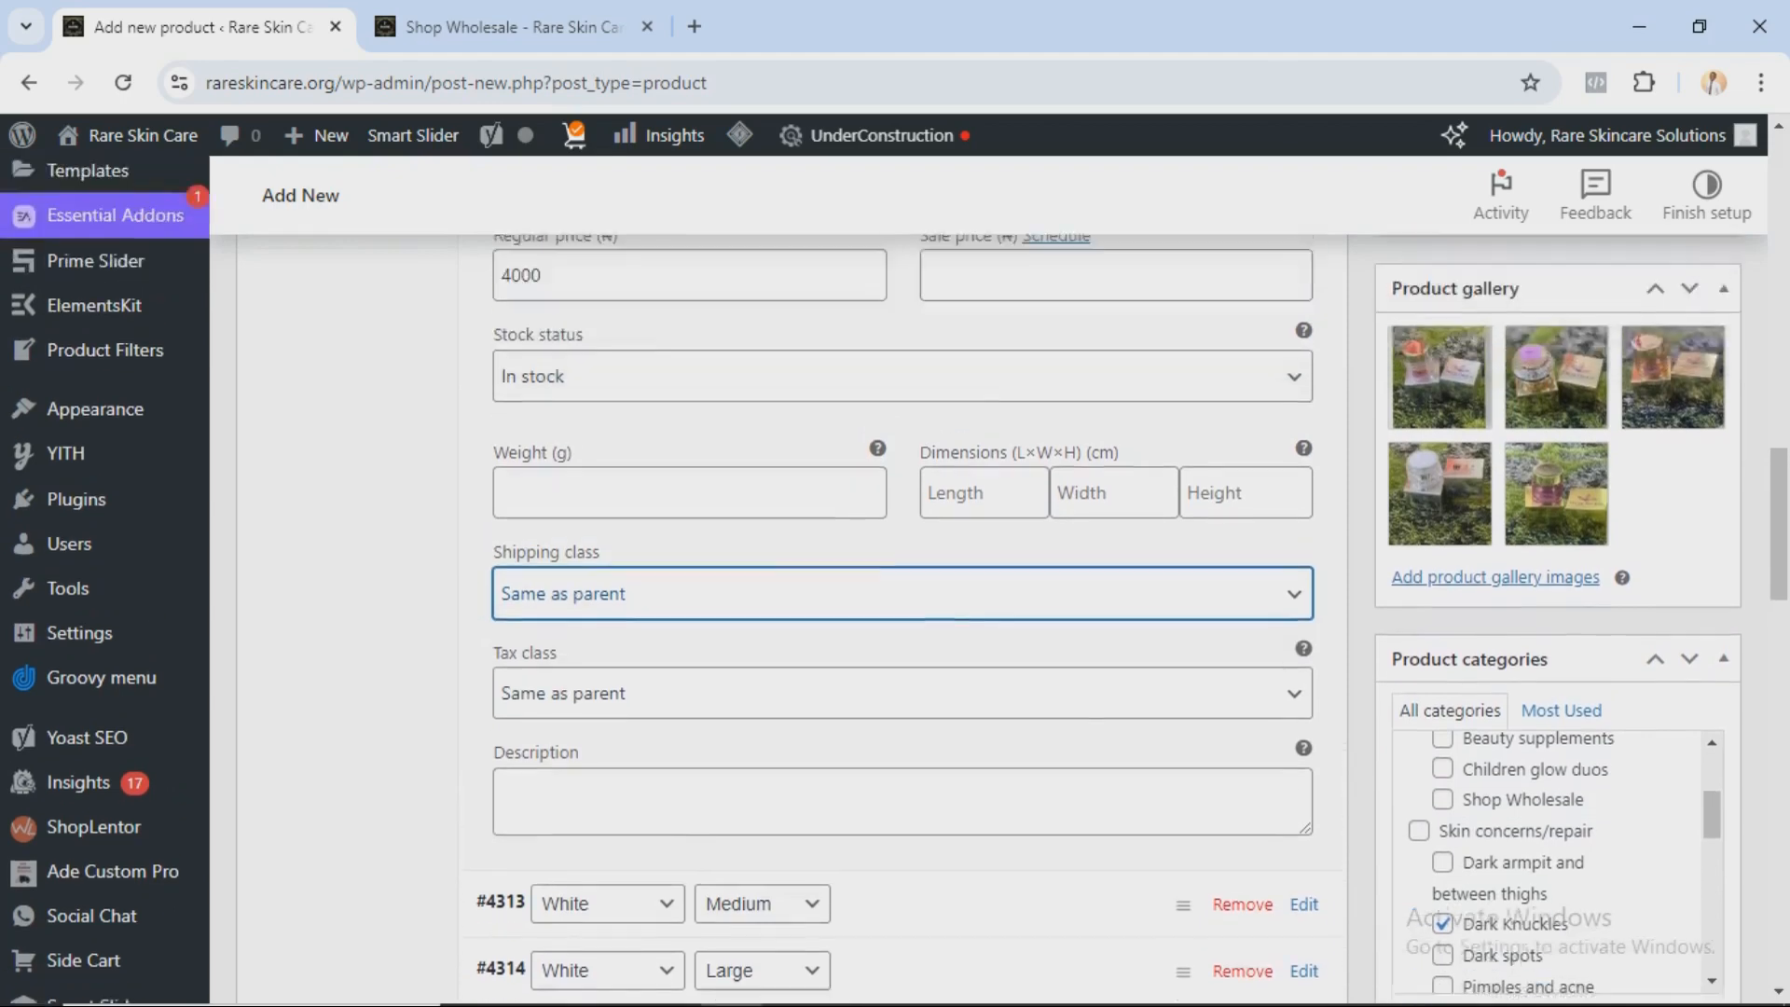
scroll(903, 578, up, 1)
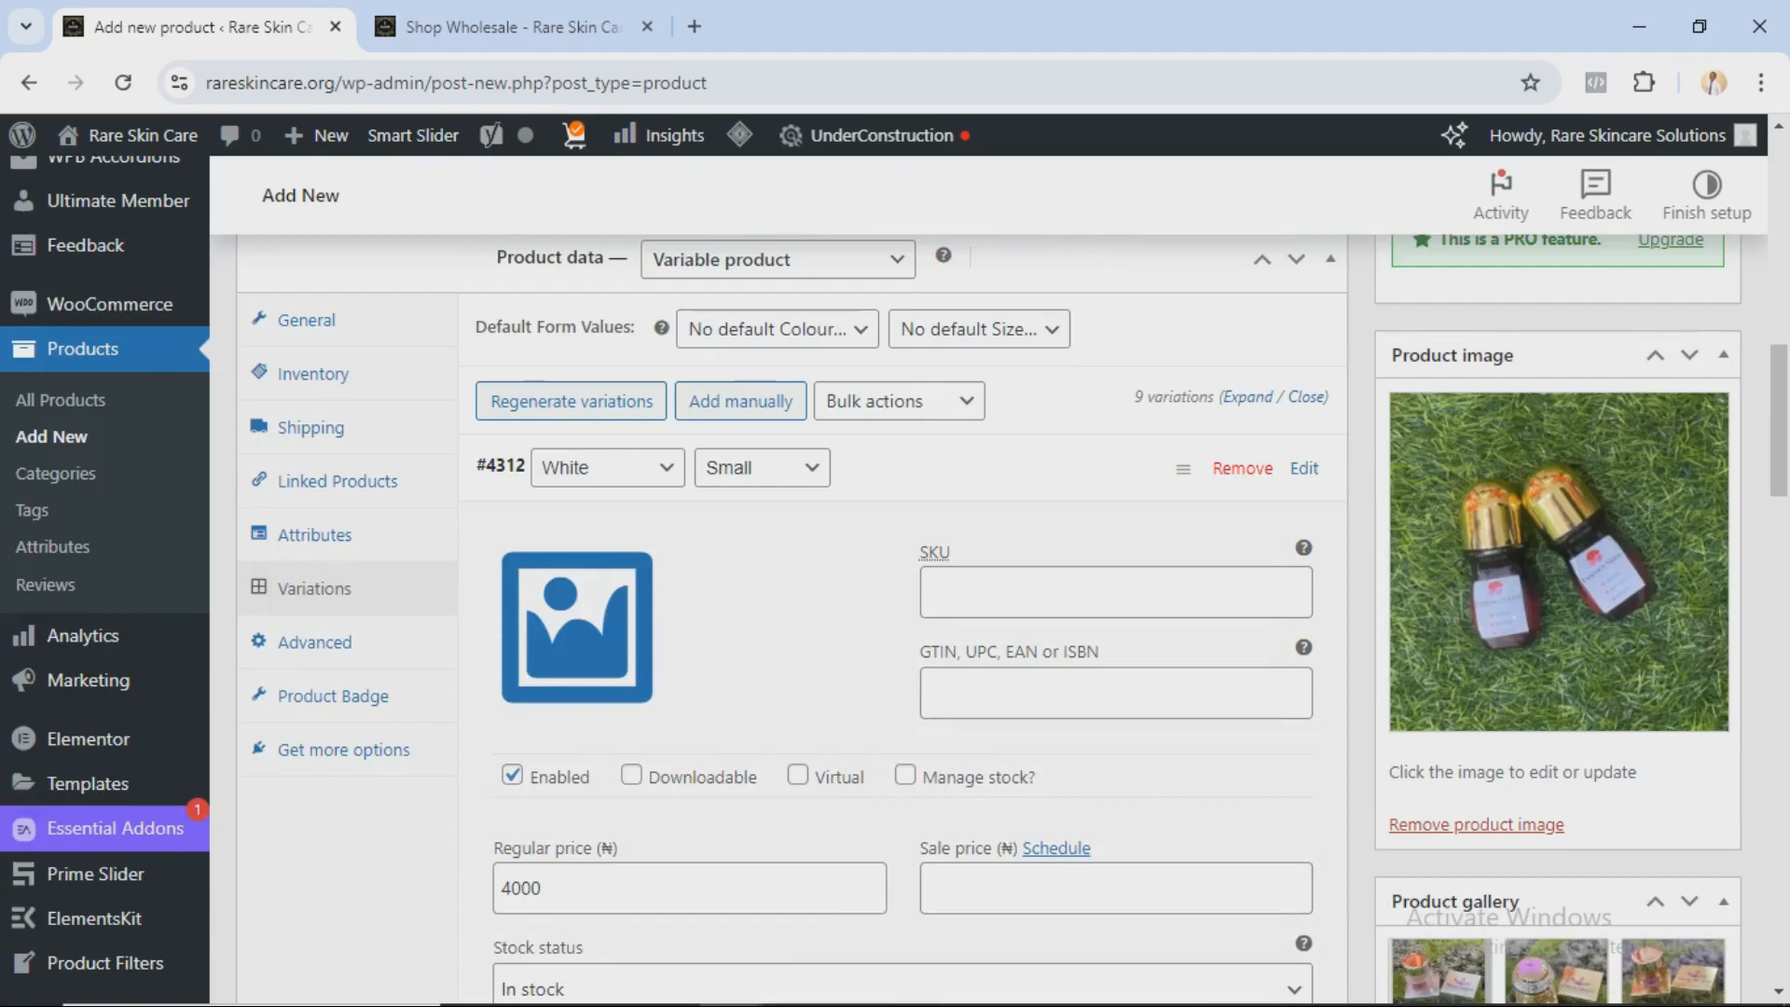
click(1304, 469)
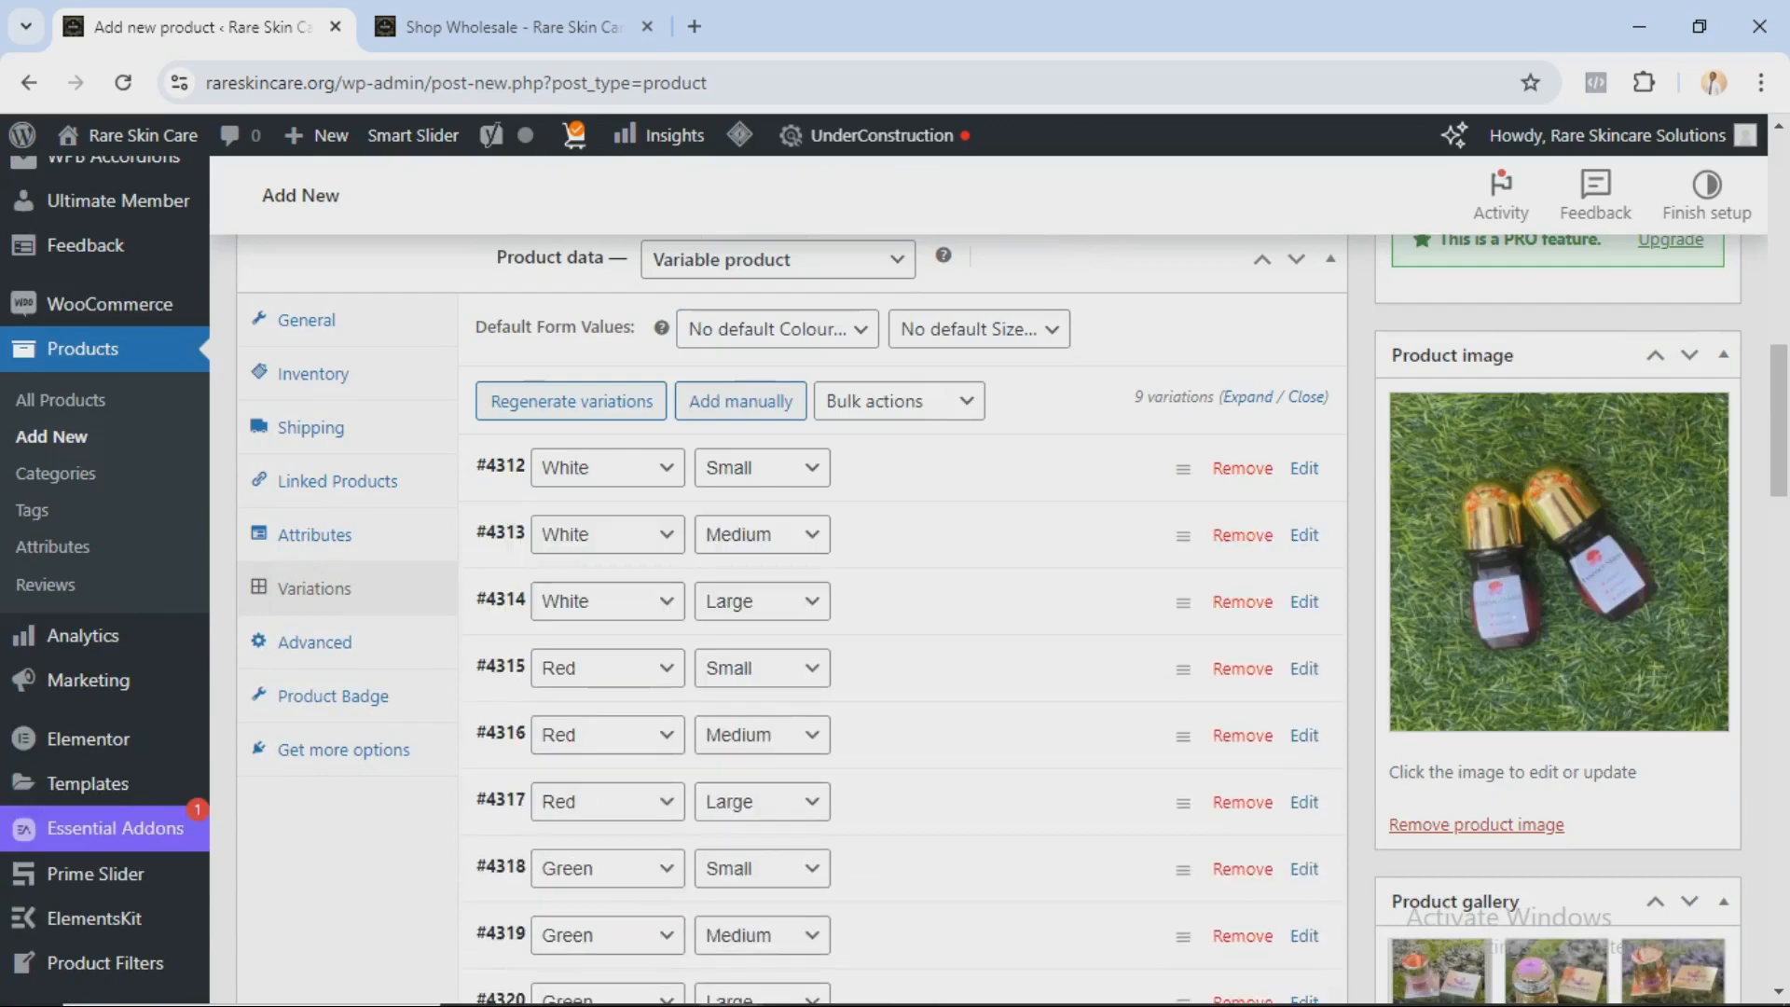
Step: Expand the White, Medium variation to view its settings, and collapse it again
click(1303, 535)
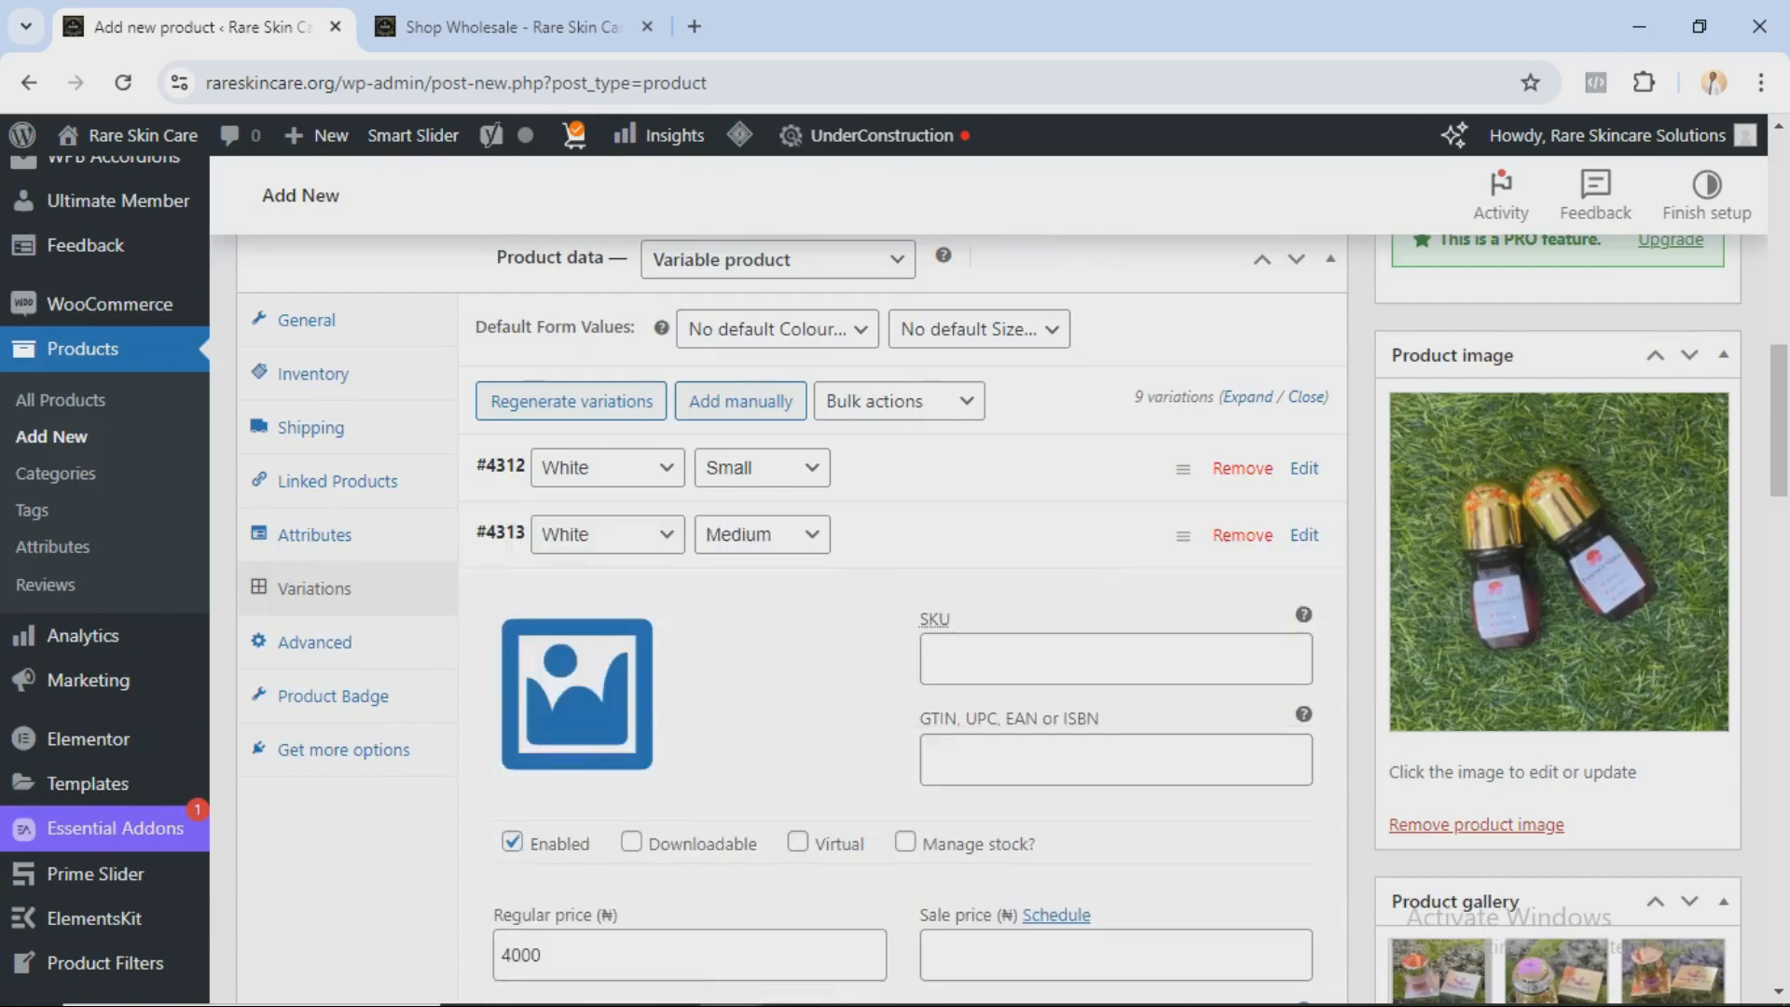
scroll(895, 578, down, 3)
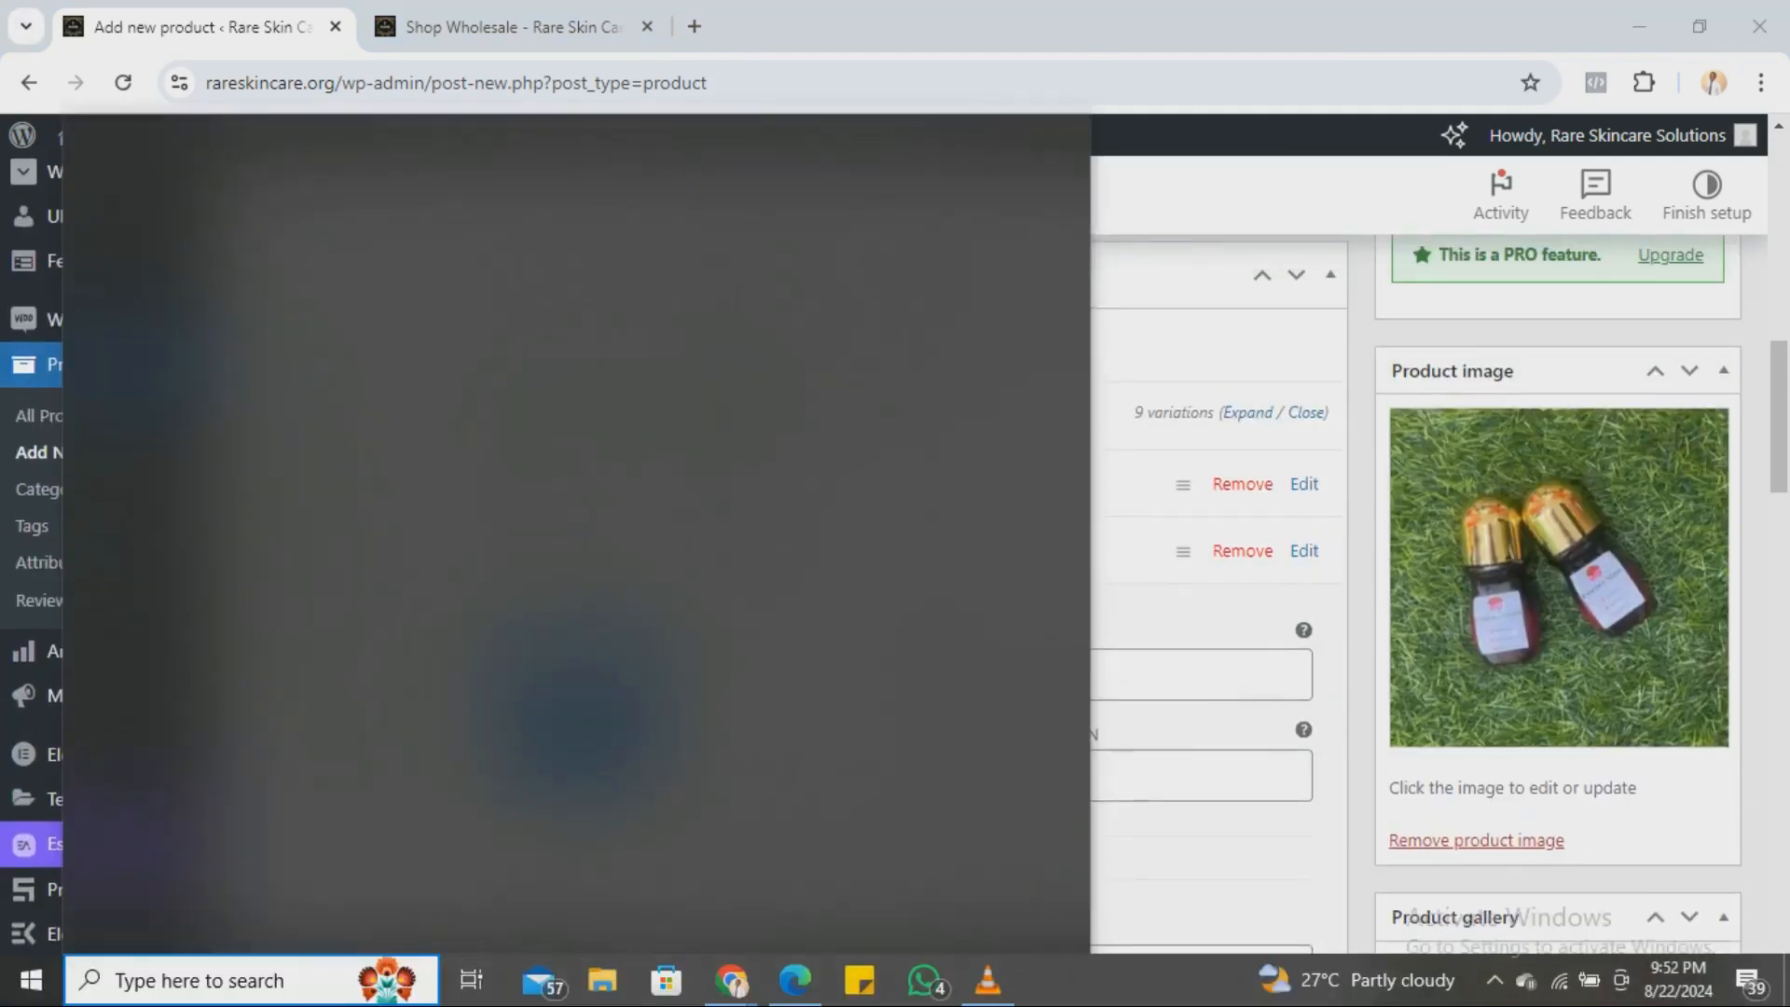
scroll(895, 578, down, 3)
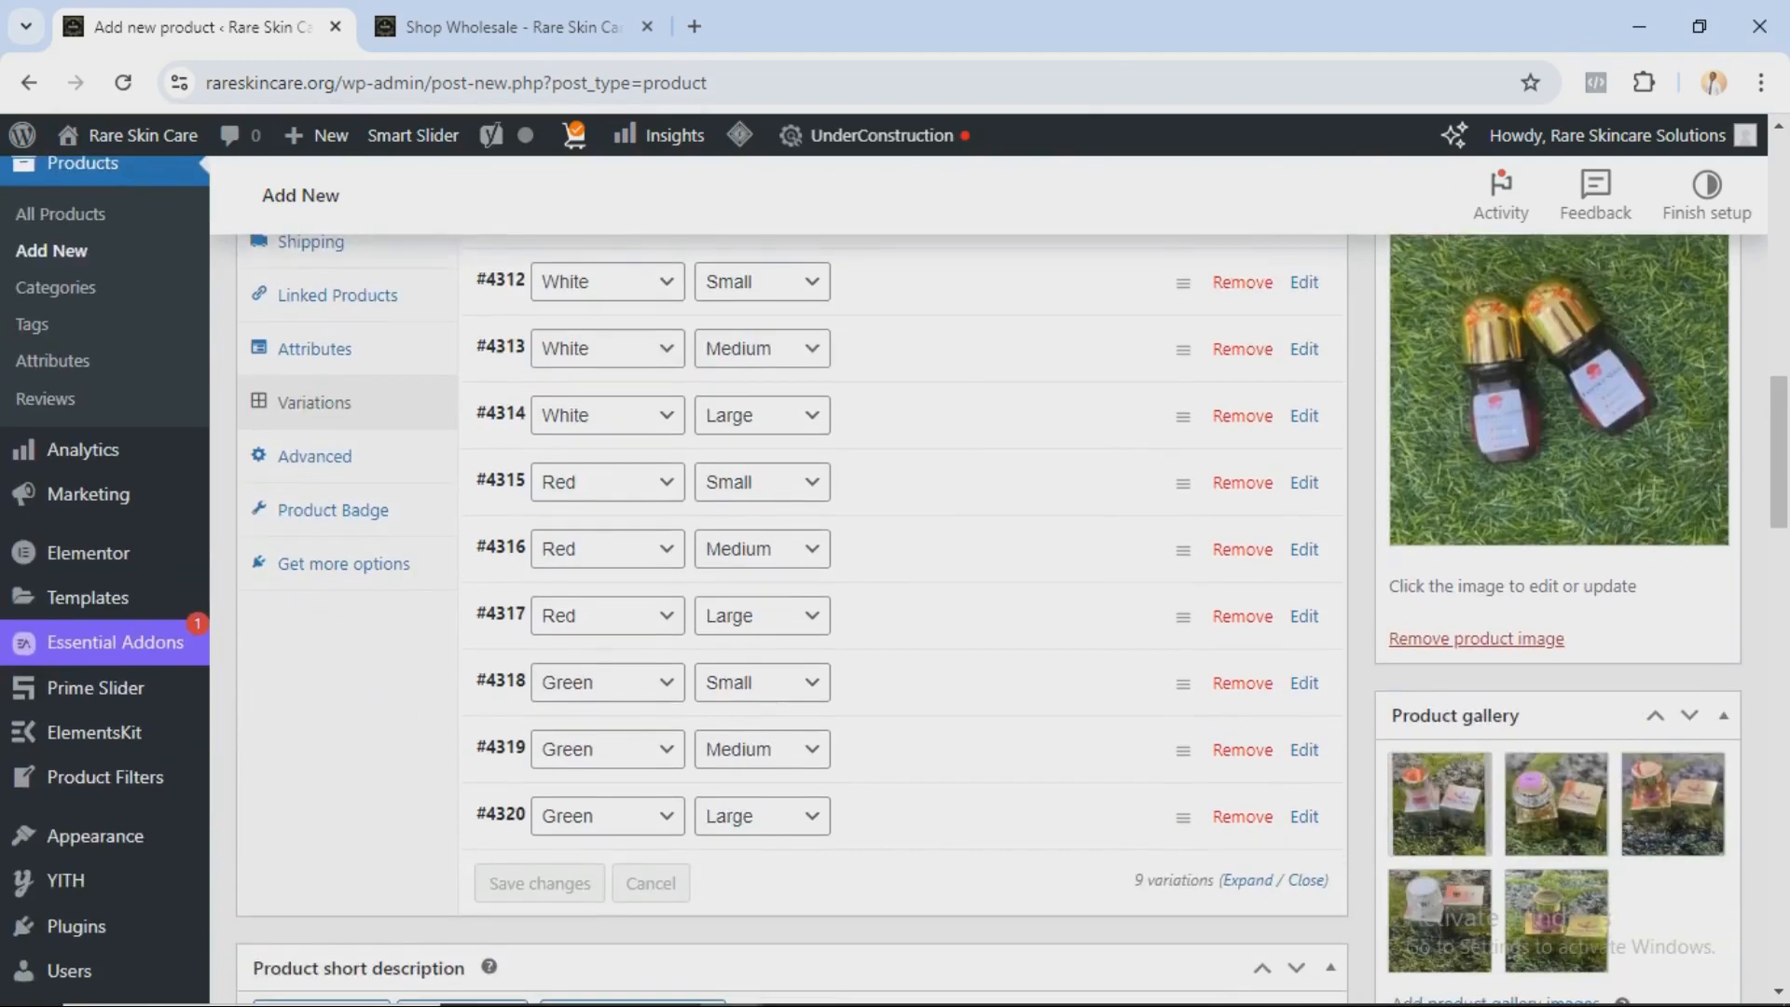
Step: Leave the new product page without publishing the product and open the list of all products
scroll(895, 578, up, 4)
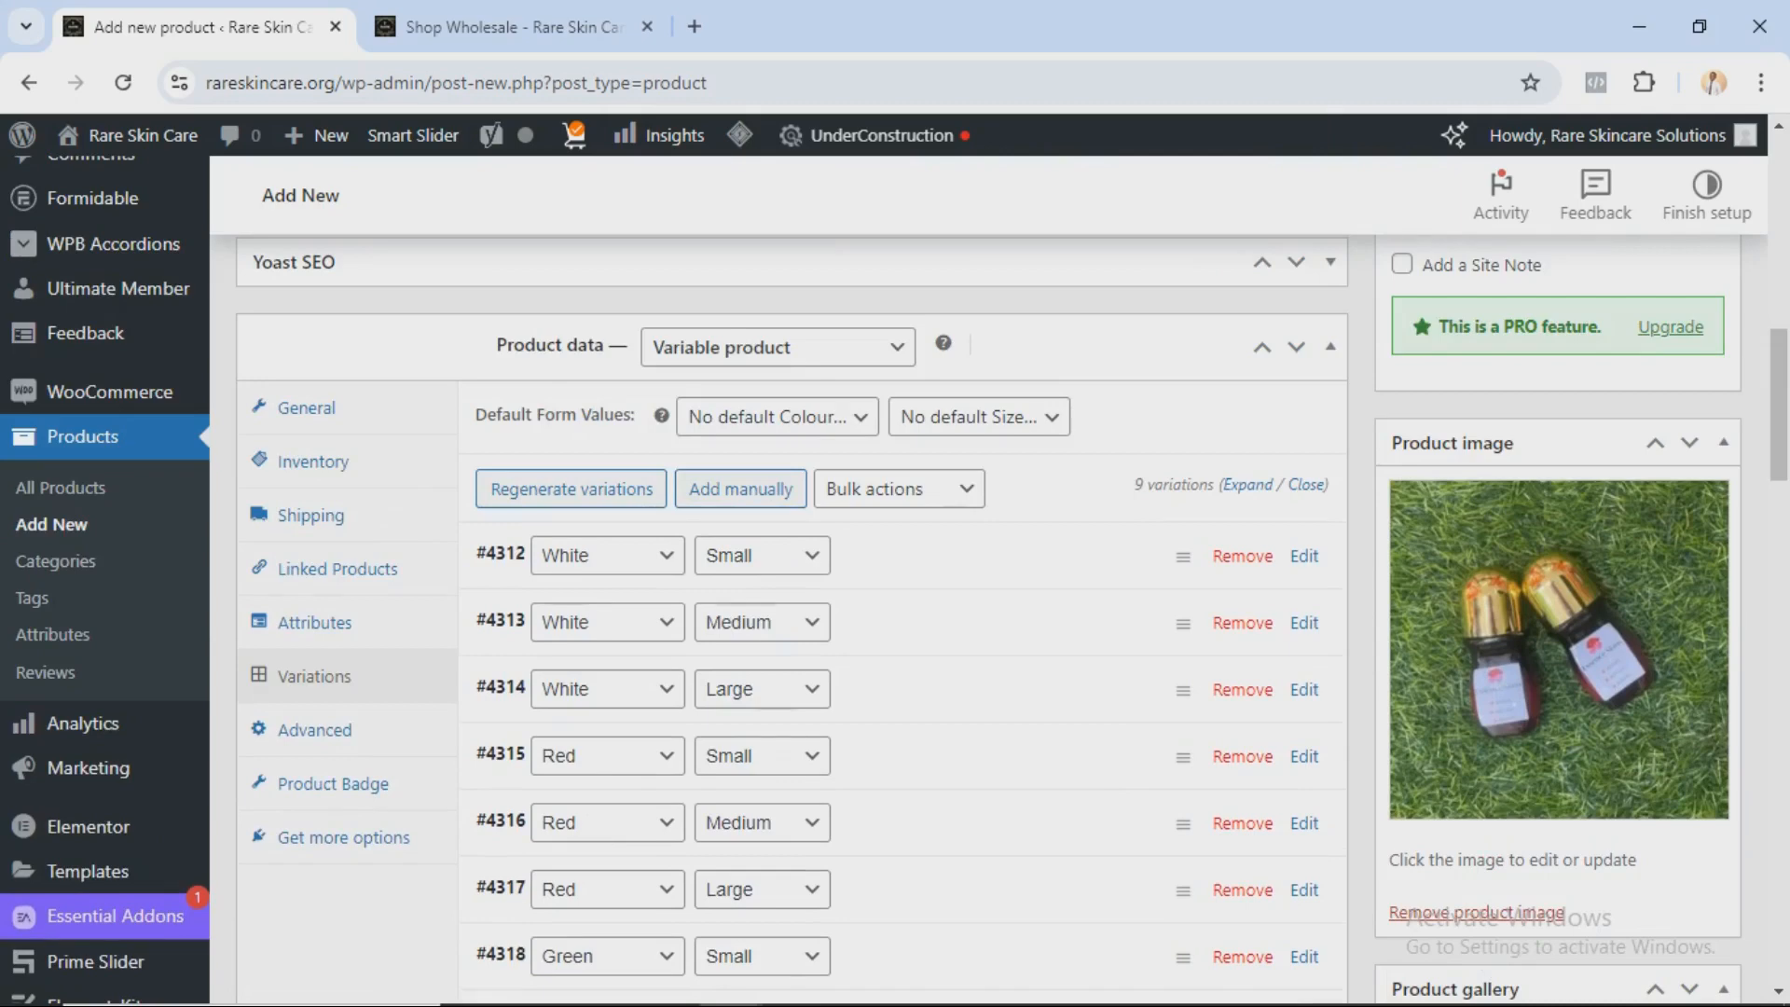
scroll(895, 578, up, 5)
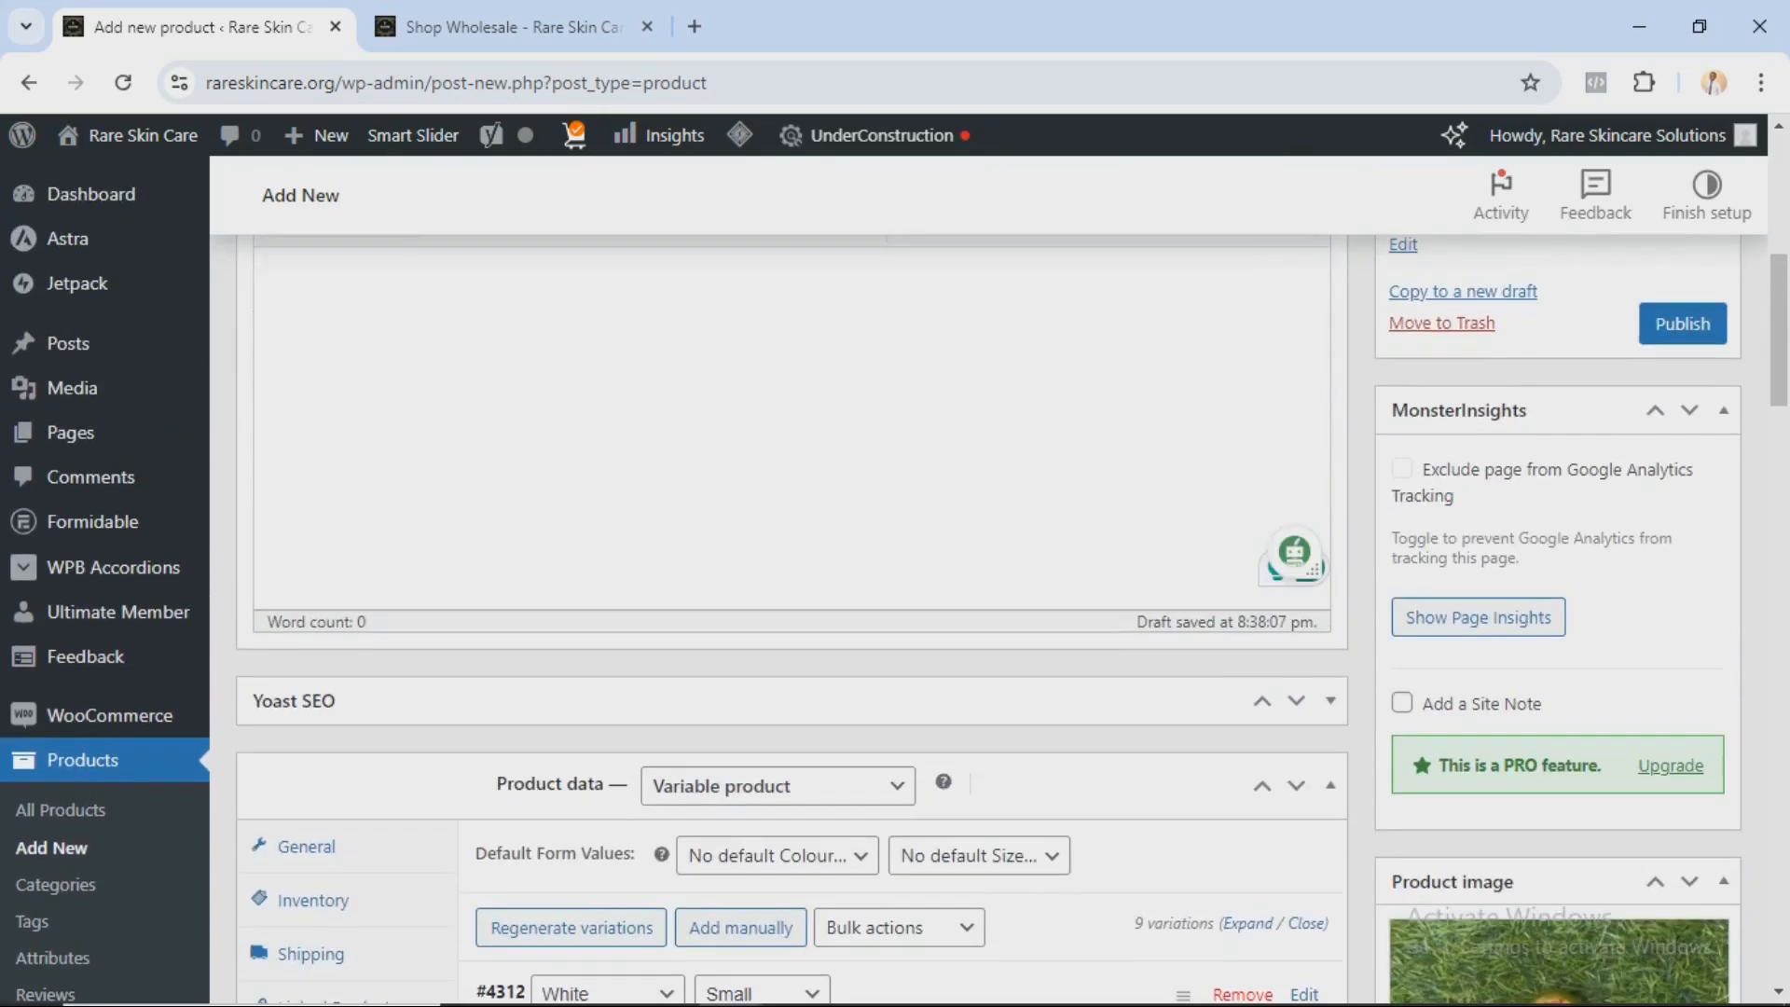
scroll(1011, 620, up, 1)
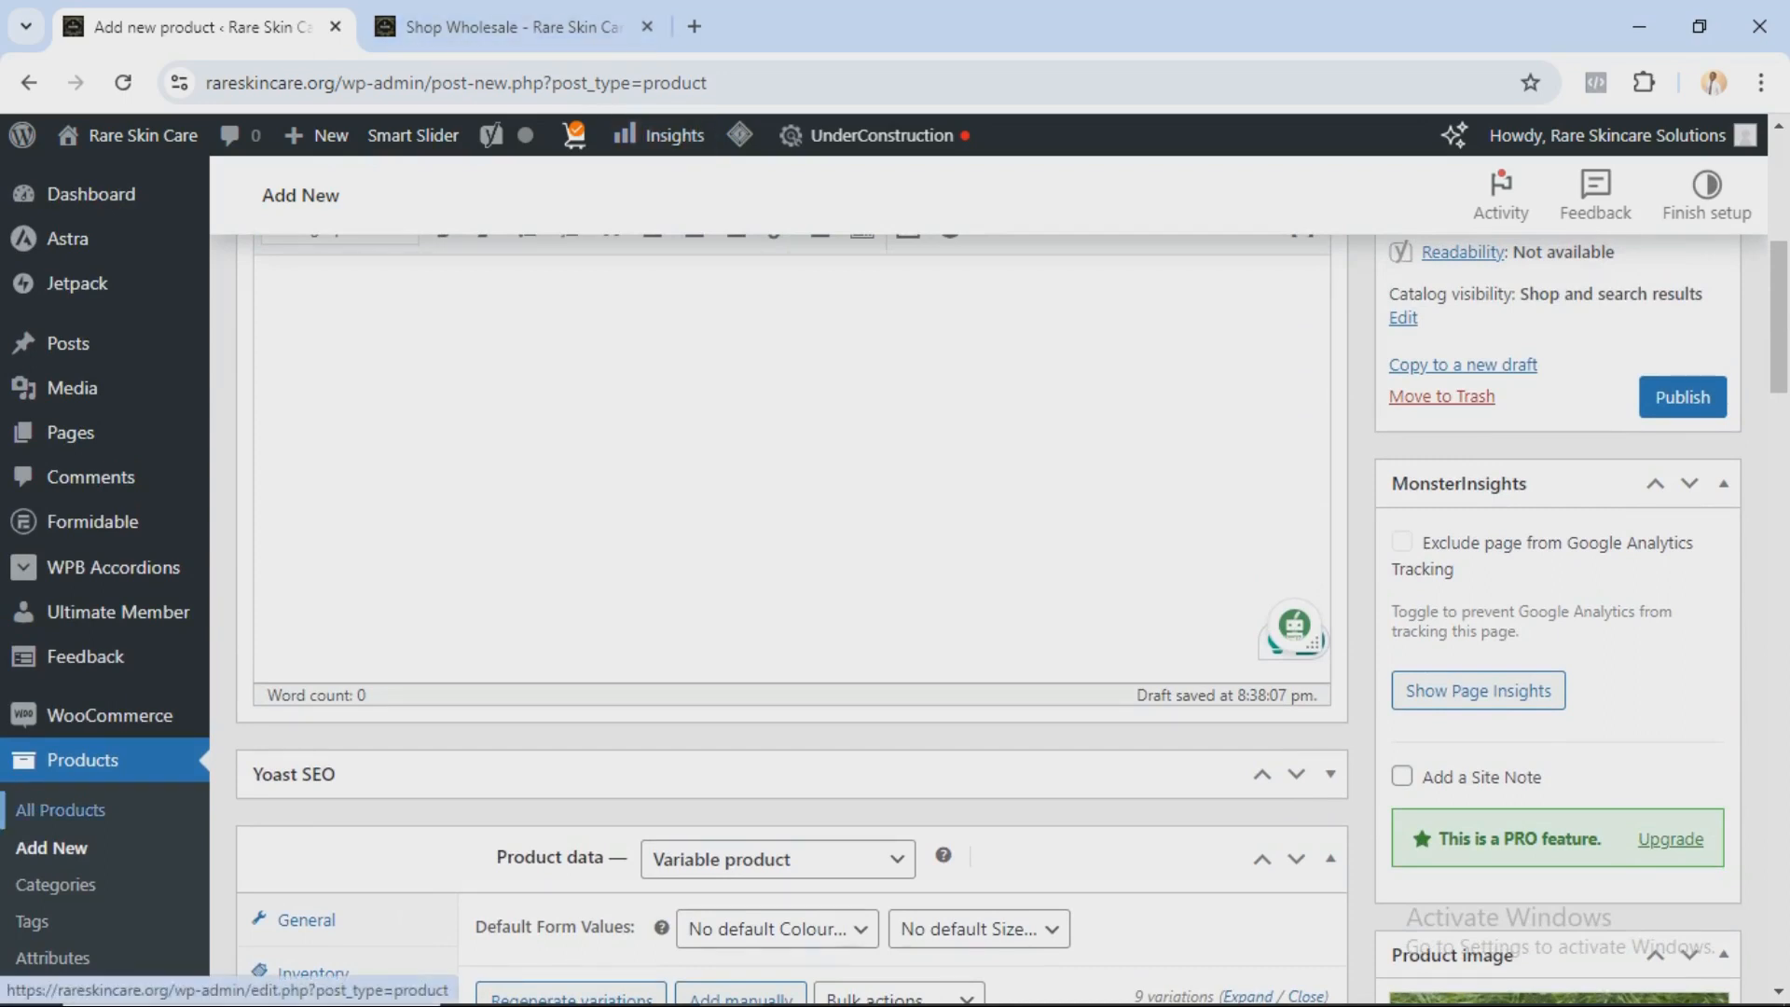
click(61, 810)
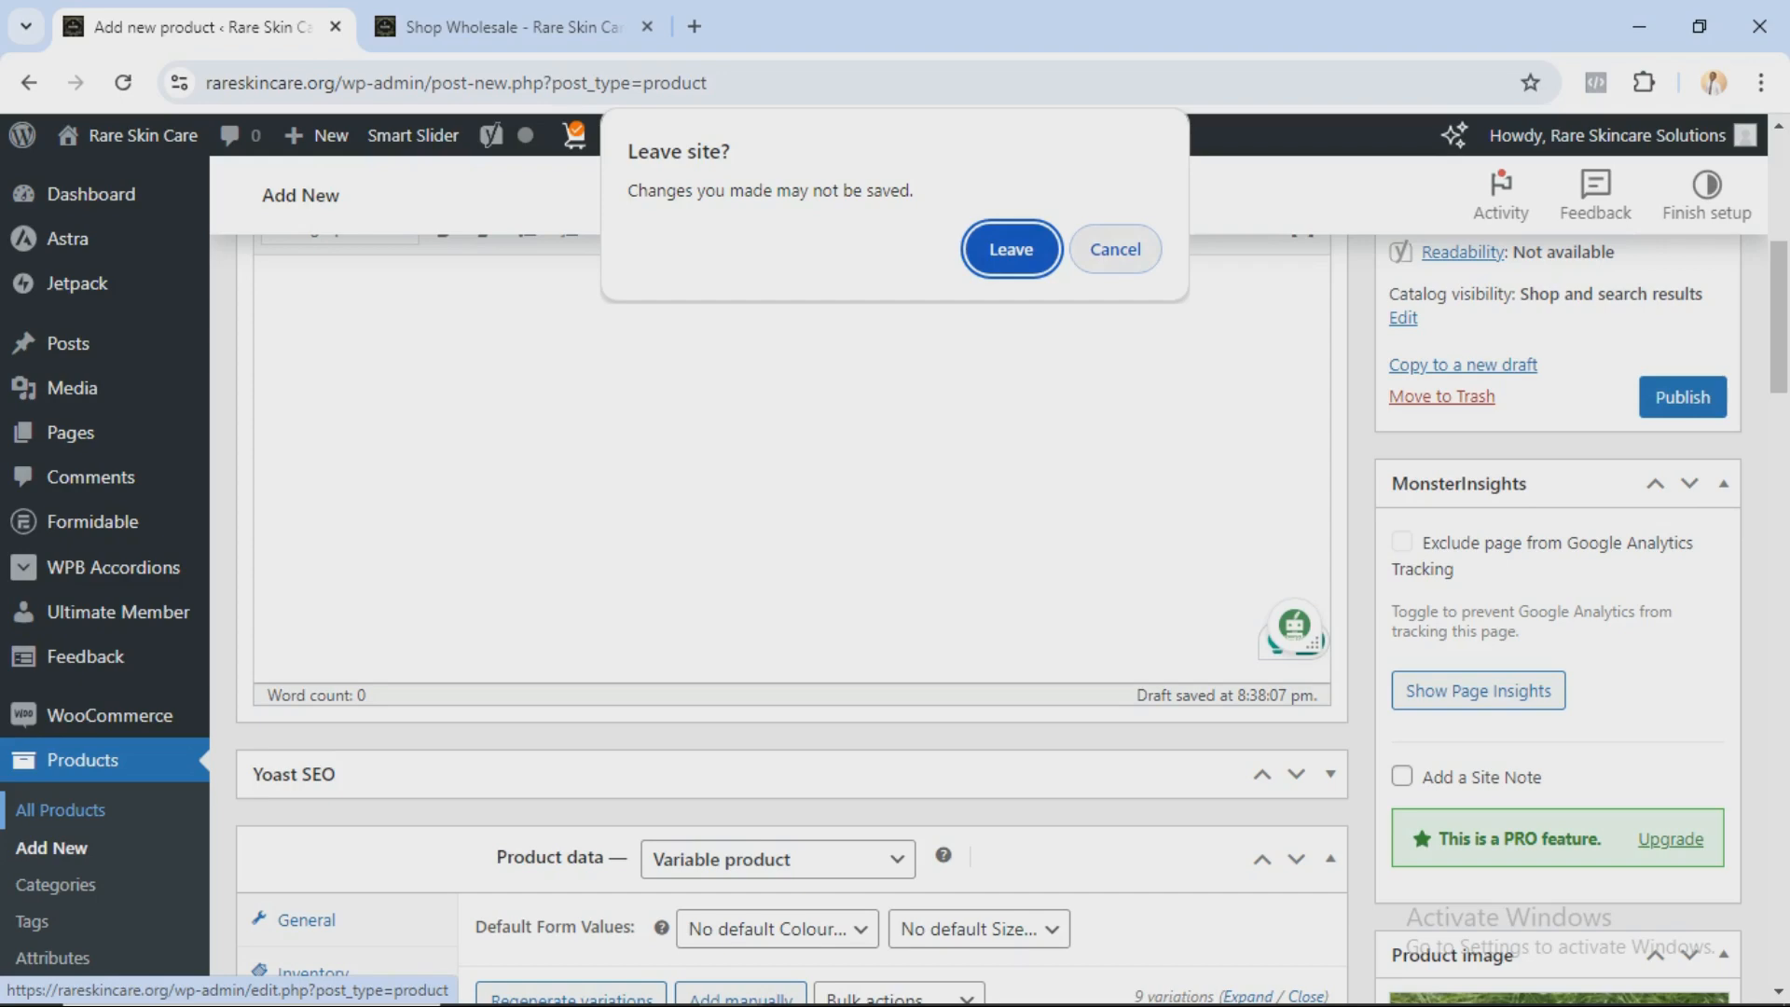
click(1115, 249)
mouse_move(109, 716)
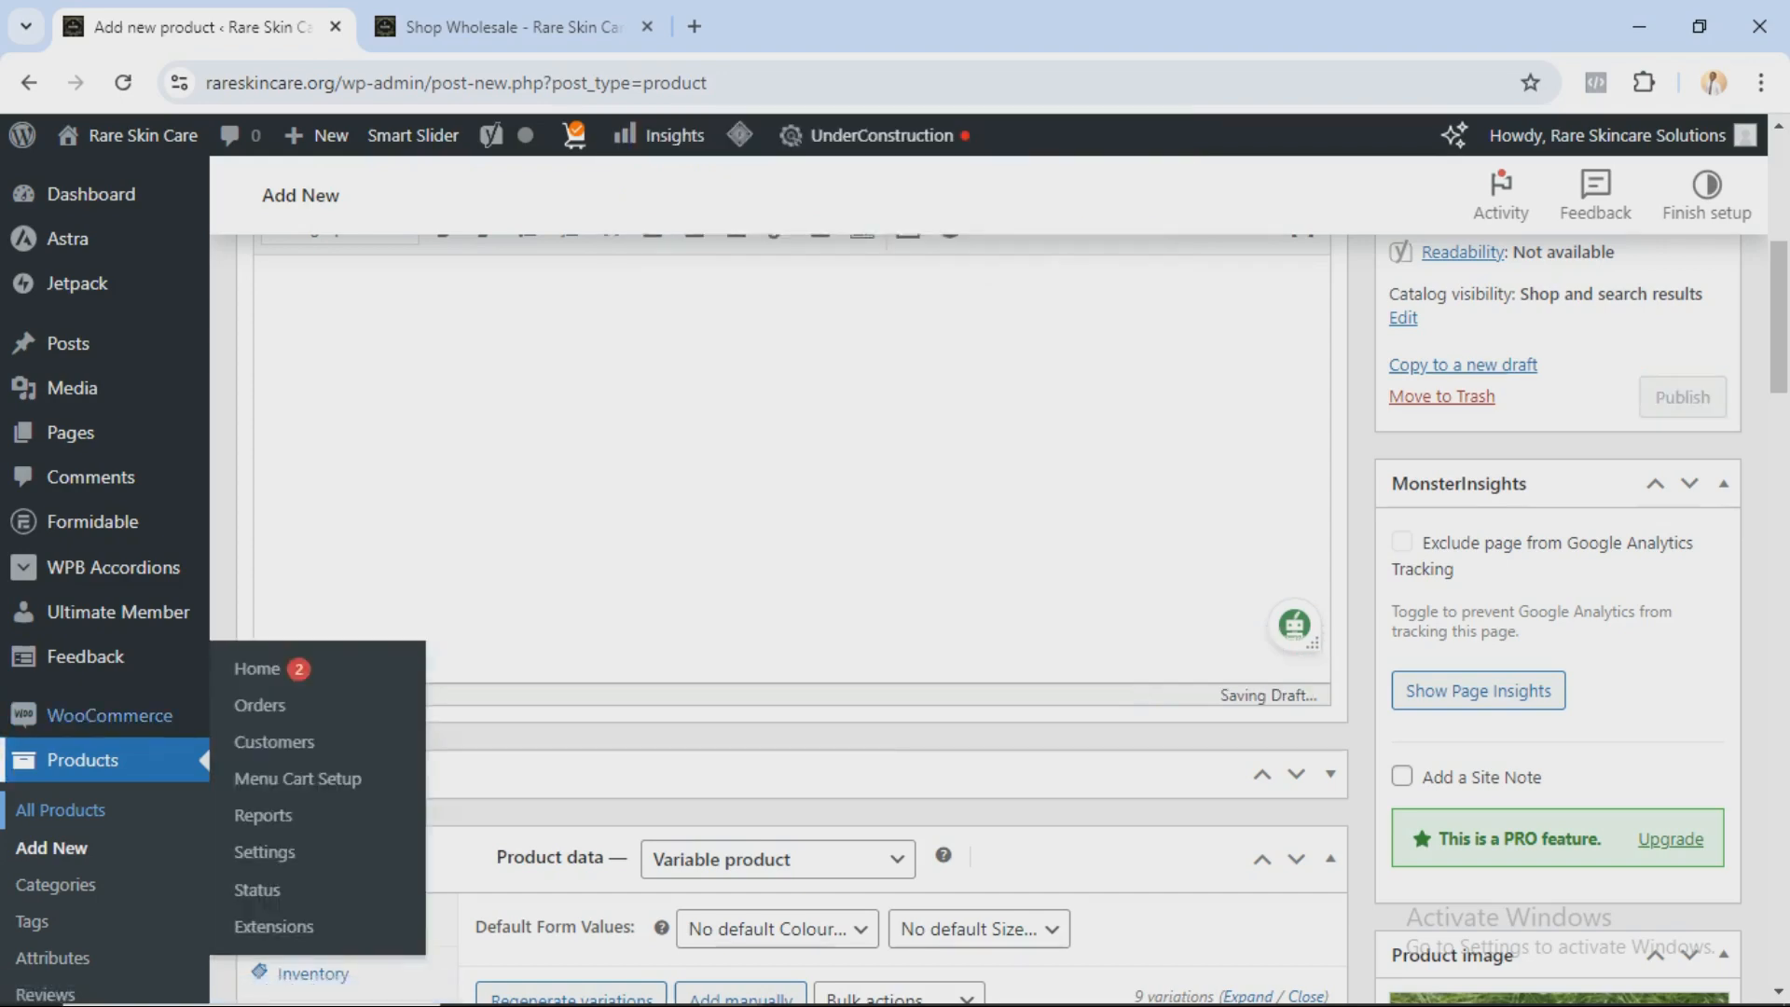
click(61, 810)
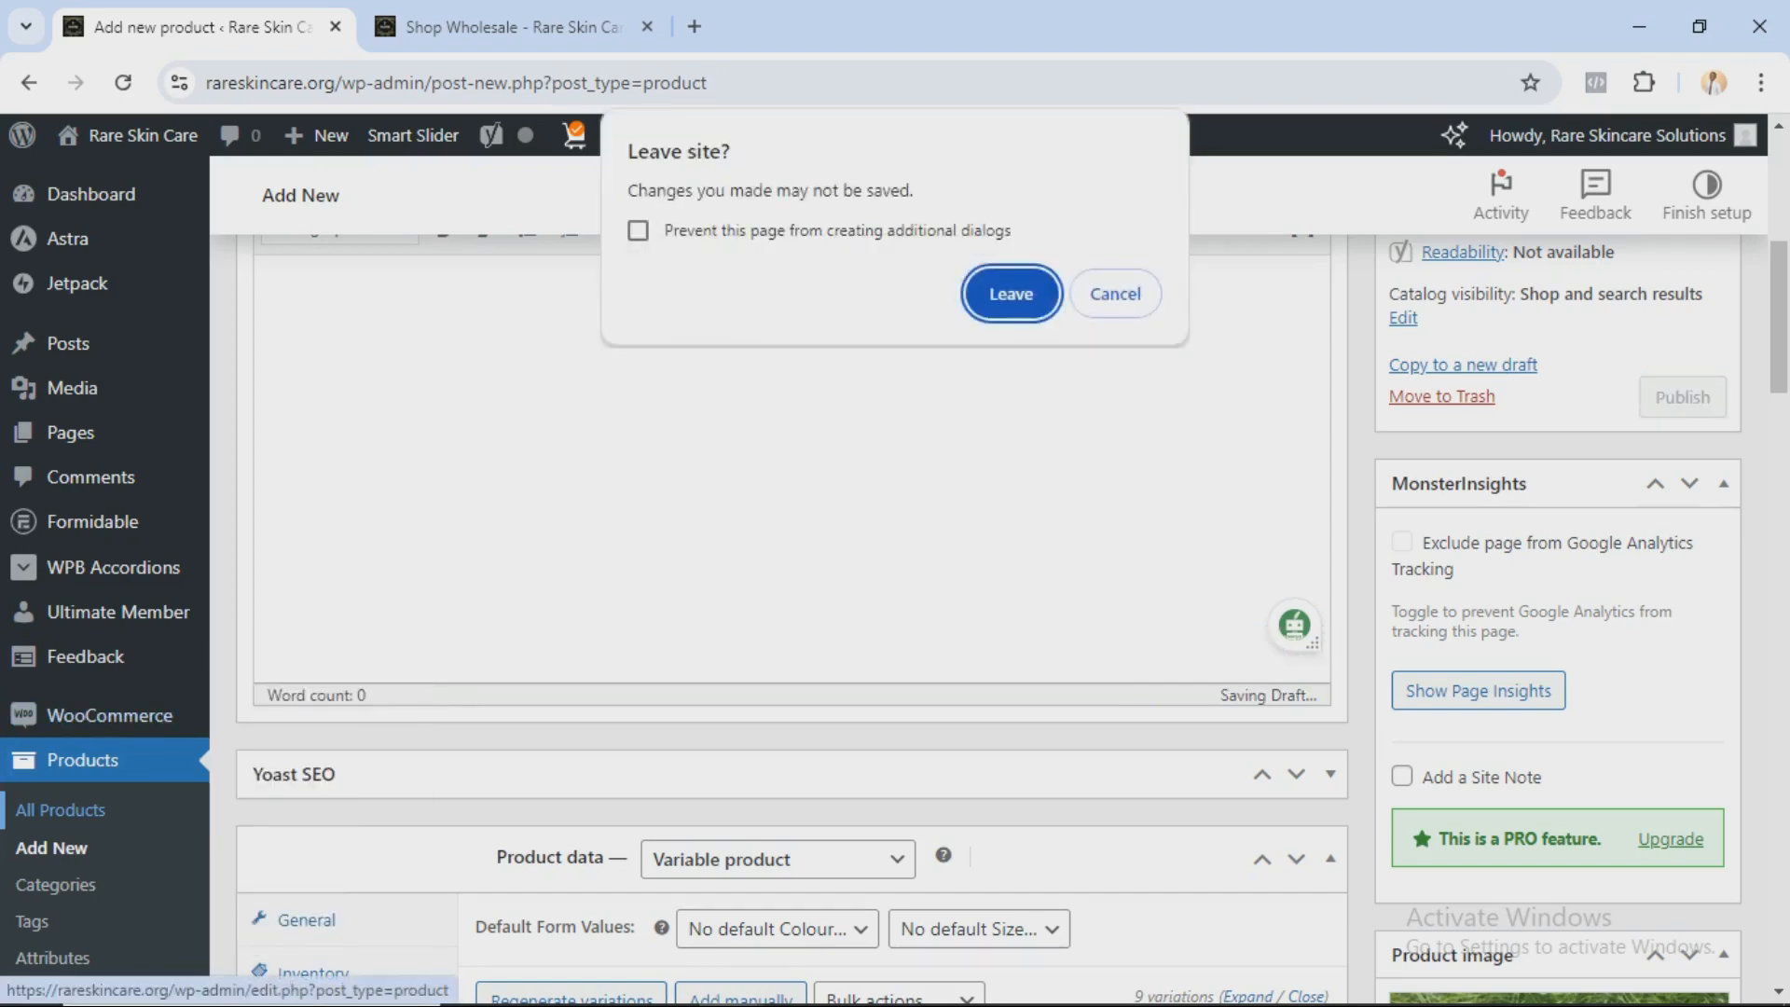
click(1012, 294)
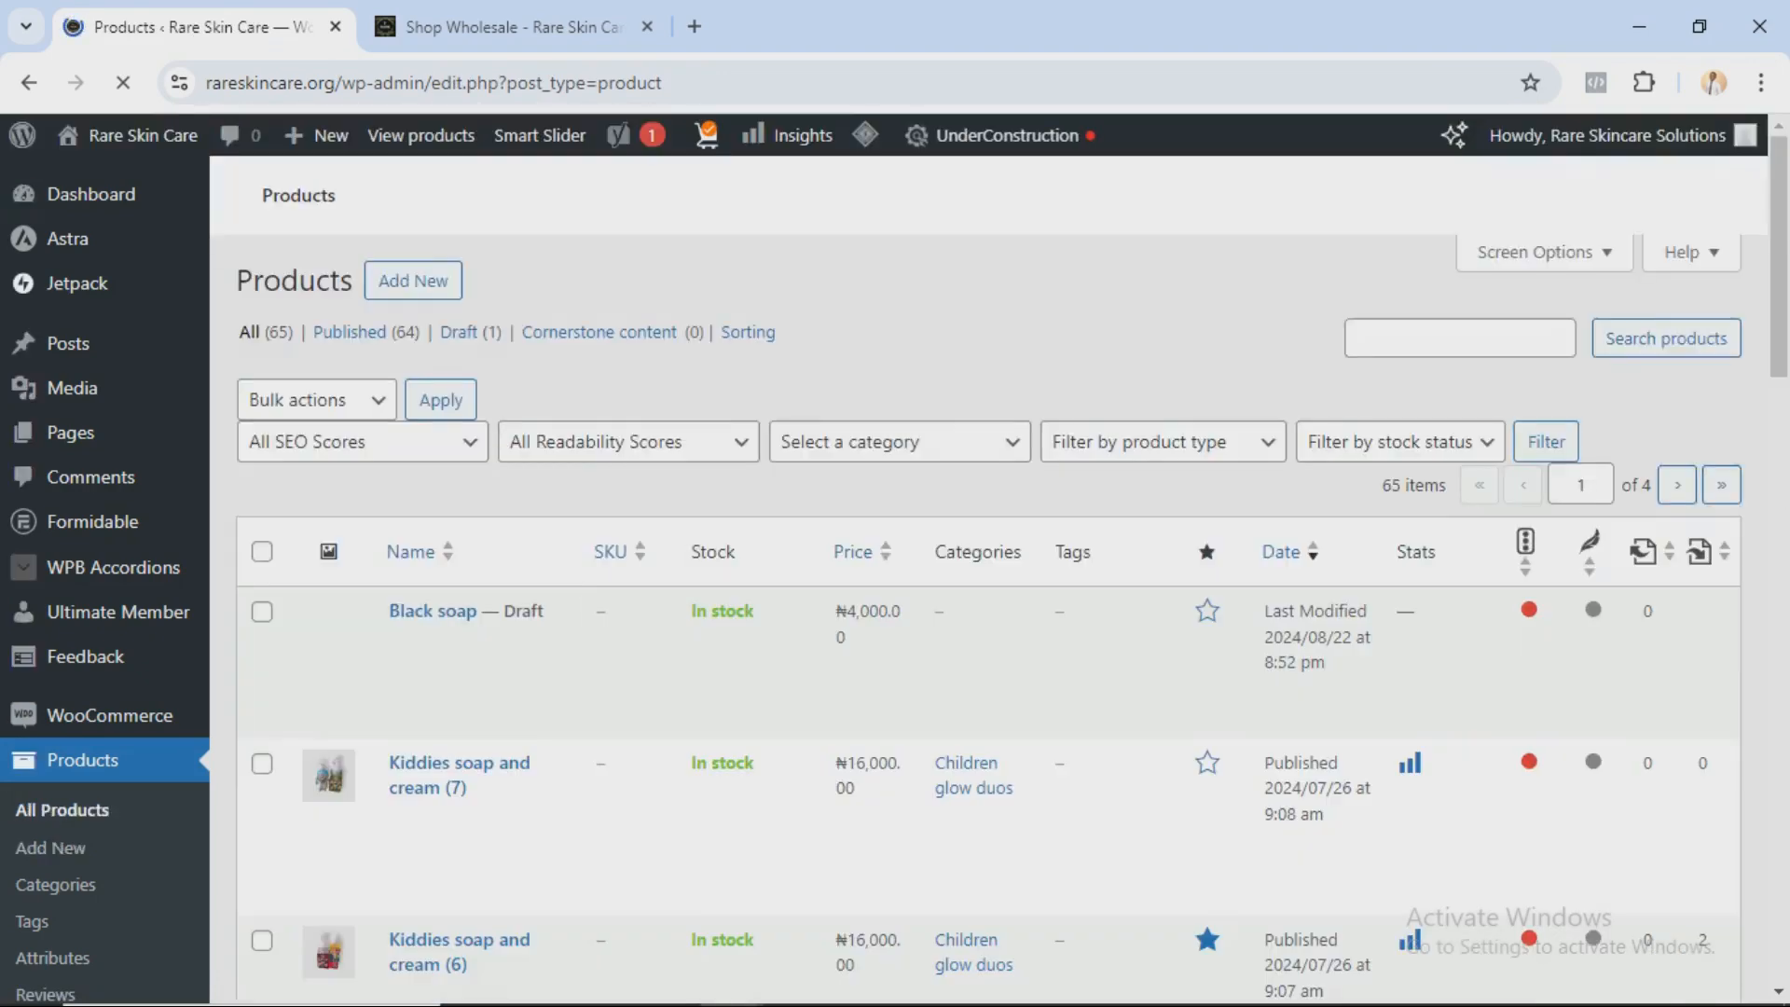
Step: Look through the list of all products, from the Black soap draft down to the published Kiddies soap and cream items
scroll(895, 560, down, 1)
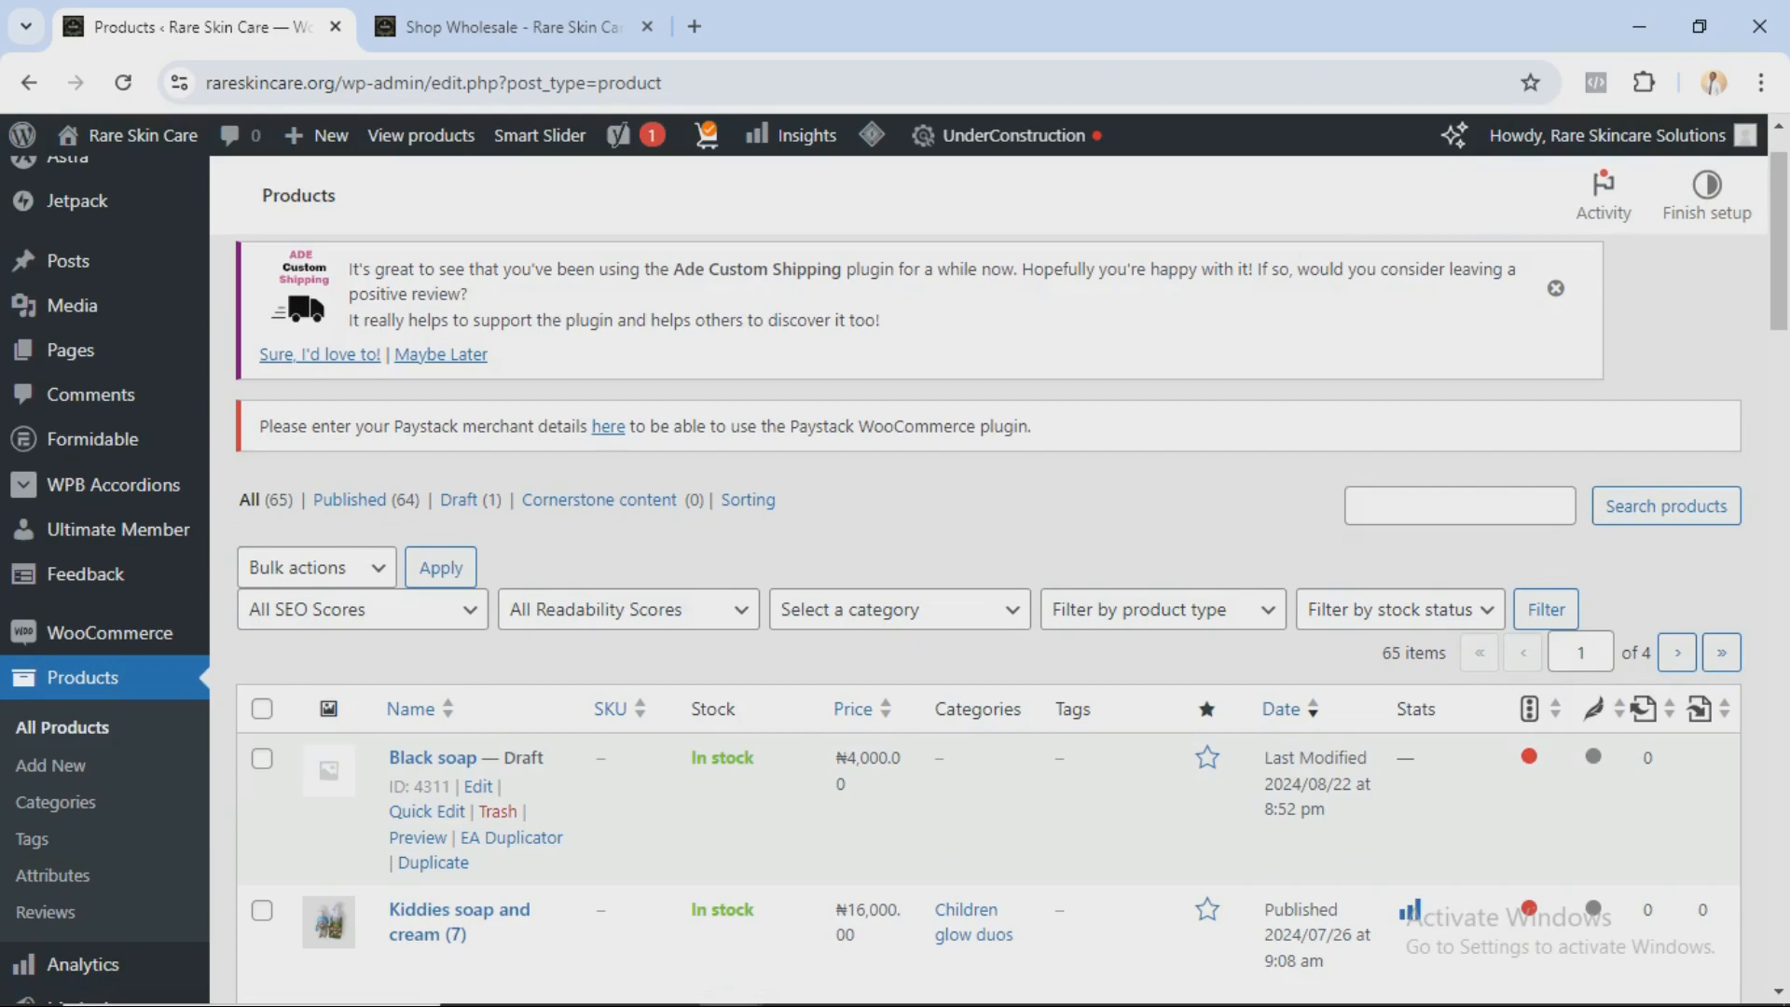
scroll(894, 578, down, 1)
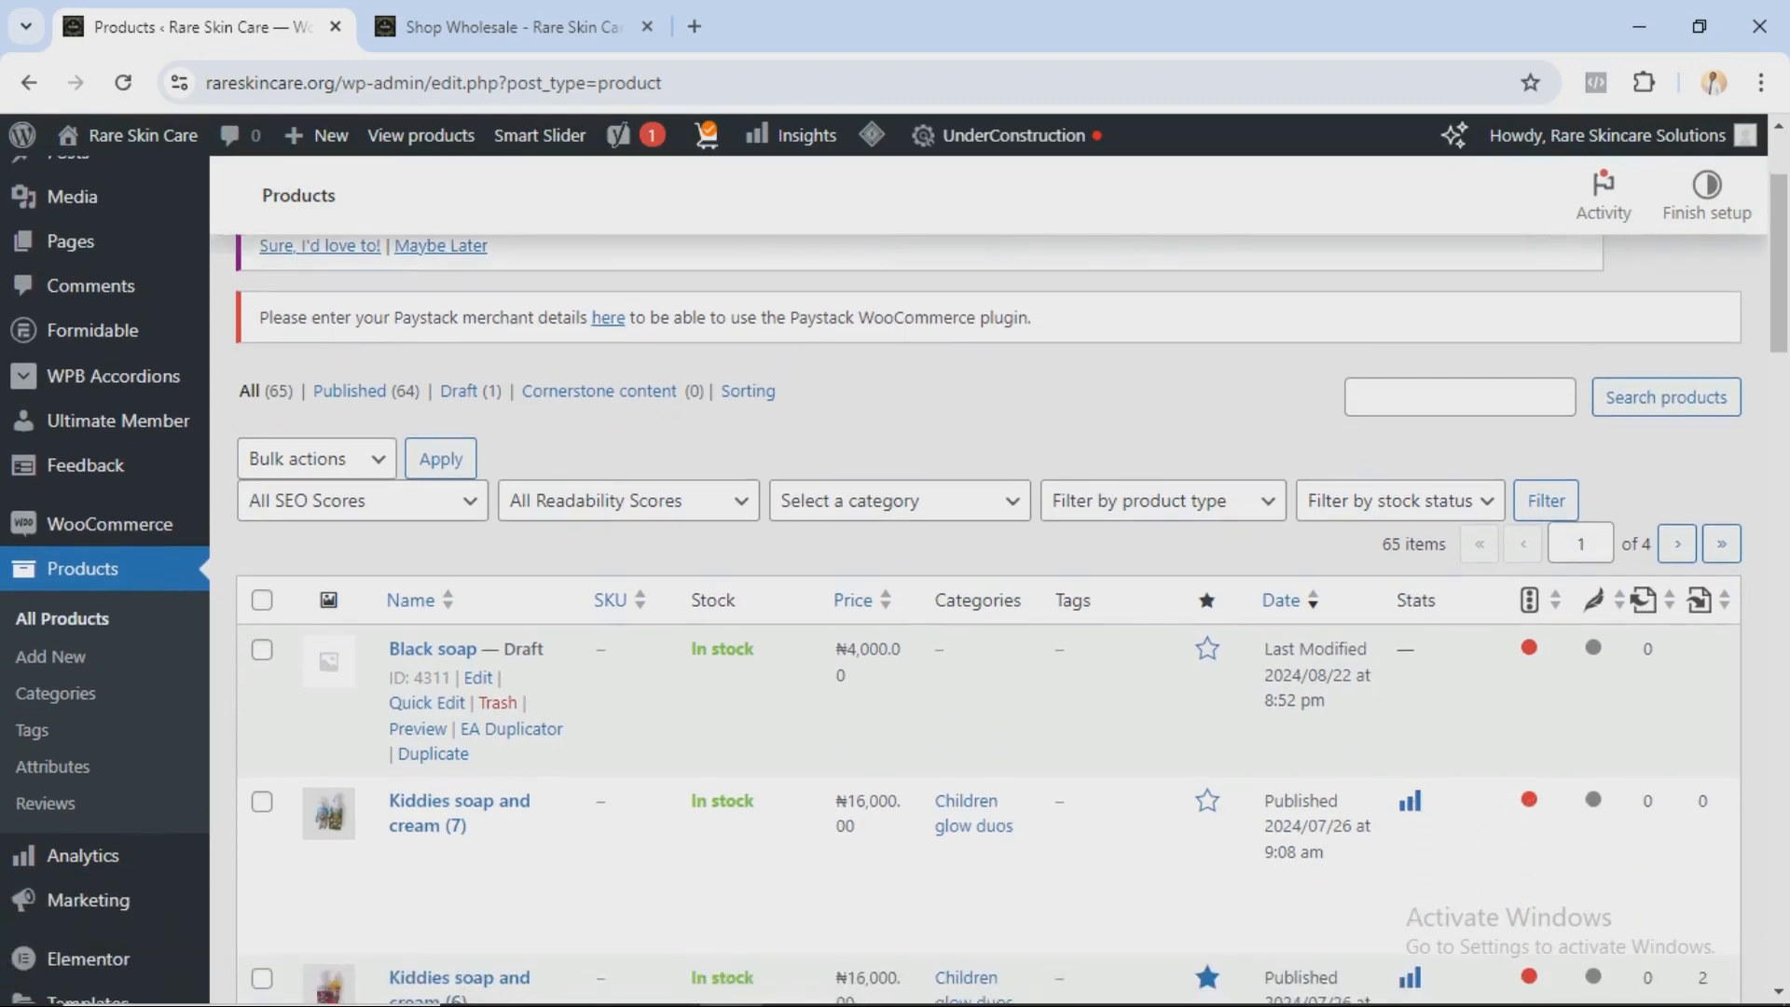
scroll(893, 653, down, 2)
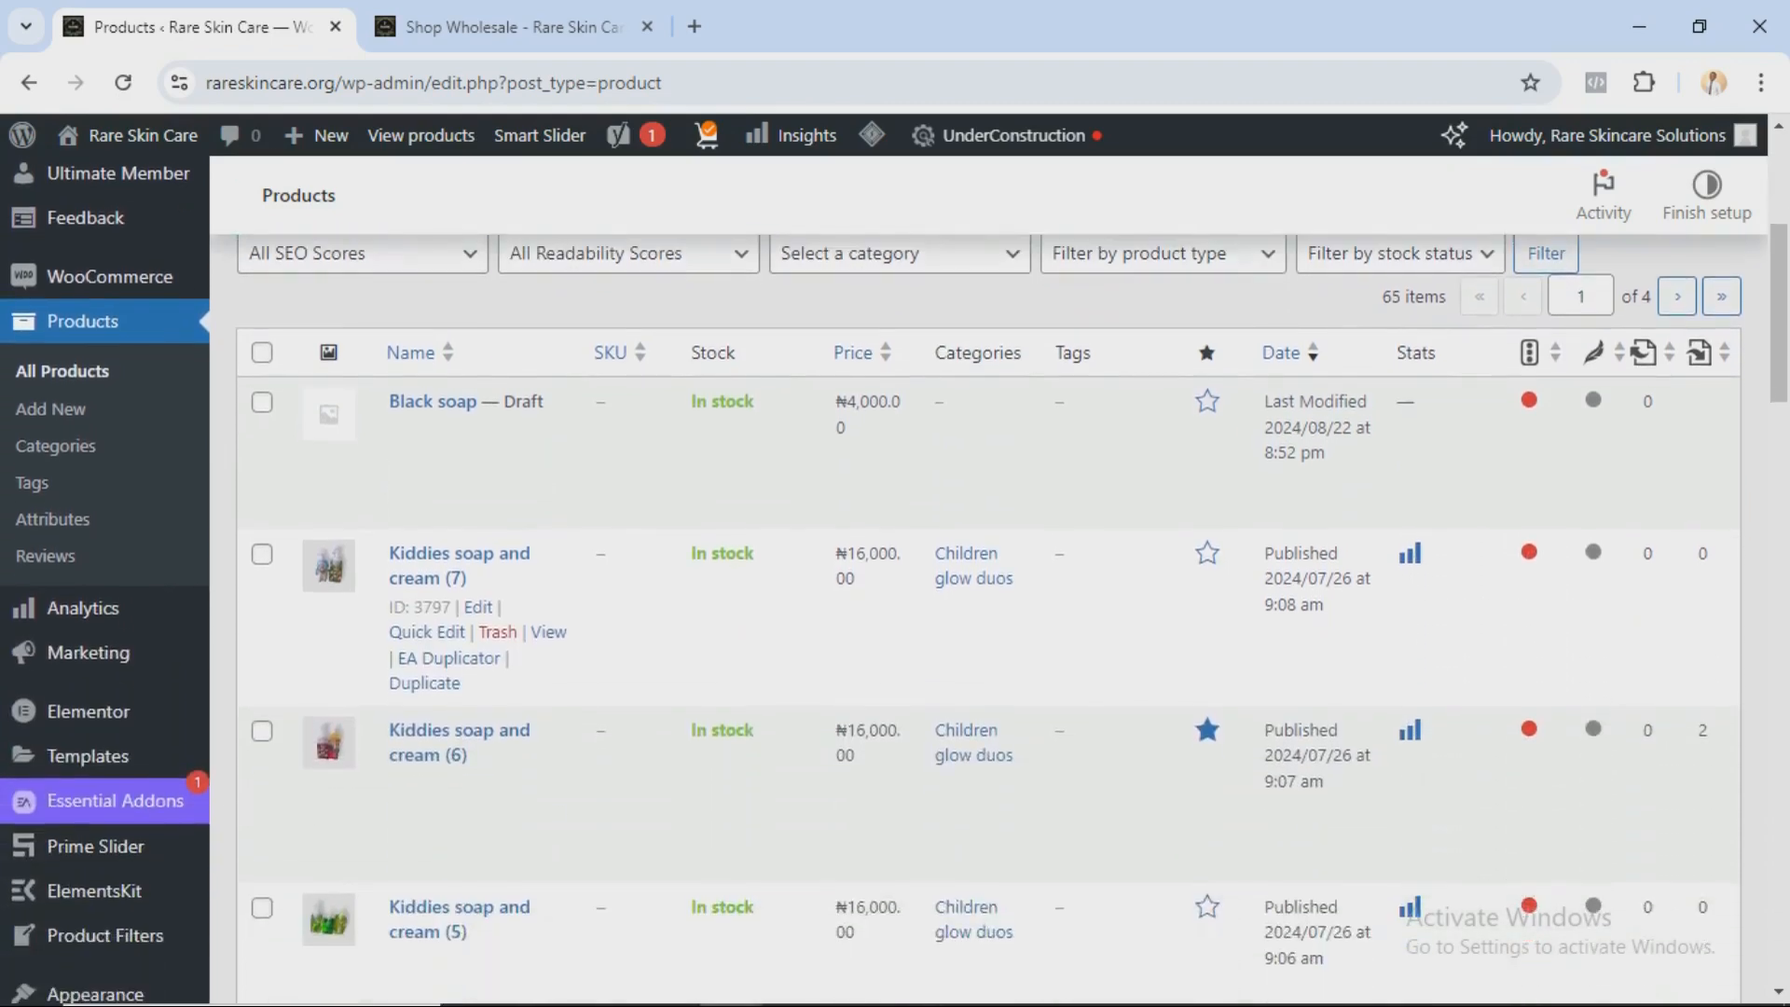
scroll(893, 578, down, 3)
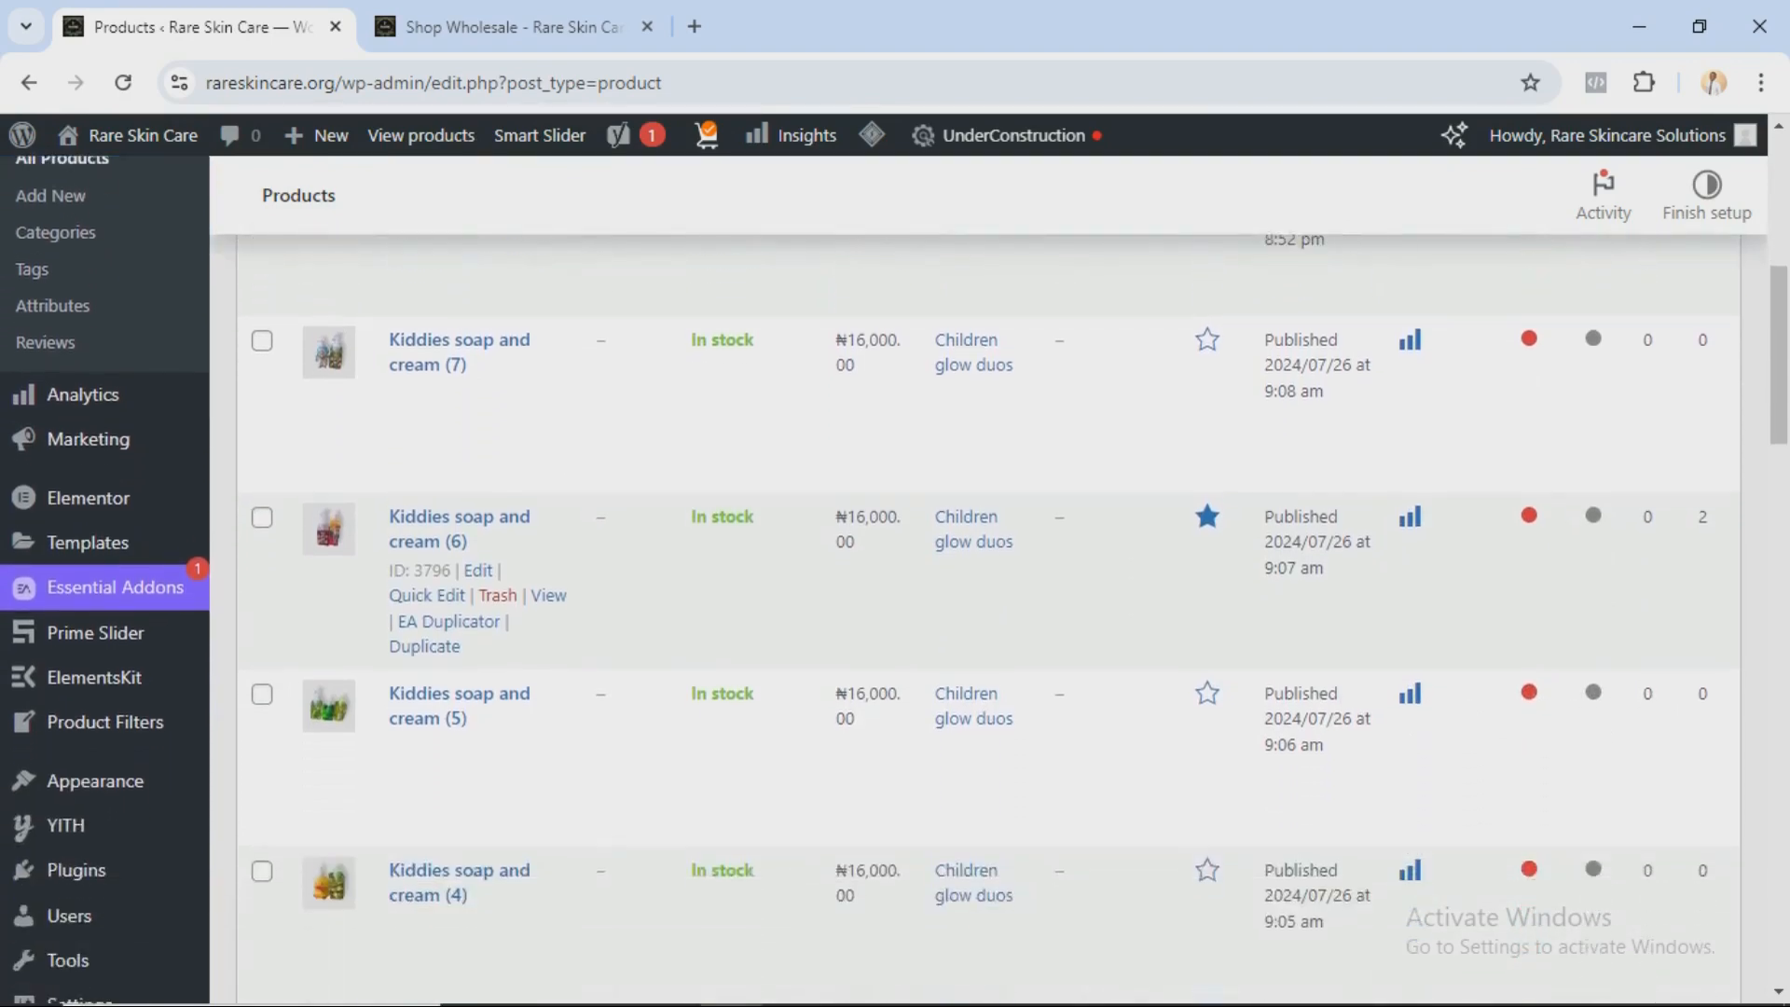
scroll(498, 373, down, 2)
scroll(498, 373, up, 4)
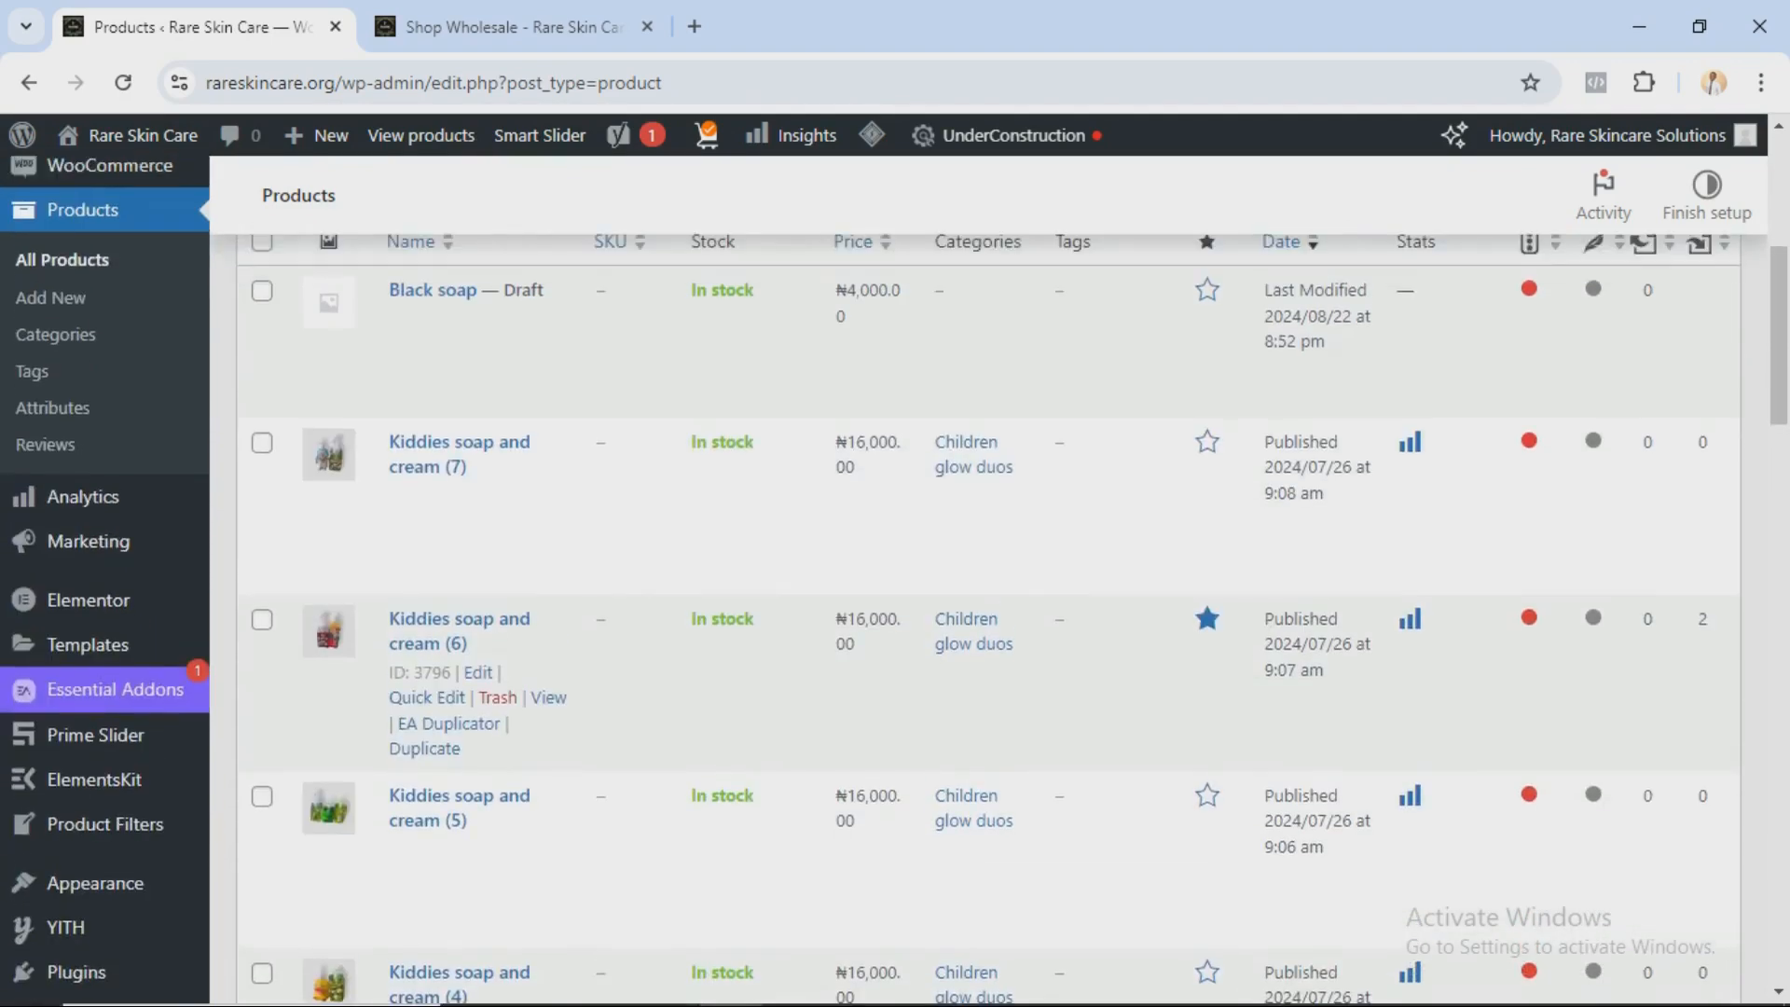
Step: Open the site's store page in a new browser tab, view it, and return to the products list
mouse_move(131, 135)
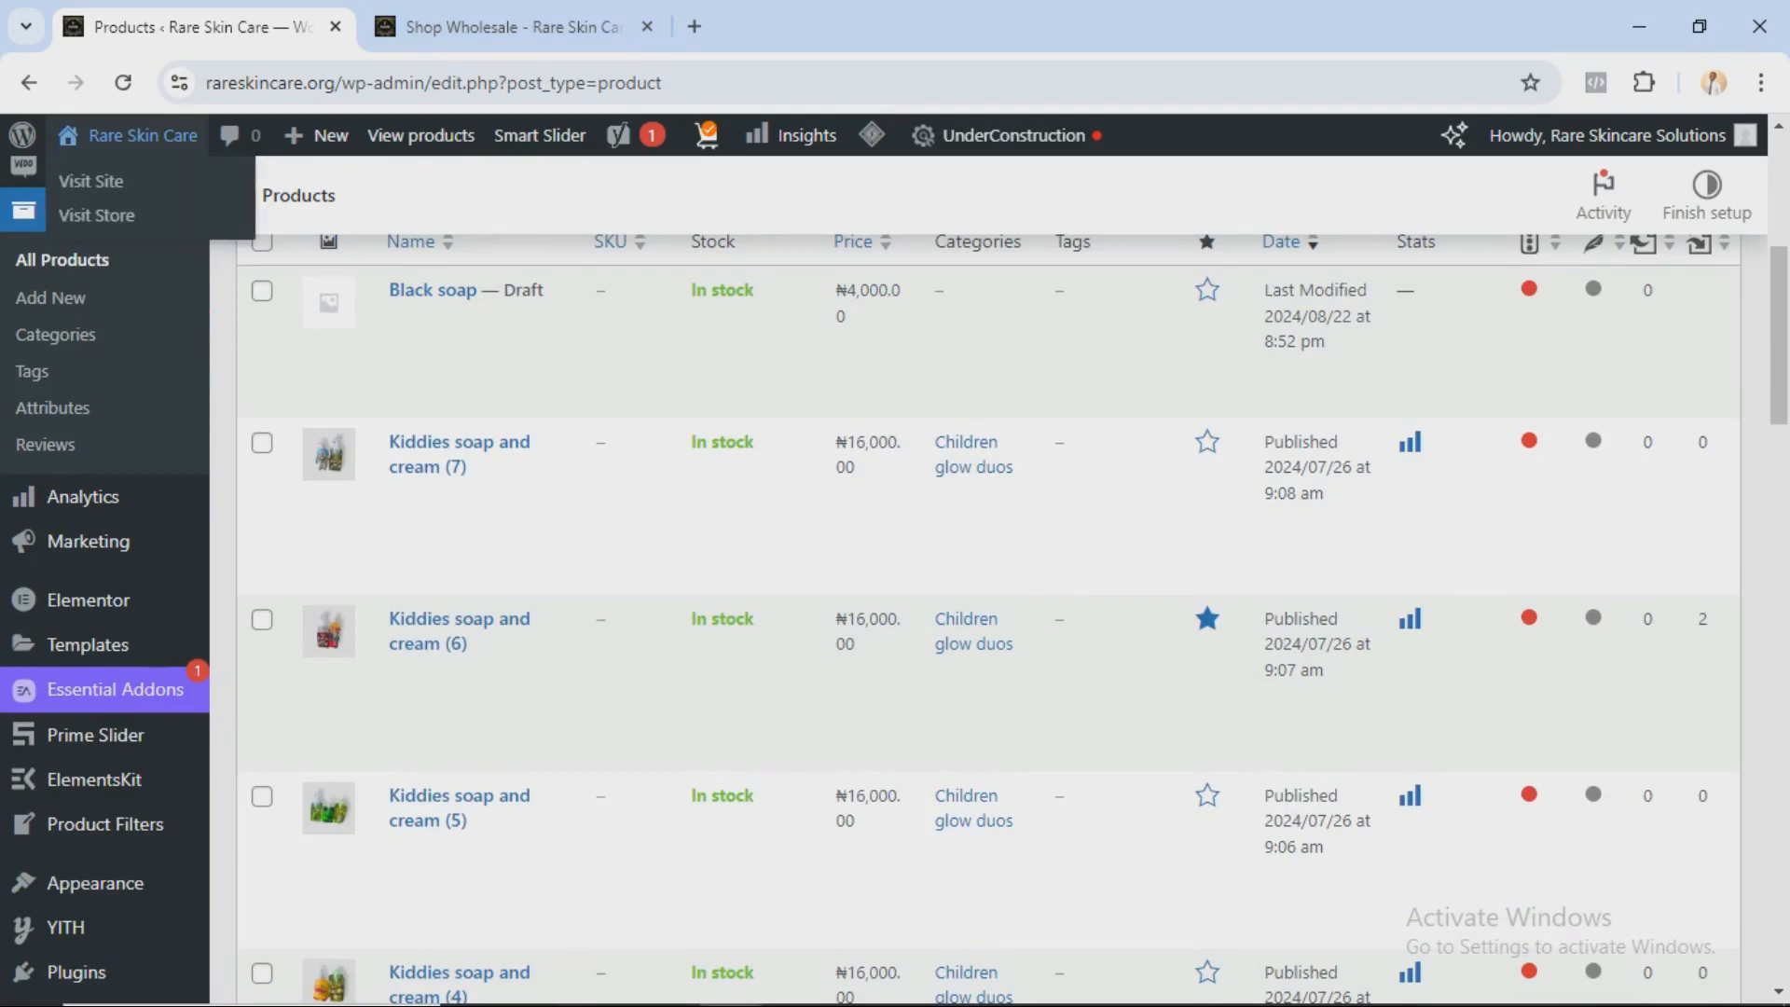
right_click(102, 215)
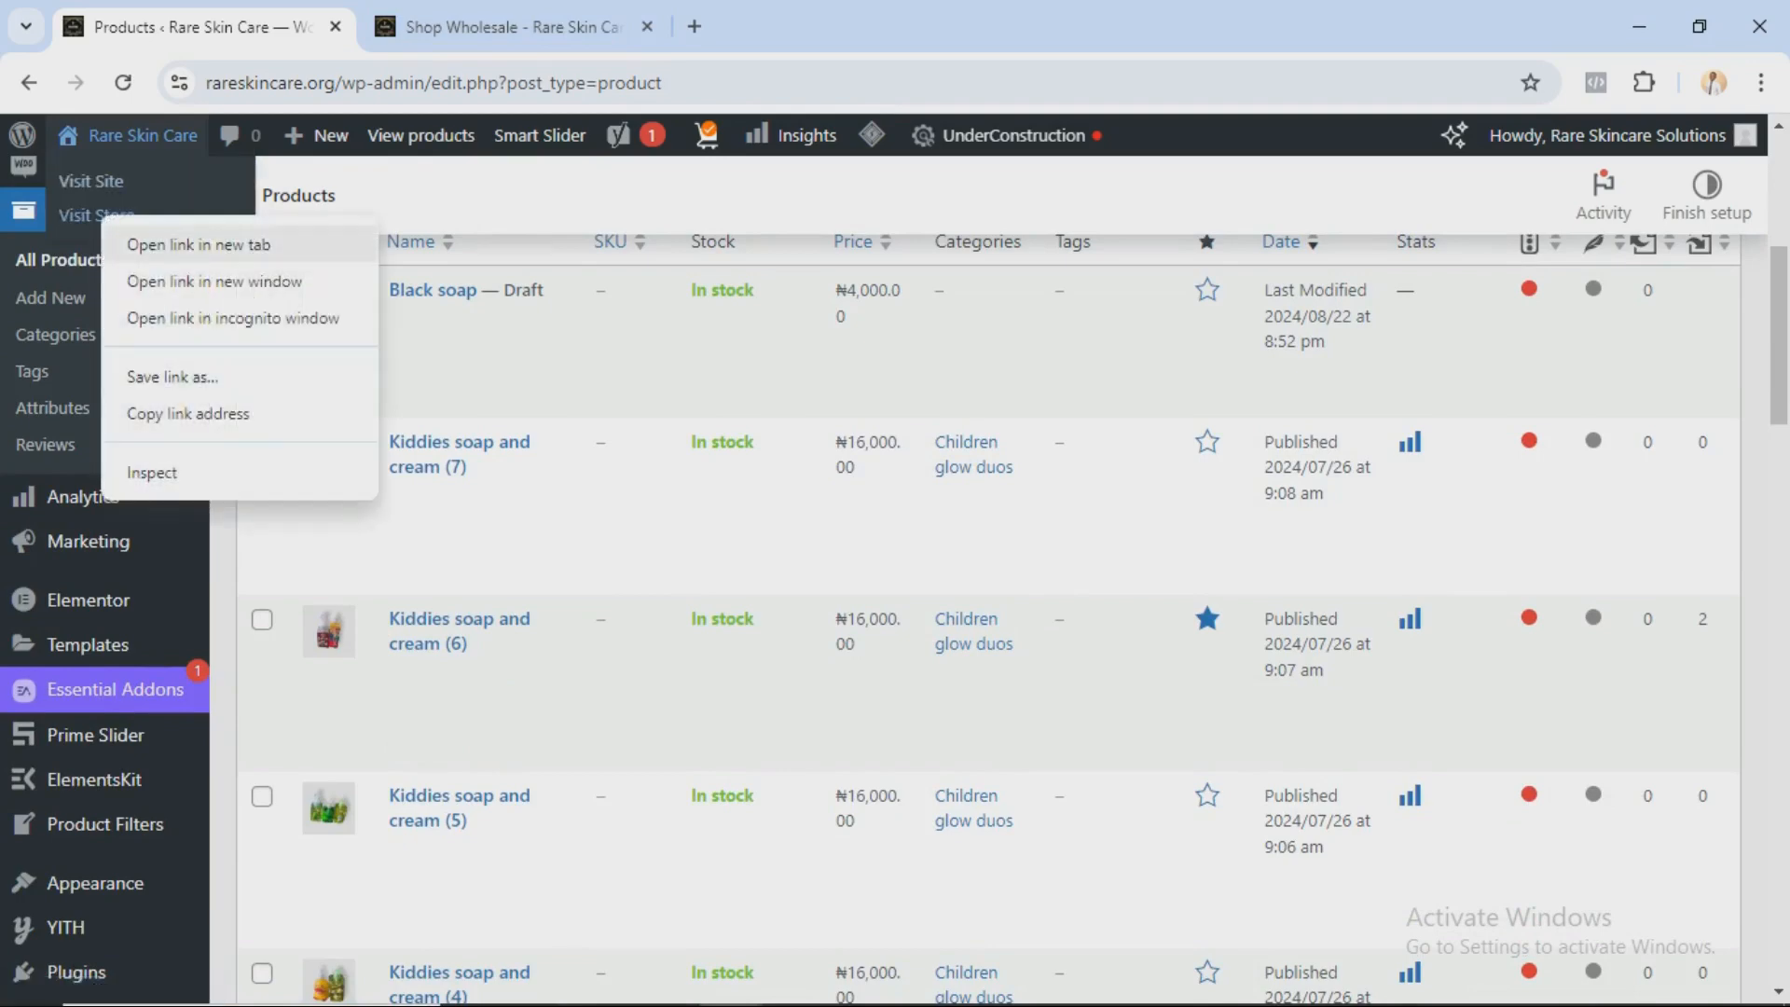
click(178, 245)
click(793, 28)
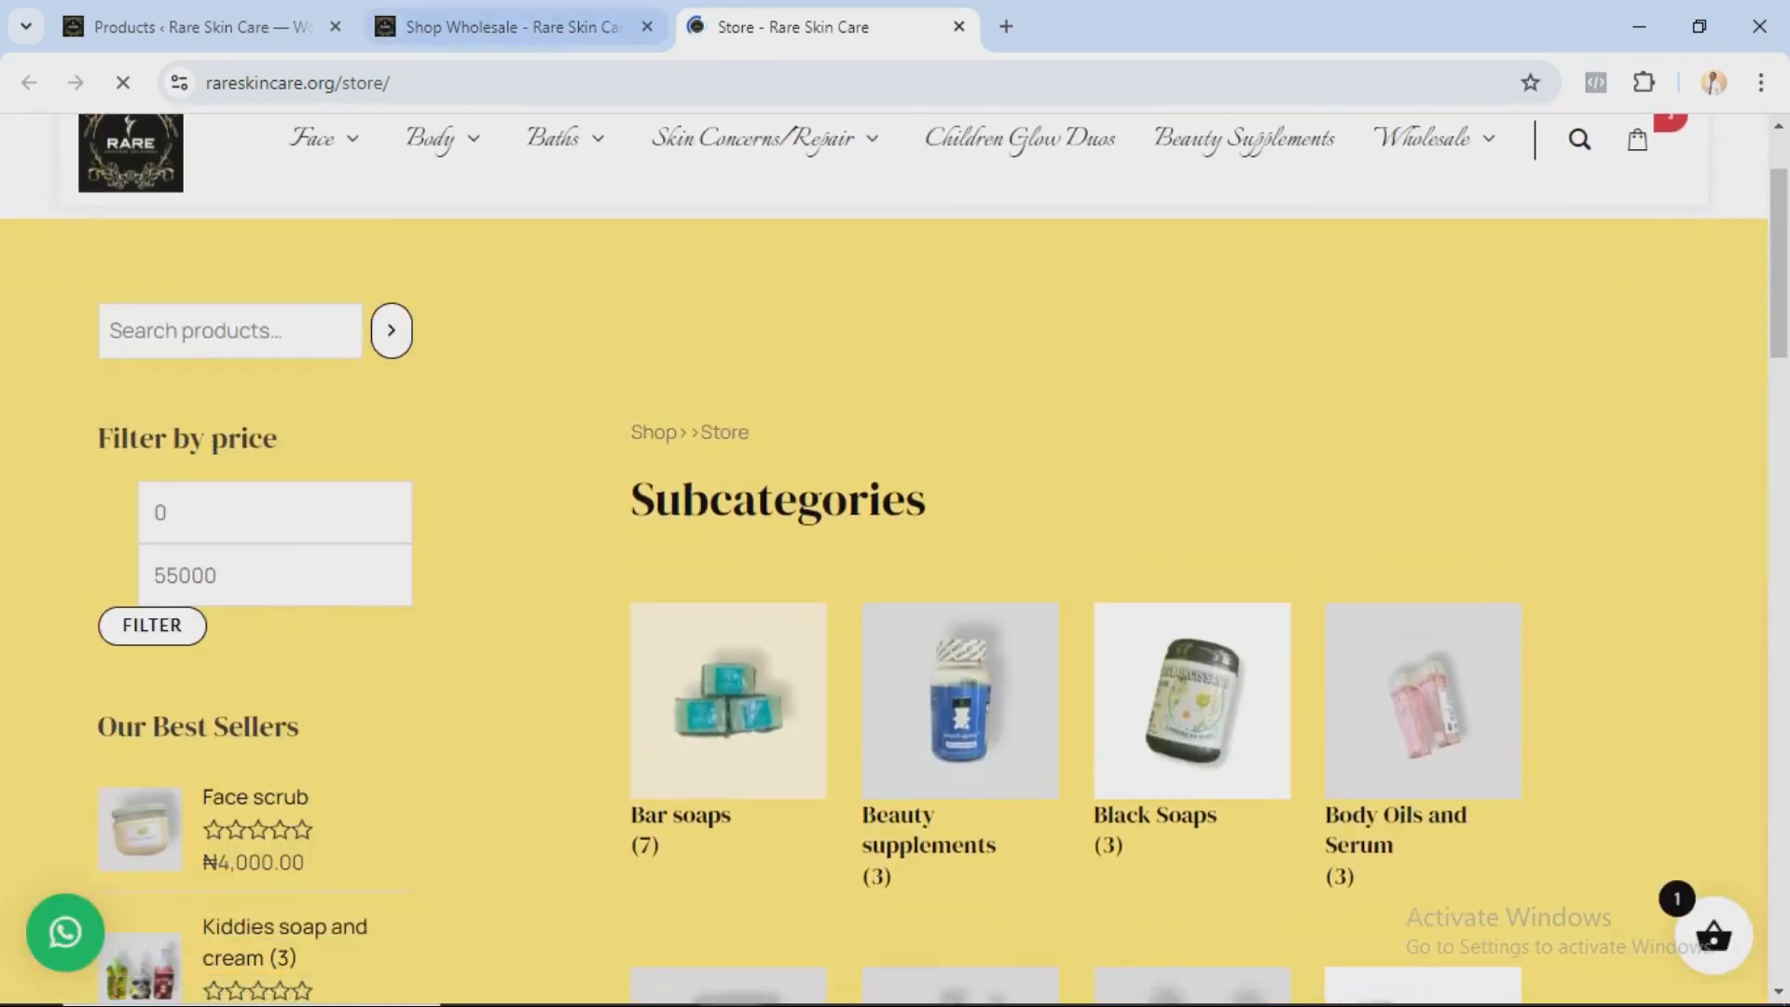
click(515, 28)
click(186, 27)
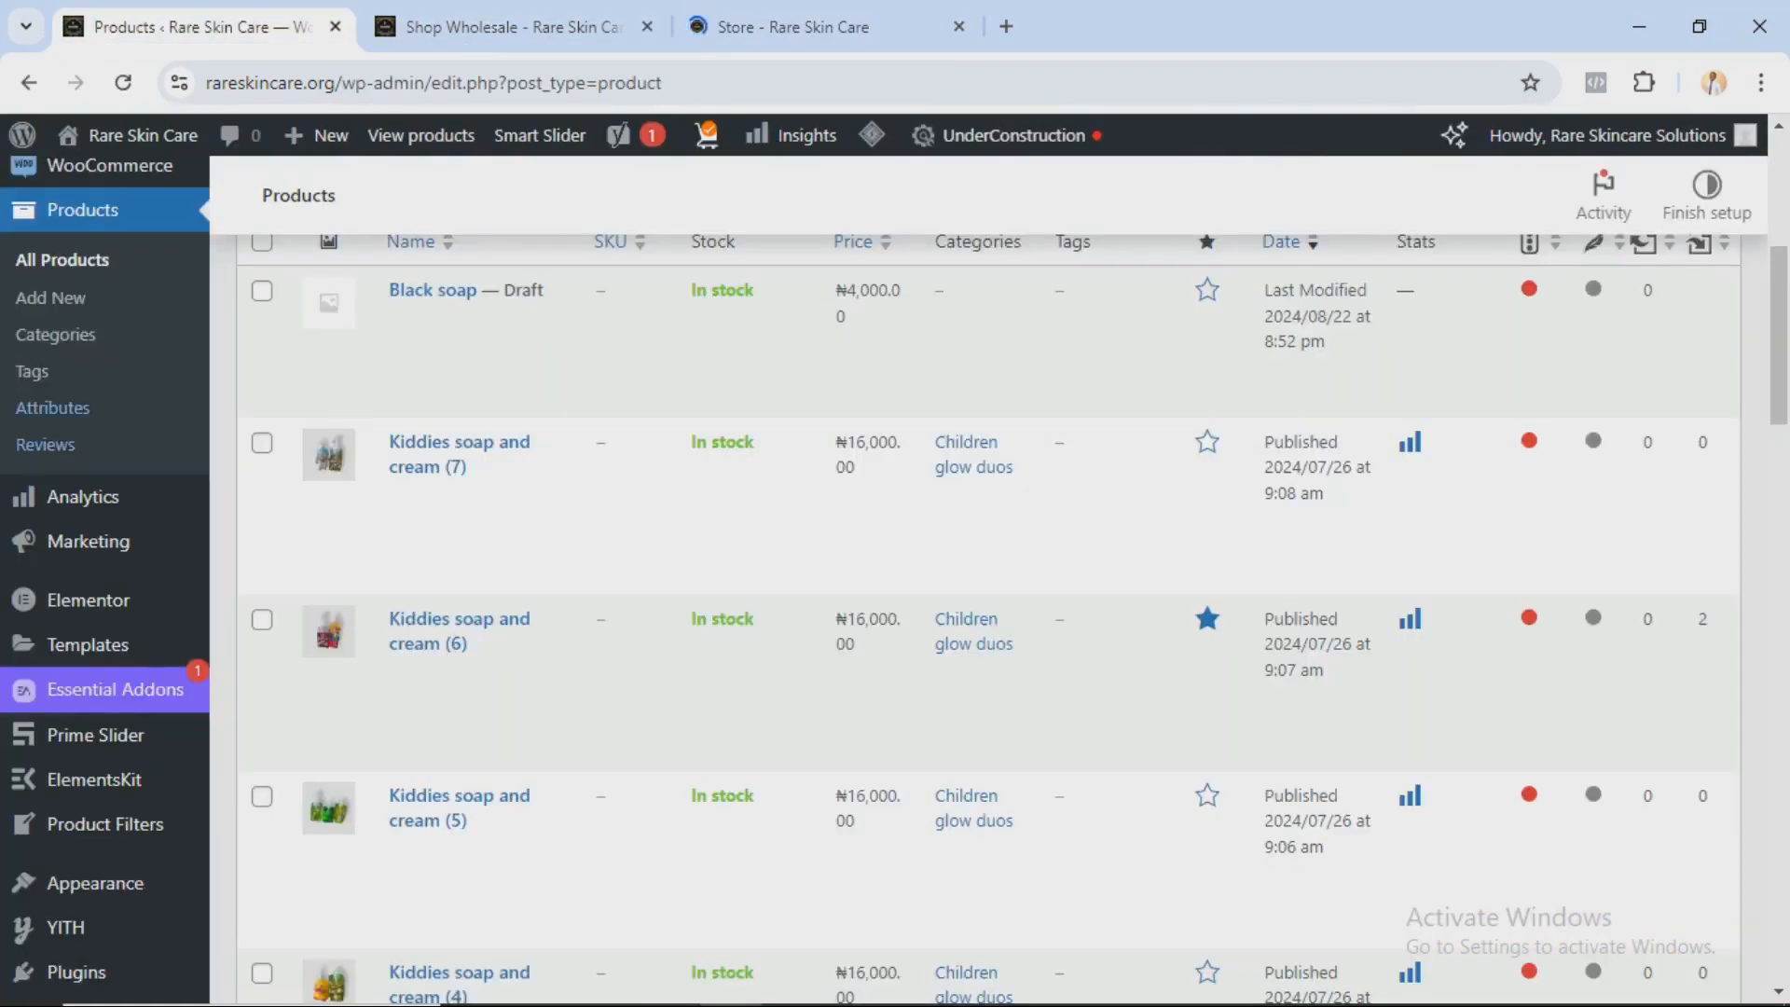
scroll(989, 579, up, 6)
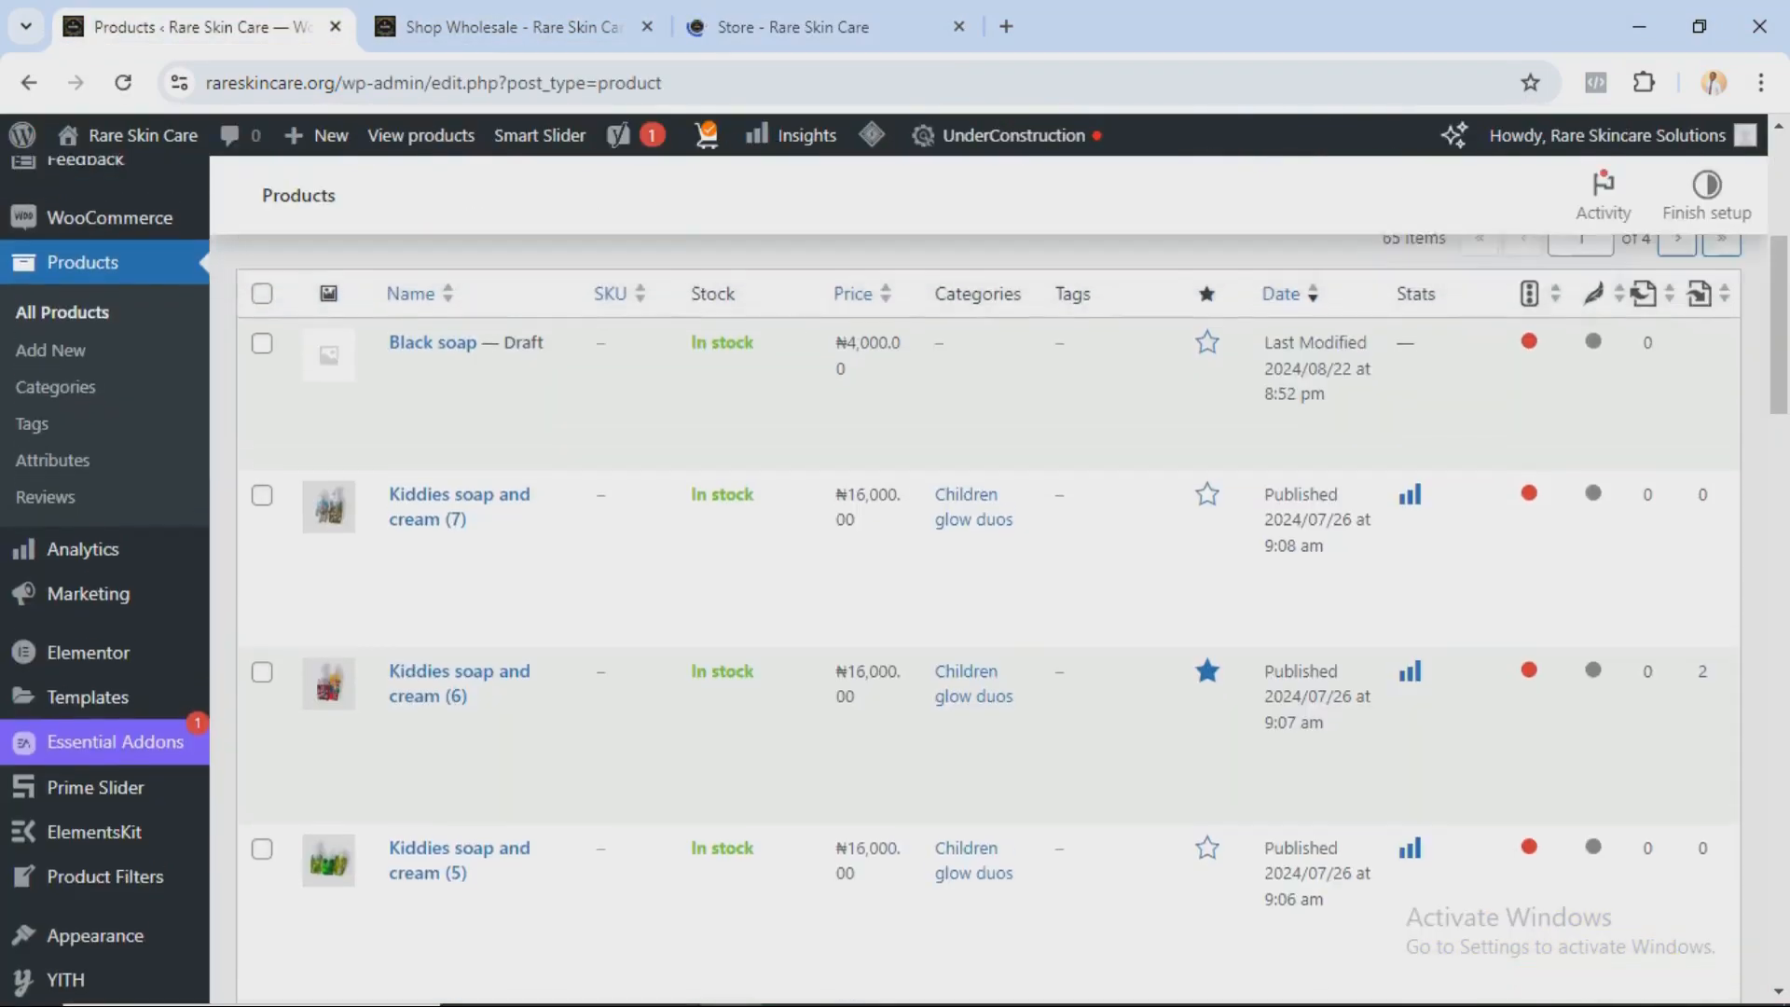